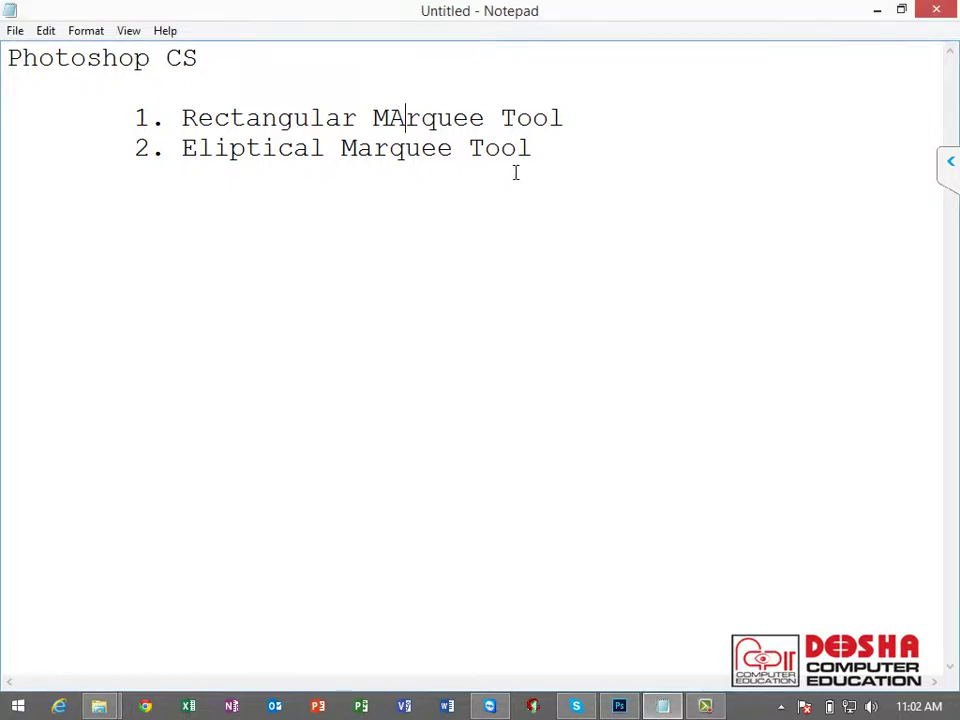
Step: Correct 'MArquee' to 'Marquee' and add a 'Selection Tools' heading under the title
key(BackSpace)
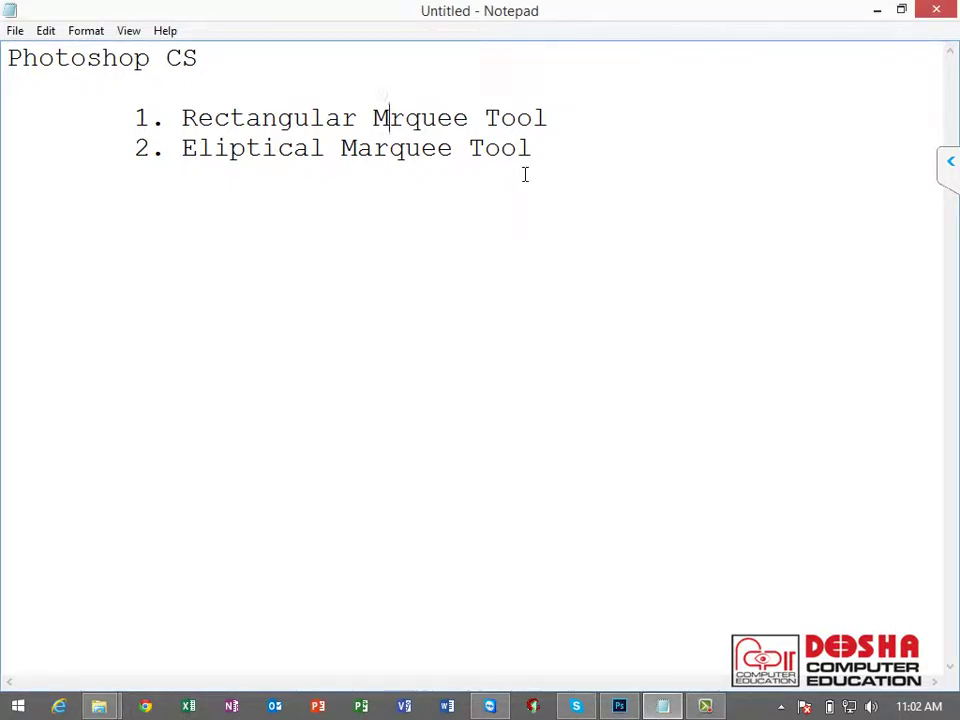
text(a)
click(284, 64)
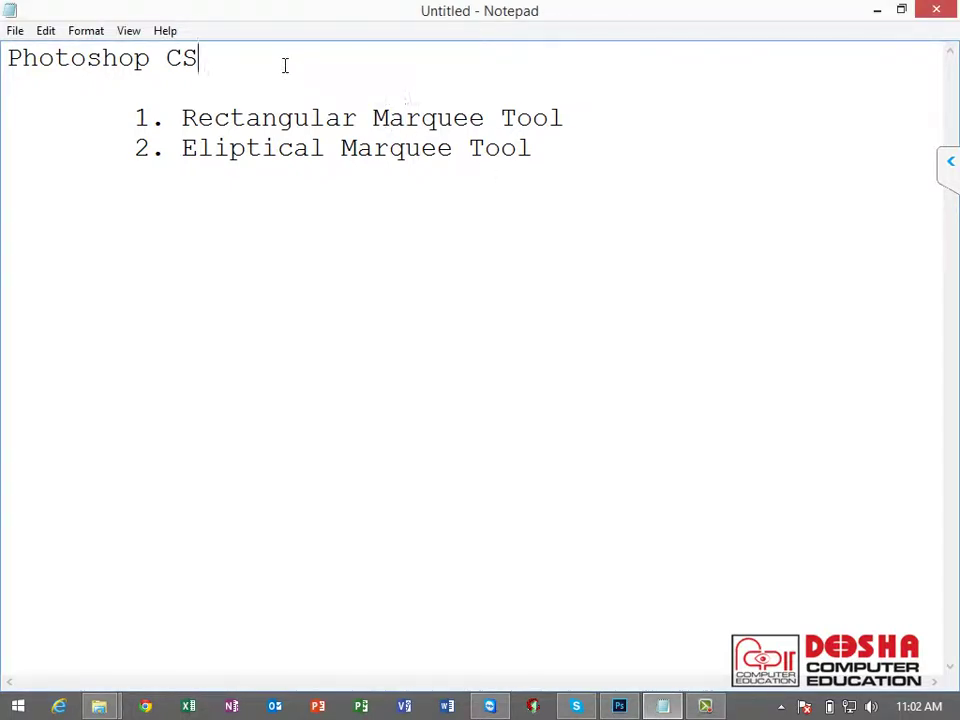
key(Return)
key(Return)
text(Se)
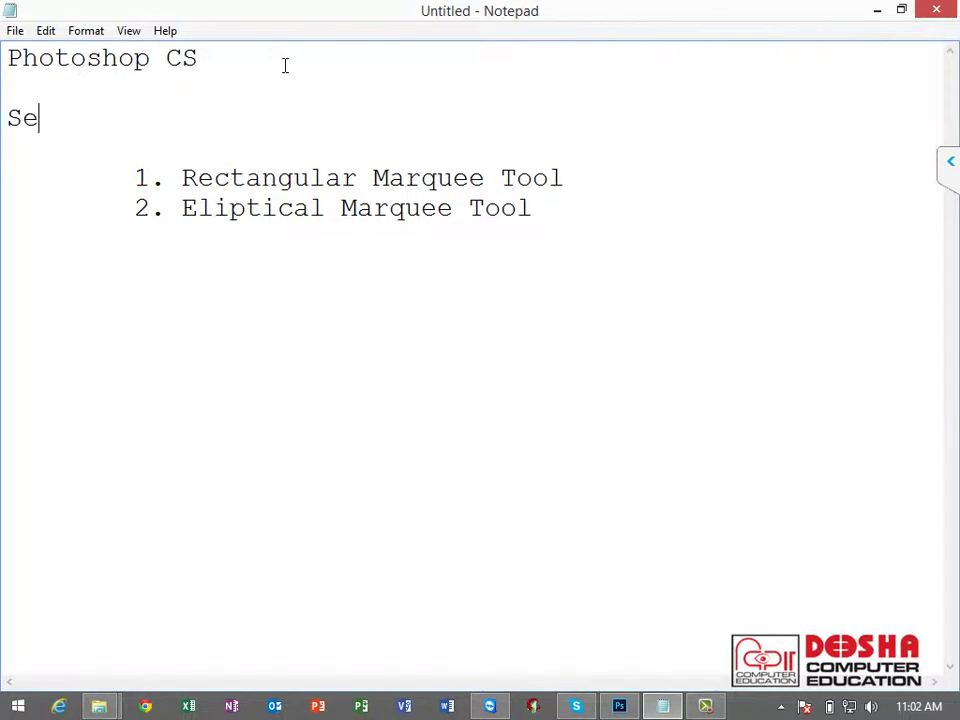
text(lection Tool)
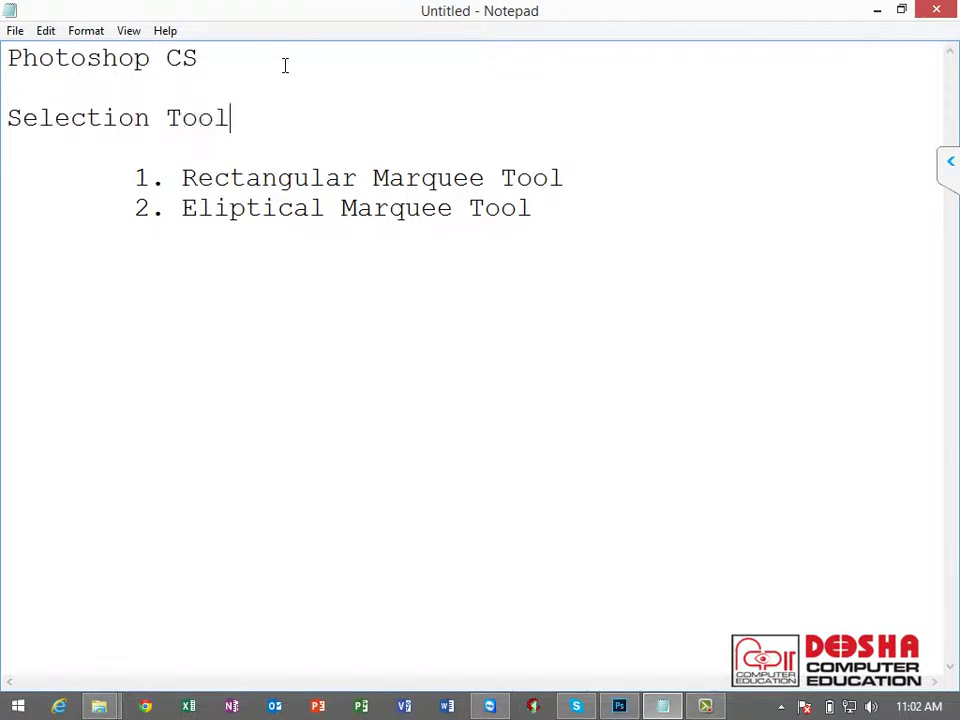
text(s)
key(Return)
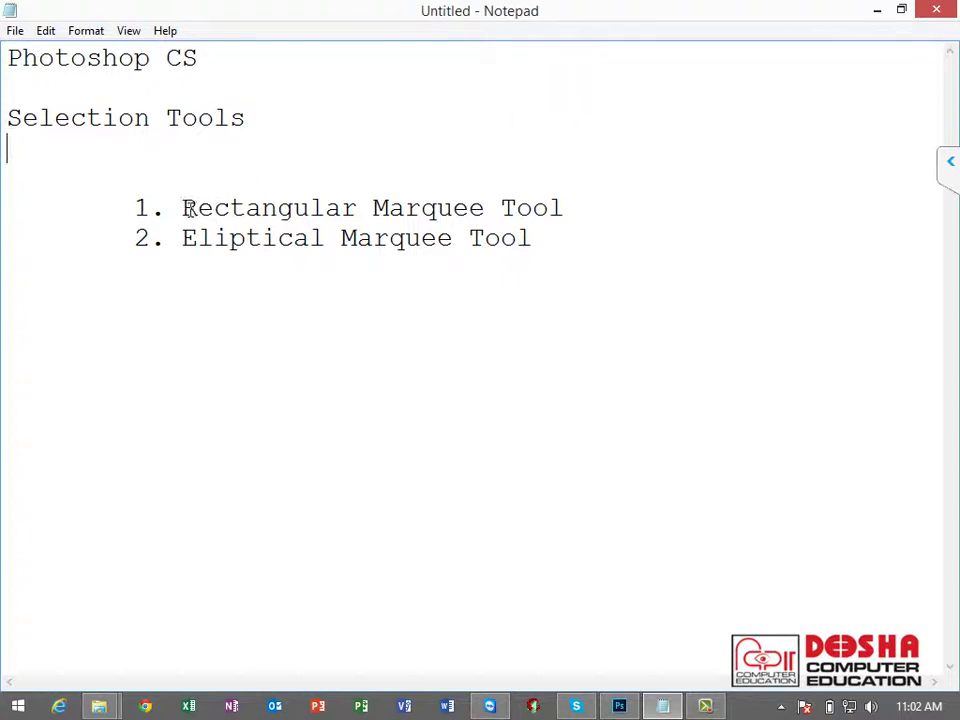
Step: Highlight the Rectangular and Elliptical Marquee lines, then bring Photoshop to the front
drag(182, 208, 479, 220)
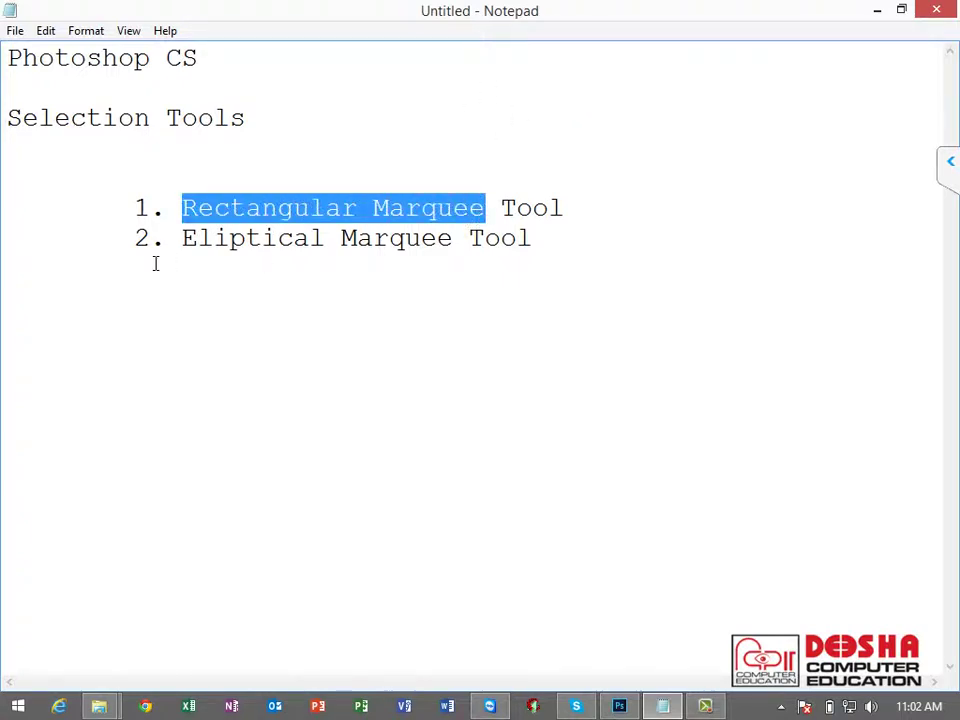
drag(172, 248, 360, 258)
click(411, 257)
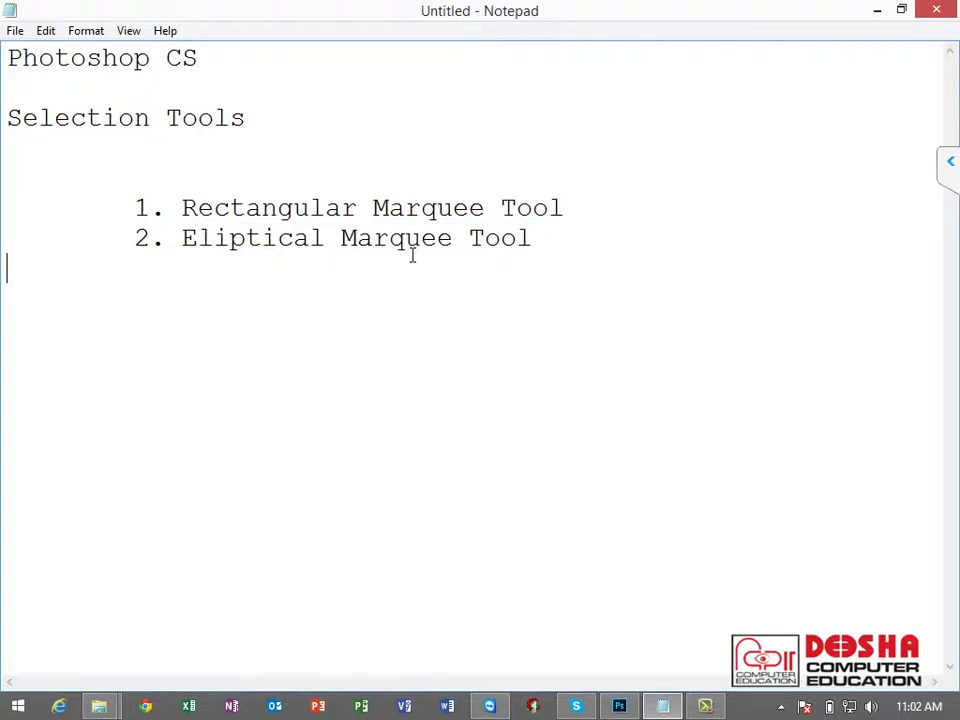
click(619, 706)
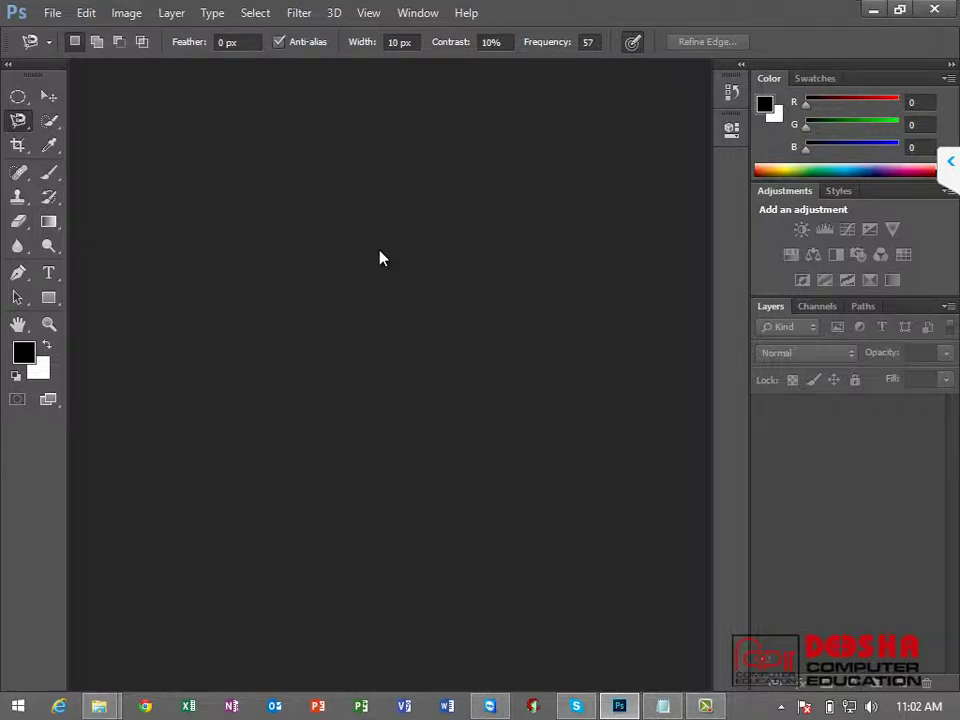
Step: Launch Adobe Bridge from Photoshop's File > Browse in Bridge command
click(51, 13)
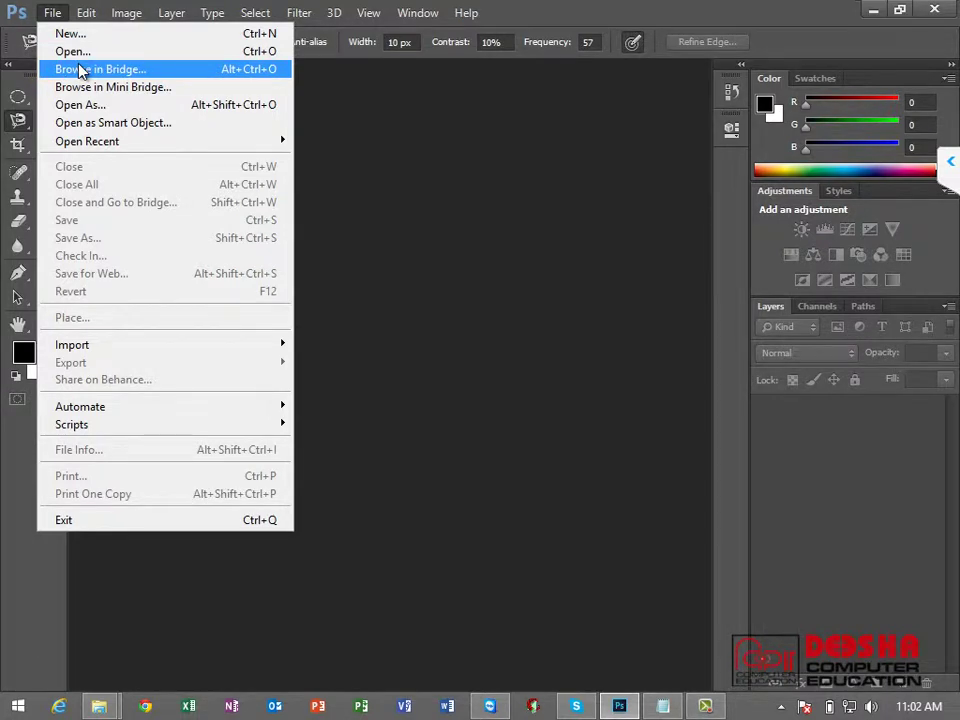
click(82, 70)
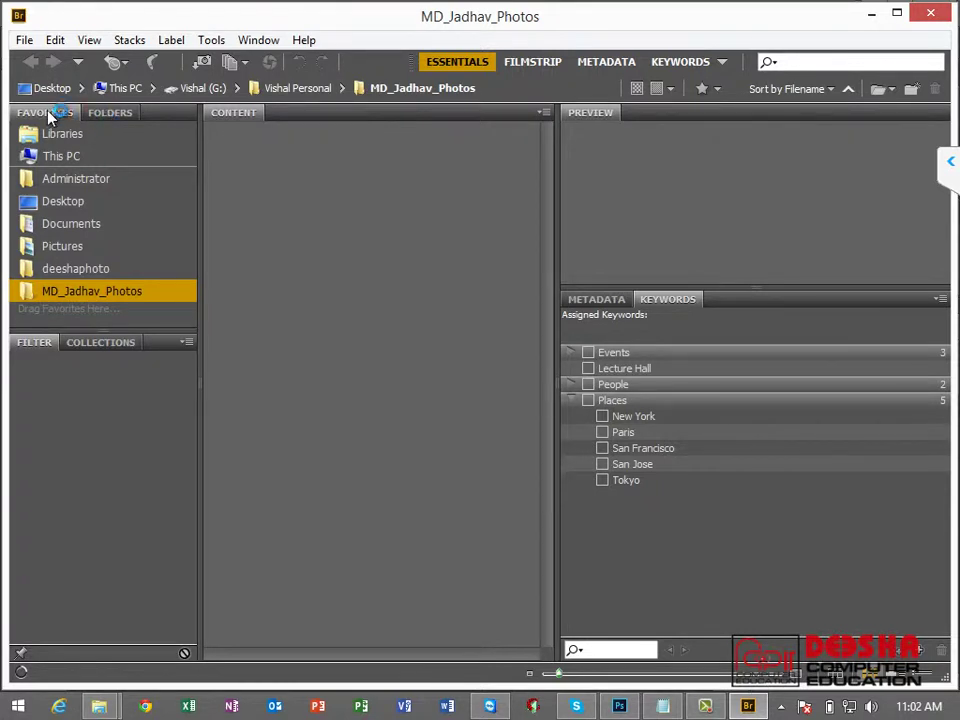
Step: Show the folder tree and preview several IMG_20150502 photos in the event folder
click(78, 116)
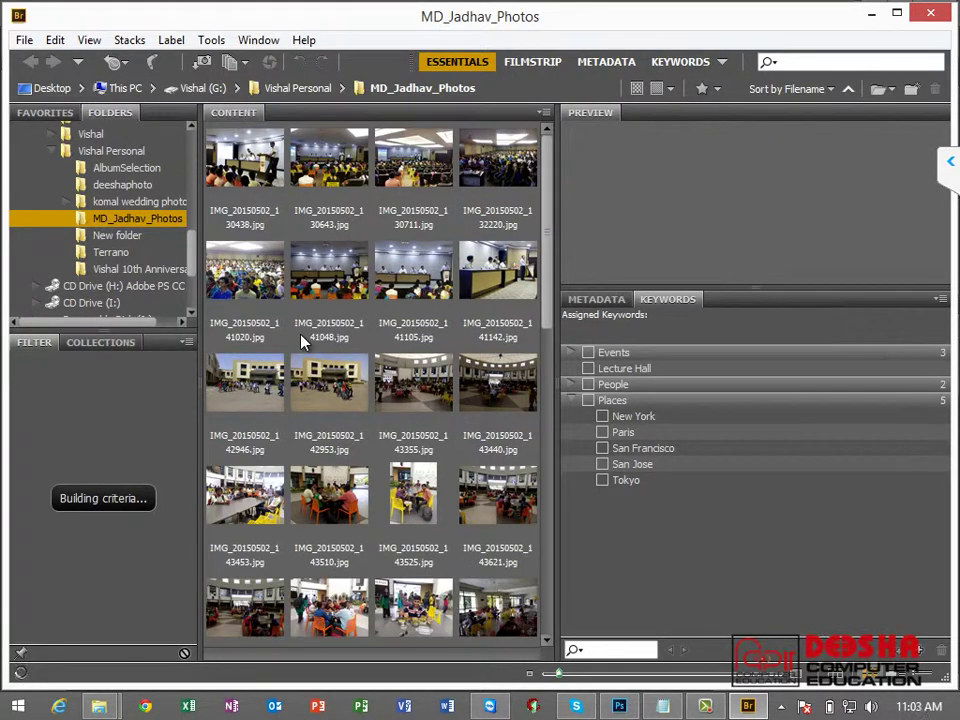
click(329, 393)
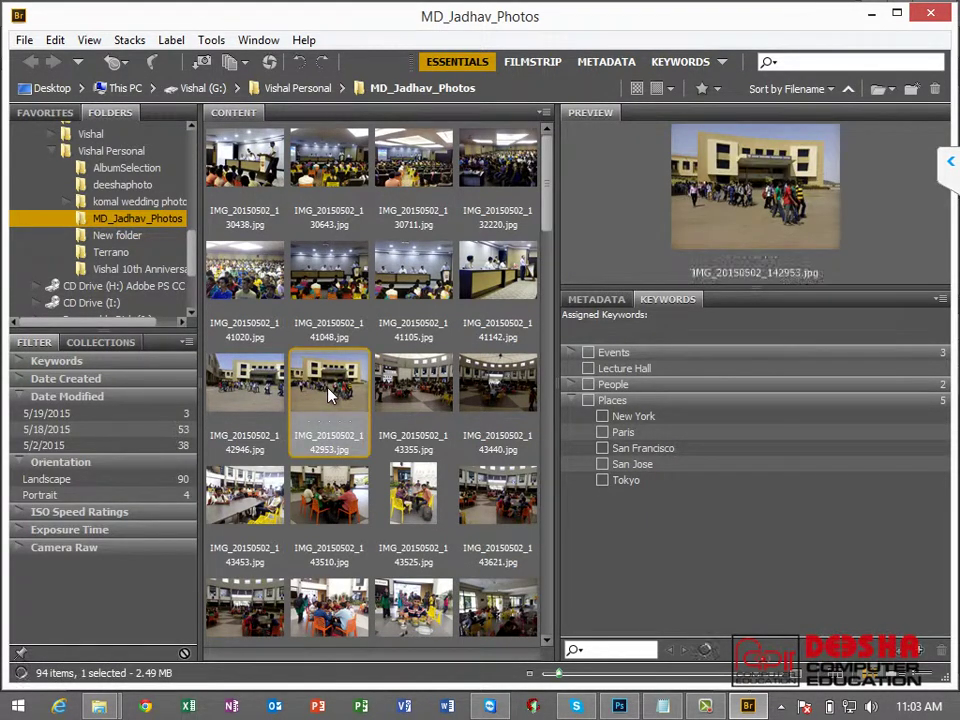
click(264, 393)
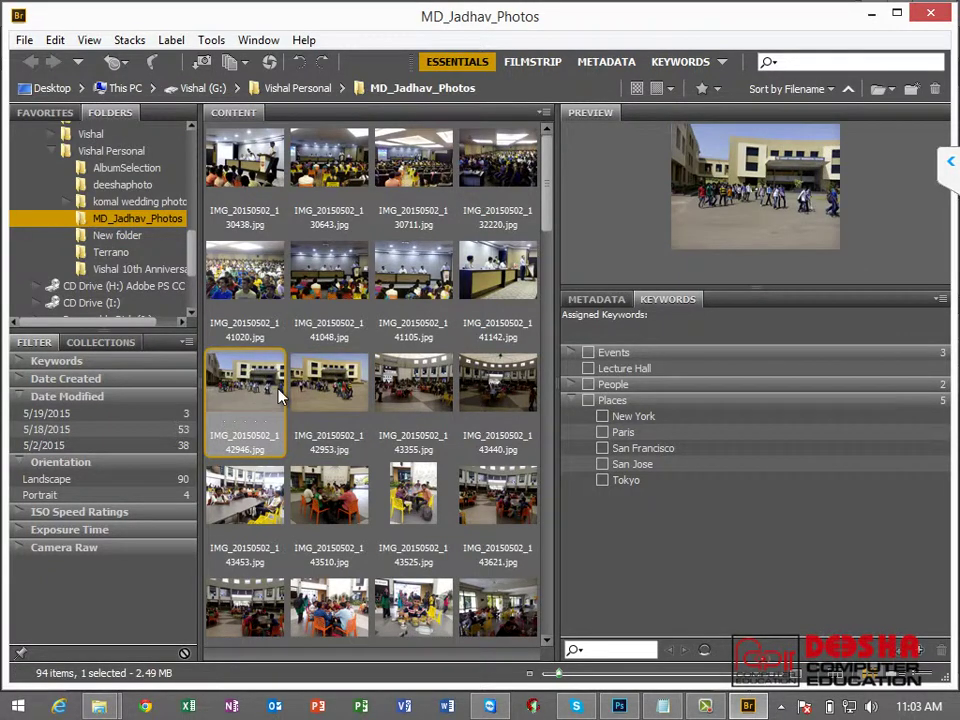
click(478, 385)
click(406, 393)
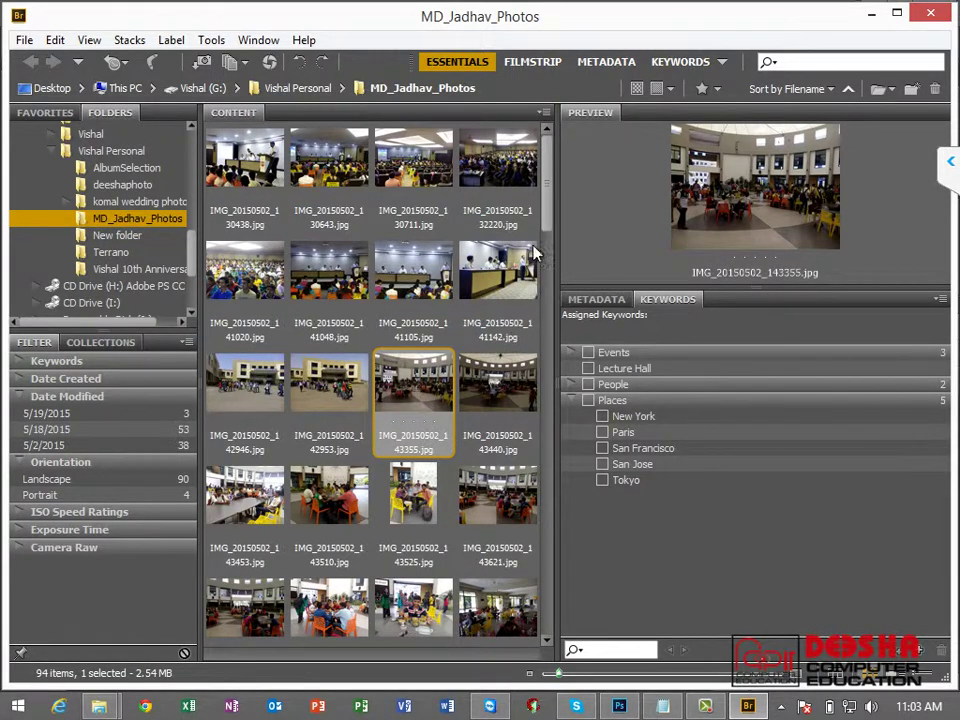
drag(545, 221, 546, 262)
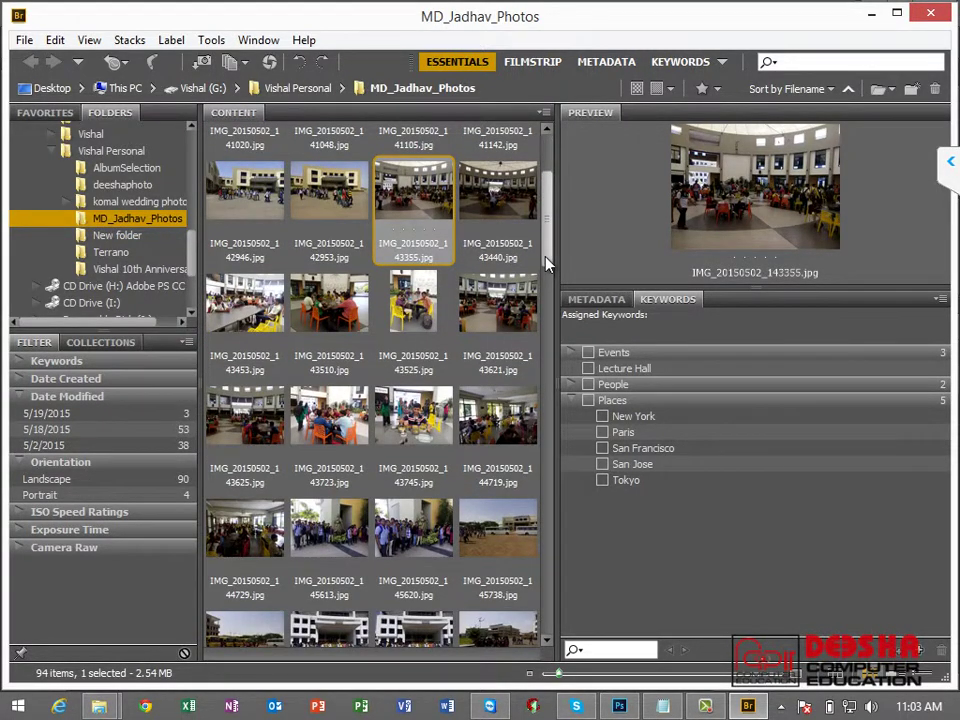
scroll(400, 250, up, 3)
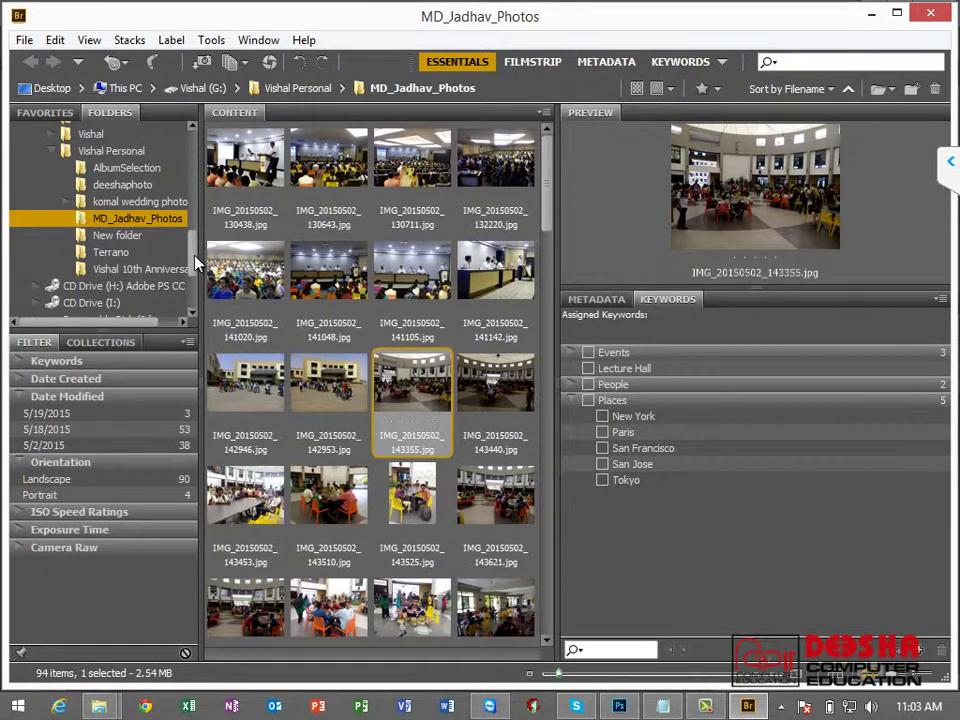
scroll(190, 210, down, 5)
Step: Open the deeshaphoto favourite folder and preview photo DSC00956 with its keyword
click(44, 113)
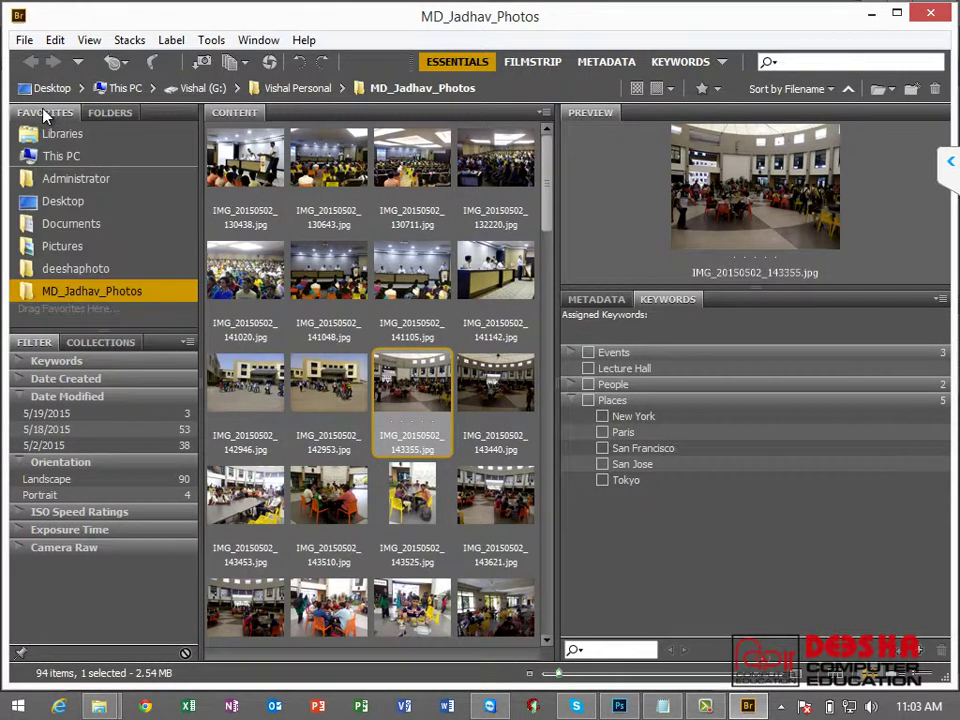
click(80, 270)
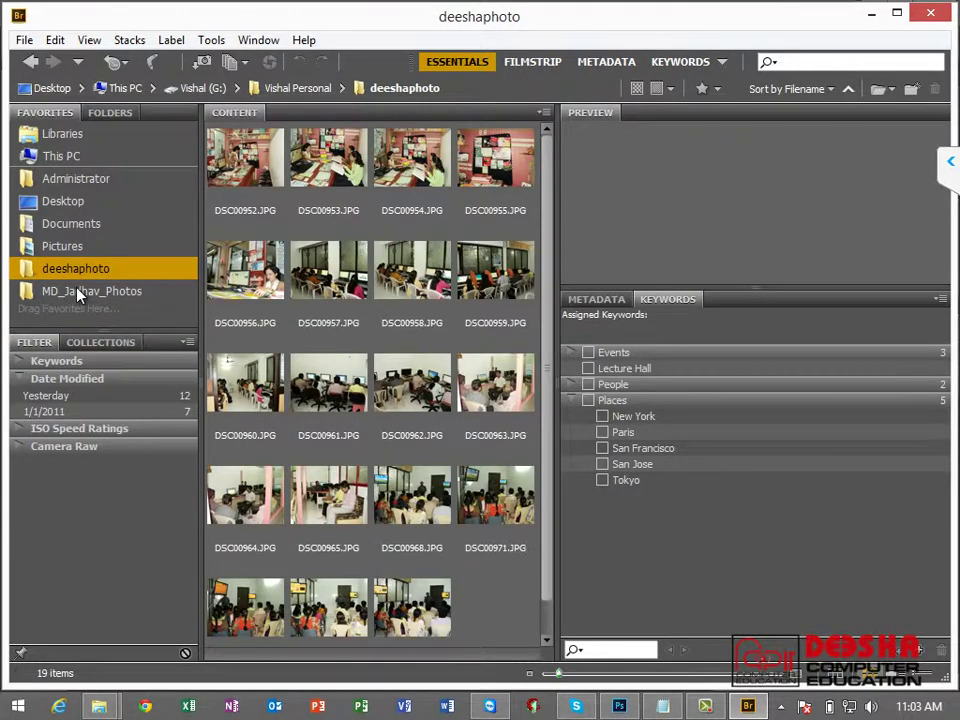
click(78, 292)
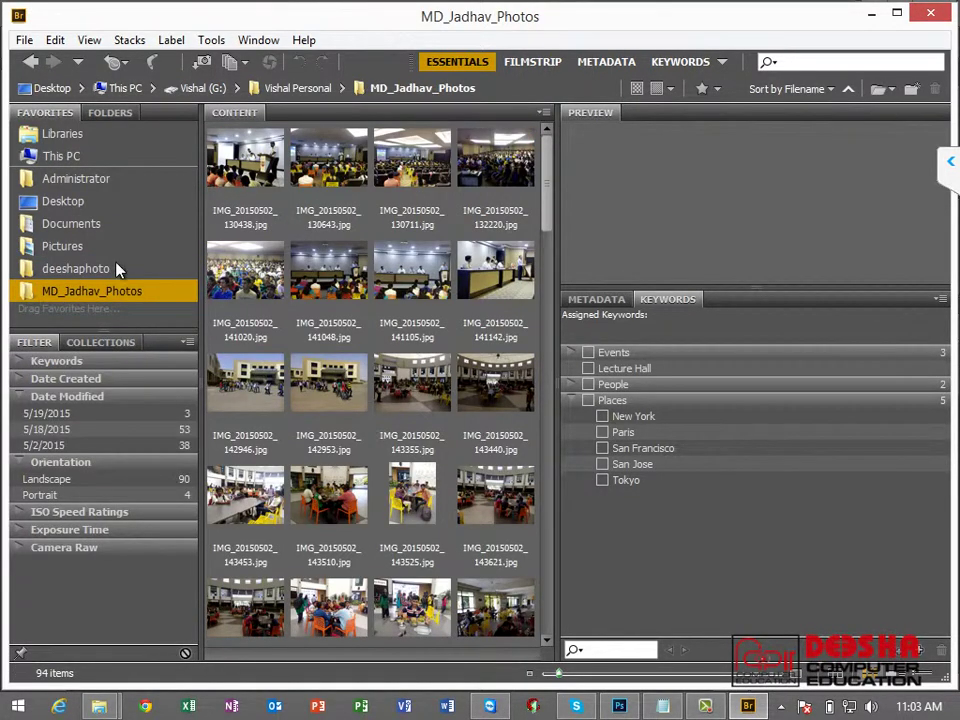
click(80, 269)
click(250, 265)
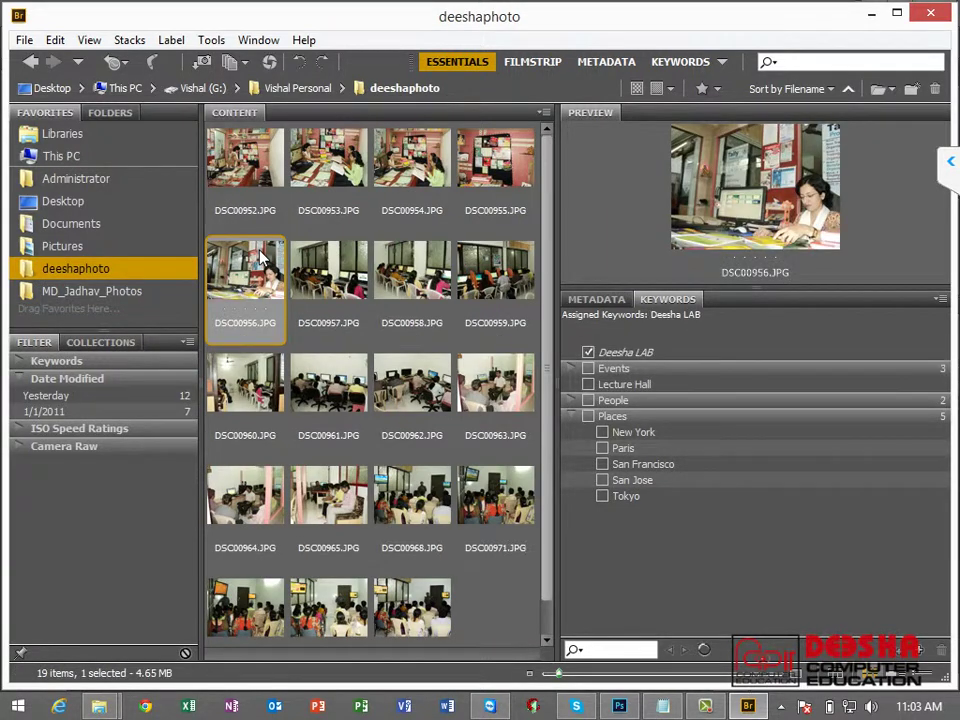
Step: Collapse the expanded folder branch and show the contents of the G: drive
click(114, 116)
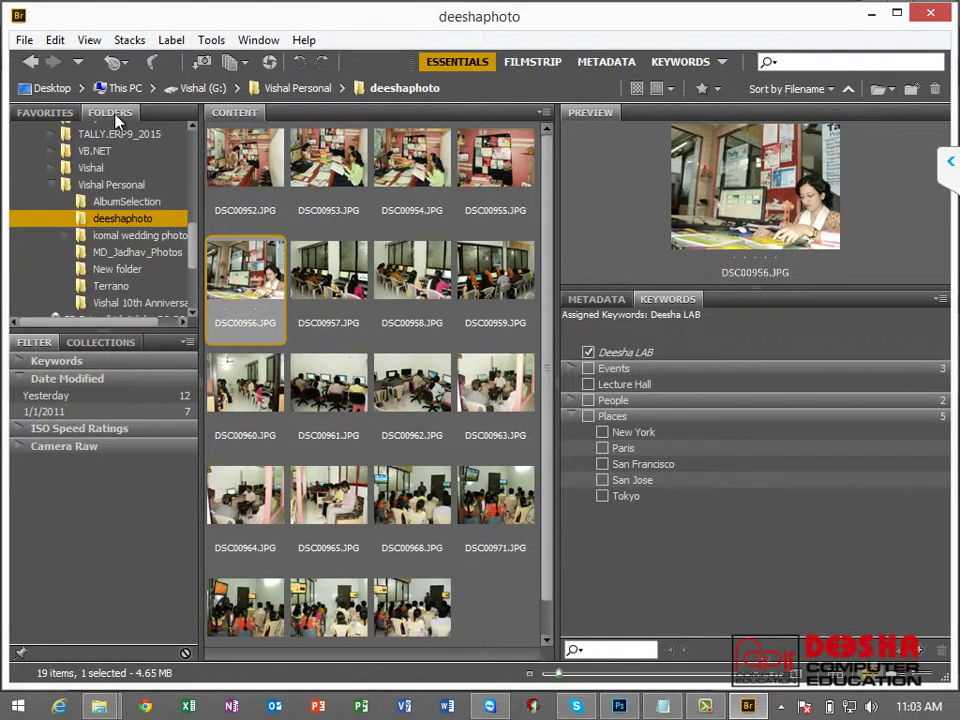
click(53, 185)
scroll(60, 199, up, 2)
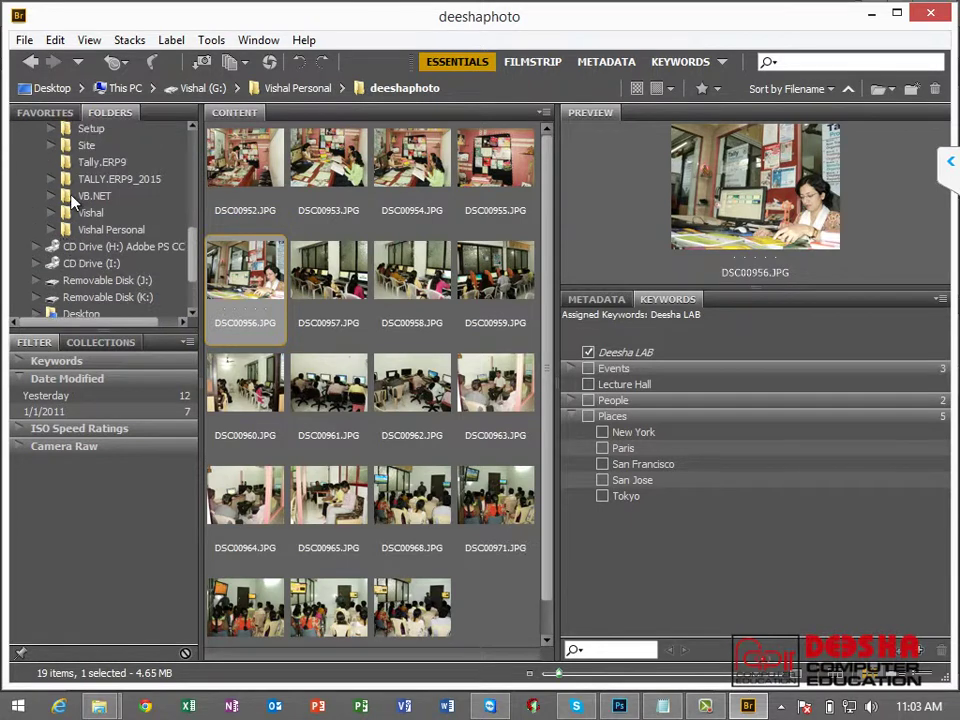
scroll(88, 217, up, 3)
scroll(93, 186, up, 5)
scroll(85, 228, up, 3)
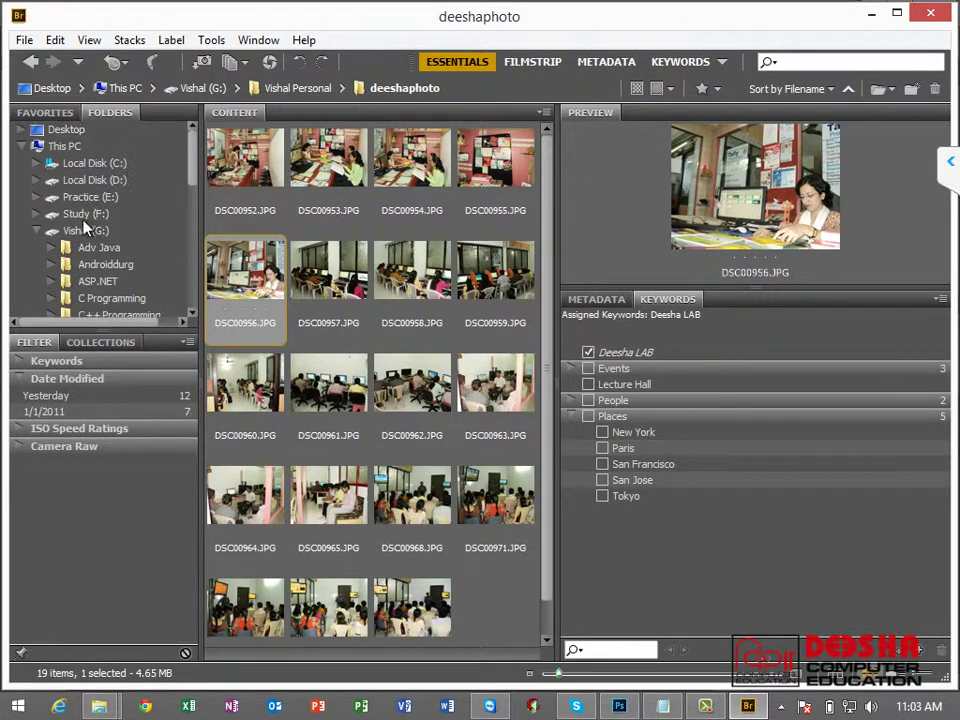
click(77, 229)
scroll(86, 245, down, 2)
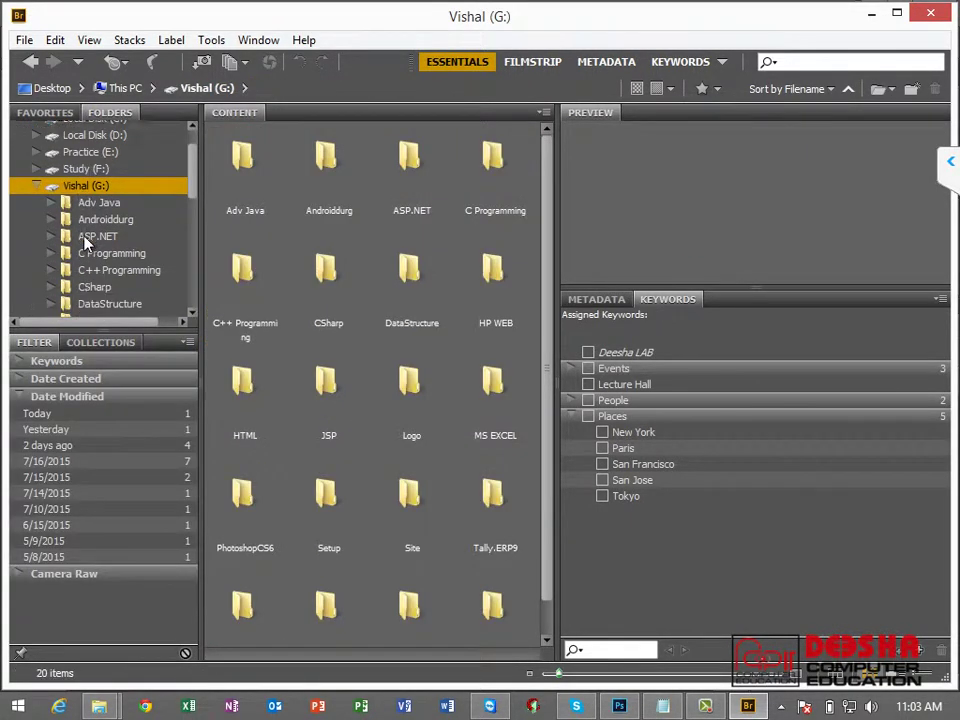
scroll(86, 245, down, 3)
scroll(95, 250, down, 1)
Step: Navigate to the PhotoshopCS6 > Session4 > RefFiles folder
click(112, 268)
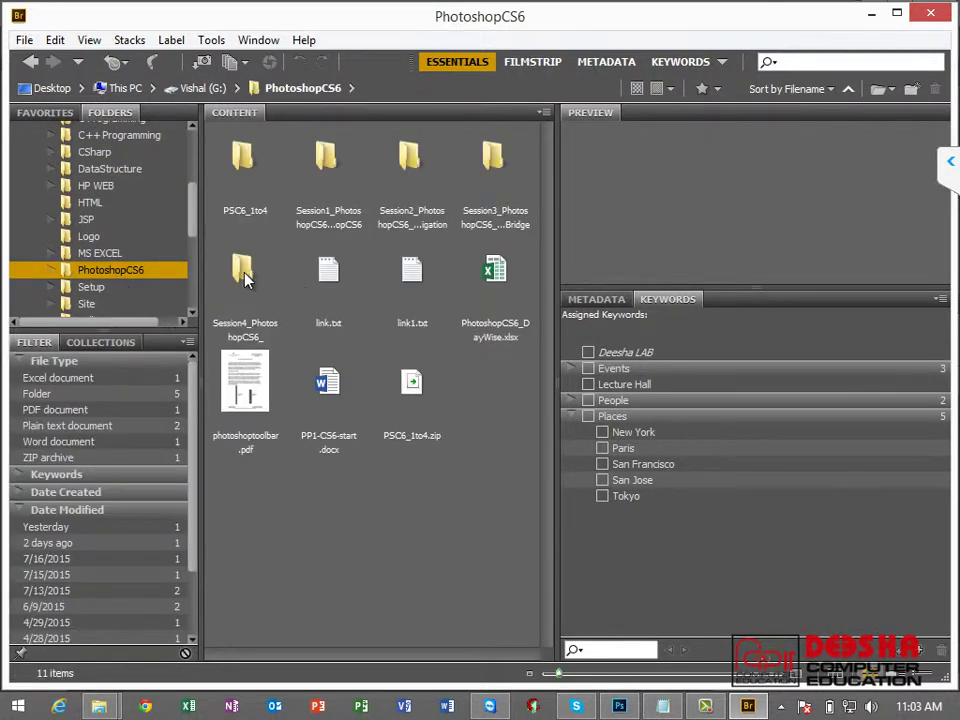
click(243, 268)
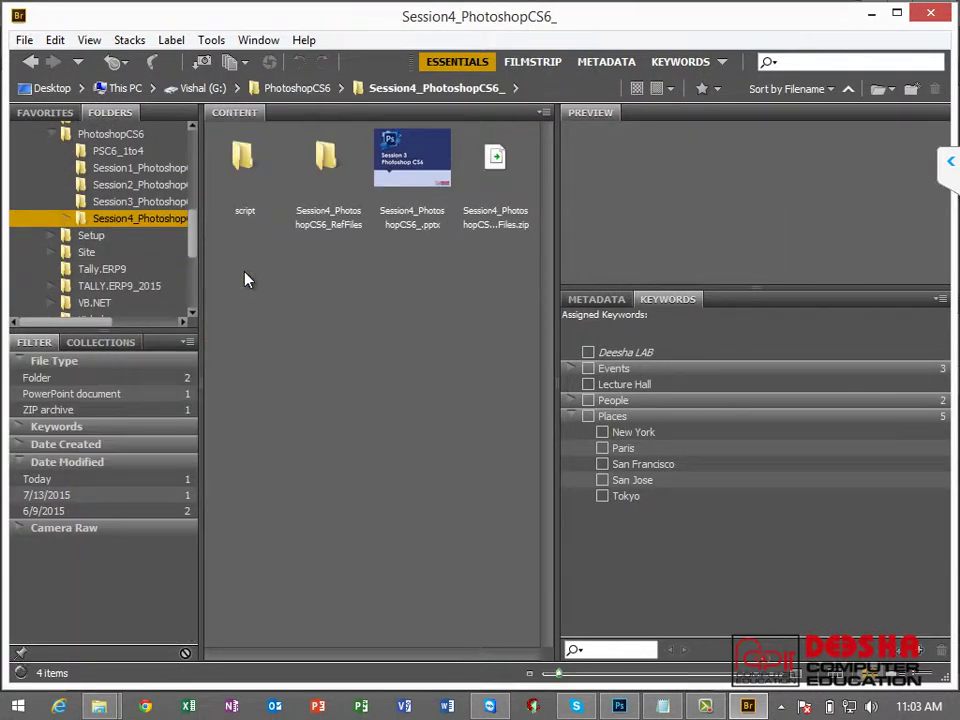
double_click(340, 231)
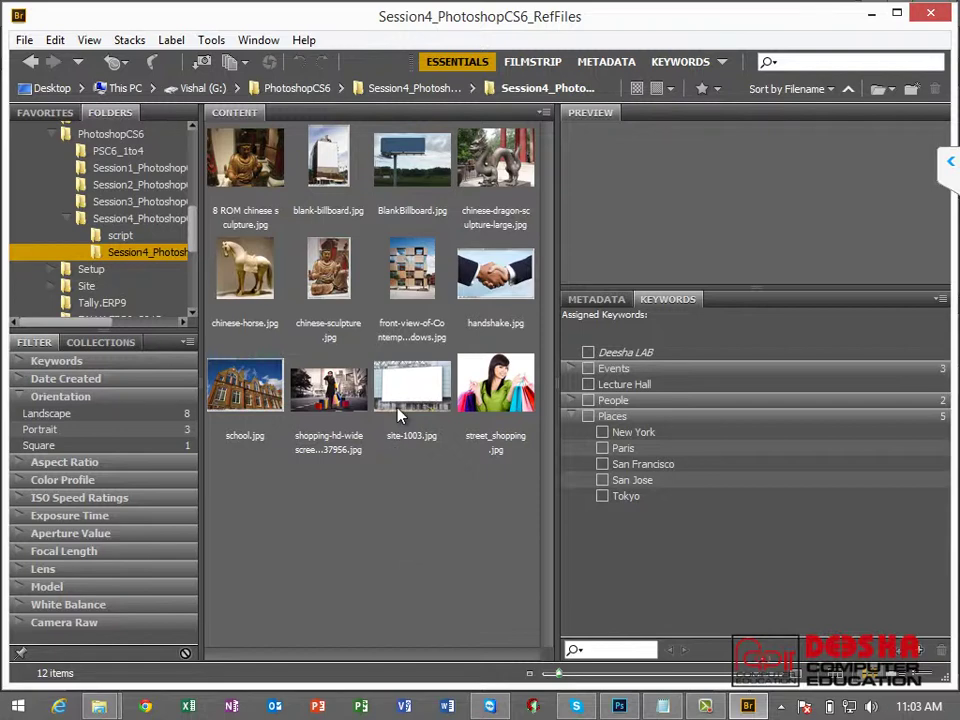
Step: Select site-1003.jpg and street_shopping.jpg and open both in Photoshop
click(400, 416)
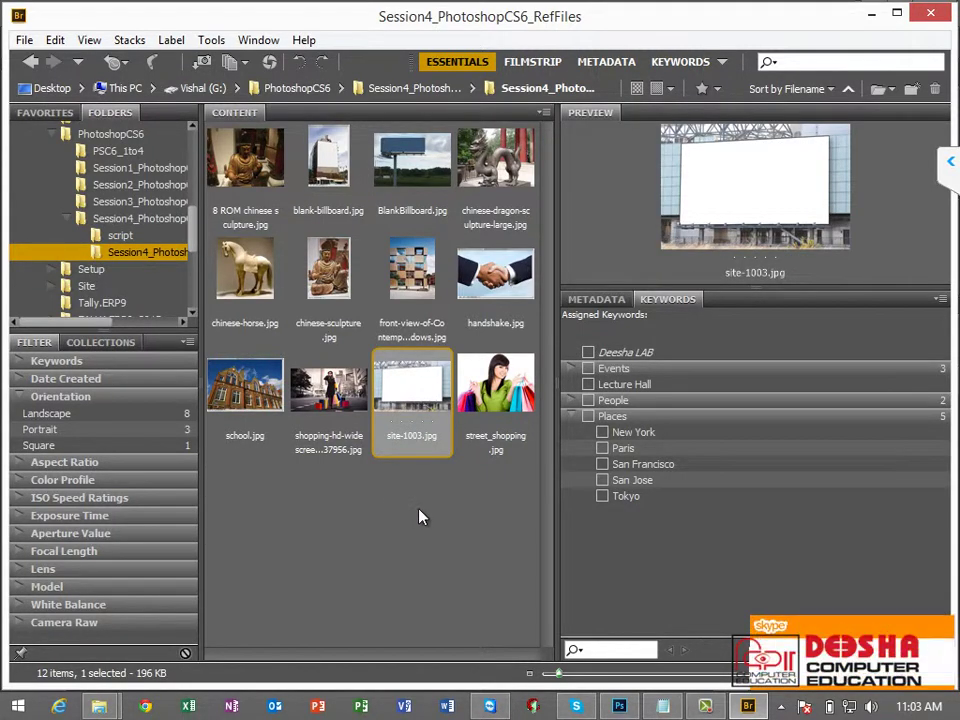
key(shift+Right)
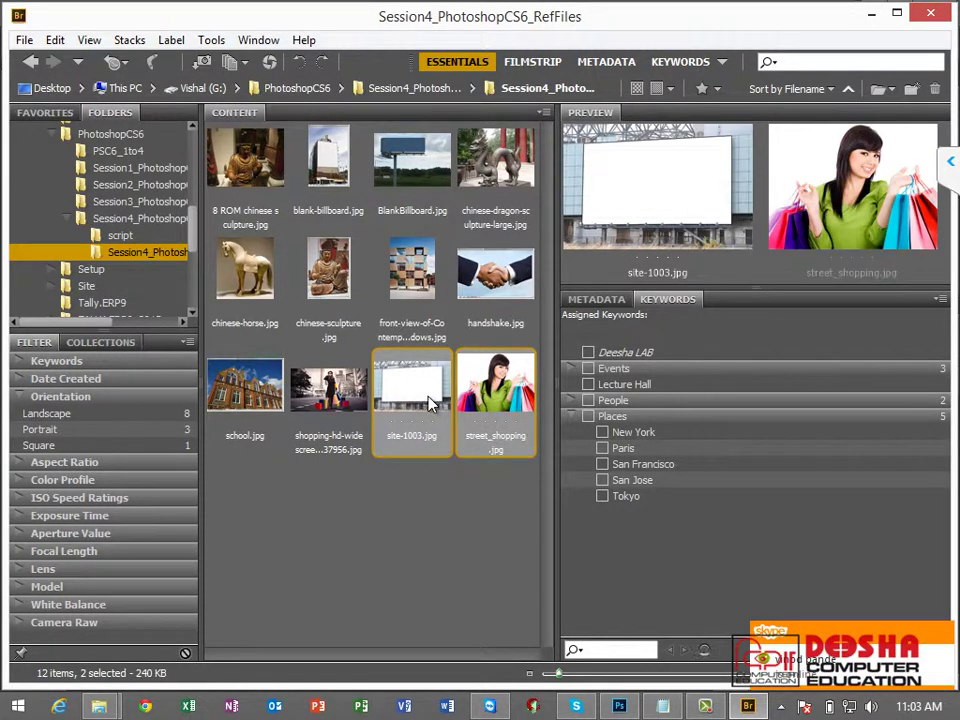
right_click(493, 402)
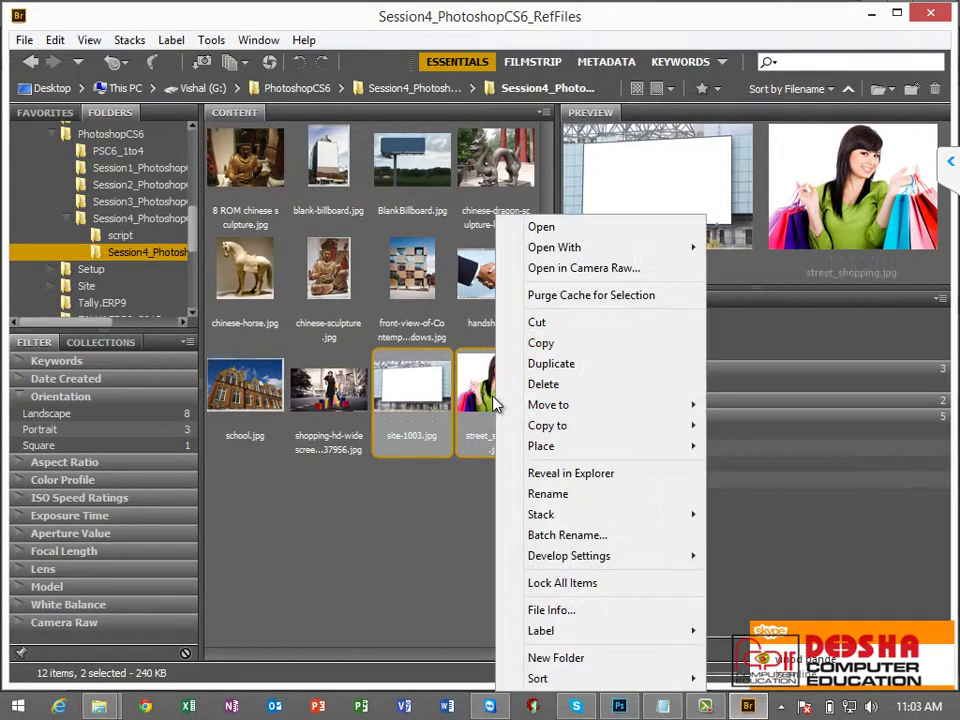
click(548, 226)
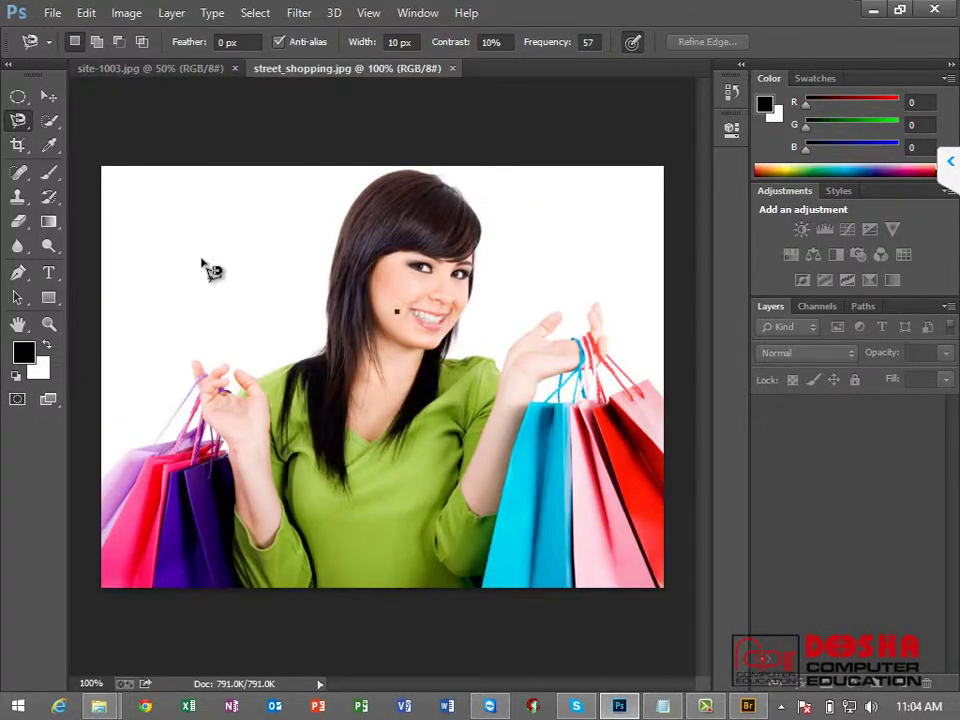
Step: Cancel the unfinished Magnetic Lasso outline on street_shopping.jpg with Esc
key(Escape)
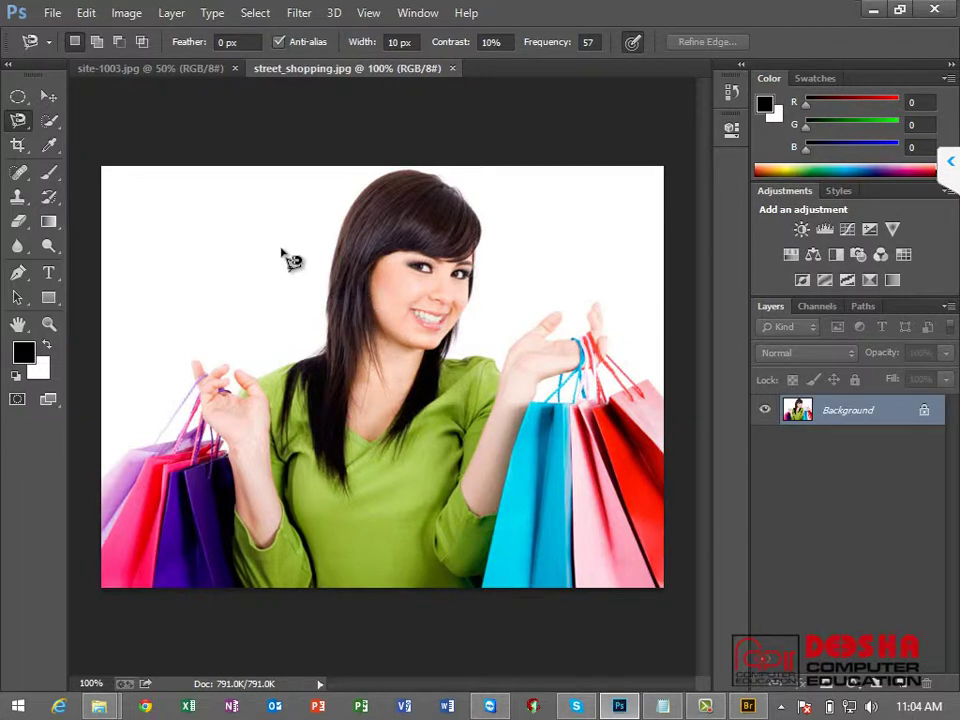
Step: With the Rectangular Marquee, select a rectangle around the woman's head and raised hands
right_click(29, 96)
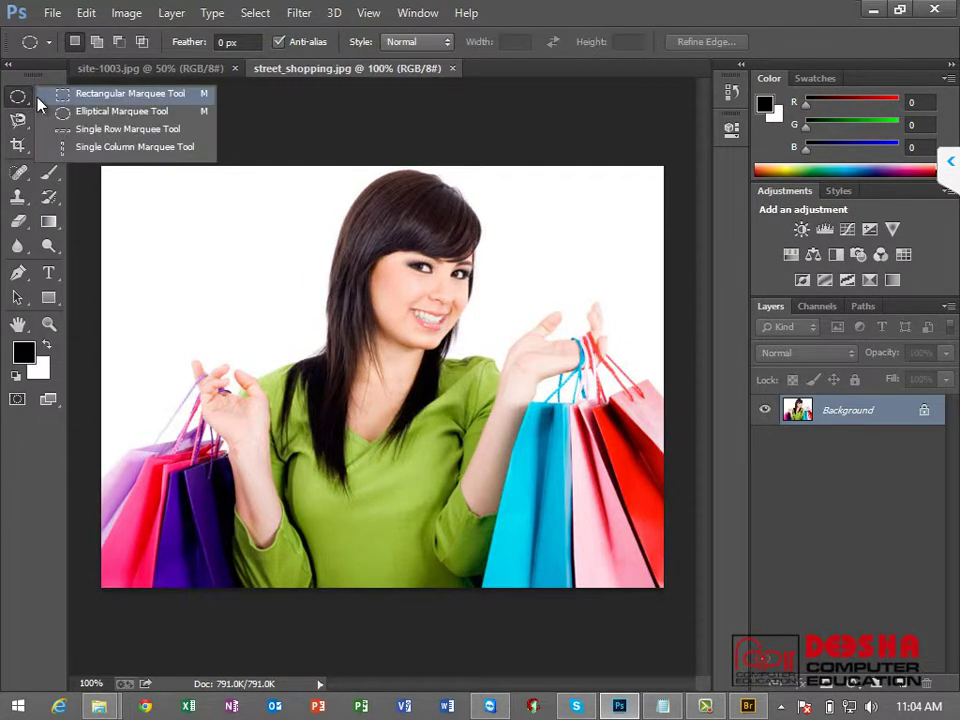
click(130, 94)
mouse_move(196, 195)
mouse_down()
mouse_move(302, 279)
mouse_move(571, 531)
mouse_up()
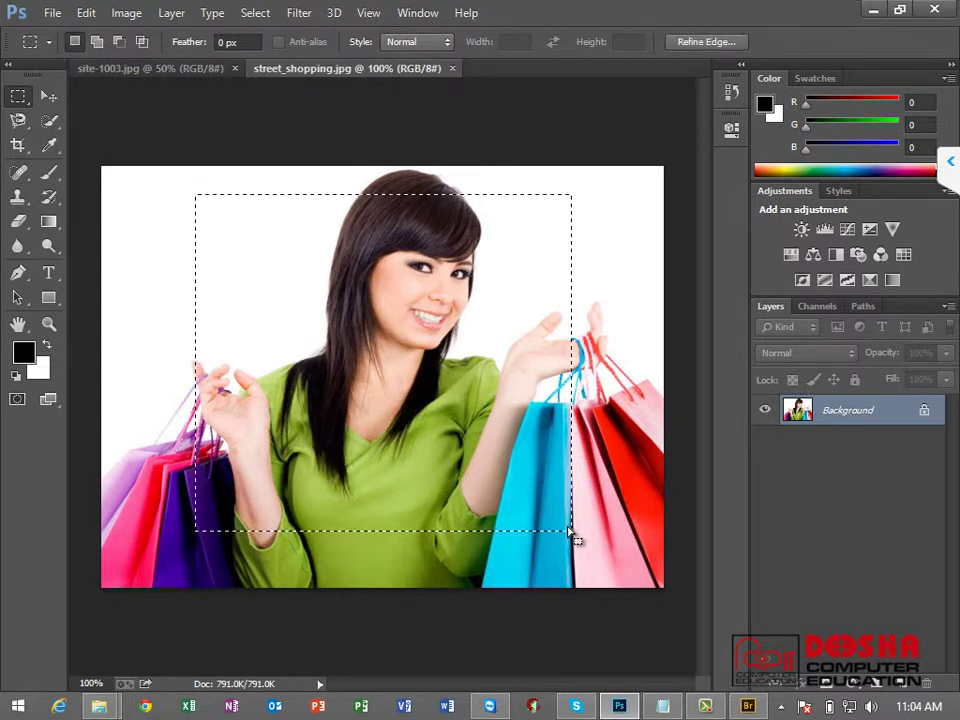
click(645, 202)
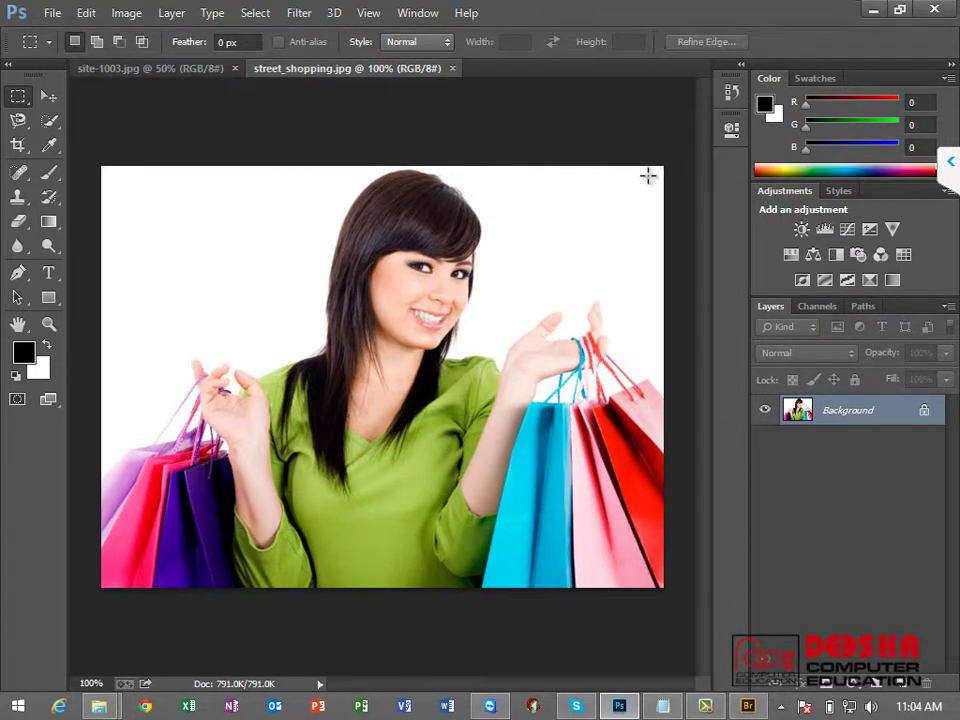
drag(647, 174, 204, 504)
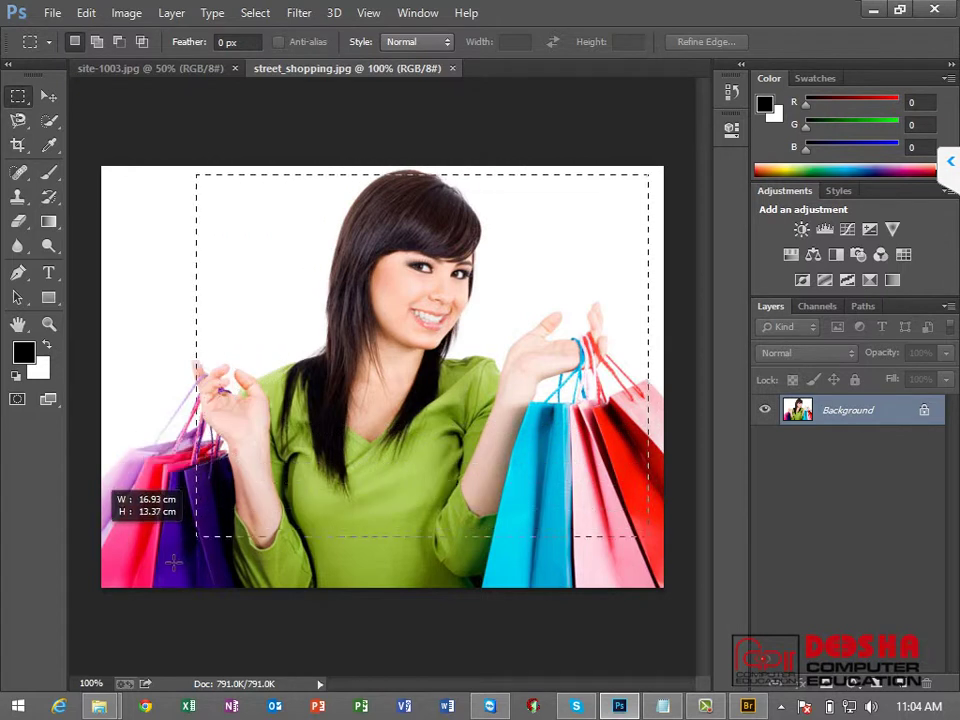
drag(204, 504, 118, 585)
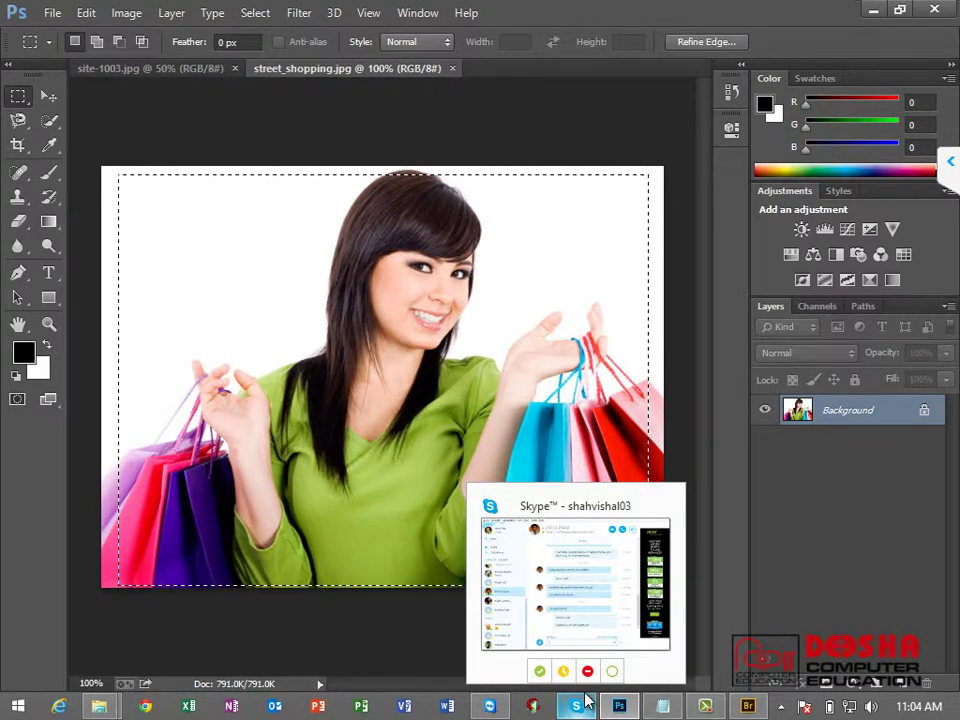
click(502, 228)
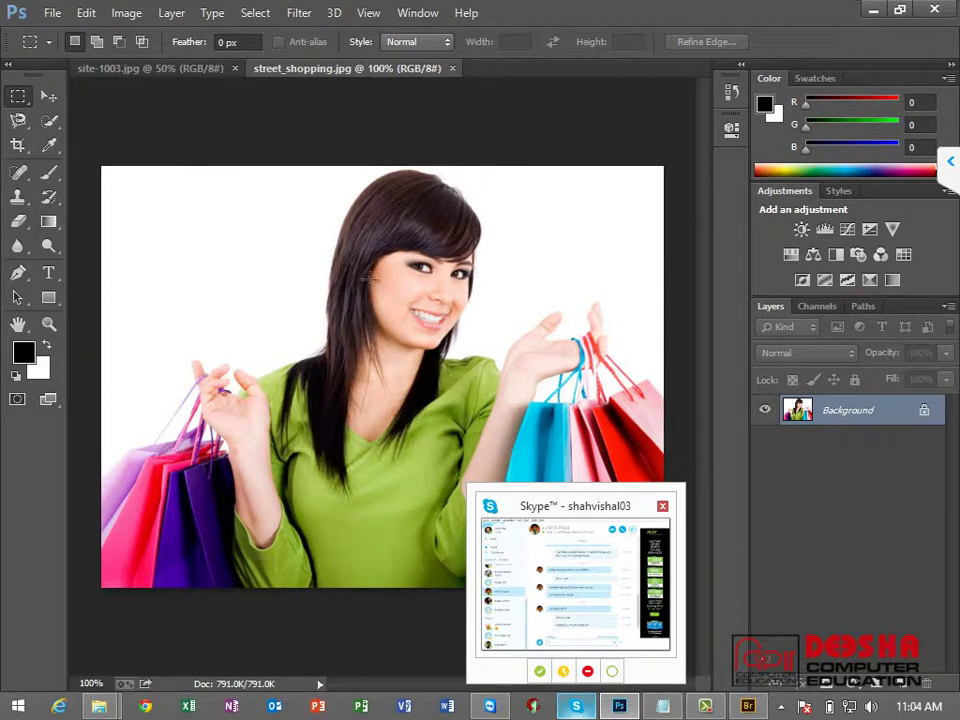
drag(188, 182, 608, 443)
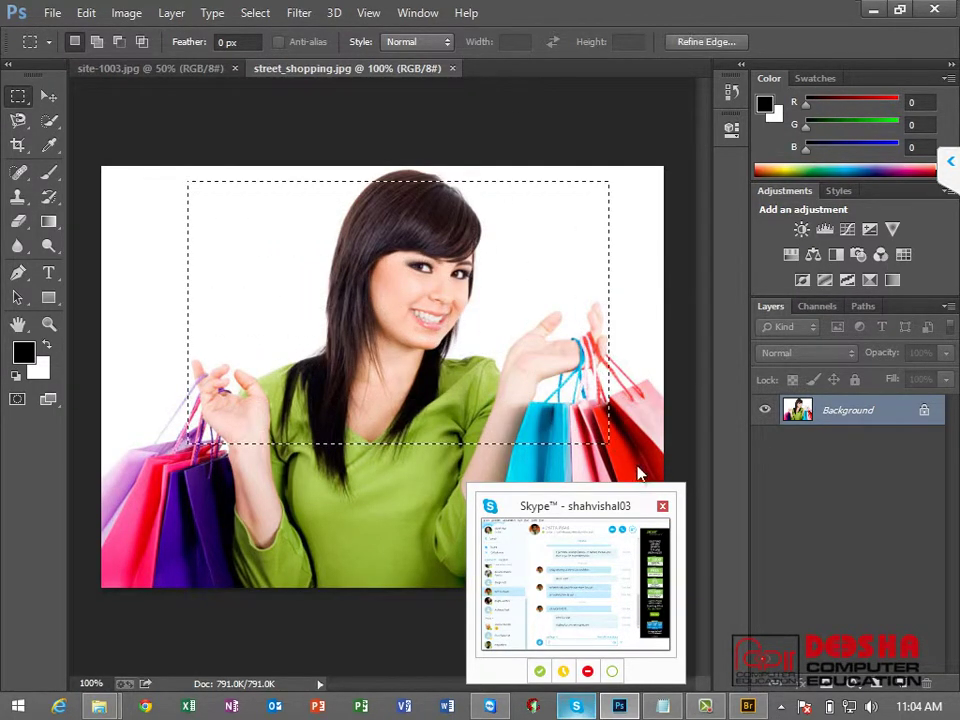
Step: Nudge the rectangular selection into place and copy it with Edit > Copy
click(650, 500)
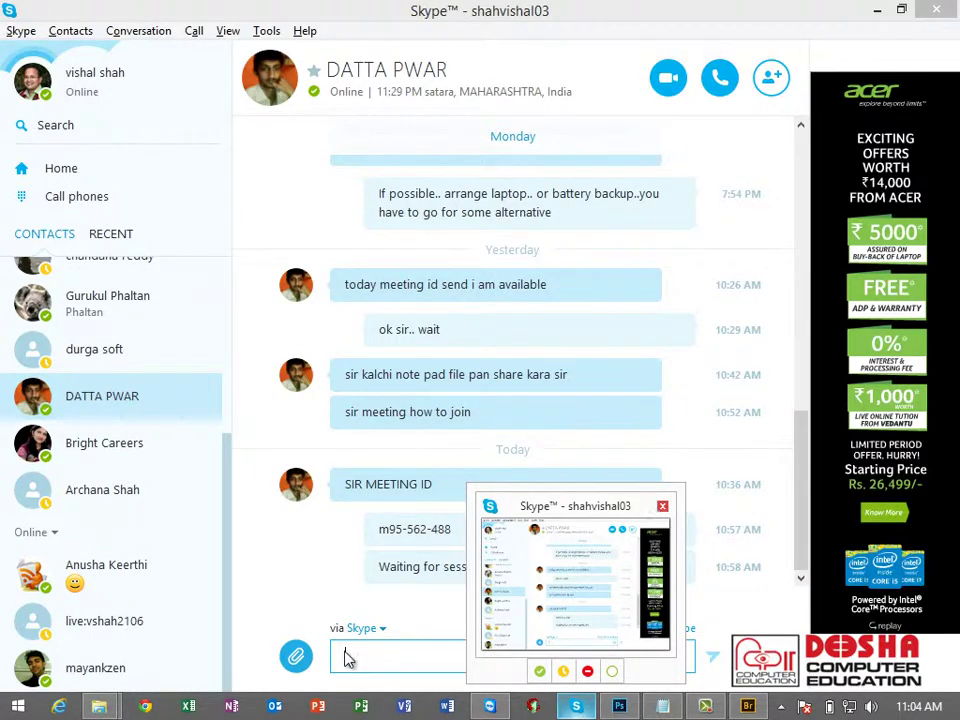
click(576, 706)
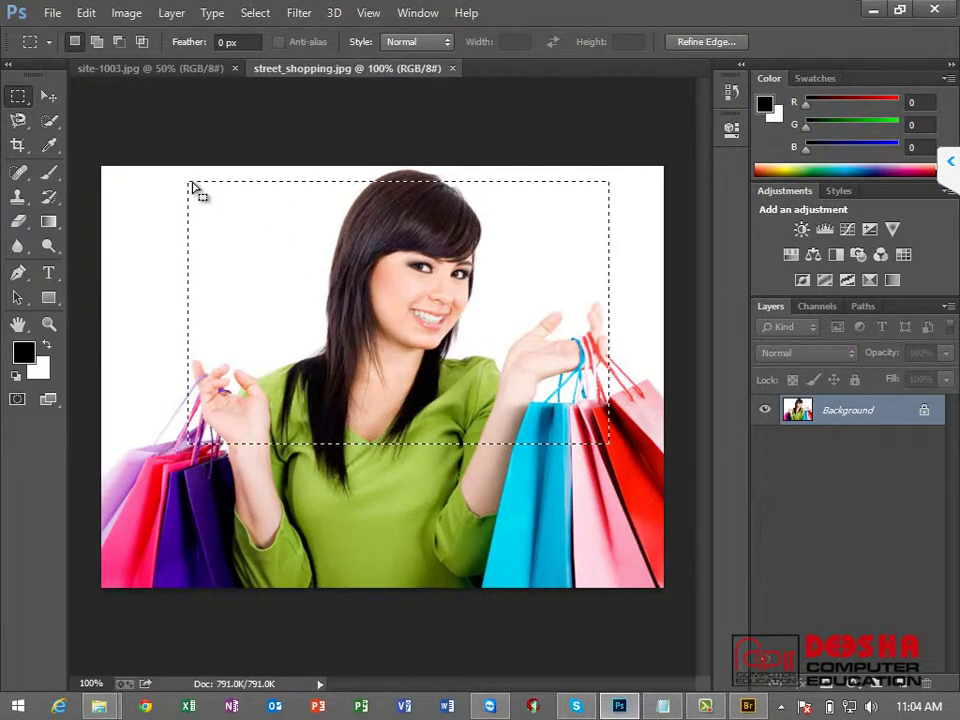
drag(379, 259, 388, 245)
click(86, 13)
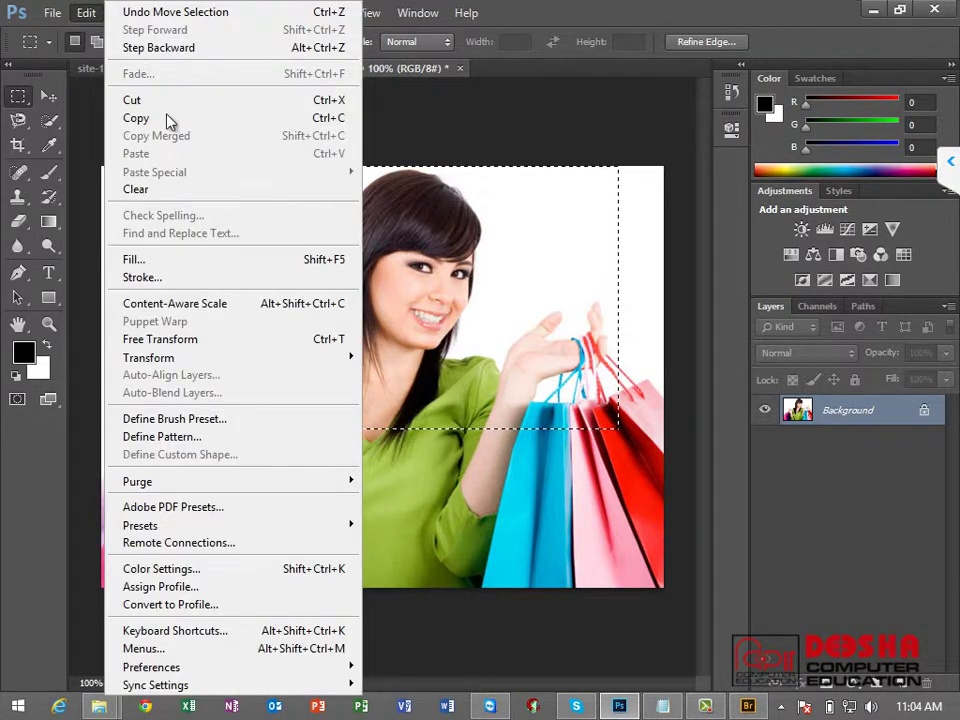
click(336, 118)
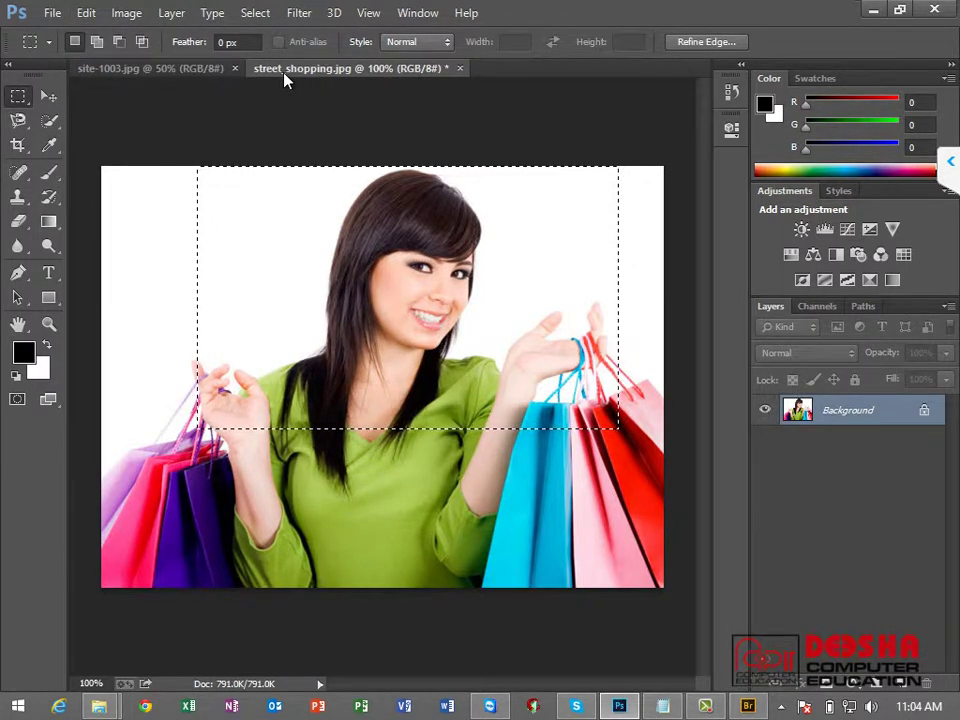
Step: Switch to the Elliptical Marquee and draw an oval around the woman's head and shoulders
right_click(18, 96)
click(86, 116)
click(156, 260)
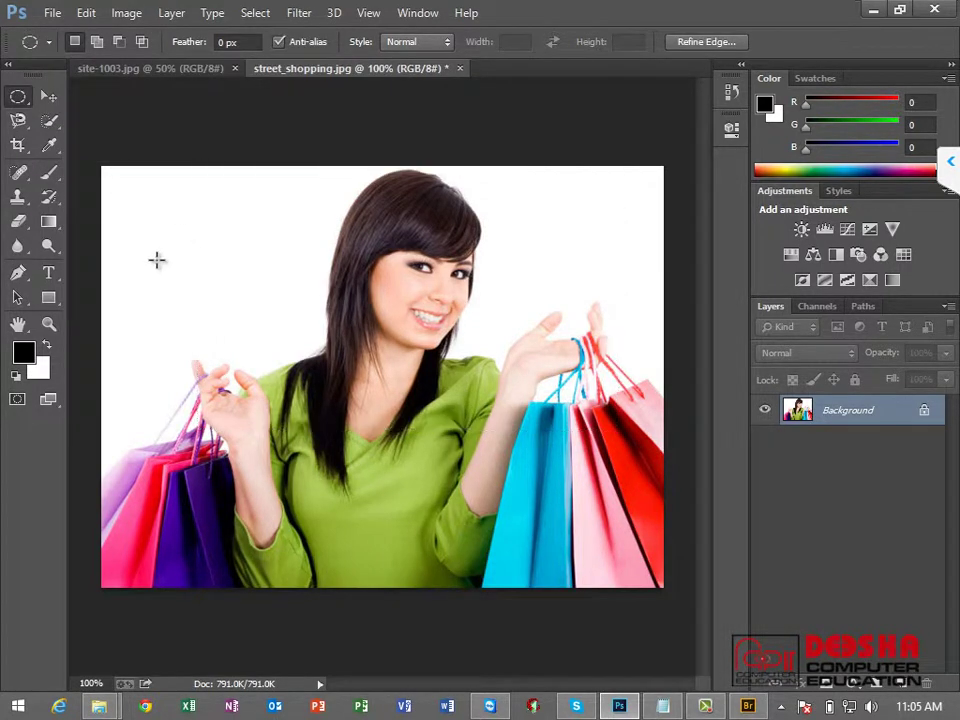
drag(272, 165, 516, 444)
click(395, 398)
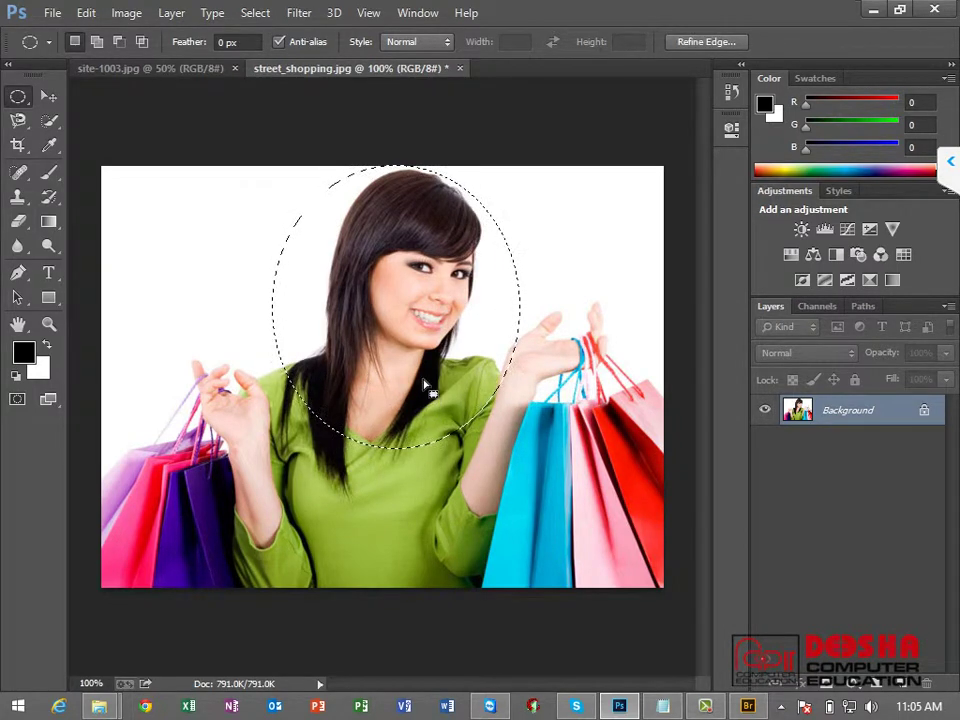
click(950, 161)
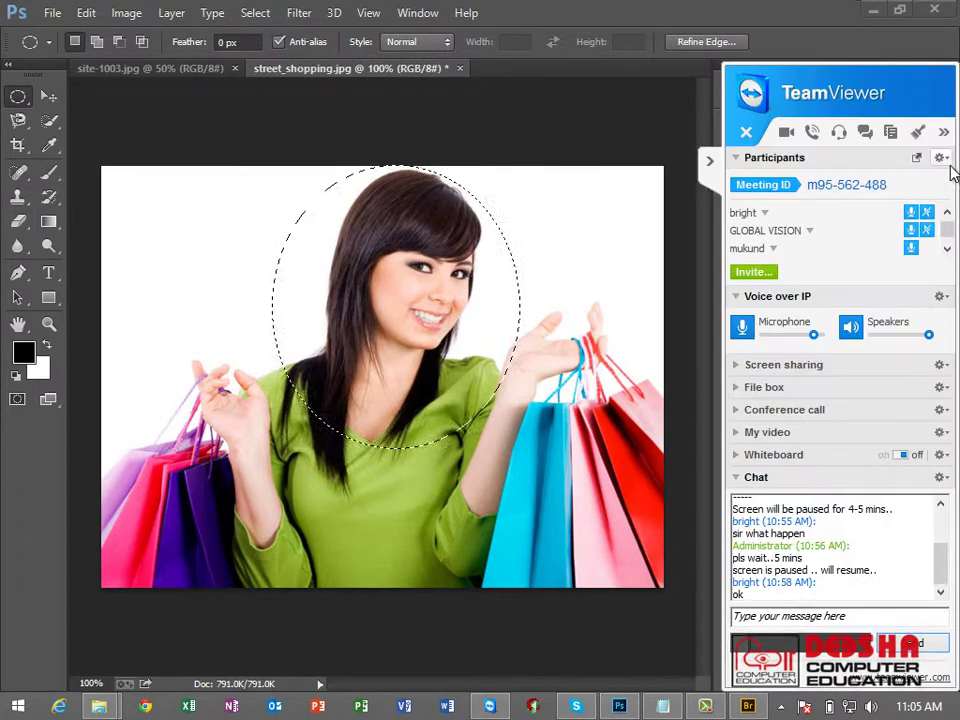
click(947, 248)
double_click(947, 248)
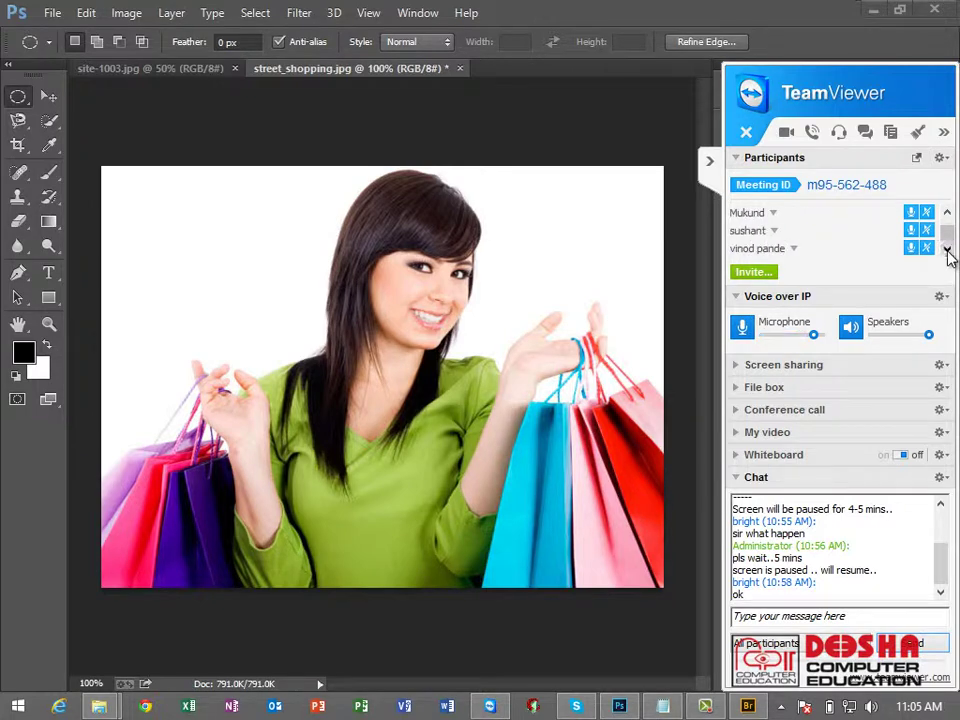
click(947, 213)
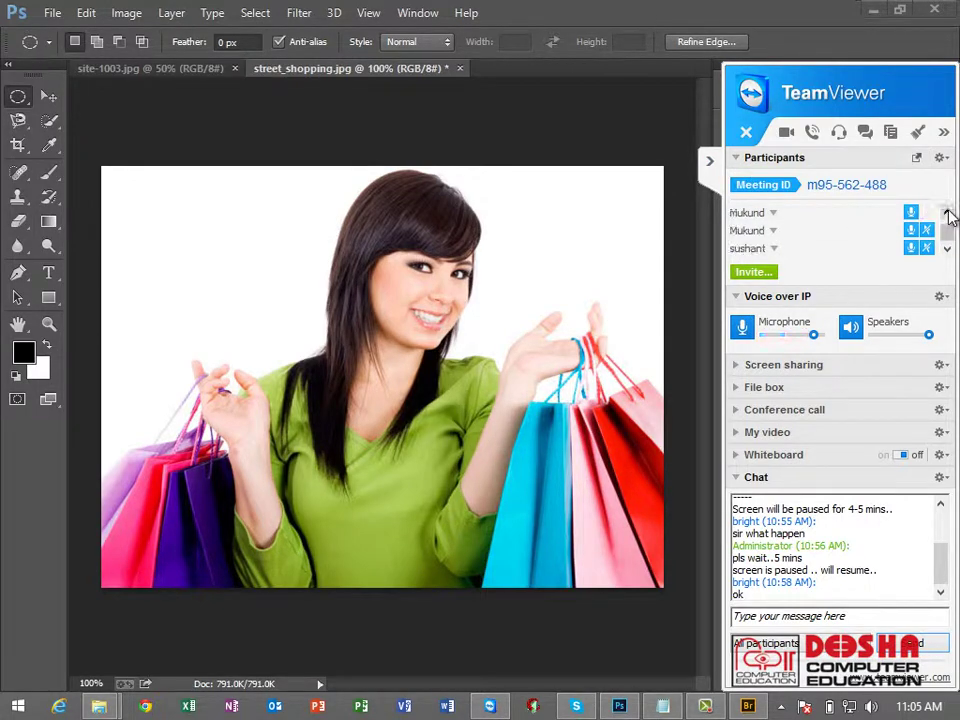
click(950, 218)
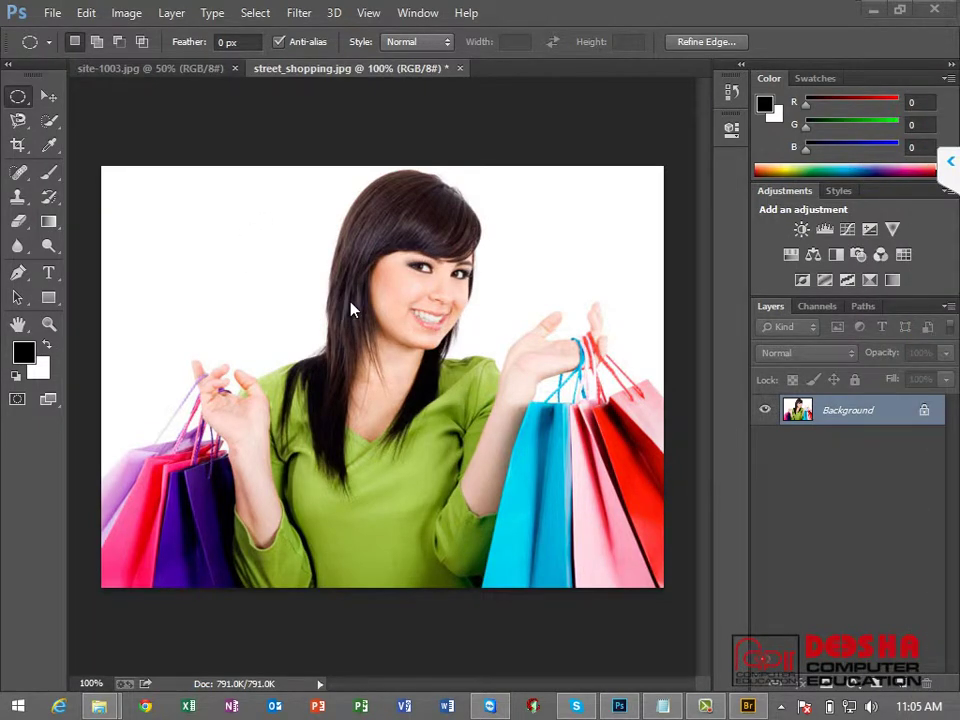
Step: Restore the oval selection, then place a single-row marquee selection across her eyes
key(ctrl+z)
right_click(17, 100)
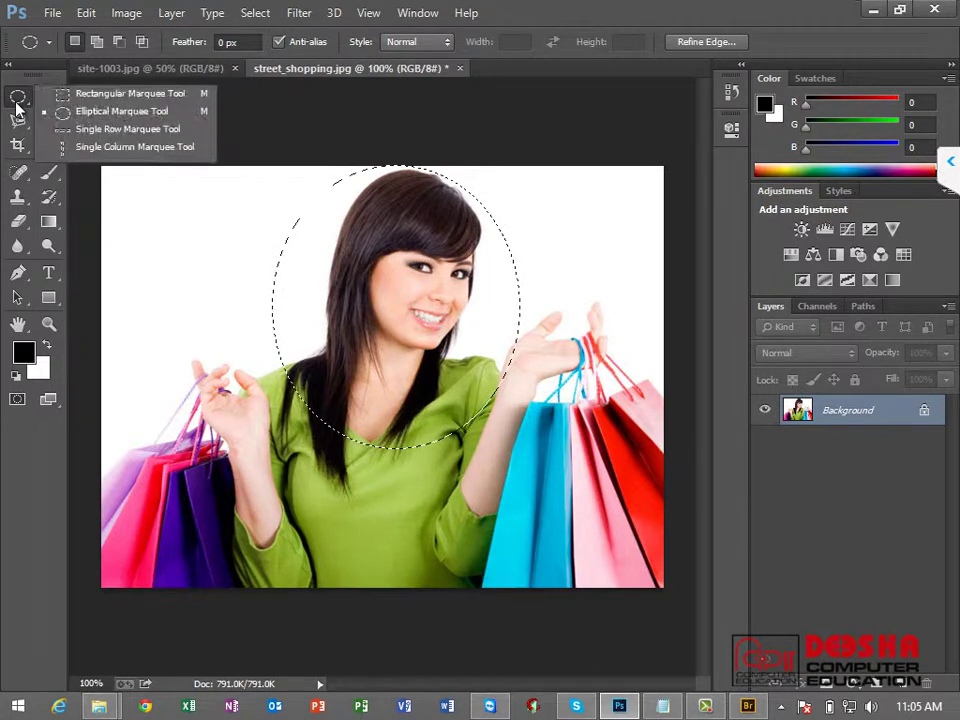
click(76, 134)
drag(197, 198, 178, 246)
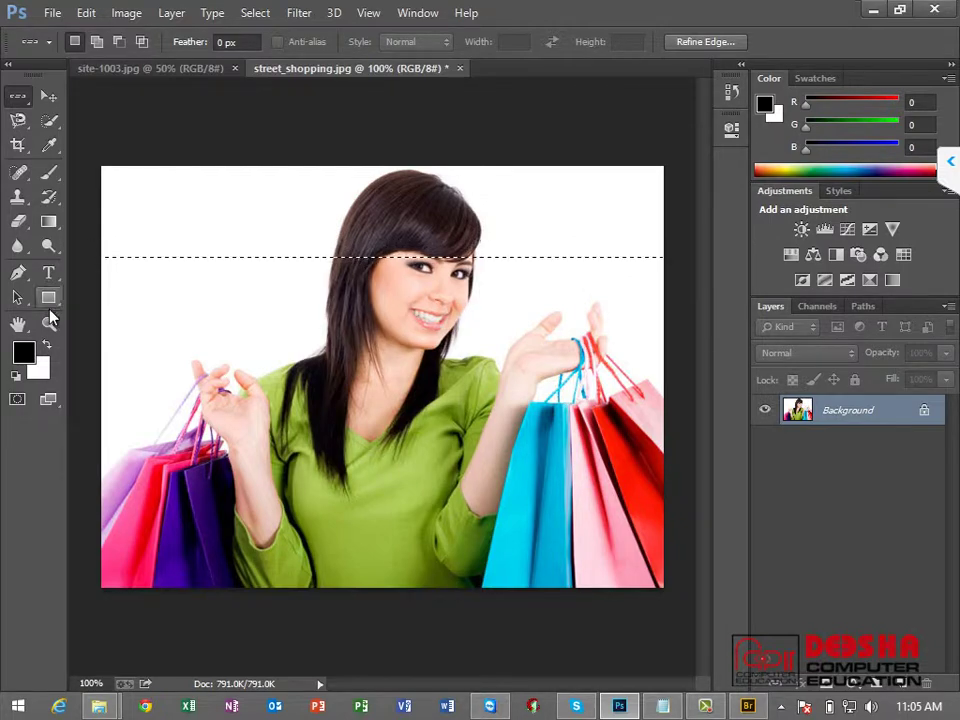
Step: Zoom in on the hair edge, reposition the one-pixel row there, and choose Single Column Marquee
click(49, 324)
mouse_move(354, 206)
mouse_down()
mouse_move(406, 286)
mouse_move(523, 546)
mouse_move(401, 356)
mouse_move(410, 385)
mouse_move(427, 350)
mouse_up()
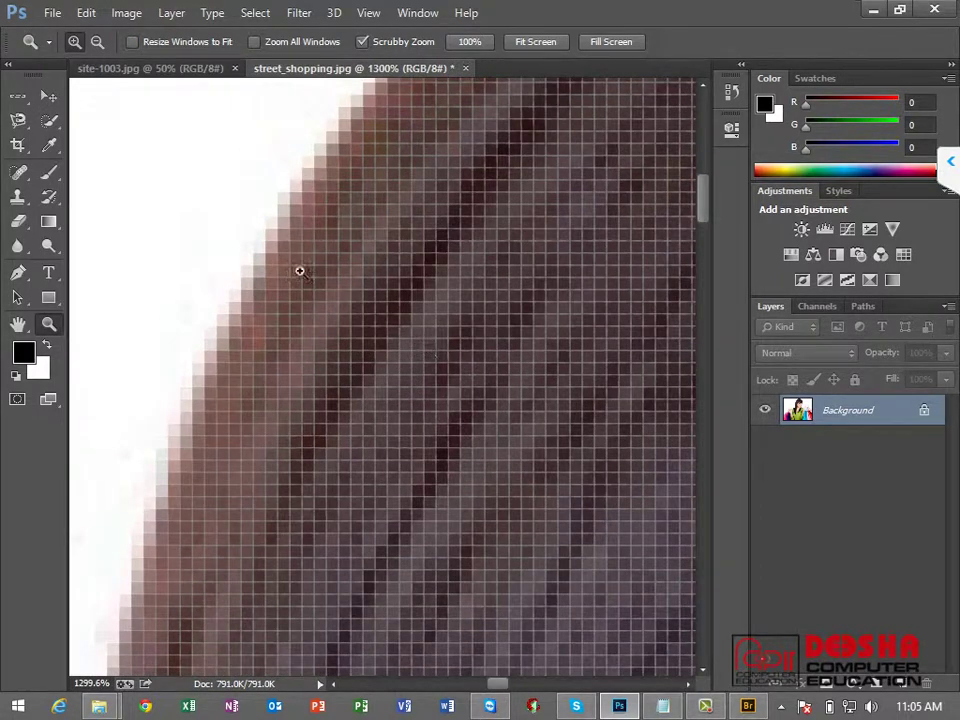
drag(18, 96, 72, 131)
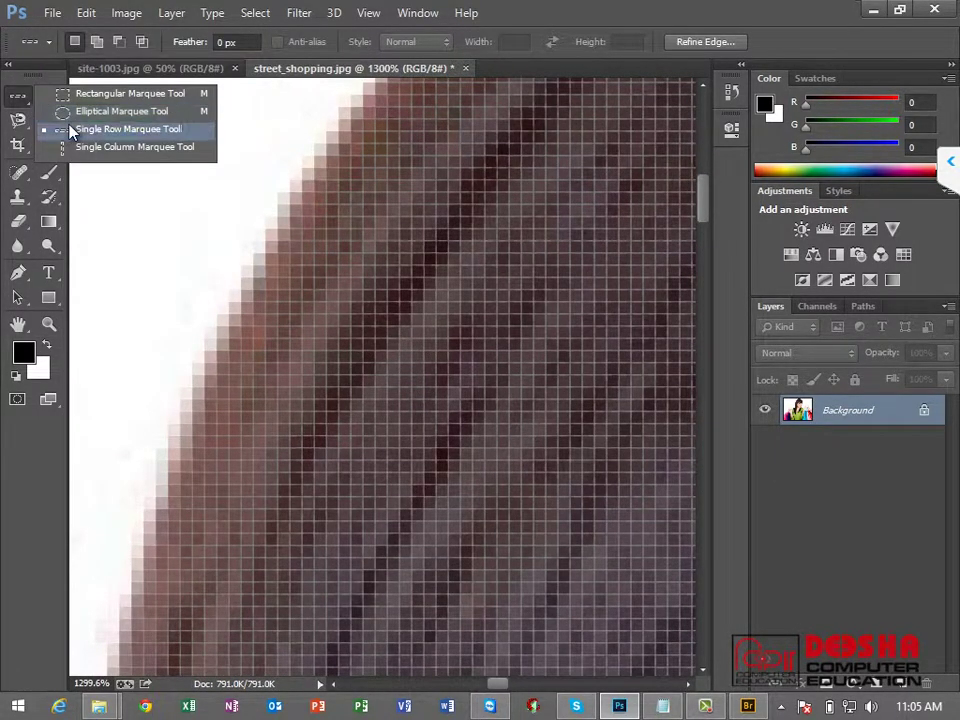
click(72, 131)
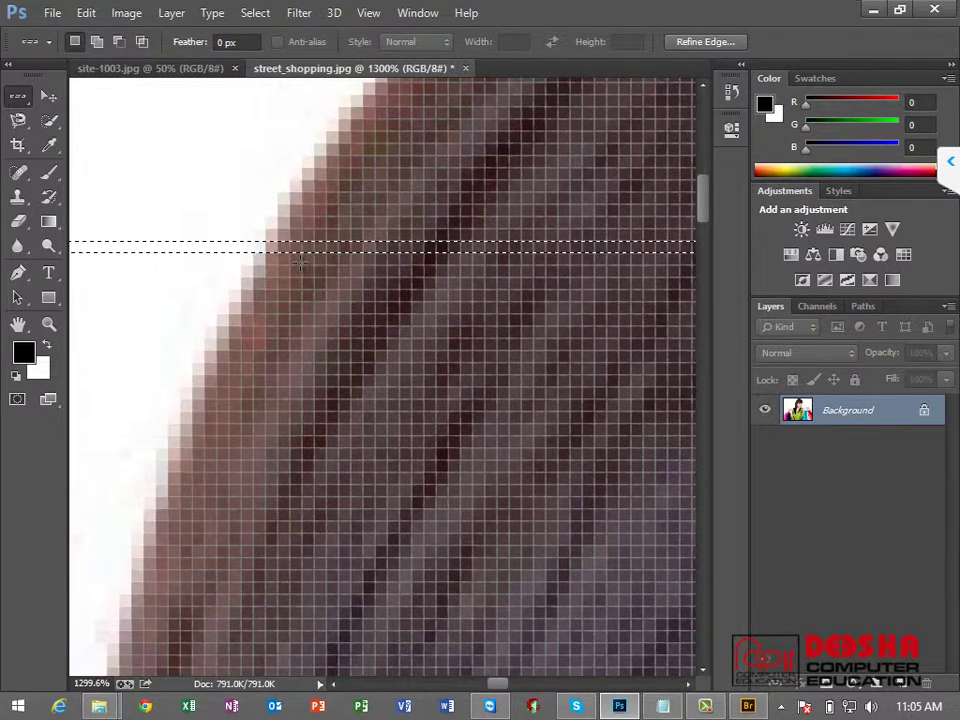
drag(300, 260, 313, 323)
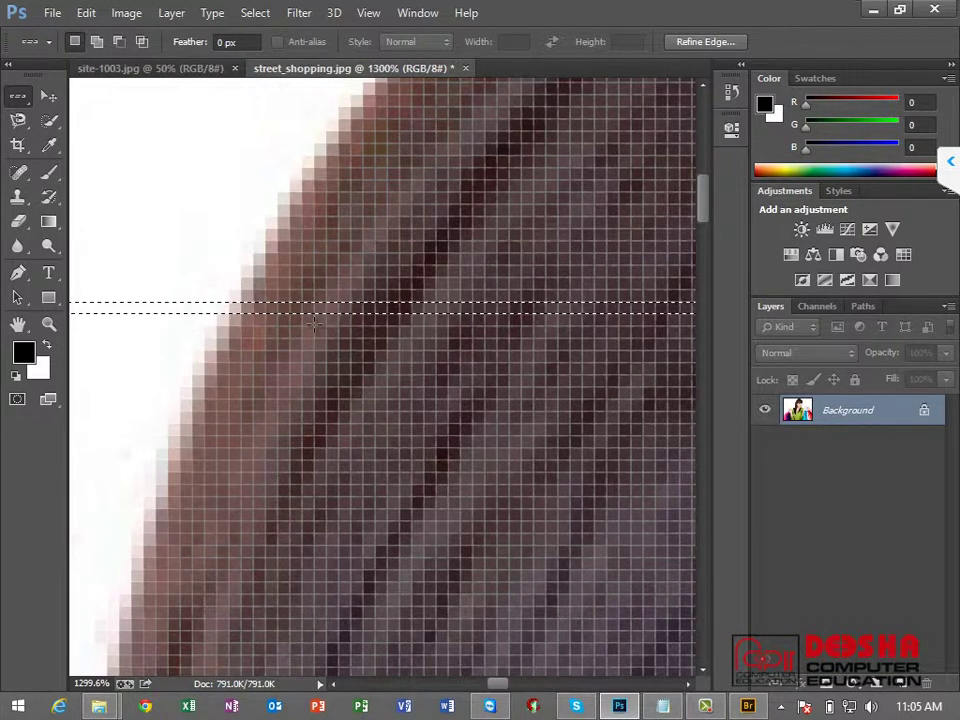
drag(254, 354, 250, 284)
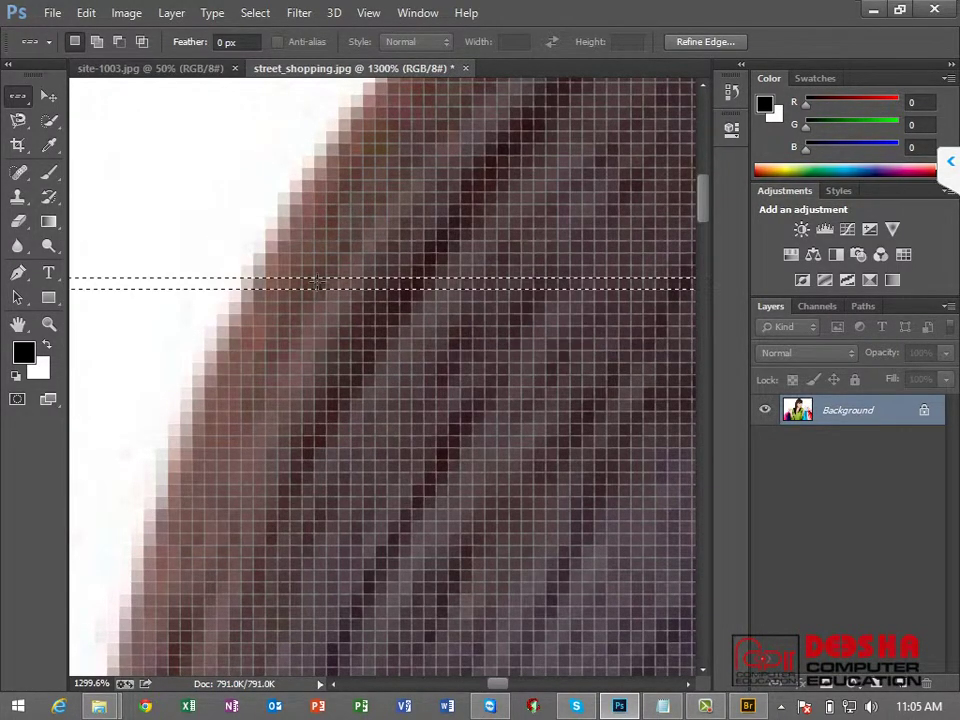
right_click(22, 96)
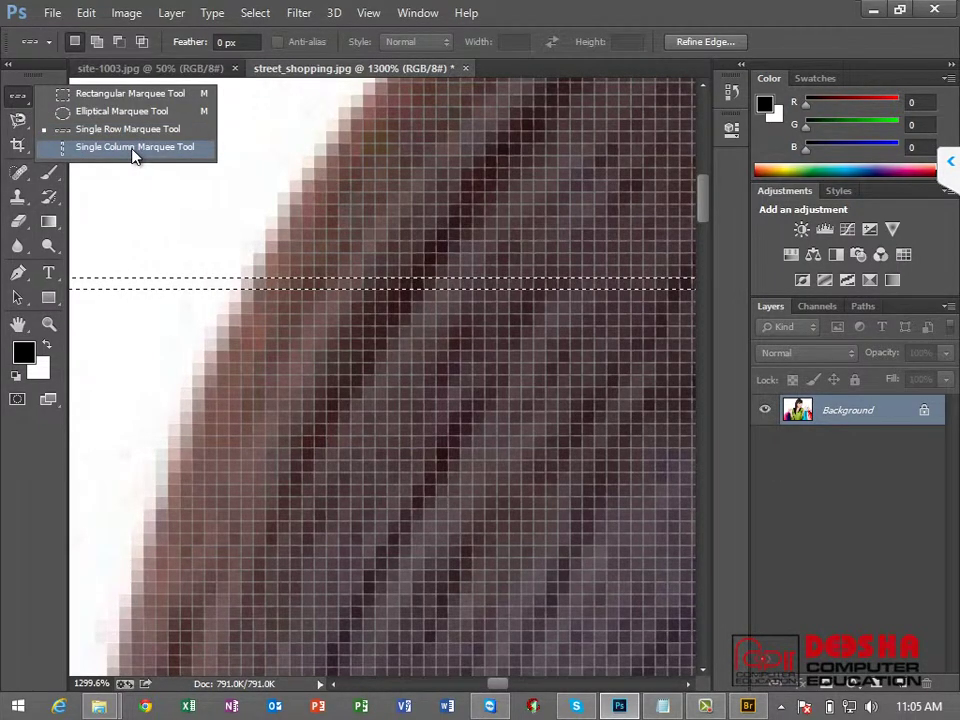
click(133, 147)
Step: Place a one-pixel column selection on the edge of the woman's hair
mouse_move(375, 240)
mouse_down()
mouse_move(289, 240)
mouse_move(454, 241)
mouse_up()
click(289, 240)
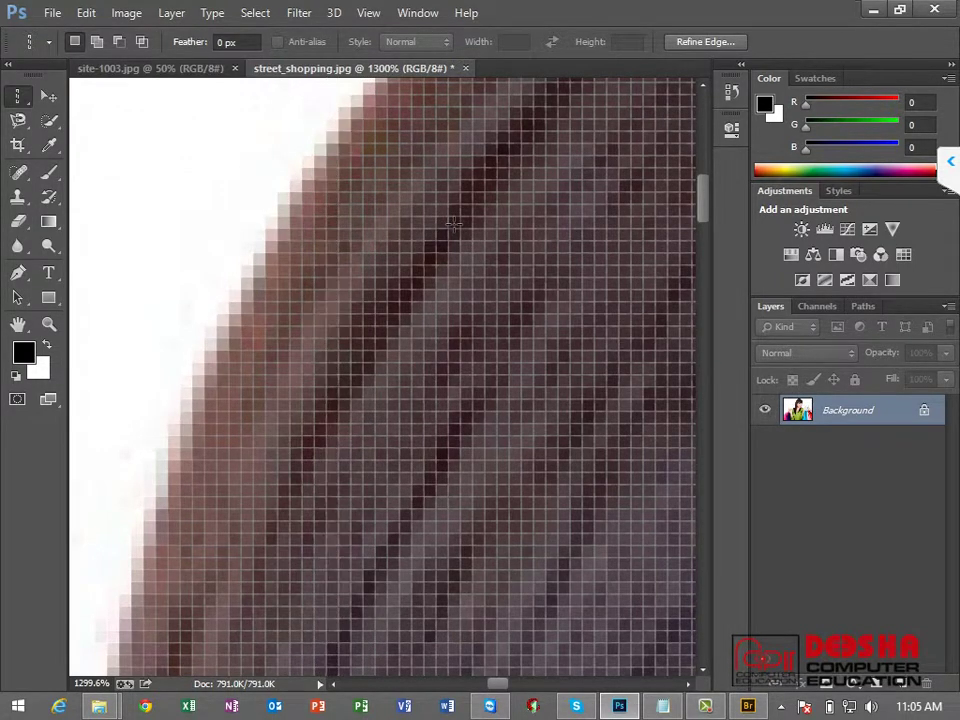
click(288, 241)
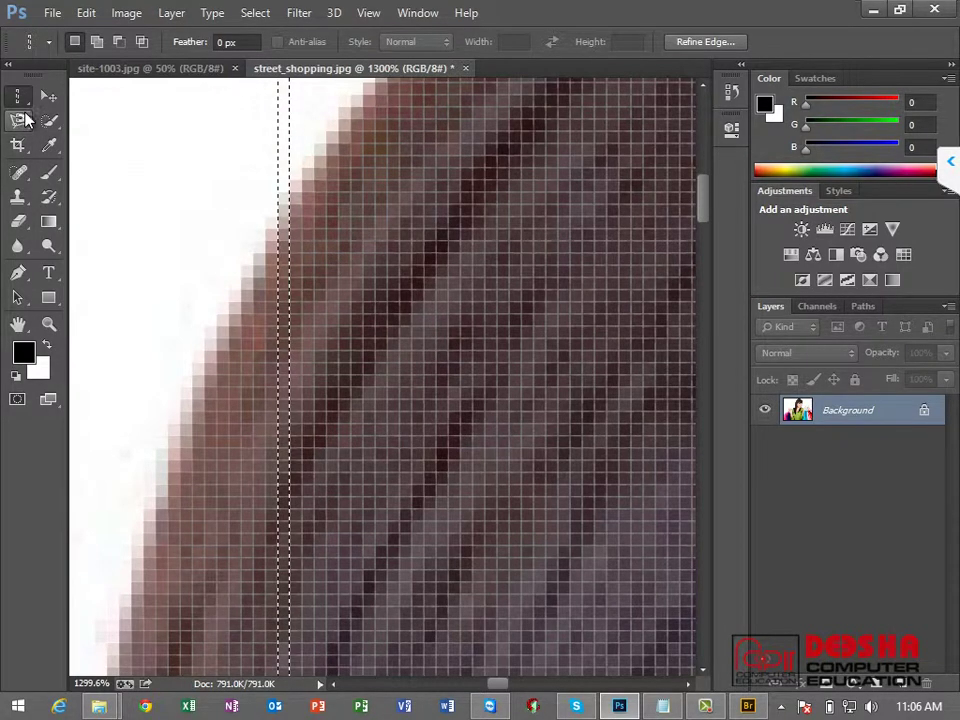
Step: Zoom to fit and 200%, clear the column selection, and fit the whole photo
click(47, 324)
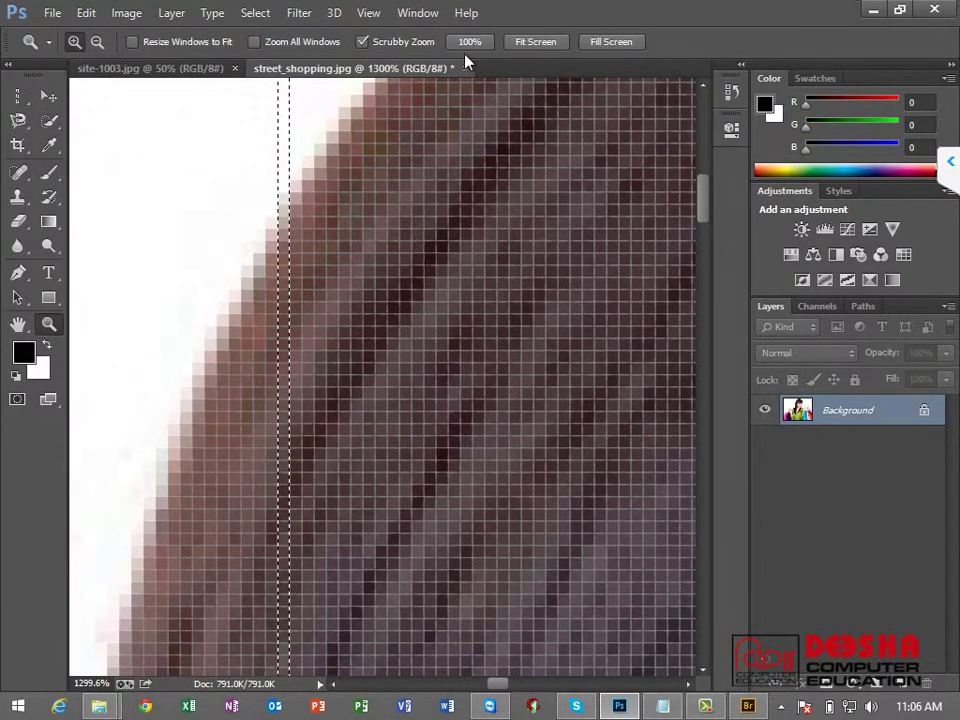
click(508, 47)
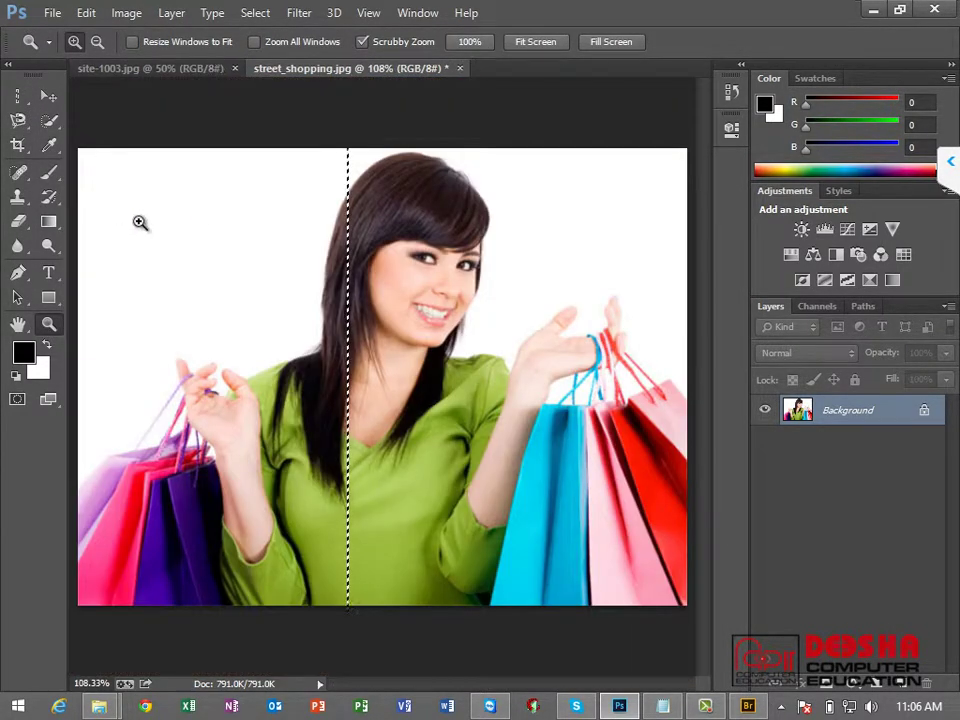
click(215, 212)
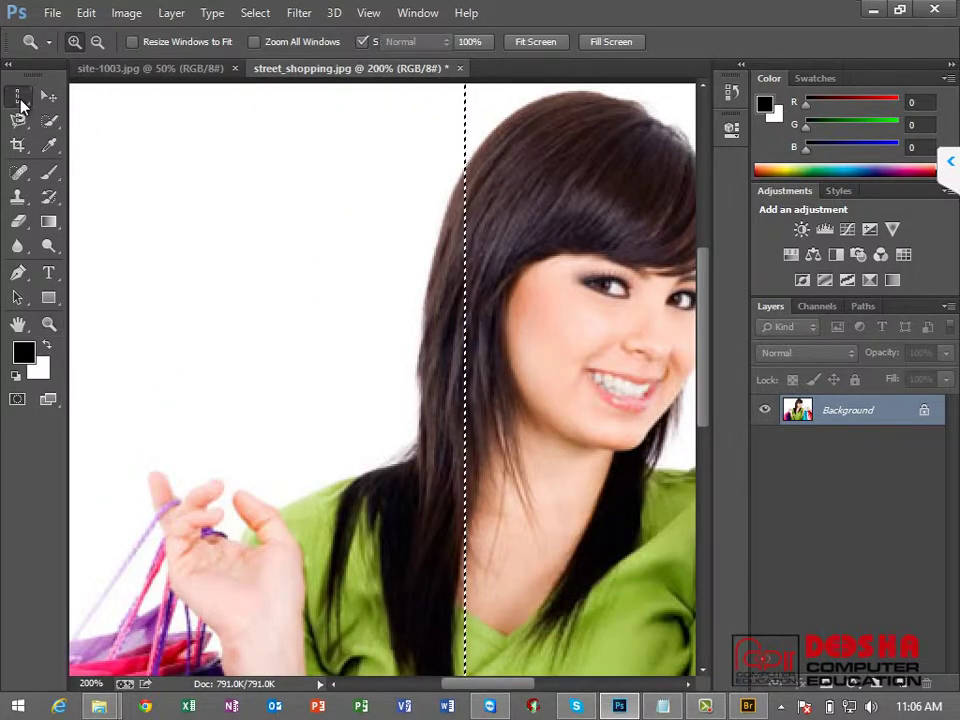
drag(18, 96, 65, 96)
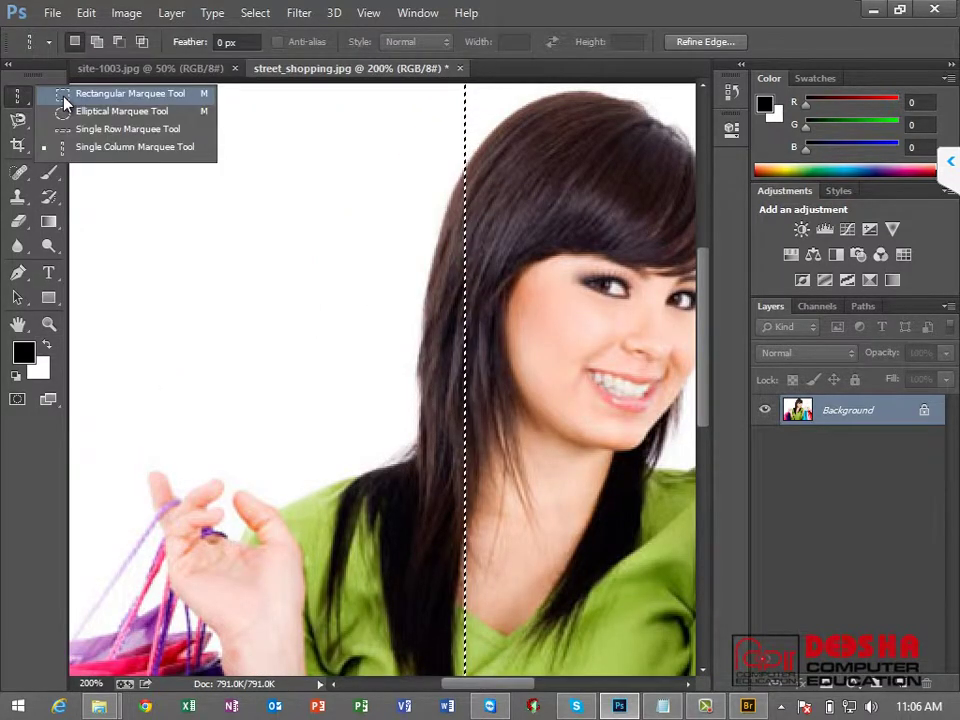
click(278, 131)
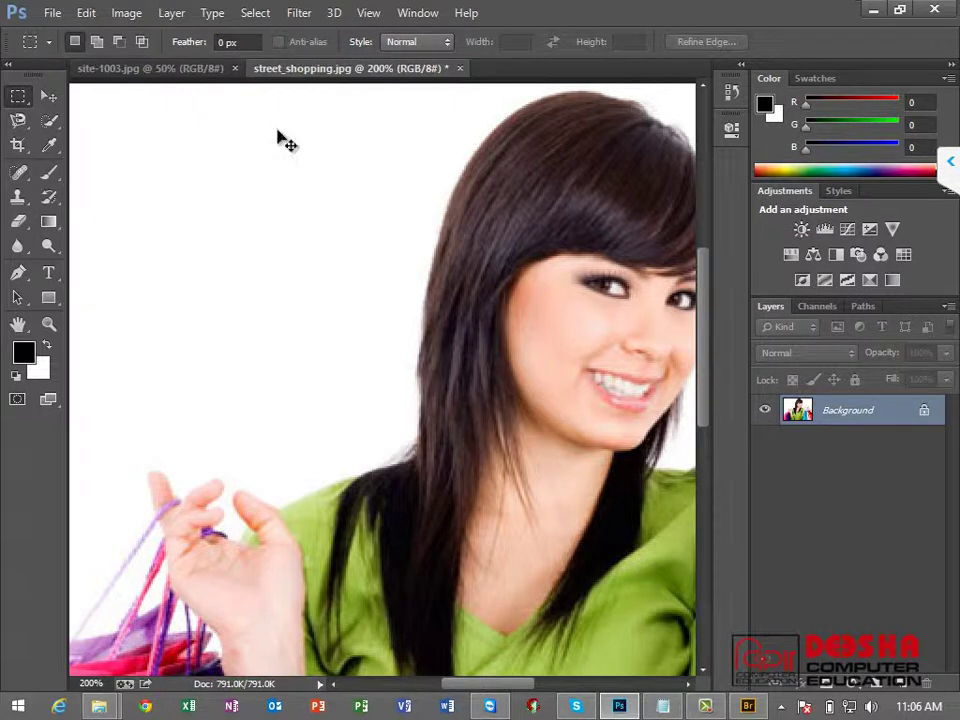
key(ctrl+1)
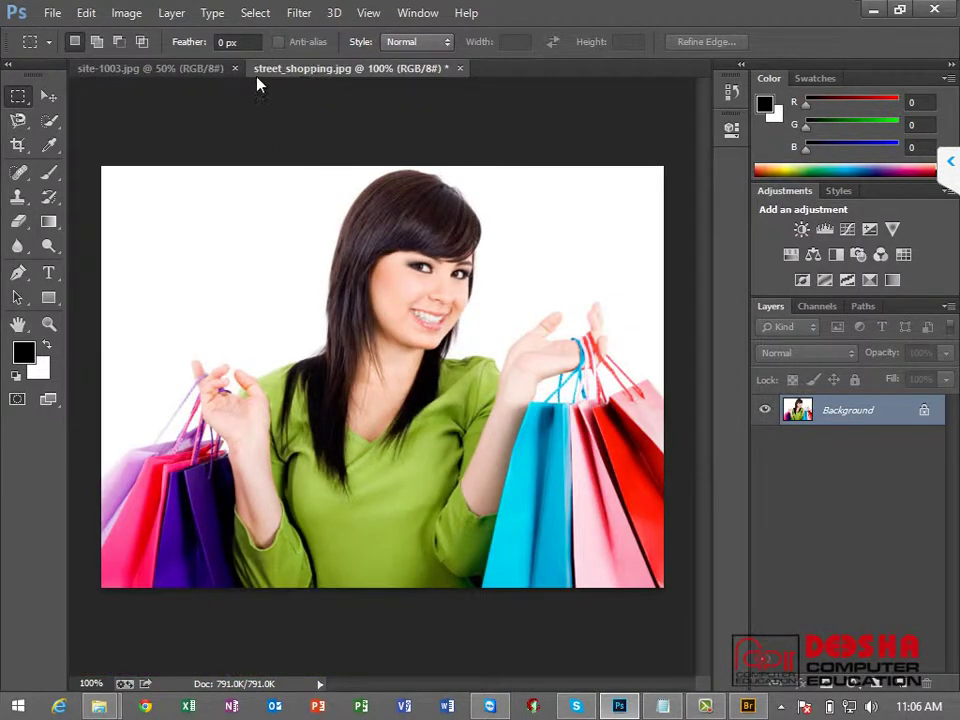
Step: Switch to site-1003.jpg, zoom in, and hide the side panels
click(210, 72)
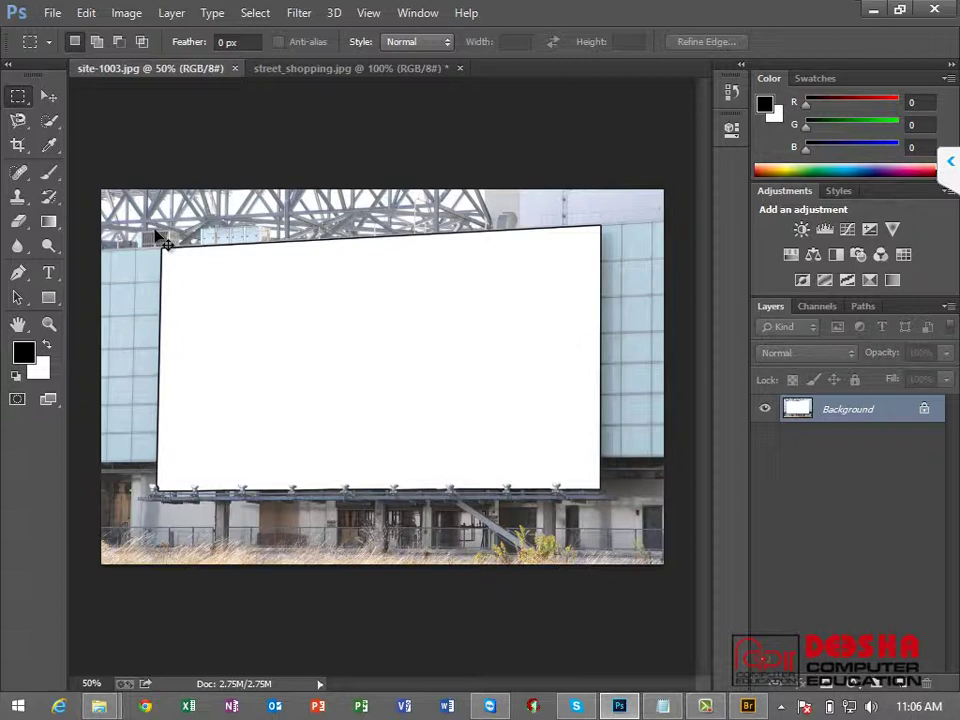
key(ctrl+plus)
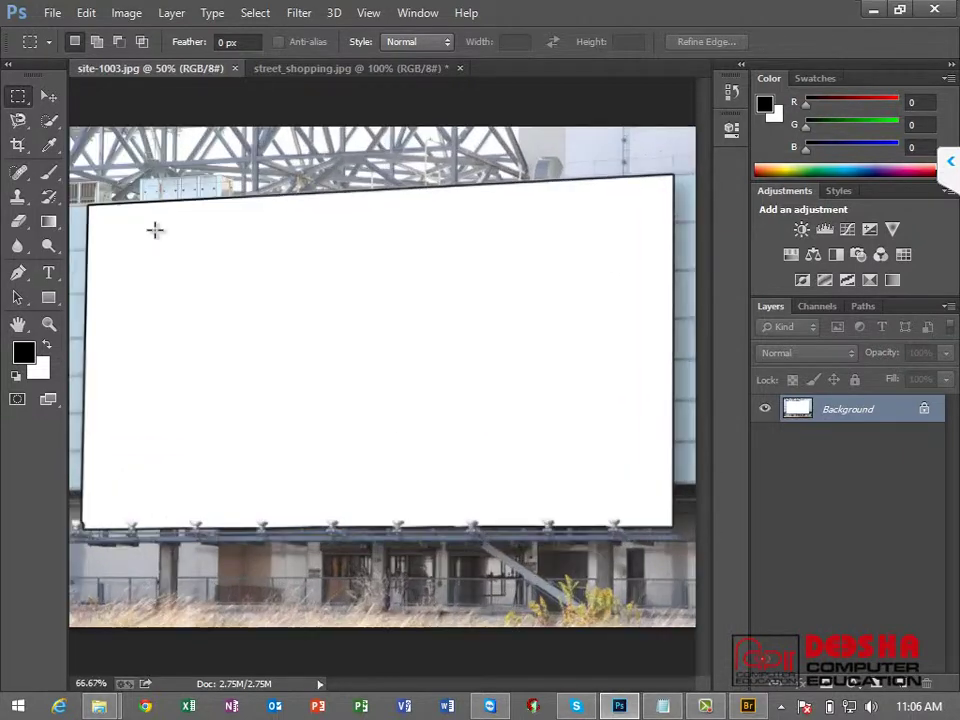
key(shift+Tab)
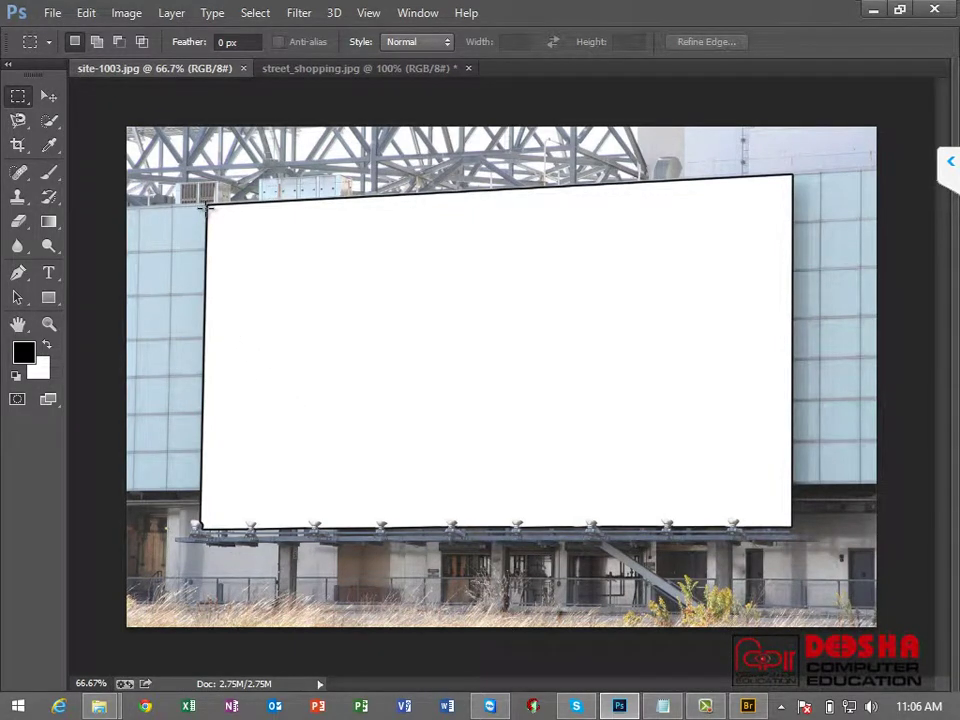
Step: Draw a rectangular selection over the blank billboard, then deselect it
drag(206, 208, 766, 491)
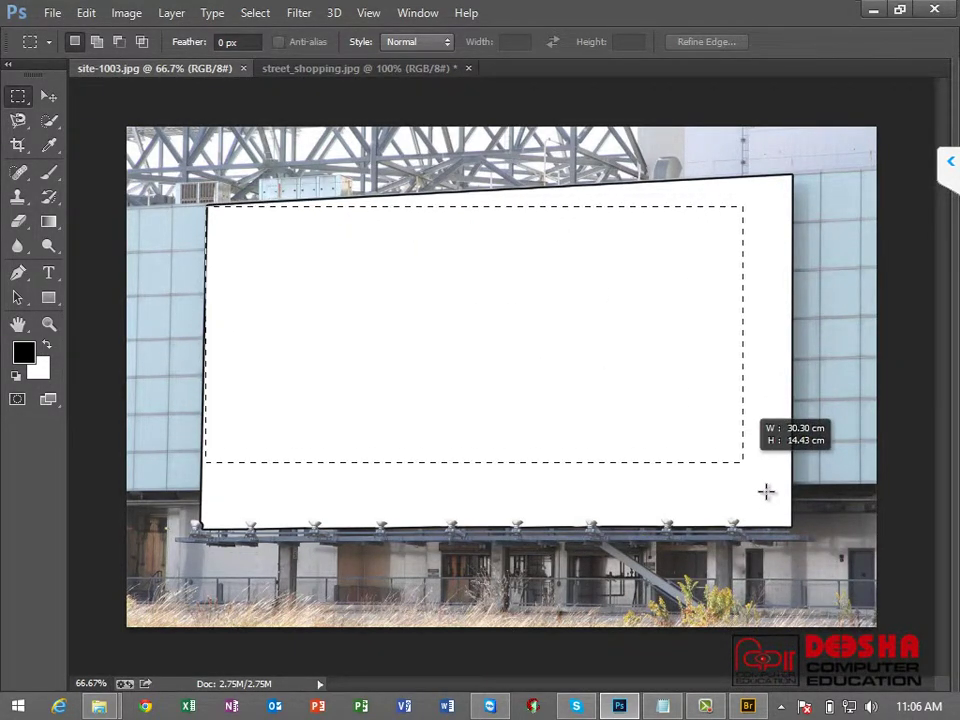
drag(766, 491, 799, 538)
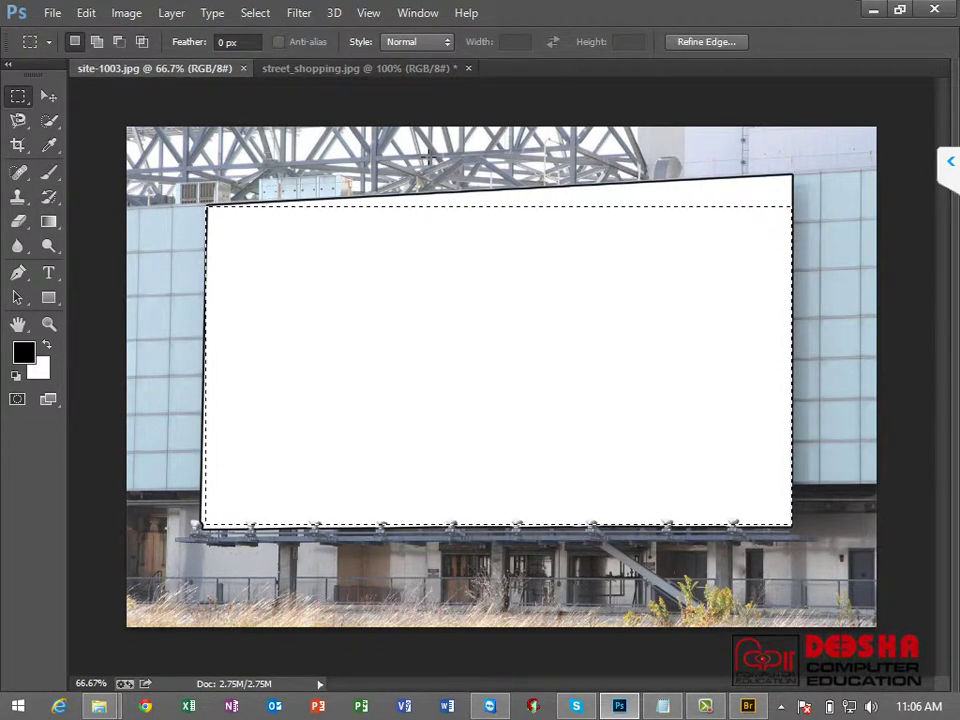
key(ctrl+d)
click(19, 121)
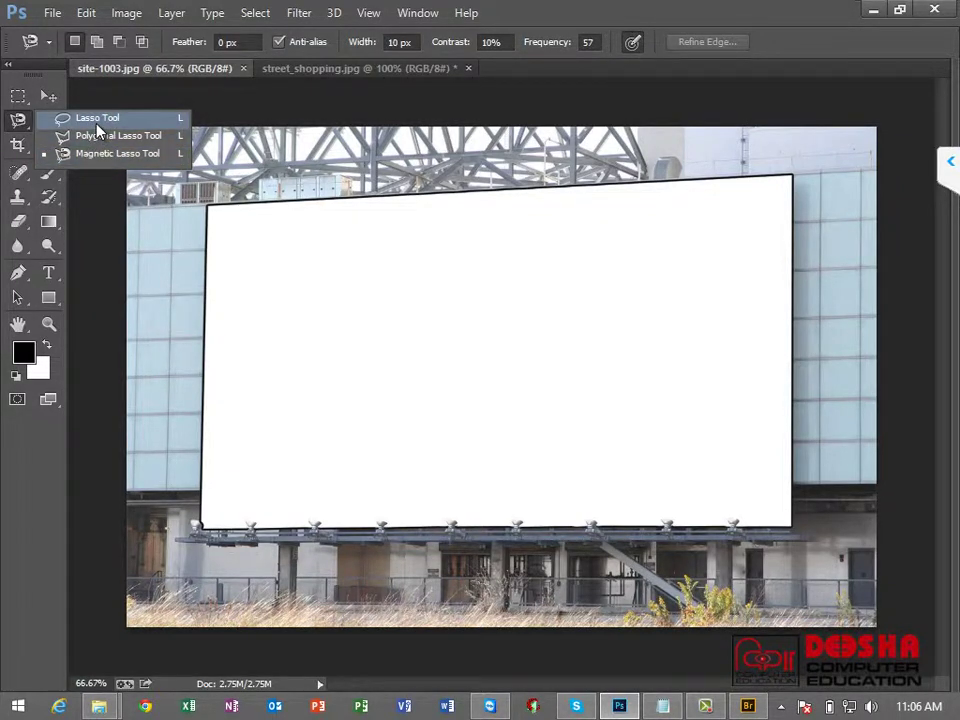
Step: Sketch several loose freehand Lasso selections on the blank billboard, then deselect them
click(95, 119)
drag(281, 223, 356, 294)
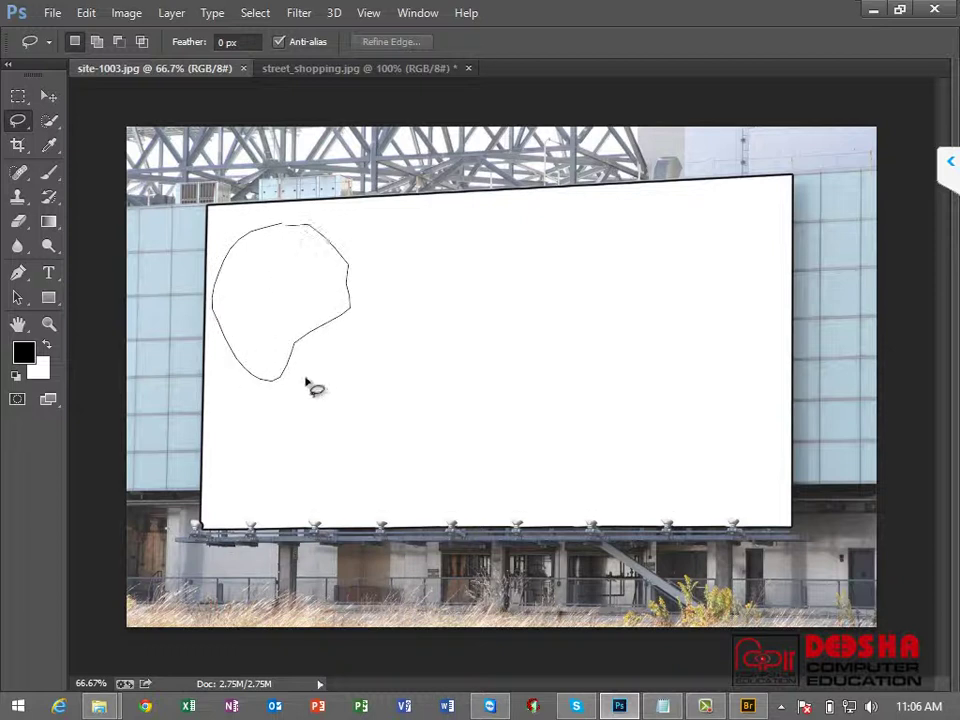
drag(356, 294, 313, 386)
mouse_move(424, 397)
mouse_down()
mouse_move(496, 273)
mouse_move(500, 243)
mouse_up()
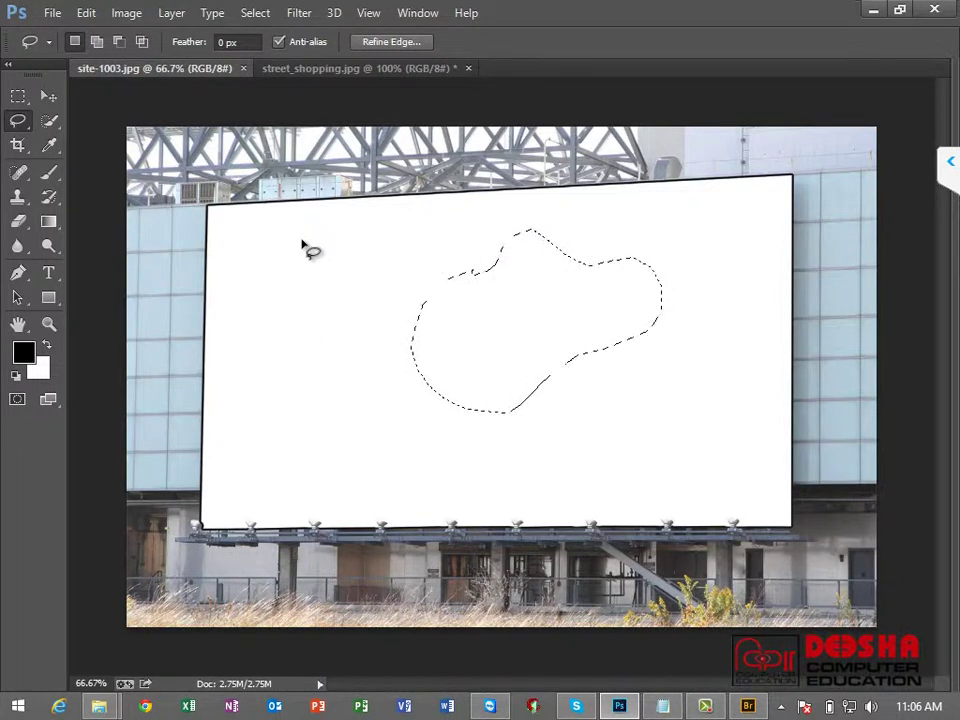
mouse_move(300, 240)
mouse_down()
mouse_move(240, 326)
mouse_move(319, 499)
mouse_move(406, 479)
mouse_move(462, 392)
mouse_move(542, 302)
mouse_move(499, 253)
mouse_move(424, 223)
mouse_move(380, 244)
mouse_up()
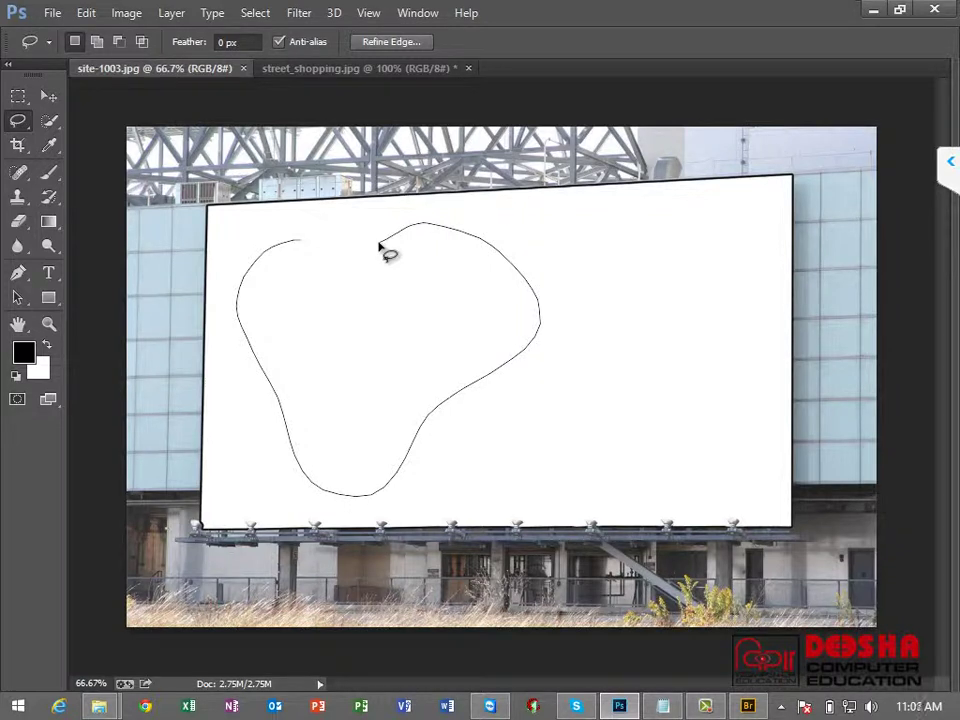
drag(379, 245, 375, 243)
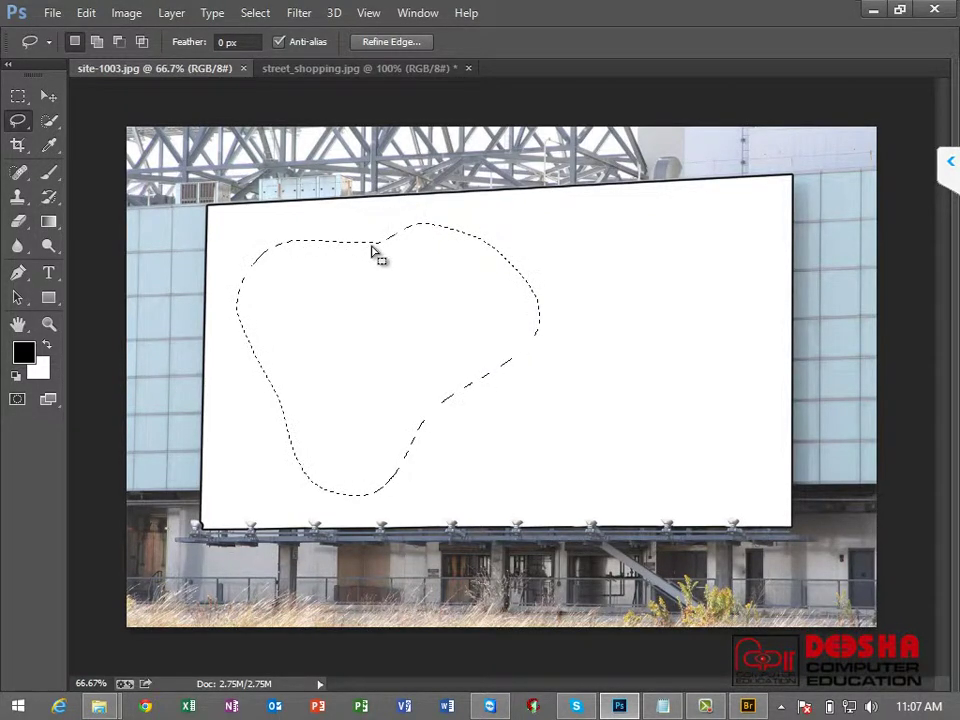
click(628, 244)
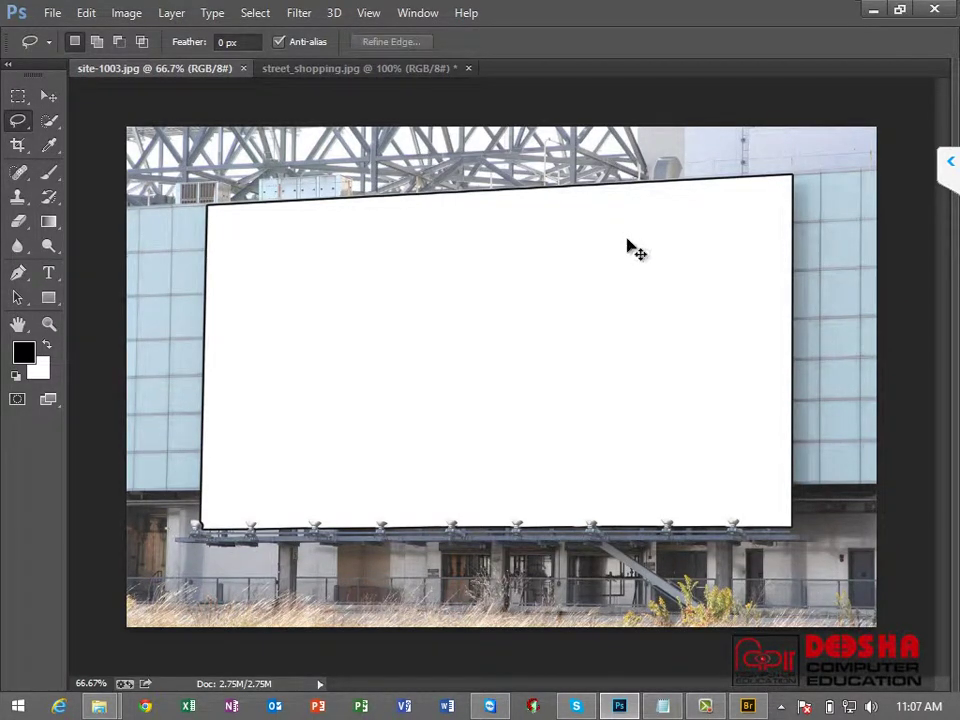
Step: Open handshake.jpg from PhotoshopCS6 > Session4 > Session4_PhotoshopCS6_RefFiles
key(ctrl+o)
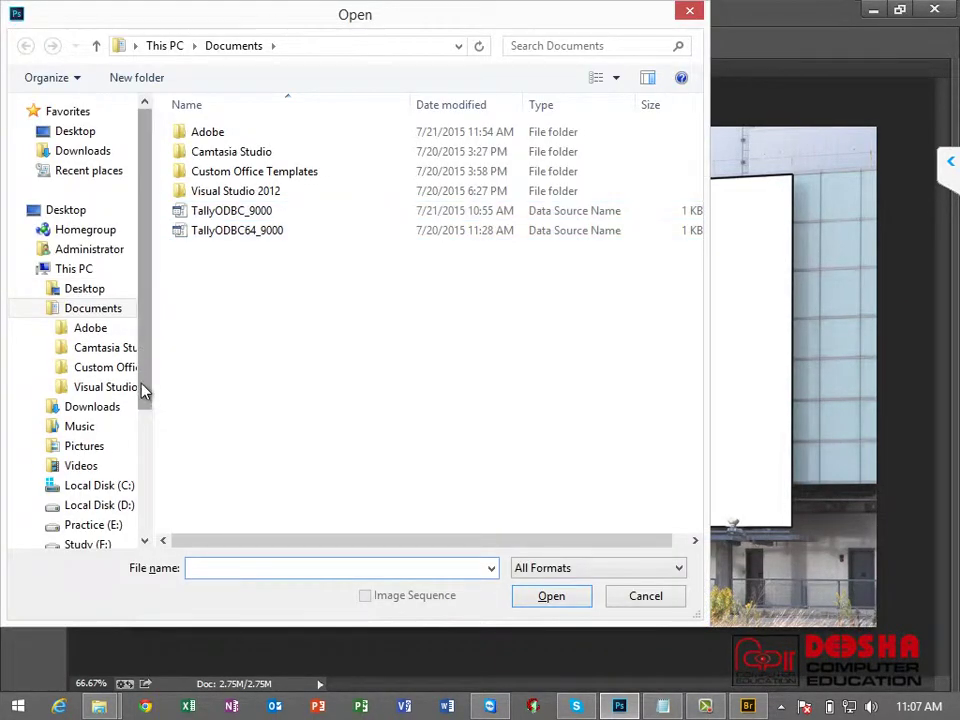
click(144, 424)
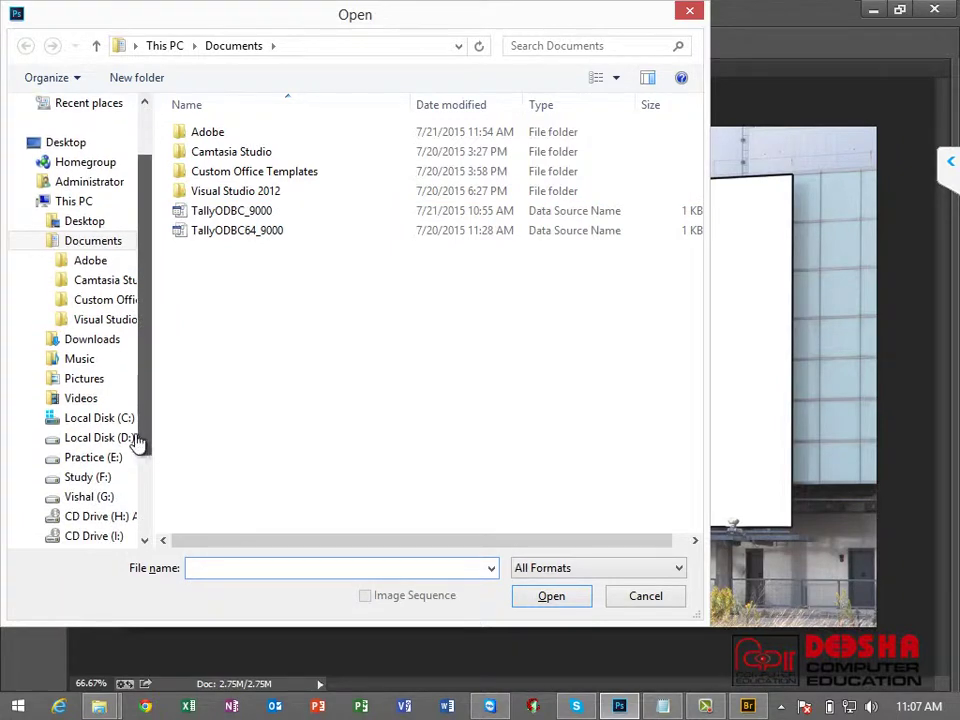
click(125, 502)
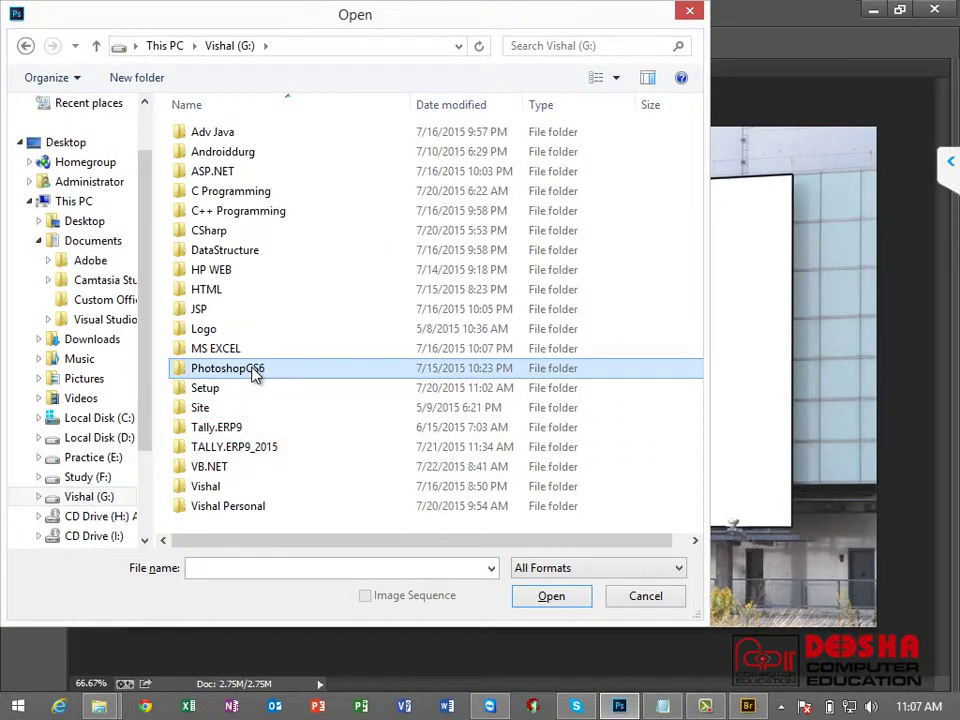
double_click(255, 368)
double_click(233, 214)
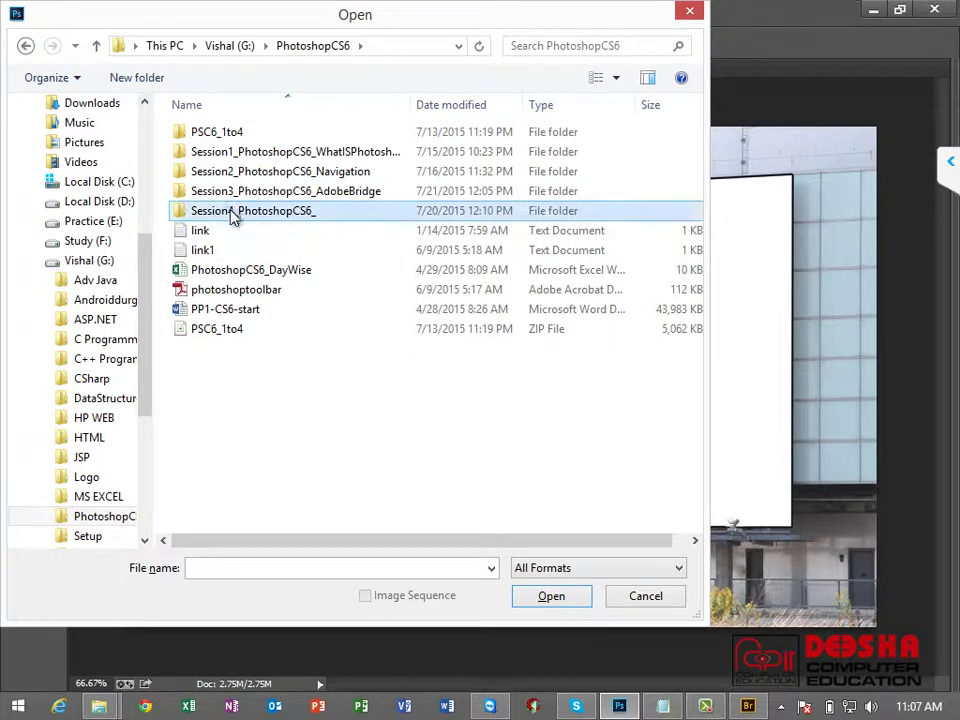
double_click(221, 155)
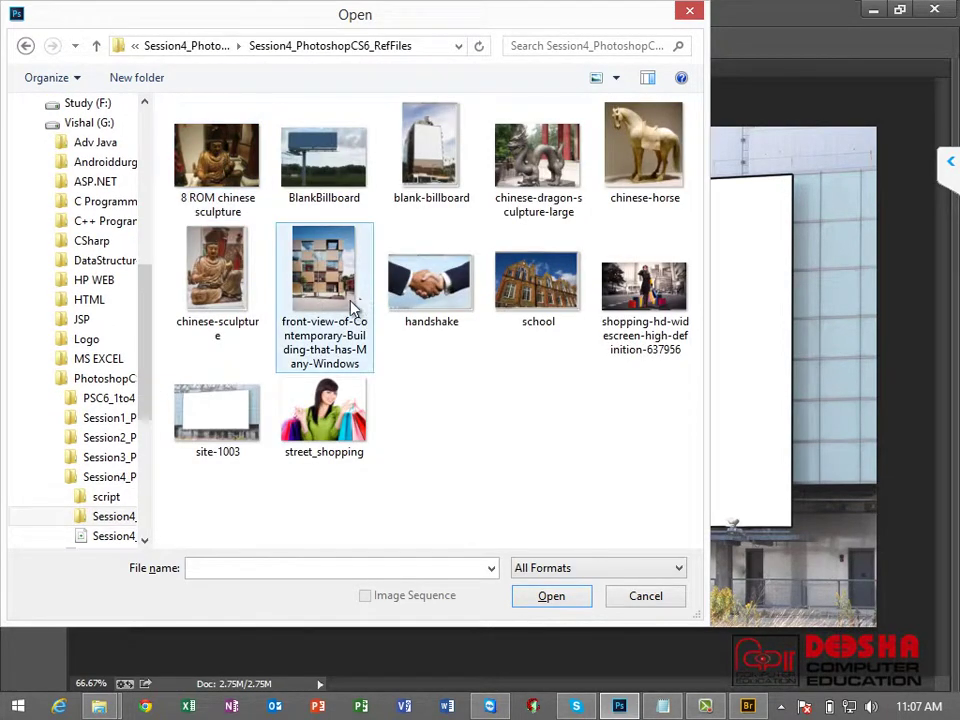
click(431, 285)
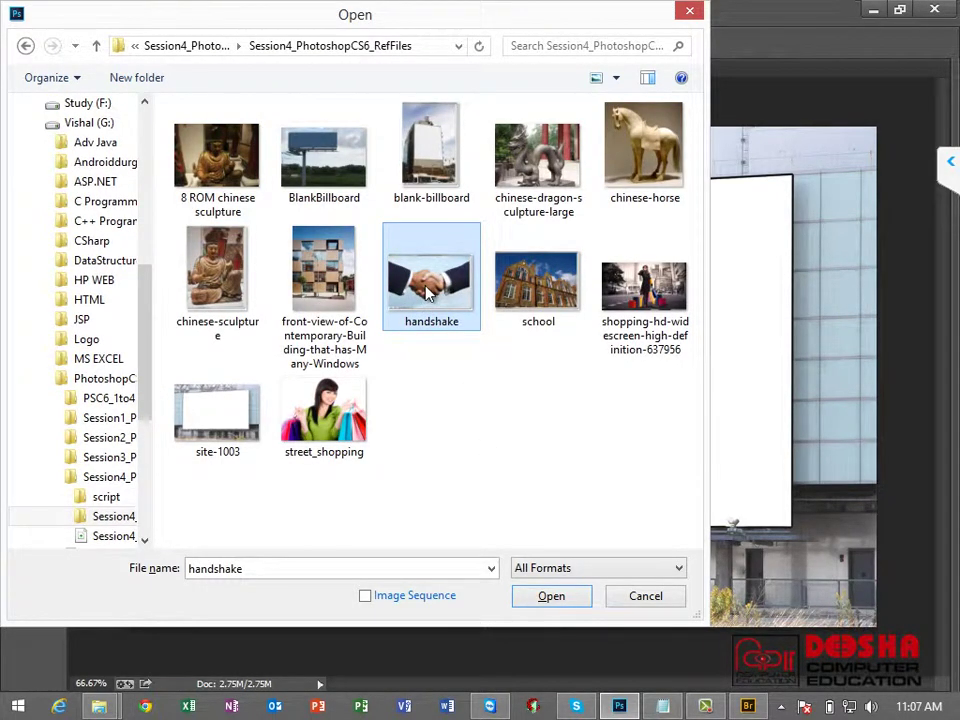
click(540, 600)
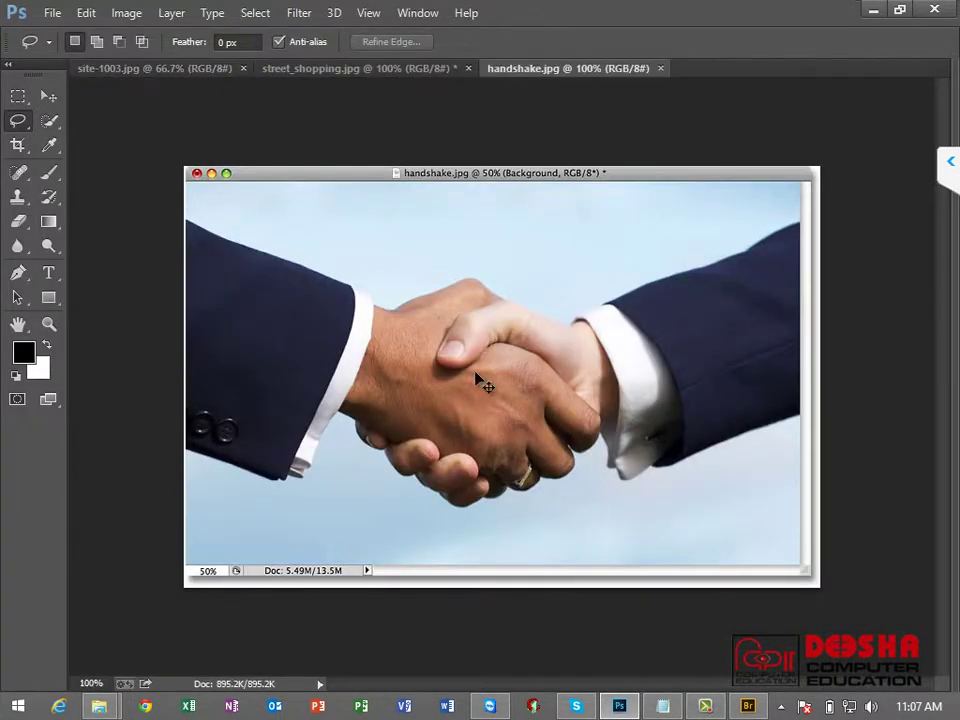
Step: Zoom to 200% and lasso-trace a selection around both clasped hands
key(ctrl+plus)
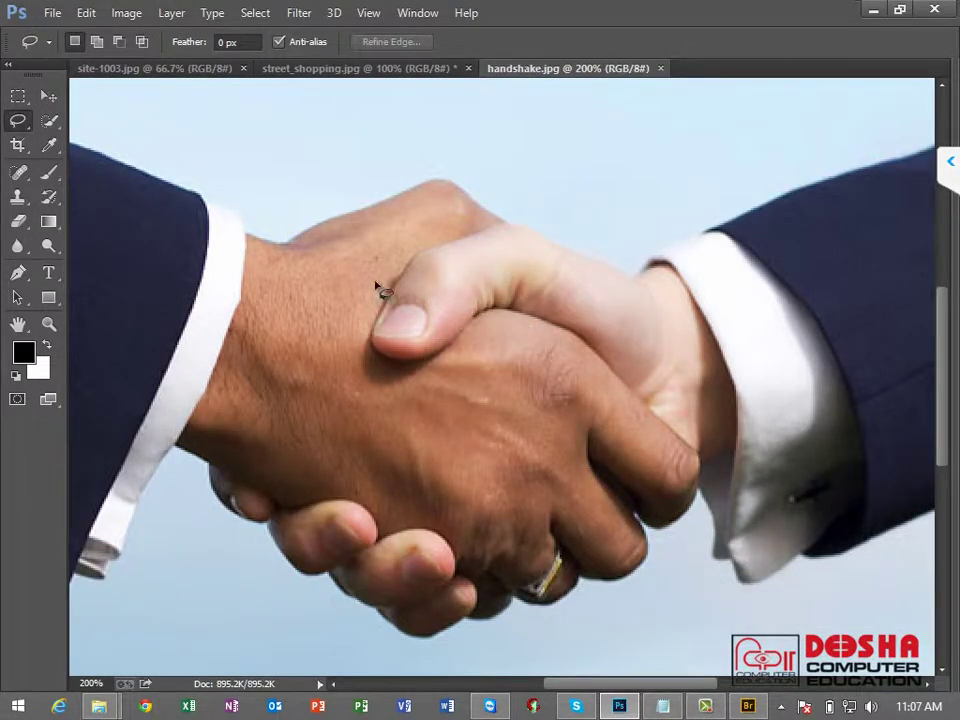
mouse_move(249, 238)
mouse_down()
mouse_move(269, 244)
mouse_move(439, 189)
mouse_move(466, 193)
mouse_move(534, 242)
mouse_move(645, 274)
mouse_move(694, 380)
mouse_up()
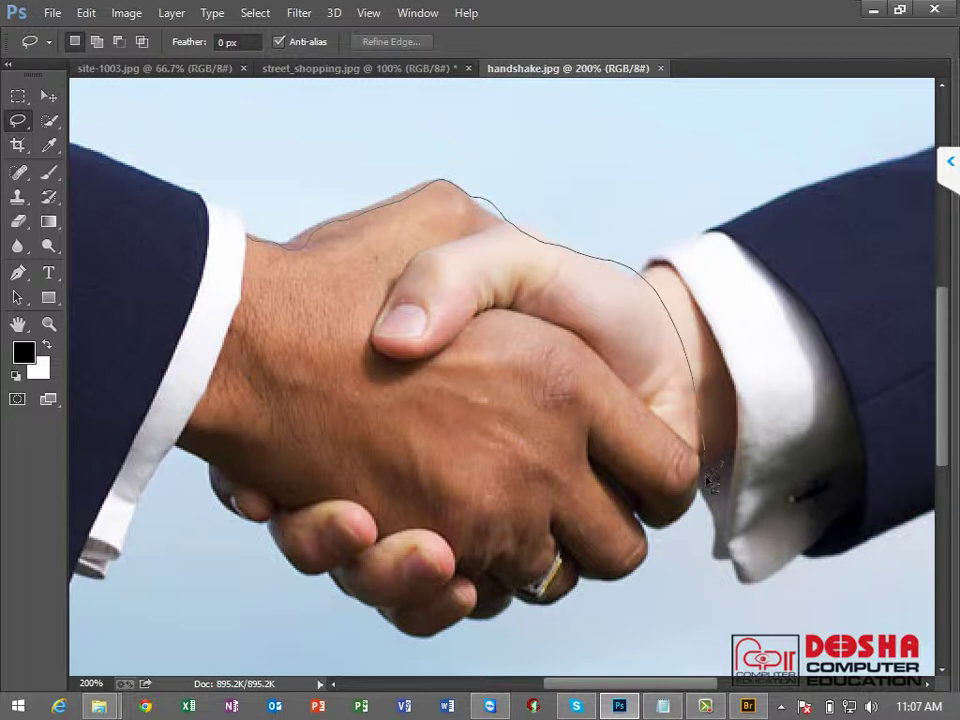
mouse_move(692, 524)
mouse_down()
mouse_move(653, 551)
mouse_move(621, 596)
mouse_move(449, 633)
mouse_move(429, 649)
mouse_move(392, 643)
mouse_move(223, 516)
mouse_move(178, 456)
mouse_move(188, 388)
mouse_move(245, 240)
mouse_up()
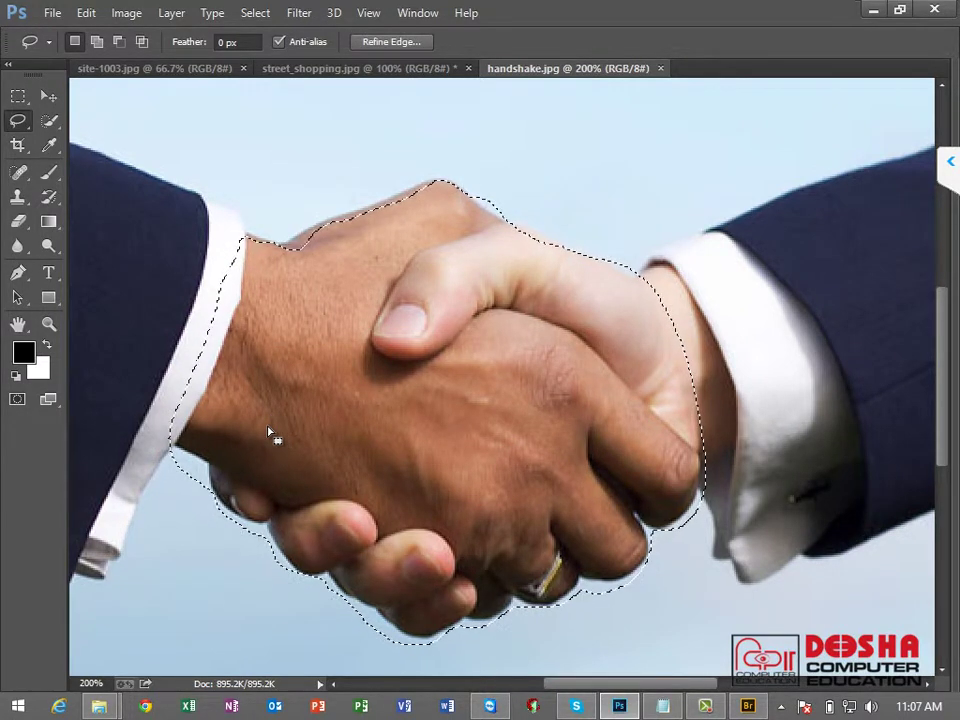
Step: Magnify the knuckle area and add the missed upper knuckle edge to the selection
key(z)
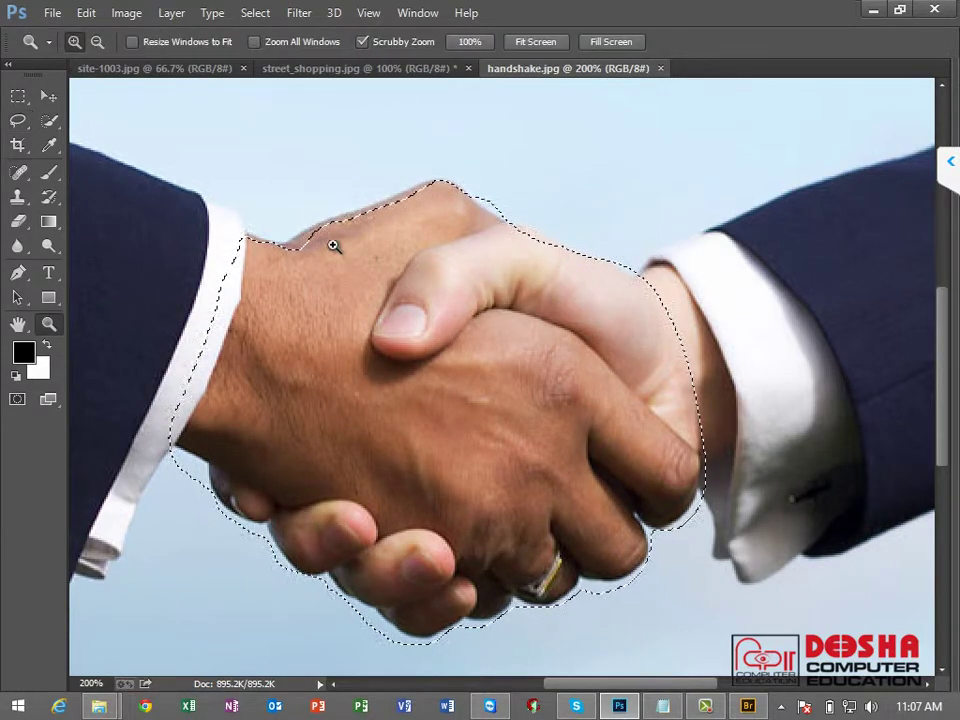
mouse_move(206, 171)
mouse_down()
mouse_move(296, 231)
mouse_move(210, 208)
mouse_up()
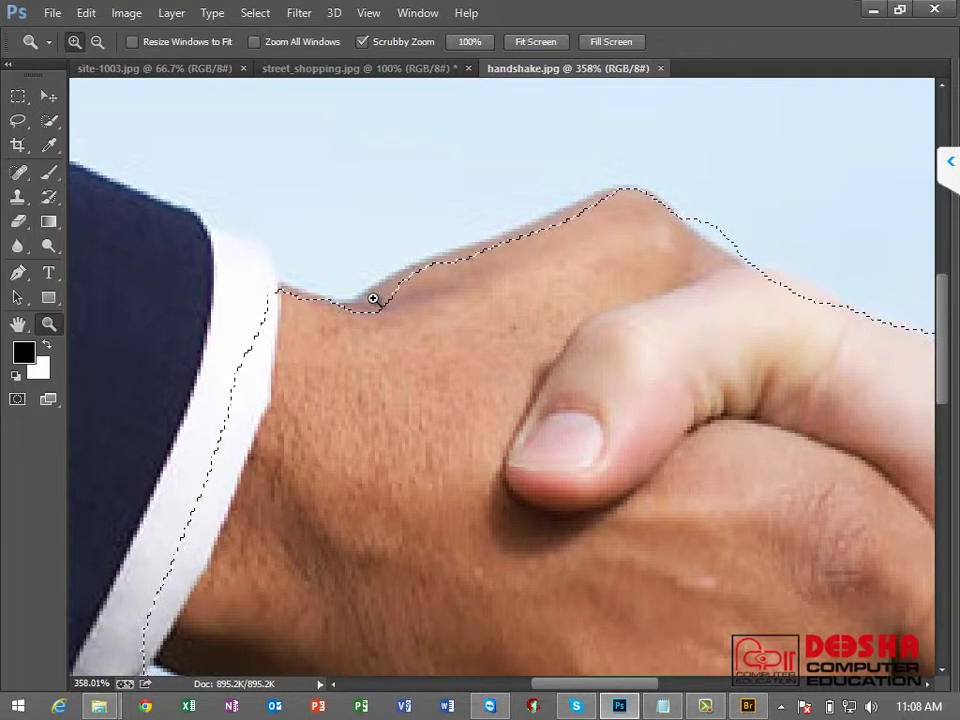
key(ctrl+d)
drag(643, 306, 600, 305)
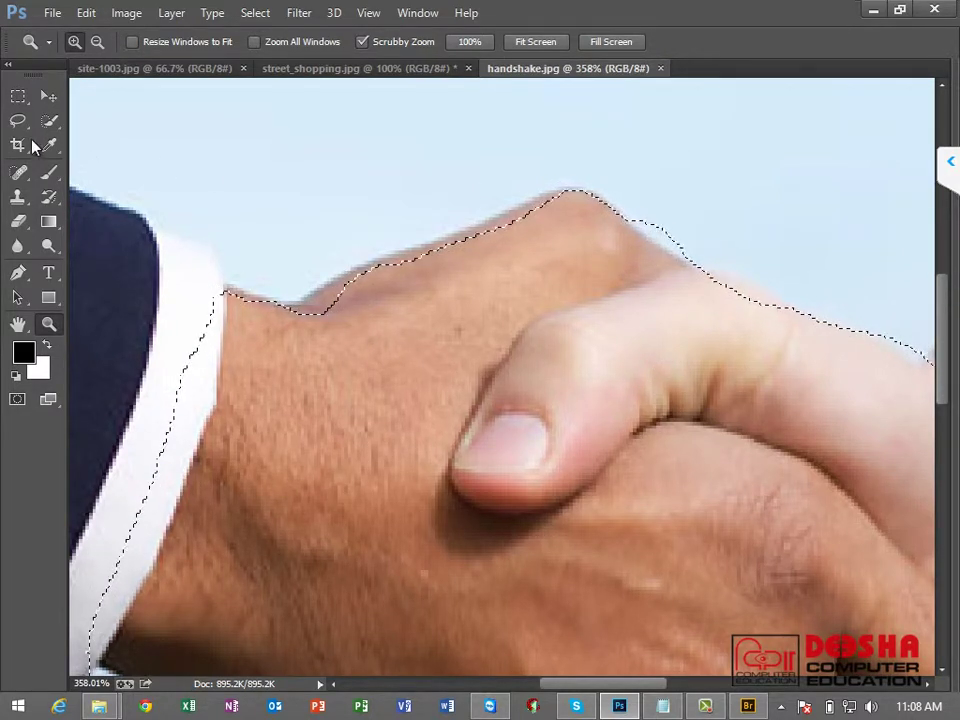
click(18, 120)
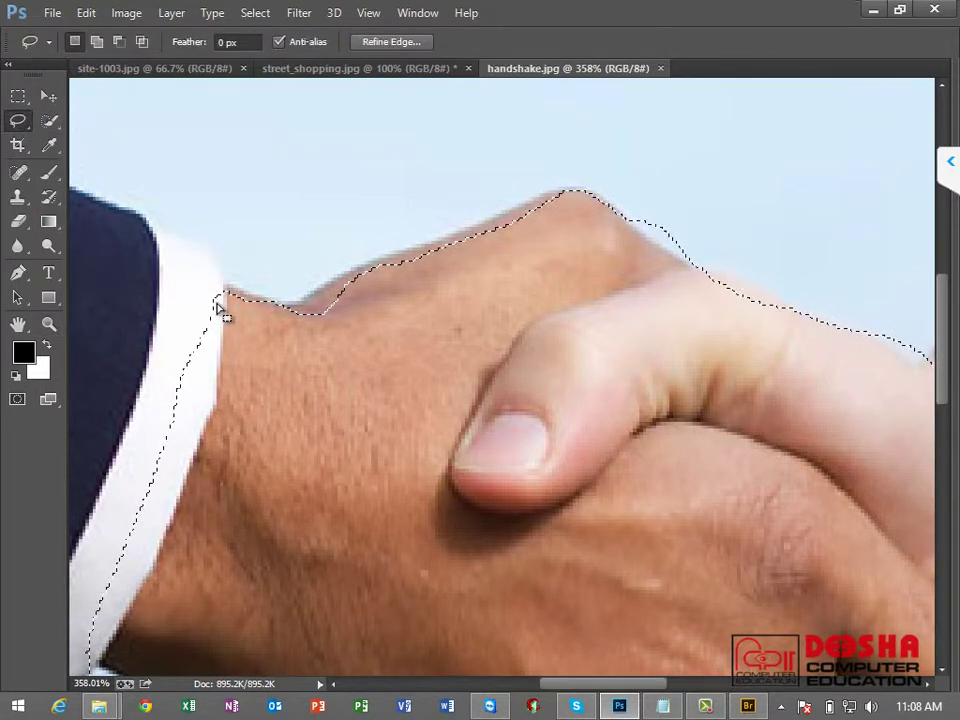
click(103, 48)
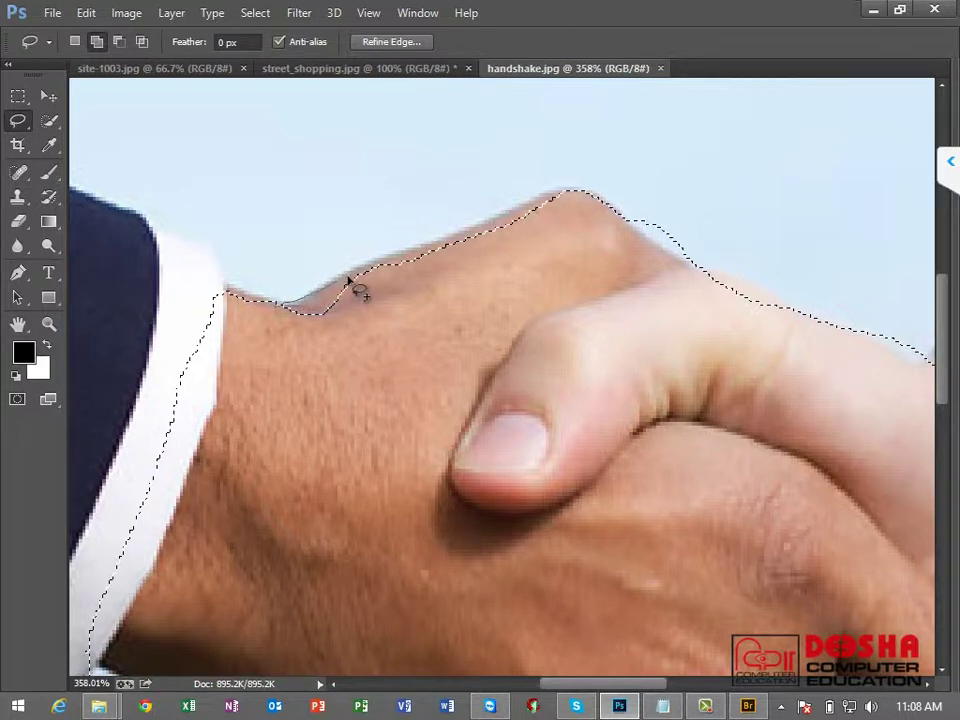
mouse_move(348, 271)
mouse_down()
mouse_move(322, 356)
mouse_move(387, 260)
mouse_move(487, 225)
mouse_up()
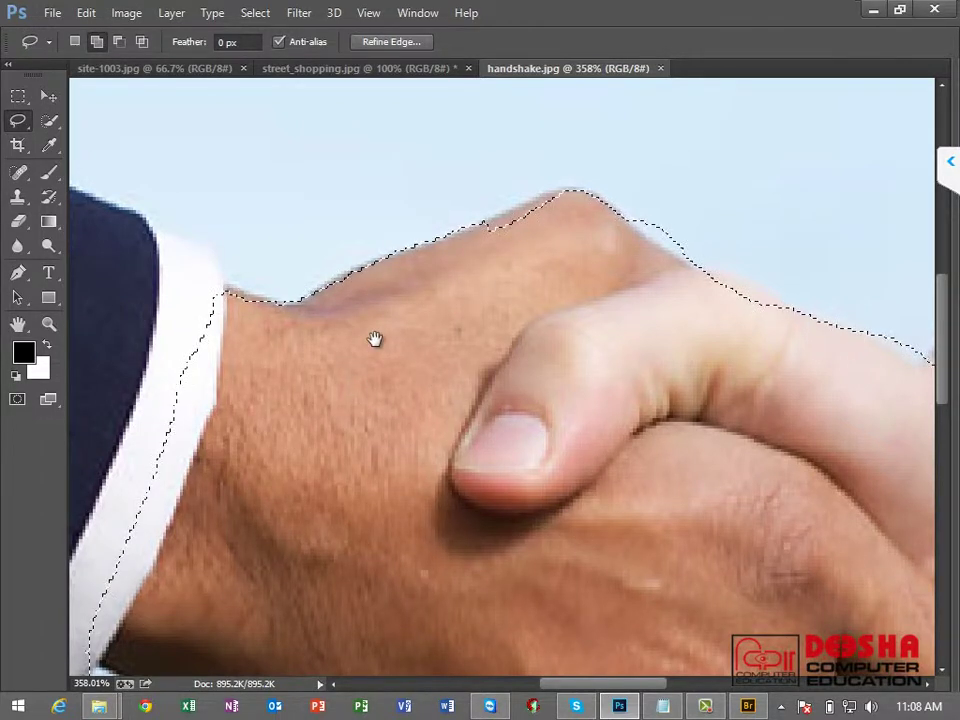
scroll(375, 338, right, 3)
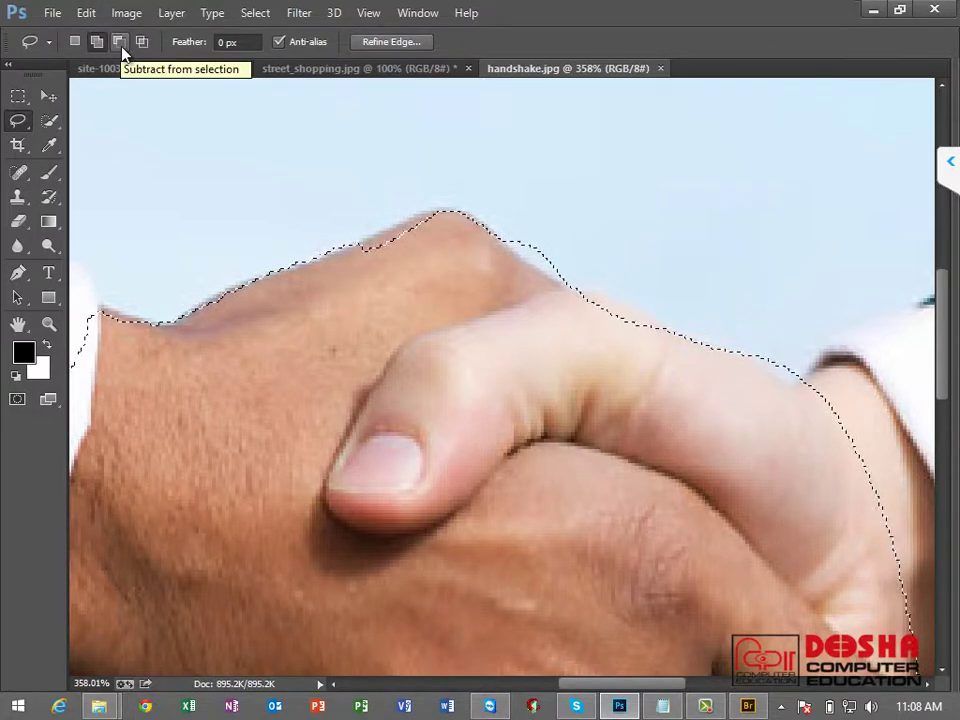
Step: Subtract the excess above the knuckle, then zoom to about 746% on the top knuckle
click(121, 44)
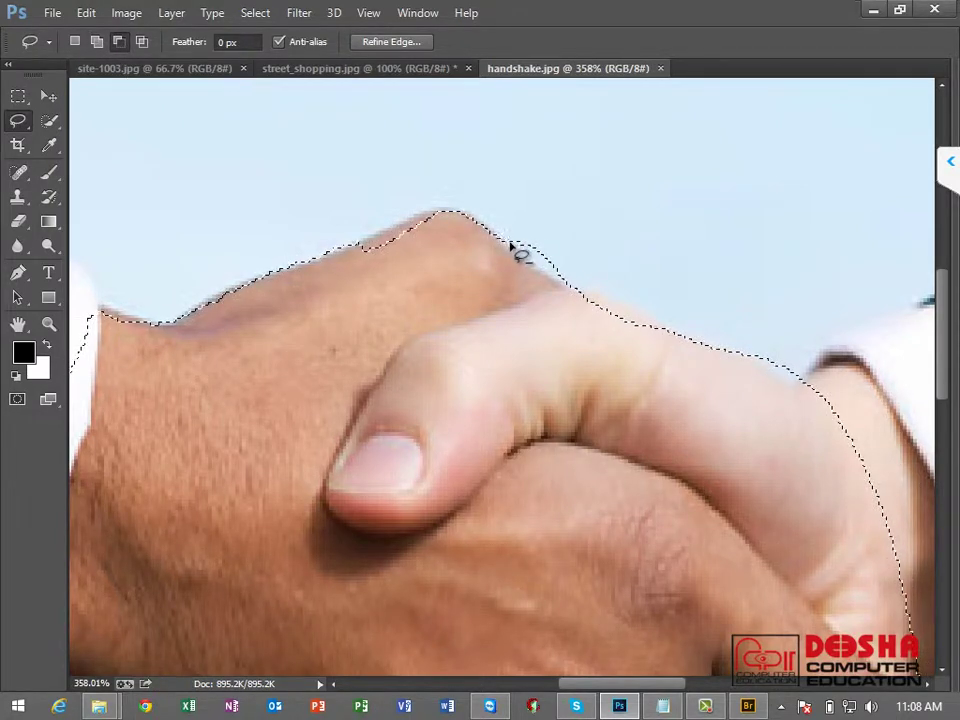
mouse_move(580, 276)
mouse_down()
mouse_move(540, 219)
mouse_move(547, 310)
mouse_move(543, 280)
mouse_up()
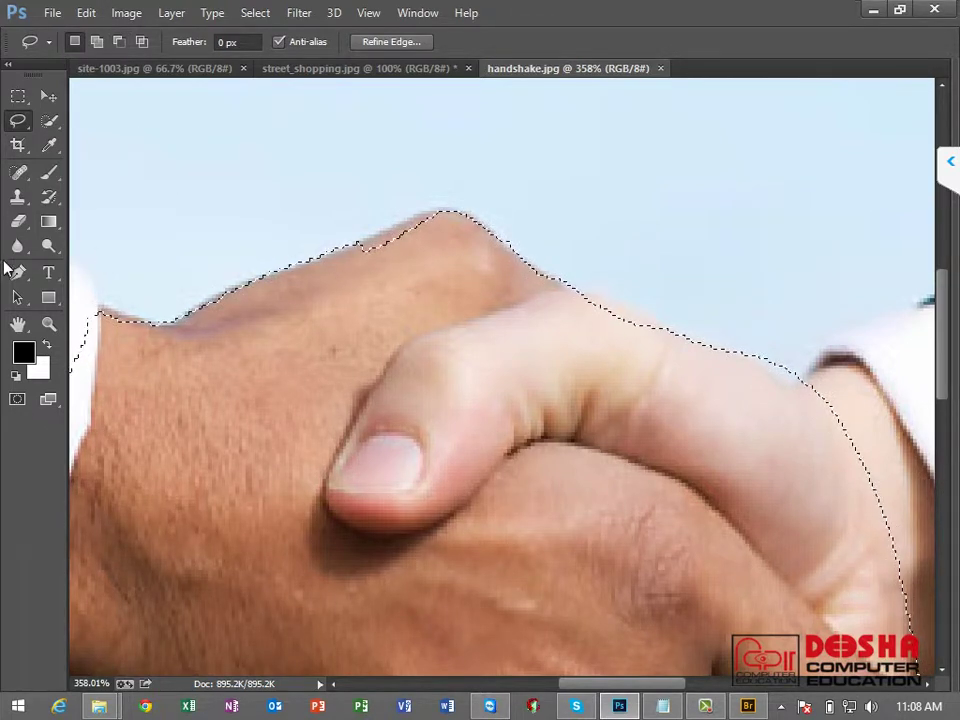
key(shift)
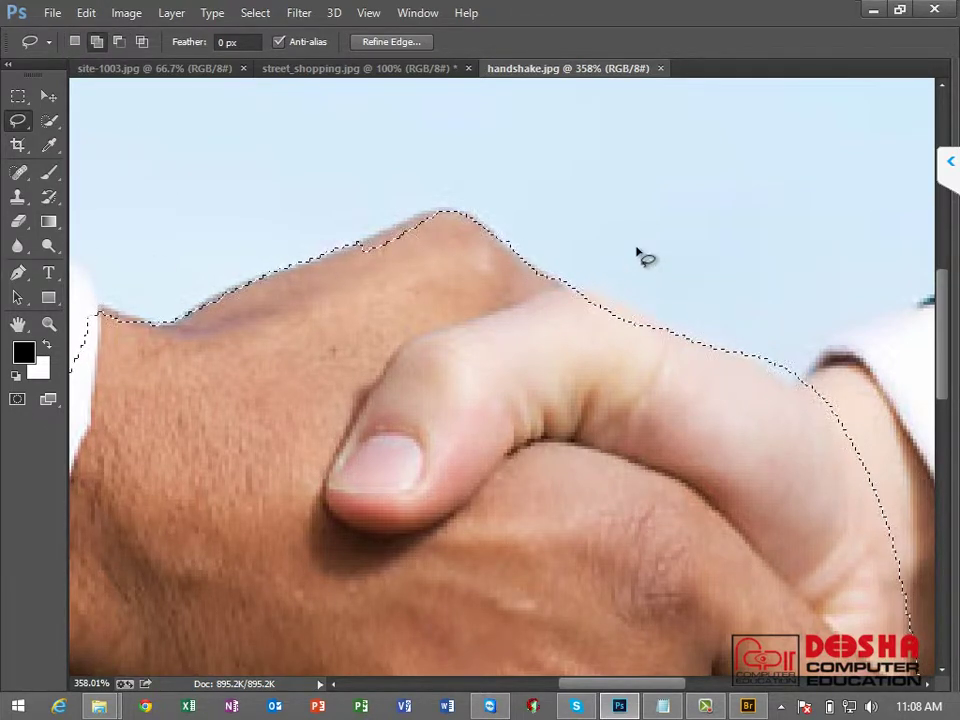
key(shift)
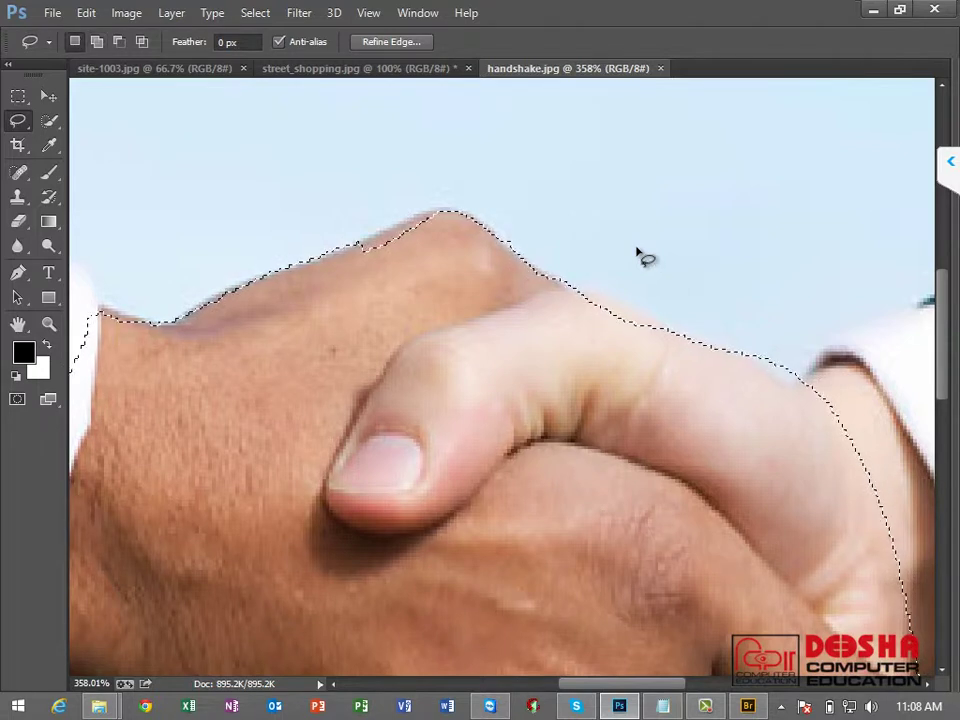
key(alt)
key(alt)
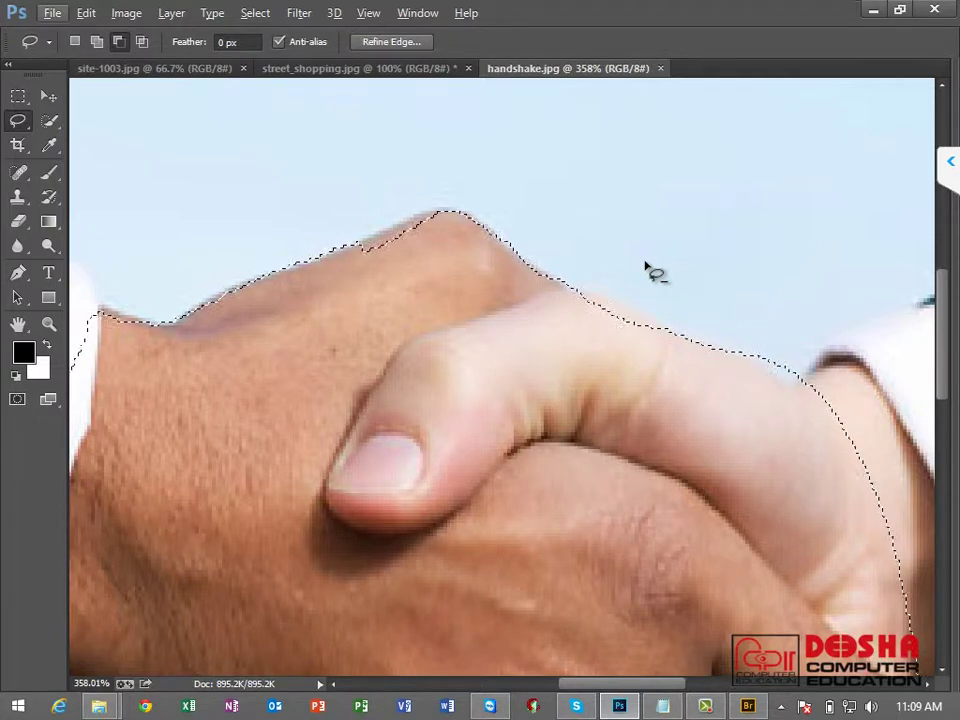
key(z)
drag(334, 193, 379, 232)
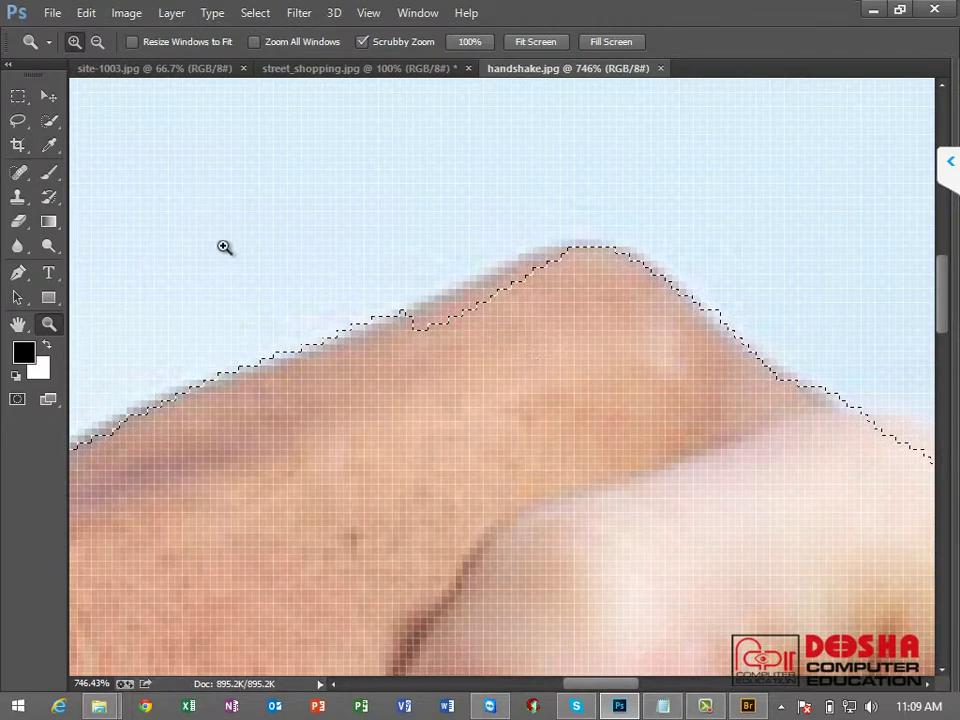
Step: Add the missing knuckle bump to the hand selection with the Lasso
click(18, 120)
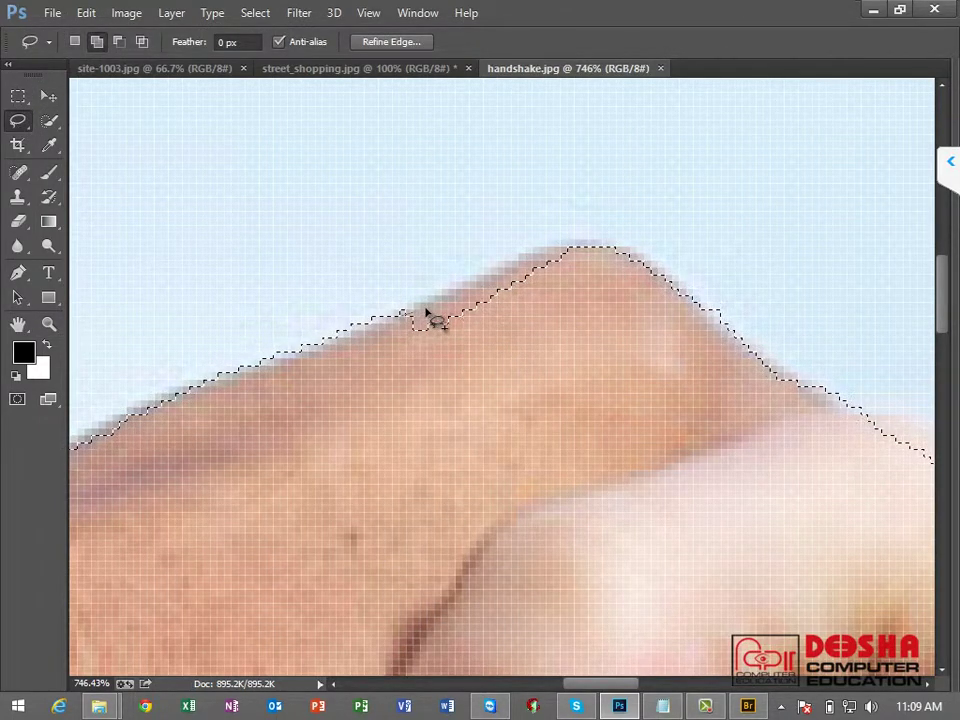
drag(454, 296, 489, 276)
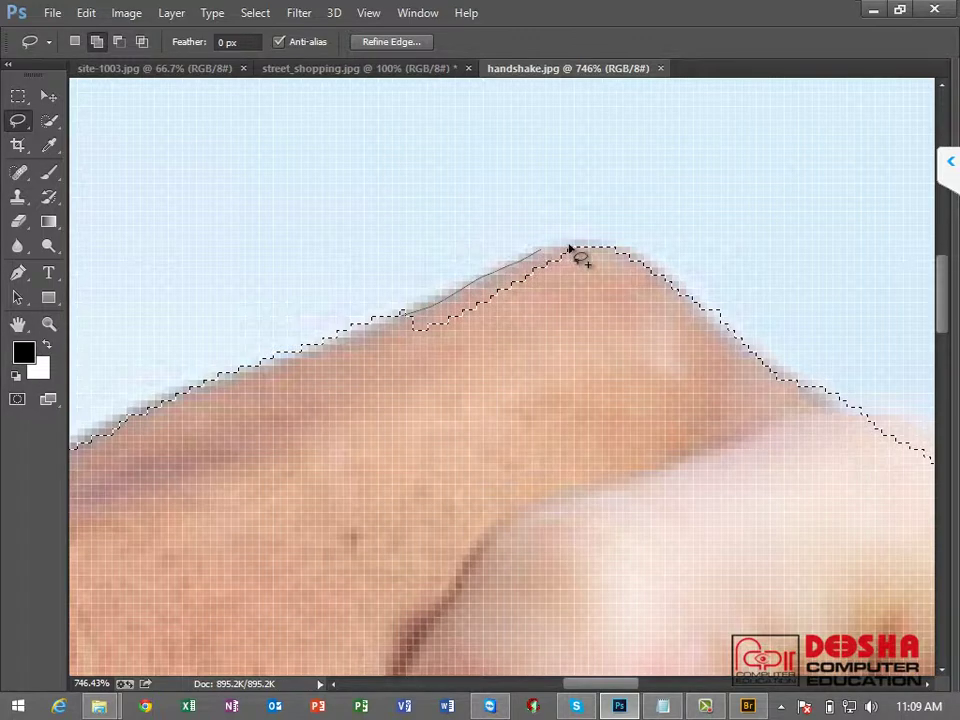
drag(581, 258, 561, 313)
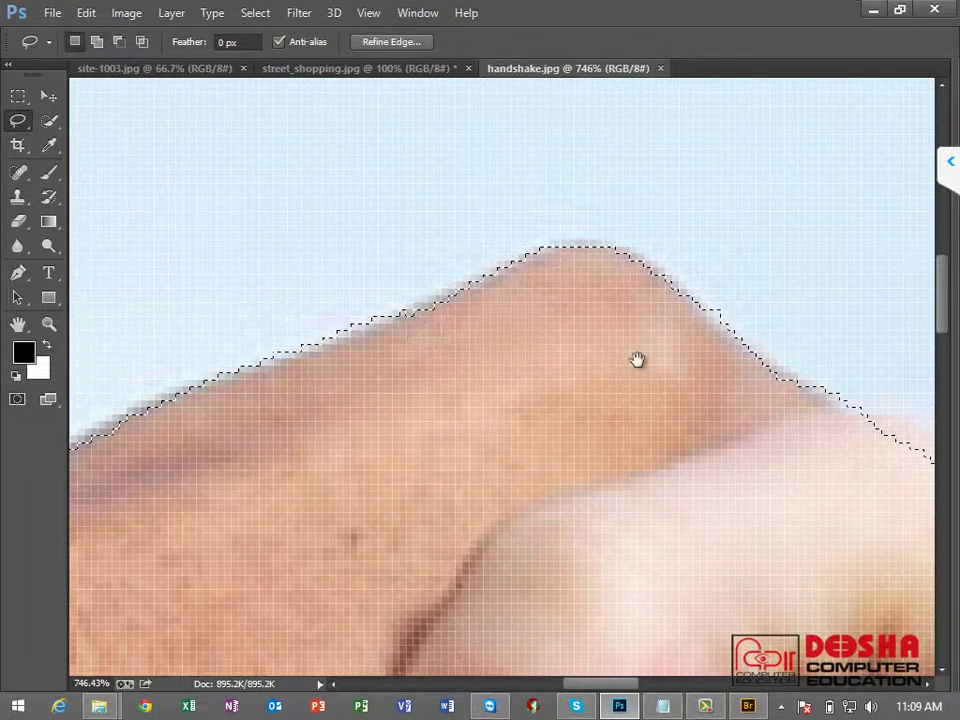
drag(435, 336, 285, 313)
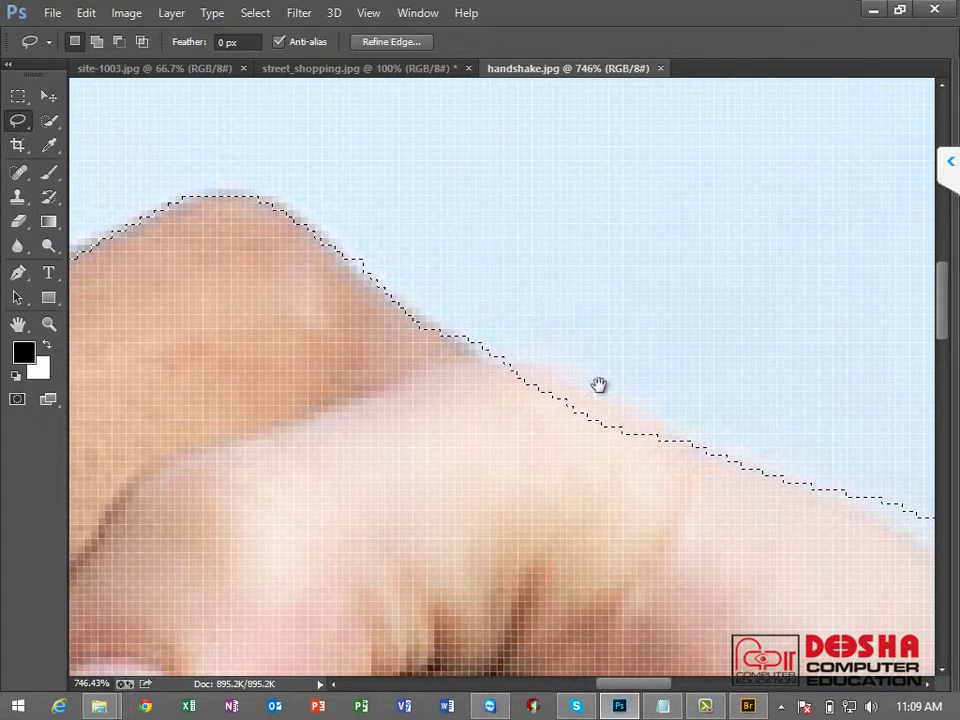
drag(677, 461, 438, 344)
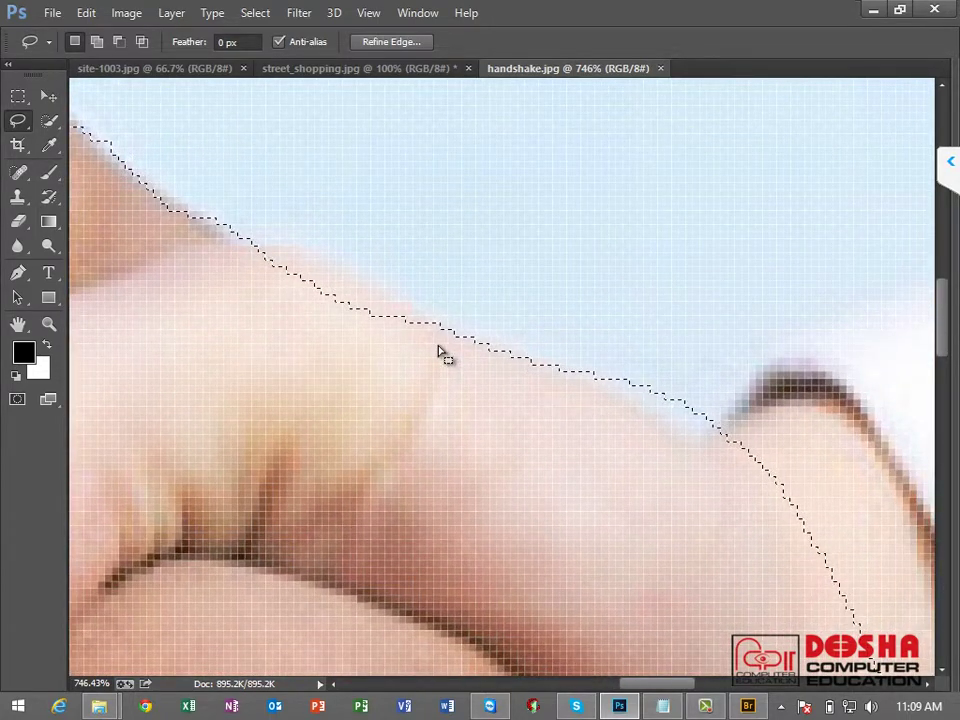
Step: Extend the selection to the thumb's true edge and trim the excess near the cuff
key(alt)
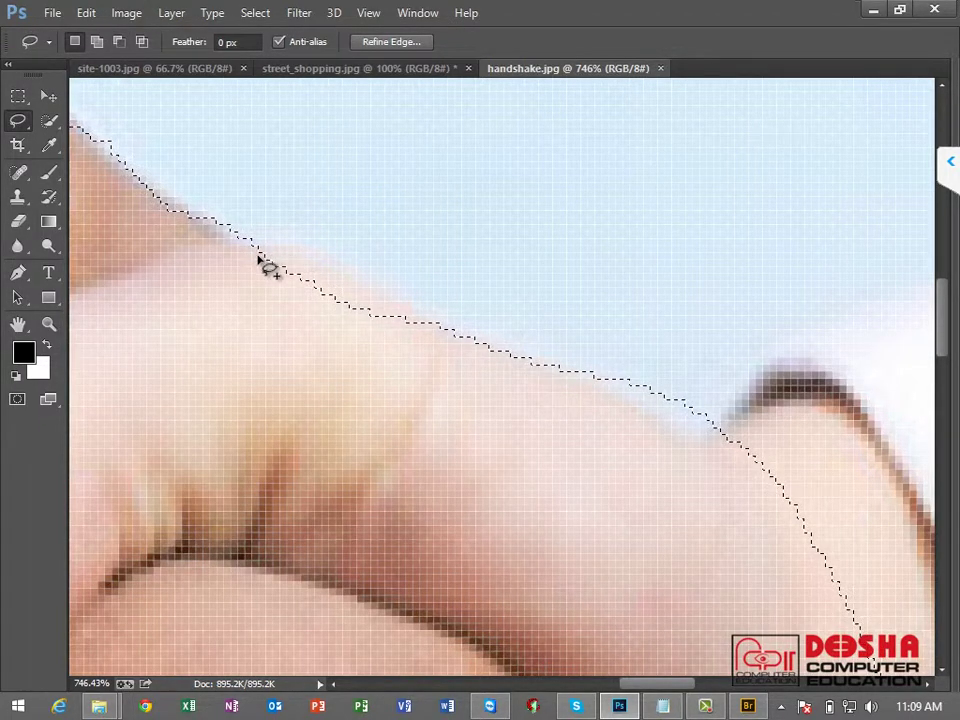
key(shift)
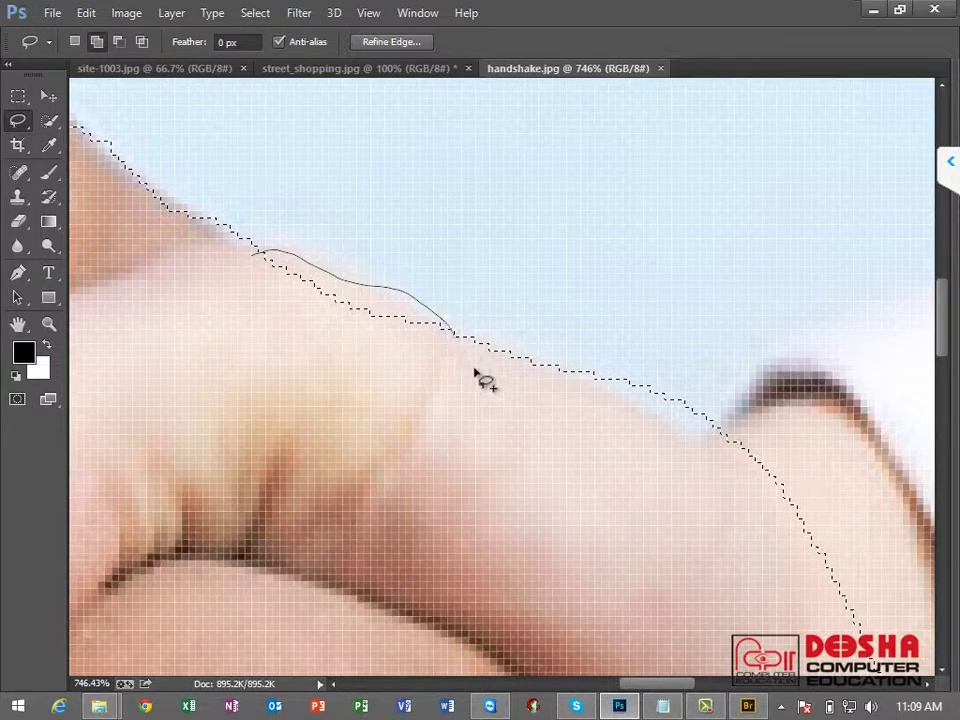
drag(476, 372, 294, 354)
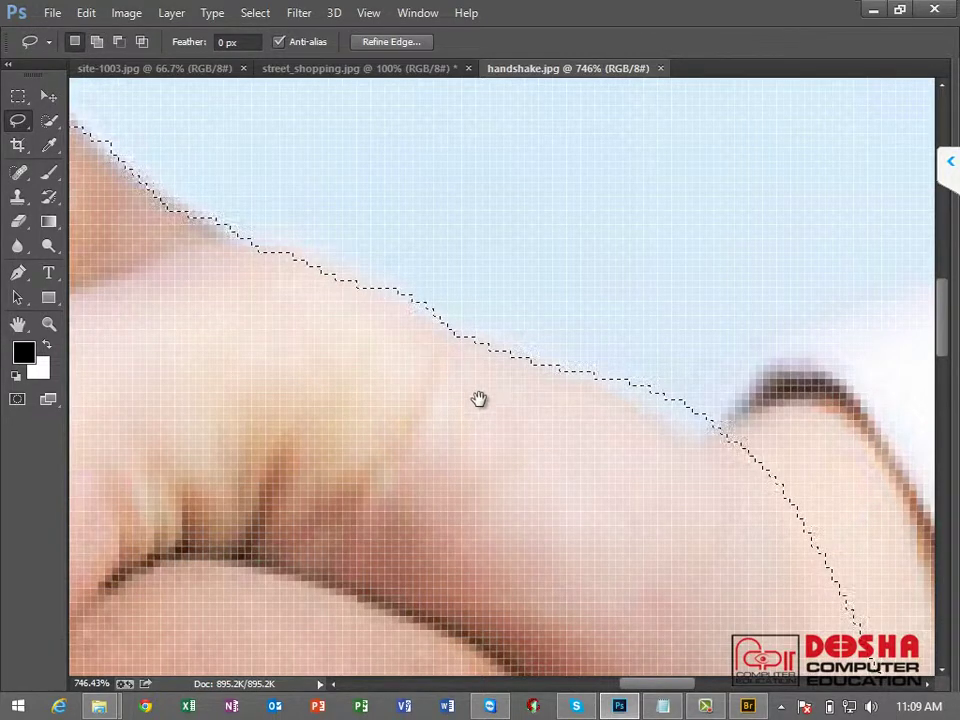
drag(479, 399, 360, 375)
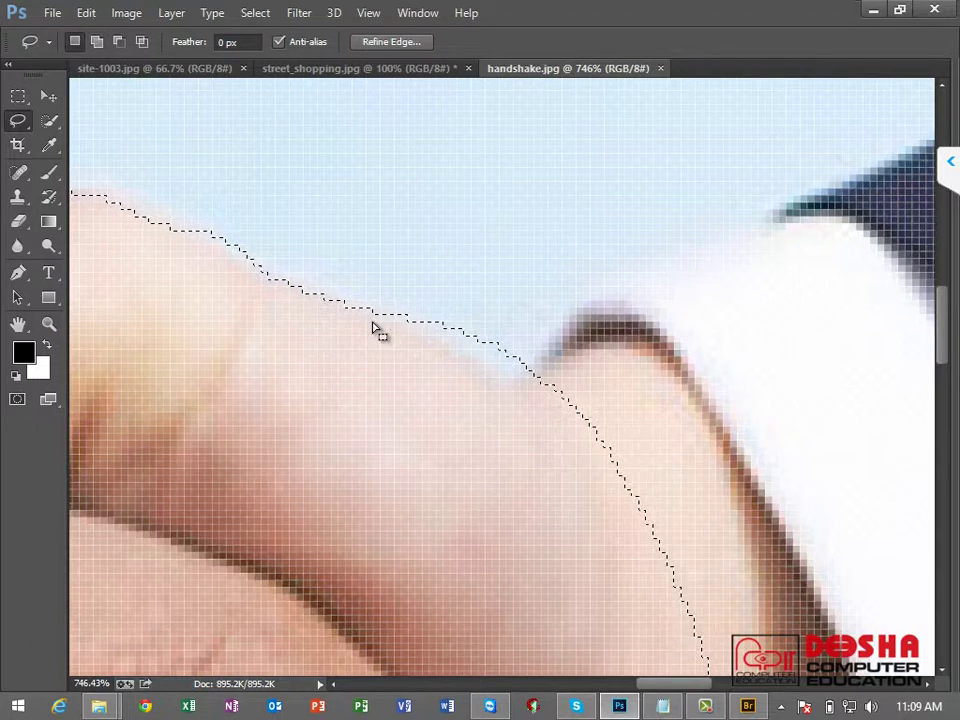
key(alt)
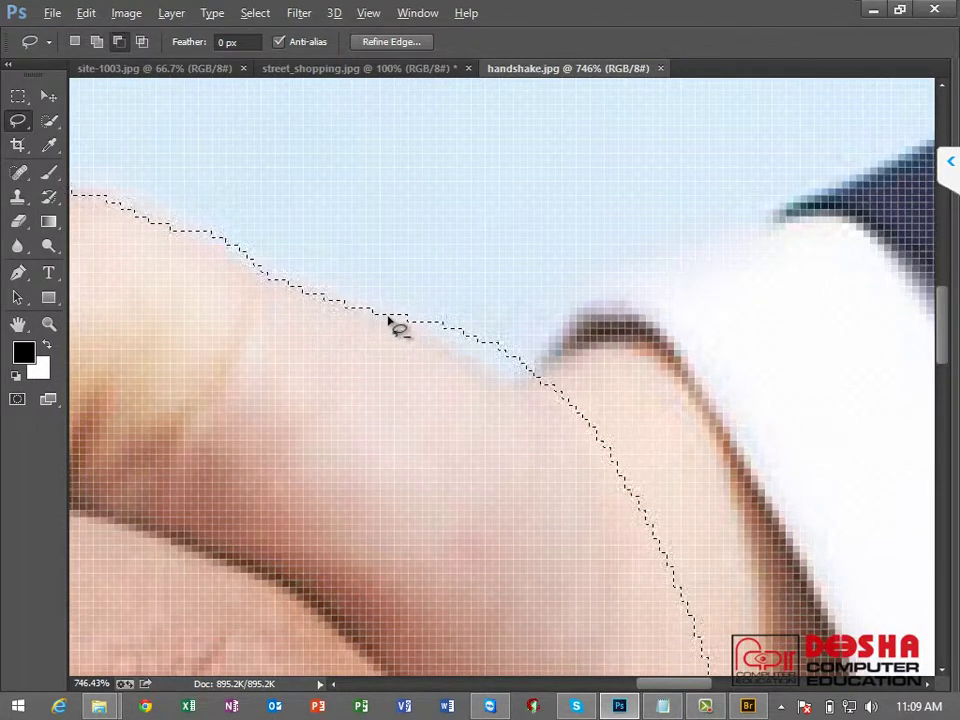
drag(376, 313, 435, 343)
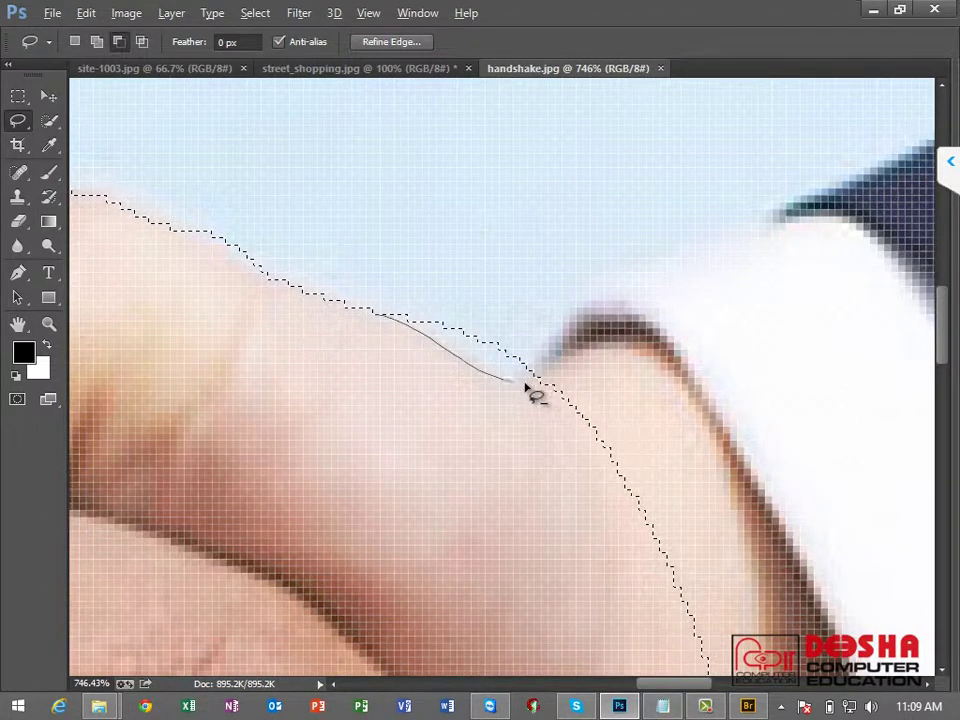
drag(497, 320, 386, 290)
drag(476, 306, 388, 276)
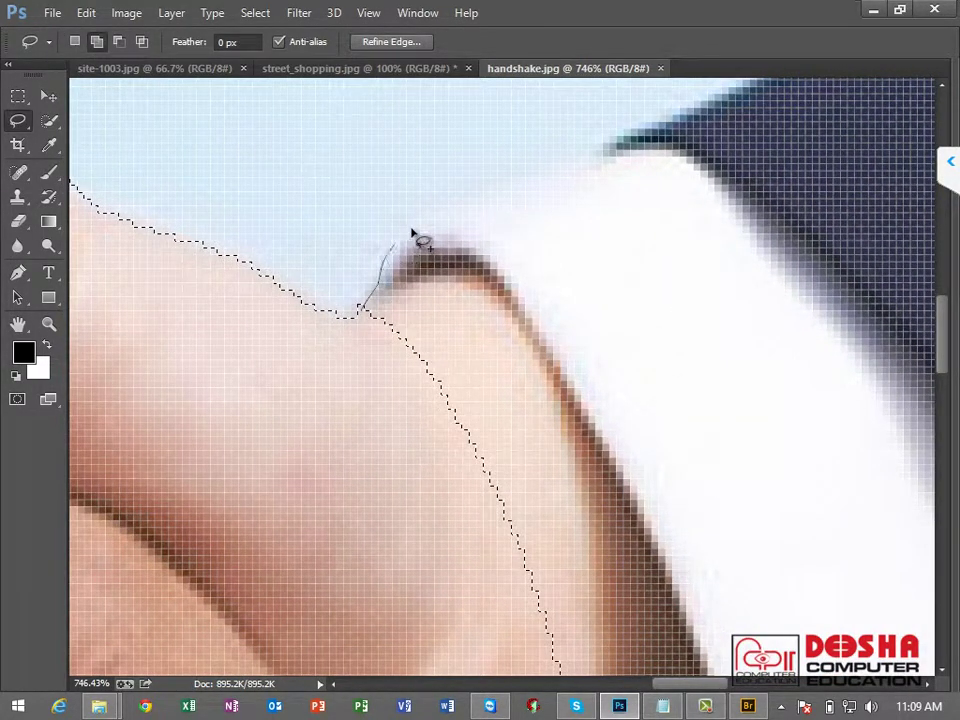
Step: Shift-lasso the white cuff and part of the dark sleeve into the selection
drag(411, 232, 638, 136)
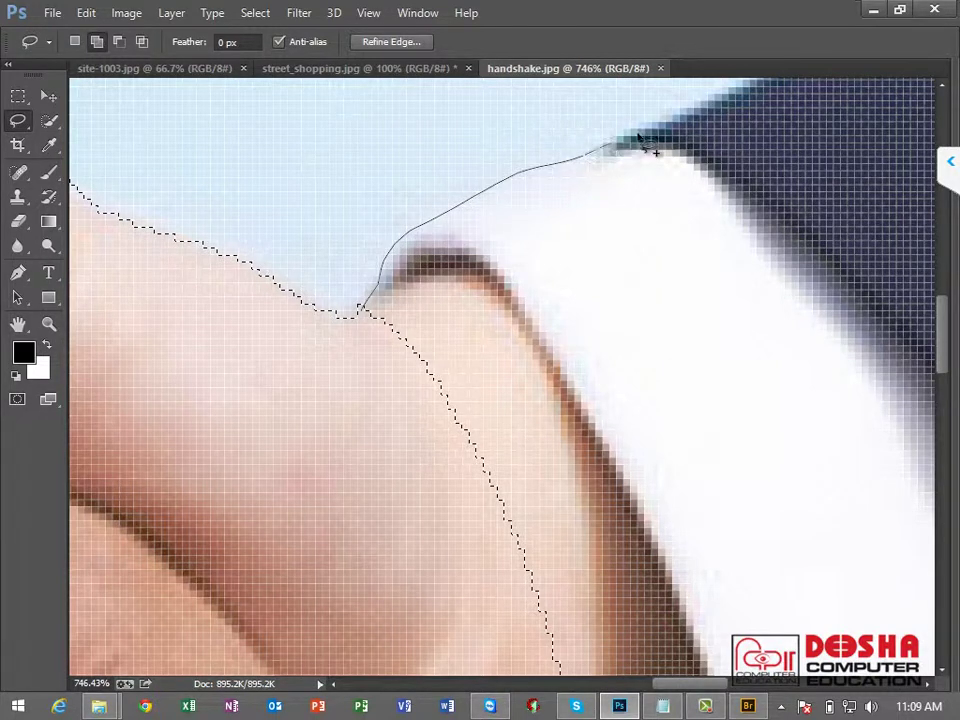
mouse_move(710, 128)
mouse_down()
mouse_move(654, 392)
mouse_move(497, 540)
mouse_move(505, 505)
mouse_up()
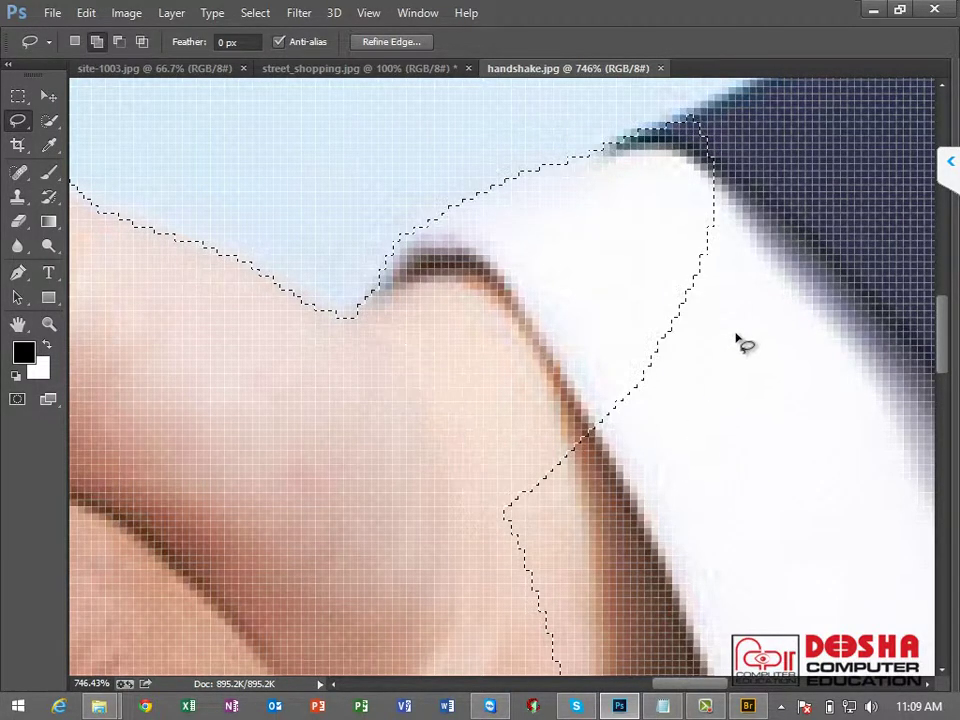
mouse_move(584, 350)
mouse_down()
mouse_move(360, 452)
mouse_move(257, 317)
mouse_up()
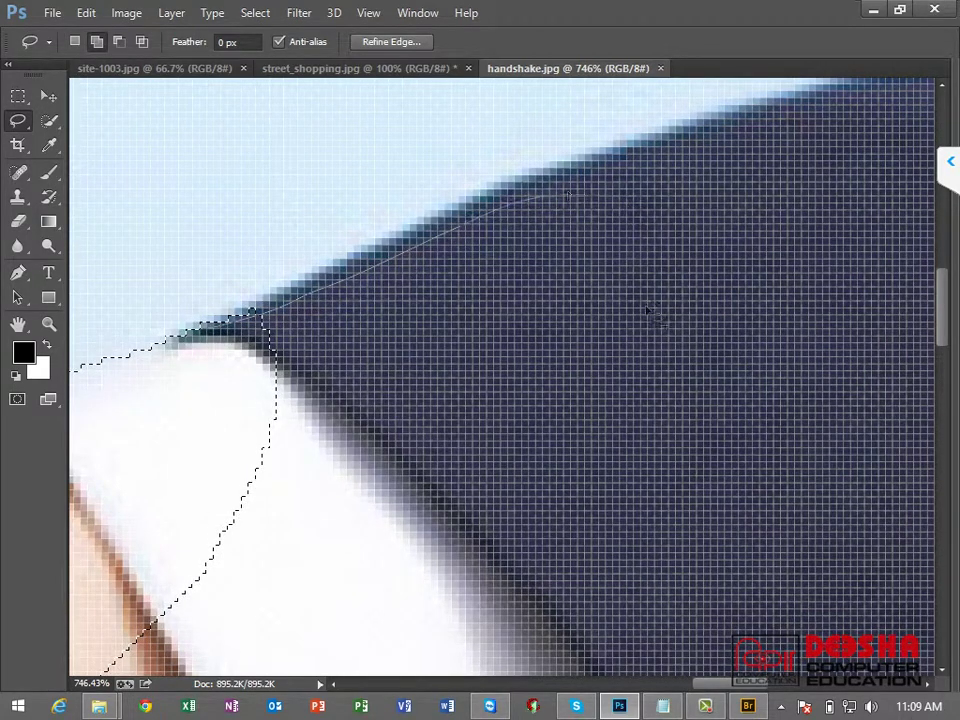
mouse_move(652, 314)
mouse_down()
mouse_move(281, 564)
mouse_move(197, 547)
mouse_up()
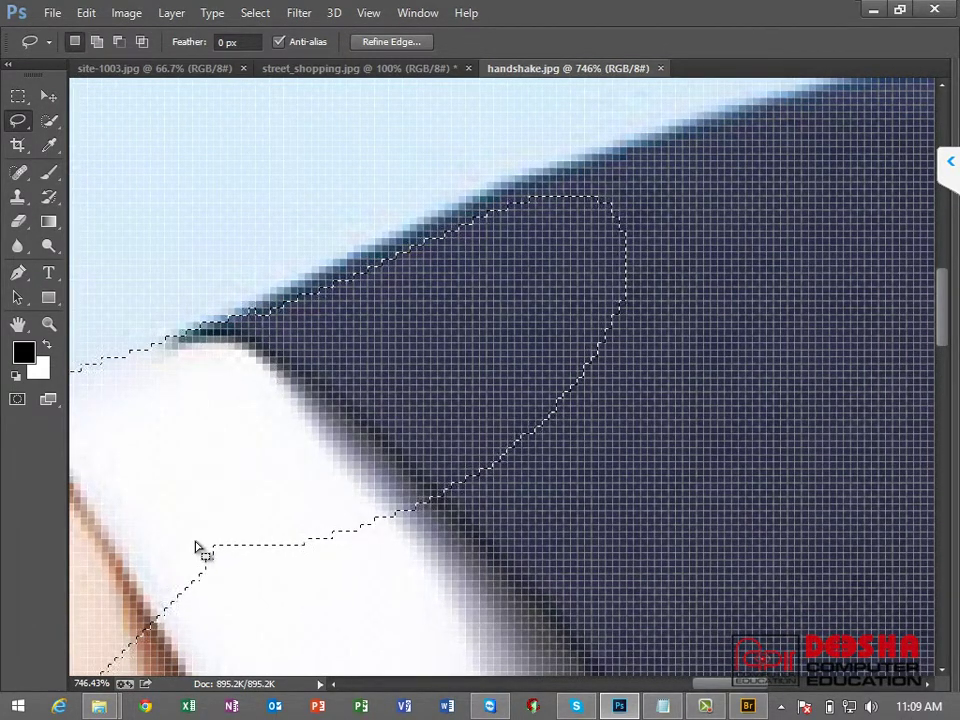
key(ctrl+minus)
key(ctrl+minus)
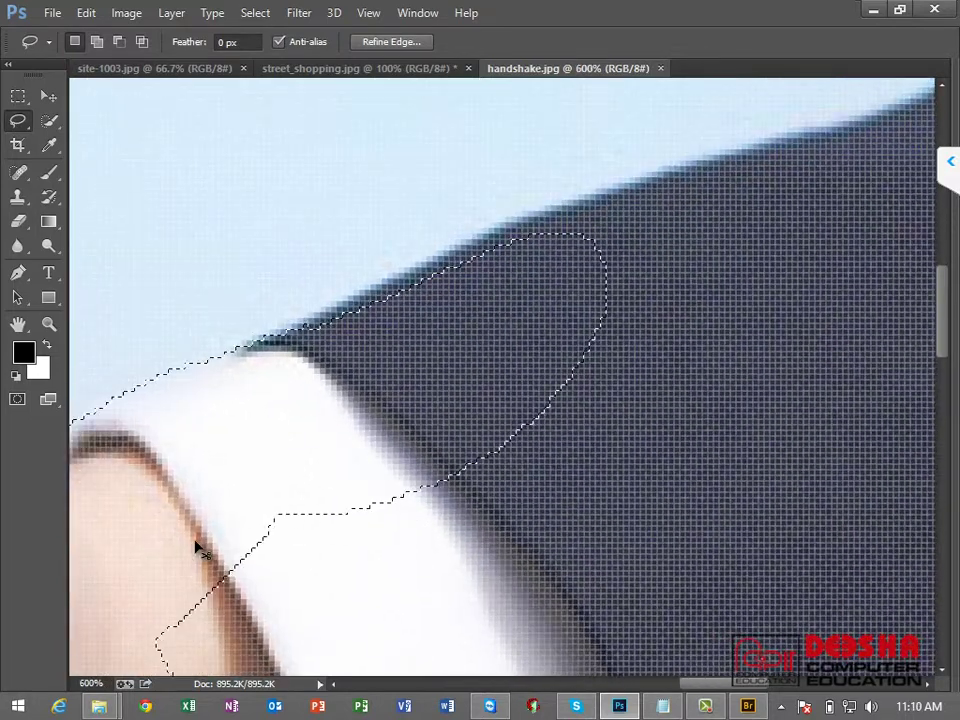
key(ctrl+minus)
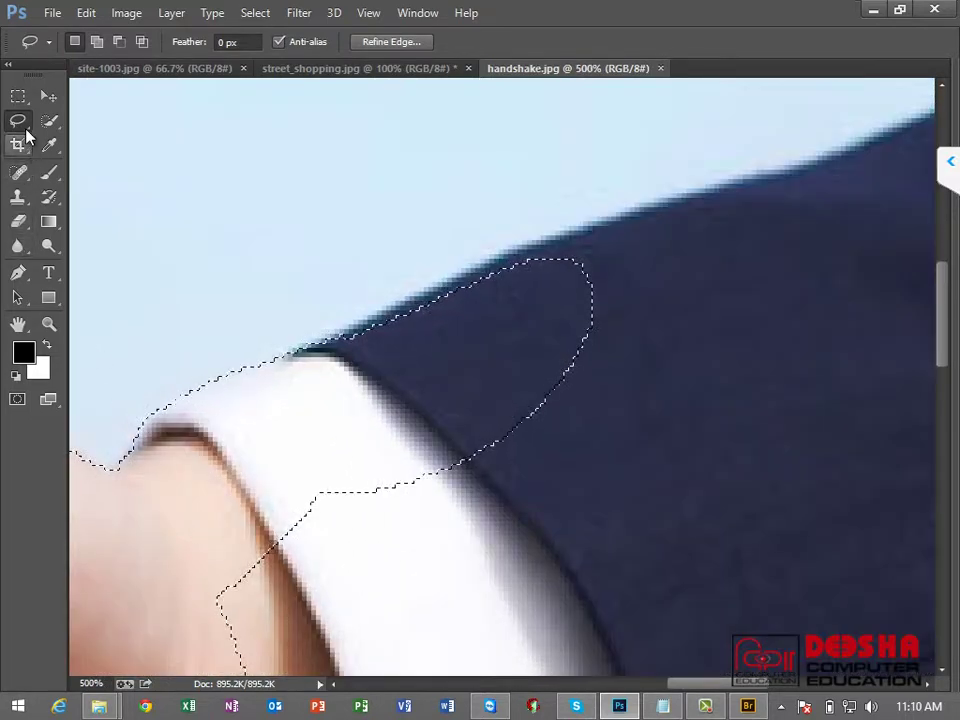
Step: With the Polygonal Lasso, place outline points along the sleeve top toward the photo's right edge
right_click(18, 121)
click(73, 141)
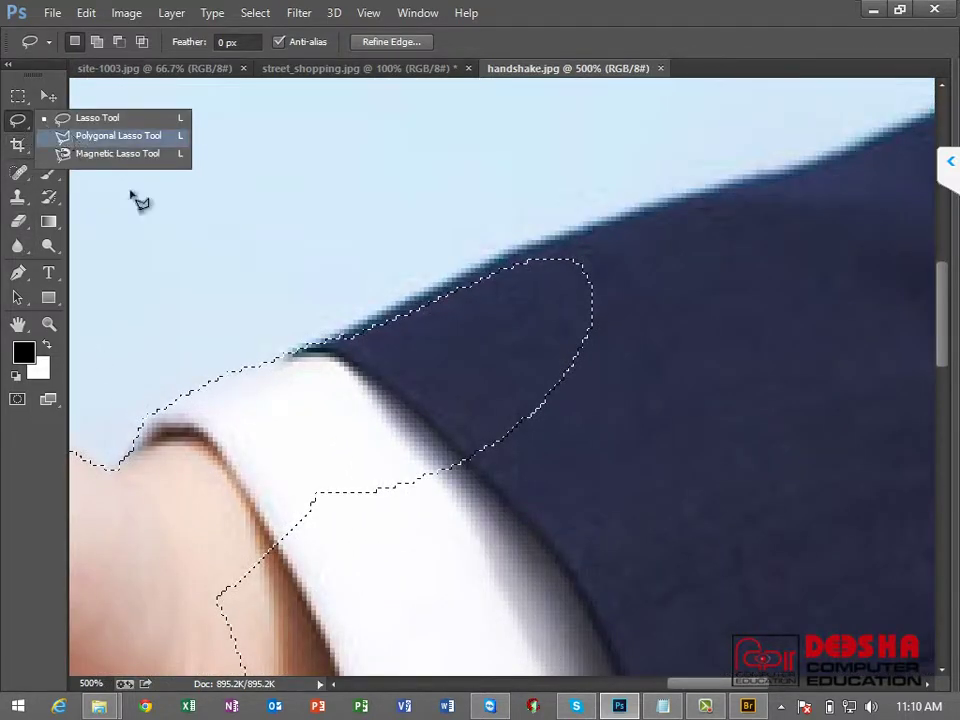
click(285, 354)
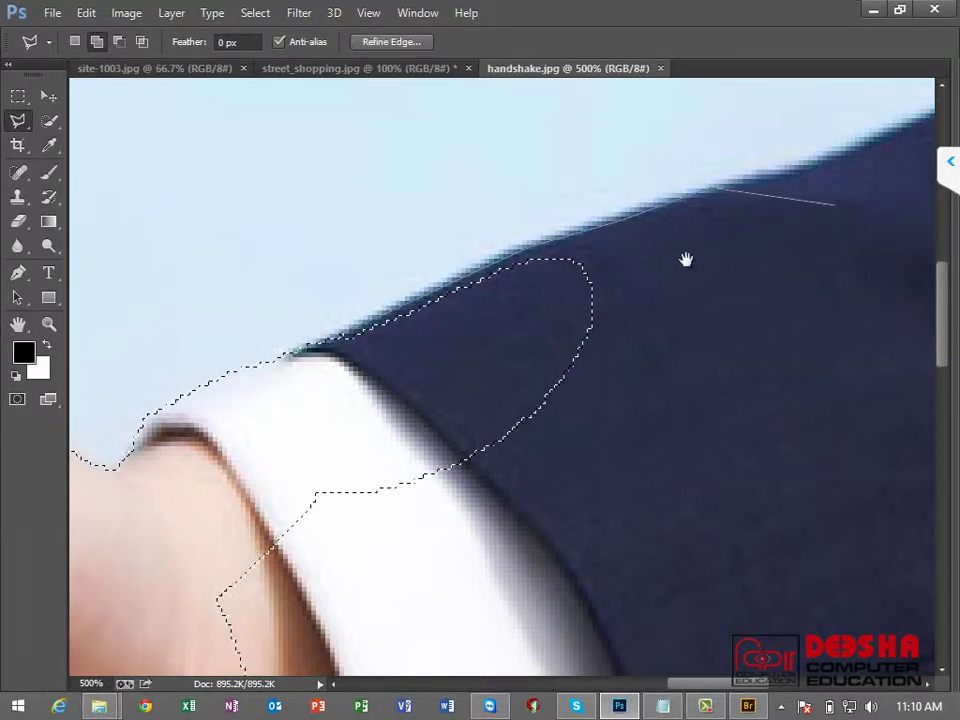
drag(683, 257, 514, 311)
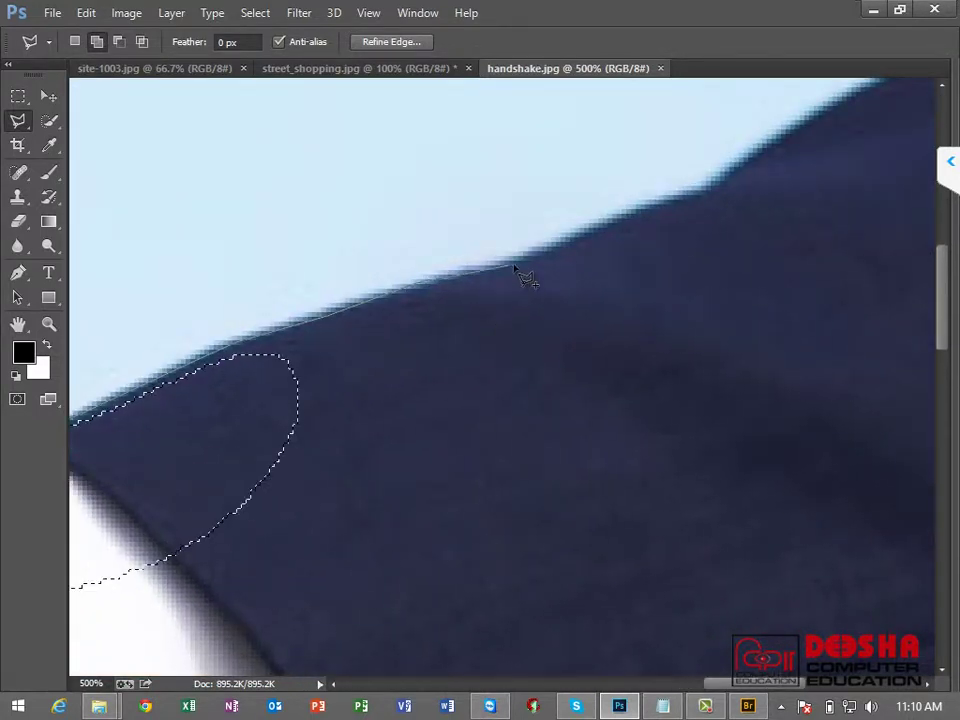
click(512, 269)
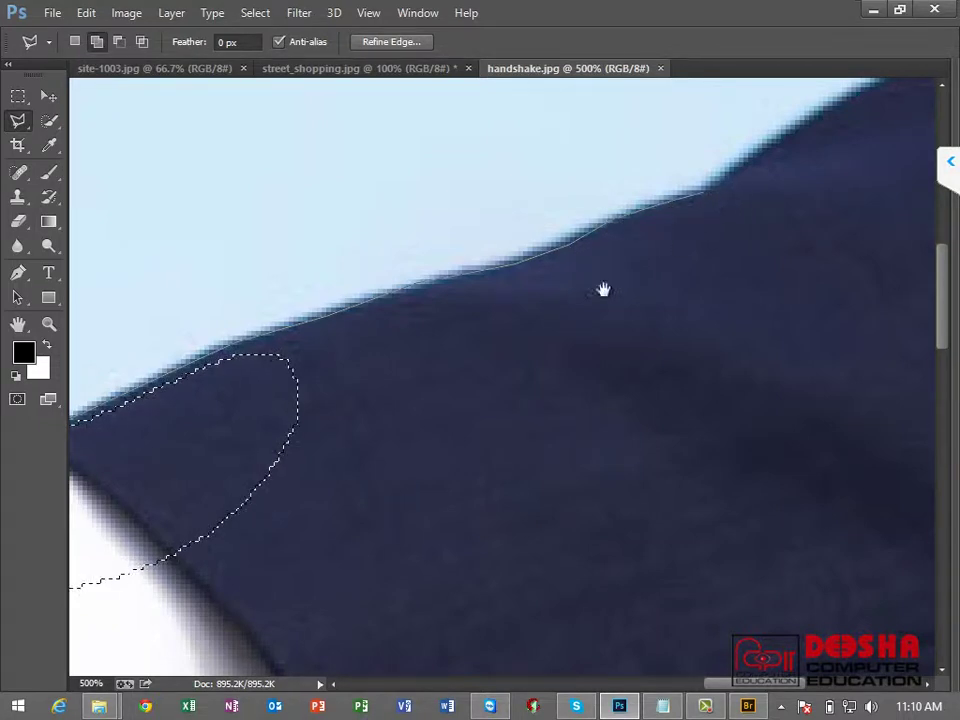
drag(603, 289, 317, 446)
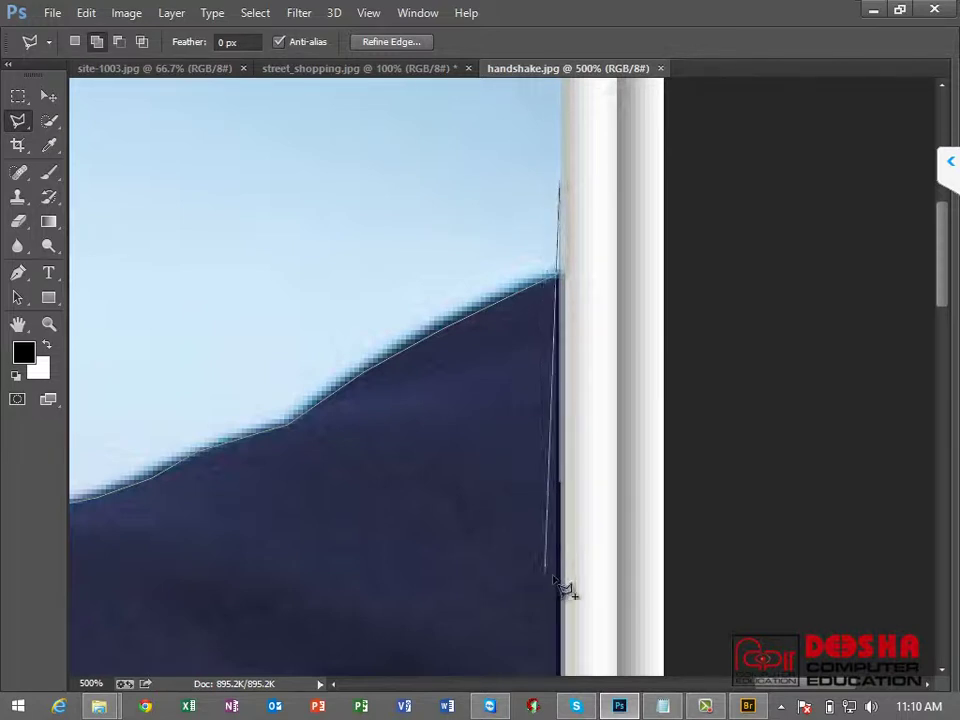
key(BackSpace)
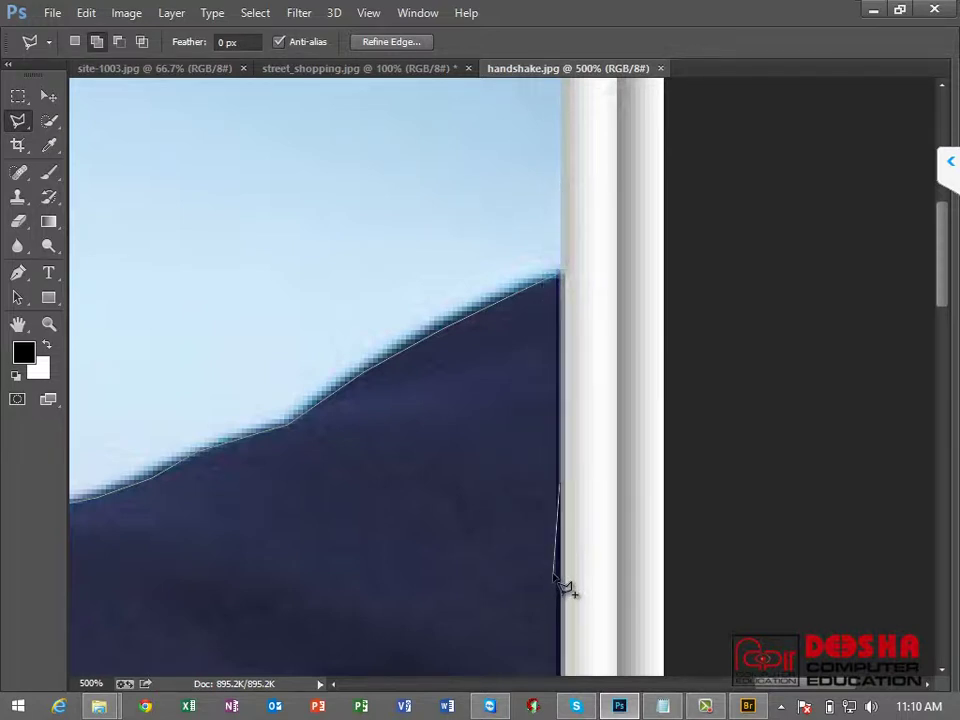
drag(456, 472, 393, 302)
click(490, 556)
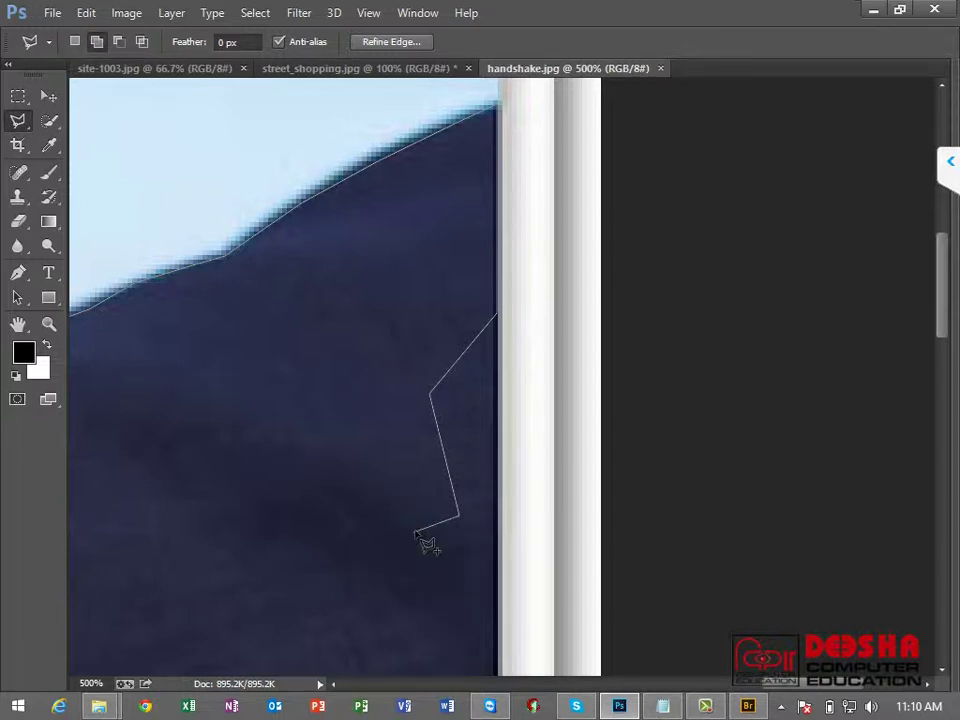
key(BackSpace)
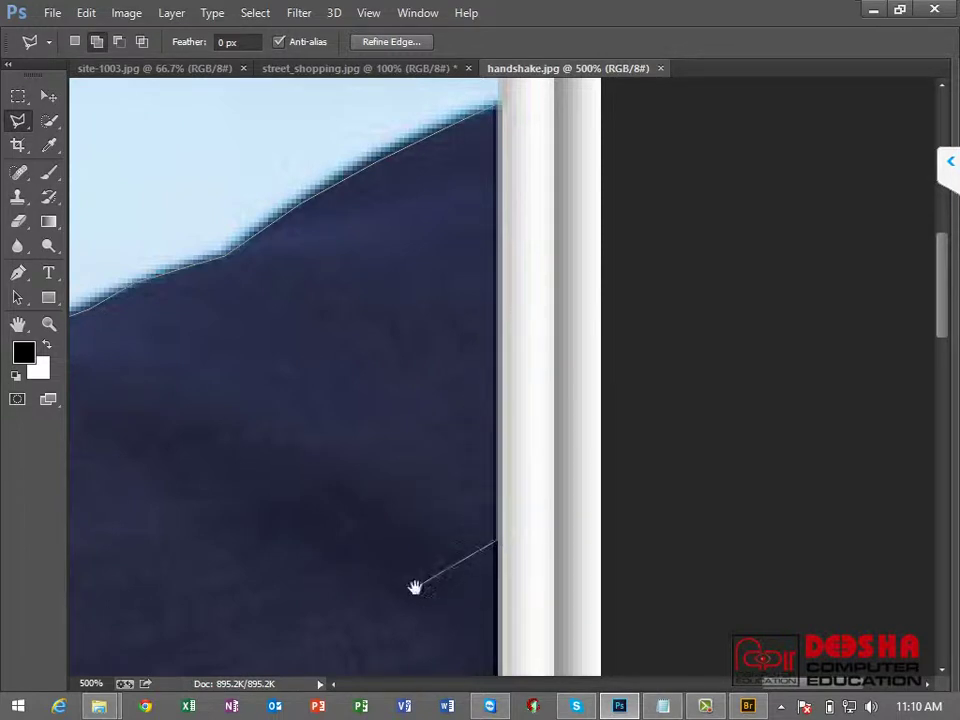
Step: Continue the polygon outline with points along the sleeve's lower and top edges
drag(415, 587, 396, 120)
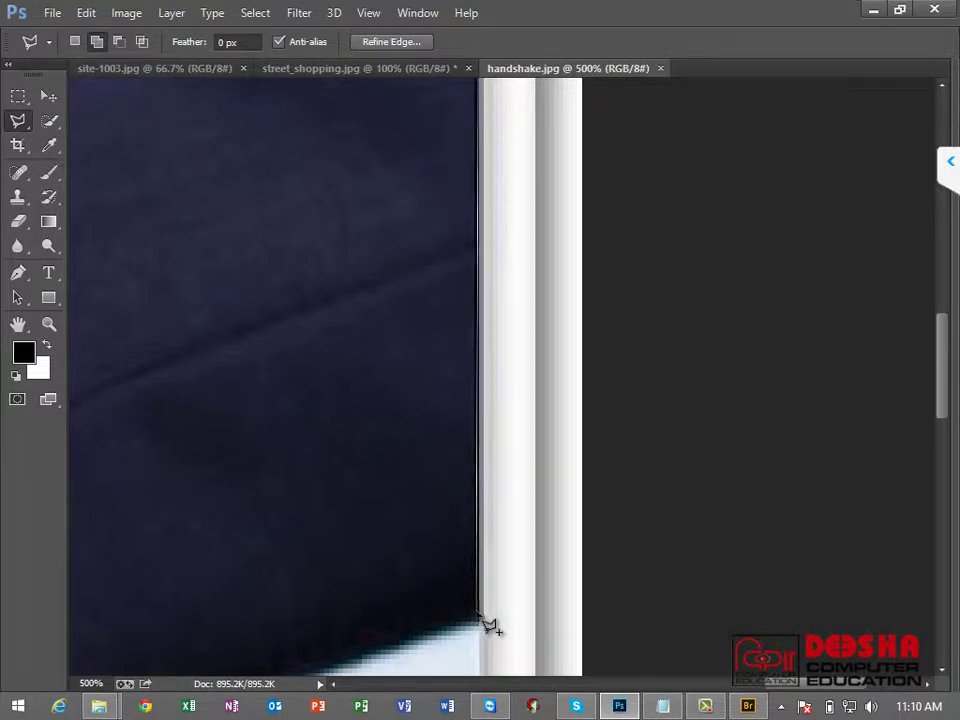
mouse_move(368, 607)
mouse_down()
mouse_move(388, 407)
mouse_move(435, 261)
mouse_move(439, 285)
mouse_up()
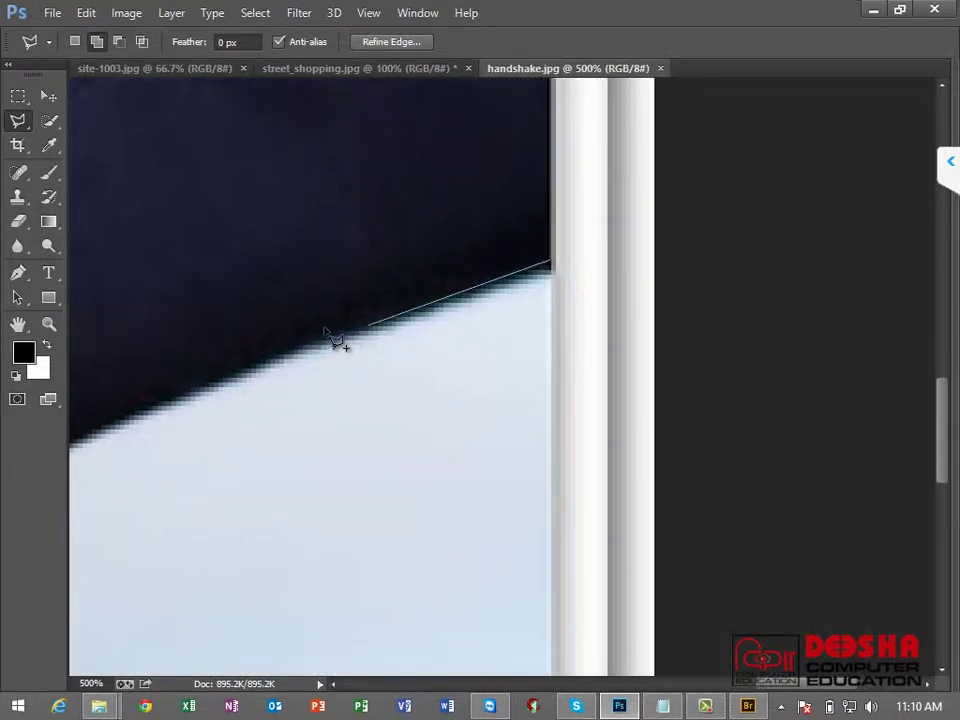
click(287, 348)
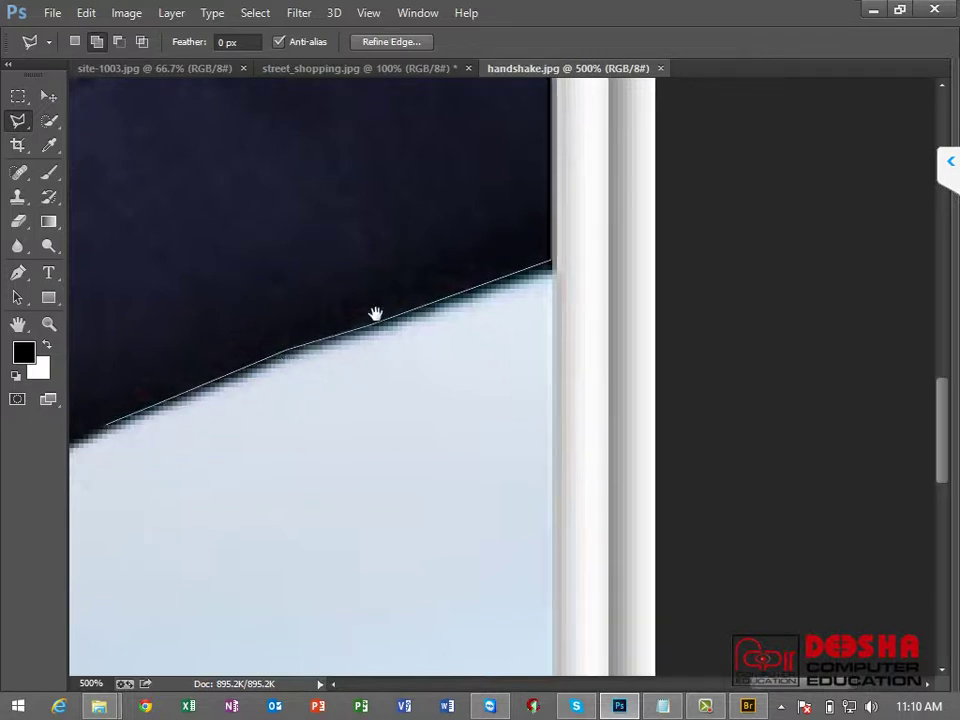
drag(99, 430, 521, 221)
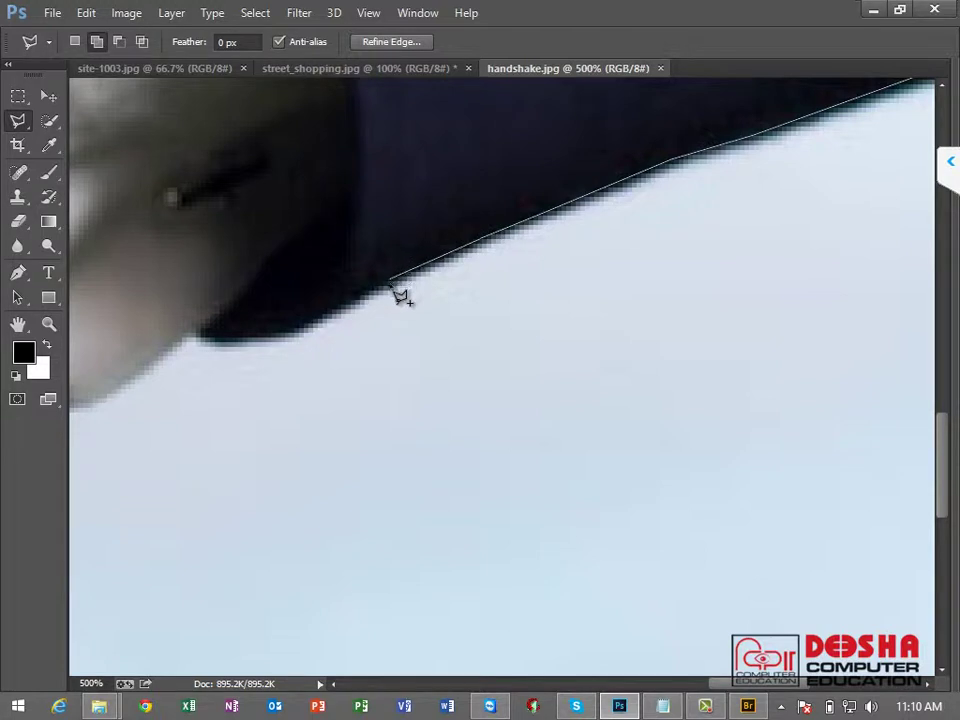
click(378, 285)
click(292, 332)
drag(182, 345, 433, 288)
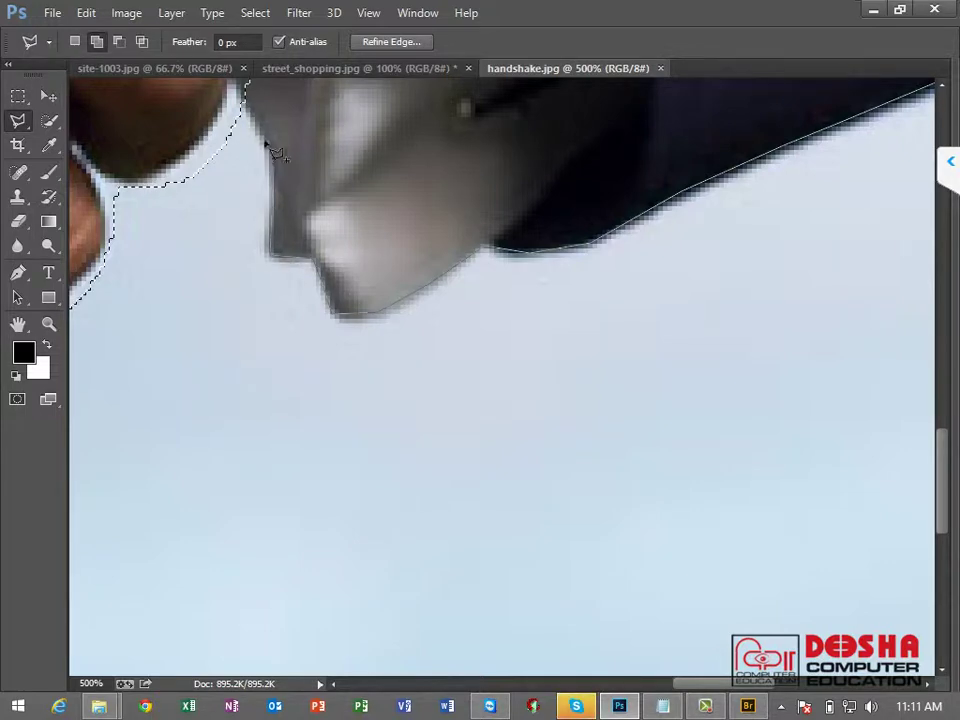
Step: Place a final point at the cuff edge and close the polygon along the jacket
scroll(266, 250, up, 5)
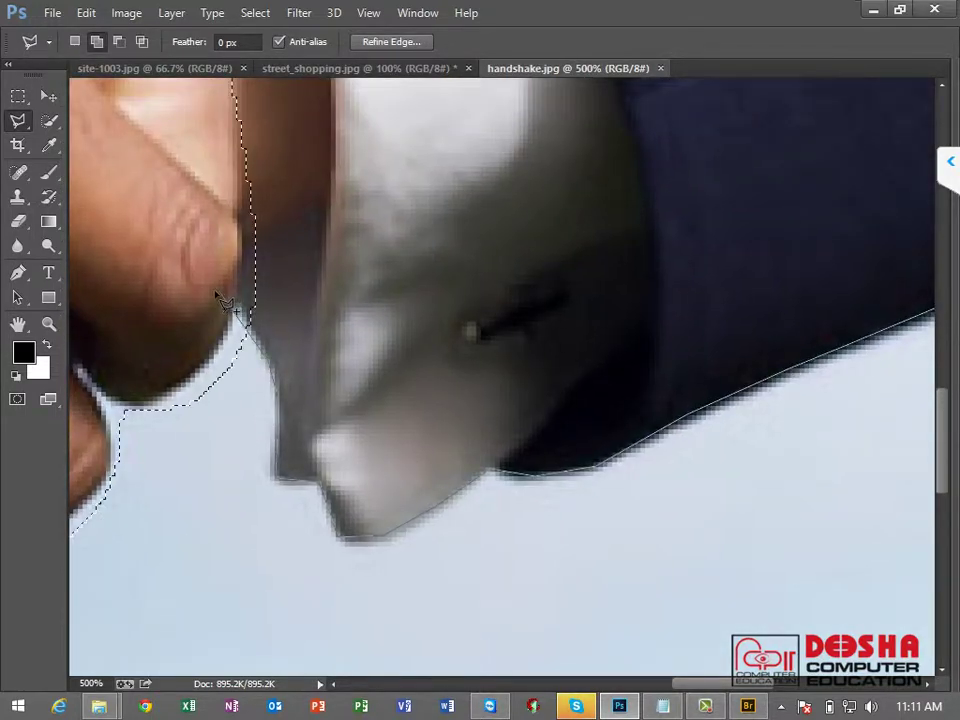
drag(216, 152, 214, 417)
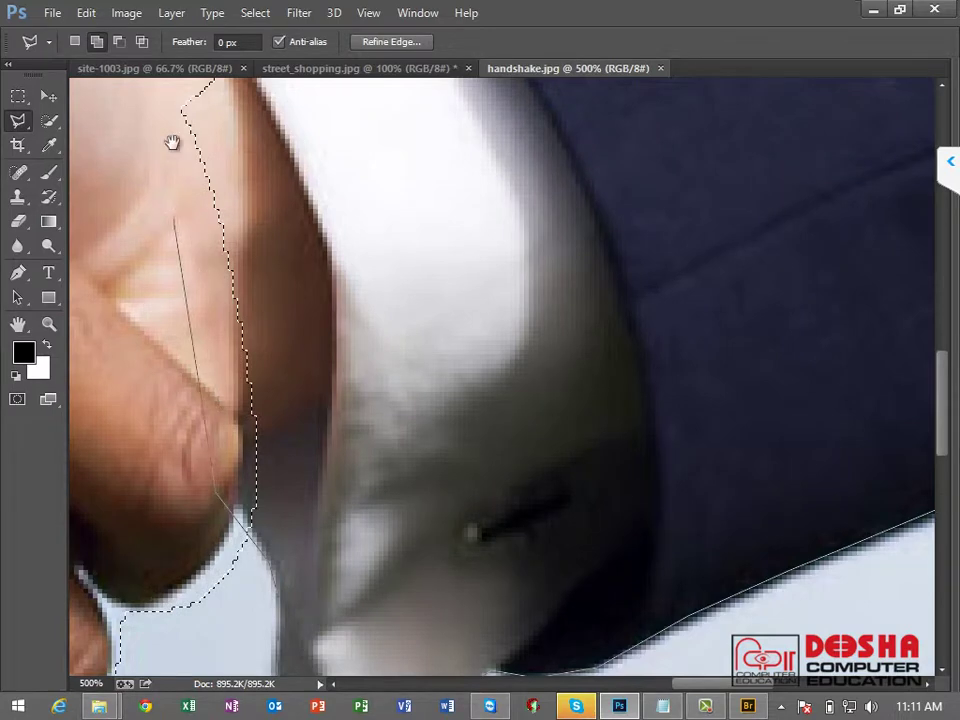
drag(171, 143, 145, 420)
scroll(145, 420, up, 3)
click(155, 305)
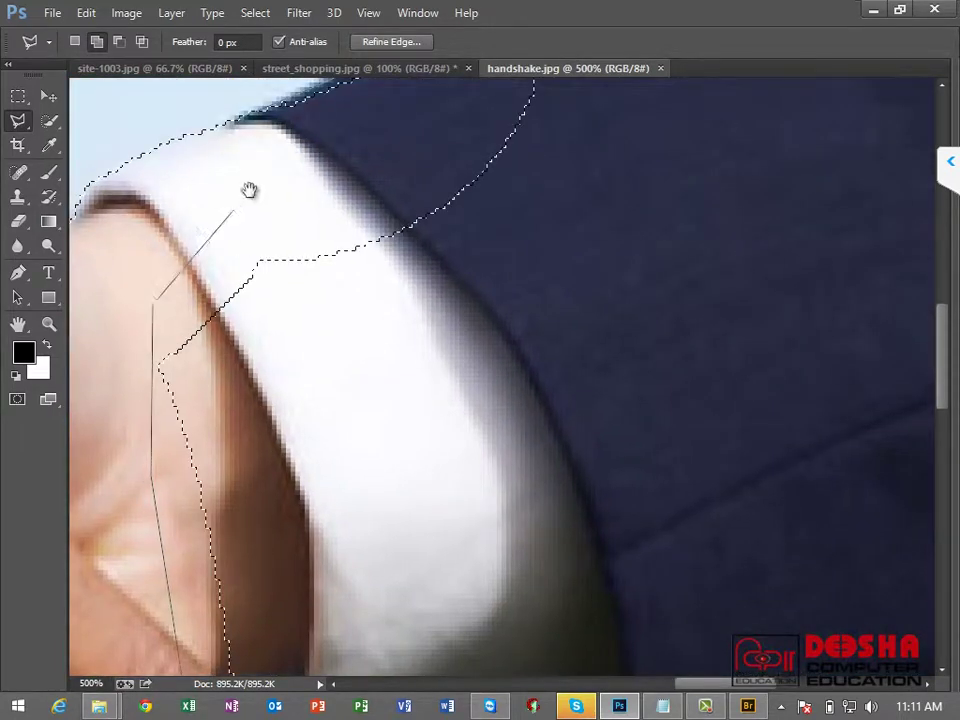
drag(249, 191, 141, 338)
scroll(141, 338, up, 1)
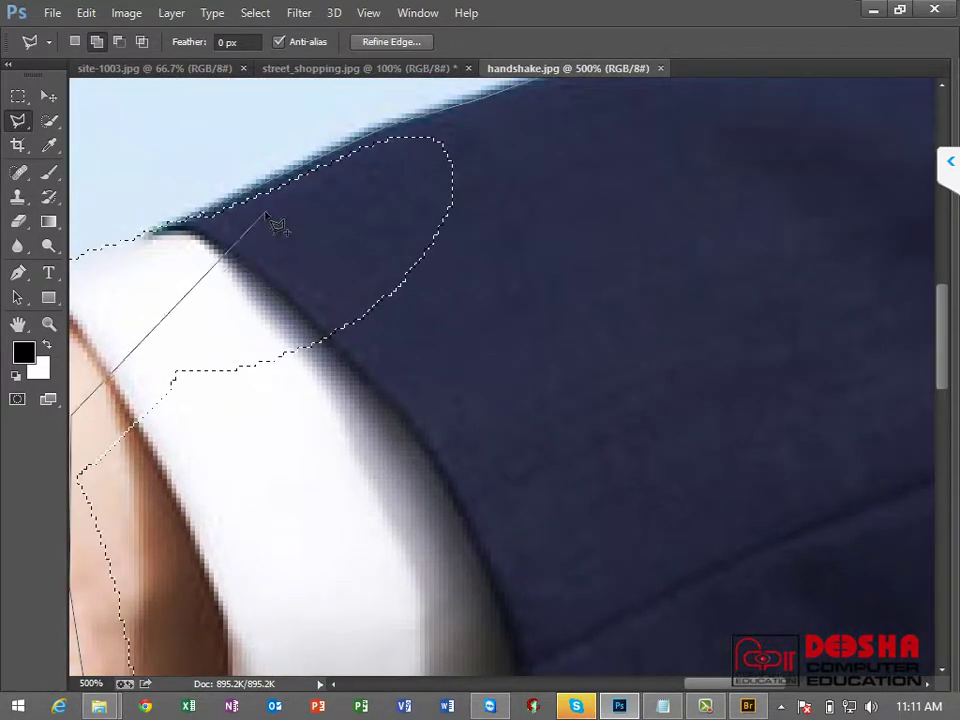
double_click(268, 218)
Step: Zoom out to see the whole handshake at 50% and check the full selection
key(ctrl+minus)
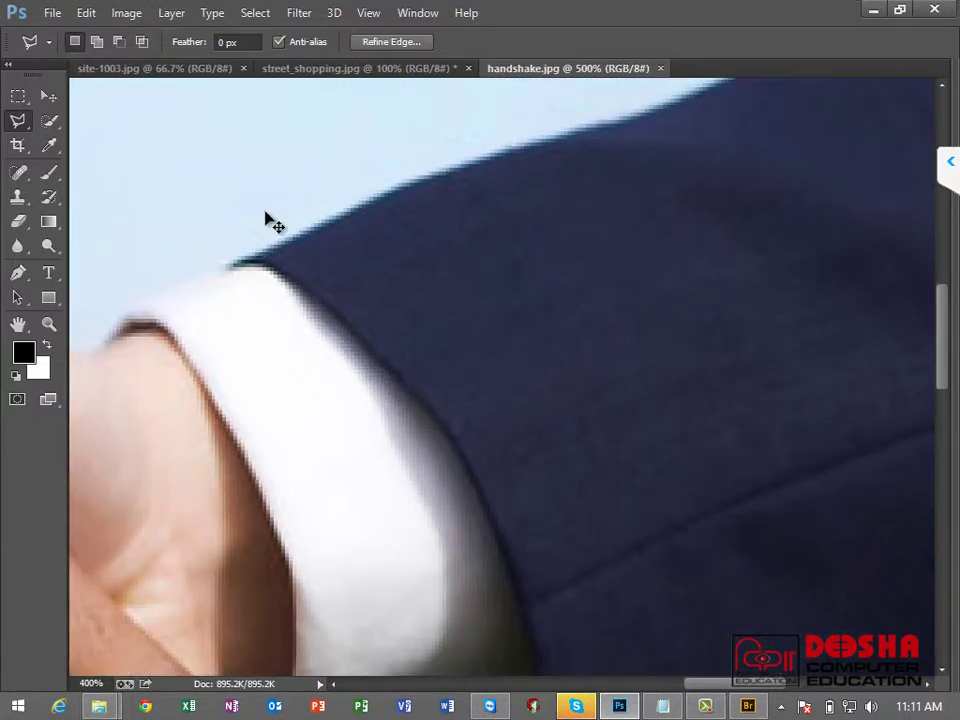
key(ctrl+minus)
key(ctrl+minus)
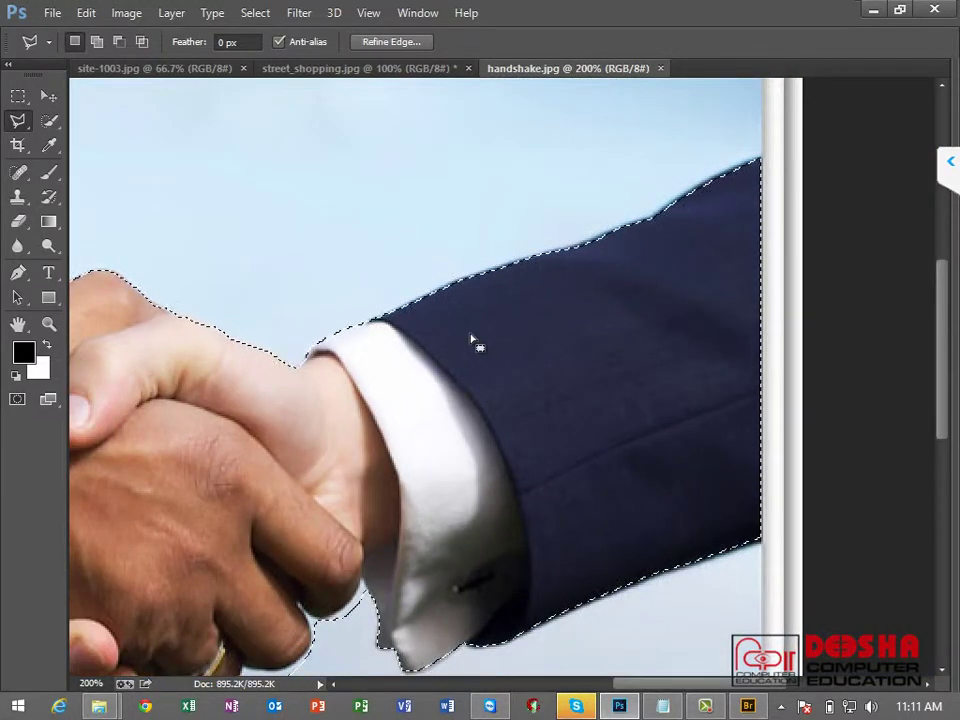
key(ctrl+d)
drag(450, 465, 547, 296)
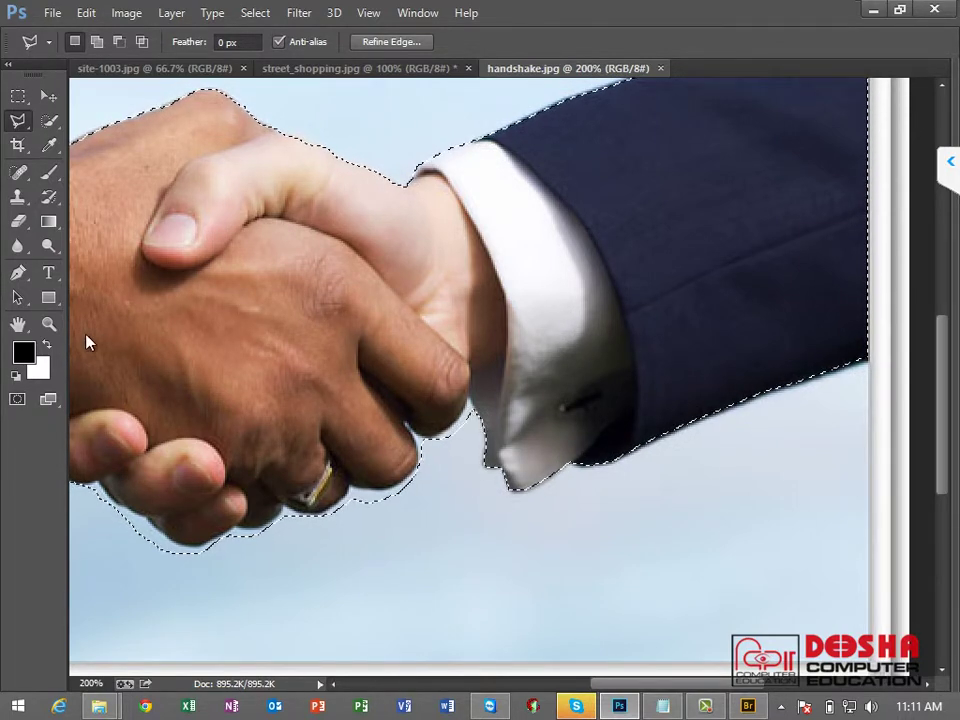
key(z)
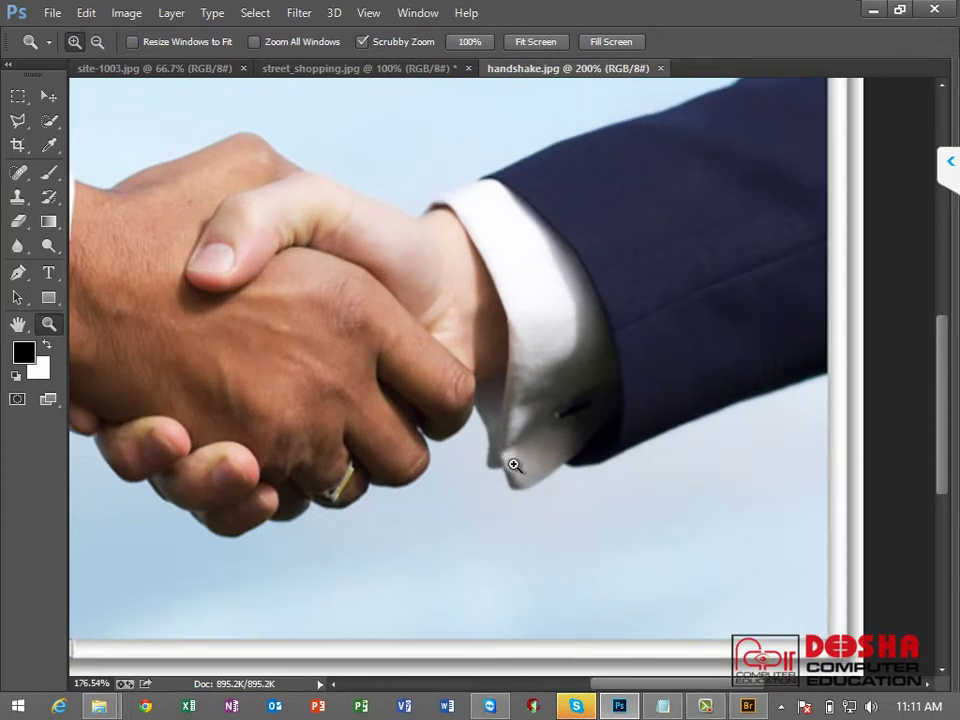
Step: Zoom into the cuff and Alt-subtract a polygon cutting out the sky gap along the fingertip
drag(514, 465, 556, 497)
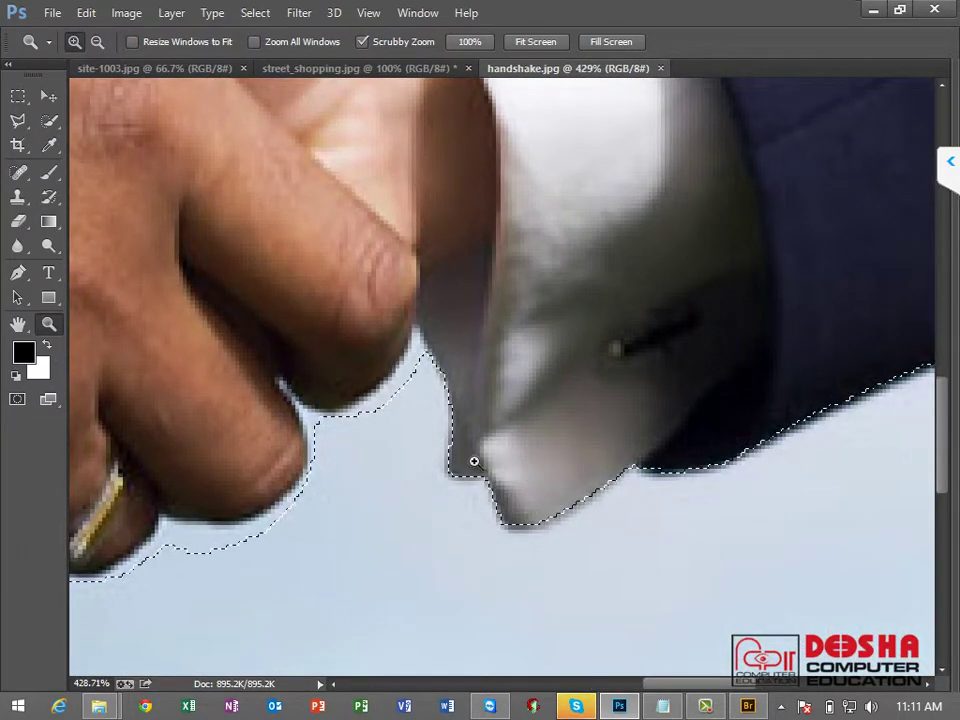
key(l)
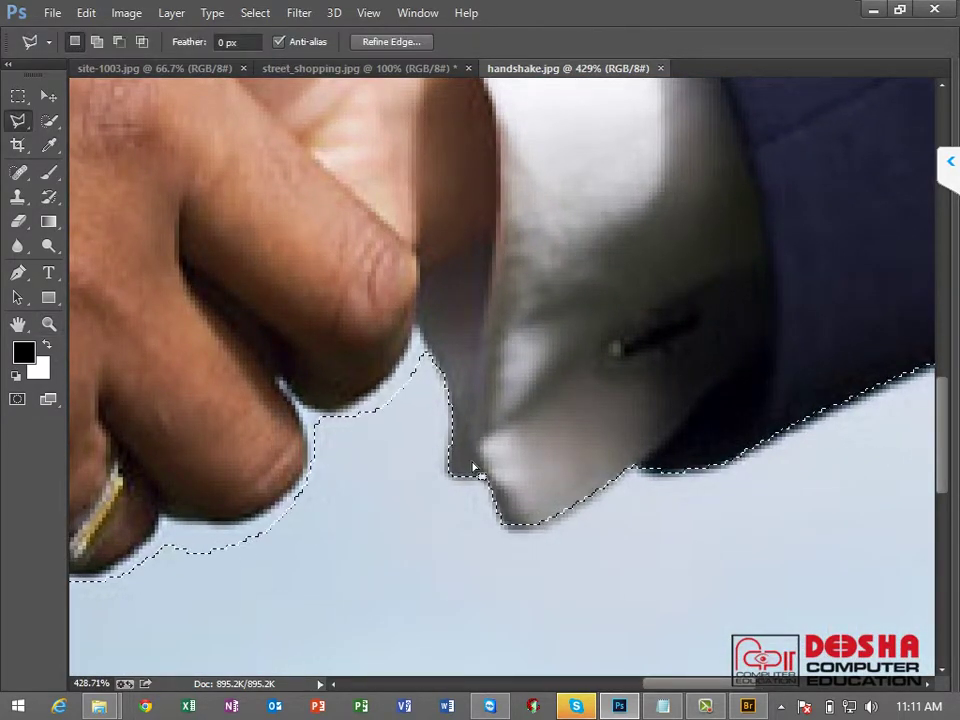
scroll(420, 452, up, 2)
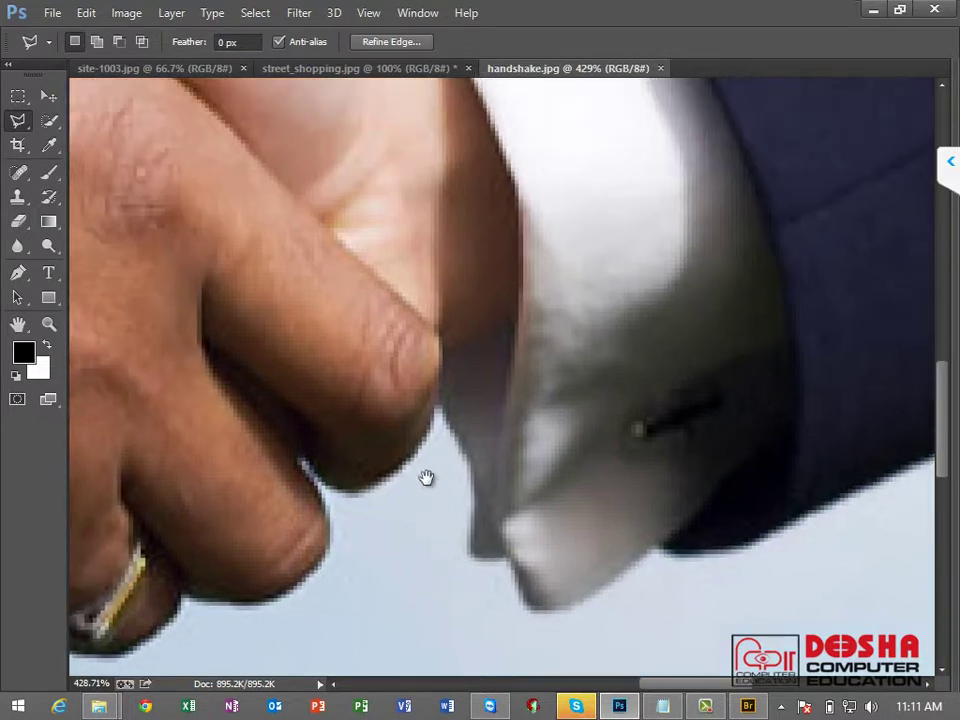
key(shift)
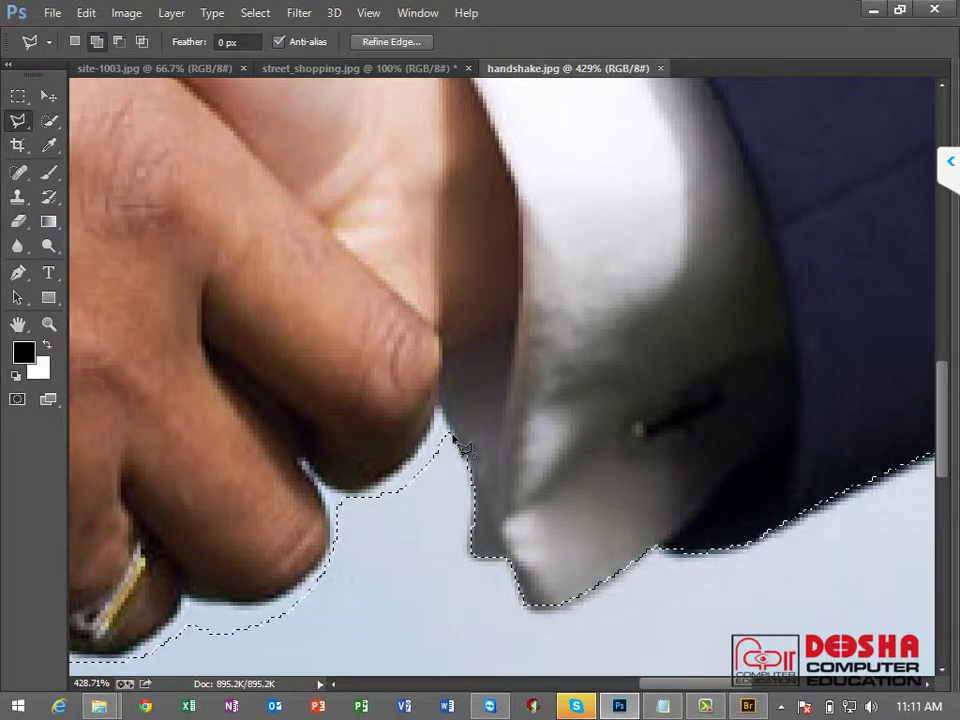
click(456, 438)
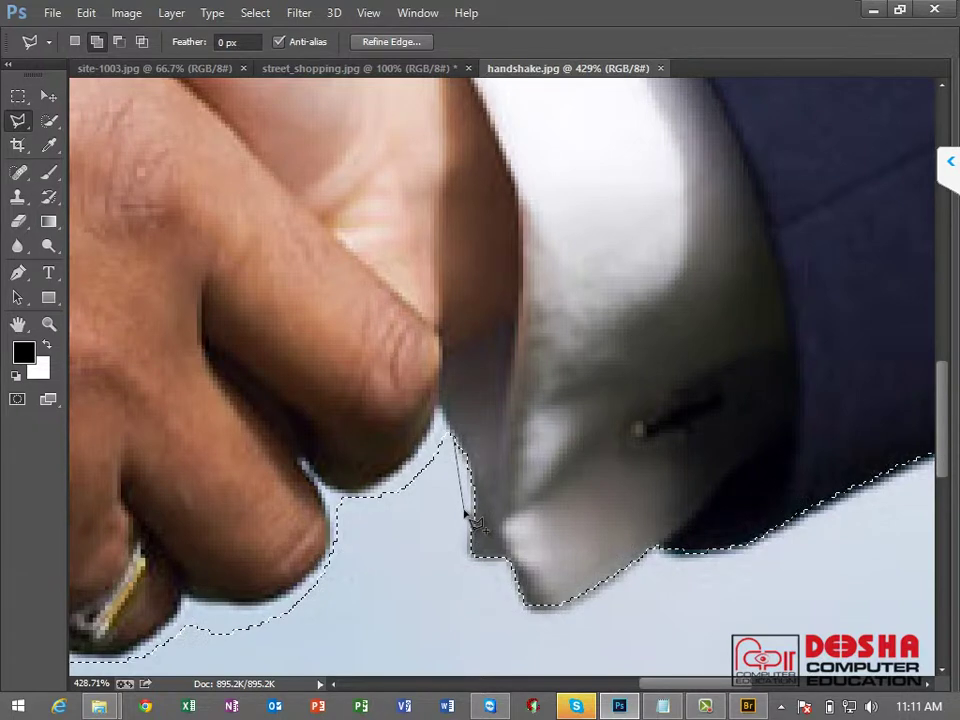
key(Escape)
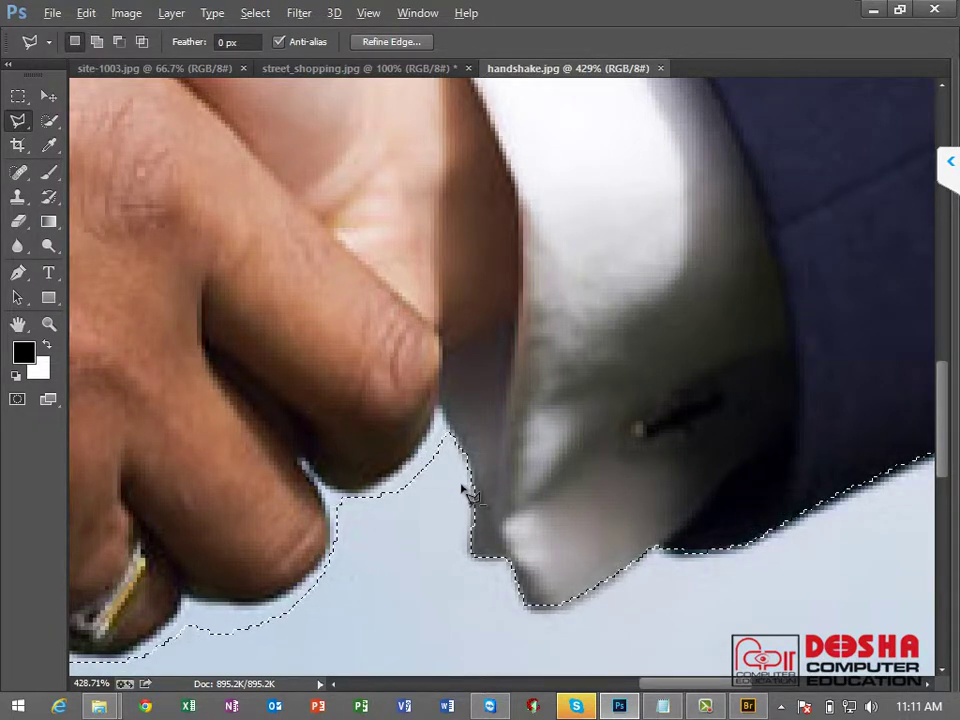
key(alt)
click(455, 441)
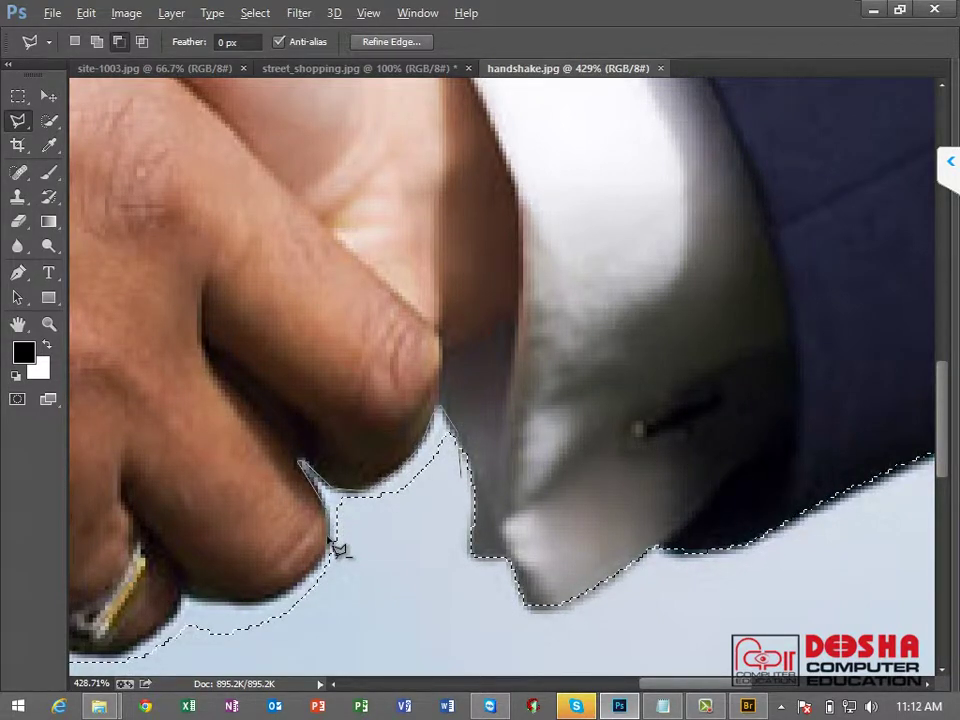
click(343, 578)
double_click(420, 565)
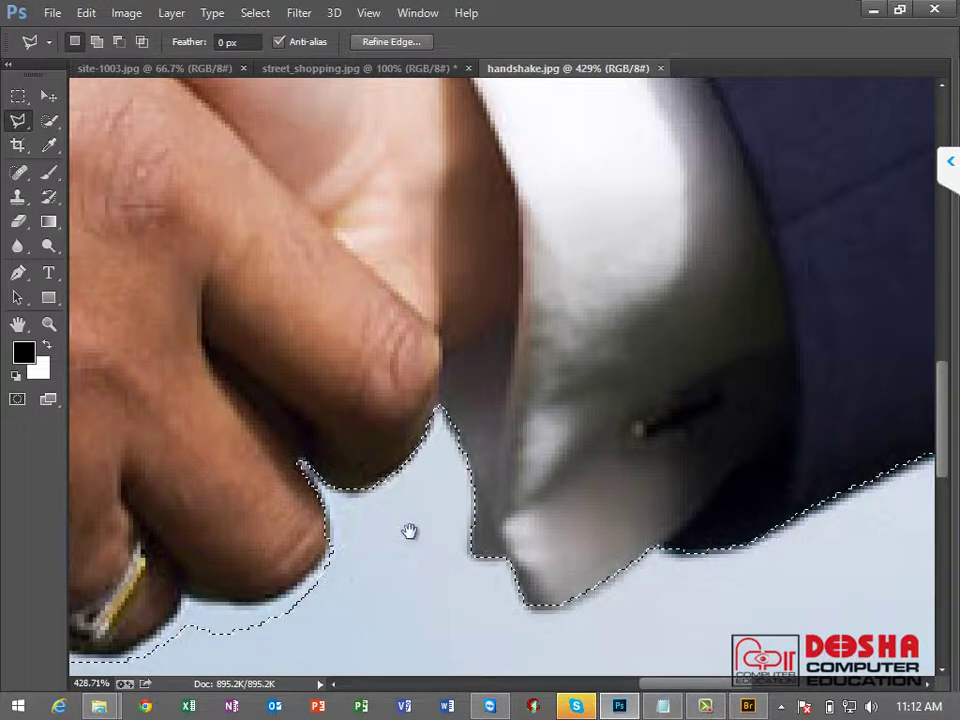
drag(407, 529, 527, 379)
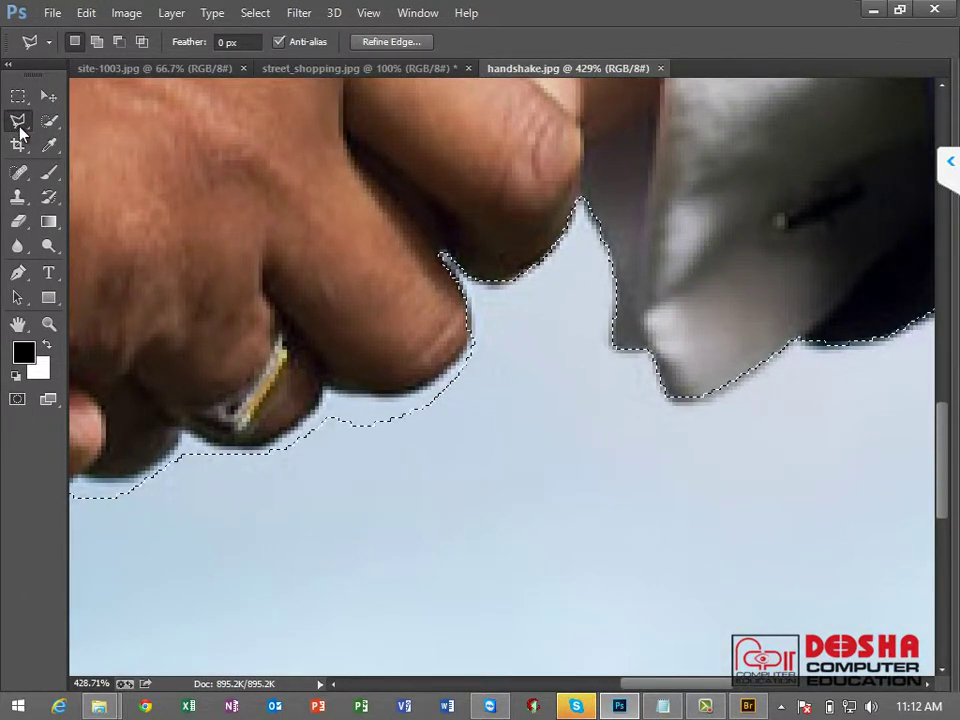
Step: With the freehand Lasso, trim the selection near the fingertip and the sky under the finger
right_click(18, 120)
click(90, 116)
drag(459, 296, 481, 343)
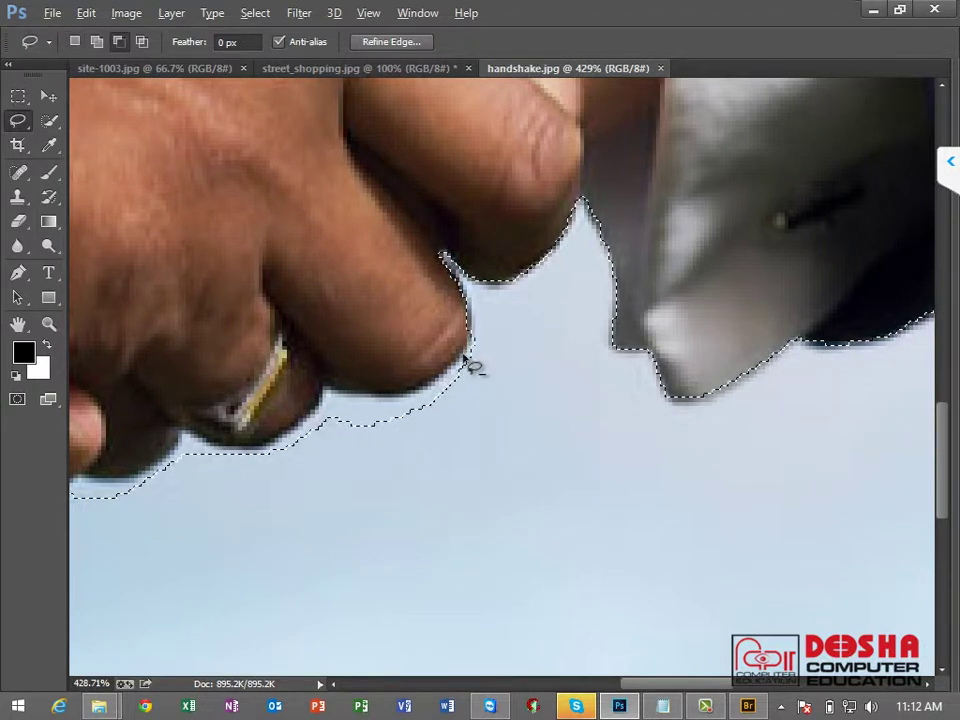
mouse_move(380, 440)
mouse_down()
mouse_move(514, 424)
mouse_move(461, 443)
mouse_up()
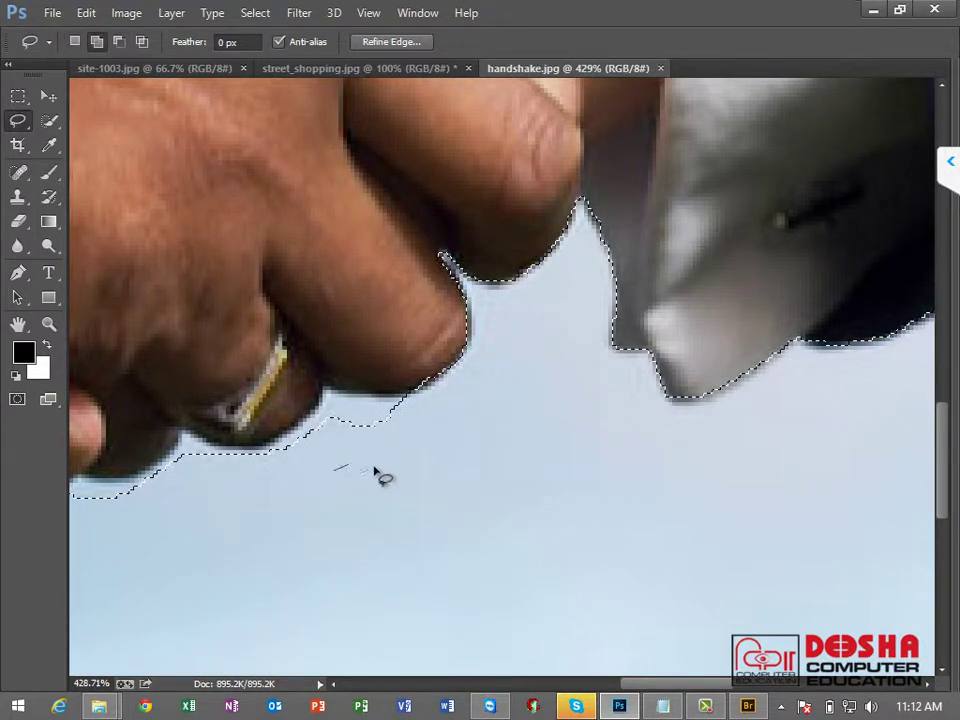
mouse_move(412, 450)
mouse_down()
mouse_move(506, 390)
mouse_move(430, 355)
mouse_up()
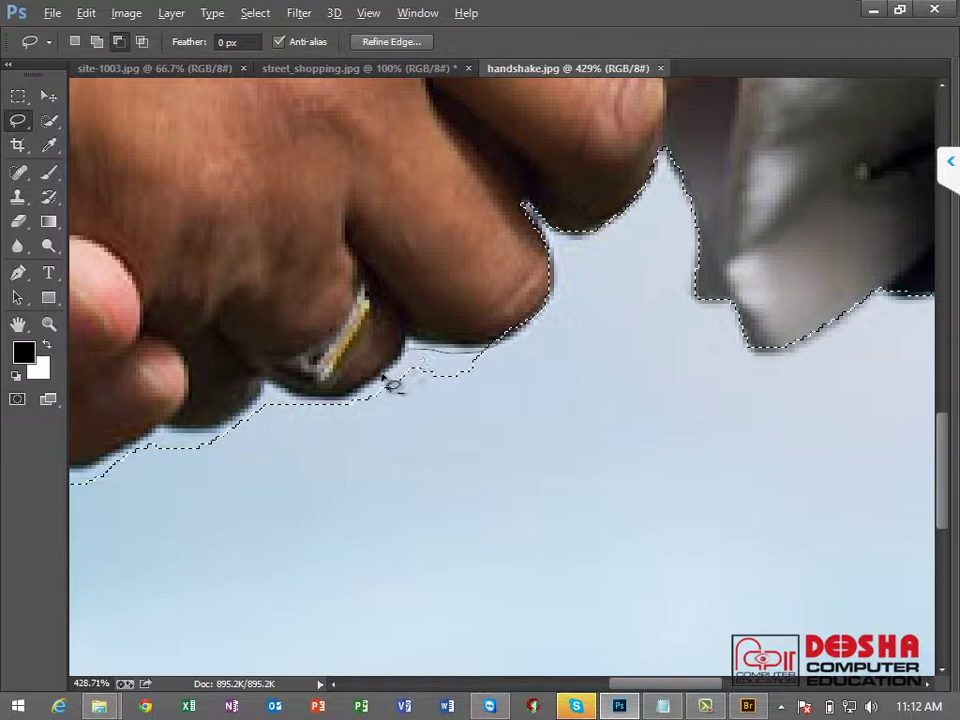
drag(392, 385, 492, 420)
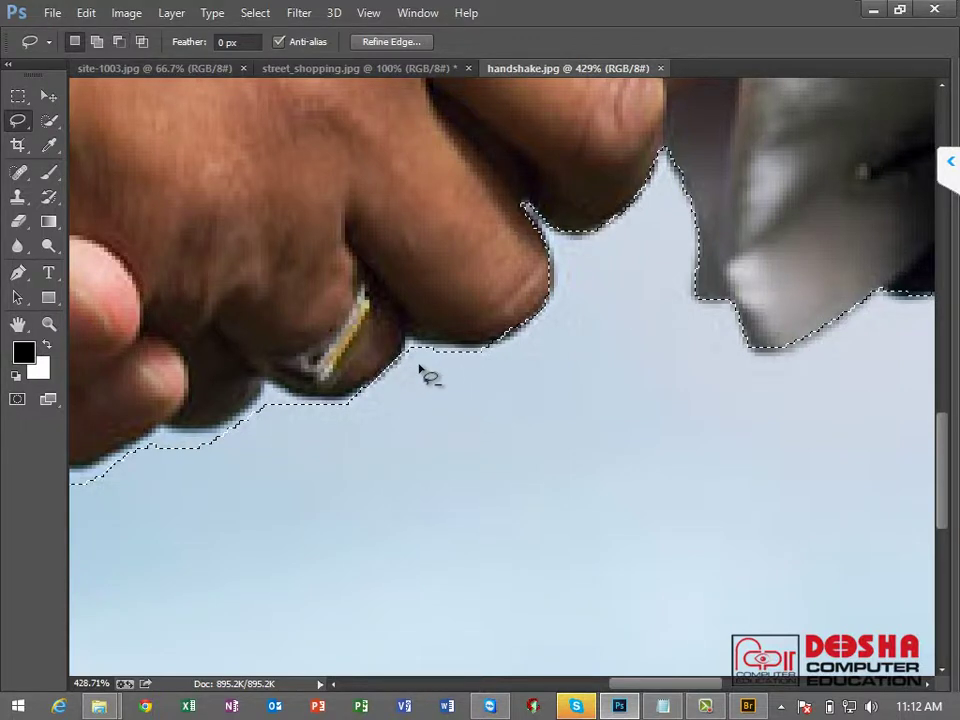
drag(408, 344, 440, 402)
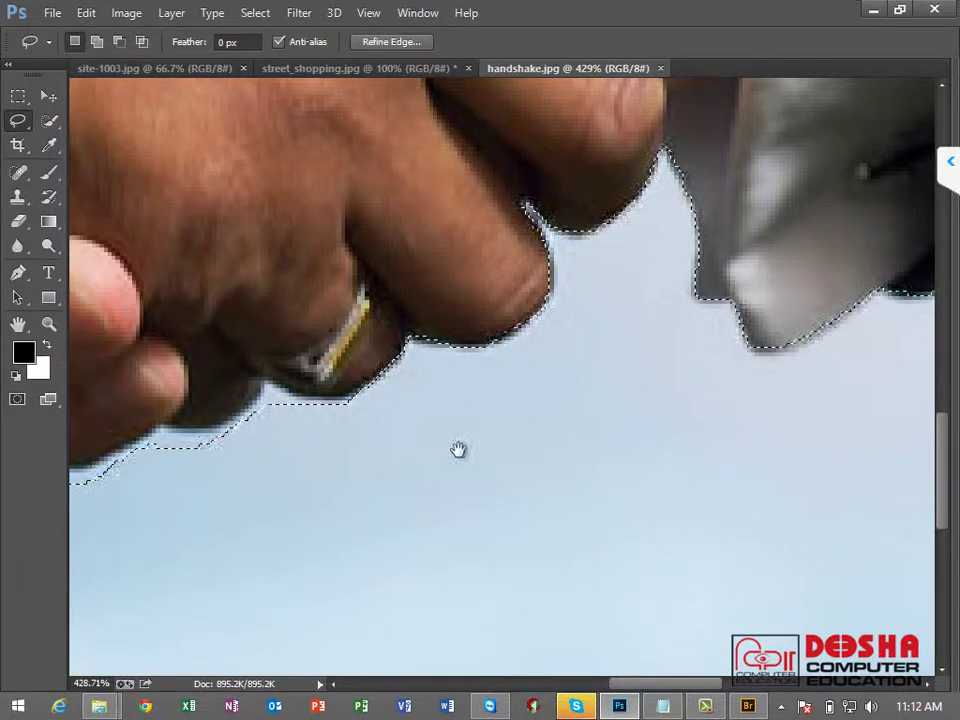
drag(456, 450, 580, 400)
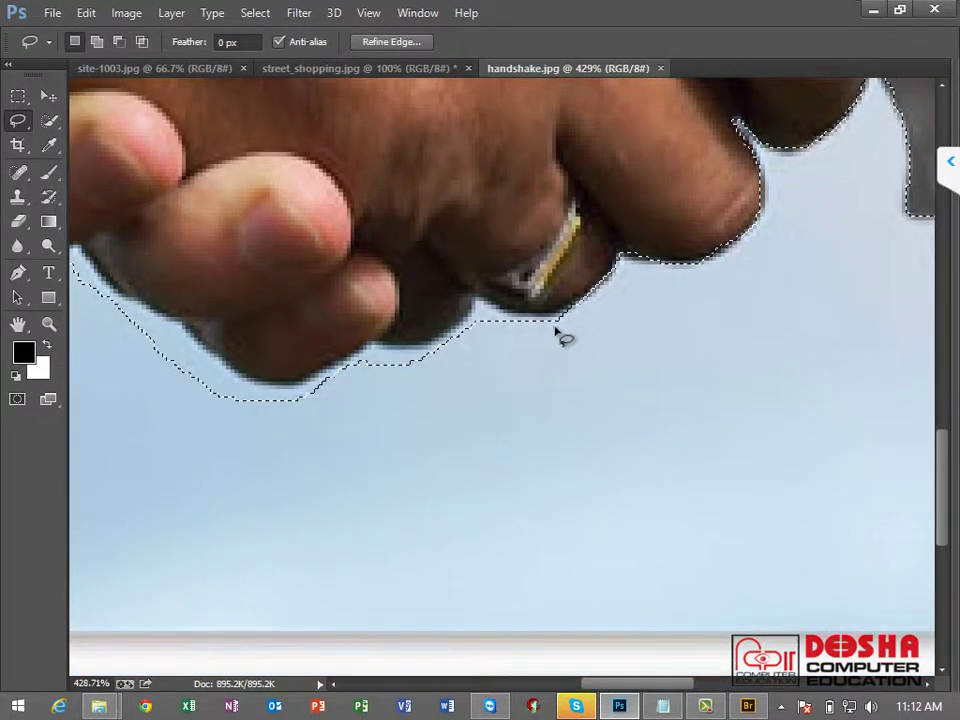
Step: Alt-subtract the sky under the ring and below the fist so the edge hugs the fist
key(alt)
mouse_move(540, 318)
mouse_down()
mouse_move(483, 306)
mouse_move(454, 336)
mouse_move(387, 343)
mouse_move(306, 394)
mouse_up()
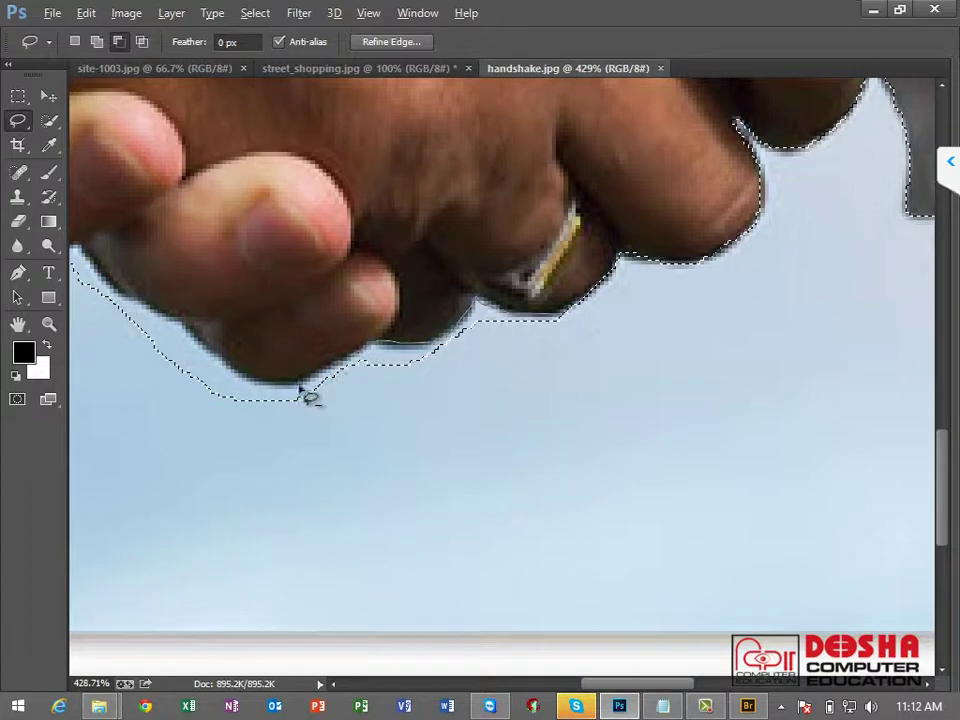
drag(307, 440, 454, 461)
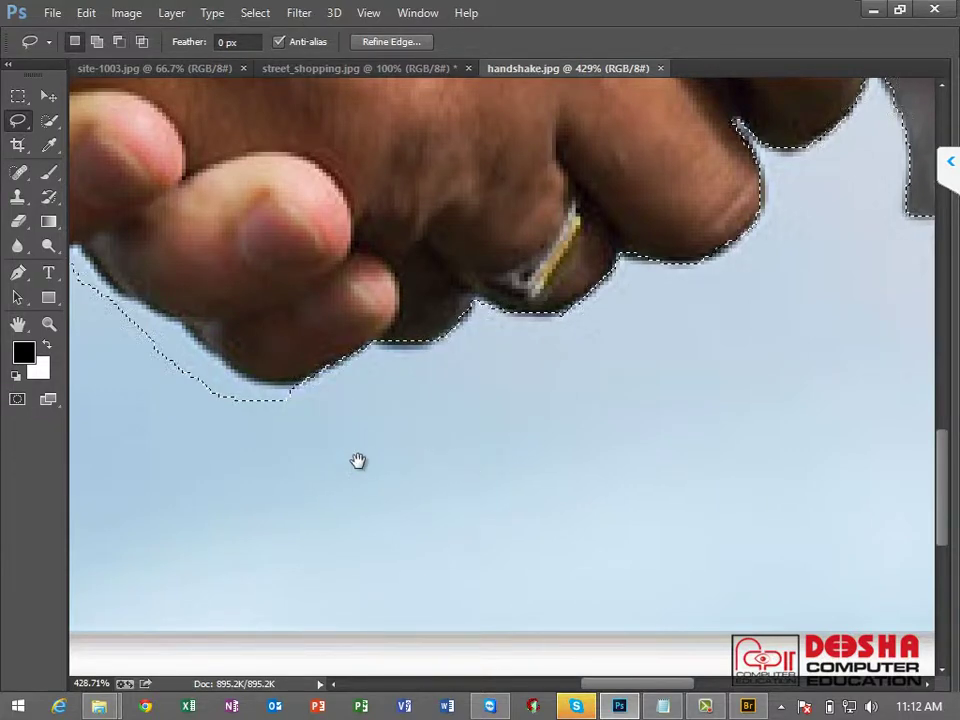
drag(358, 461, 673, 483)
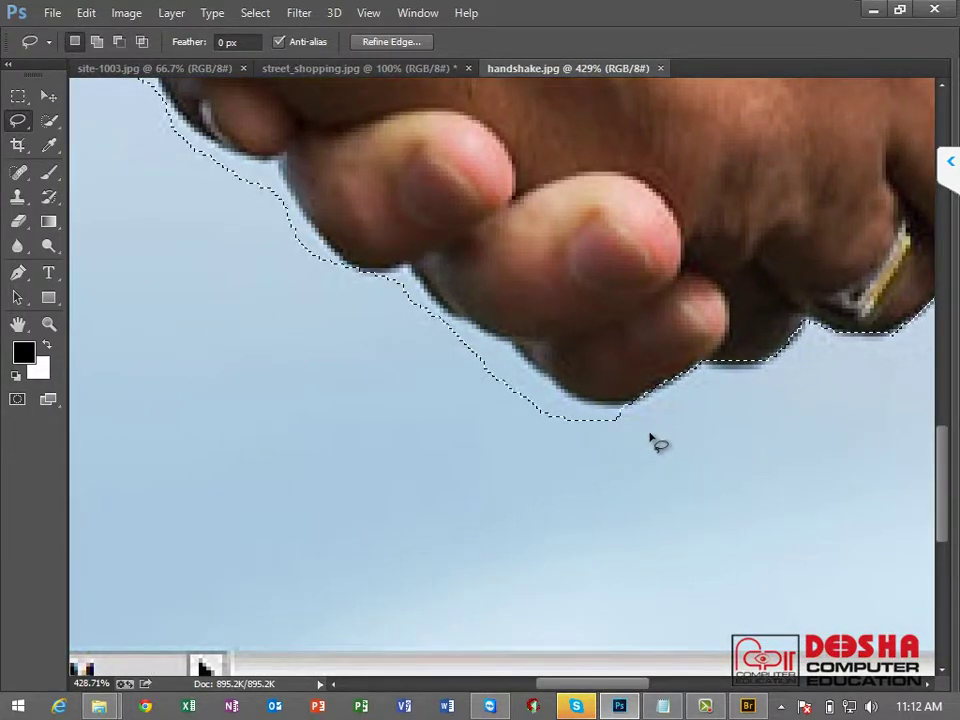
mouse_move(633, 410)
mouse_down()
mouse_move(579, 407)
mouse_move(525, 364)
mouse_up()
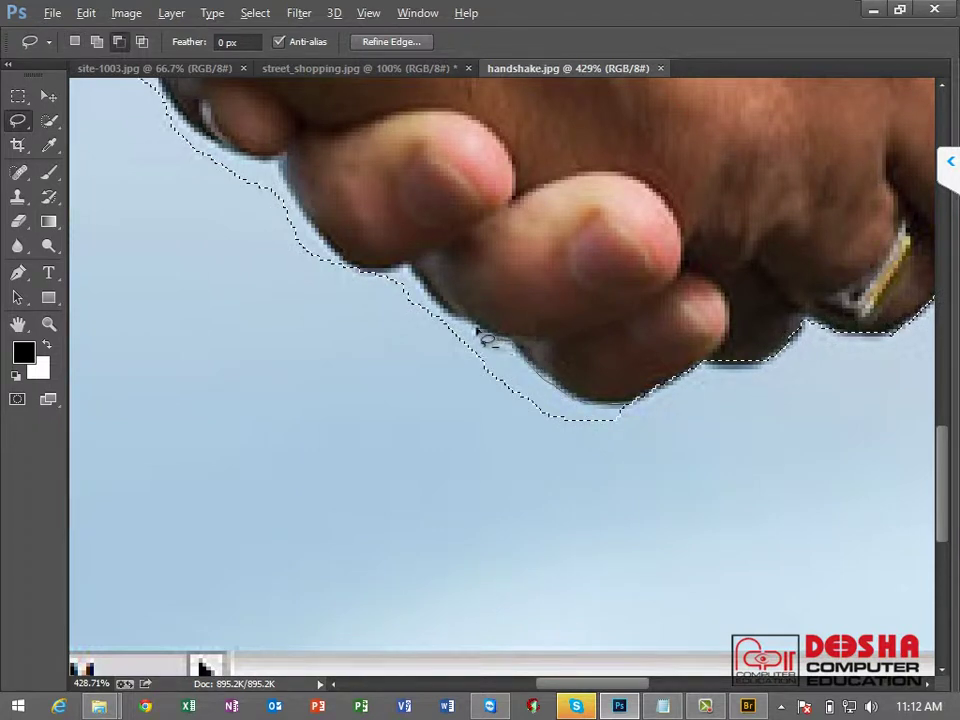
drag(476, 330, 449, 317)
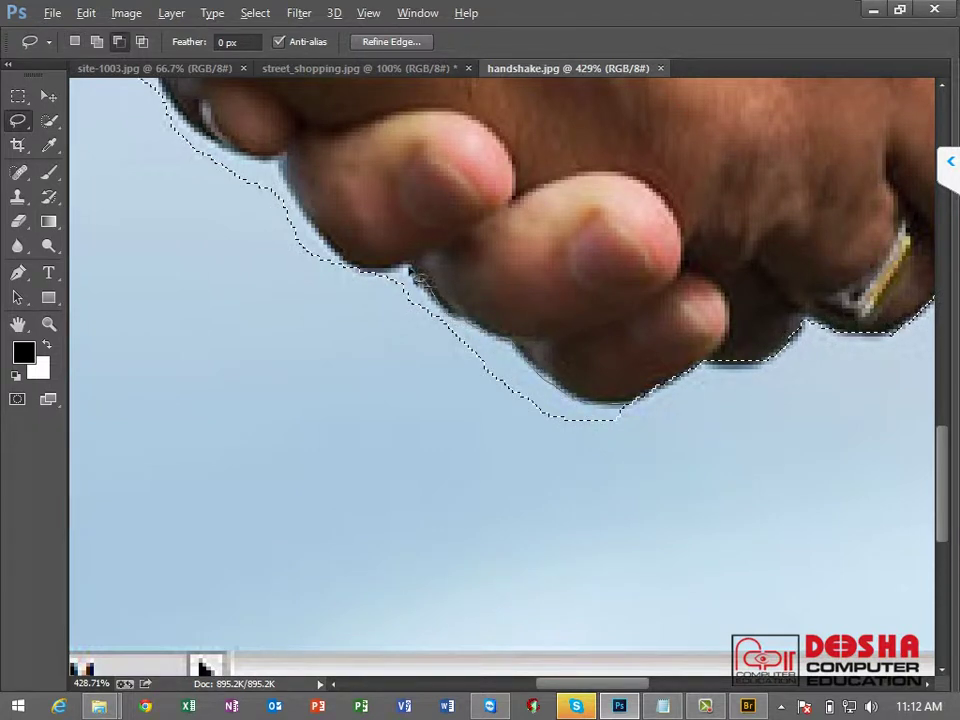
mouse_move(413, 274)
mouse_down()
mouse_move(414, 399)
mouse_move(611, 499)
mouse_move(671, 493)
mouse_move(666, 486)
mouse_up()
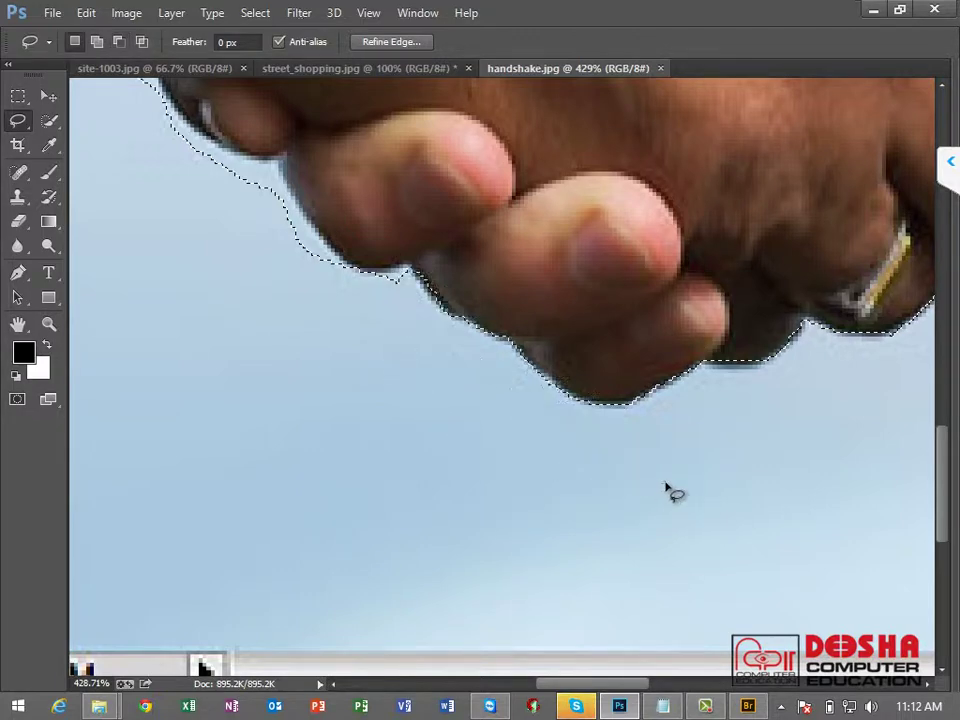
drag(525, 418, 634, 520)
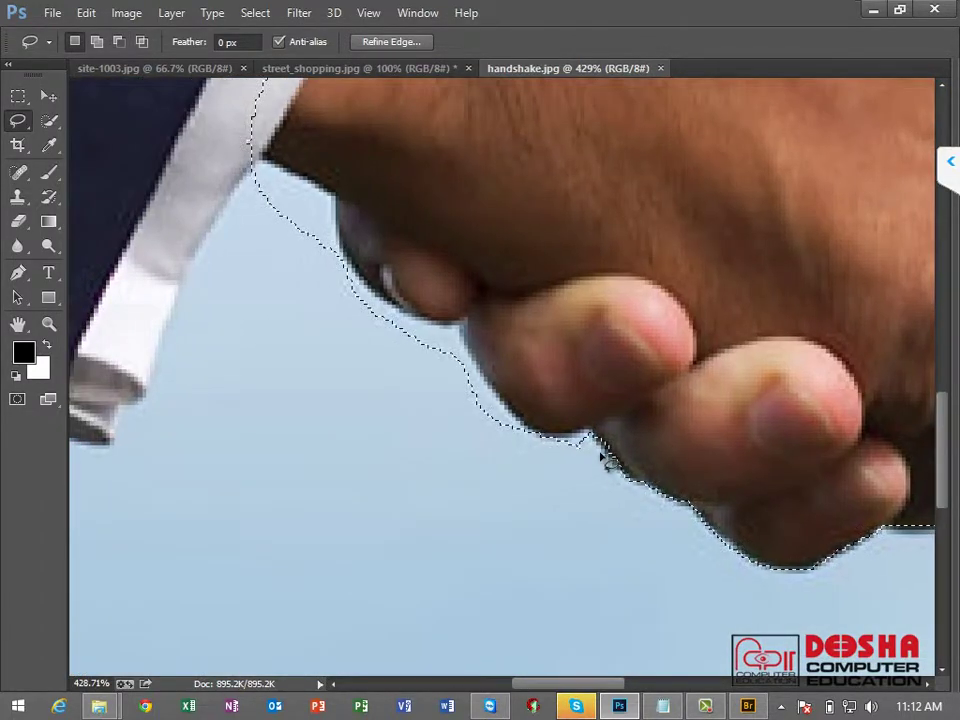
mouse_move(603, 457)
mouse_down()
mouse_move(583, 439)
mouse_move(513, 428)
mouse_move(488, 380)
mouse_up()
mouse_move(461, 325)
mouse_down()
mouse_move(493, 508)
mouse_move(534, 535)
mouse_up()
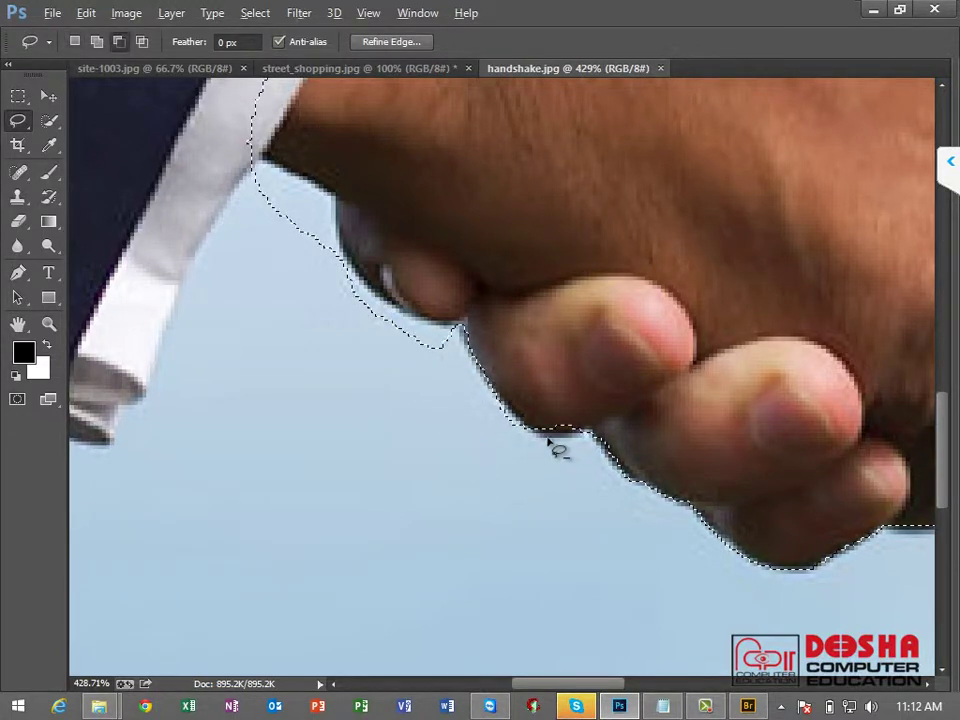
Step: Trim the remaining background along the finger edge and the skin under the chin
key(alt)
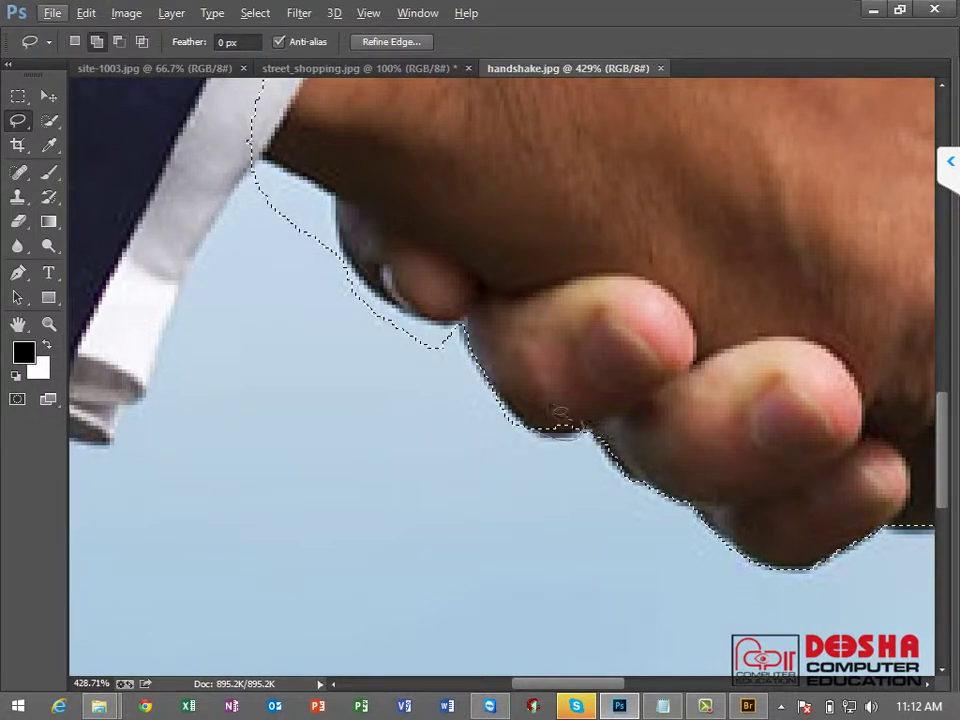
key(alt)
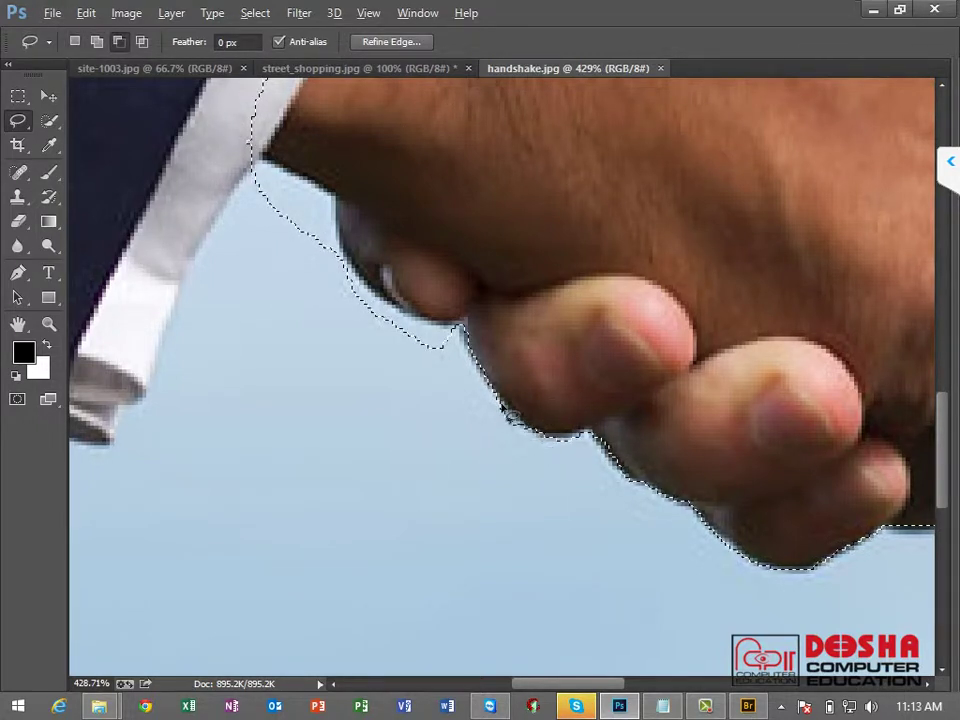
drag(468, 368, 488, 417)
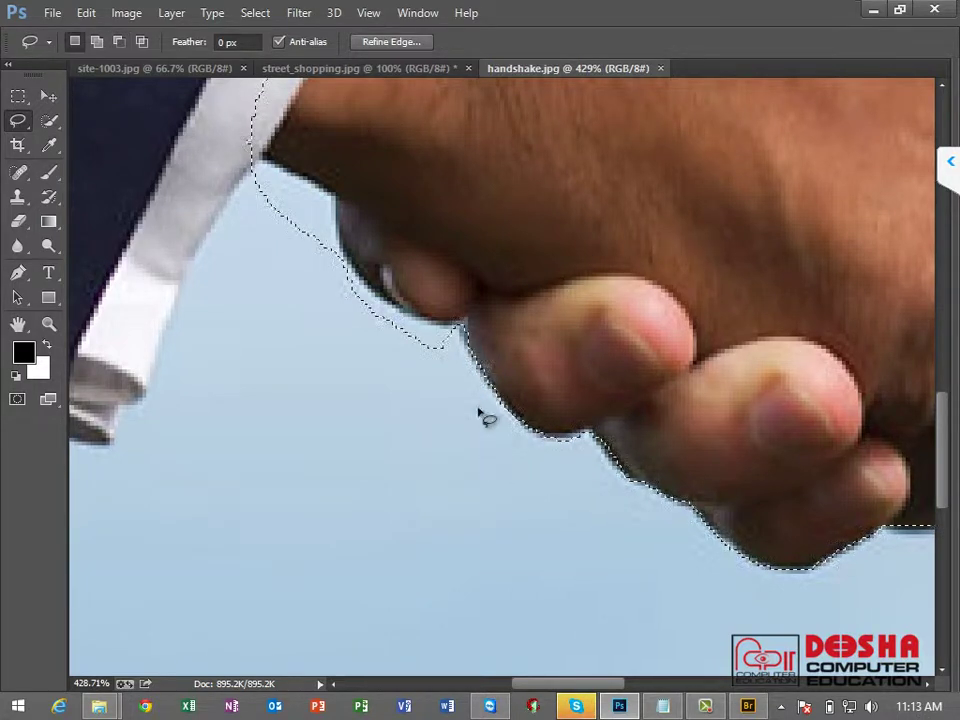
key(alt)
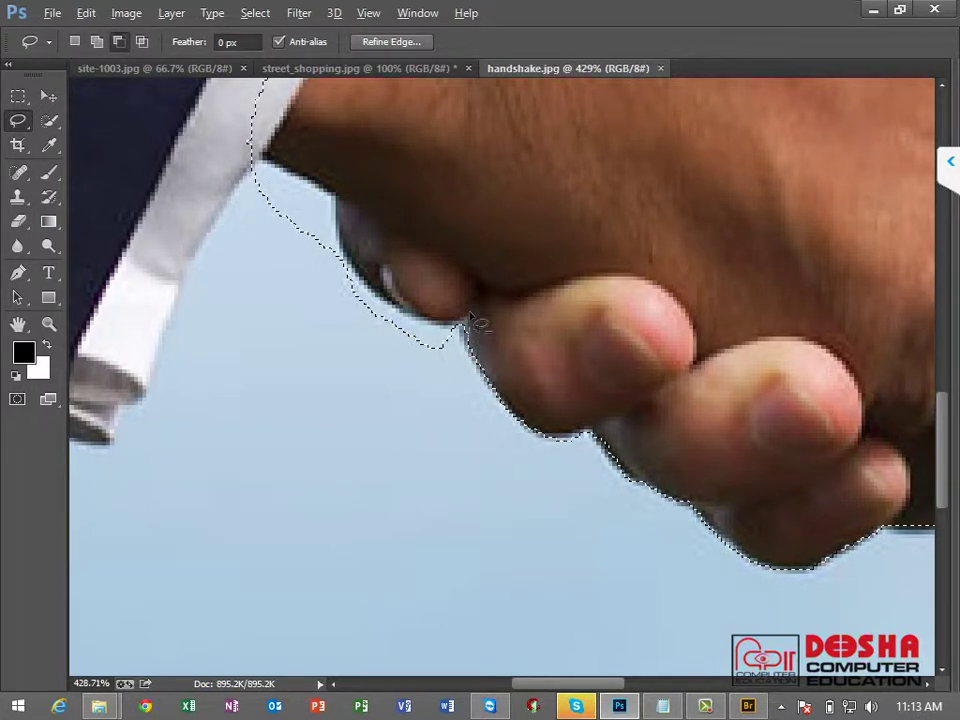
drag(460, 325, 385, 312)
mouse_move(330, 200)
mouse_down()
mouse_move(292, 375)
mouse_move(380, 558)
mouse_up()
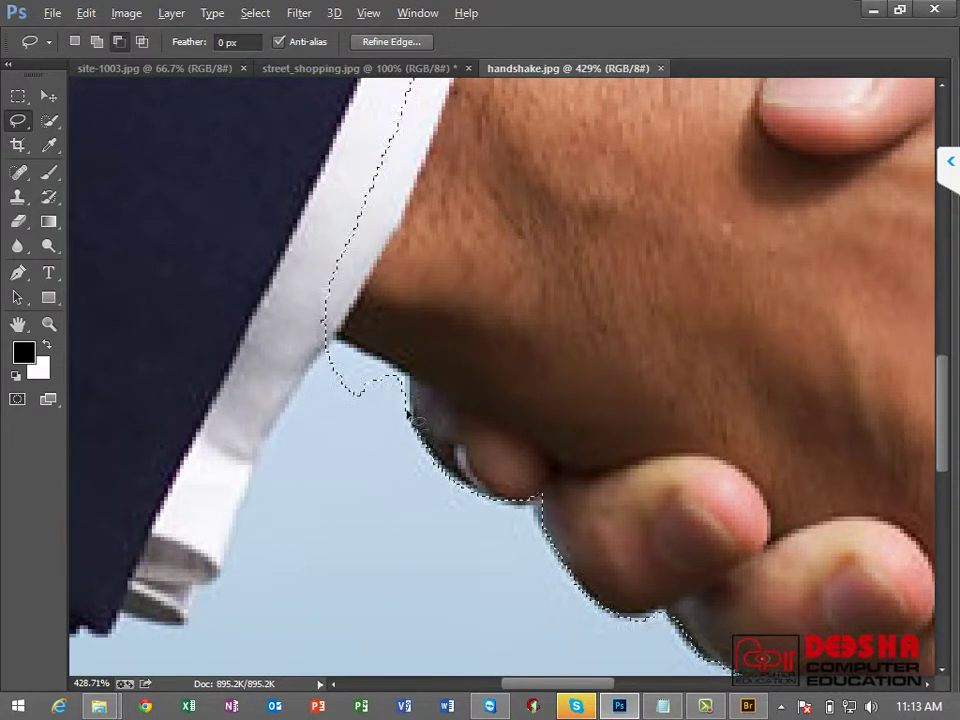
drag(385, 375, 332, 467)
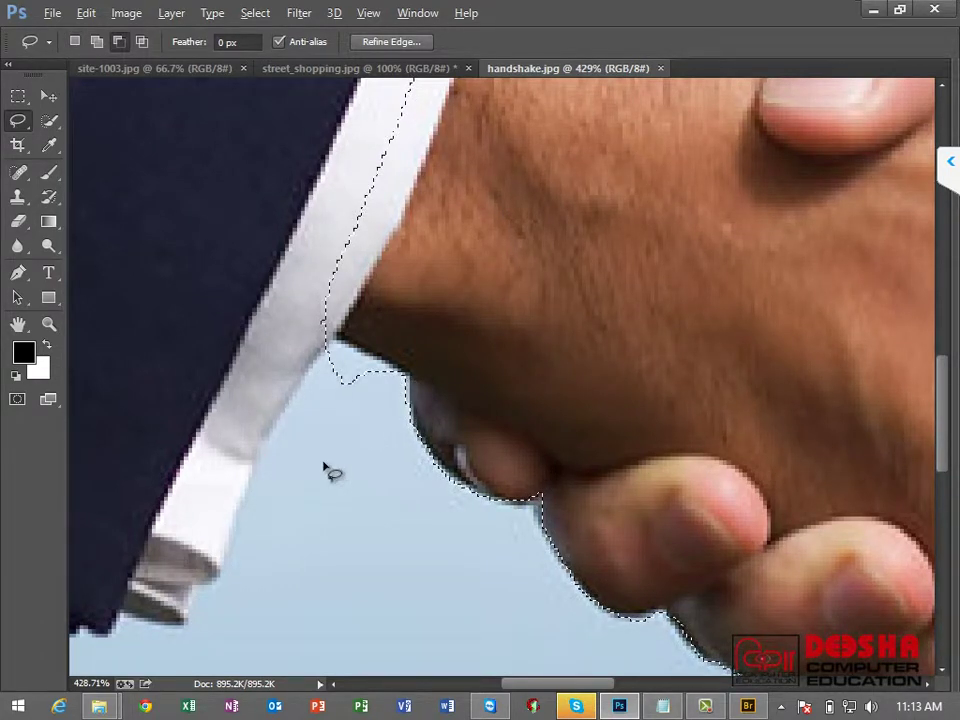
drag(20, 124, 57, 140)
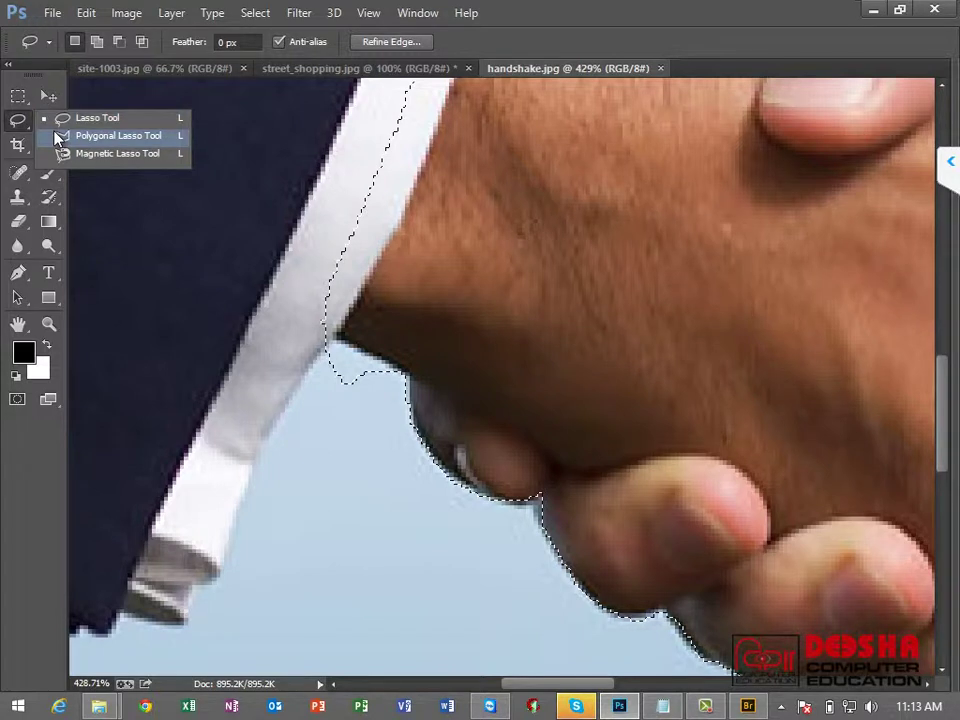
Step: With the Polygonal Lasso in add mode, trace down the left cuff, sleeve and jacket's lower edge
click(57, 140)
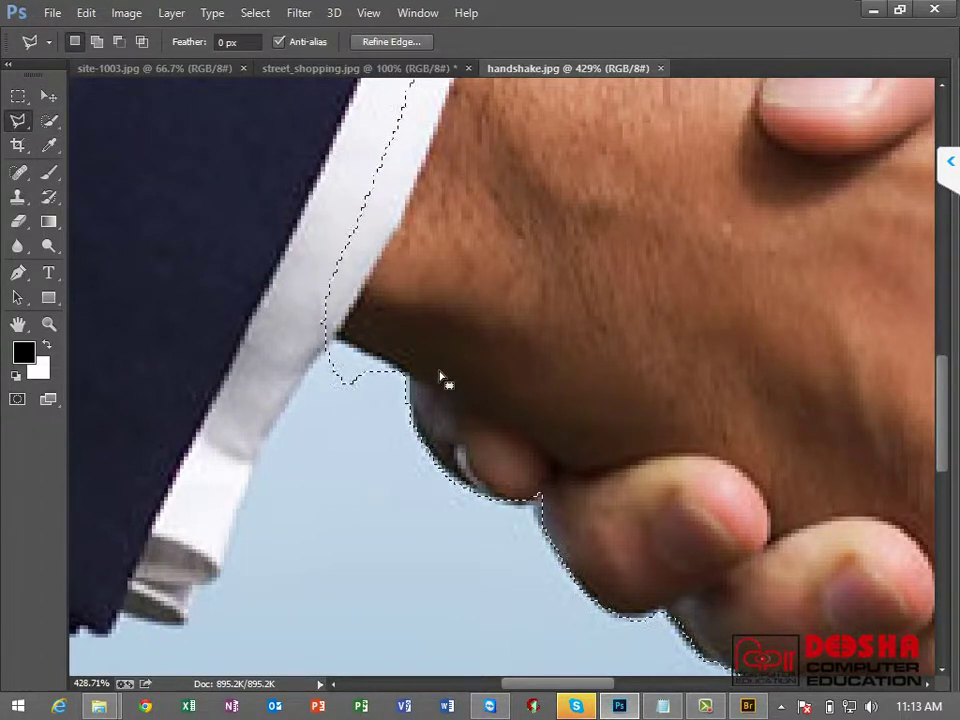
key(shift)
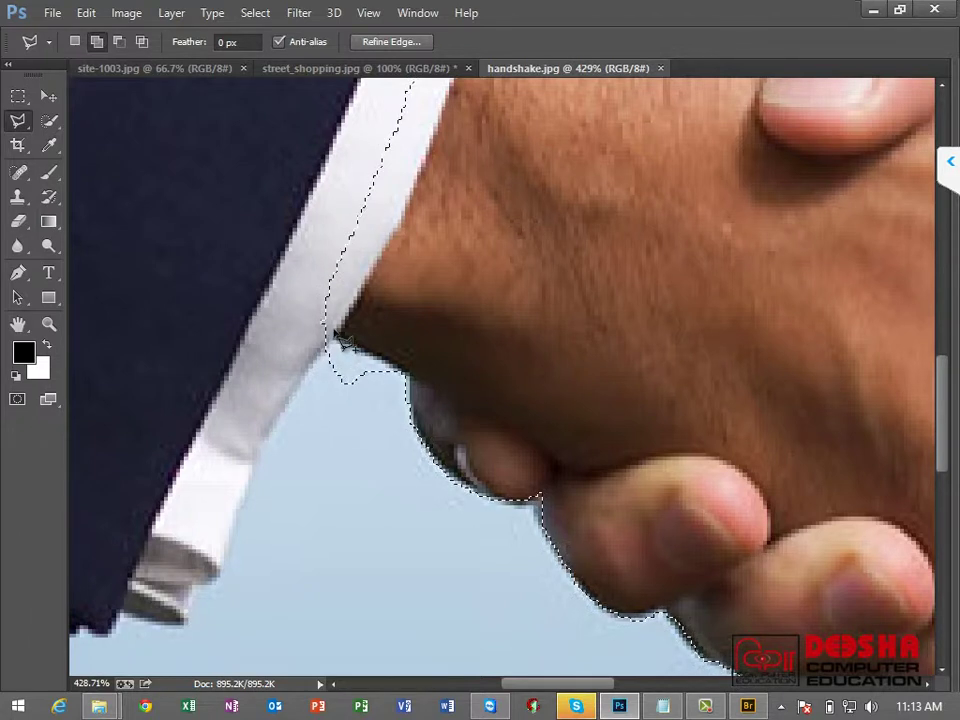
click(334, 338)
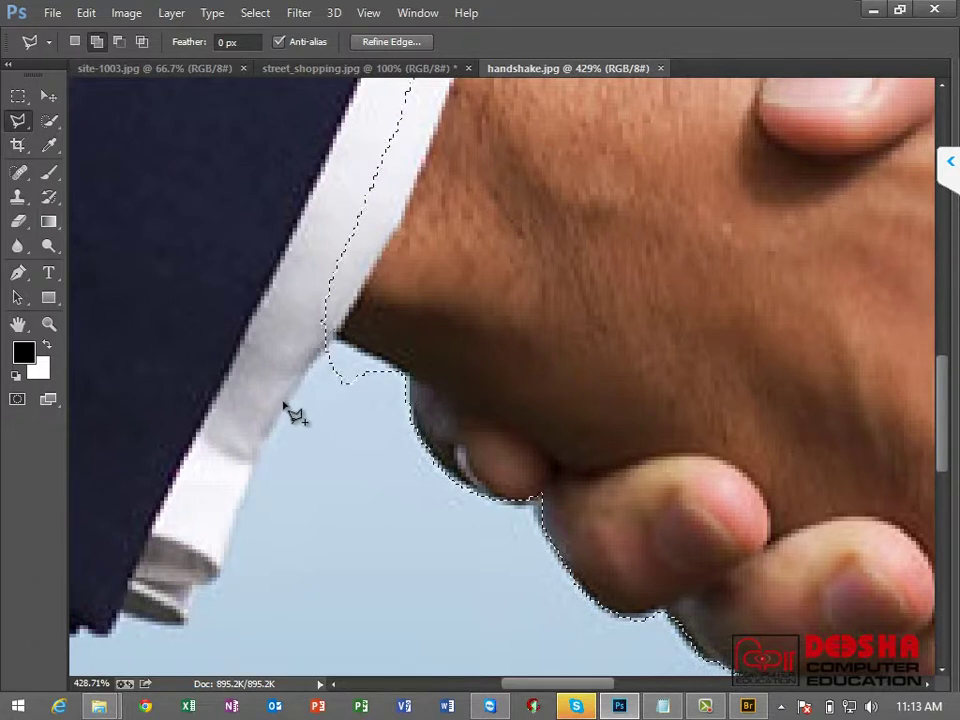
click(250, 472)
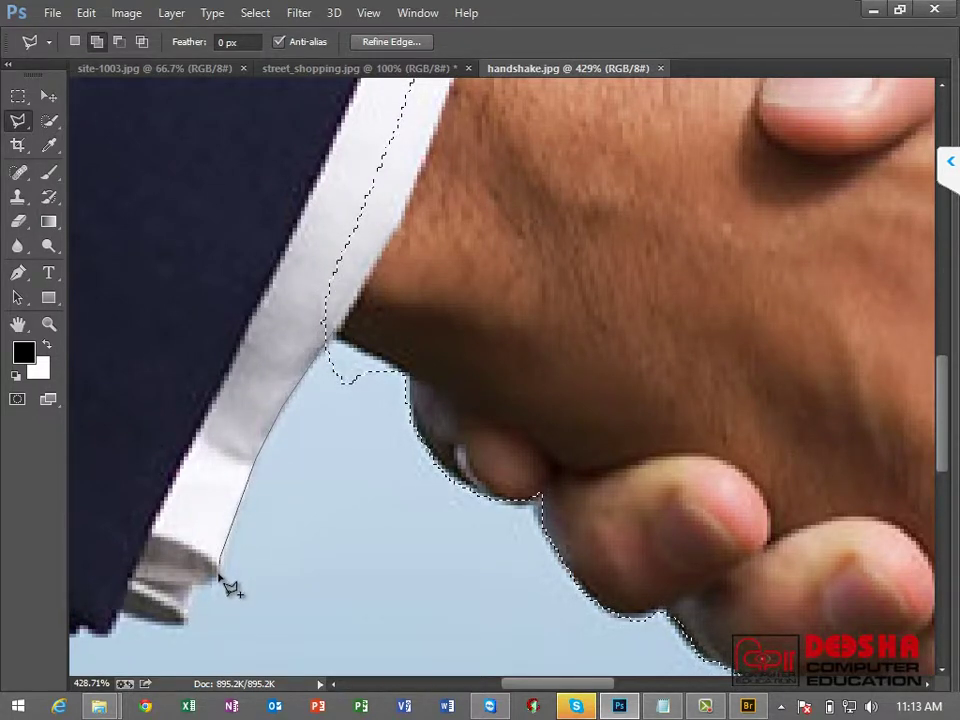
click(220, 576)
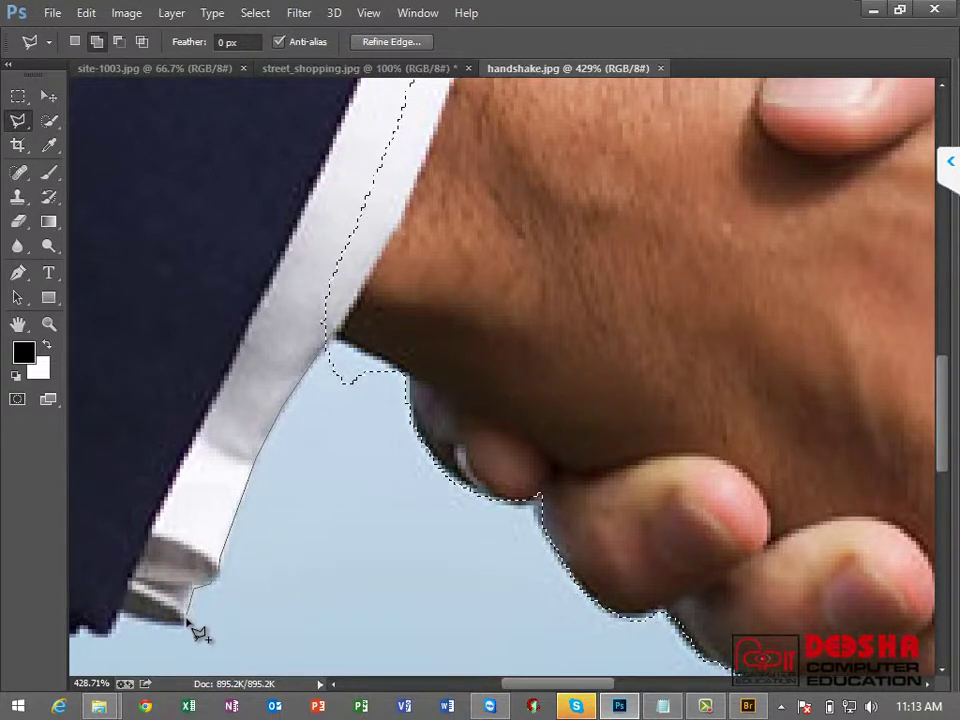
click(185, 620)
drag(112, 630, 230, 628)
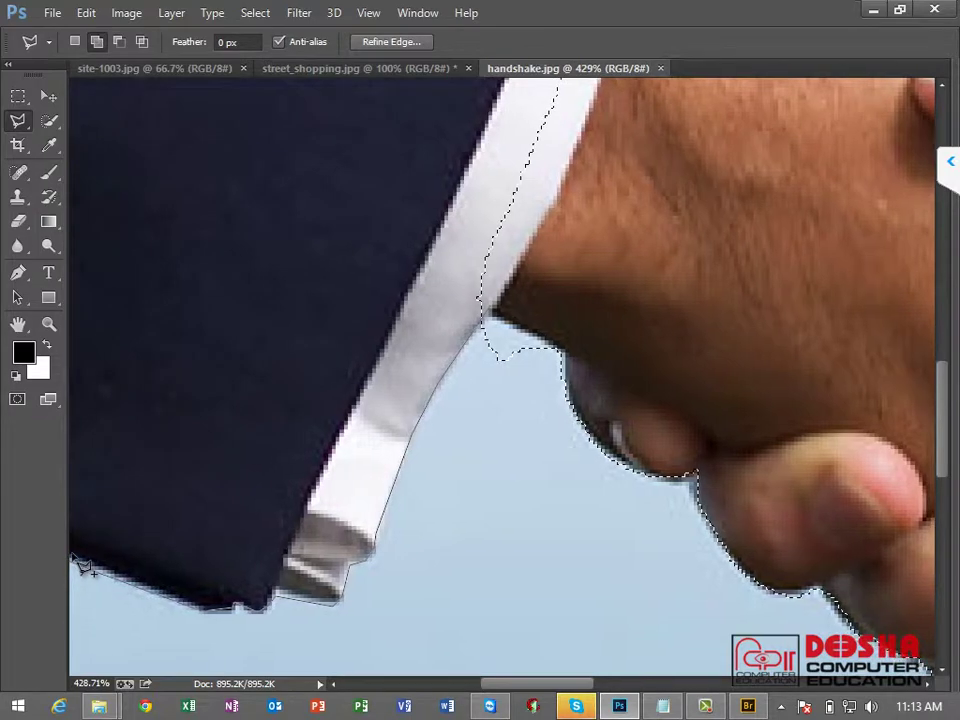
drag(148, 506, 735, 392)
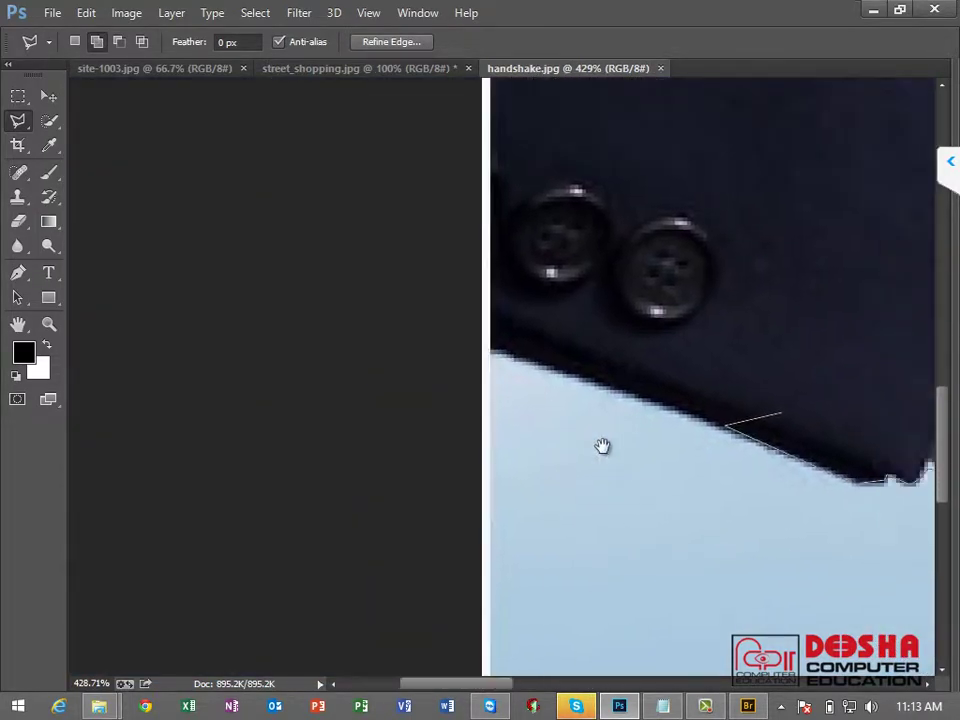
drag(602, 445, 353, 497)
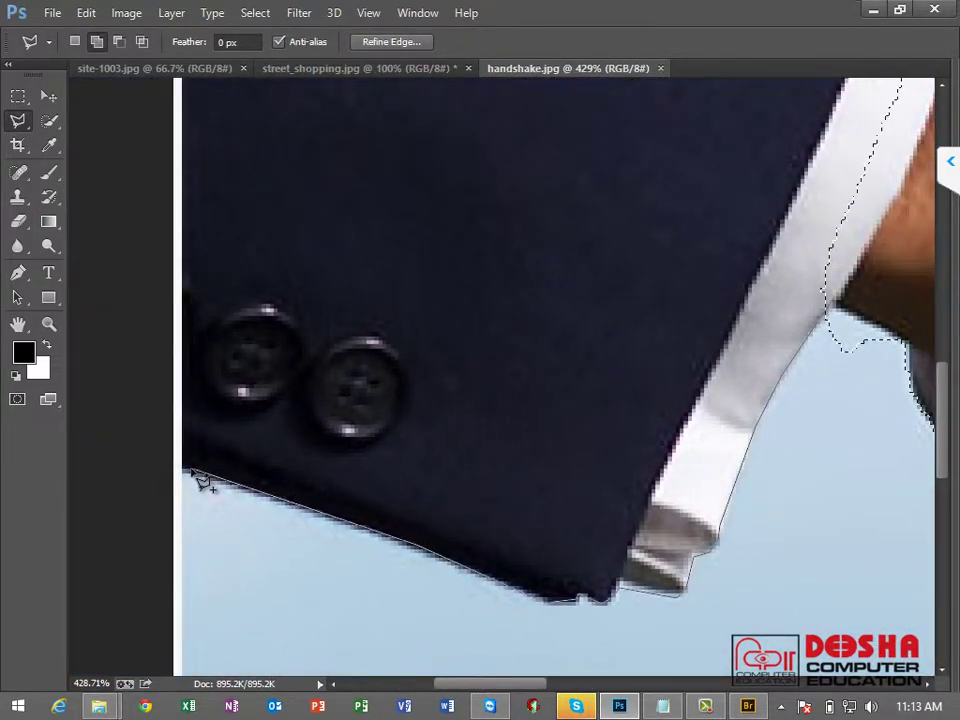
click(185, 467)
click(184, 240)
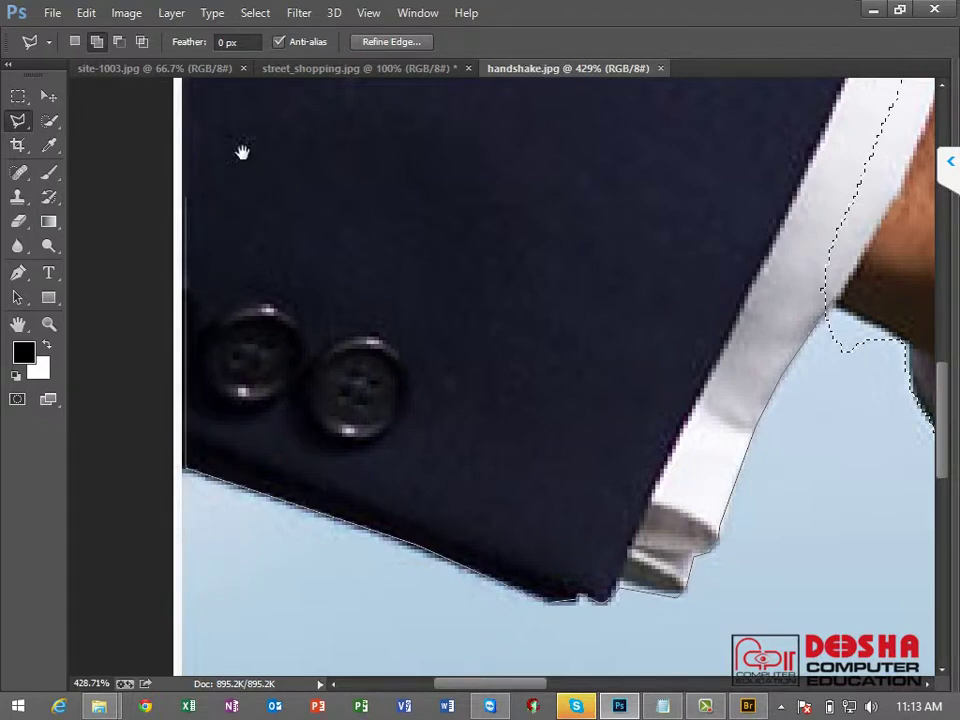
Step: Finish the sleeve outline along the jacket top back to the cuff corner, then view the whole photo
scroll(231, 440, up, 5)
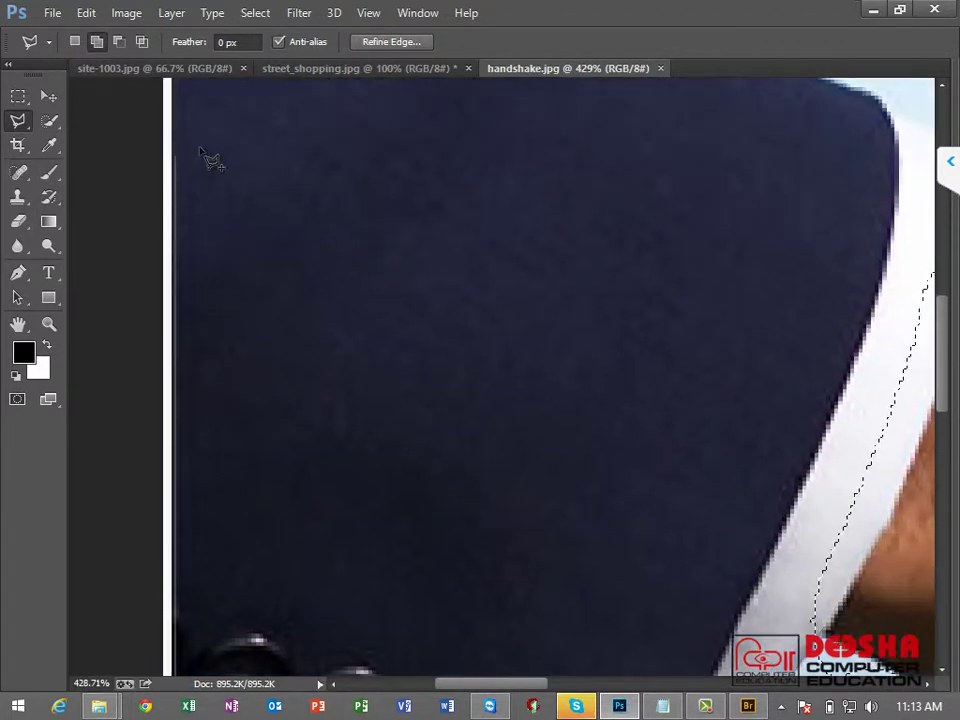
drag(236, 347, 222, 636)
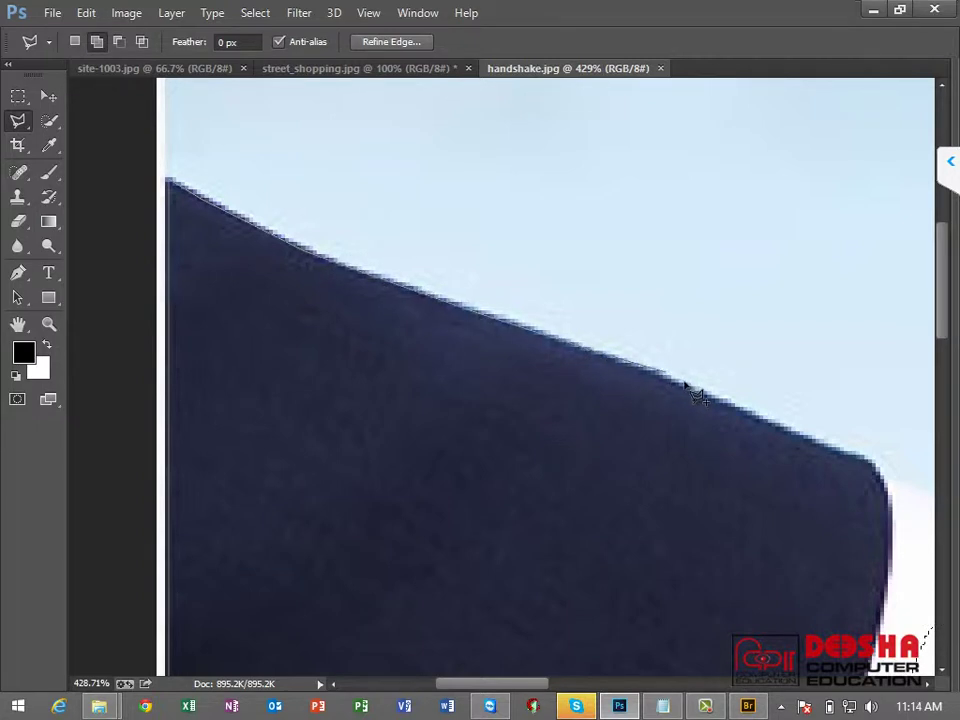
drag(800, 432, 400, 265)
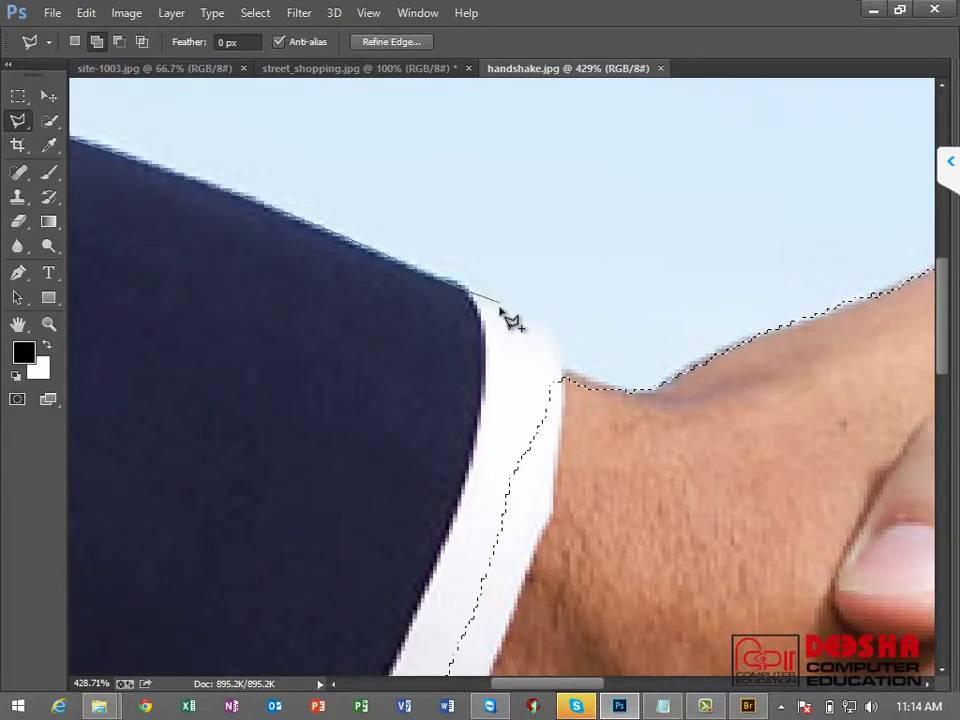
click(555, 336)
drag(574, 495, 584, 192)
mouse_move(560, 690)
mouse_down()
mouse_move(522, 441)
mouse_move(552, 321)
mouse_up()
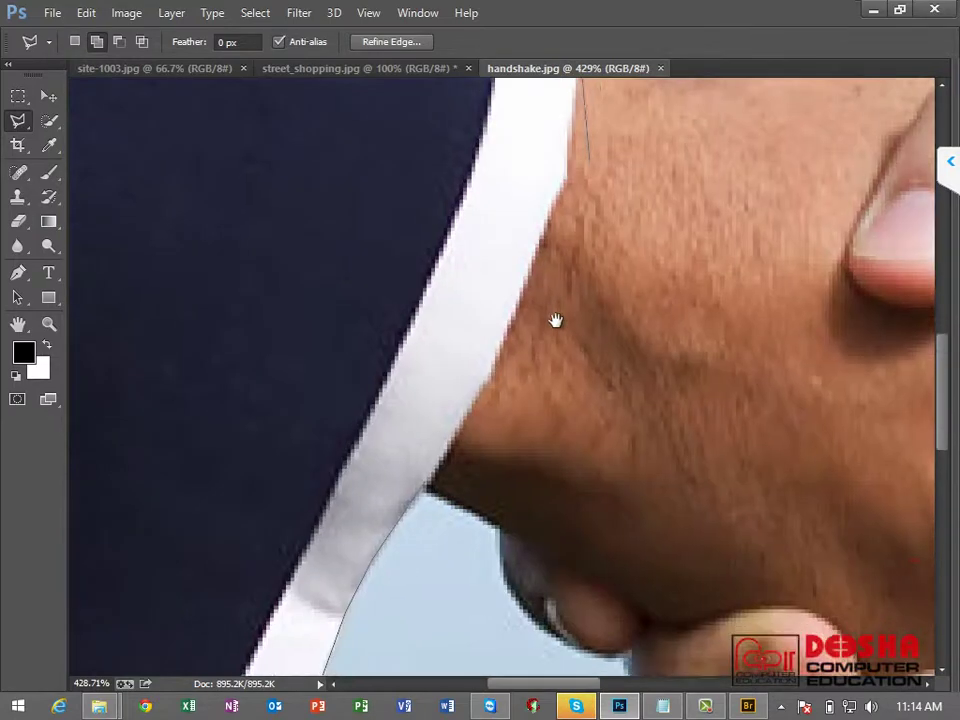
drag(540, 480, 518, 385)
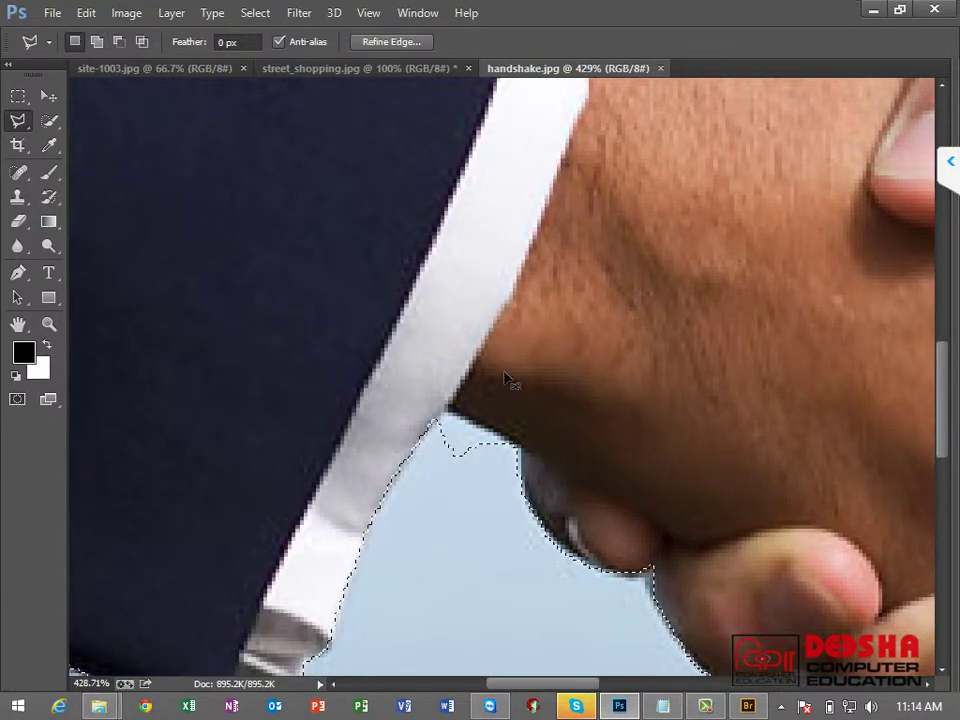
key(Escape)
scroll(507, 378, down, 2)
scroll(507, 378, down, 2)
scroll(510, 379, down, 1)
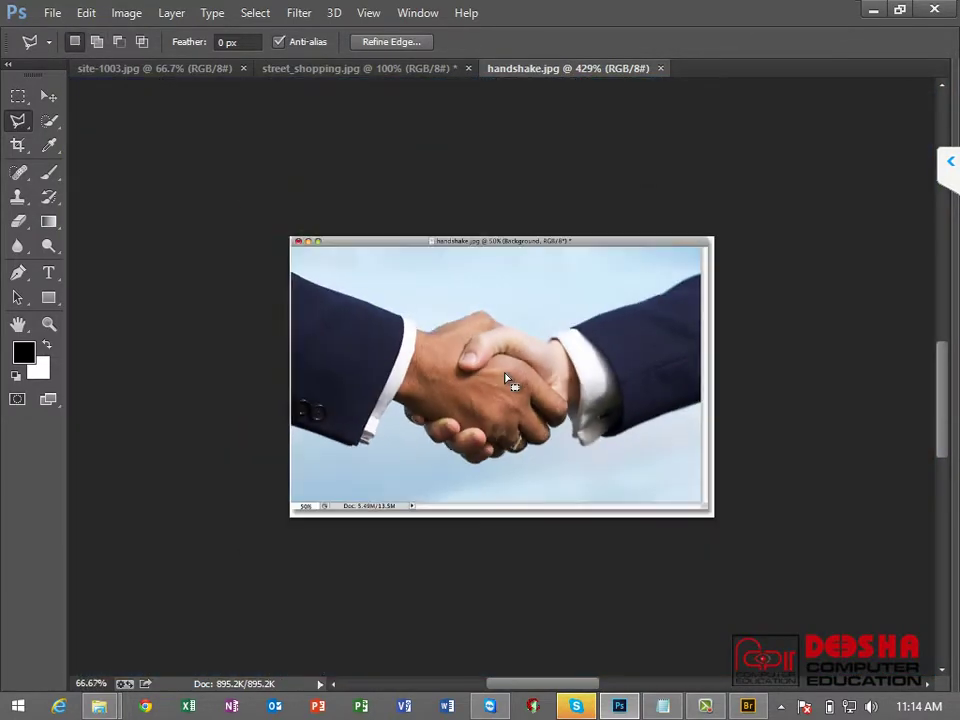
key(Return)
scroll(476, 374, up, 1)
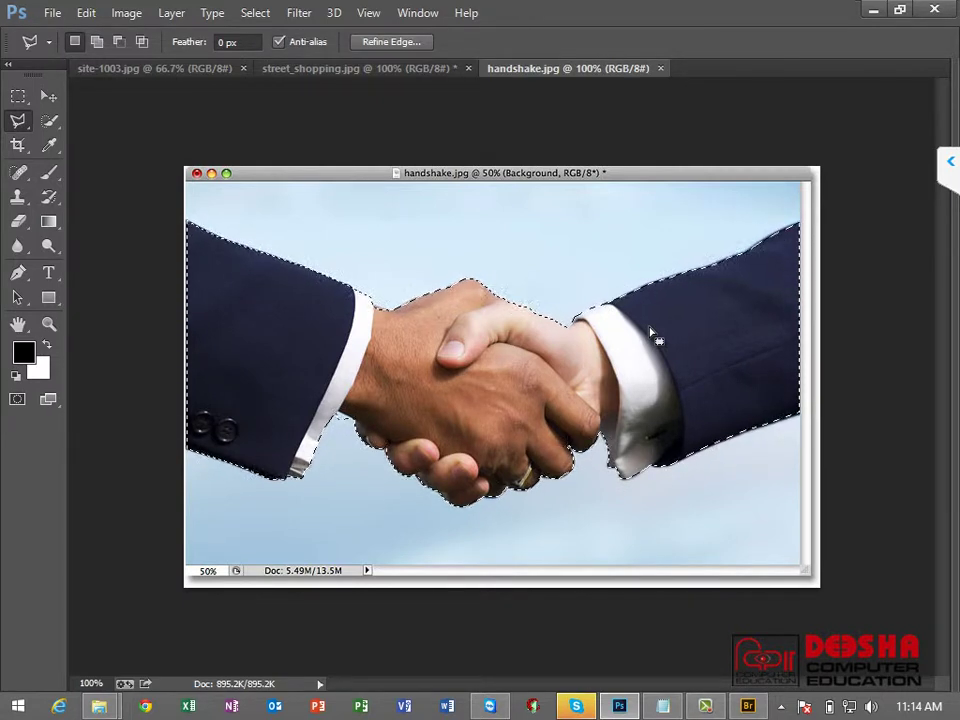
Step: Save the hands-and-sleeves selection as a new alpha channel named handshakeSelection1
click(258, 13)
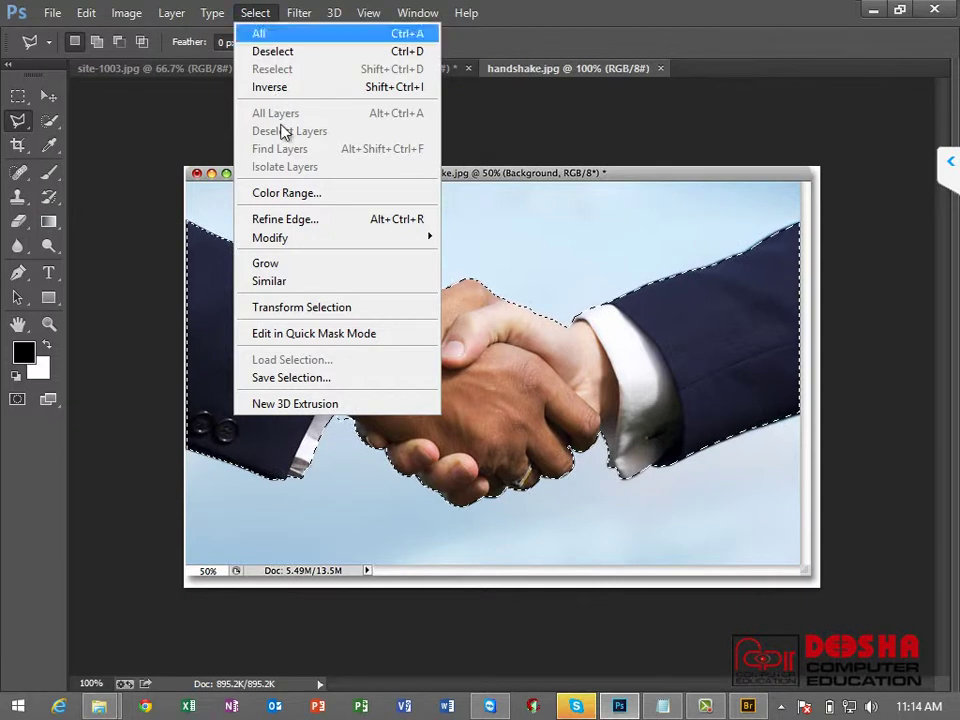
click(321, 379)
text(handshakeSelection1)
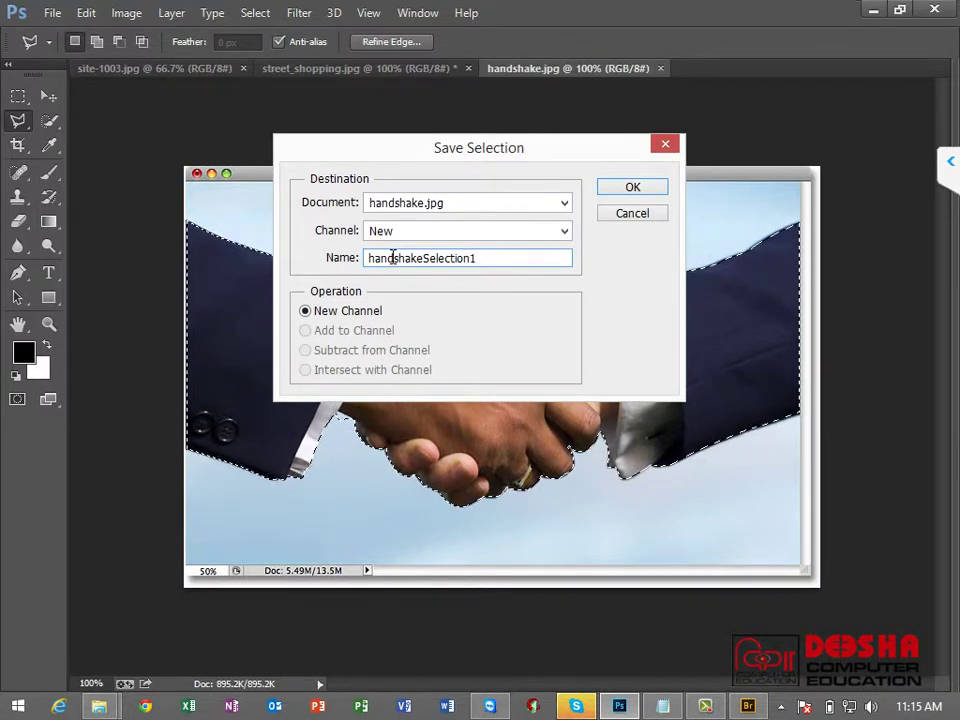
click(647, 191)
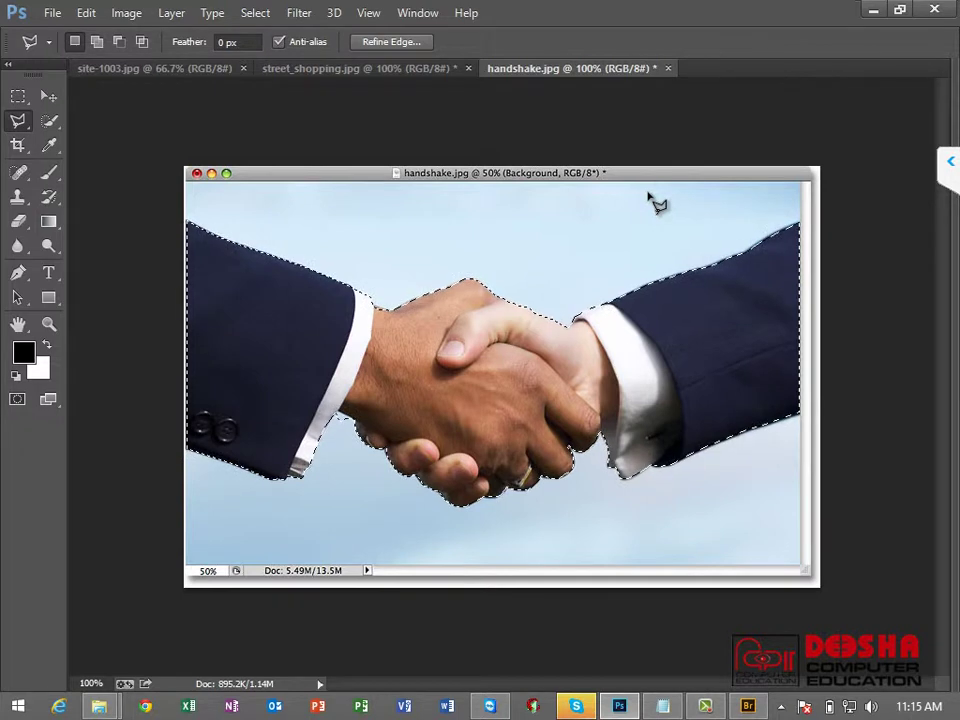
Step: Deselect, save the image as handshake.psd with alpha channels, and close the document
key(ctrl+d)
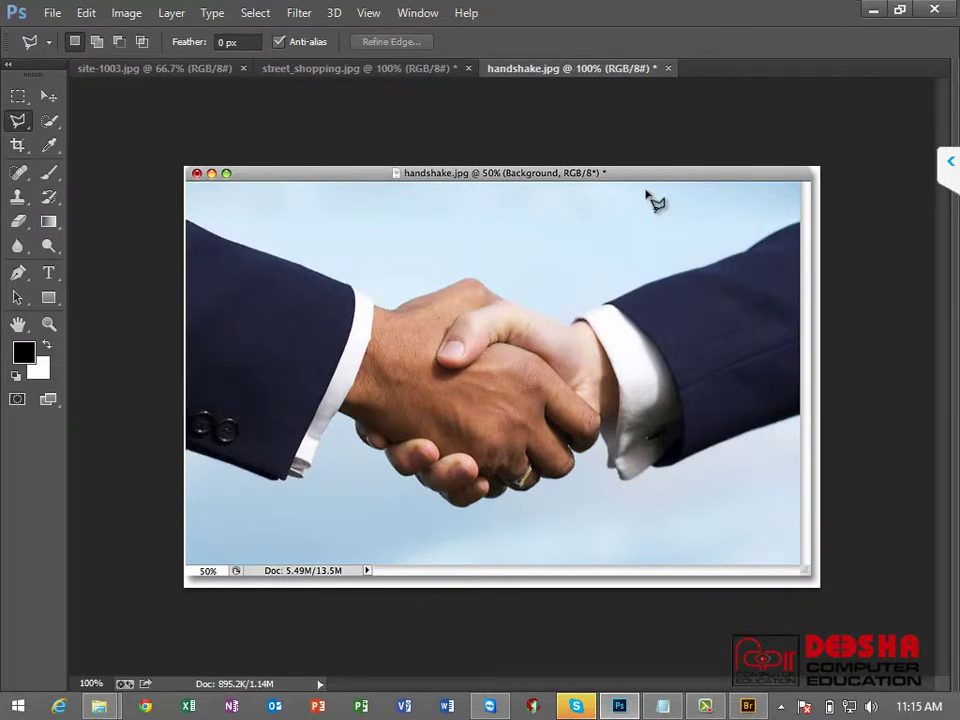
key(ctrl+shift+s)
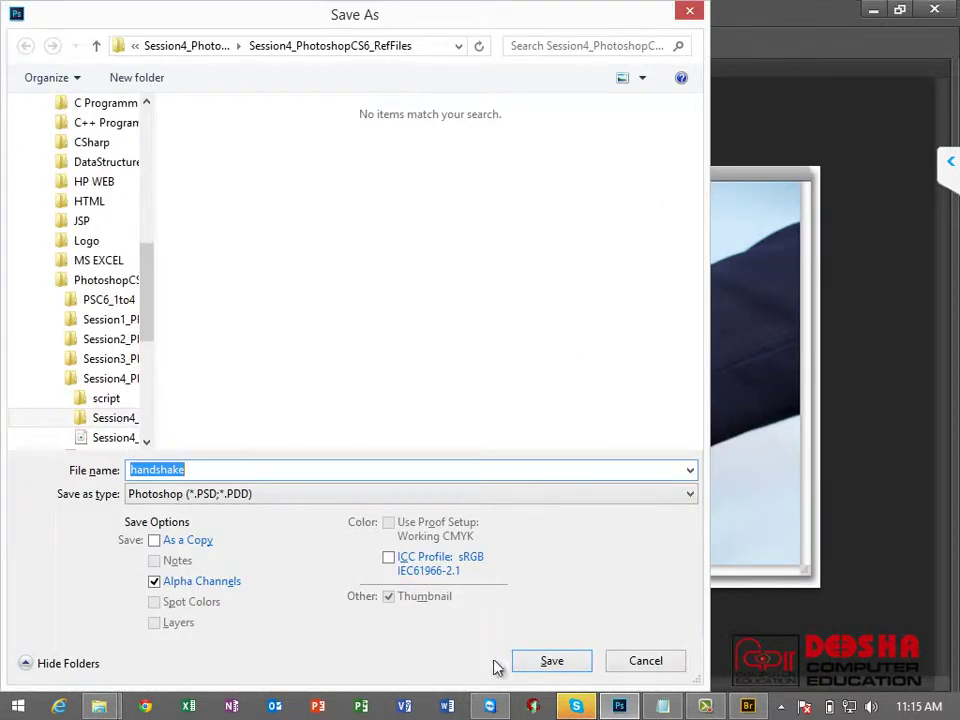
click(536, 668)
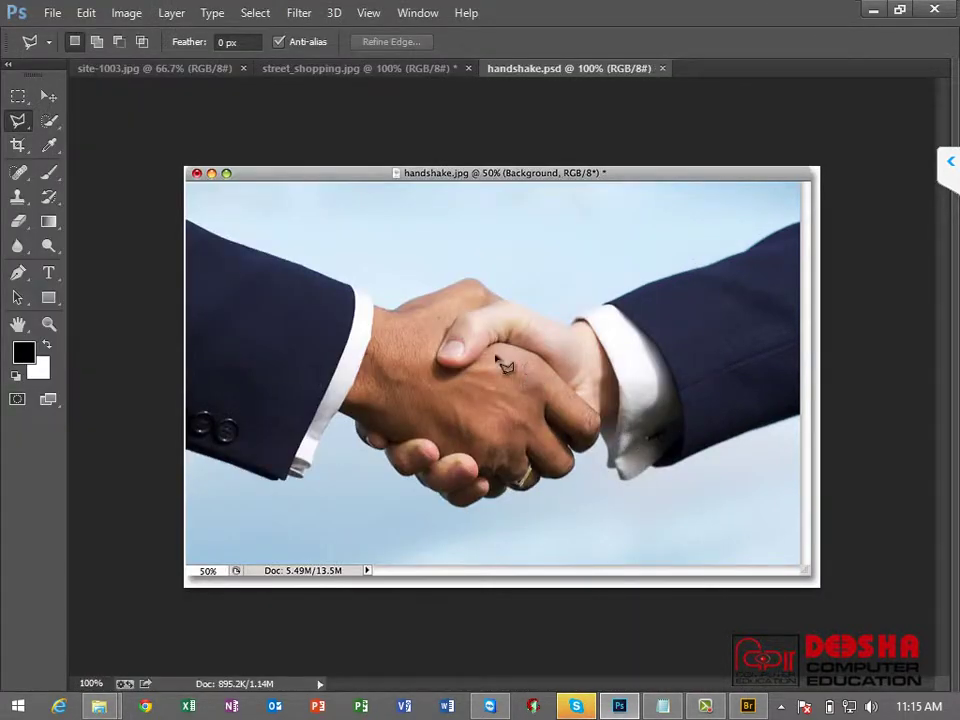
click(661, 68)
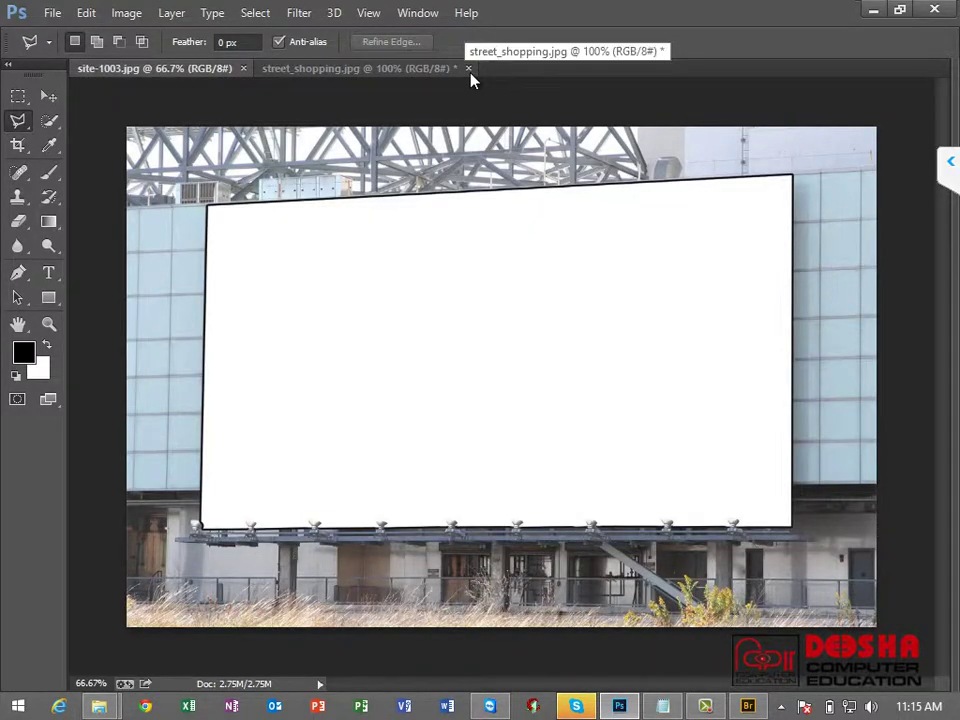
Step: Open the handshake photo from the Session4_PhotoshopCS6_RefFiles folder
key(ctrl+o)
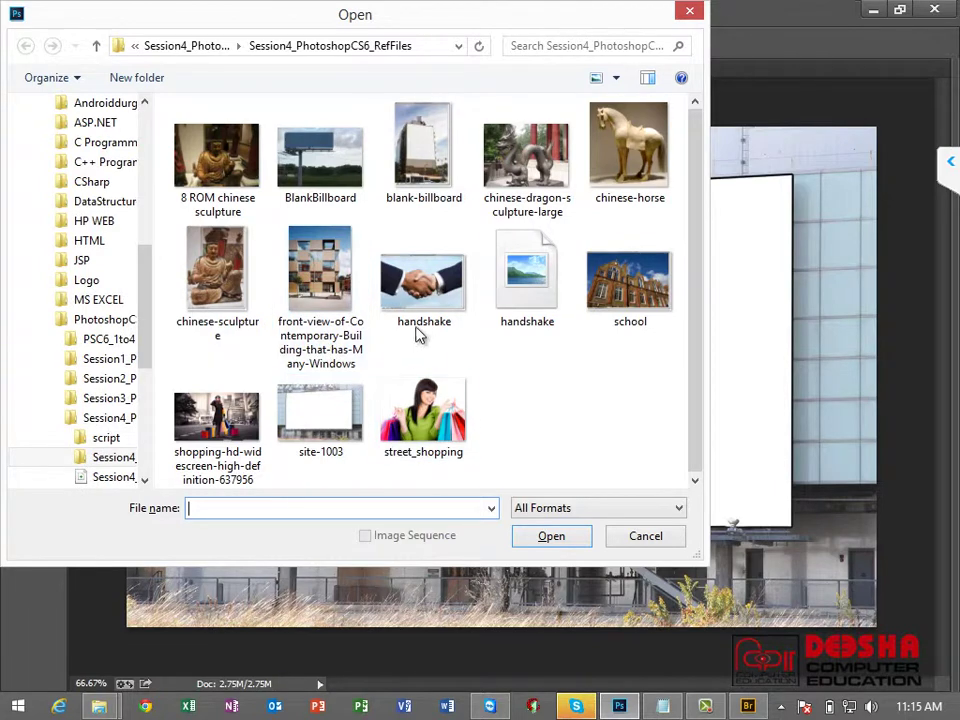
click(422, 312)
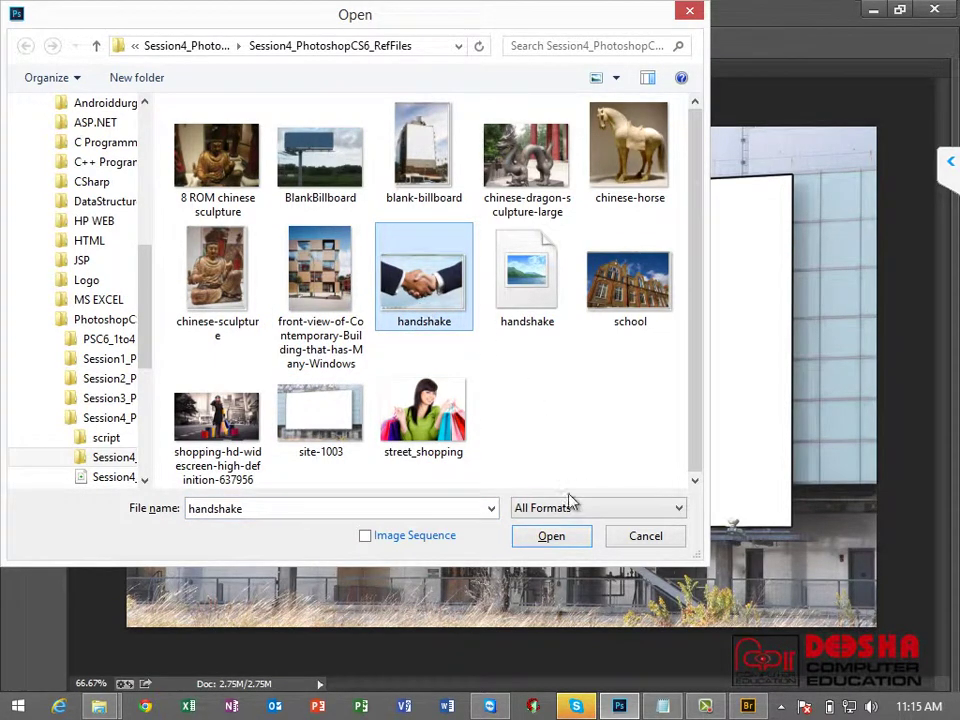
click(531, 548)
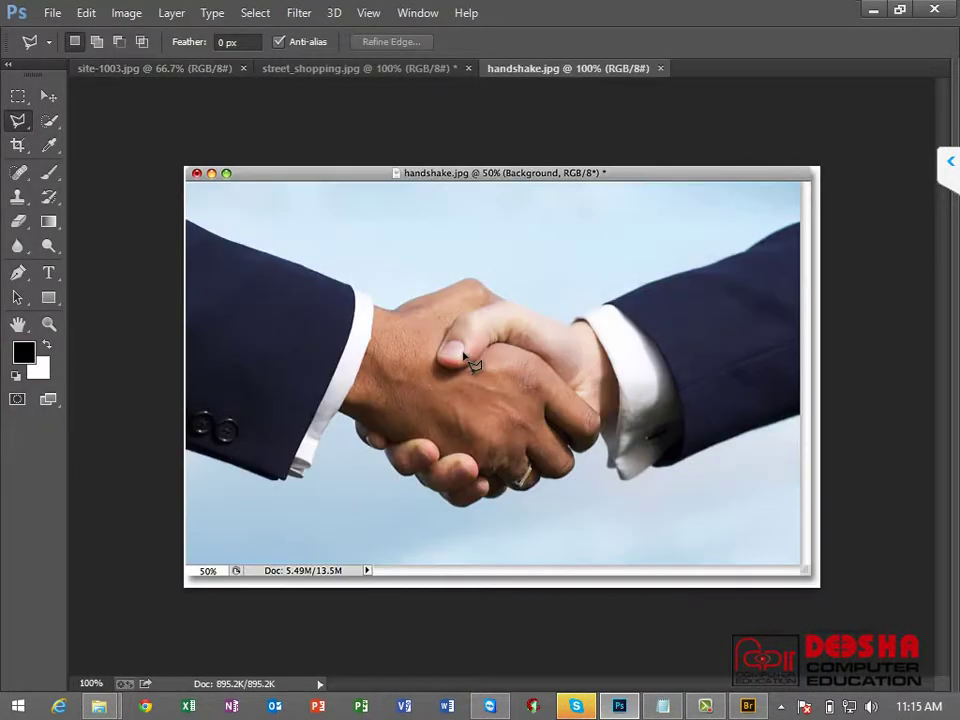
click(242, 14)
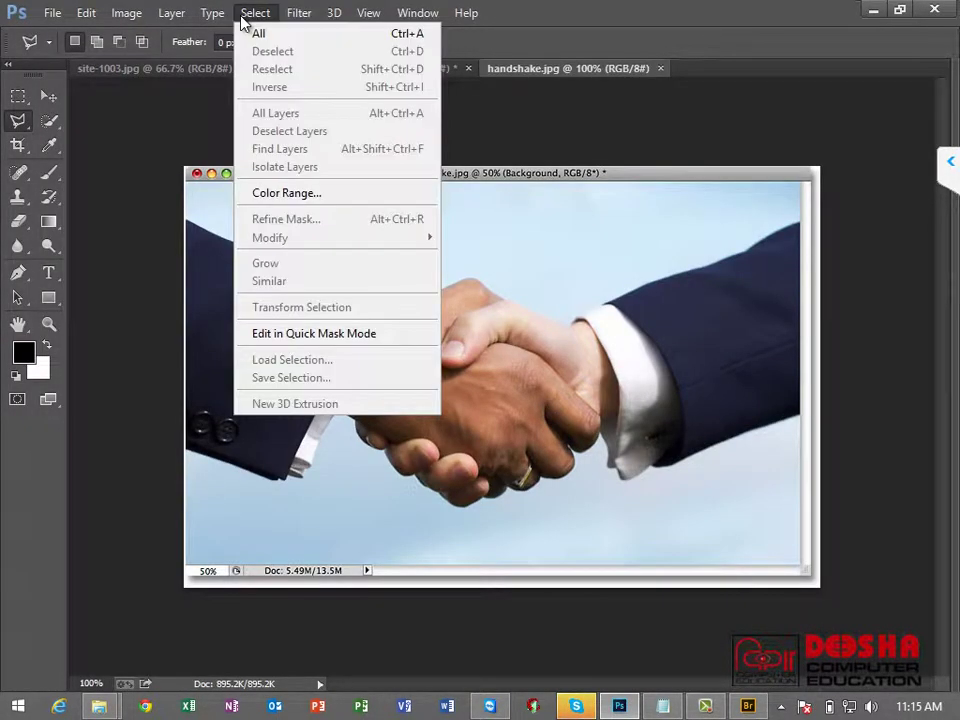
click(243, 15)
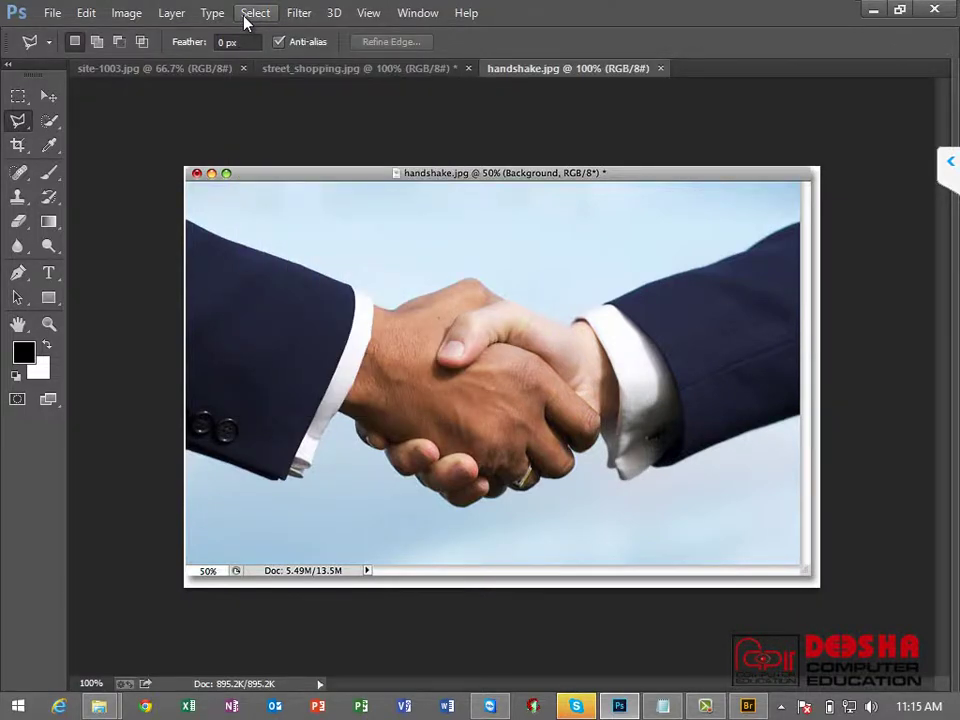
Step: Check the Open dialog's file format list, cancel it, and view the recent files list
key(ctrl+o)
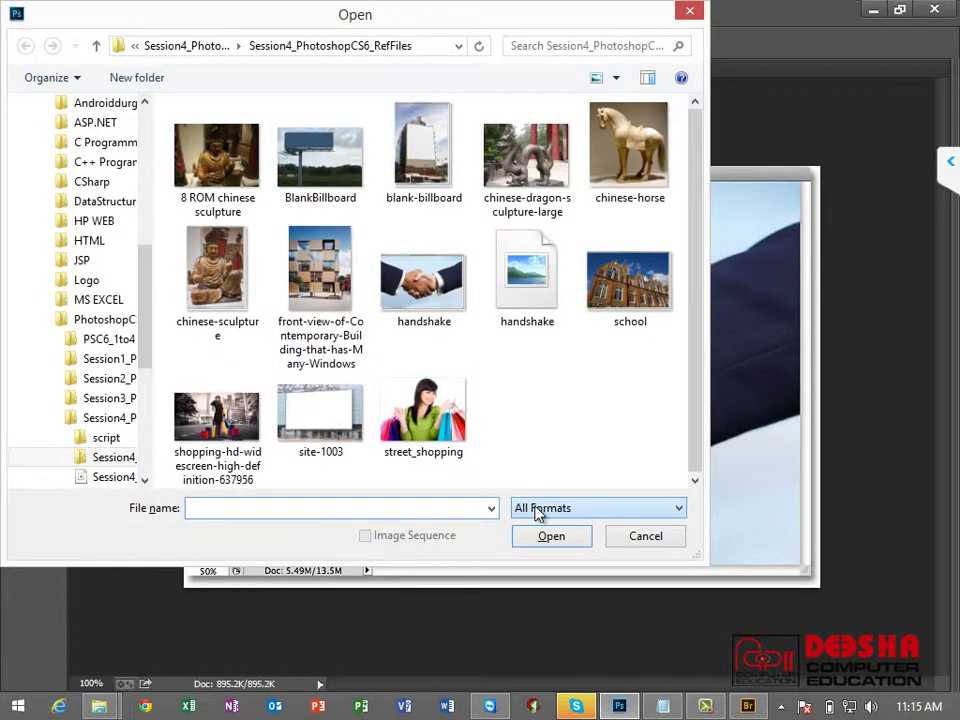
click(530, 510)
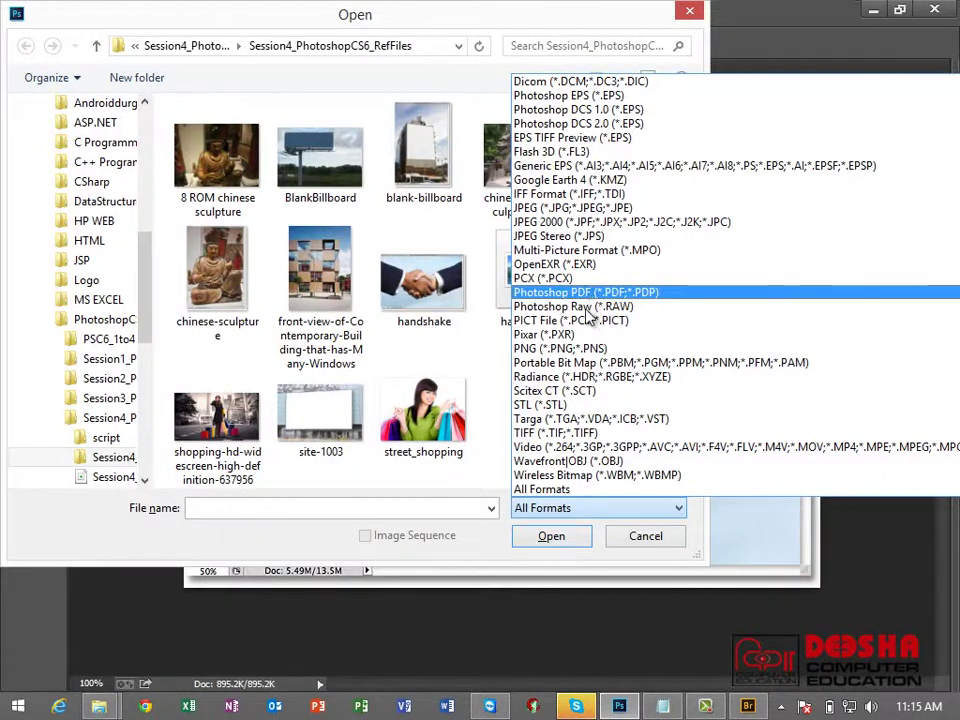
click(400, 492)
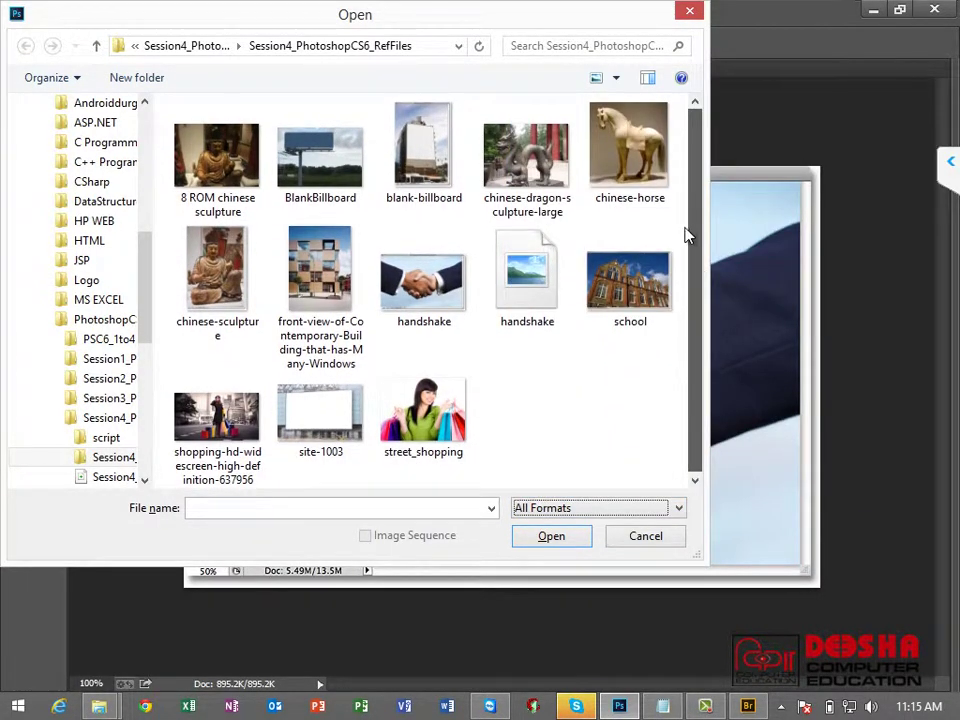
key(Escape)
click(52, 12)
mouse_move(87, 141)
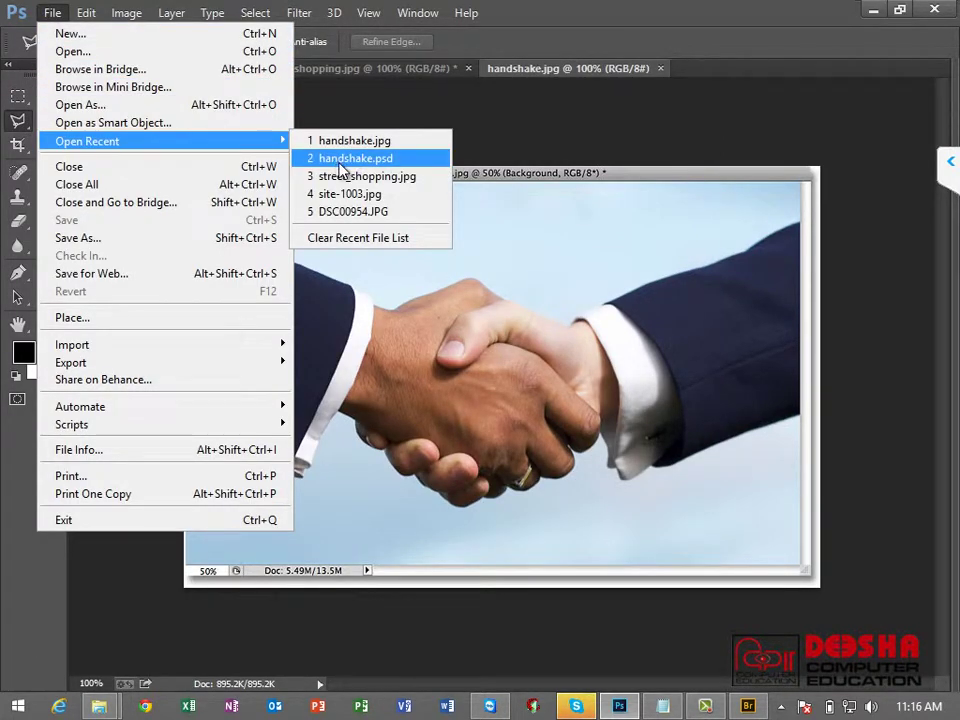
Step: Reopen handshake.psd from recent files and load the handshakeSelection1 channel as the selection
click(367, 162)
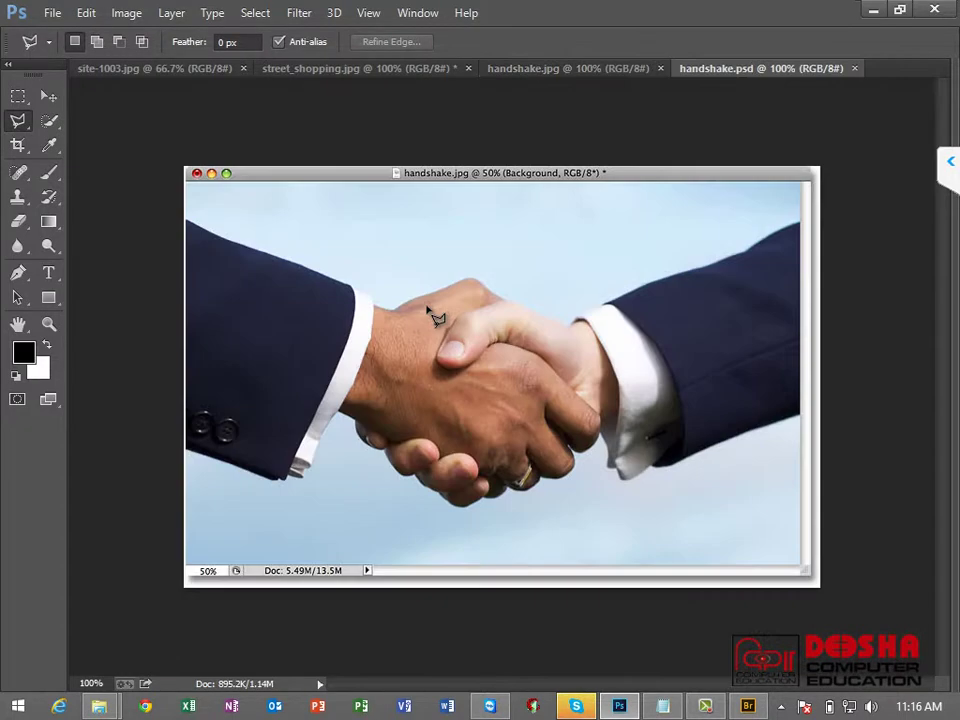
click(252, 12)
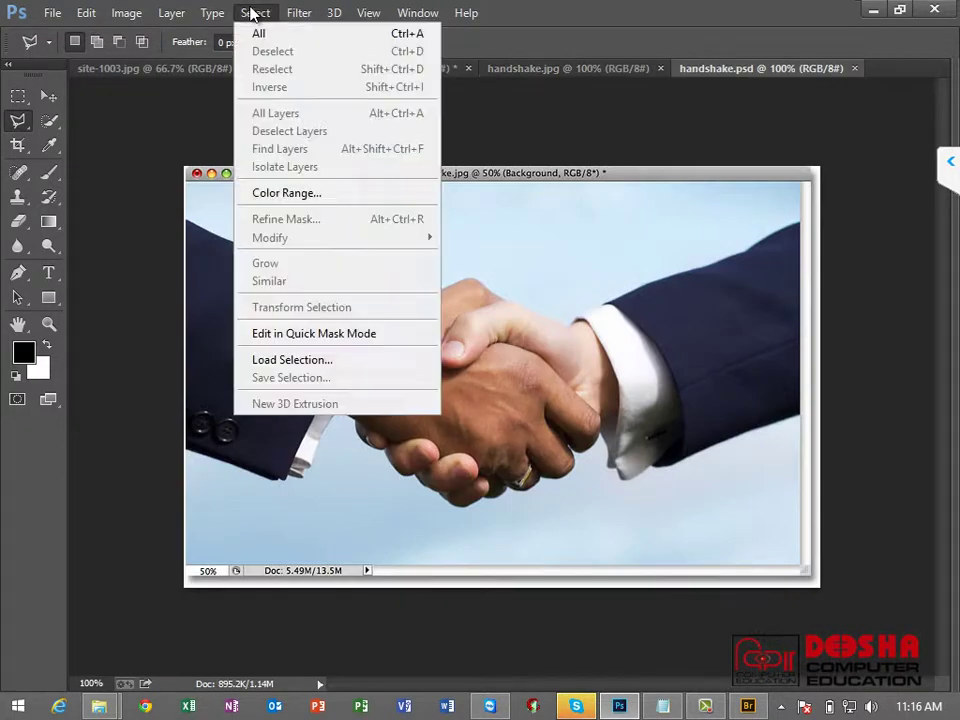
click(304, 358)
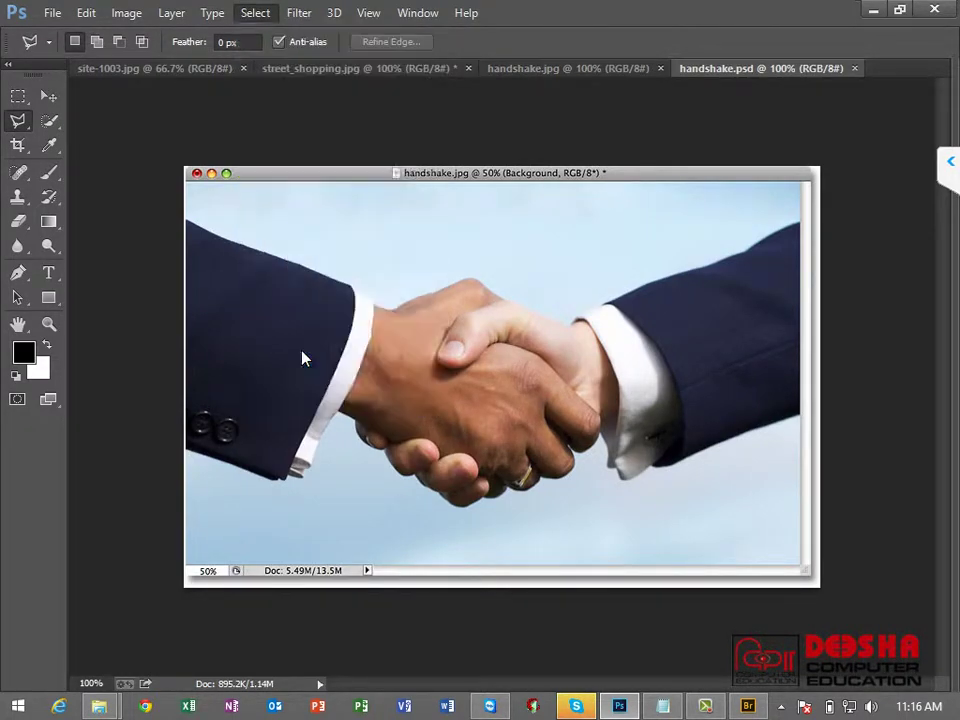
click(563, 236)
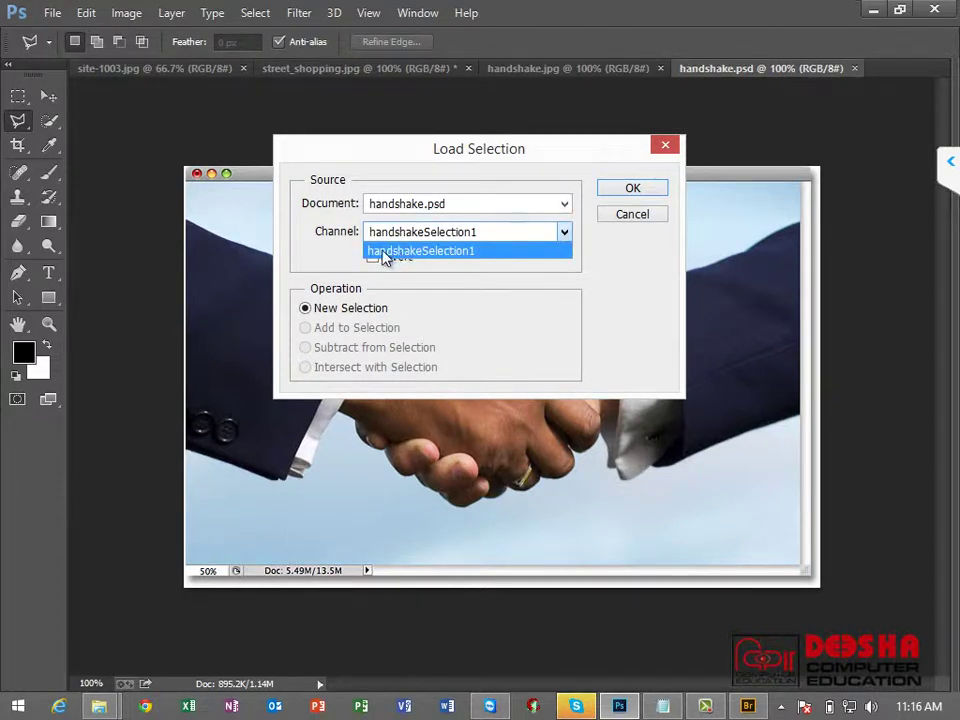
click(436, 252)
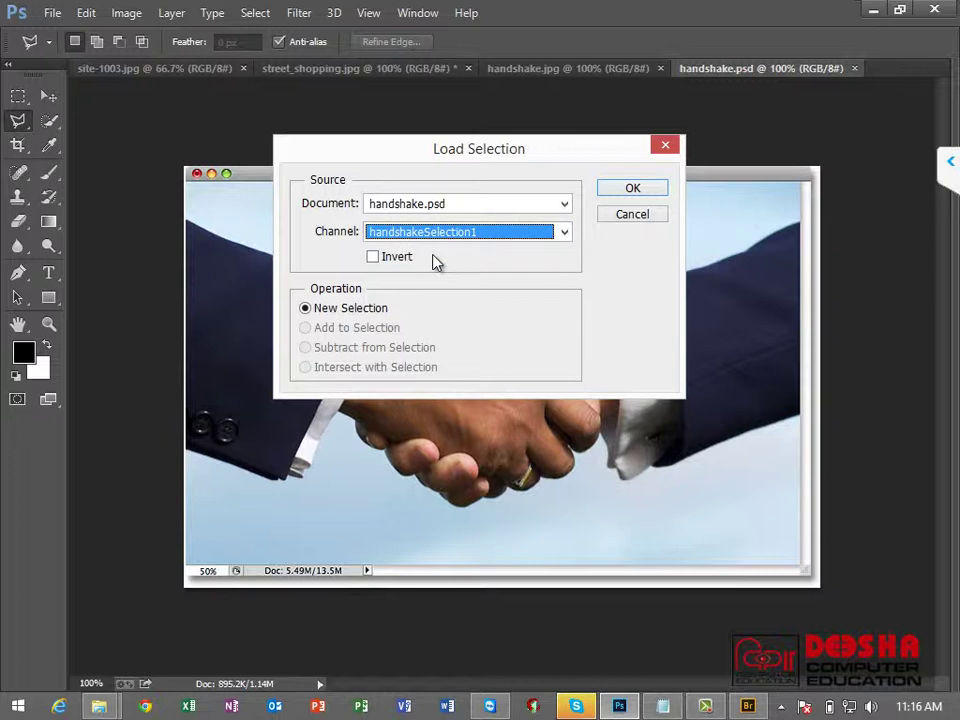
click(632, 190)
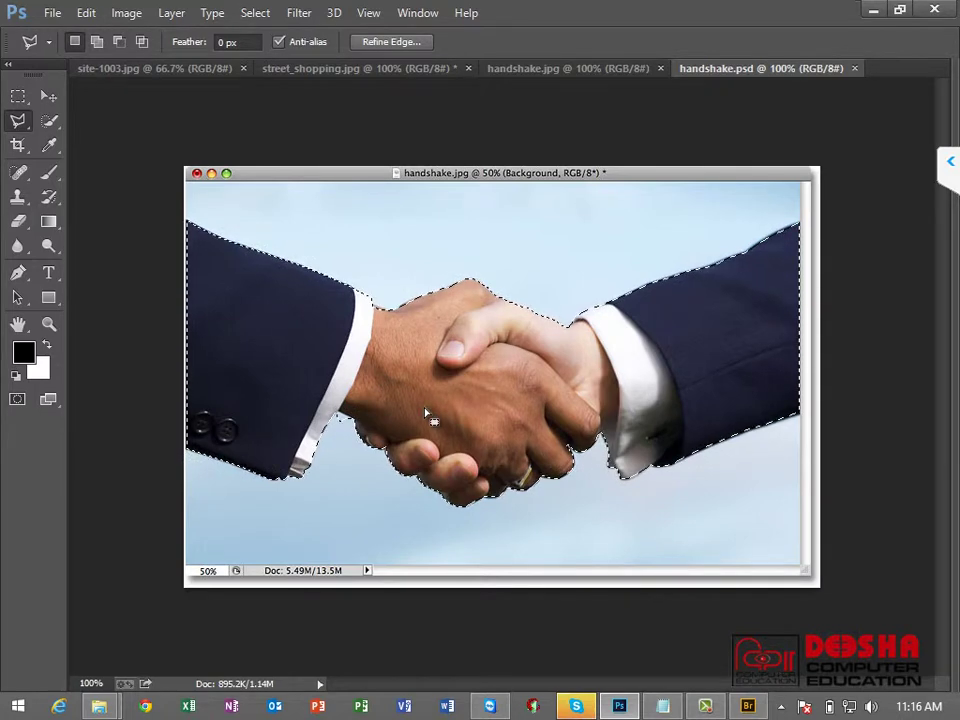
Step: Zoom into the left cuff and use the Lasso to remove the stray notch and fill the cuff-hand gap
key(z)
drag(350, 420, 414, 471)
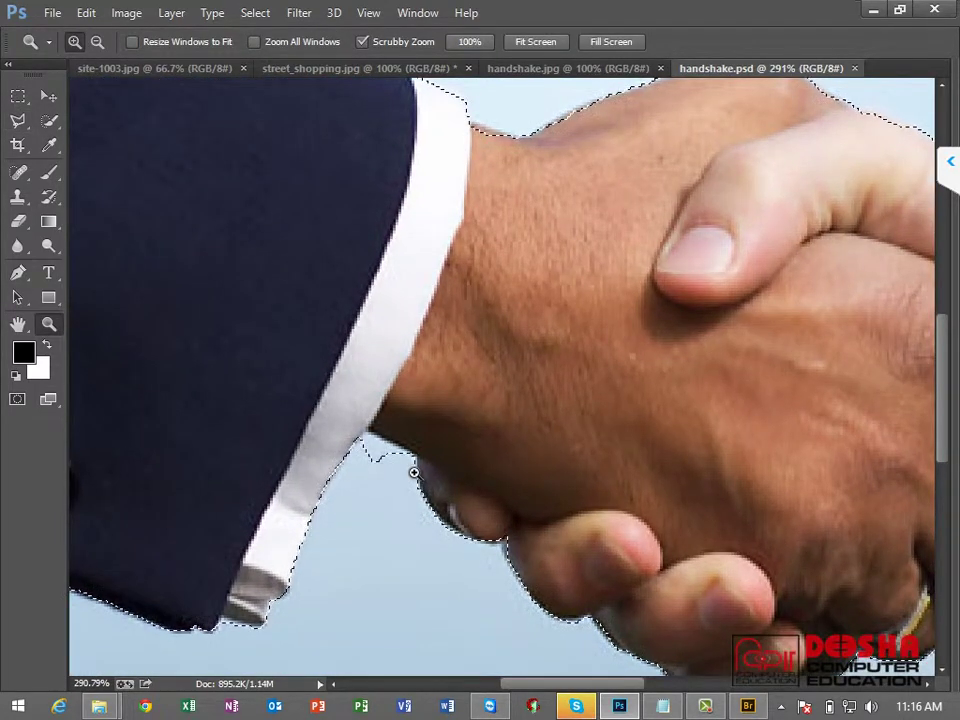
right_click(18, 120)
click(70, 92)
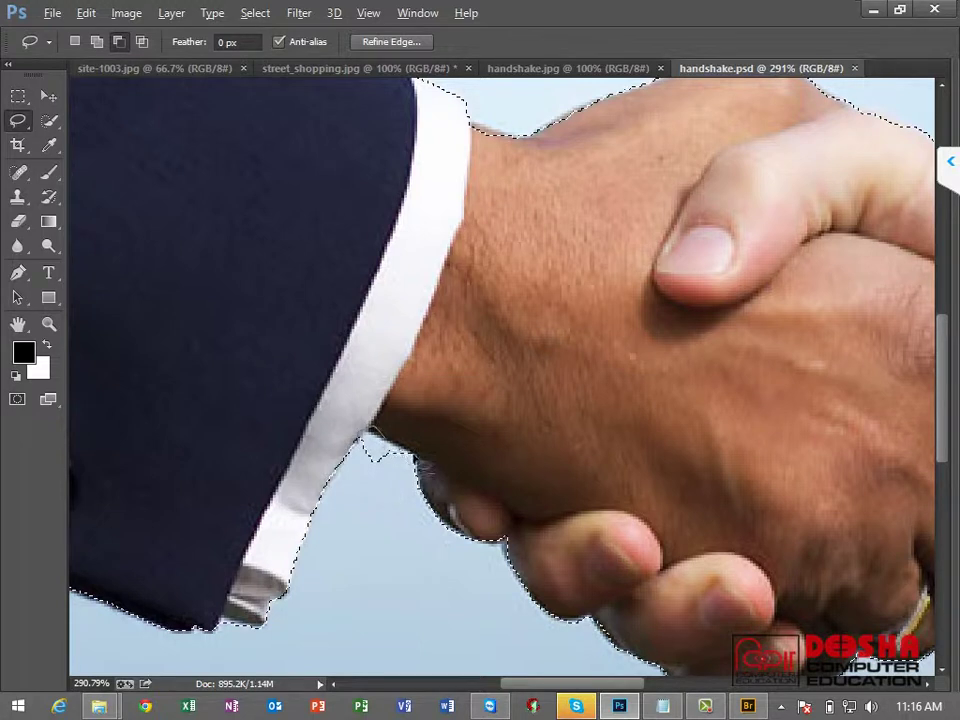
drag(378, 490, 372, 560)
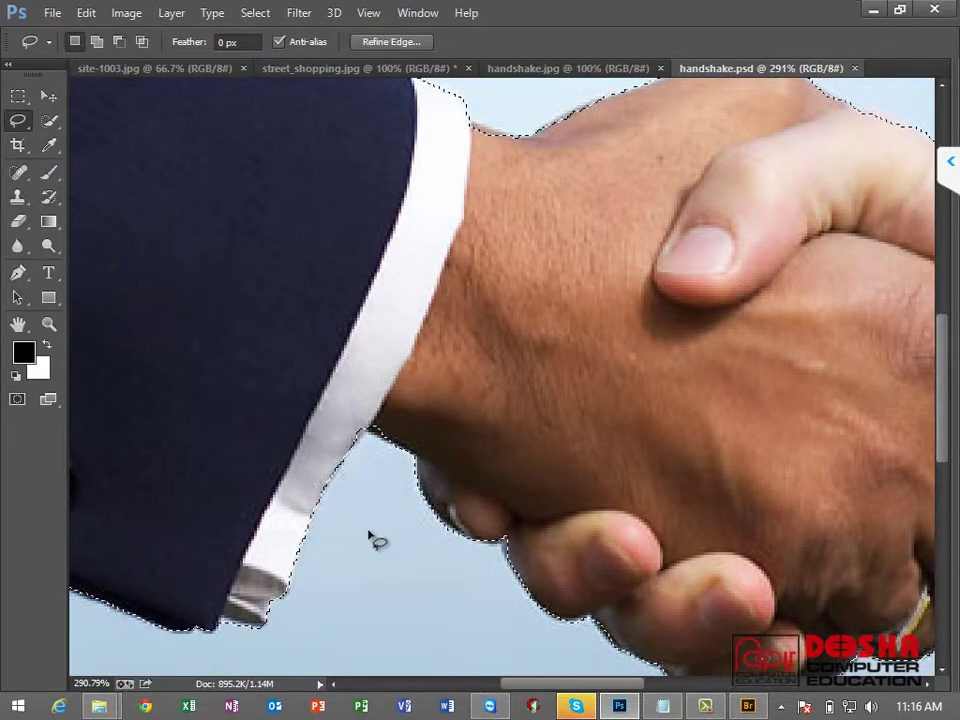
drag(361, 442, 399, 449)
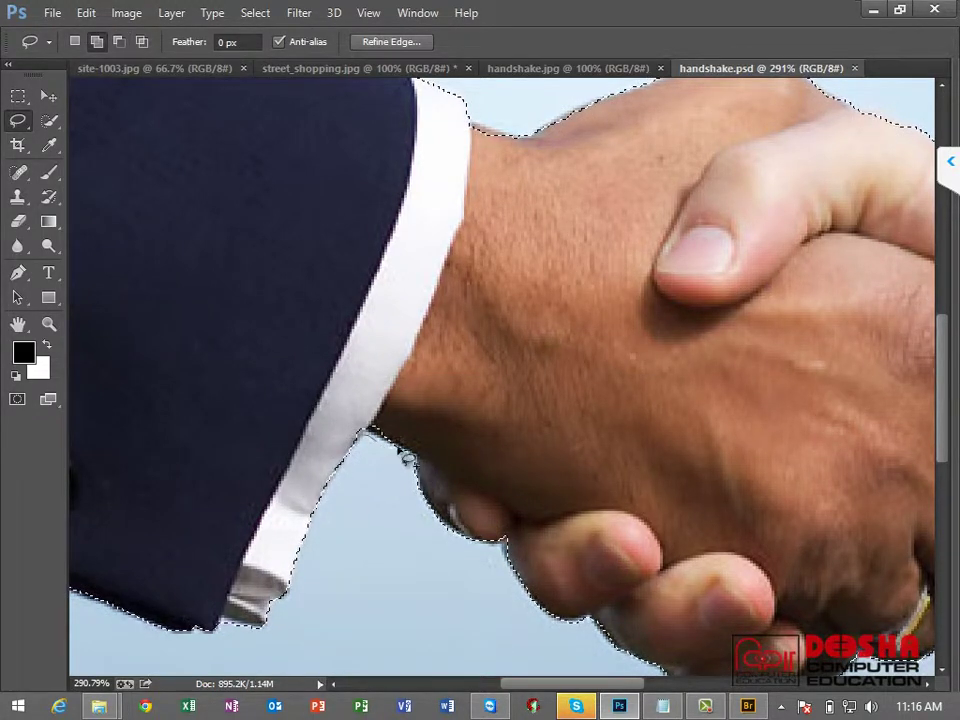
drag(370, 405, 374, 522)
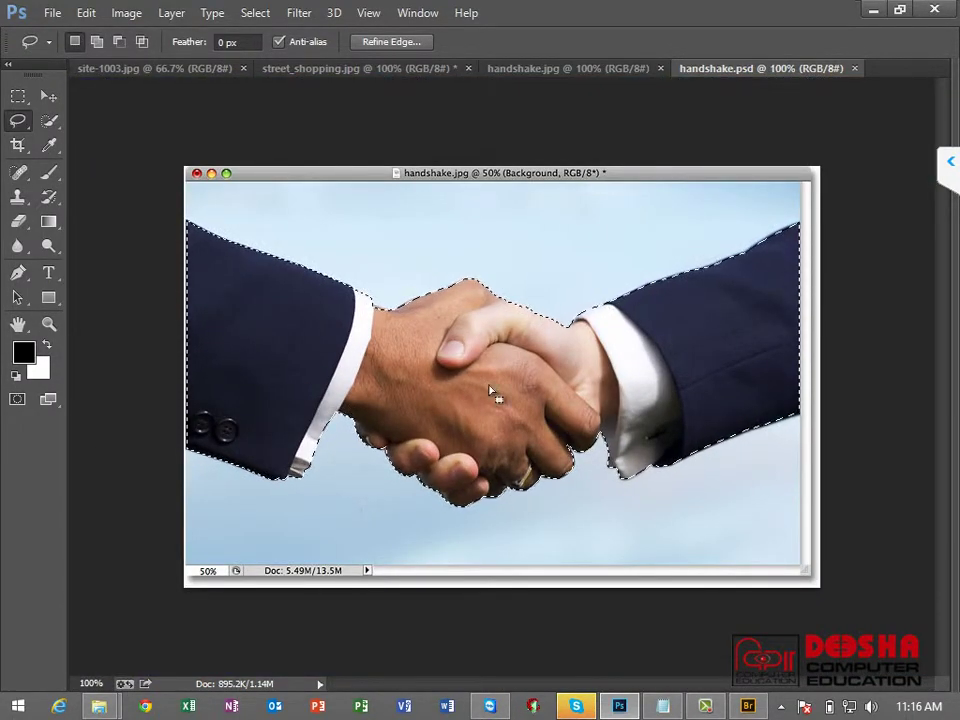
Step: Save the touched-up selection to handshake.psd as a new channel called Selection2
click(252, 13)
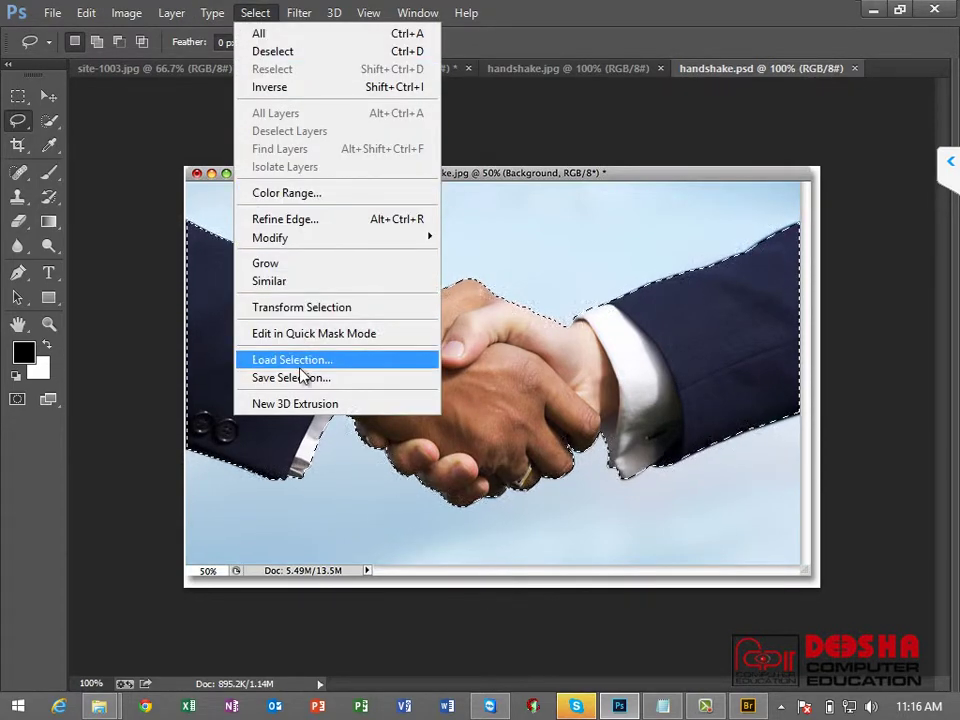
click(268, 377)
text(Selection2)
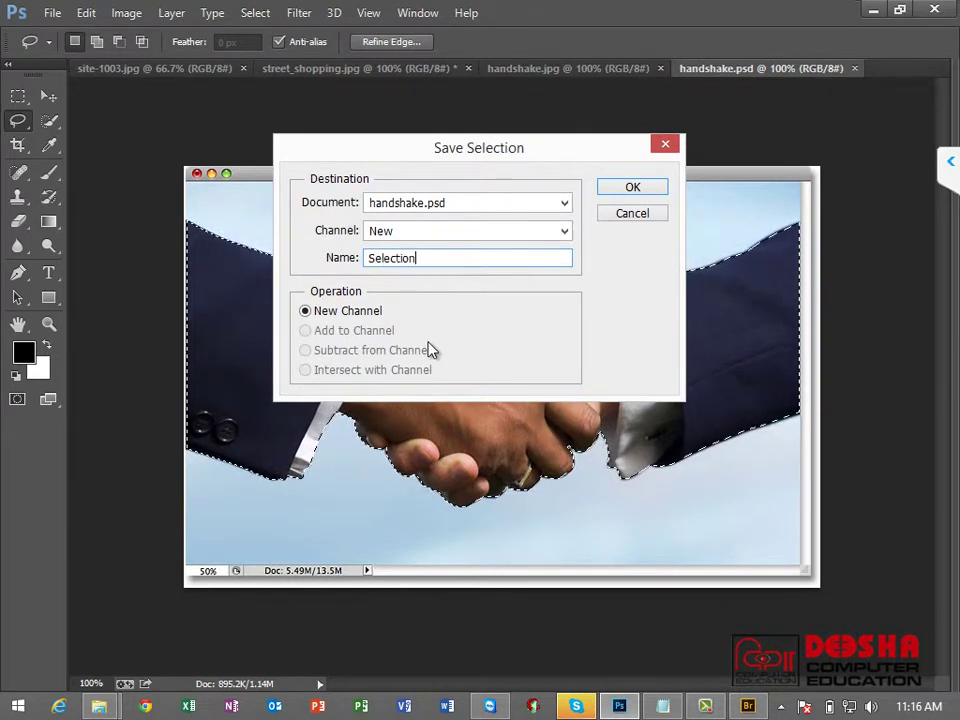
click(628, 189)
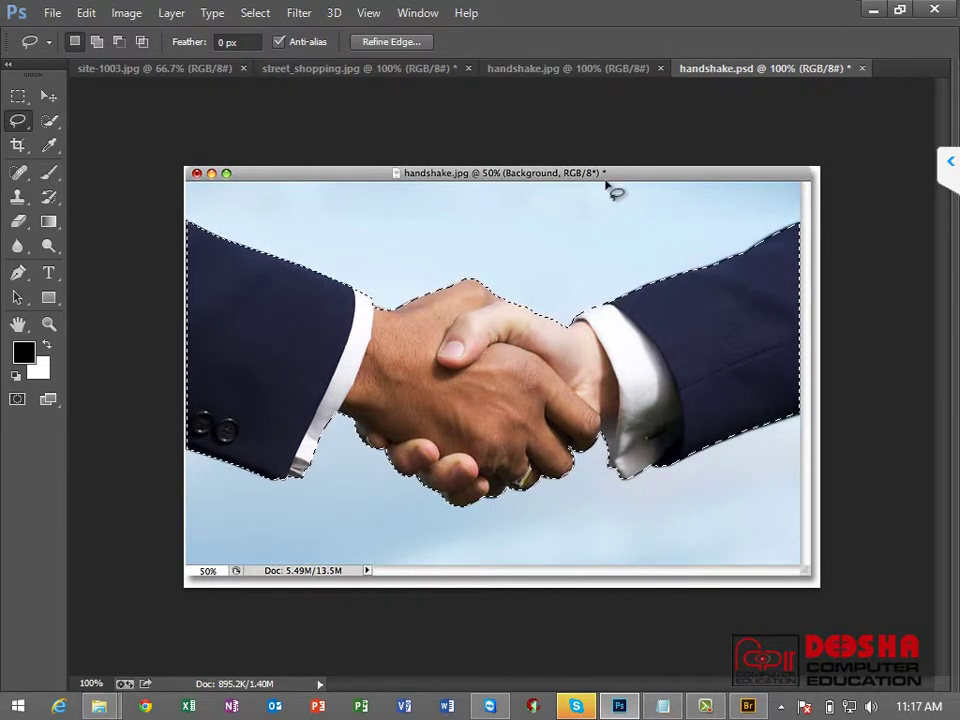
Step: Deselect, then load the Selection2 channel back as the active selection
key(ctrl+d)
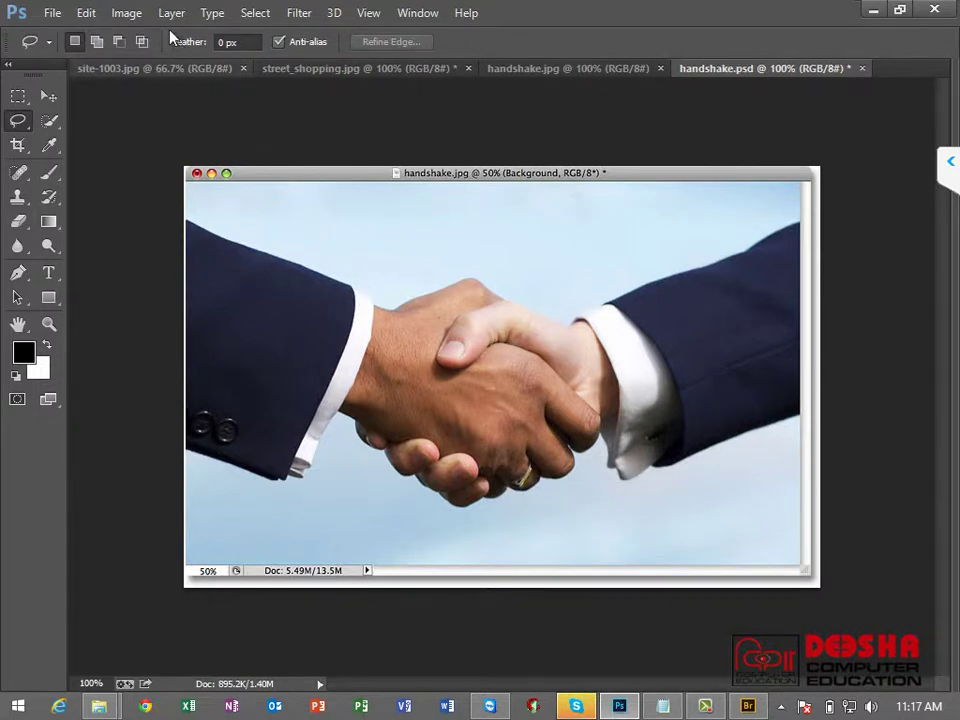
click(246, 14)
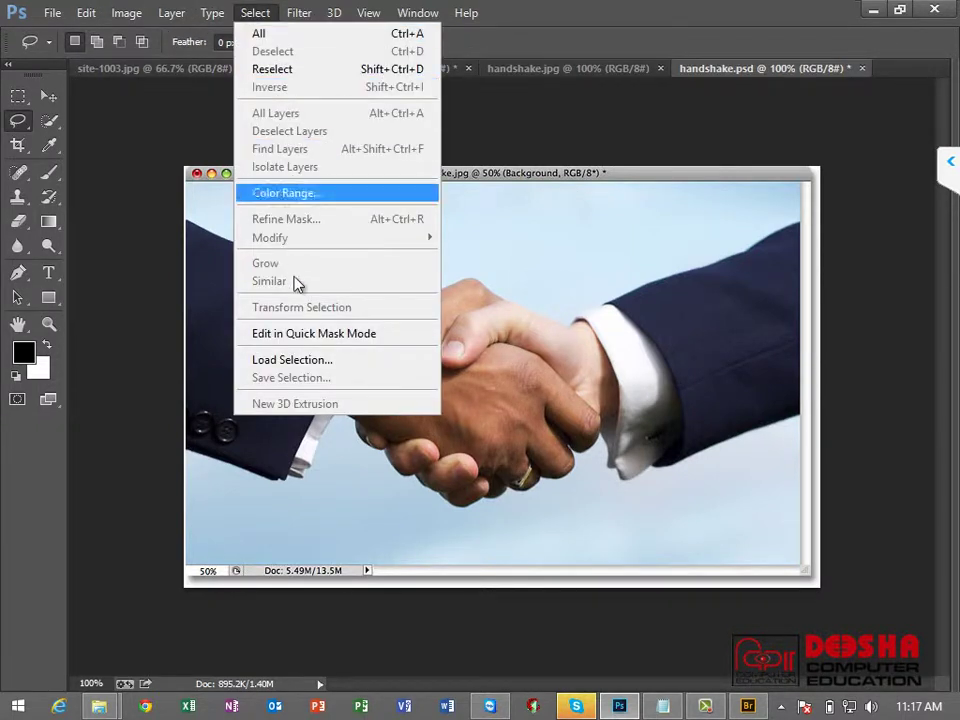
click(296, 360)
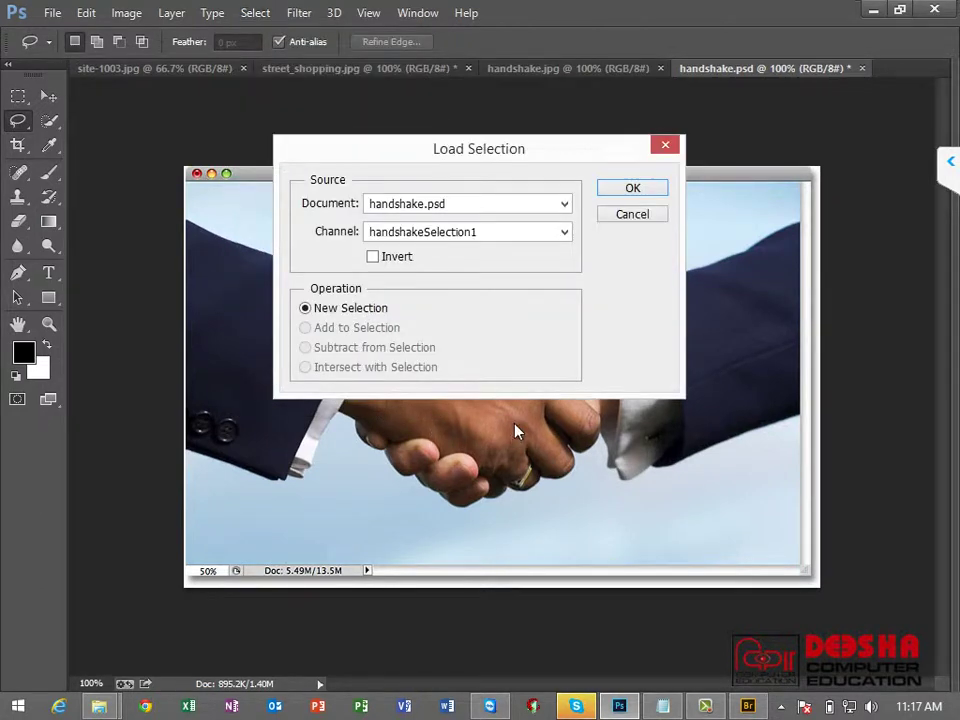
click(565, 238)
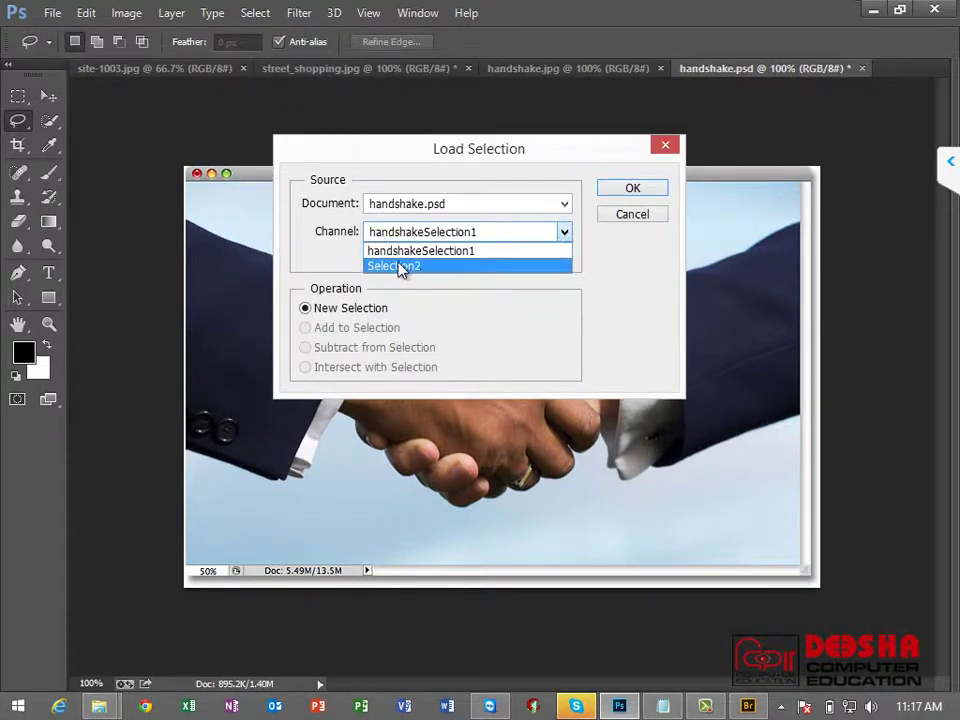
key(Up)
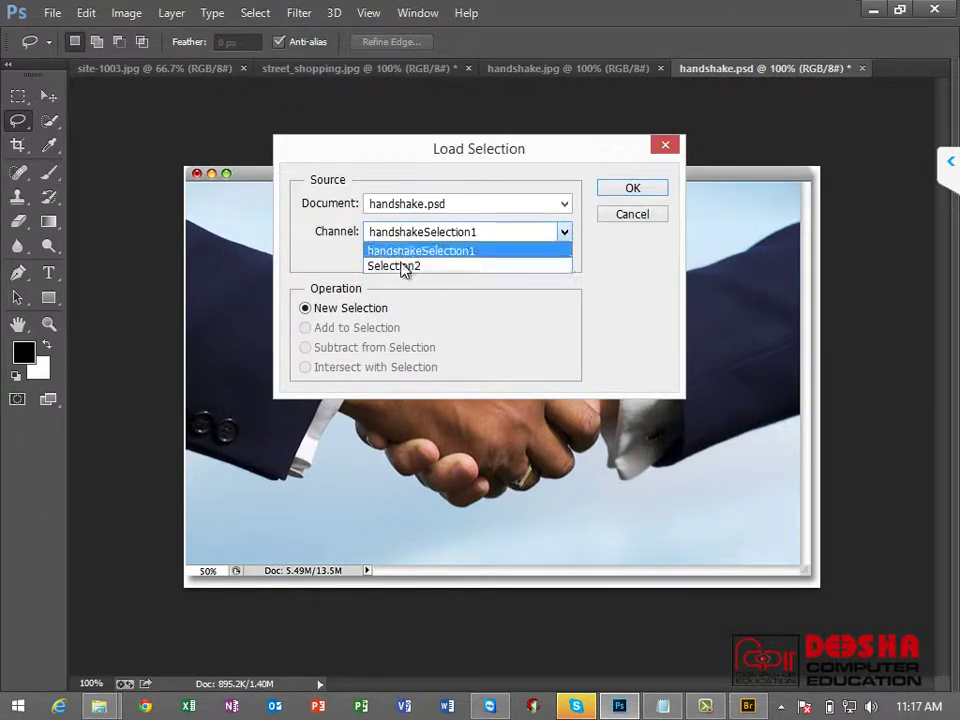
click(404, 265)
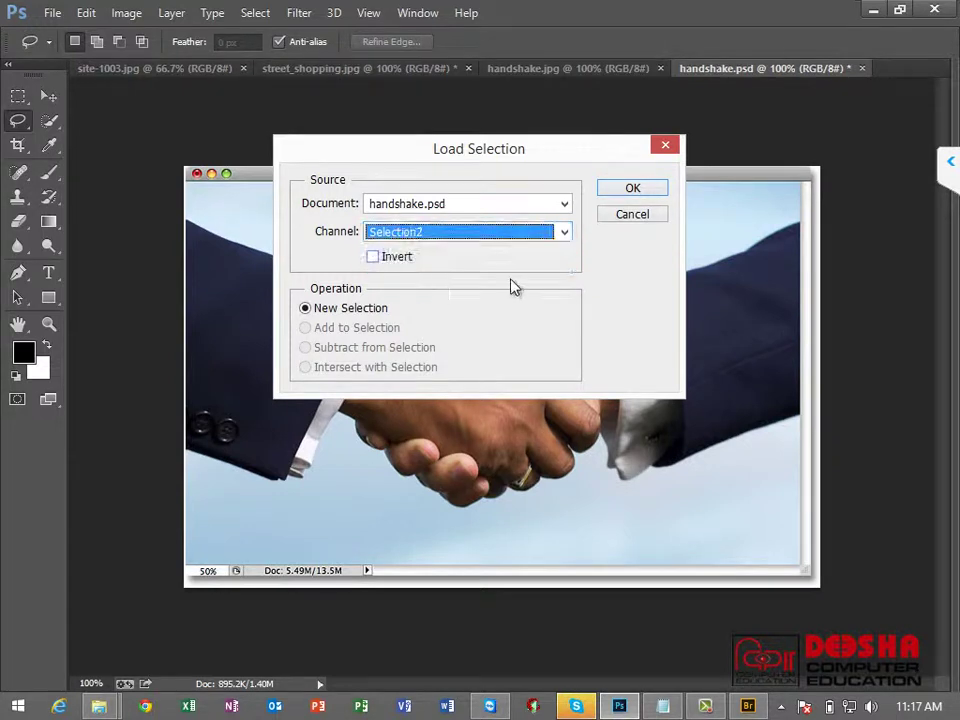
click(633, 189)
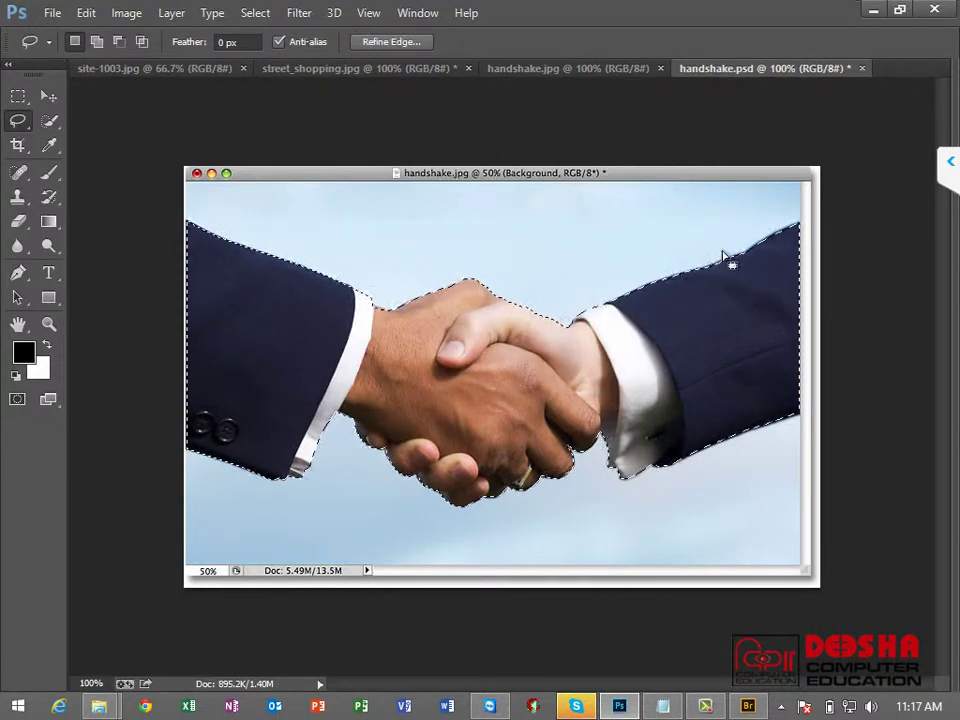
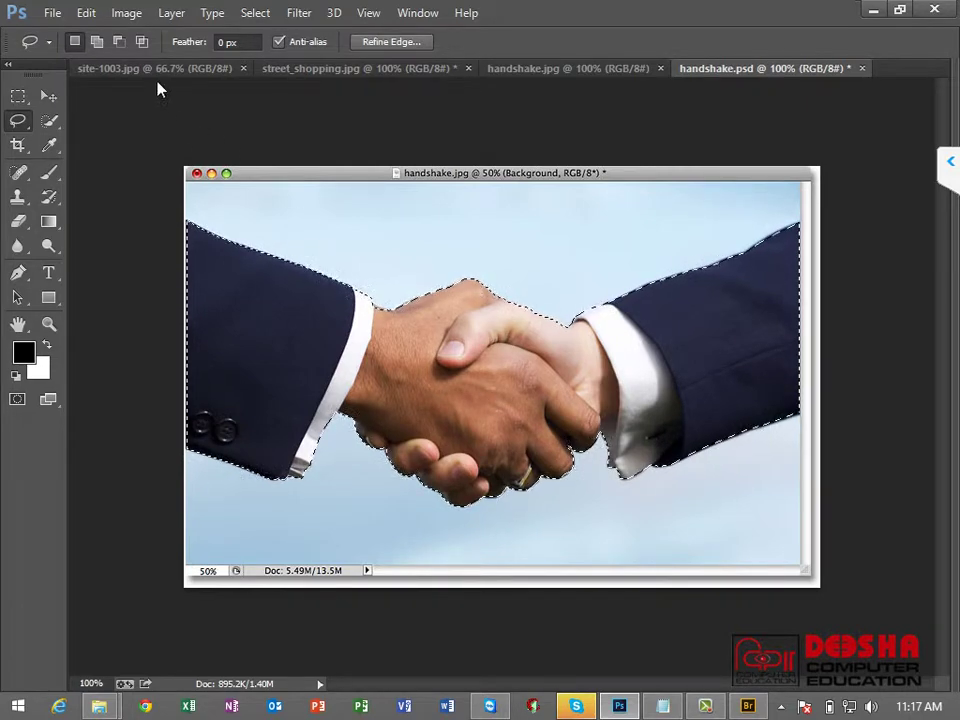
Step: Copy the handshake cut-out and open school.jpg
click(86, 13)
click(124, 118)
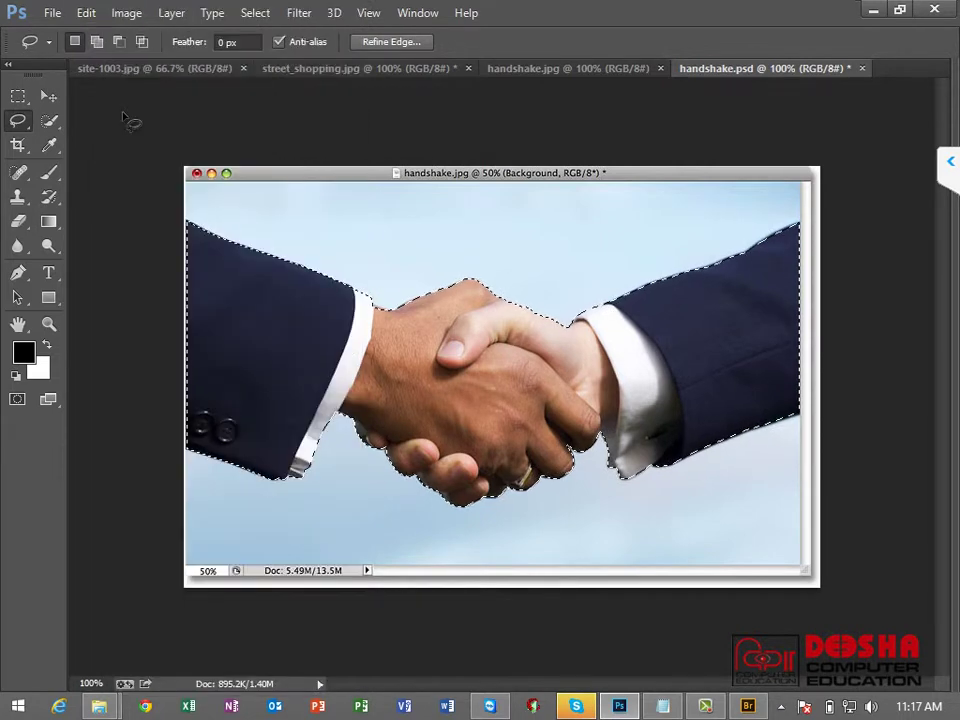
key(ctrl+o)
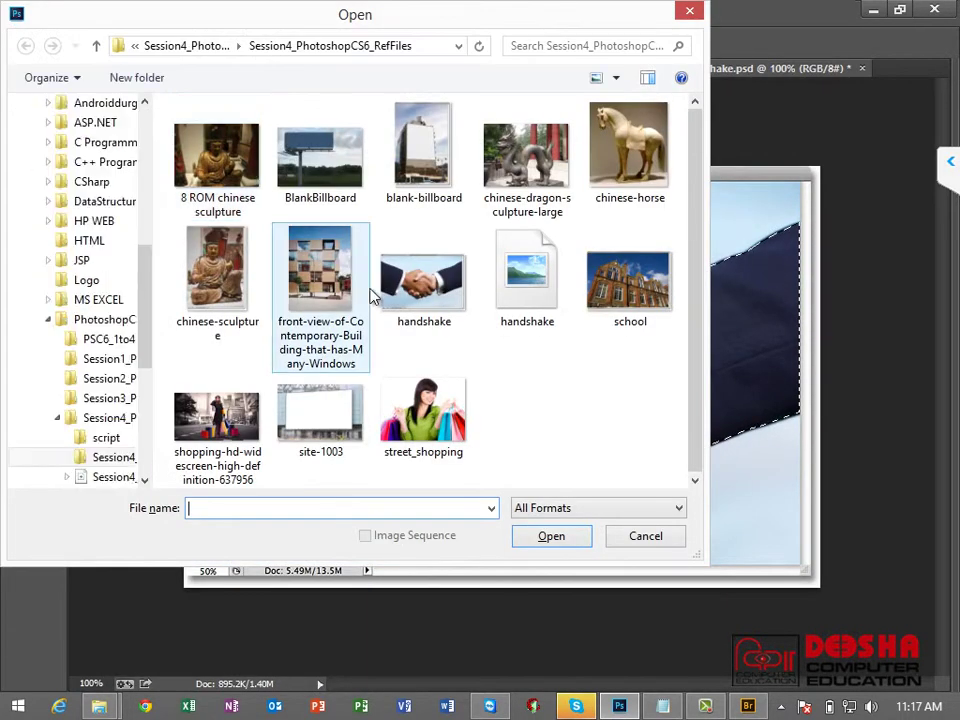
double_click(617, 283)
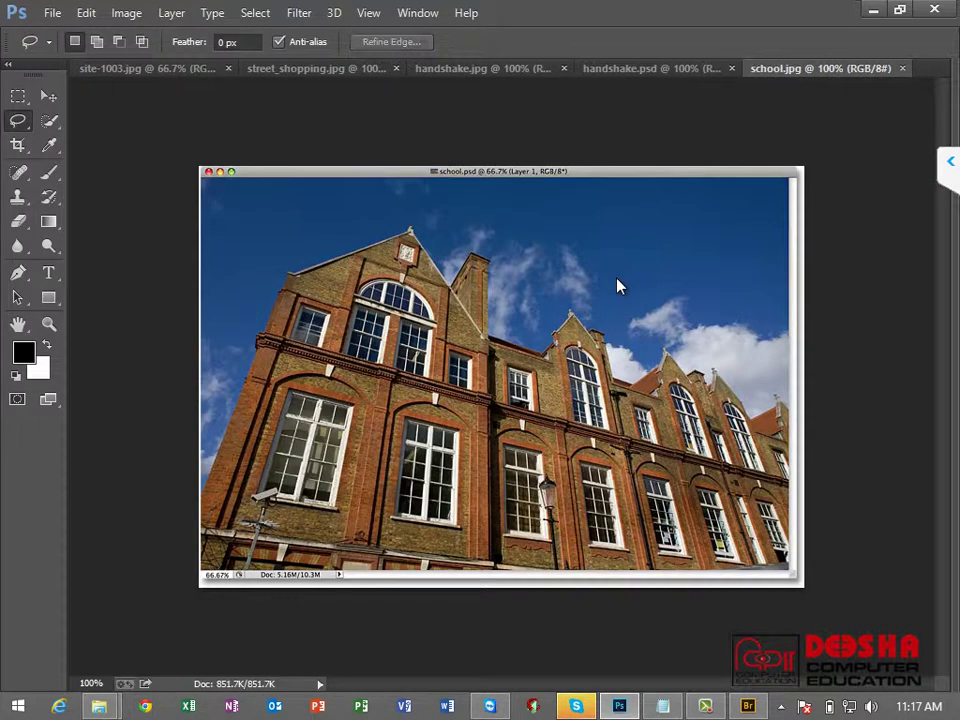
Step: Paste the handshake onto the school photo and position it over the building
key(ctrl+v)
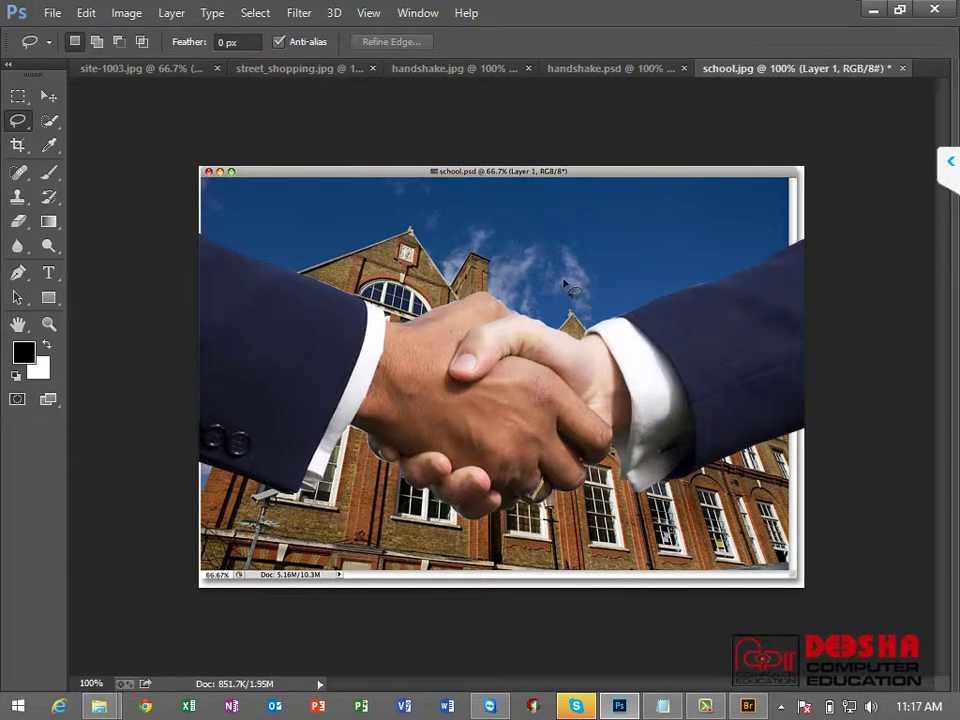
key(v)
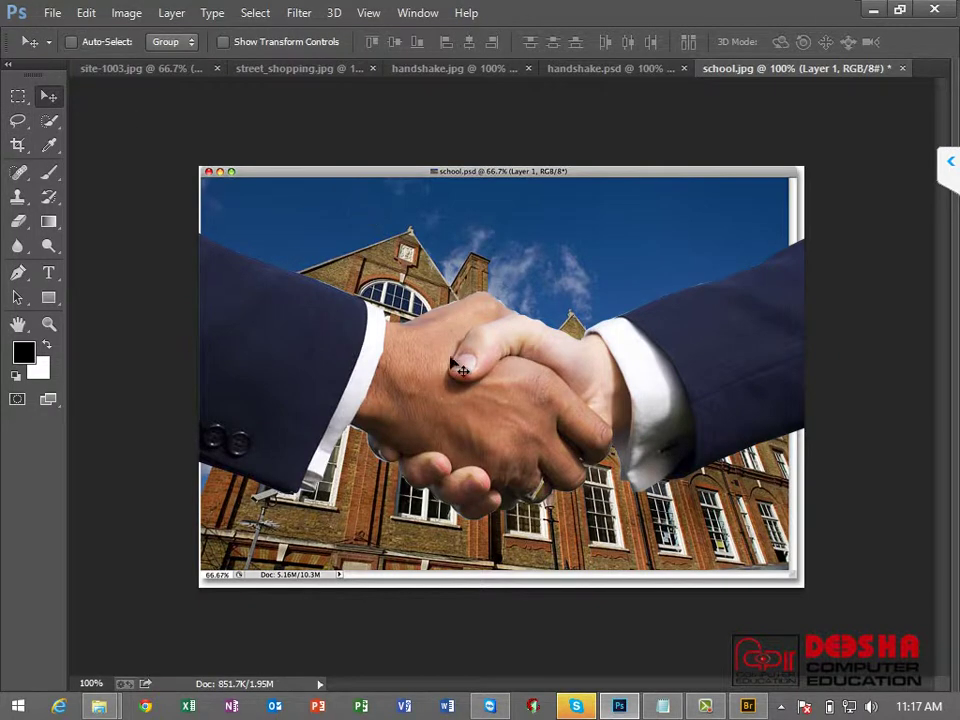
drag(447, 331, 440, 284)
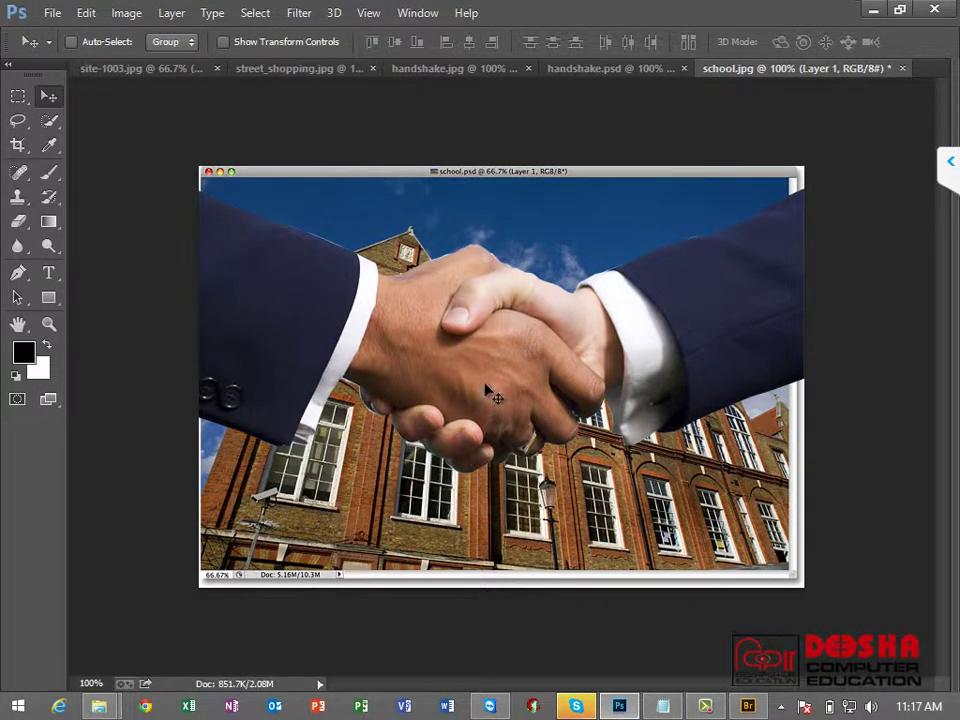
drag(490, 392, 490, 442)
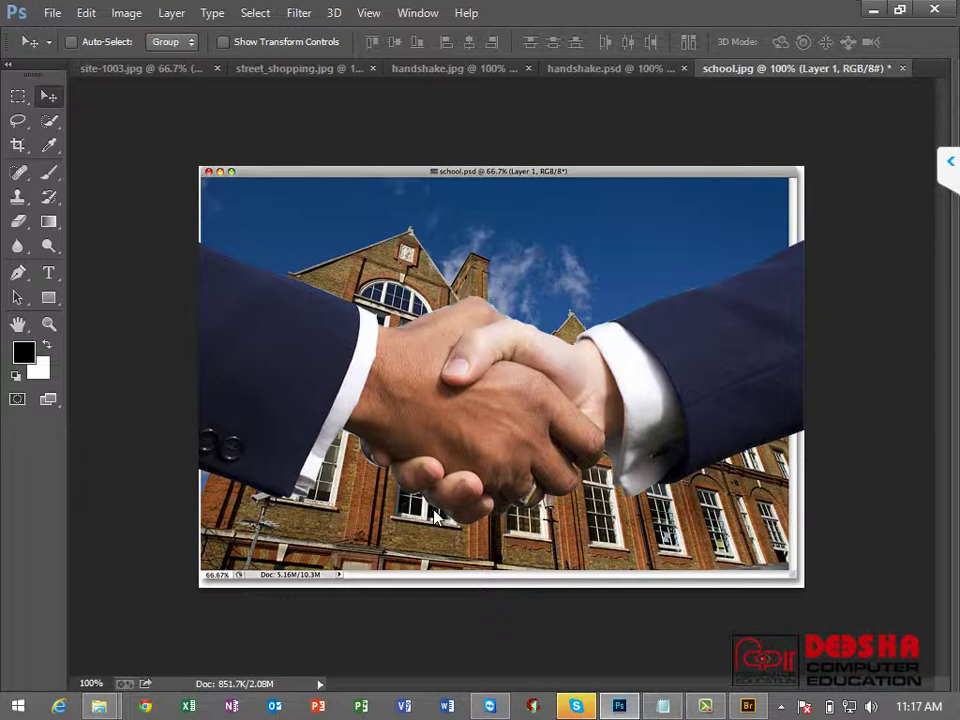
key(ctrl+o)
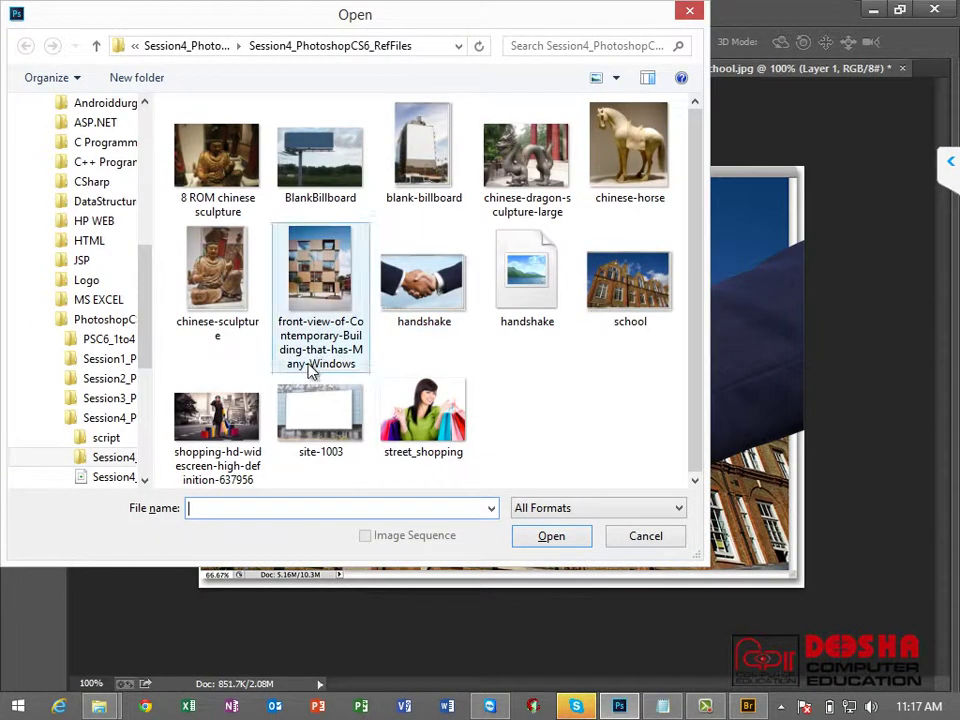
Step: Open site-1003.jpg and try a rectangular marquee on the billboard, then clear it
double_click(310, 400)
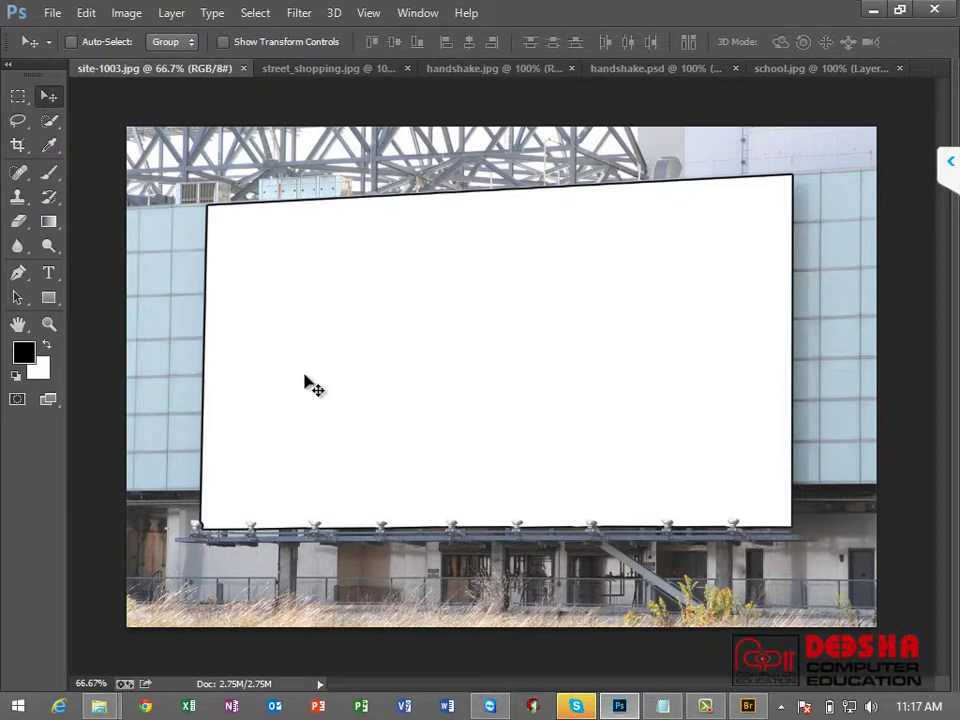
click(18, 96)
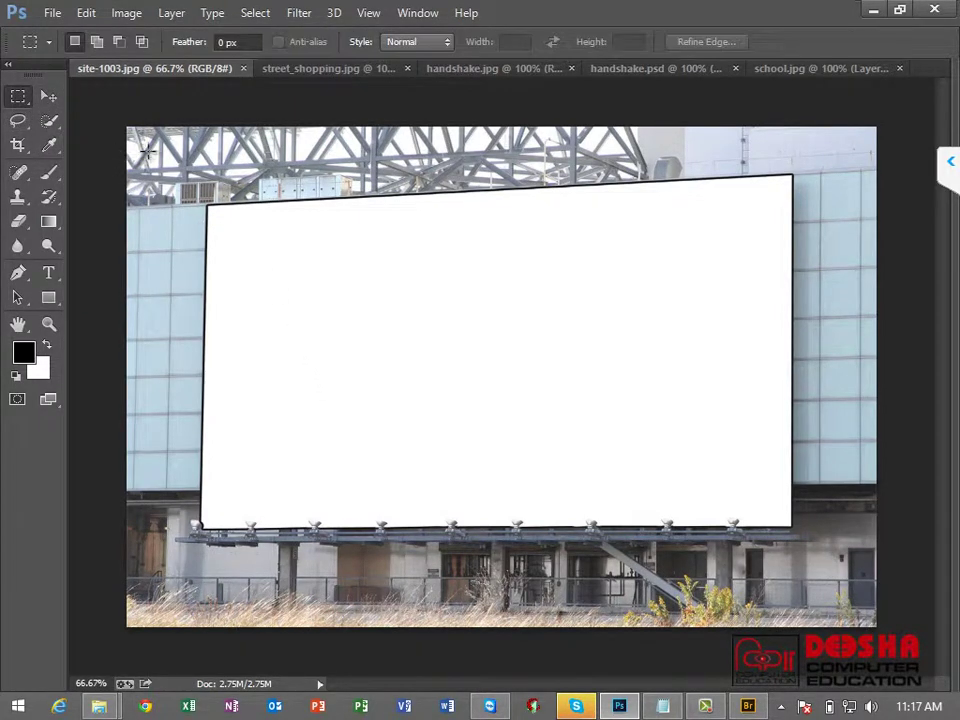
drag(148, 152, 611, 407)
drag(414, 326, 486, 356)
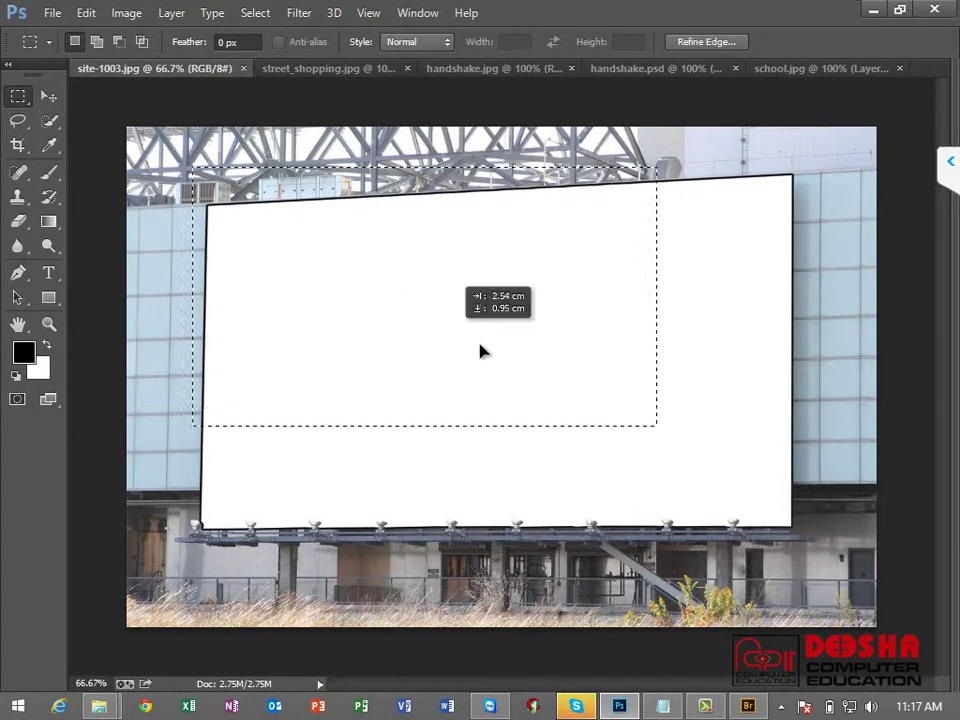
click(725, 265)
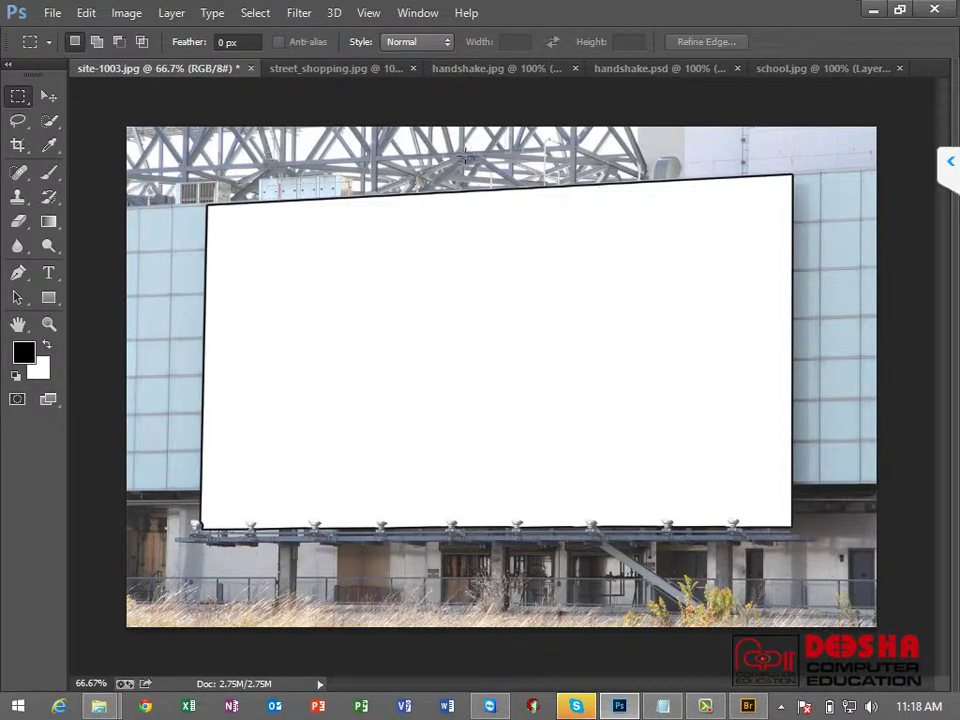
Step: Trace the billboard panel's corners with the Polygonal Lasso and close the selection
drag(18, 121, 100, 135)
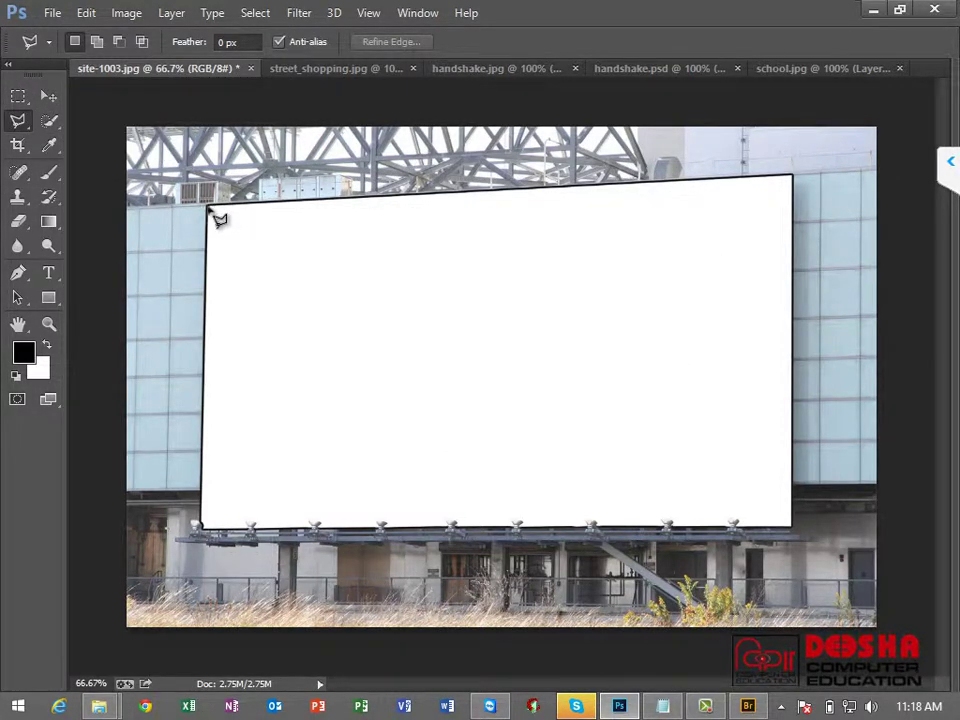
click(209, 207)
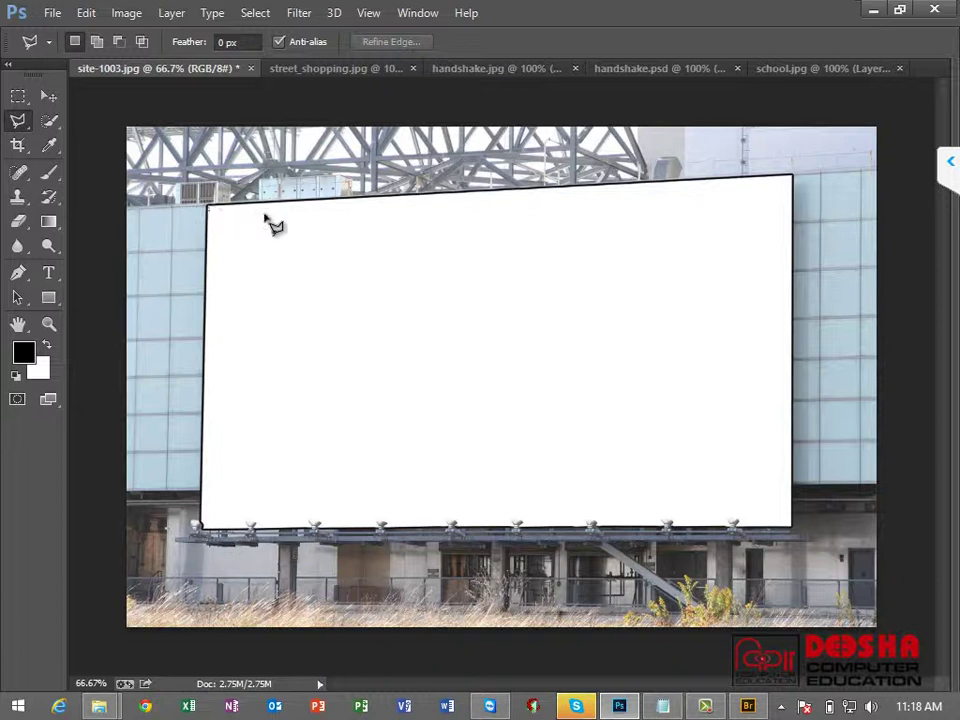
click(795, 179)
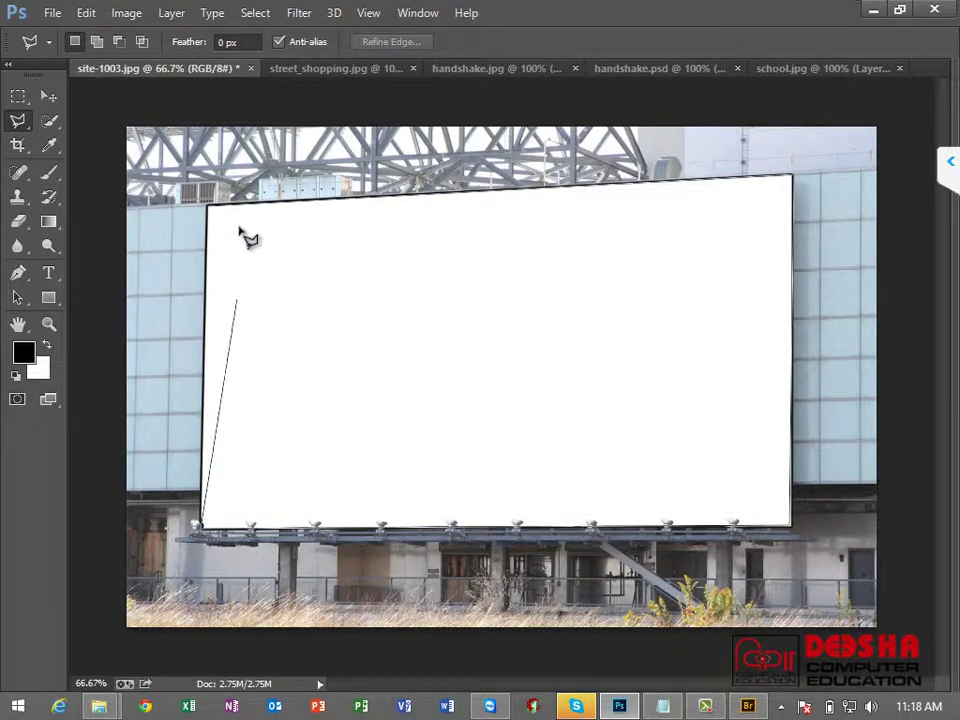
click(210, 210)
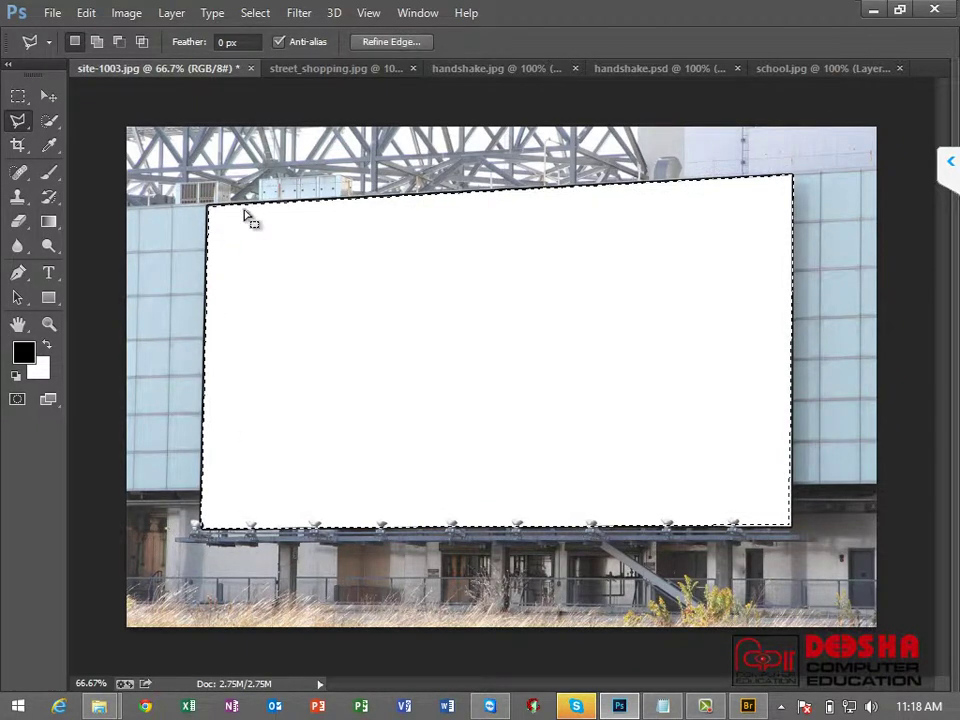
Step: Zoom in closely on the billboard's bottom edge around the light fixtures and railing
key(z)
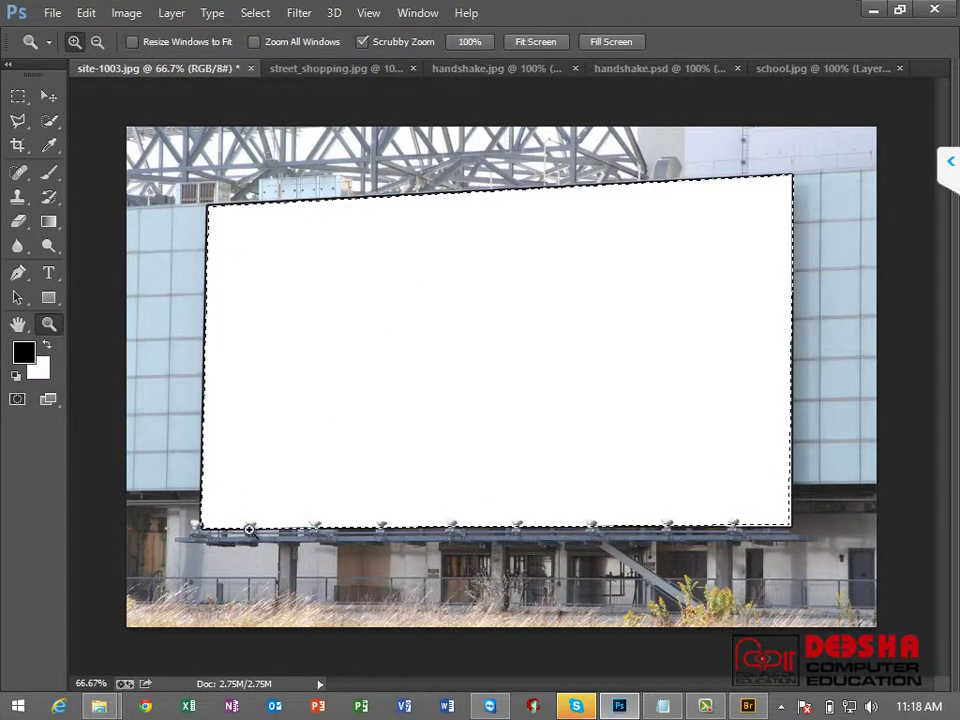
drag(249, 529, 269, 506)
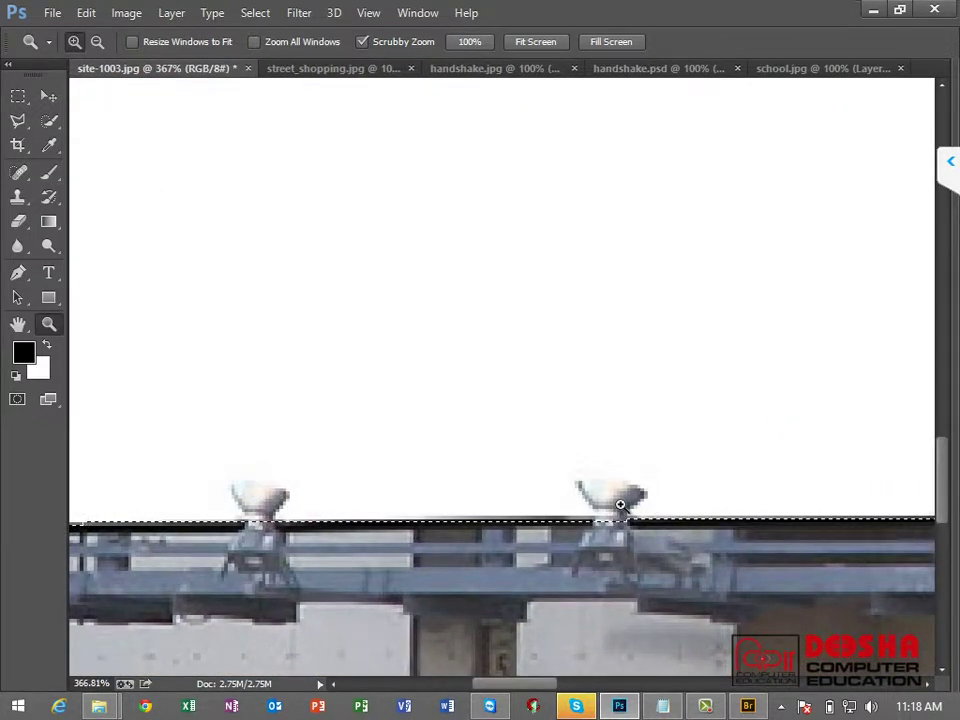
mouse_move(18, 120)
mouse_down()
mouse_move(60, 137)
mouse_move(62, 118)
mouse_up()
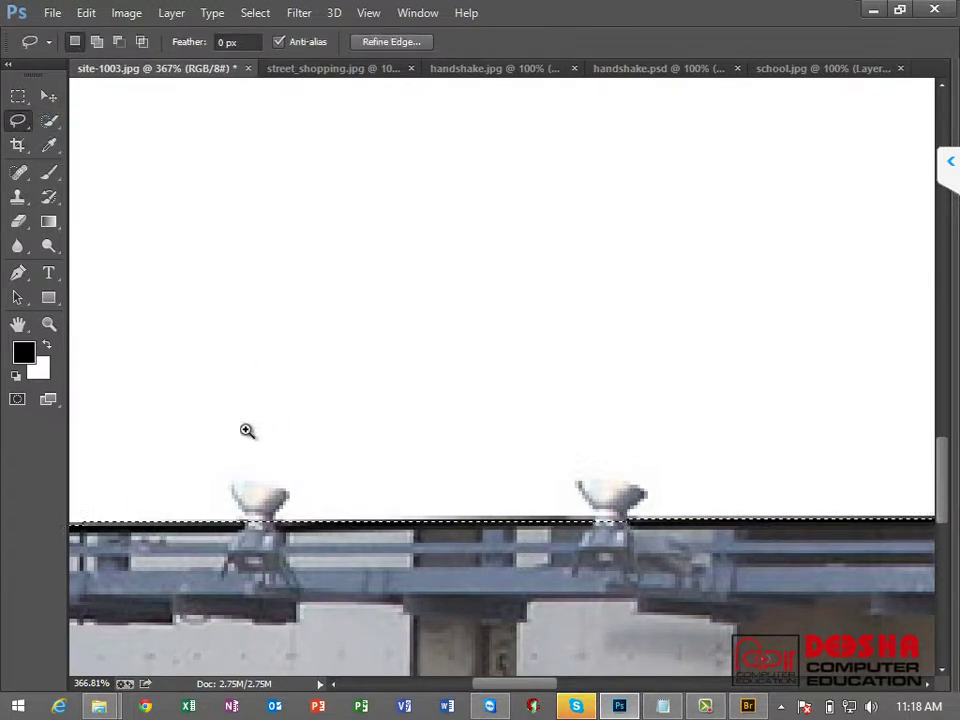
key(z)
drag(221, 431, 357, 490)
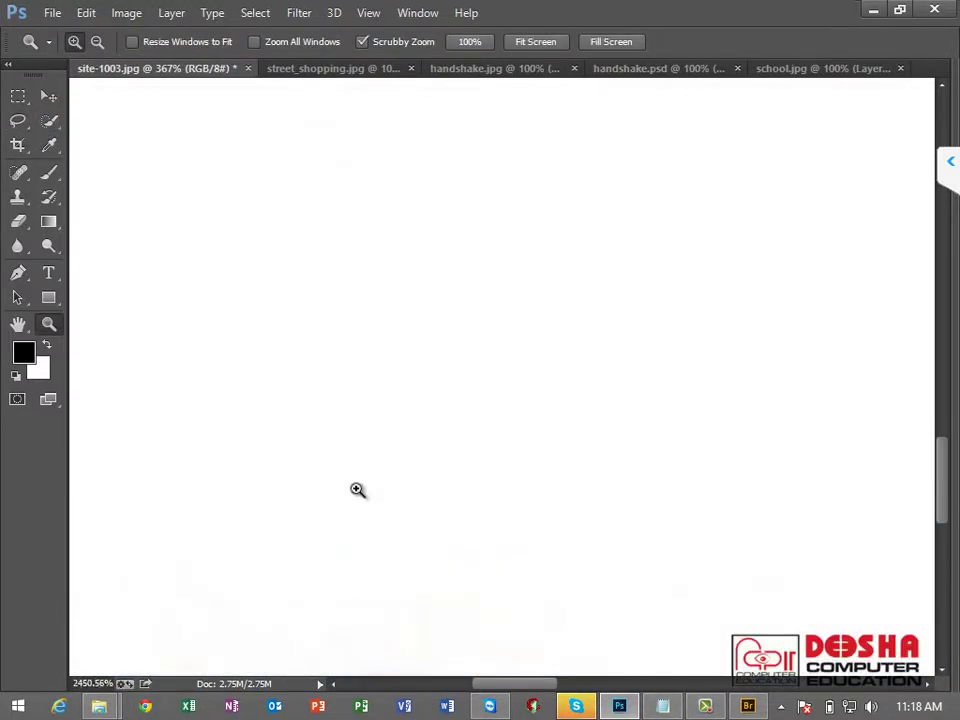
mouse_move(396, 551)
mouse_down()
mouse_move(331, 340)
mouse_move(256, 264)
mouse_up()
mouse_move(371, 321)
mouse_down()
mouse_move(319, 439)
mouse_move(251, 381)
mouse_up()
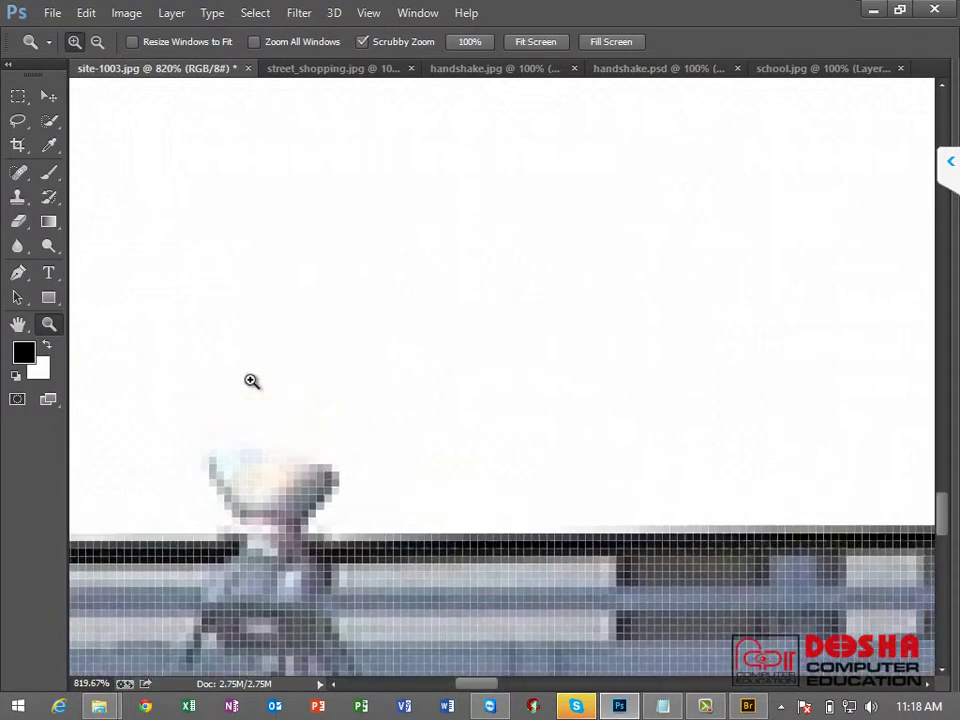
Step: Alt-lasso around the first light fixture to remove it from the billboard selection
click(18, 120)
click(72, 119)
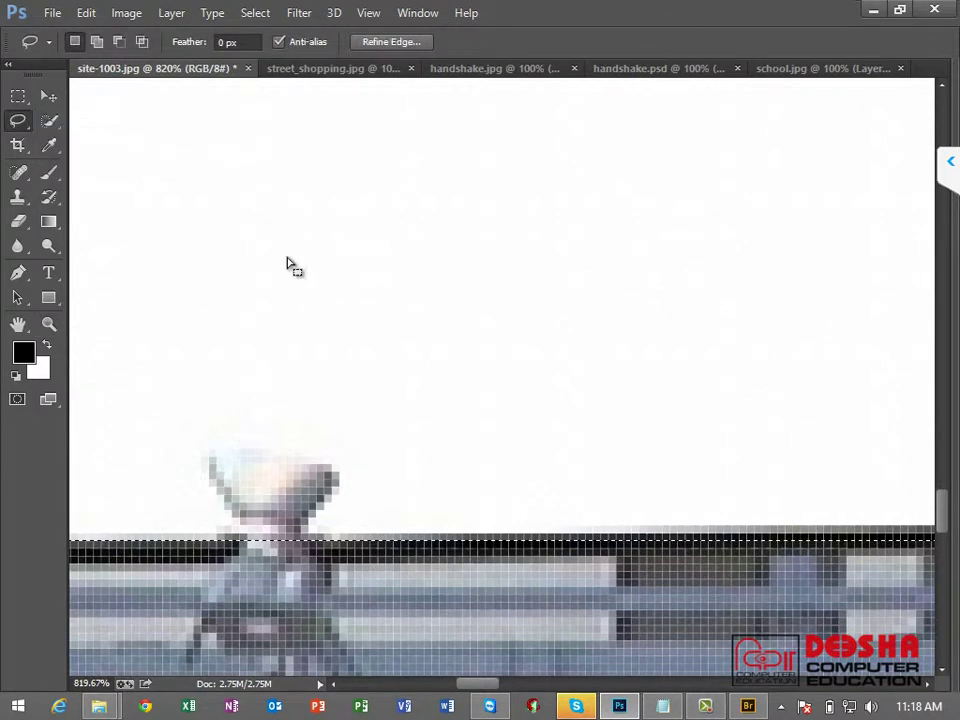
key(alt)
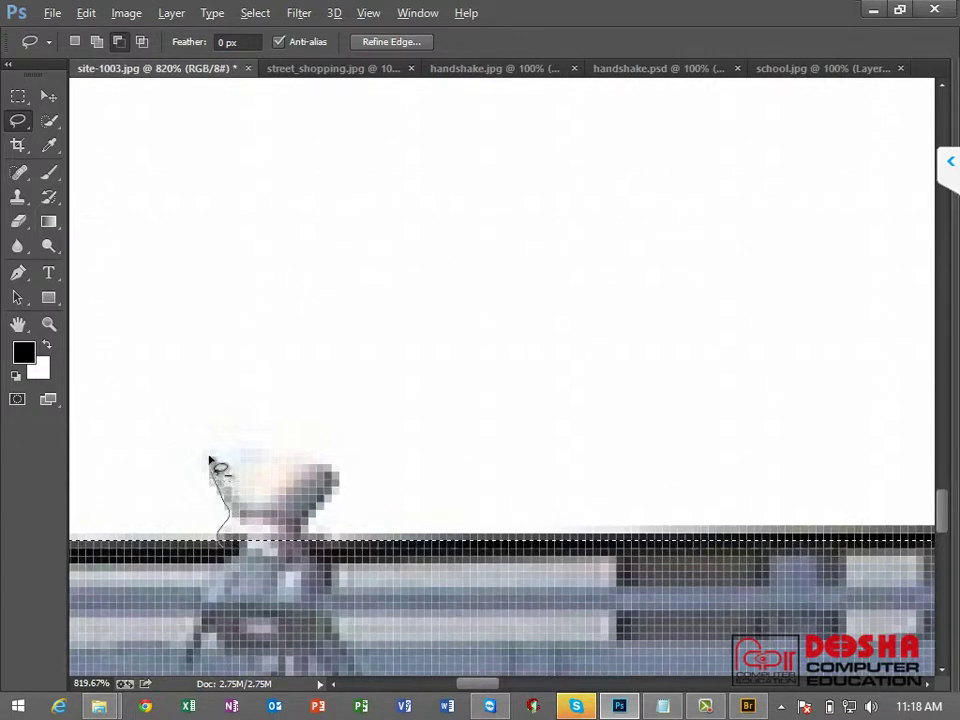
drag(238, 450, 262, 455)
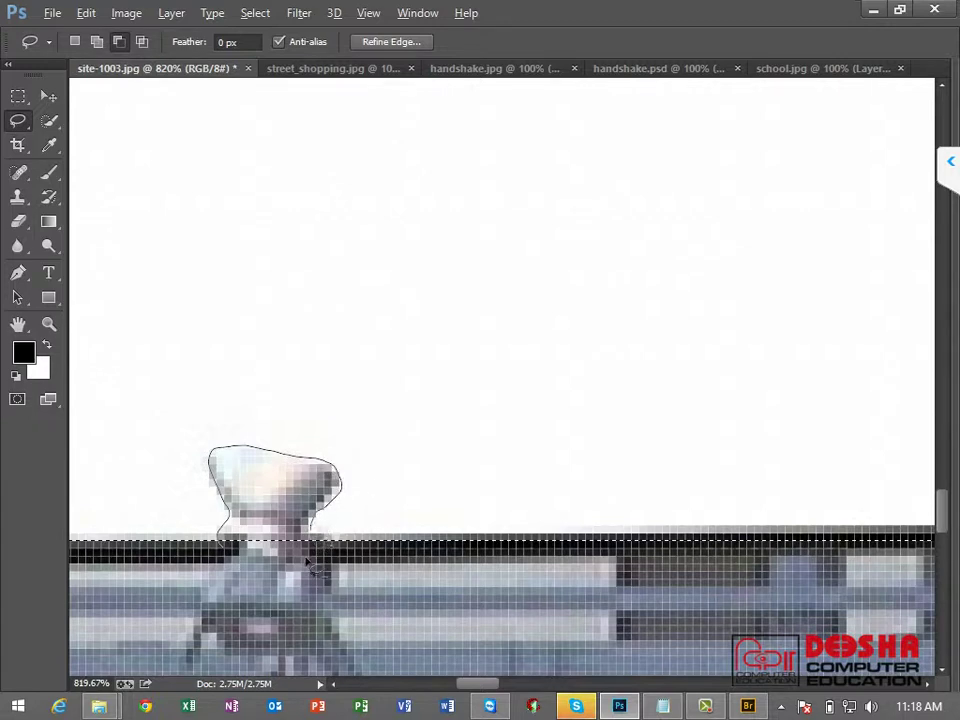
drag(359, 617, 330, 540)
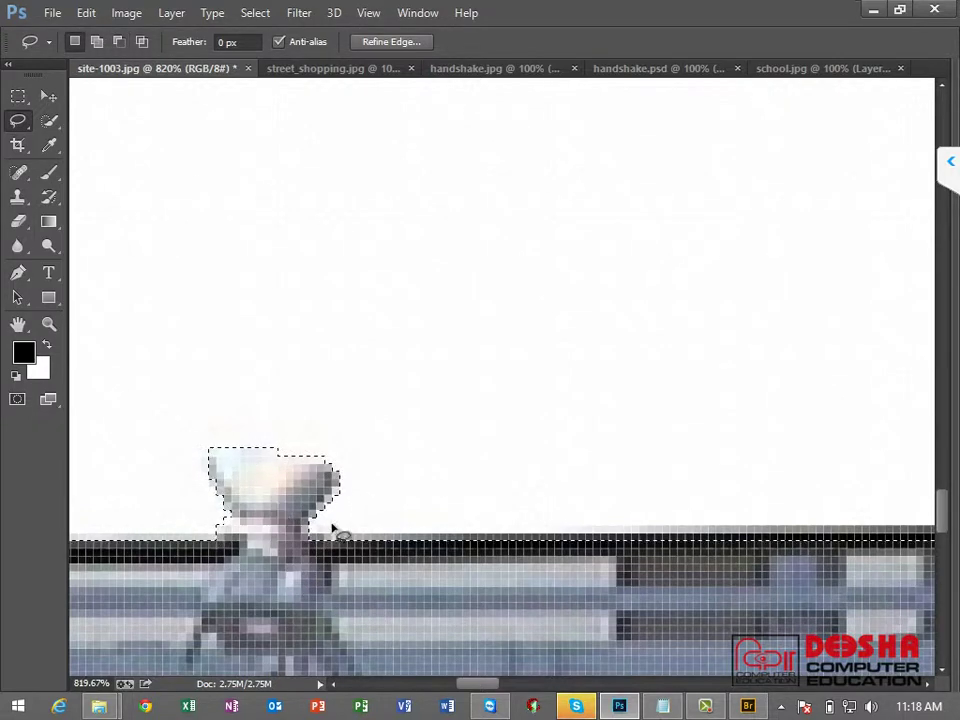
drag(567, 556, 210, 508)
drag(340, 505, 79, 503)
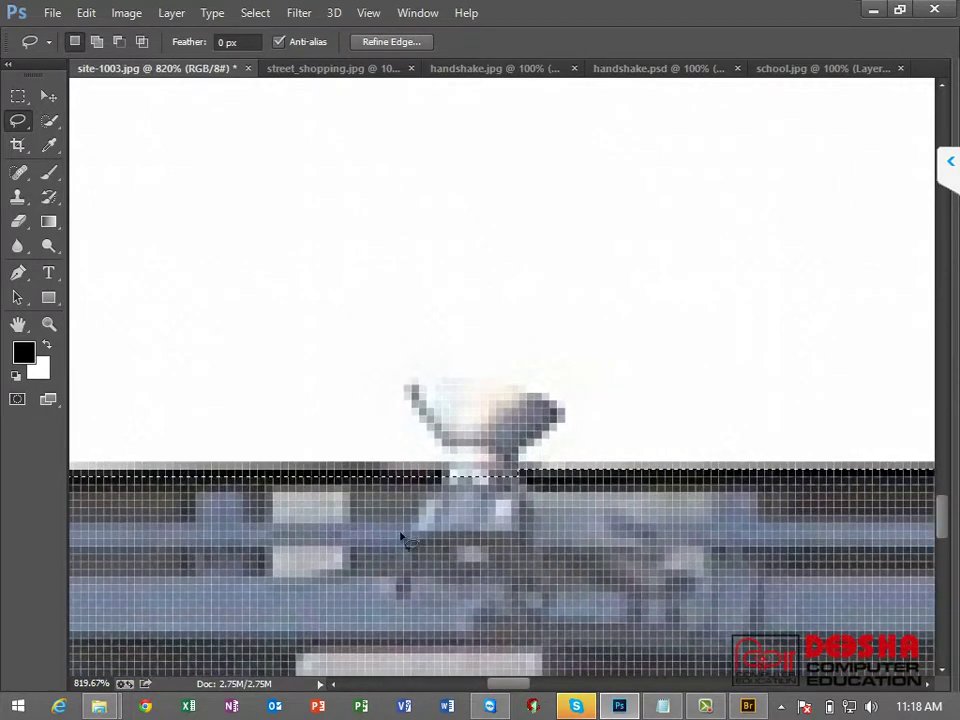
Step: Subtract the next light fixture, tracing its outline down to the bar
key(alt)
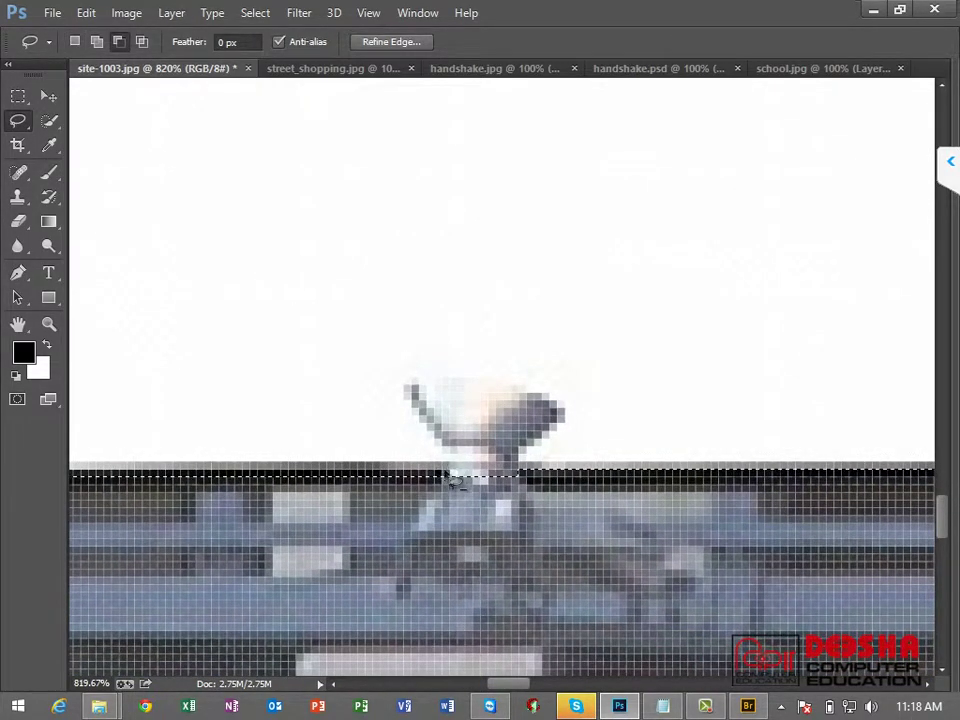
drag(413, 417, 512, 382)
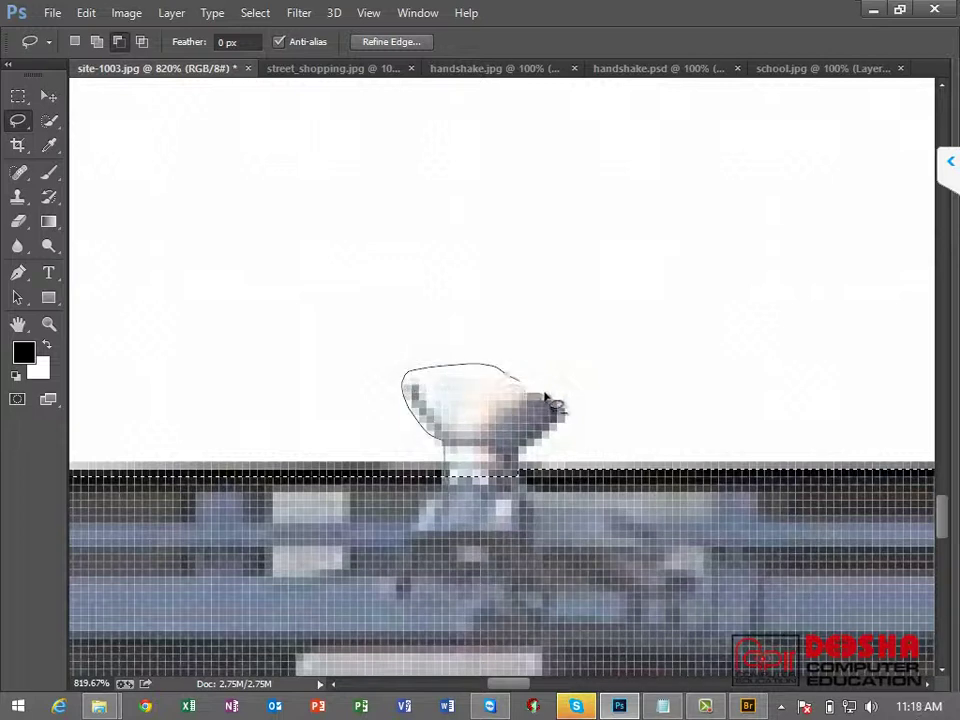
mouse_move(563, 413)
mouse_down()
mouse_move(561, 439)
mouse_move(531, 454)
mouse_move(520, 482)
mouse_up()
drag(487, 535, 480, 520)
drag(589, 525, 219, 507)
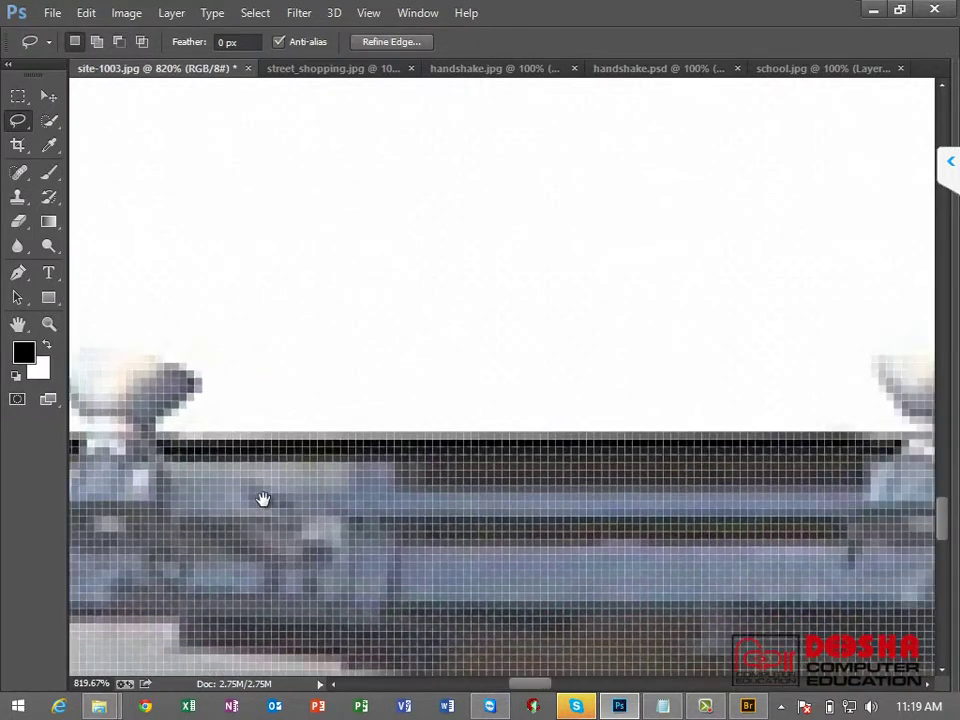
drag(696, 514, 330, 506)
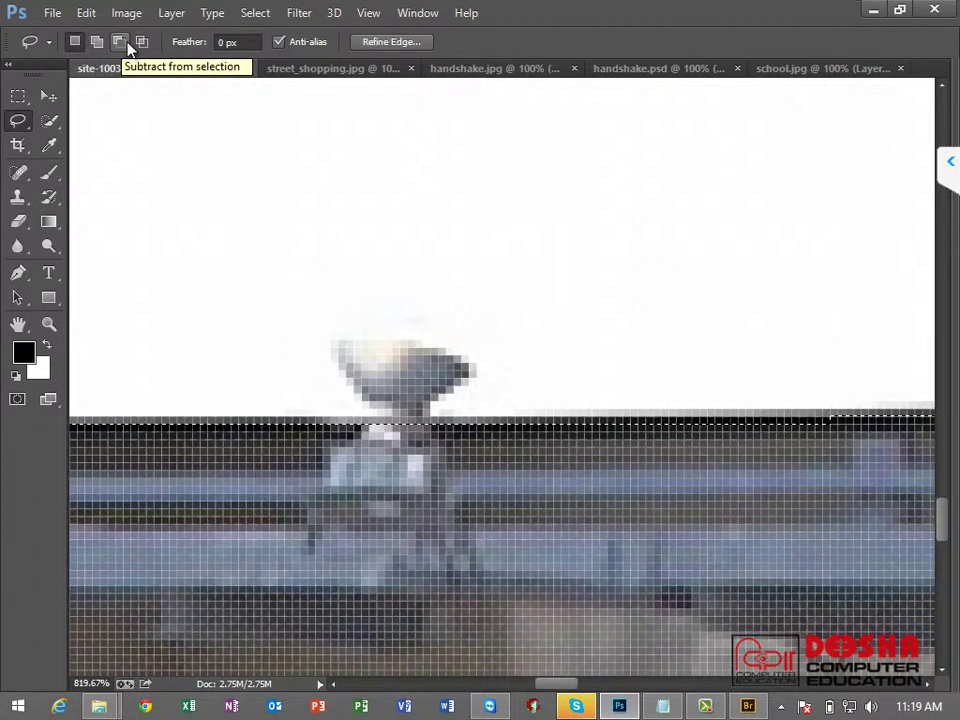
Step: Subtract the first two sculpture heads from the hoarding selection by Alt-lasso tracing
key(alt)
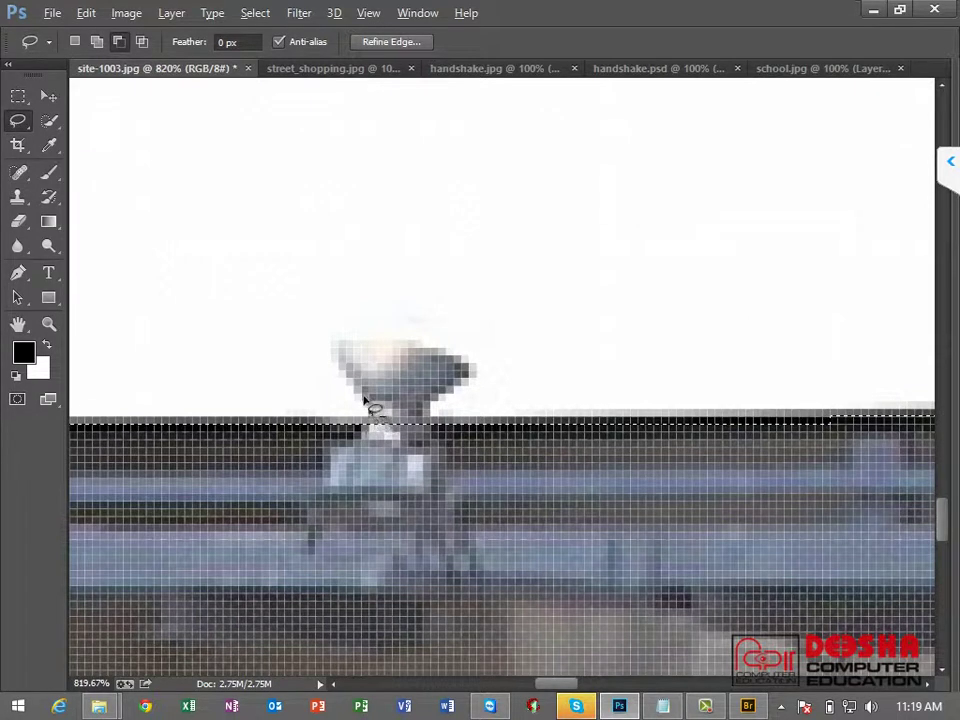
mouse_move(338, 355)
mouse_down()
mouse_move(349, 343)
mouse_move(446, 349)
mouse_move(476, 368)
mouse_move(476, 392)
mouse_move(432, 405)
mouse_up()
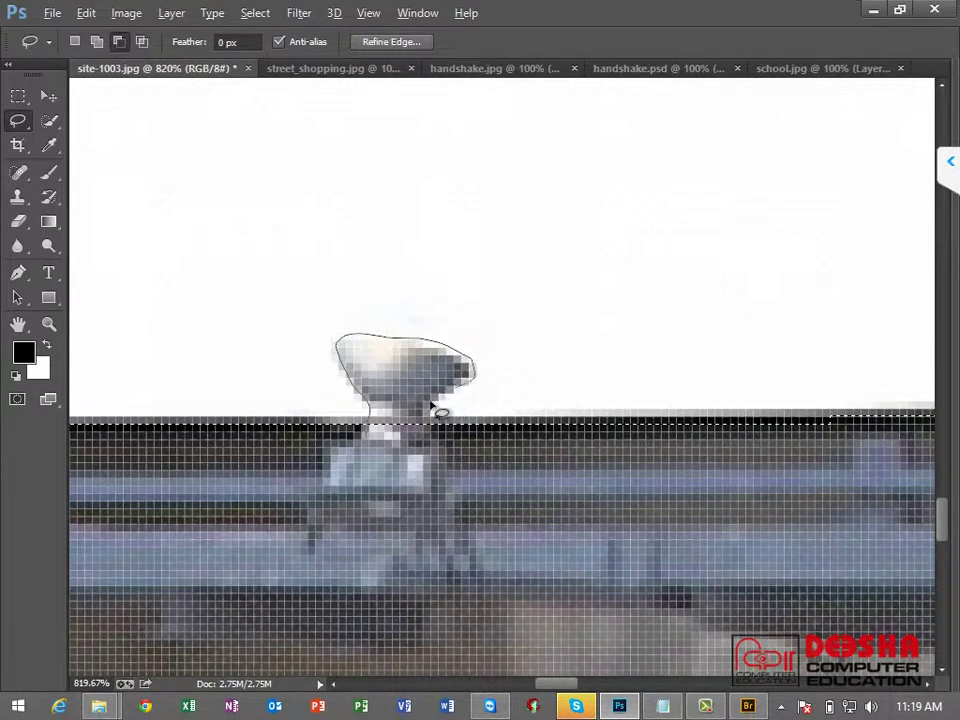
mouse_move(761, 476)
mouse_down()
mouse_move(336, 439)
mouse_move(212, 439)
mouse_move(488, 481)
mouse_up()
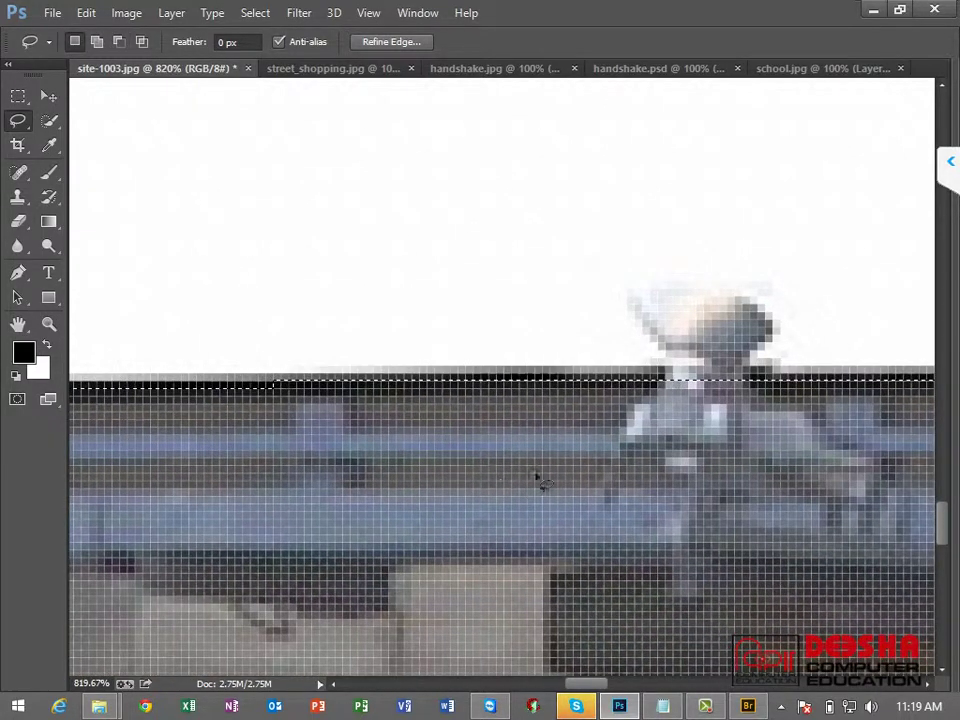
key(alt)
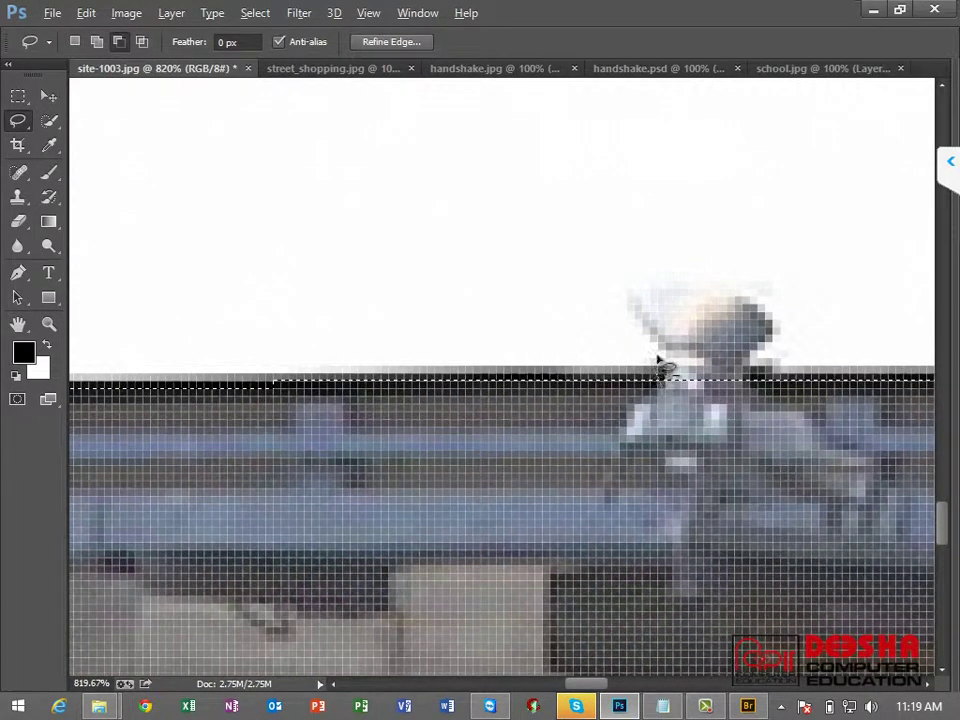
mouse_move(663, 353)
mouse_down()
mouse_move(683, 281)
mouse_move(789, 332)
mouse_move(781, 355)
mouse_up()
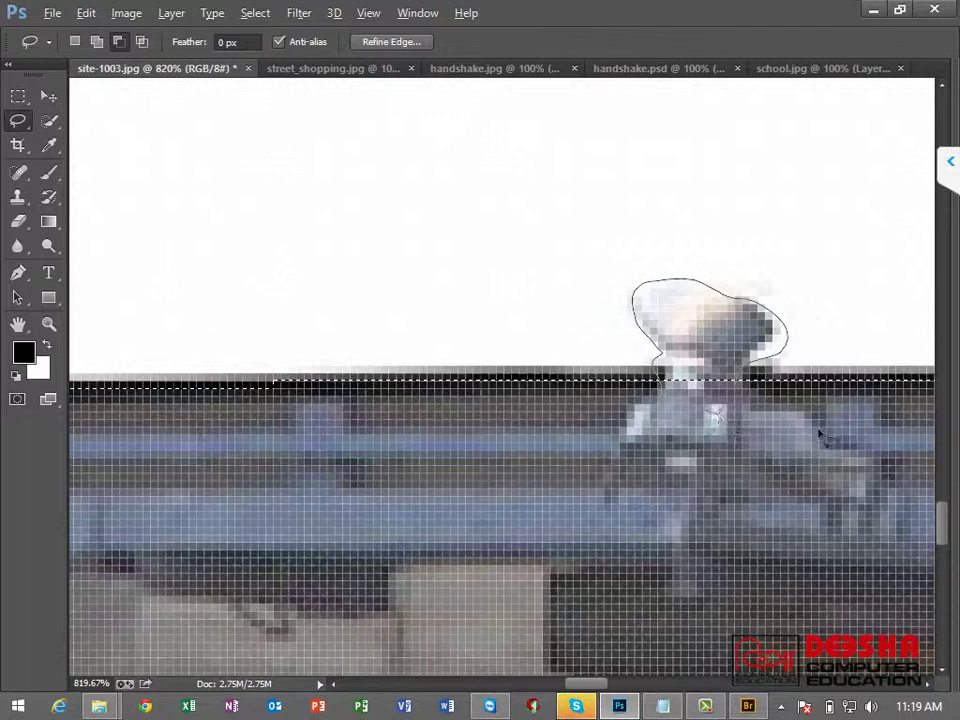
mouse_move(818, 435)
mouse_down()
mouse_move(829, 413)
mouse_move(471, 429)
mouse_move(463, 439)
mouse_up()
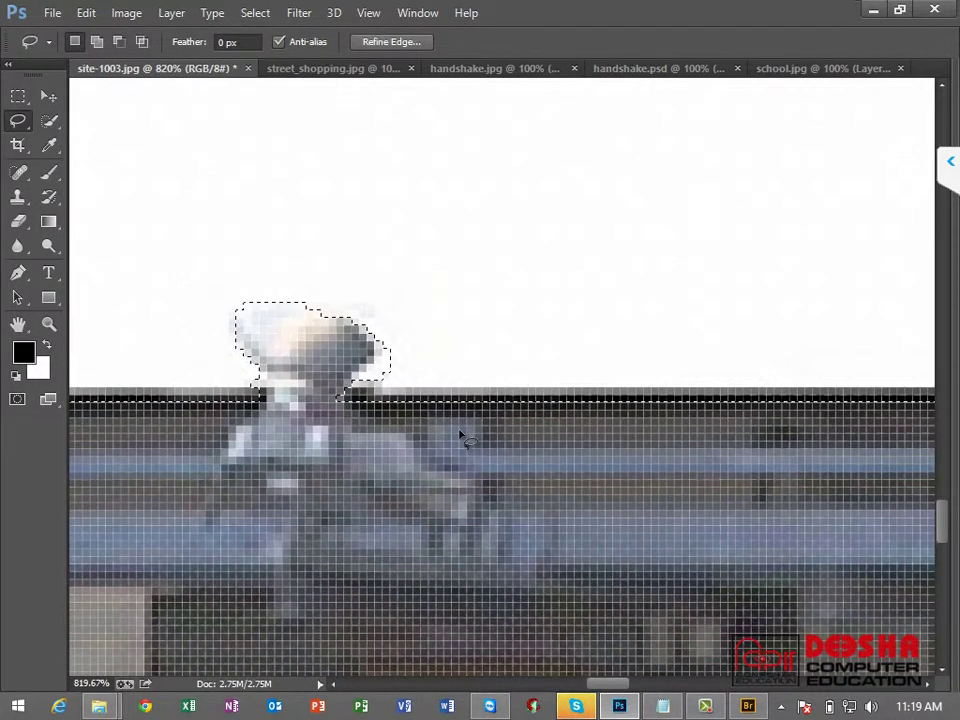
Step: Shift-lasso to add back hoarding area along the head's right side
key(shift)
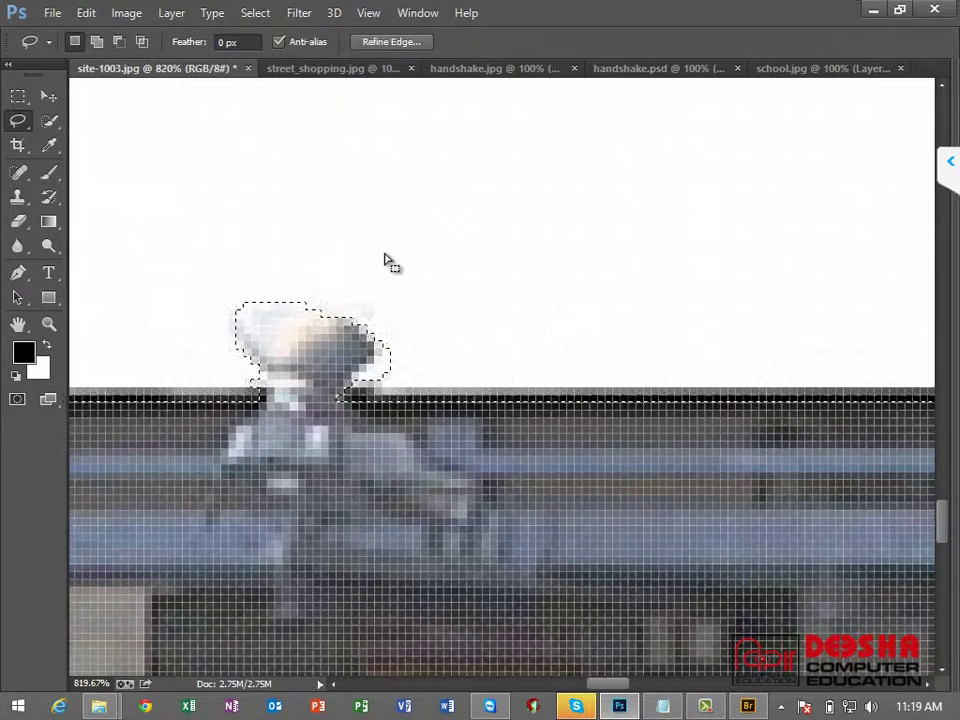
key(shift)
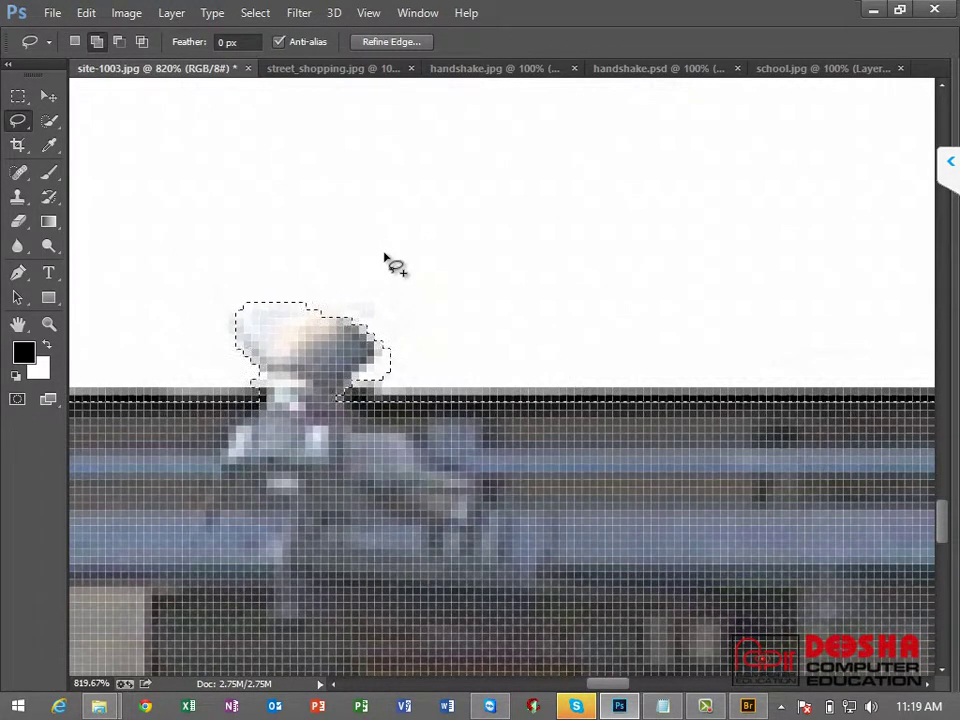
key(alt)
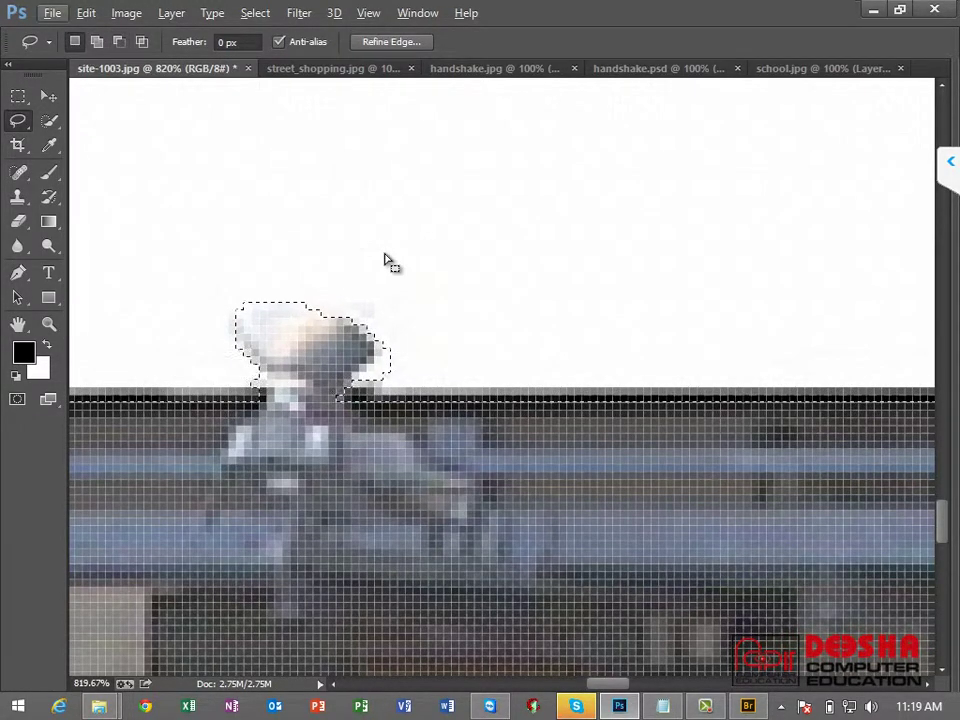
key(shift)
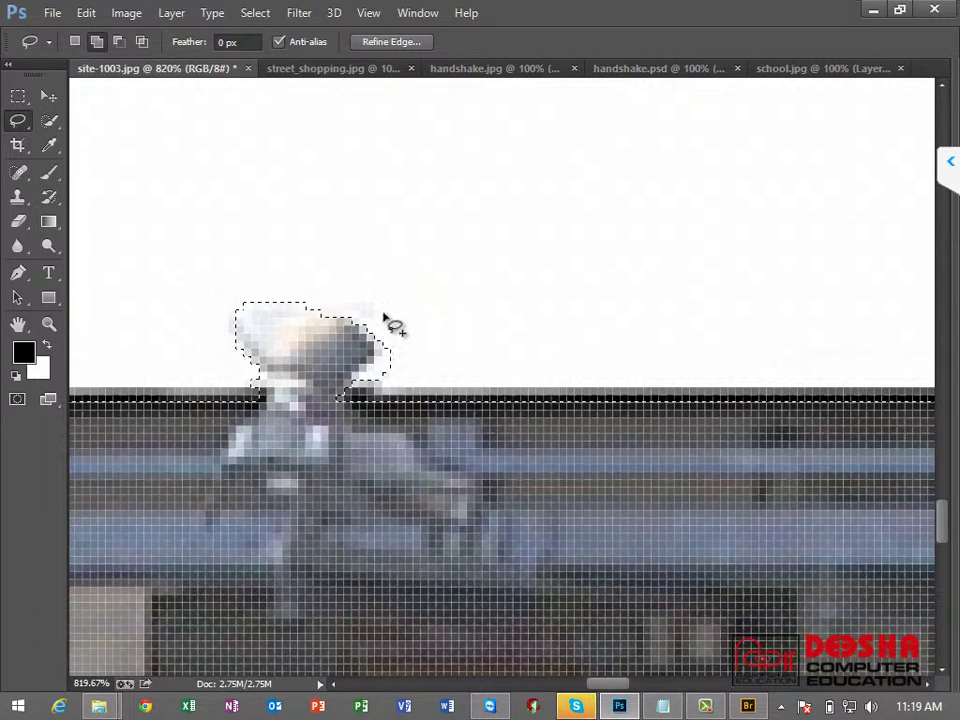
drag(385, 318, 355, 381)
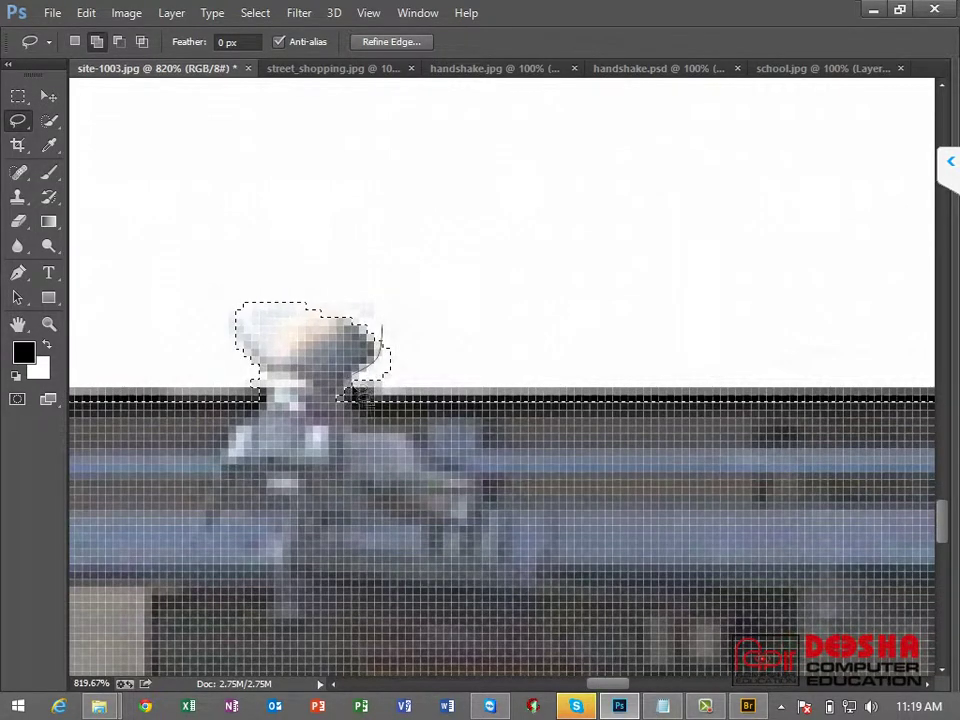
drag(417, 381, 420, 381)
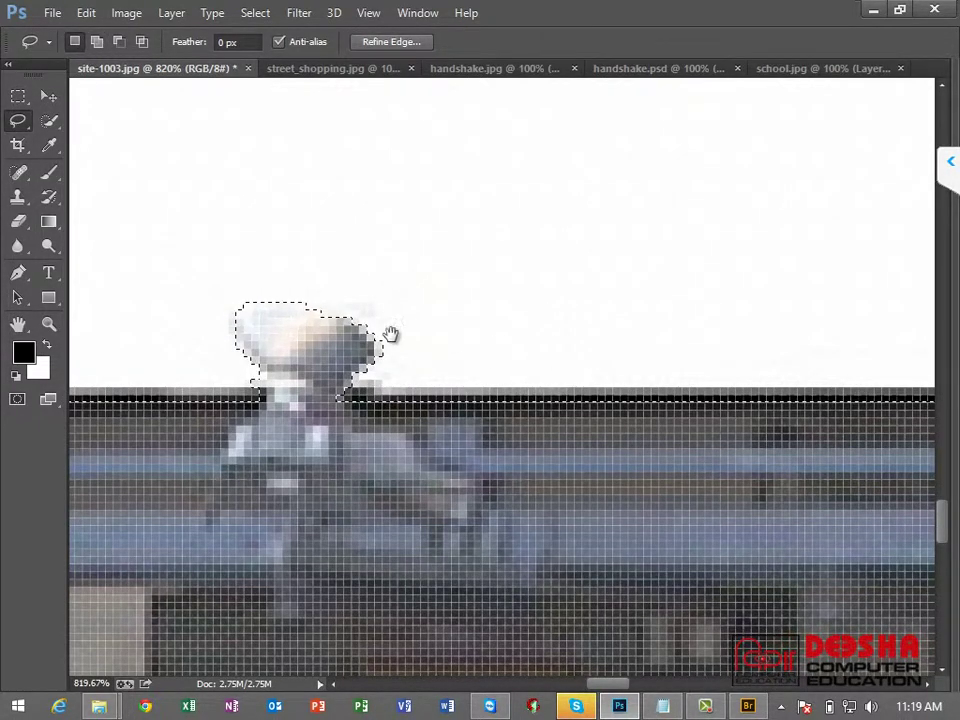
drag(390, 334, 214, 336)
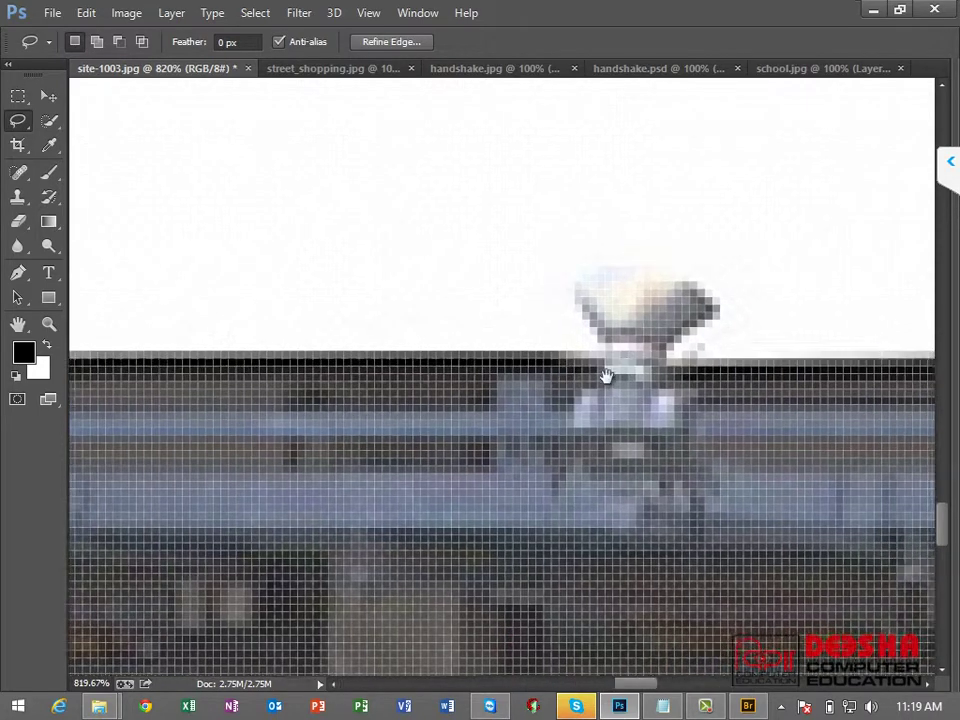
Step: Subtract the next two sculpture heads, panning along the hoarding between them
drag(720, 383, 527, 393)
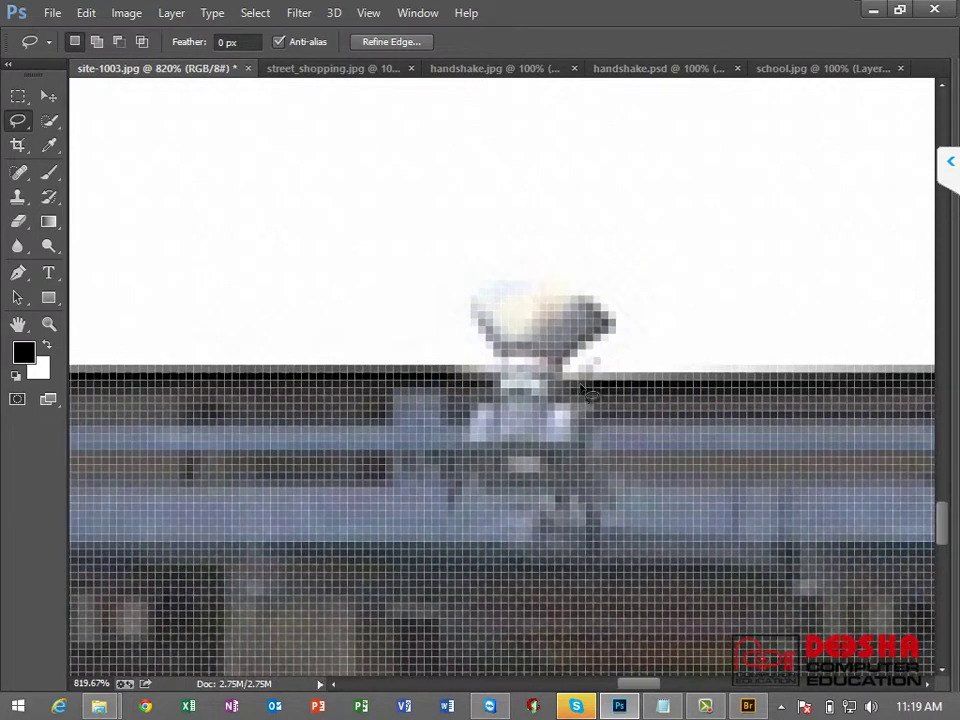
key(alt)
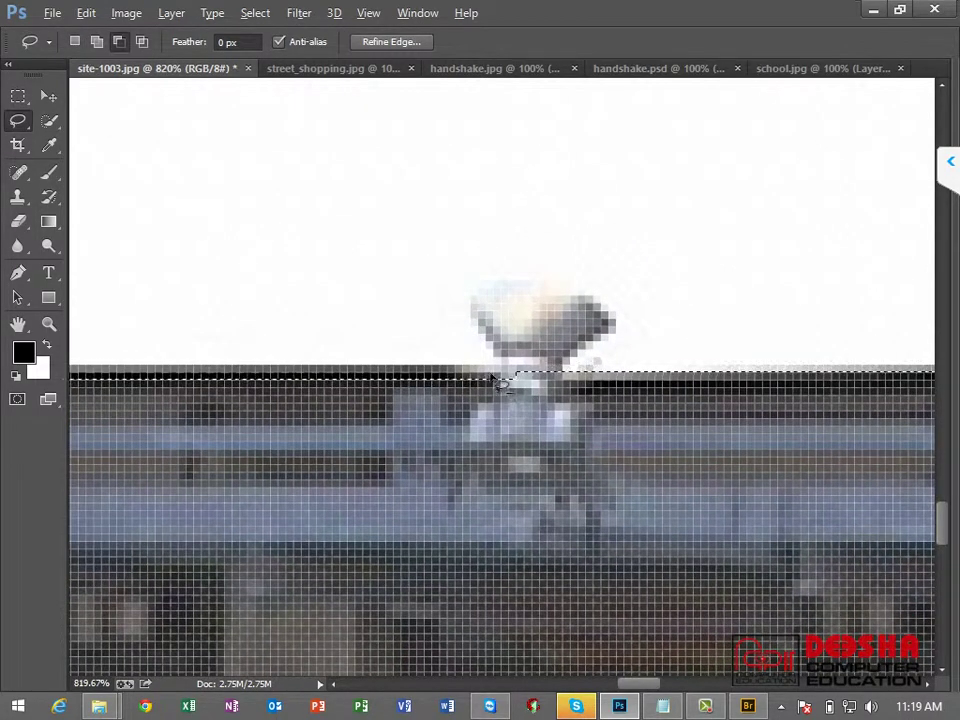
mouse_move(473, 322)
mouse_down()
mouse_move(471, 285)
mouse_move(514, 281)
mouse_move(546, 296)
mouse_move(576, 292)
mouse_move(632, 332)
mouse_move(573, 358)
mouse_up()
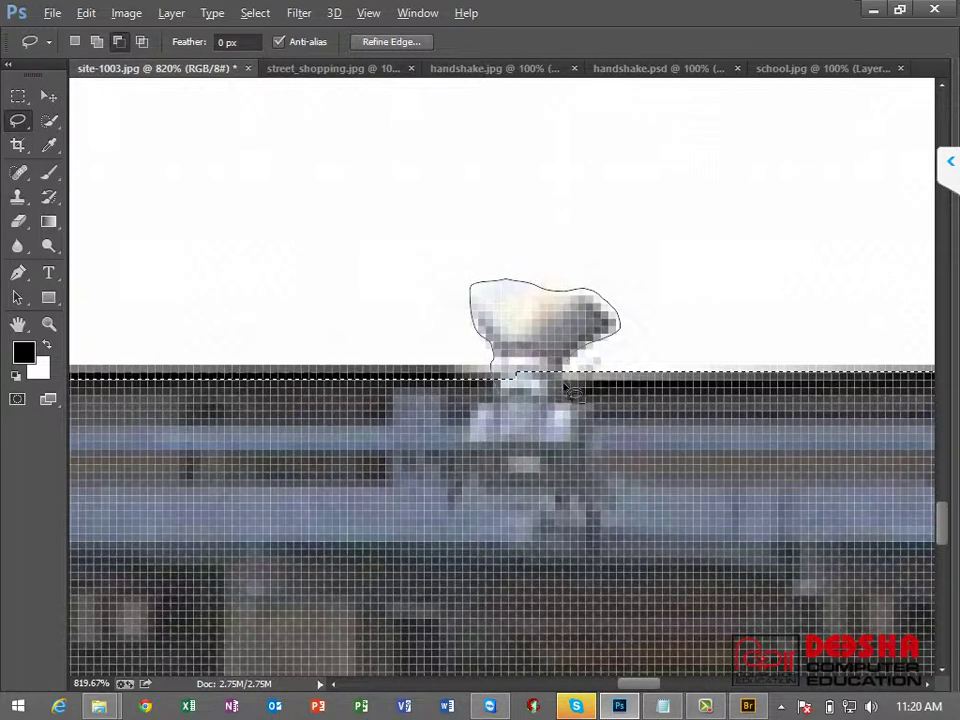
mouse_move(820, 407)
mouse_down()
mouse_move(413, 364)
mouse_move(229, 377)
mouse_up()
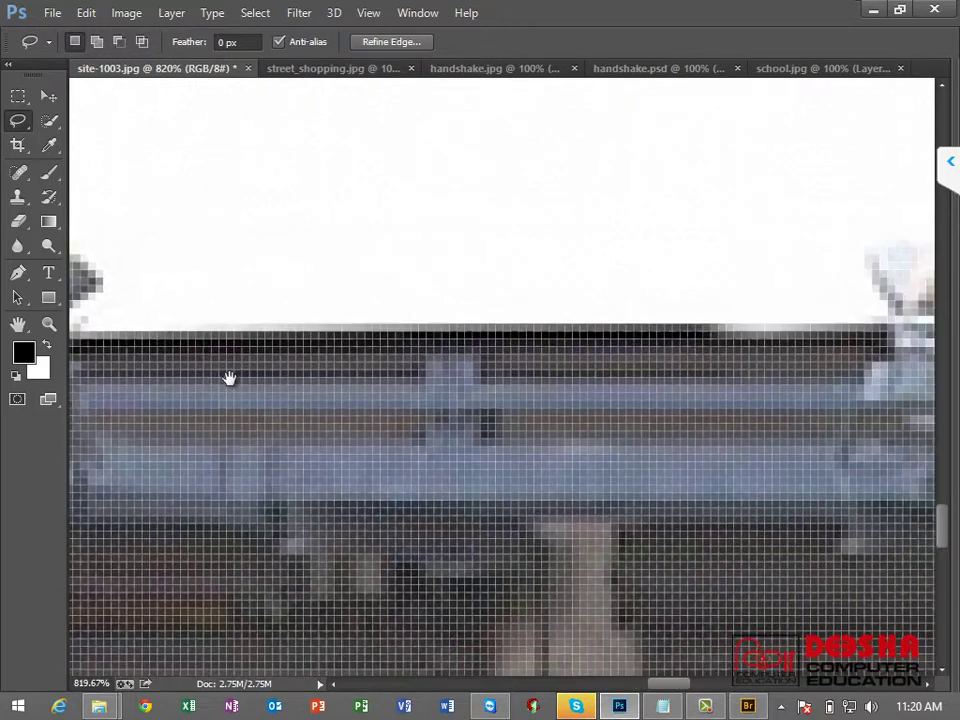
mouse_move(890, 385)
mouse_down()
mouse_move(830, 406)
mouse_move(533, 402)
mouse_move(527, 411)
mouse_up()
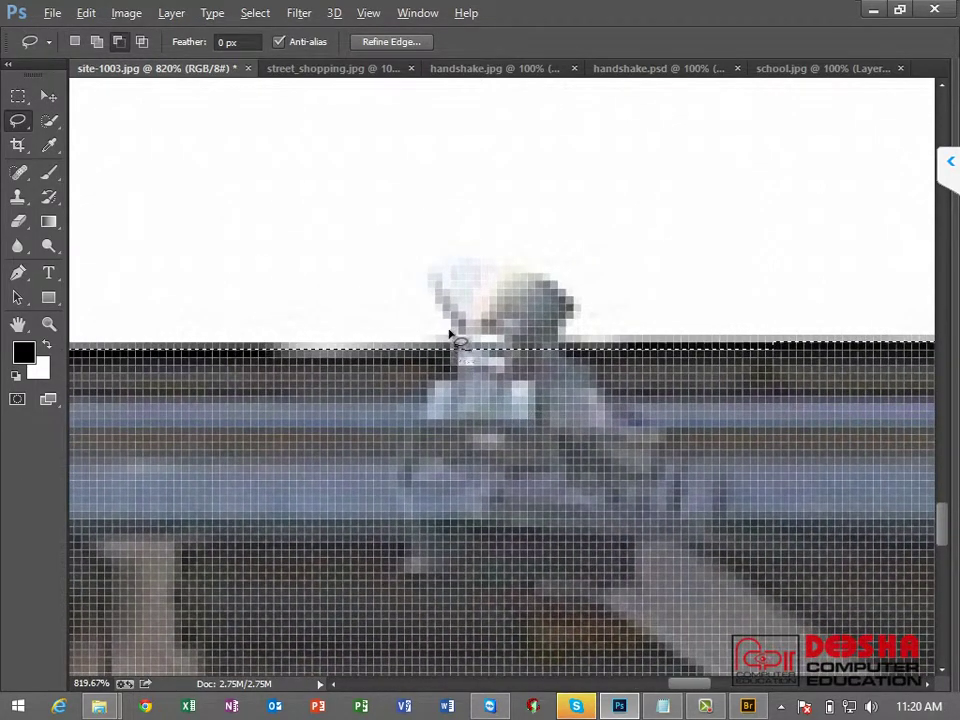
mouse_move(433, 290)
mouse_down()
mouse_move(431, 272)
mouse_move(465, 255)
mouse_move(497, 258)
mouse_up()
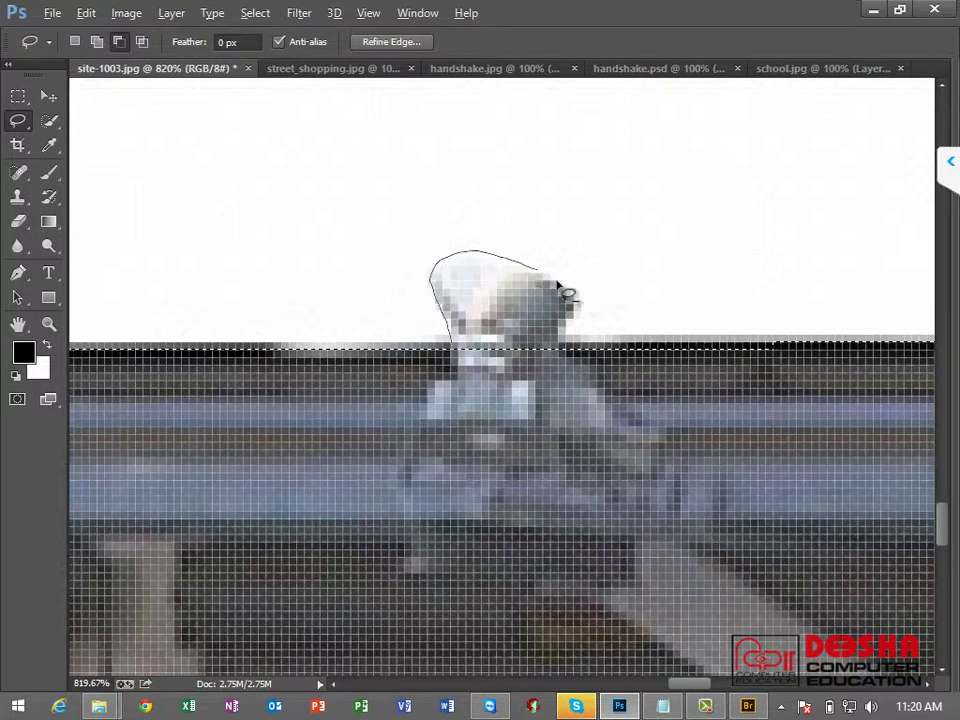
drag(576, 298, 577, 325)
drag(552, 390, 552, 390)
Step: Cut out the remaining heads, then zoom out to 800% toward the hoarding's right end
scroll(542, 368, left, 5)
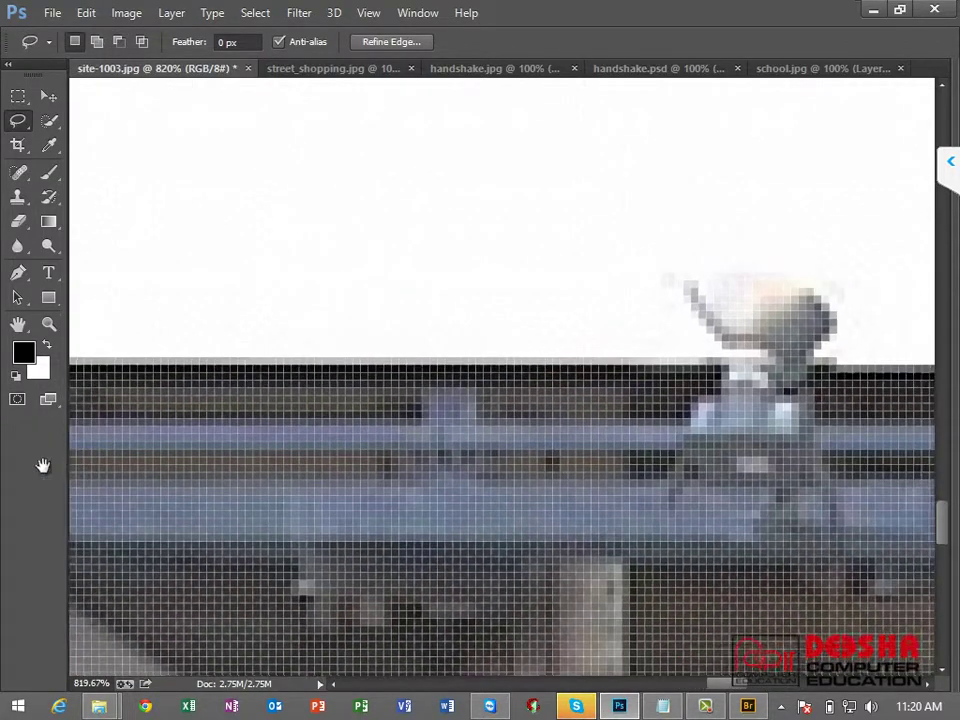
scroll(439, 435, right, 5)
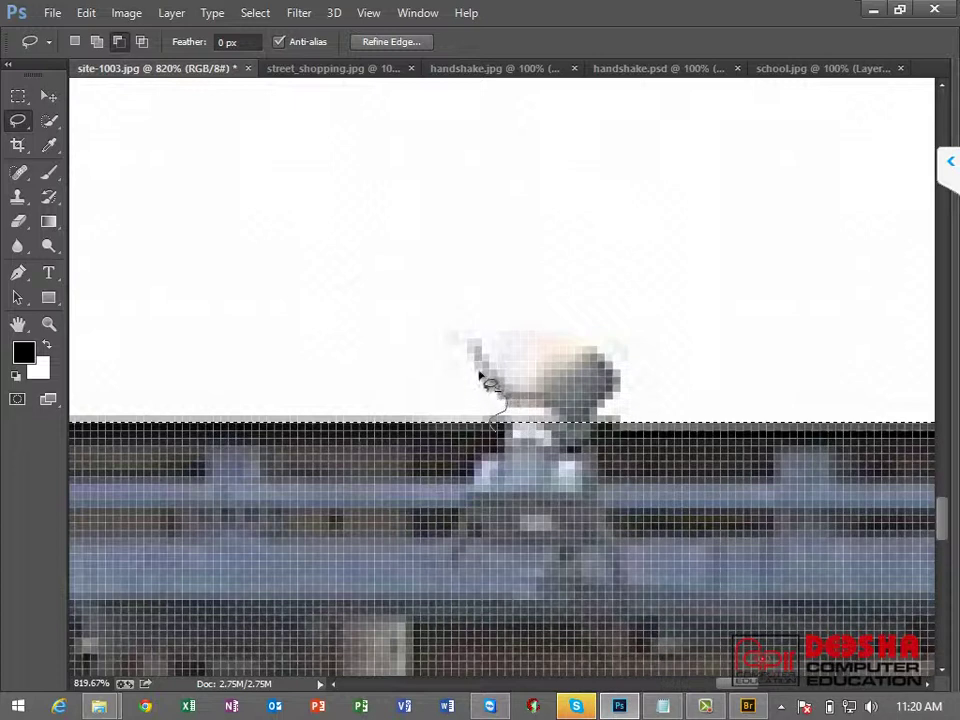
mouse_move(470, 353)
mouse_down()
mouse_move(609, 358)
mouse_move(630, 385)
mouse_move(598, 410)
mouse_move(451, 333)
mouse_up()
mouse_move(767, 467)
mouse_down()
mouse_move(392, 450)
mouse_move(156, 489)
mouse_up()
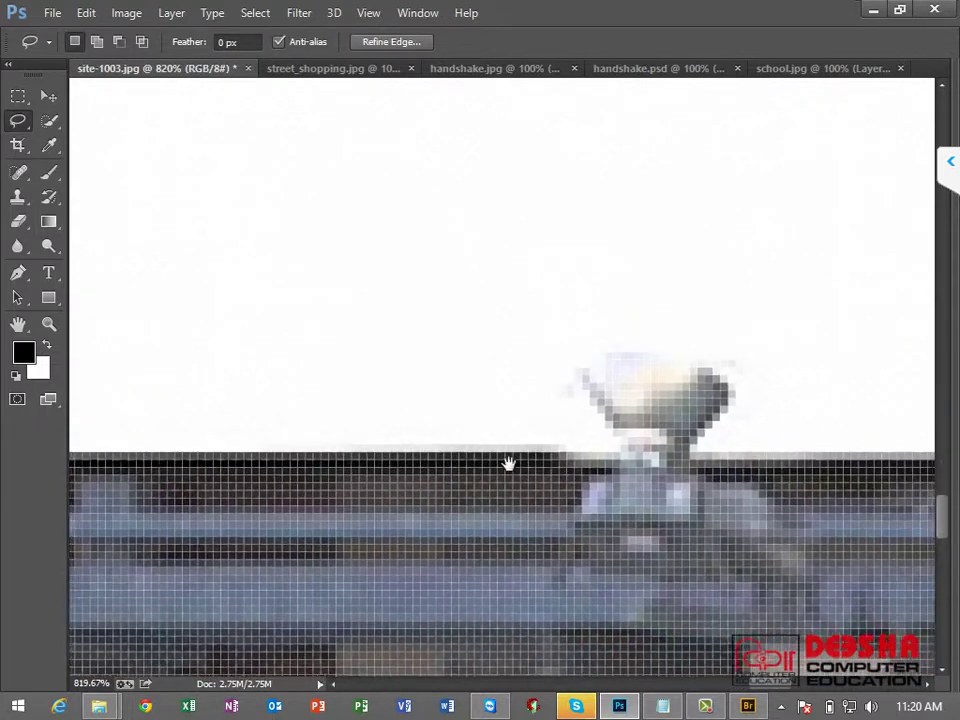
mouse_move(508, 463)
mouse_down()
mouse_move(270, 450)
mouse_move(285, 458)
mouse_up()
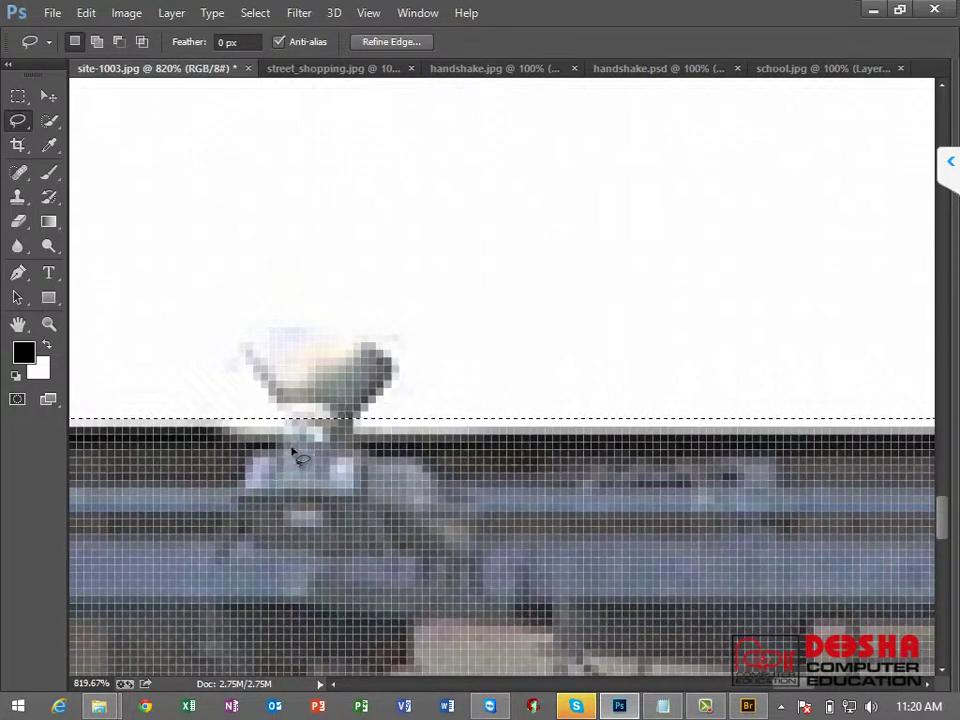
key(alt)
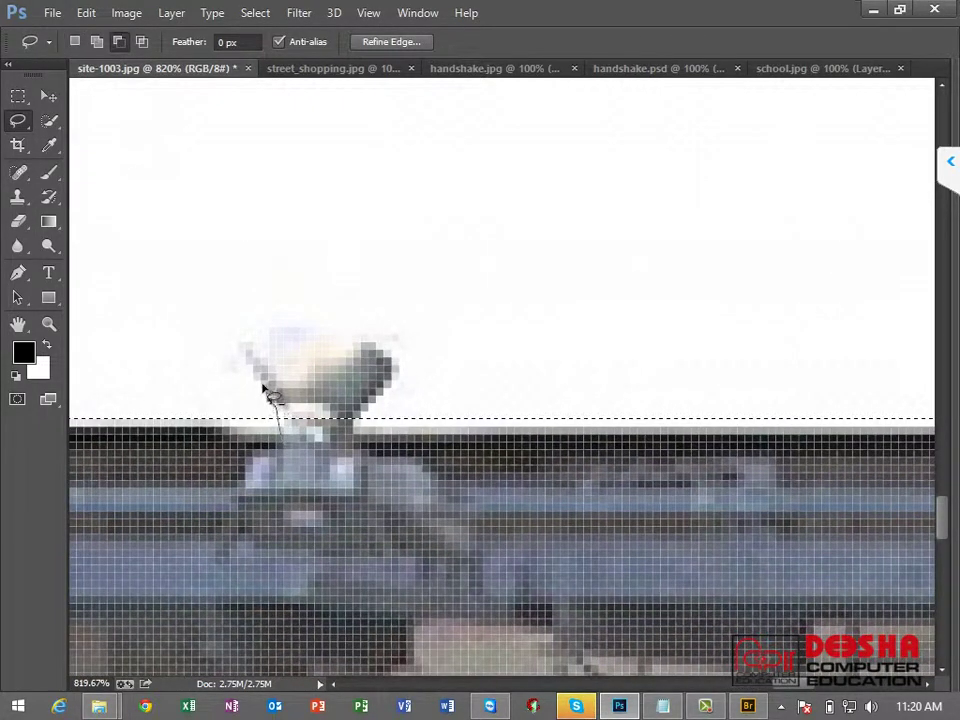
mouse_move(241, 365)
mouse_down()
mouse_move(246, 343)
mouse_move(274, 332)
mouse_move(340, 327)
mouse_move(407, 386)
mouse_move(365, 430)
mouse_up()
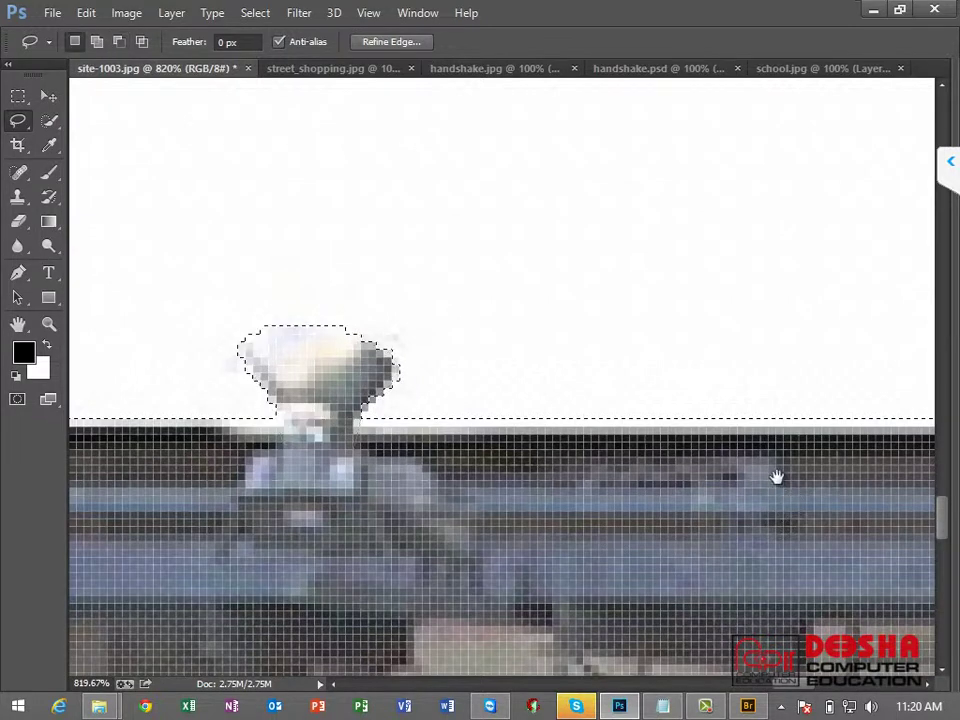
mouse_move(776, 476)
mouse_down()
mouse_move(422, 439)
mouse_move(290, 456)
mouse_up()
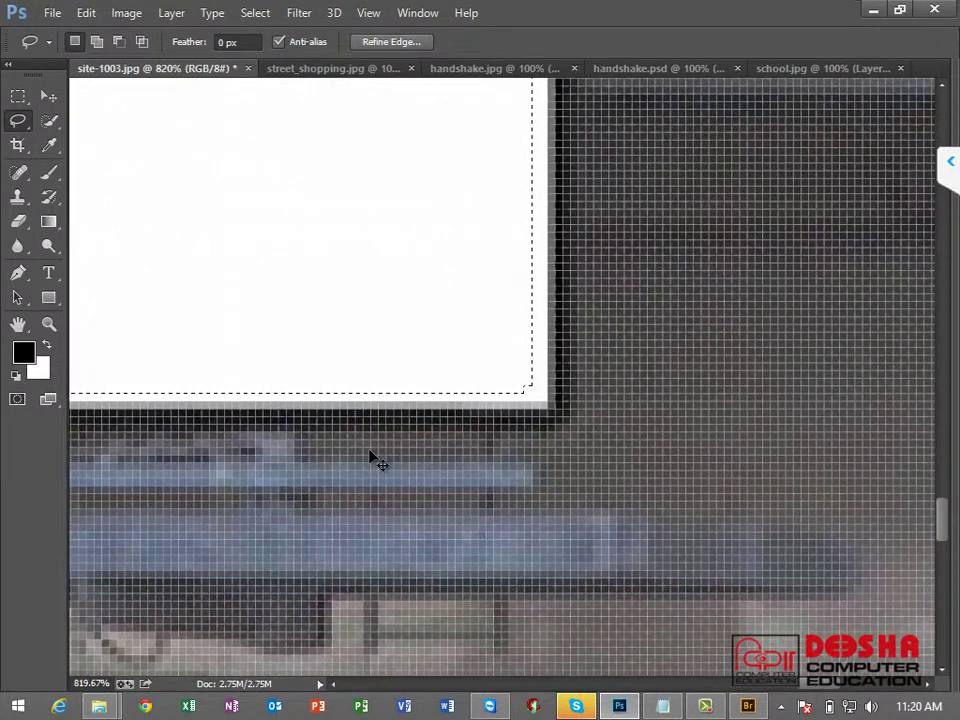
key(ctrl+minus)
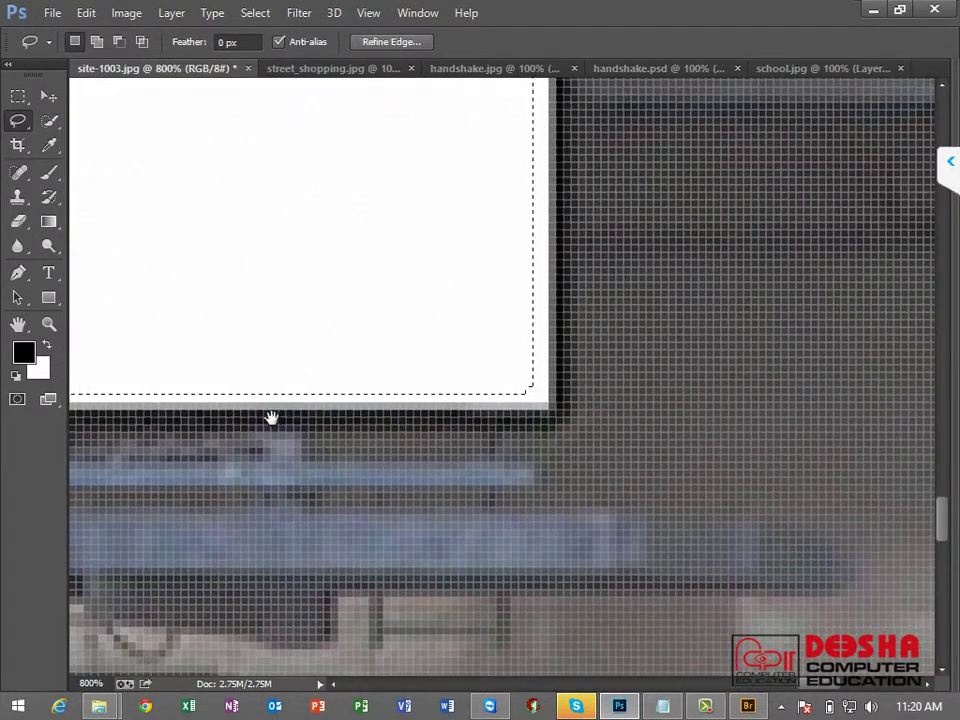
drag(272, 418, 467, 411)
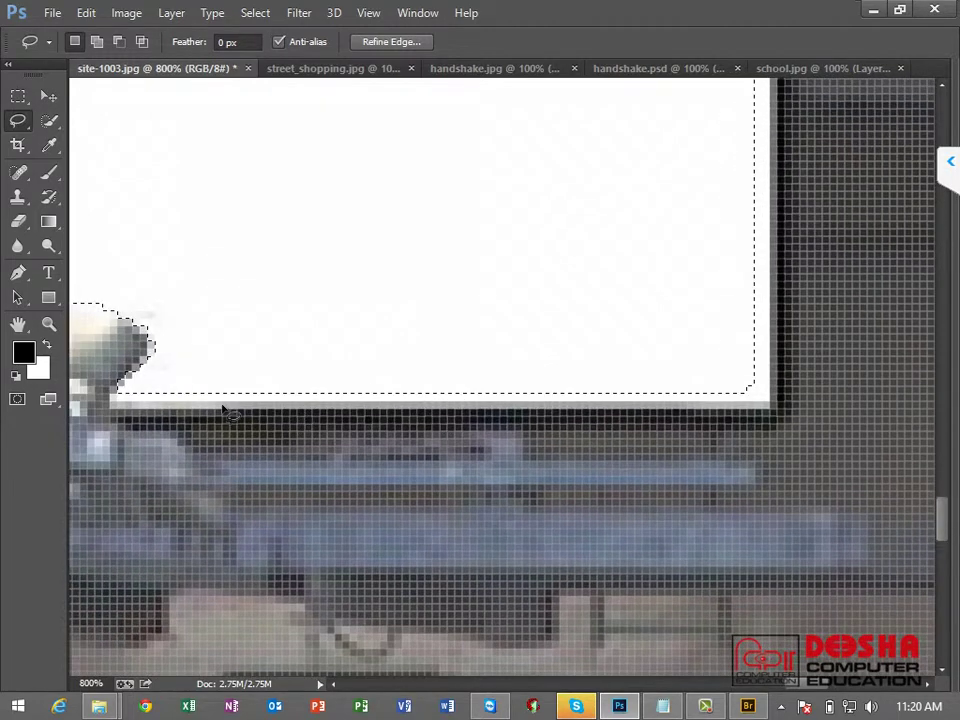
Step: Place Polygonal Lasso points along the board's bottom and right edges, discarding a stray outline
right_click(18, 121)
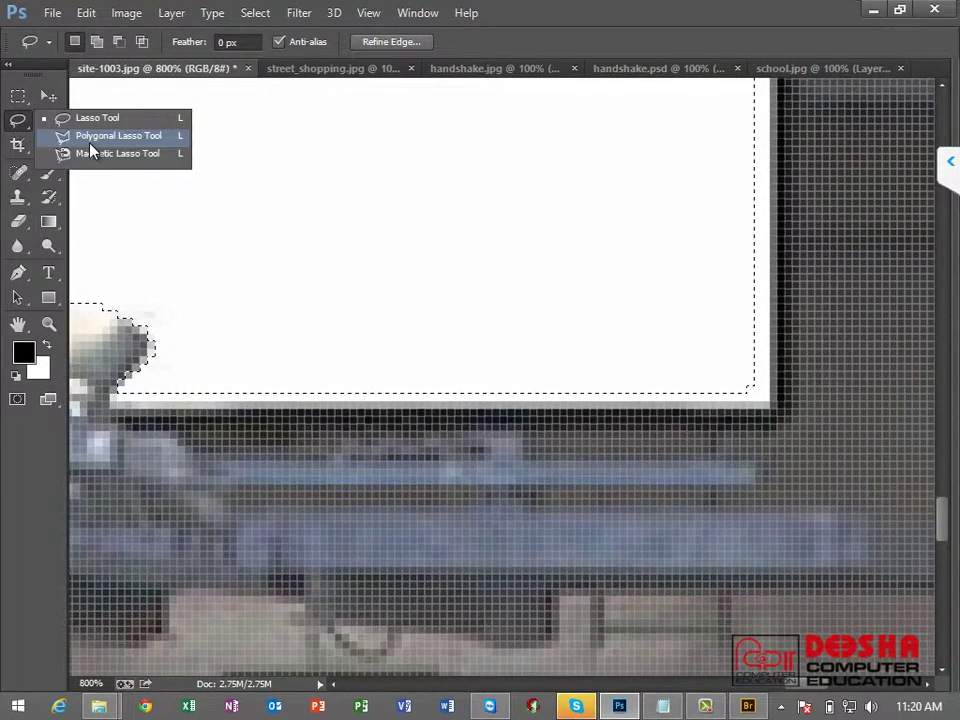
click(92, 138)
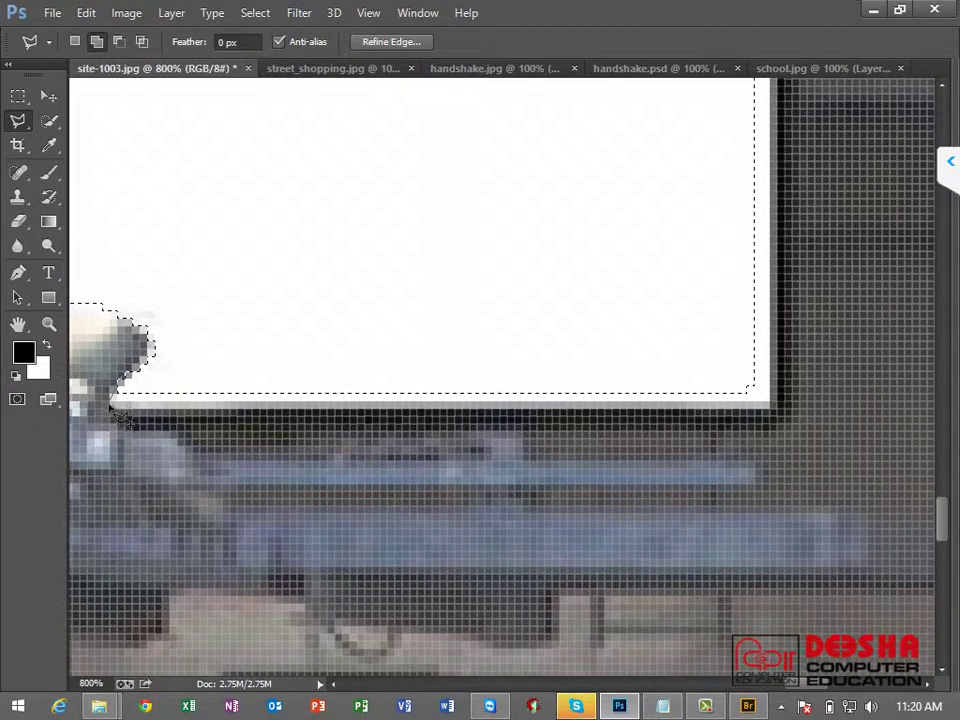
click(150, 424)
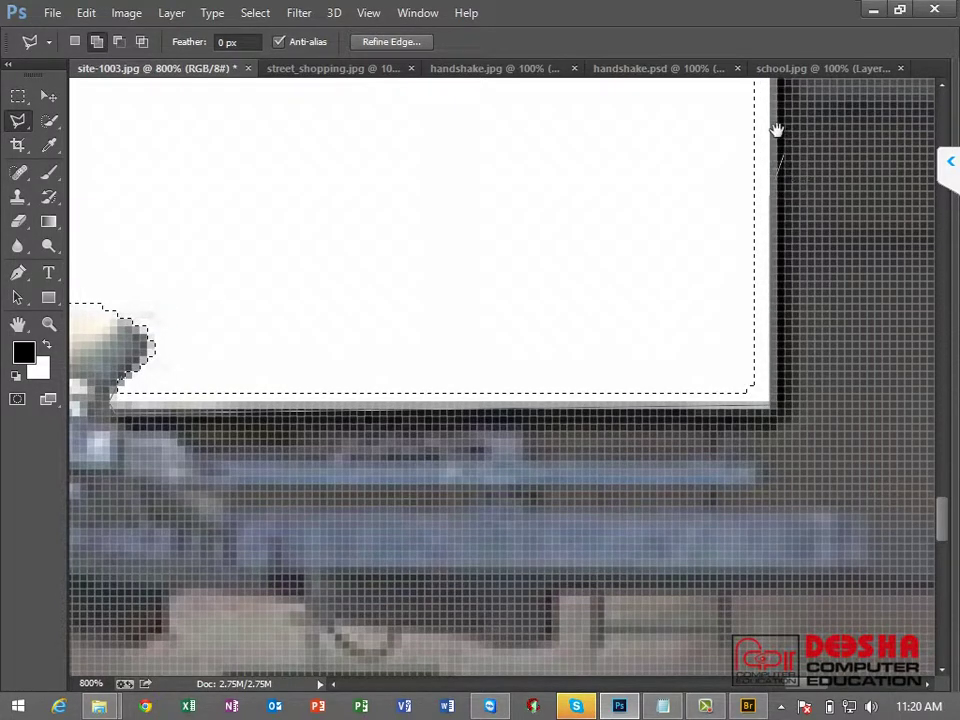
drag(777, 130, 690, 580)
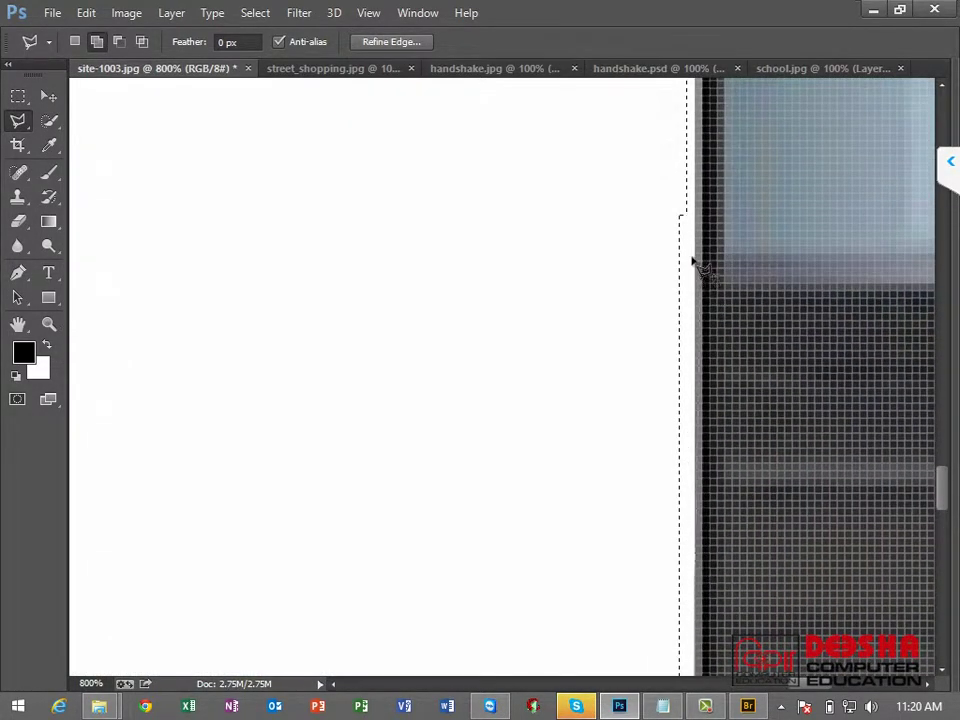
drag(694, 362, 690, 443)
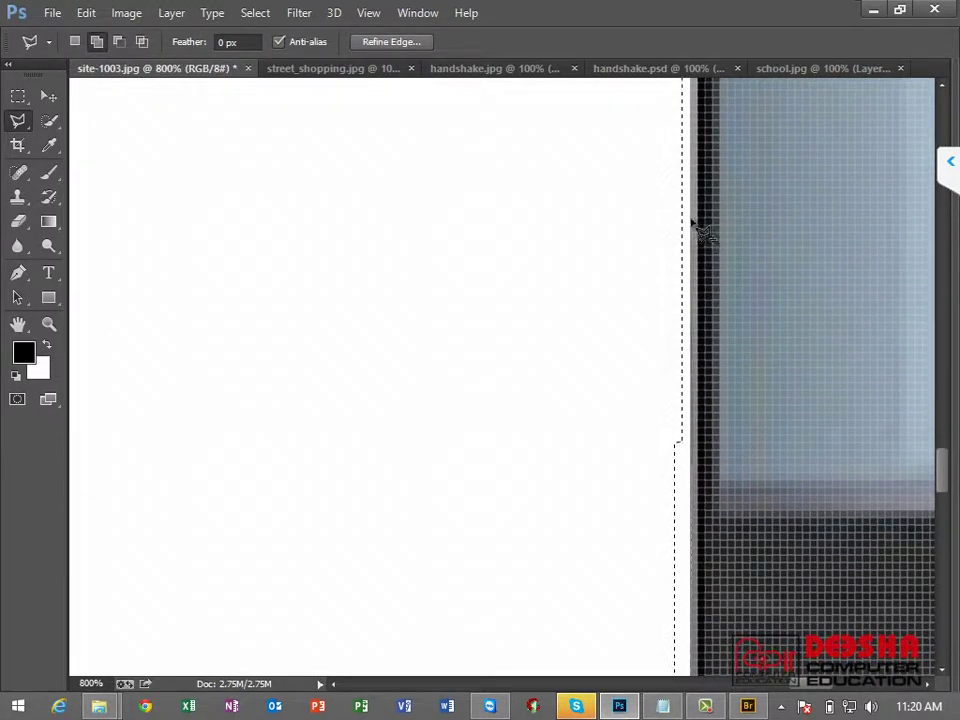
drag(692, 253, 688, 493)
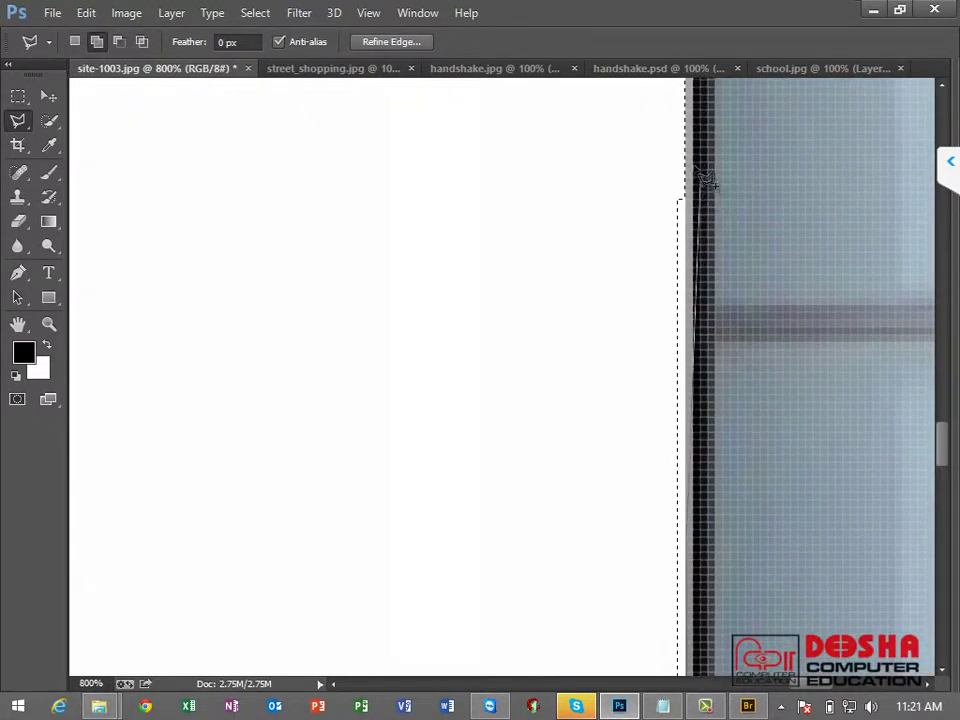
click(585, 156)
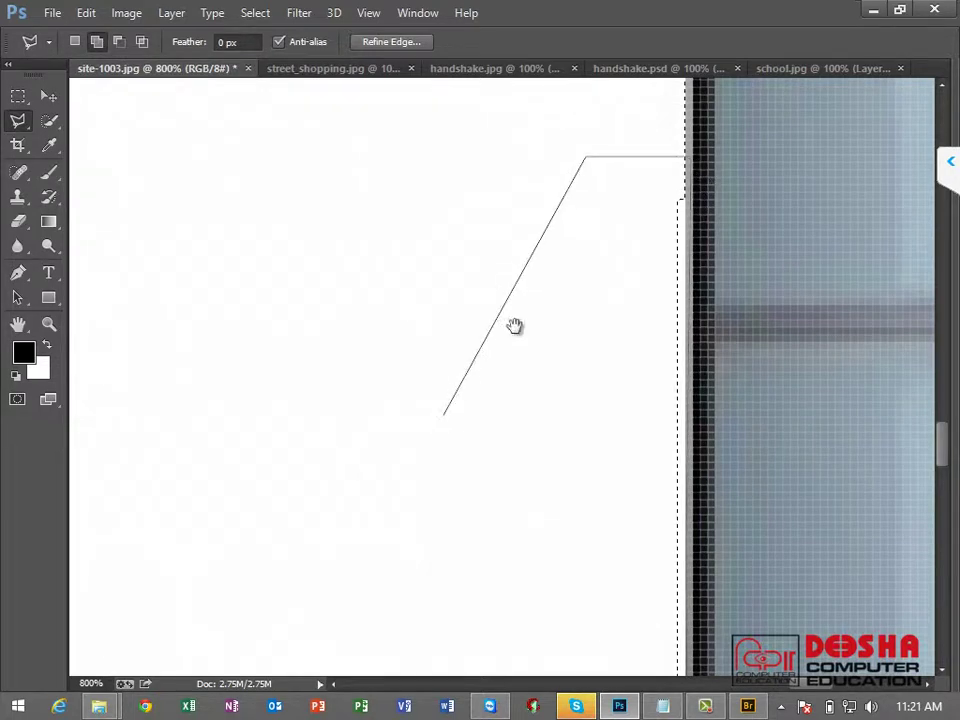
drag(514, 326, 553, 265)
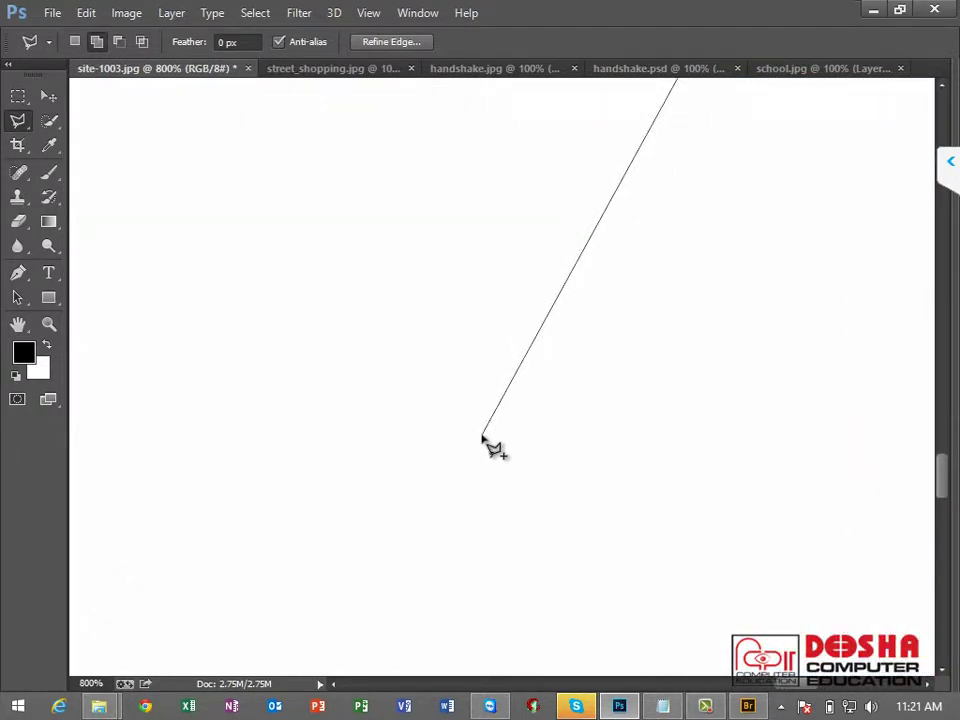
key(Escape)
Step: Zoom out to the whole image and undo twice to restore the billboard-edge selection
key(ctrl+minus)
key(ctrl+minus)
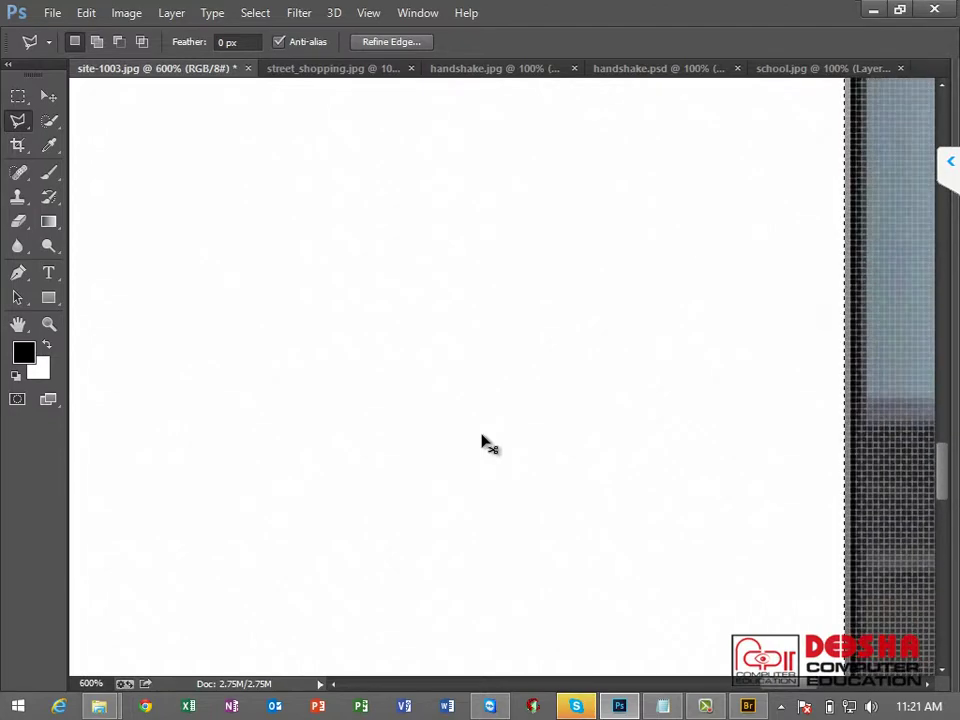
key(ctrl+minus)
key(ctrl+minus)
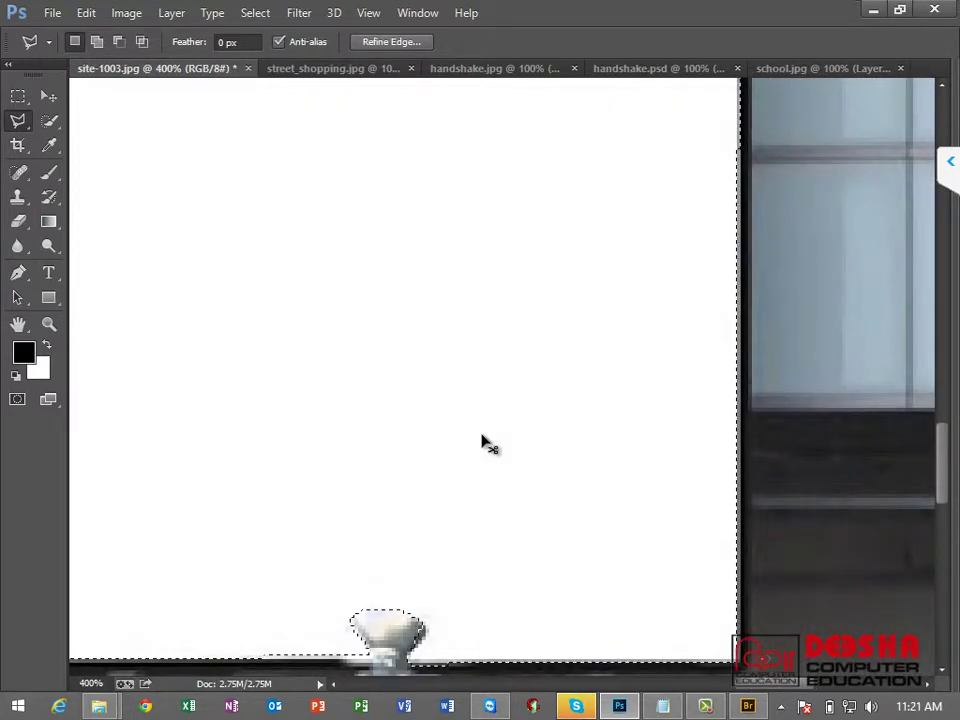
key(ctrl+minus)
key(ctrl+minus)
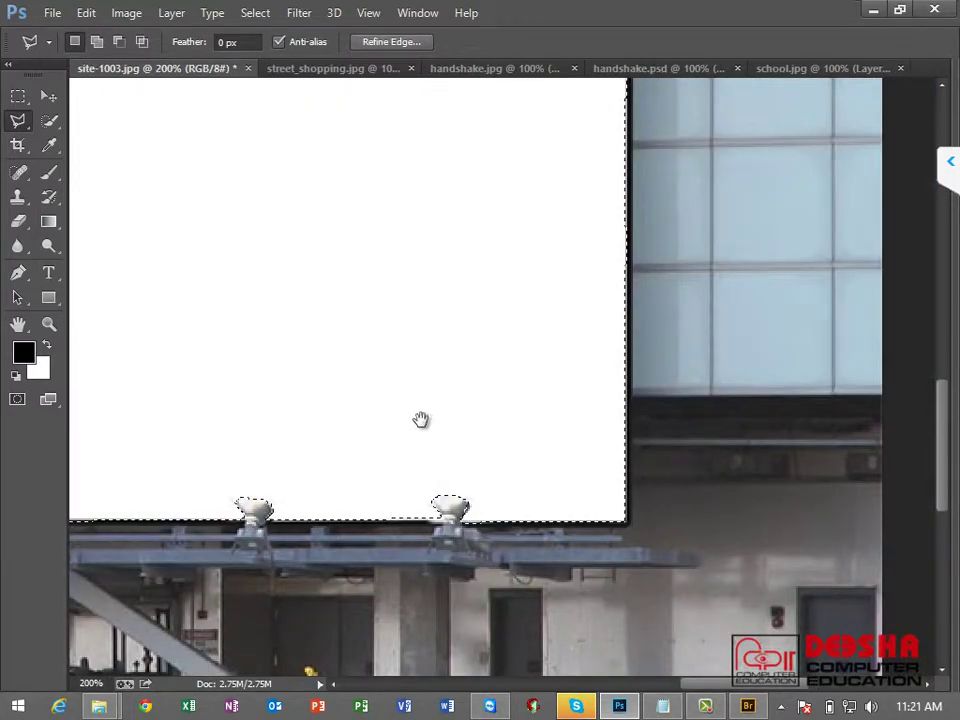
drag(471, 426, 634, 403)
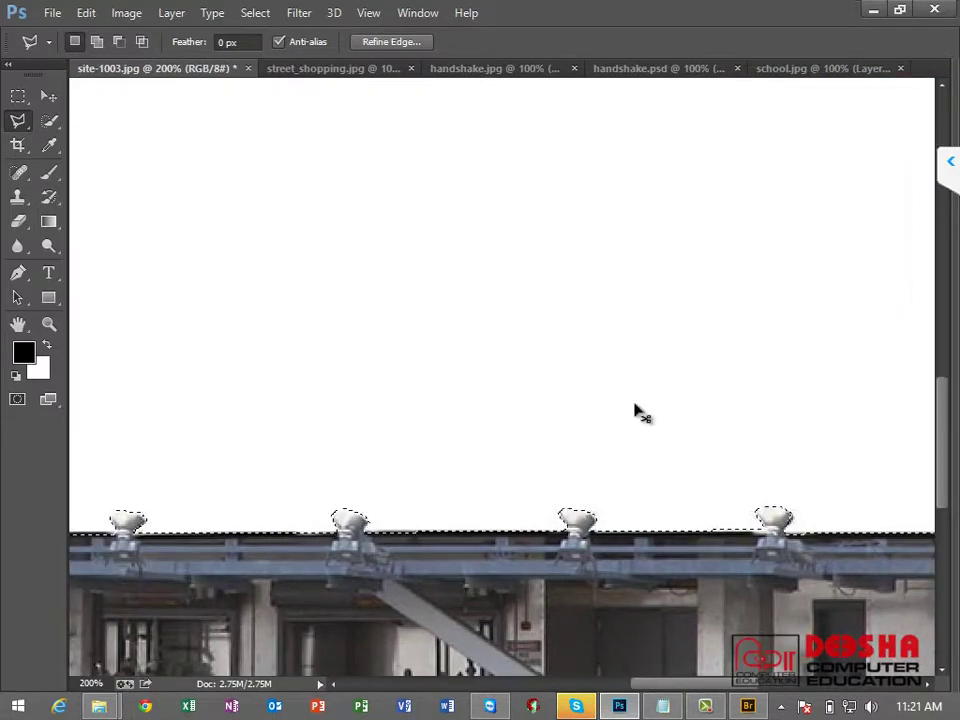
key(ctrl+minus)
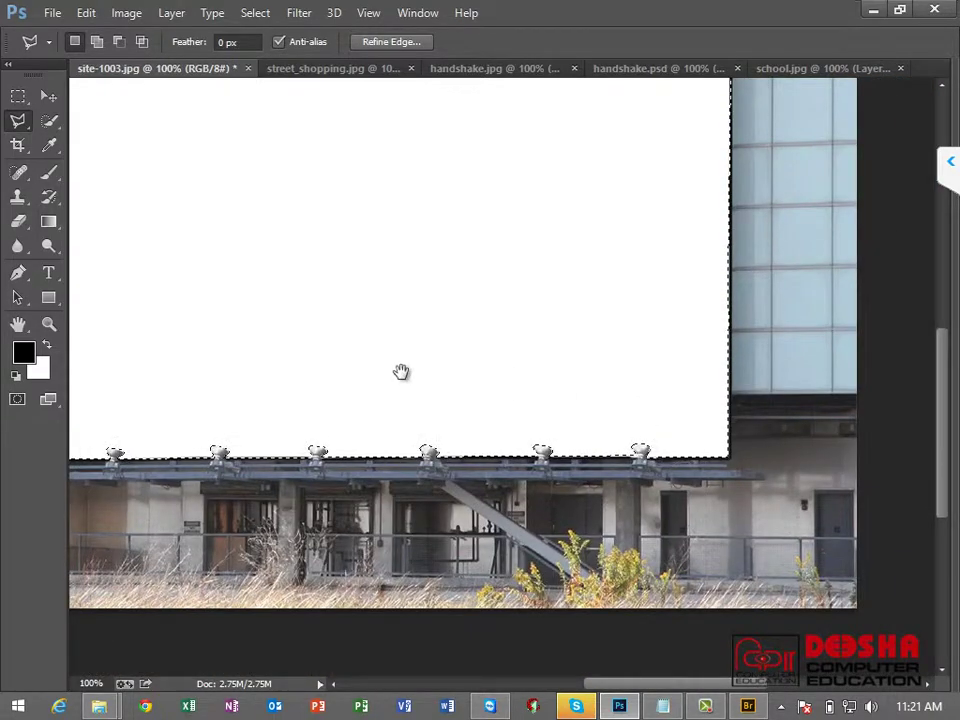
drag(401, 373, 722, 462)
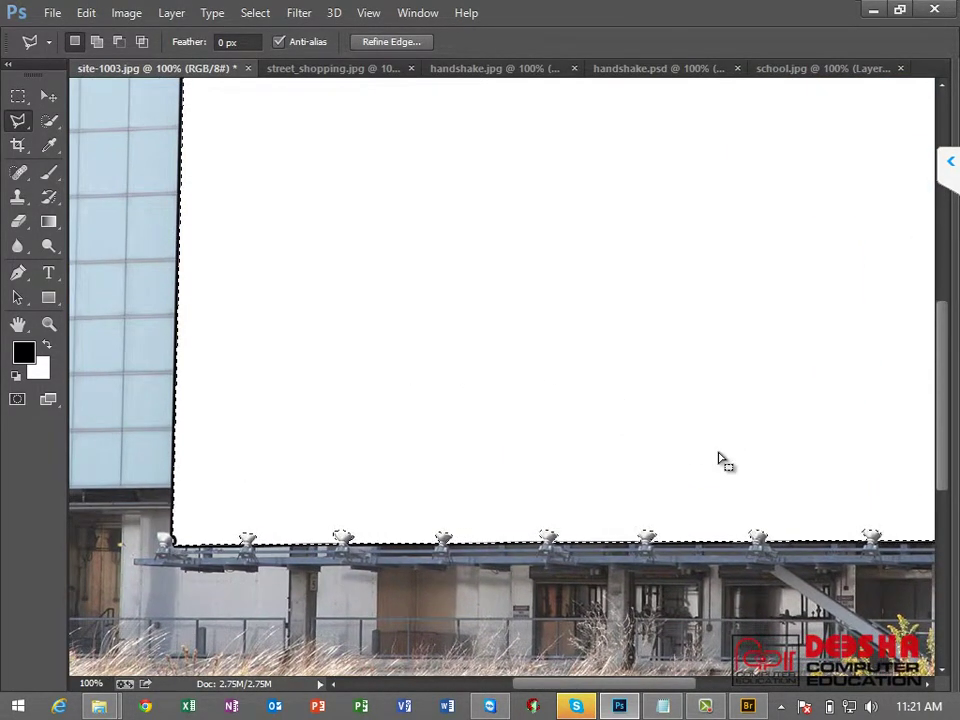
key(ctrl+z)
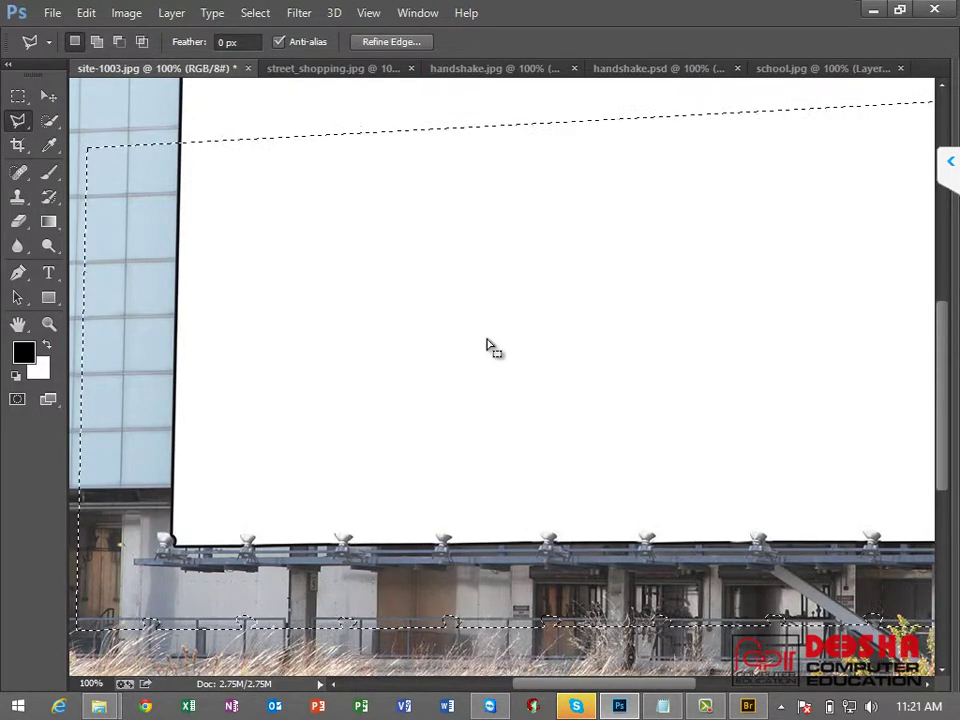
key(ctrl+z)
drag(532, 226, 432, 352)
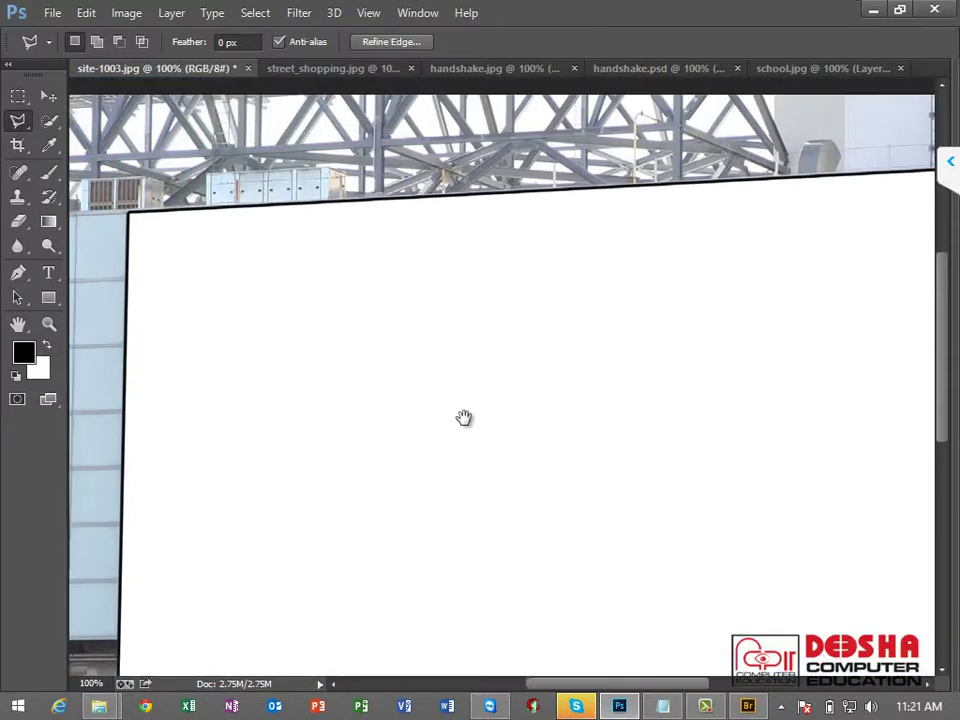
key(ctrl+minus)
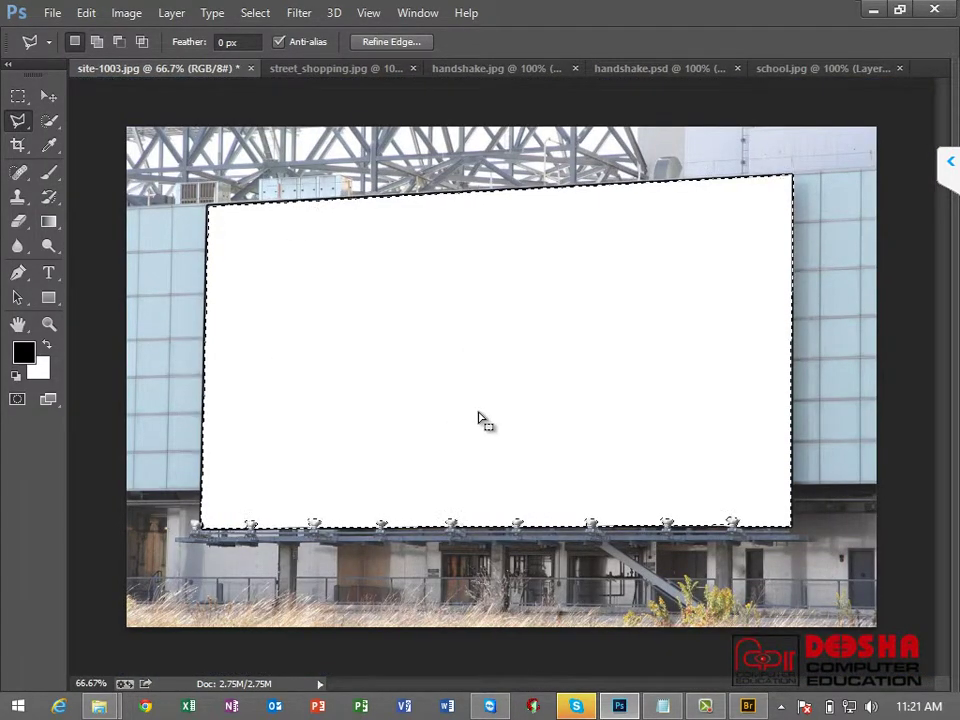
Step: Save the selection as channel 'BoardSelection1' and switch to street_shopping.jpg
click(252, 14)
click(268, 378)
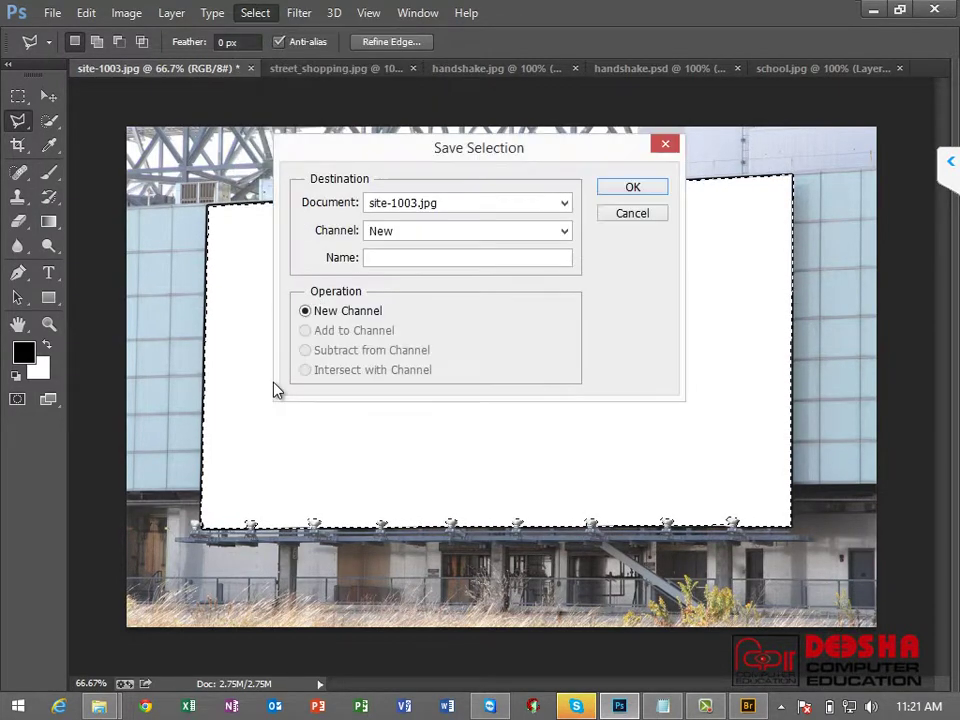
text(Bo)
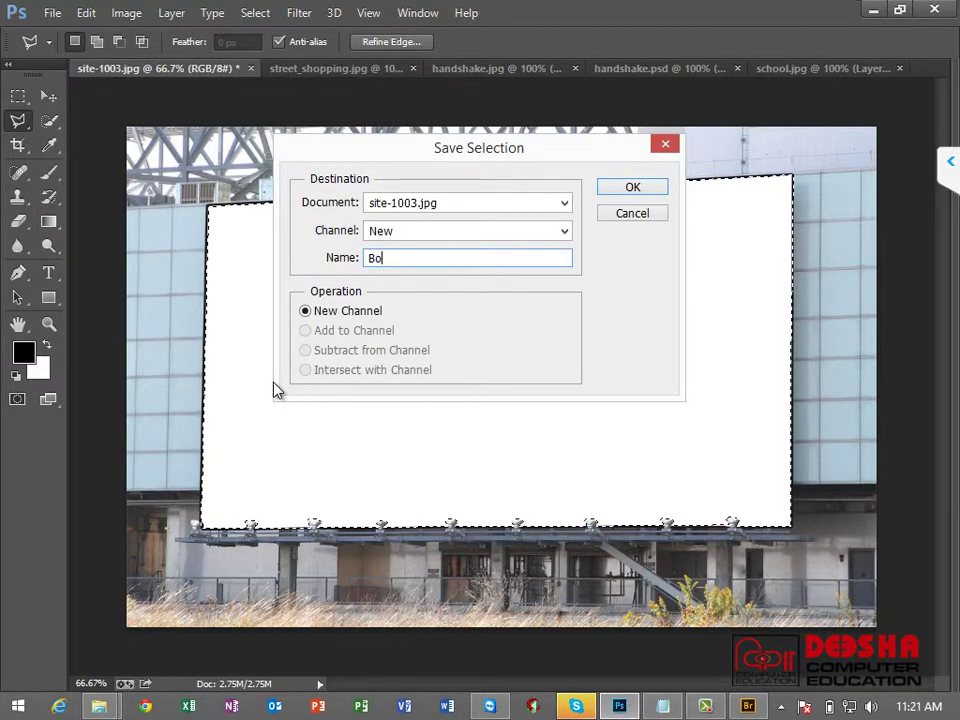
text(ardSelec)
text(tion1)
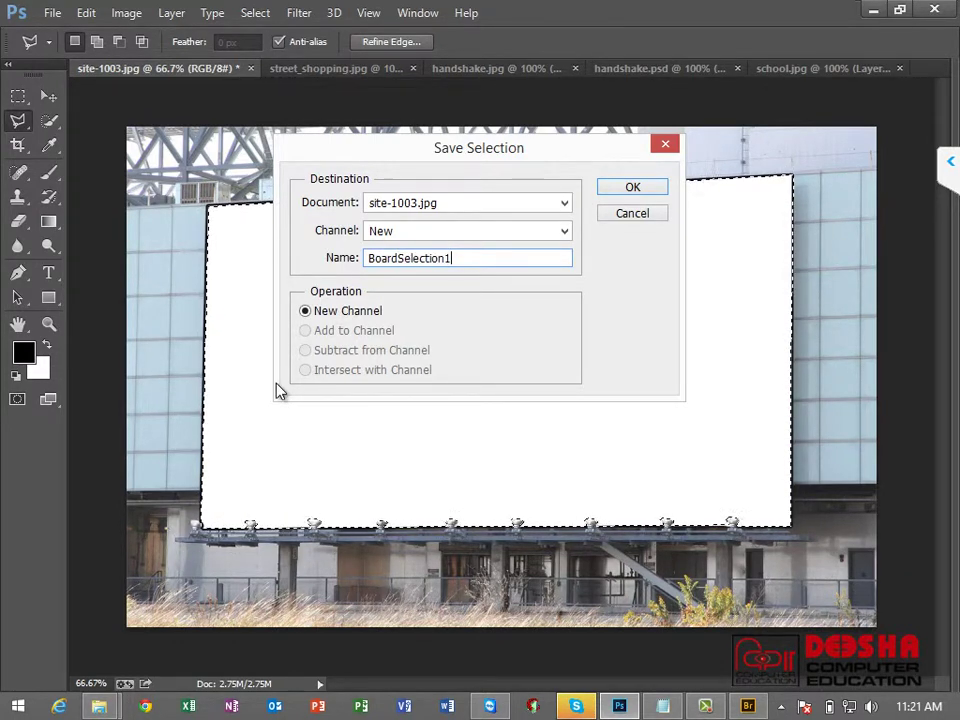
click(636, 190)
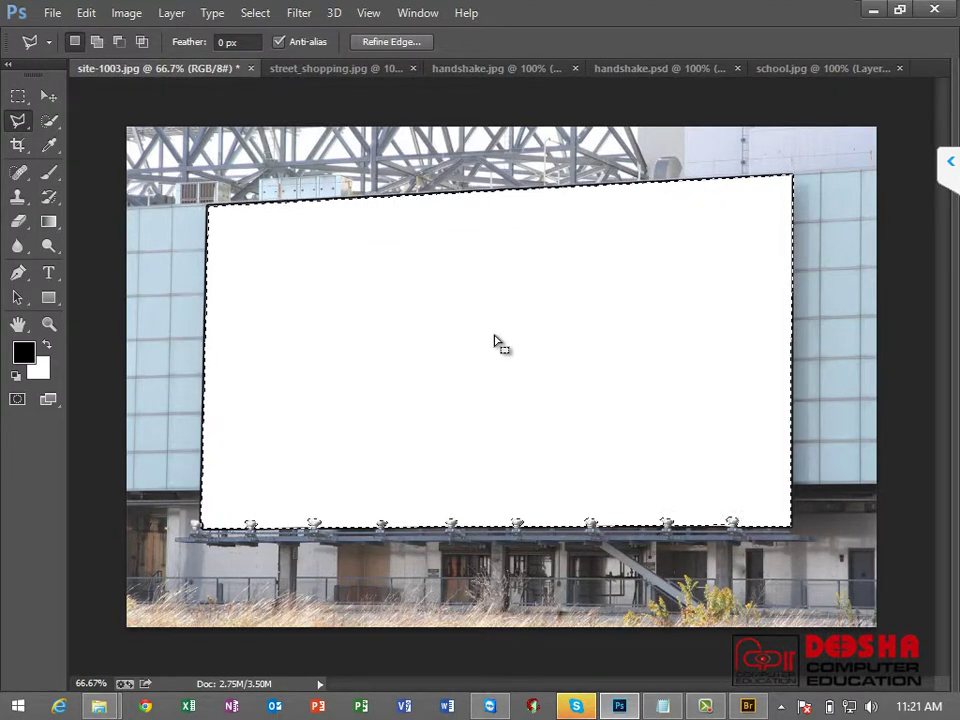
key(ctrl+Tab)
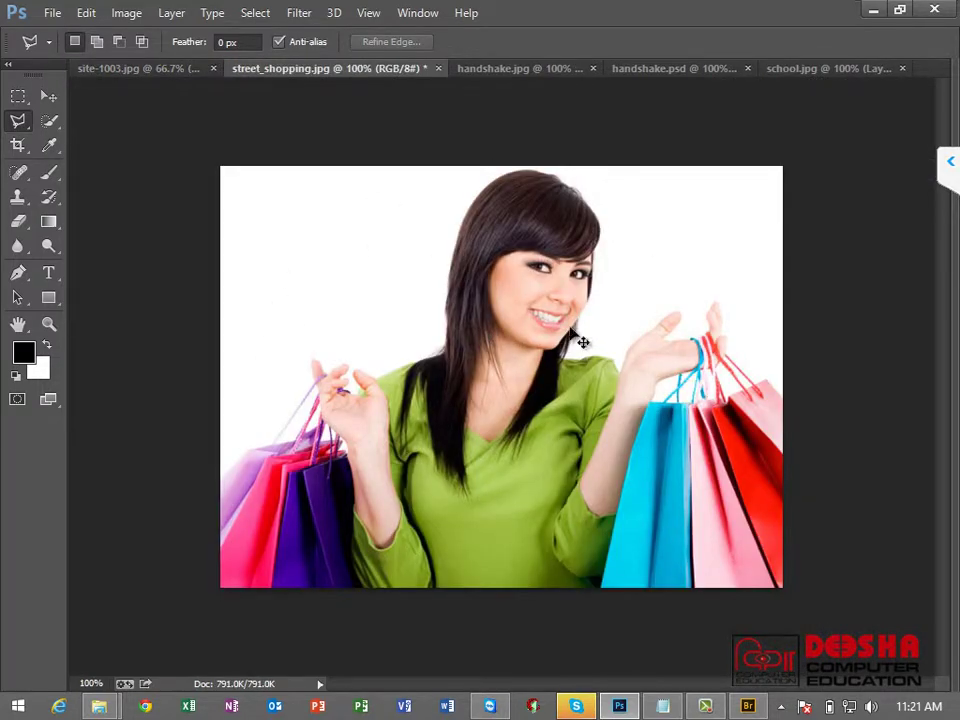
Step: Select all of the shopping photo and cycle documents back toward the billboard image
key(ctrl+a)
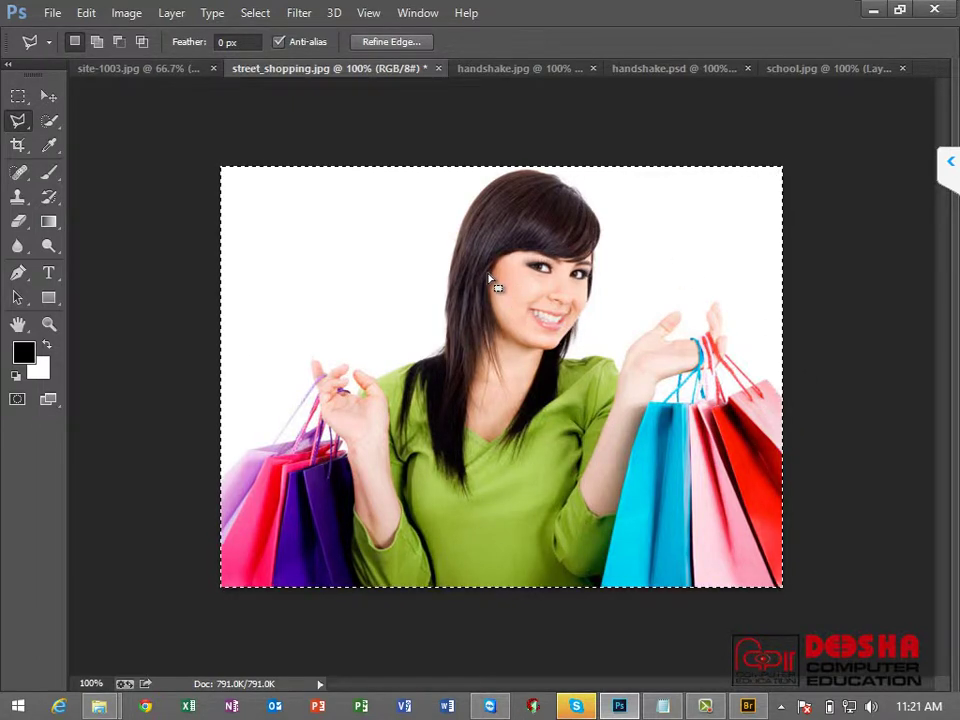
key(ctrl+Tab)
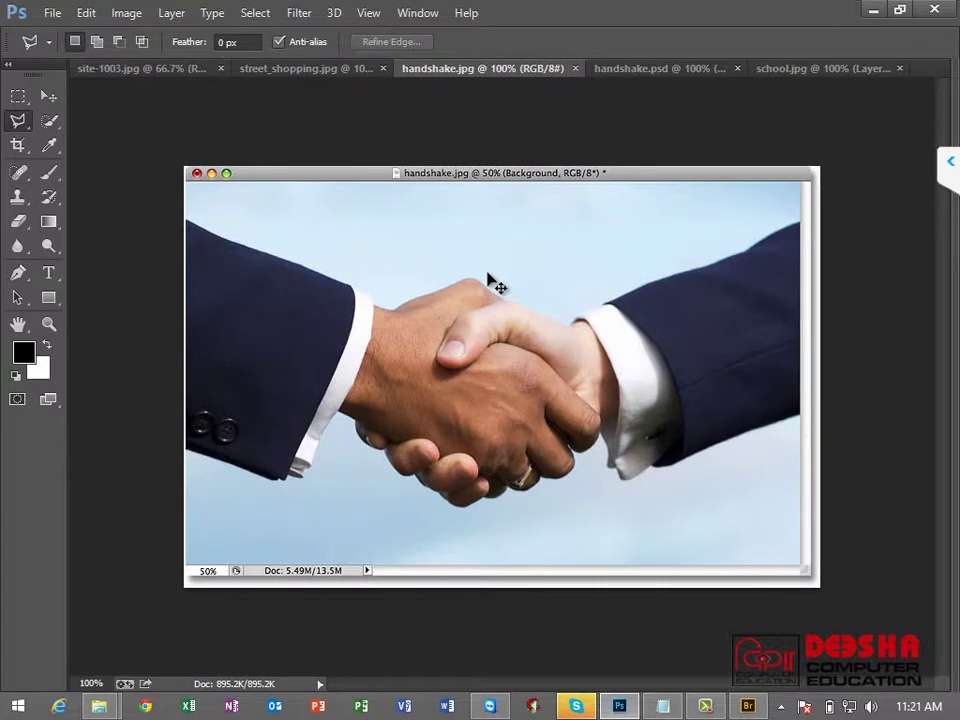
key(ctrl+Tab)
key(ctrl+Tab)
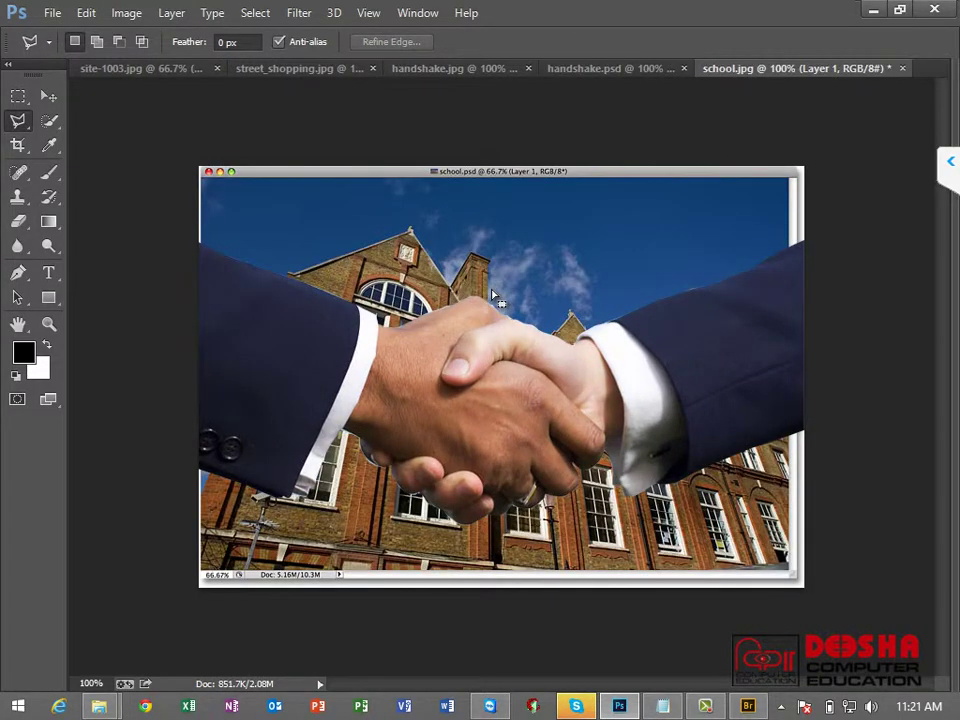
key(ctrl+Tab)
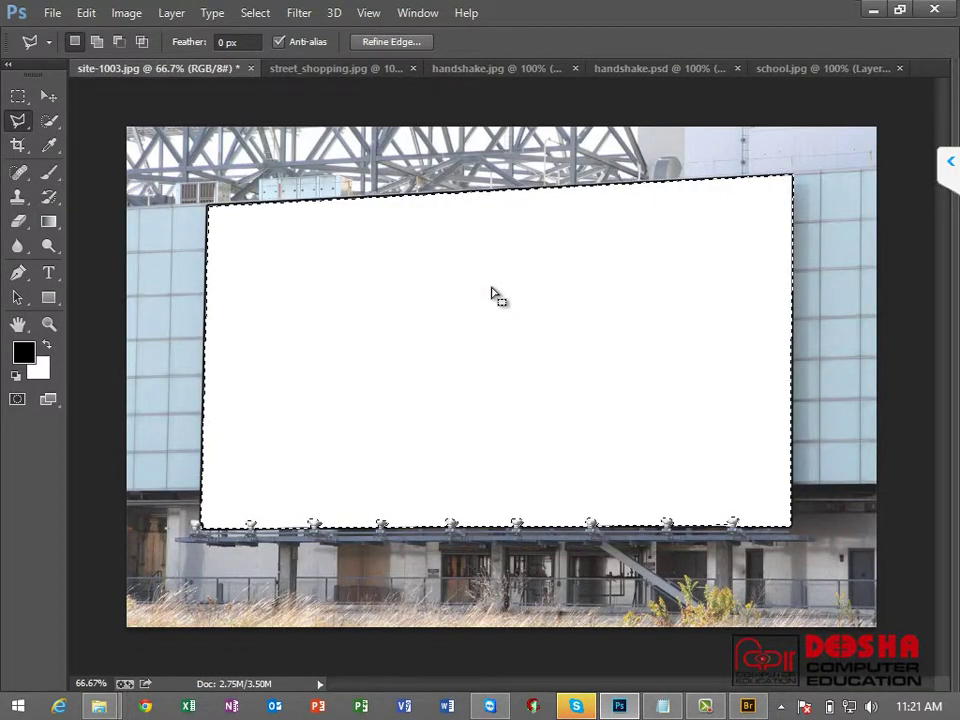
Step: Try Paste Outside on the billboard selection, then undo it
click(87, 18)
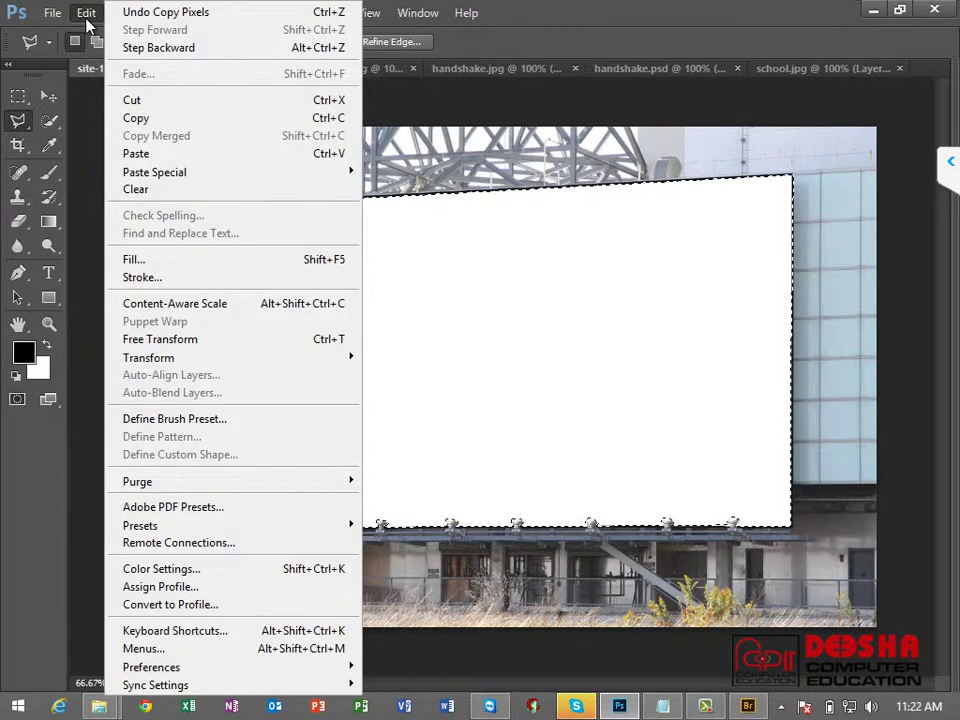
mouse_move(155, 172)
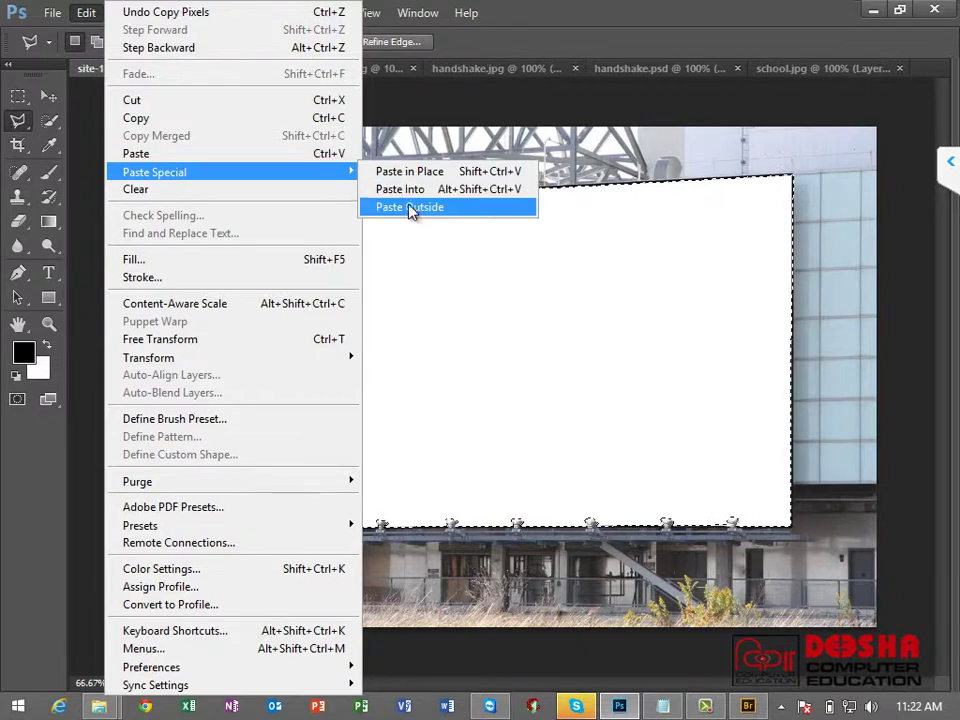
click(409, 208)
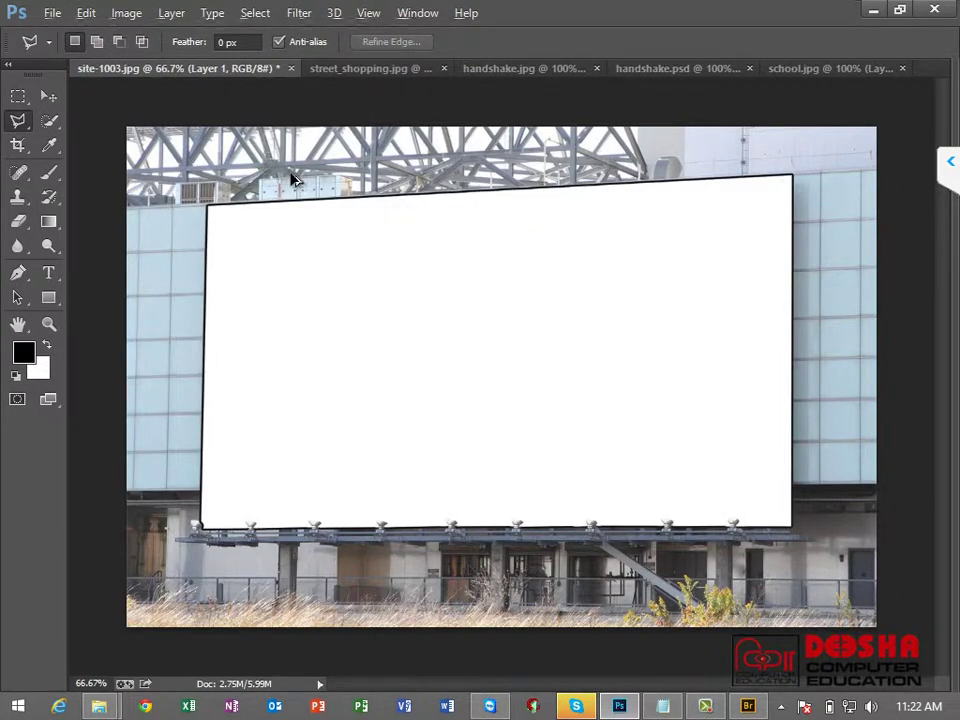
key(ctrl+z)
click(87, 13)
mouse_move(155, 172)
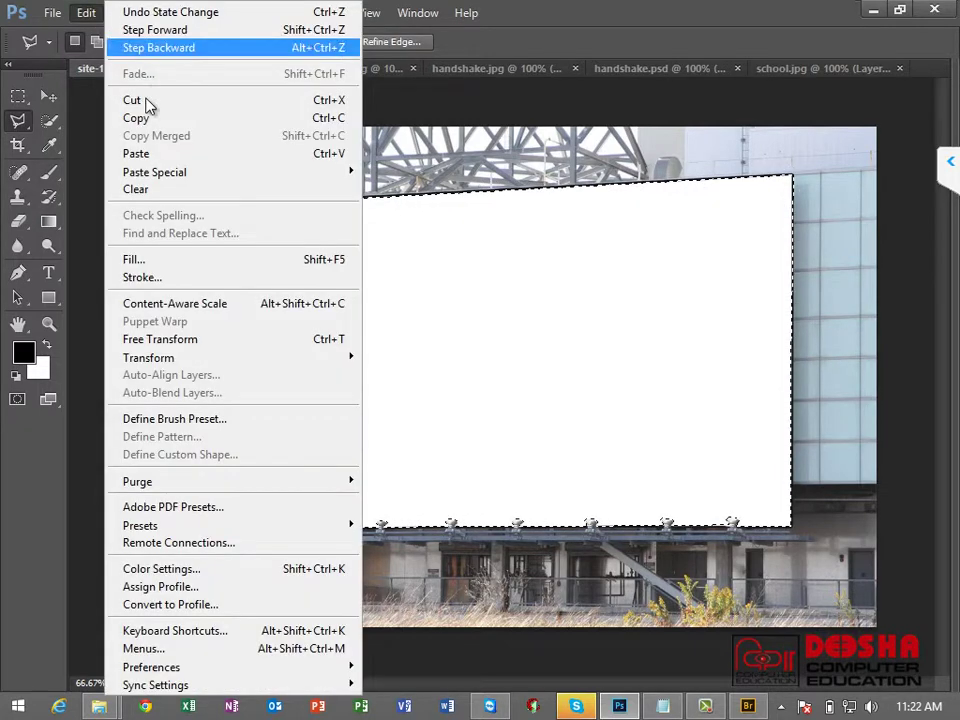
Step: Paste Into the billboard selection and centre the shopping photo on the board
click(420, 189)
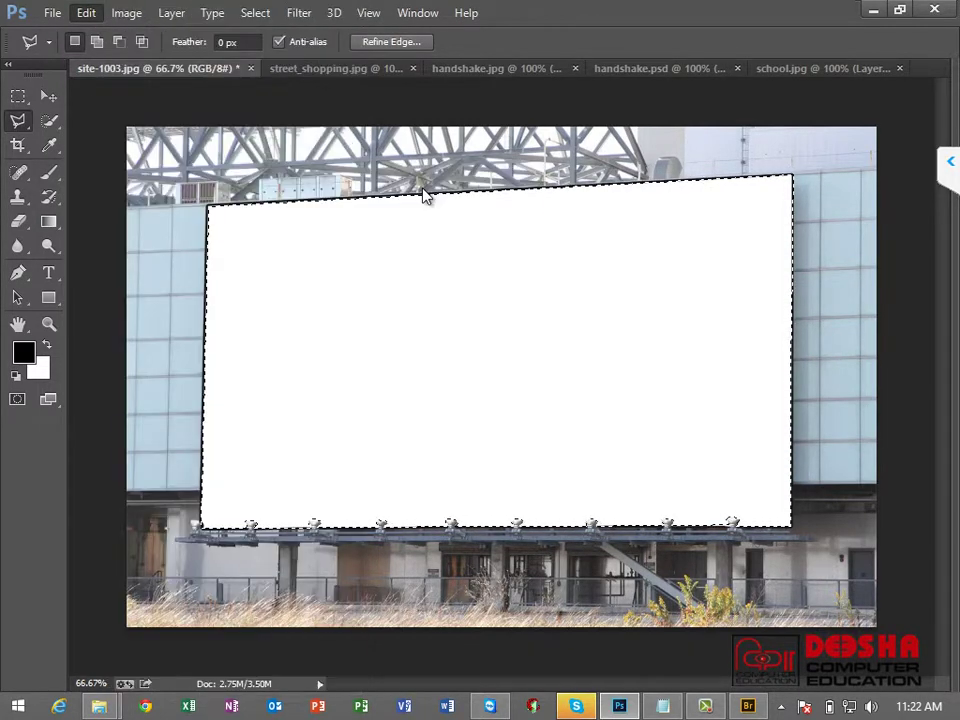
click(49, 96)
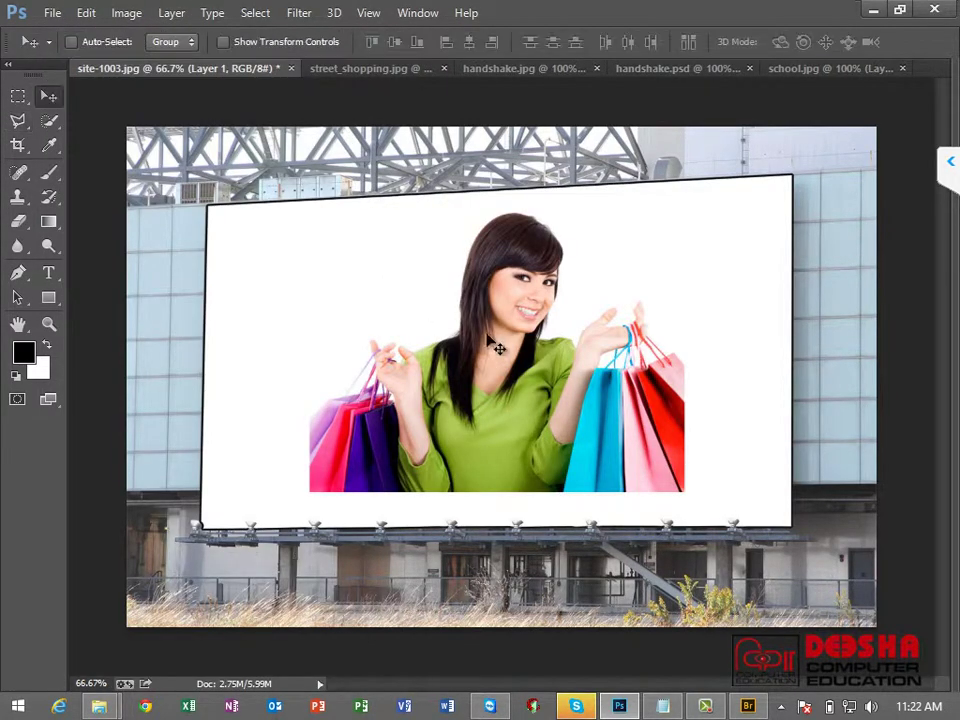
mouse_move(494, 346)
mouse_down()
mouse_move(323, 366)
mouse_move(667, 366)
mouse_up()
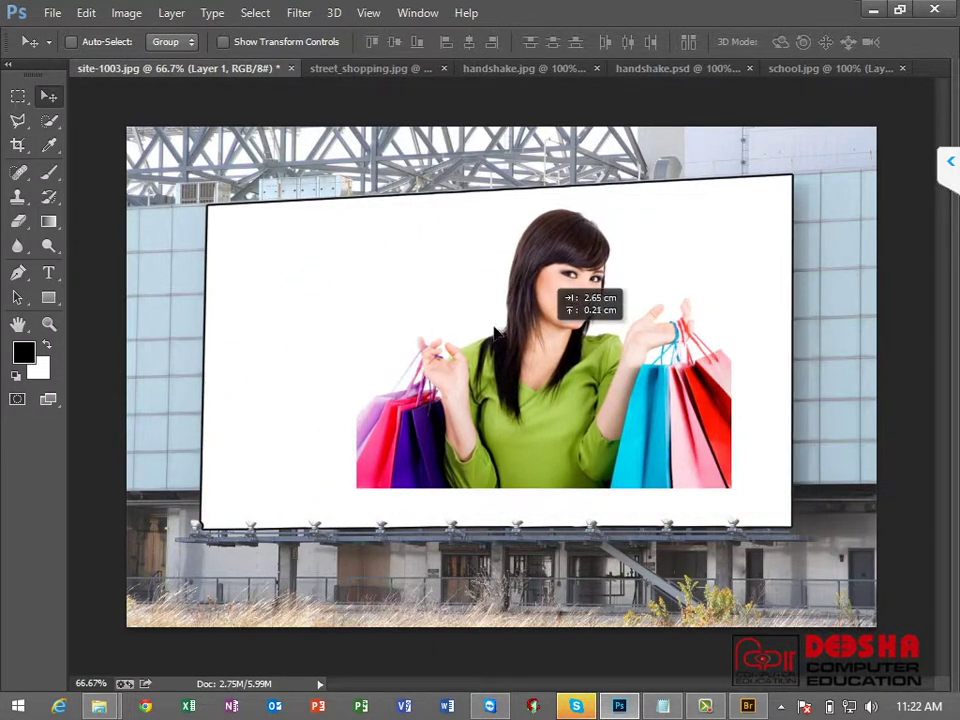
drag(667, 366, 478, 332)
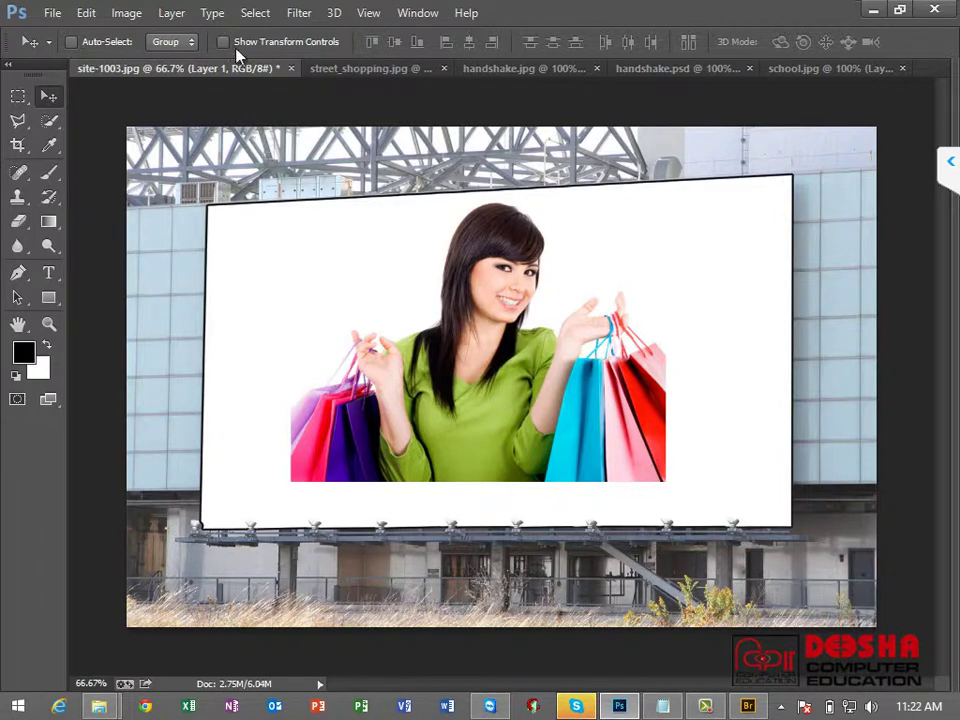
Step: Try enlarging and skewing the pasted image with transform handles, then cancel
click(117, 44)
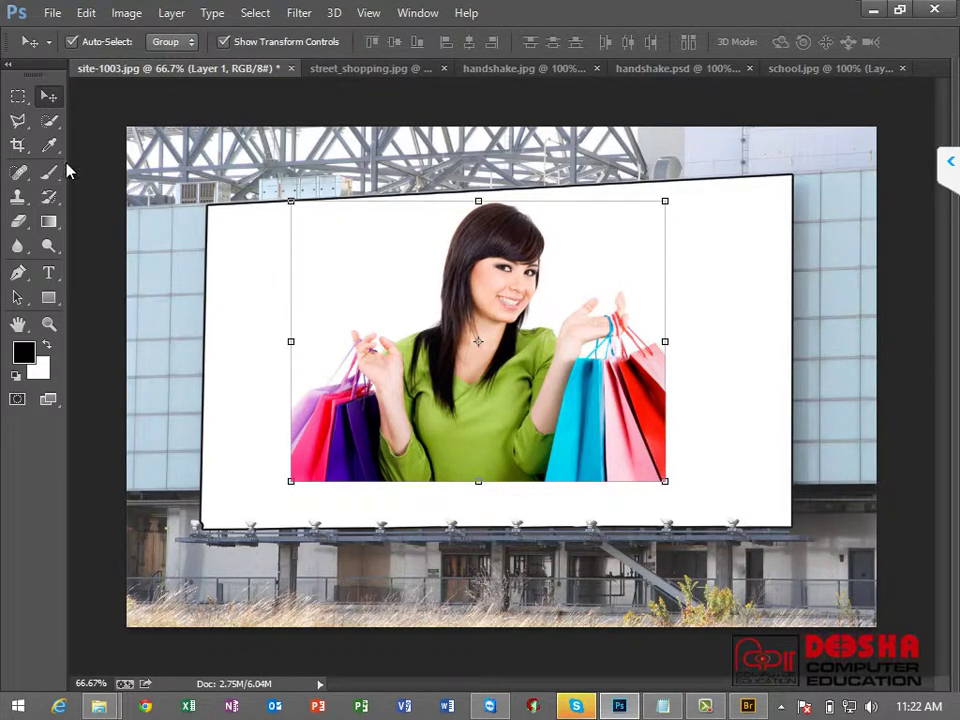
drag(289, 480, 203, 547)
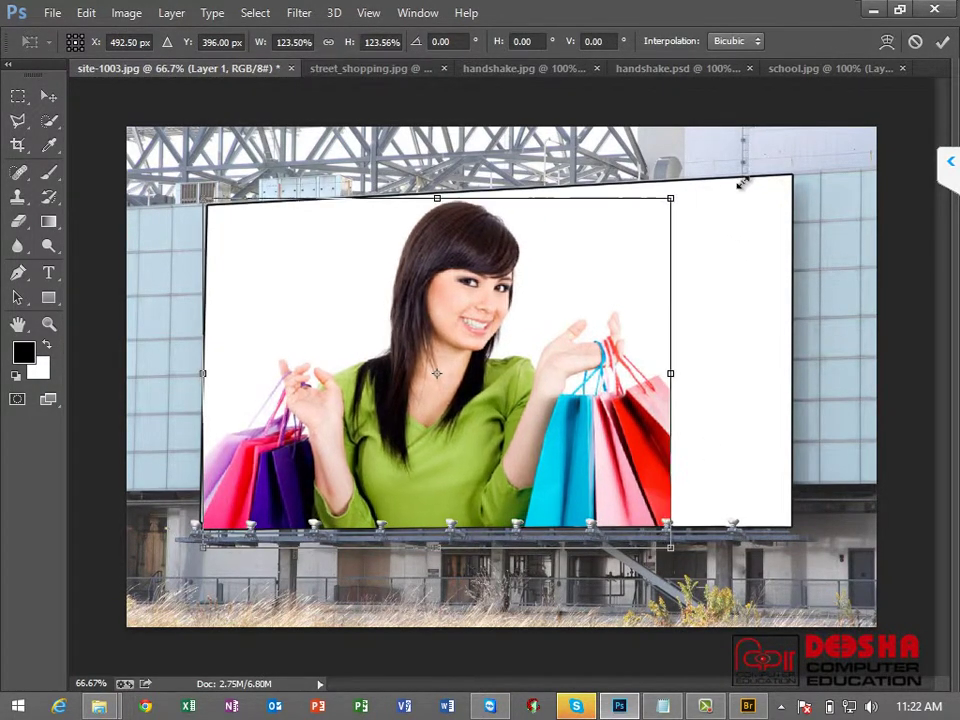
mouse_move(669, 202)
mouse_down()
mouse_move(790, 157)
mouse_move(765, 212)
mouse_up()
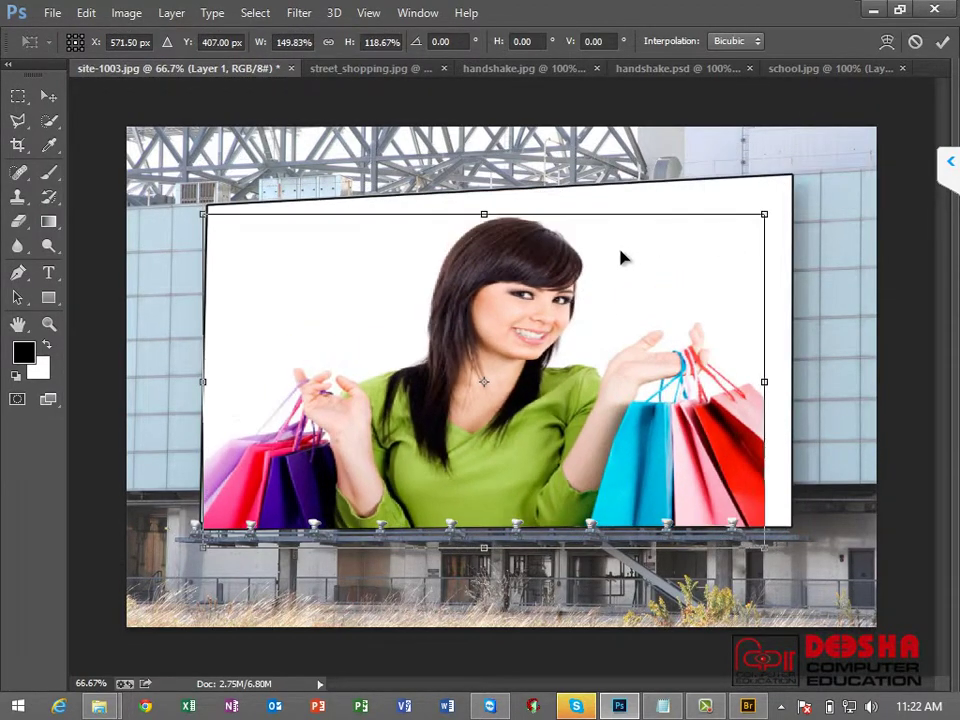
mouse_move(619, 257)
mouse_down()
mouse_move(626, 268)
mouse_move(625, 246)
mouse_up()
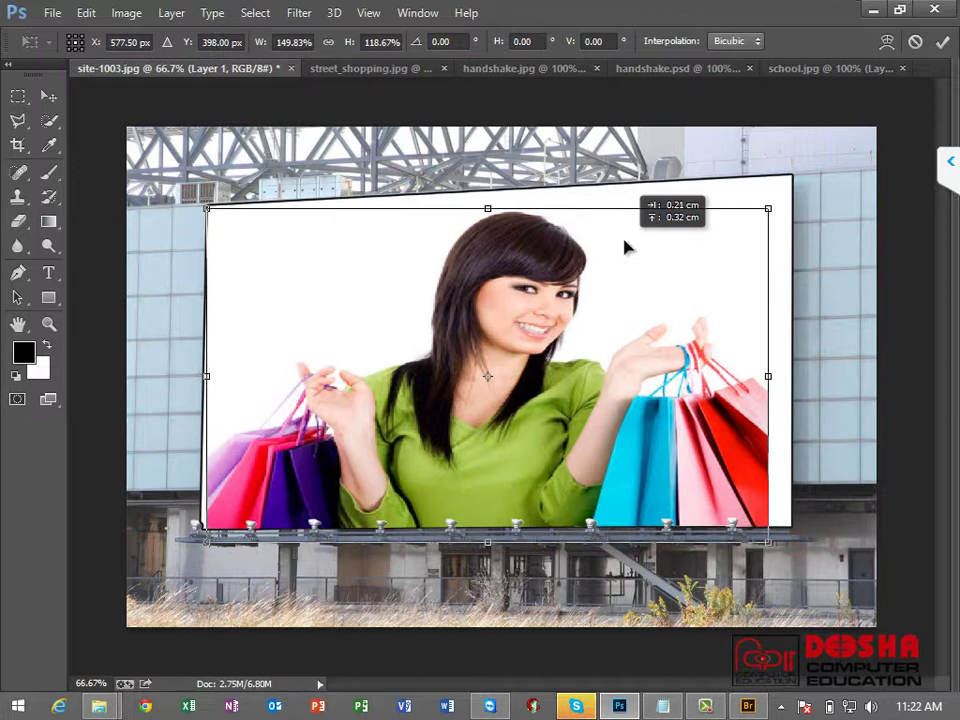
click(486, 208)
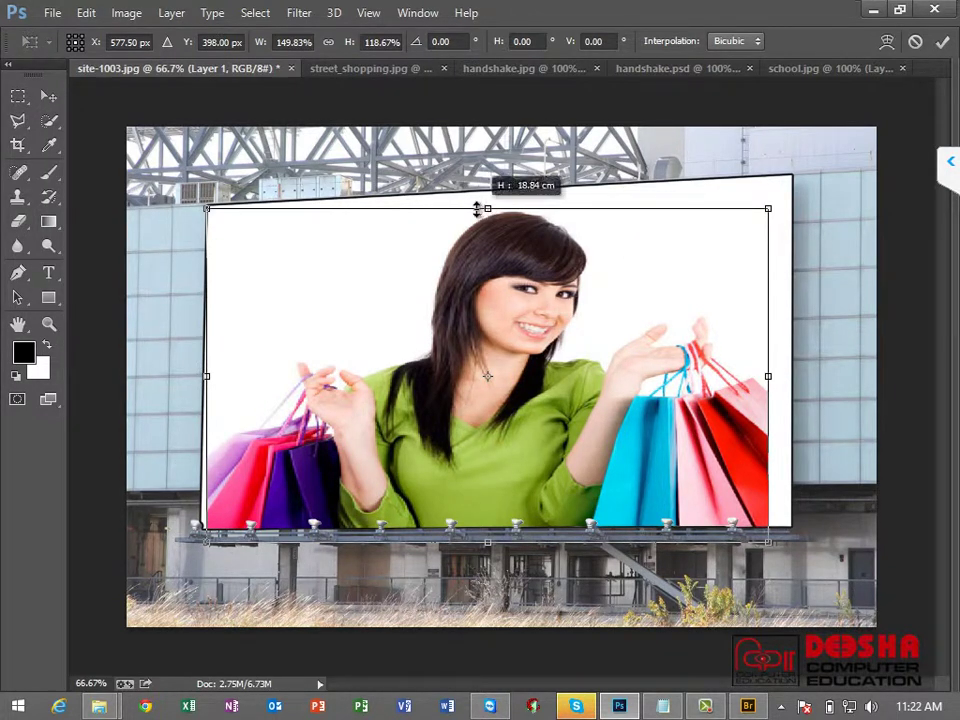
drag(769, 209, 791, 178)
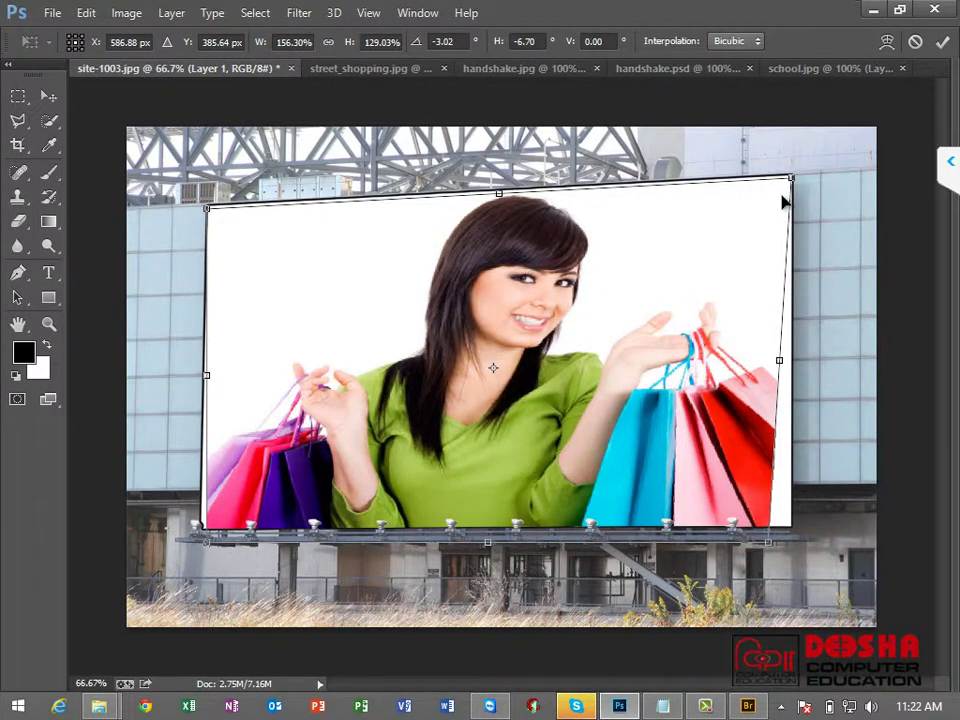
key(Escape)
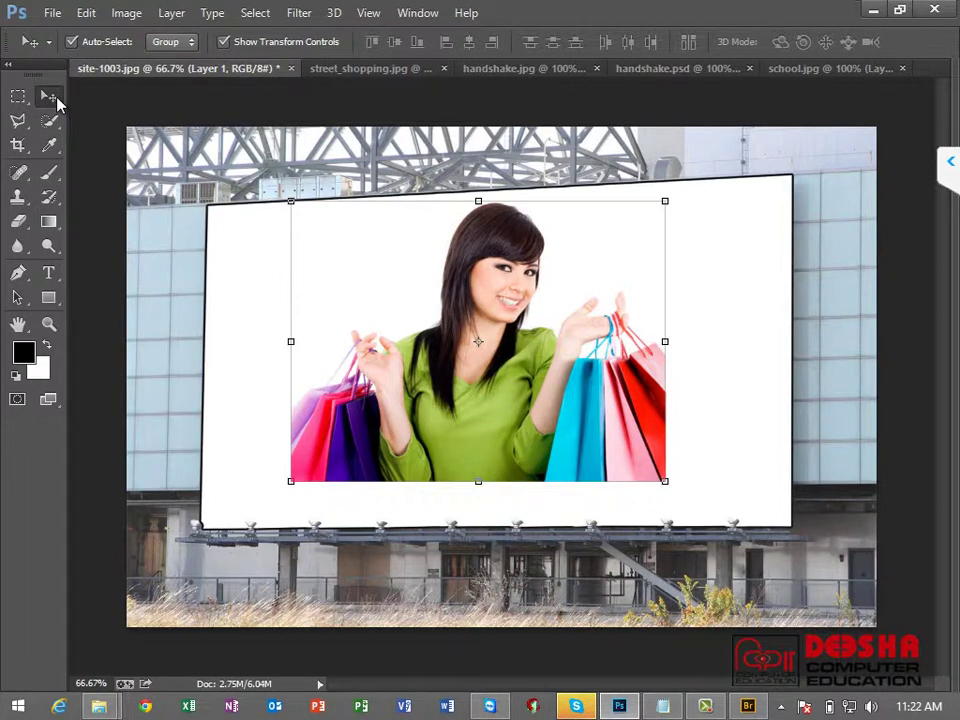
Step: Toggle Auto-Select and Show Transform Controls off and back on
click(112, 44)
click(71, 43)
click(242, 44)
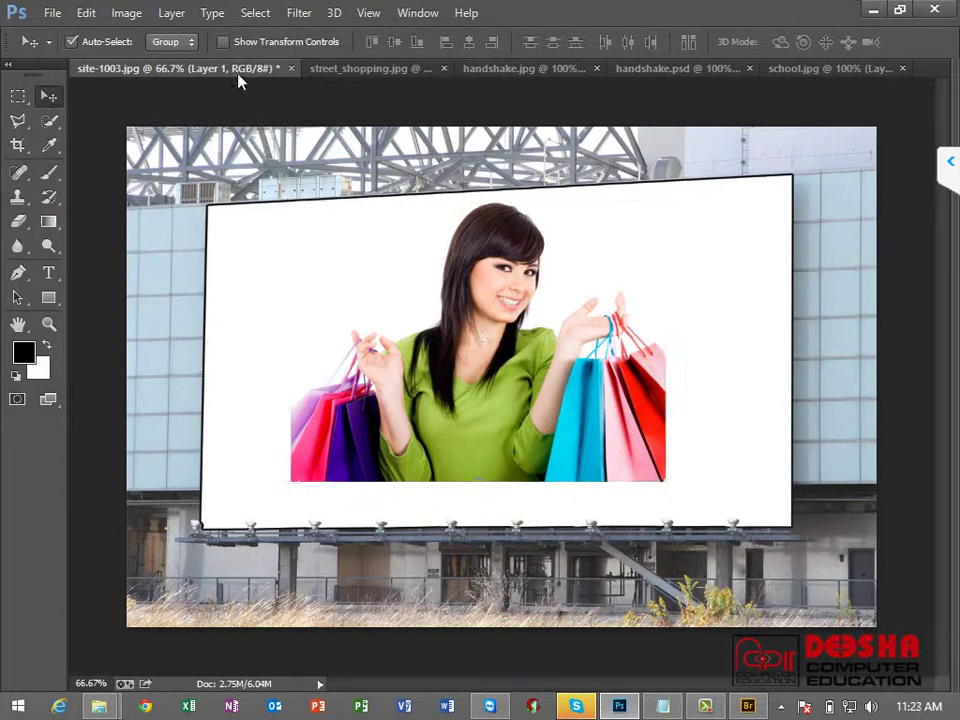
click(235, 44)
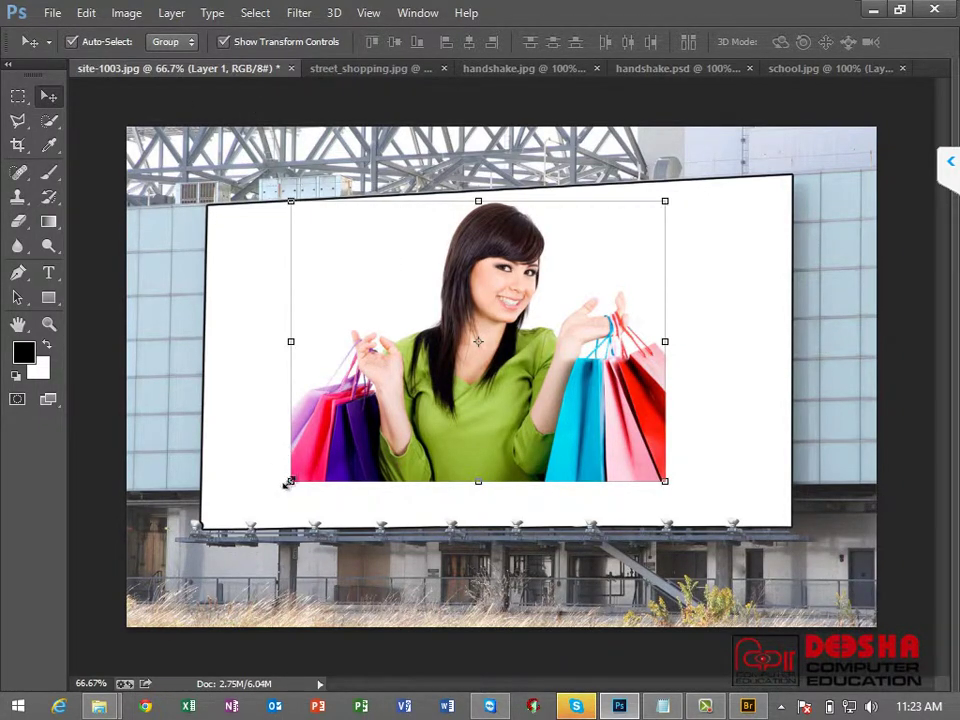
Step: Drag all four corners of the shopping photo onto the billboard corners and commit
mouse_move(289, 482)
mouse_down()
mouse_move(229, 522)
mouse_move(253, 492)
mouse_up()
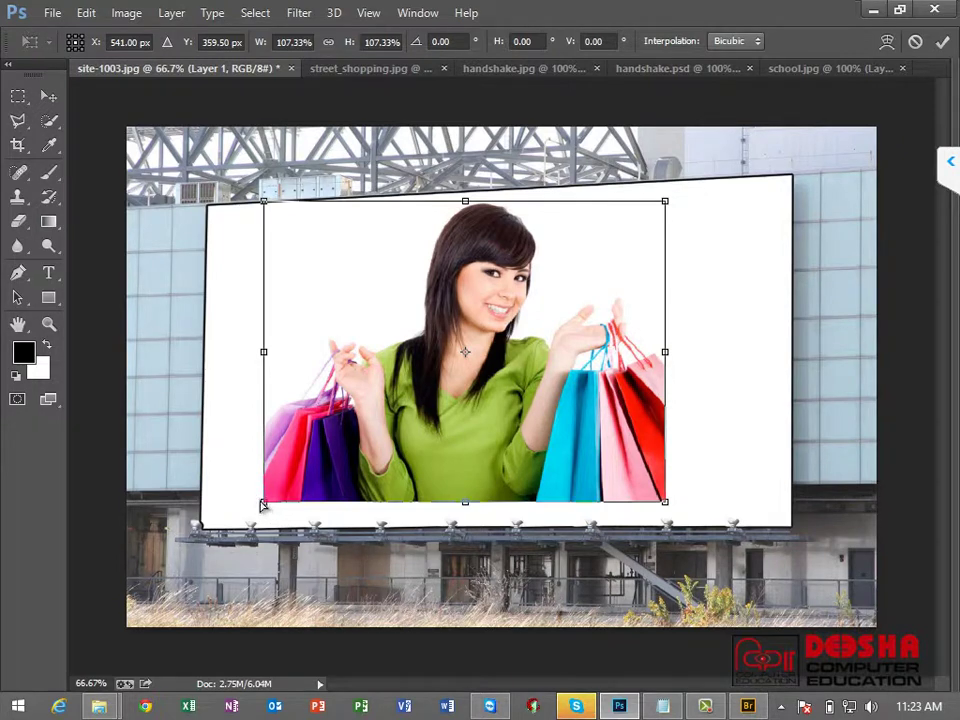
mouse_move(262, 508)
mouse_down()
mouse_move(208, 516)
mouse_move(203, 533)
mouse_up()
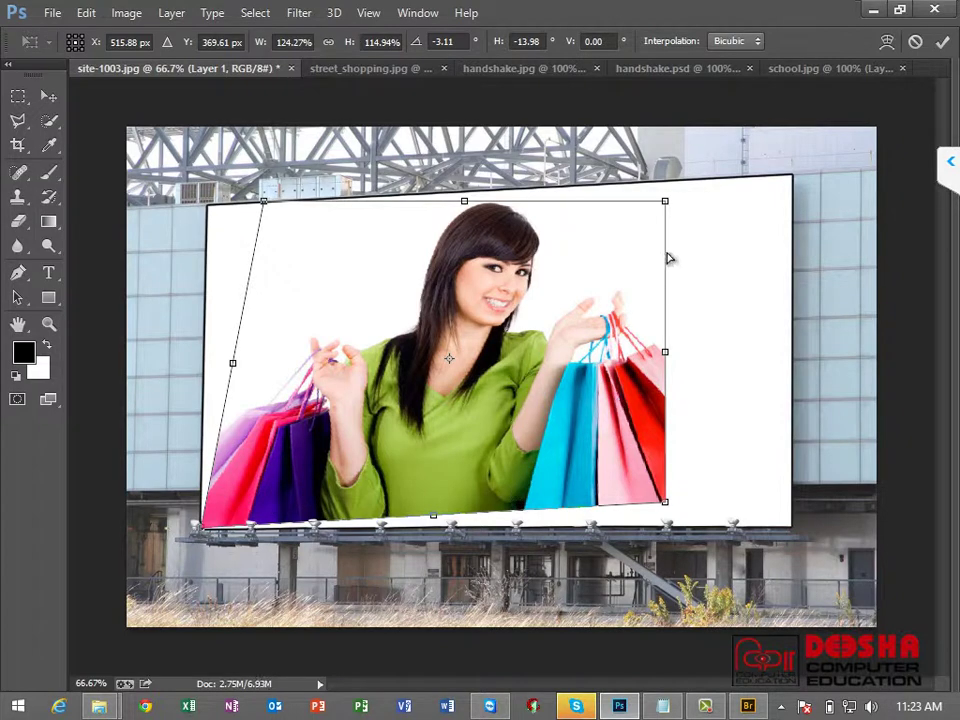
drag(668, 209, 790, 176)
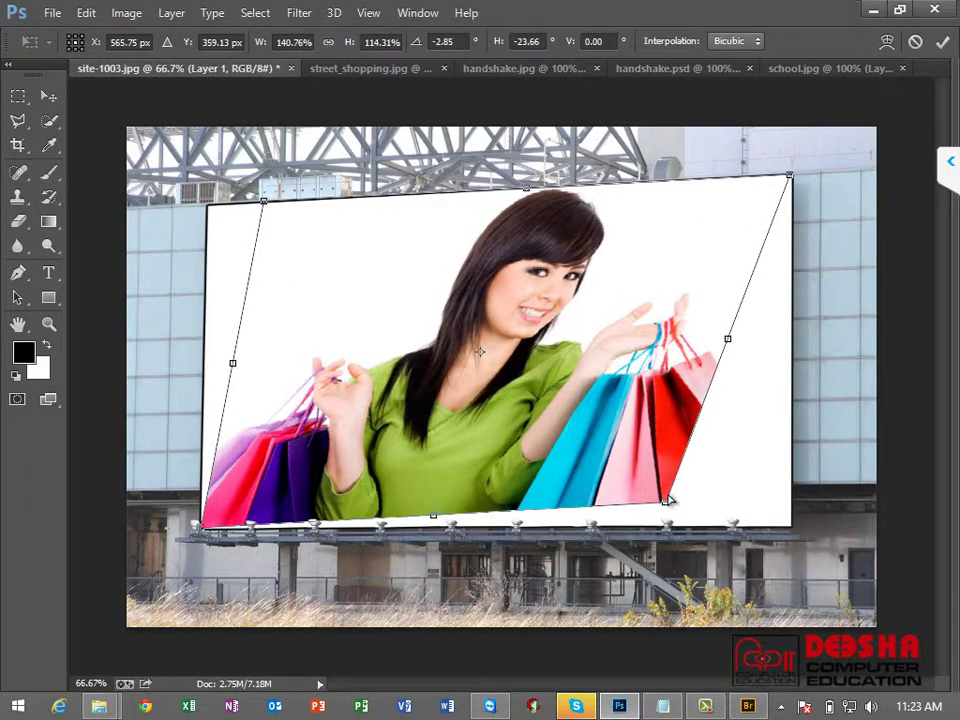
mouse_move(667, 505)
mouse_down()
mouse_move(754, 510)
mouse_move(793, 529)
mouse_up()
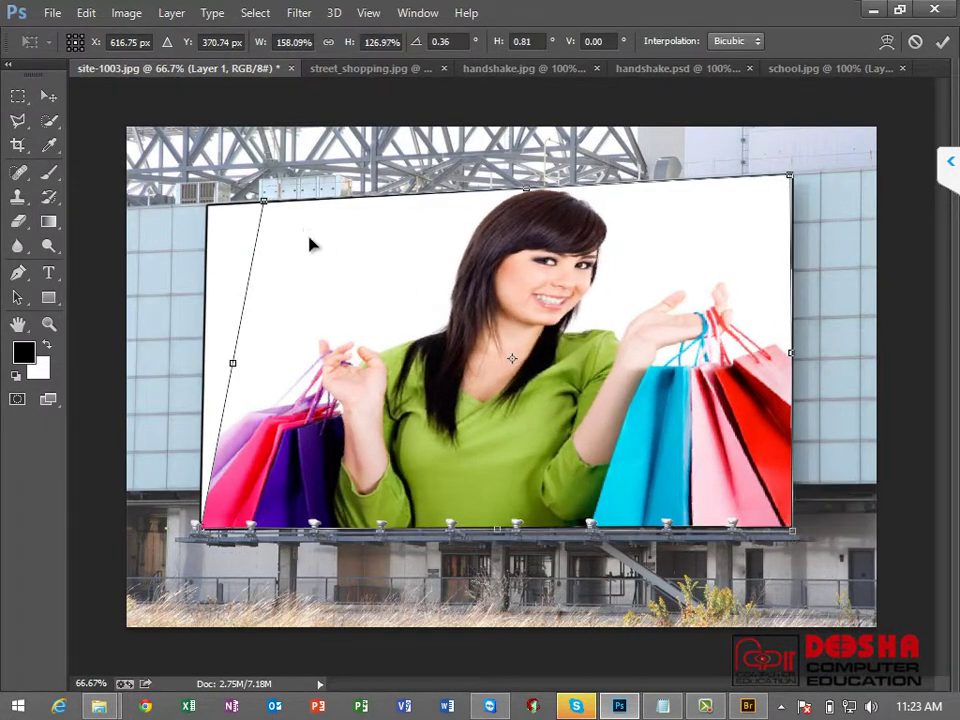
drag(265, 205, 210, 208)
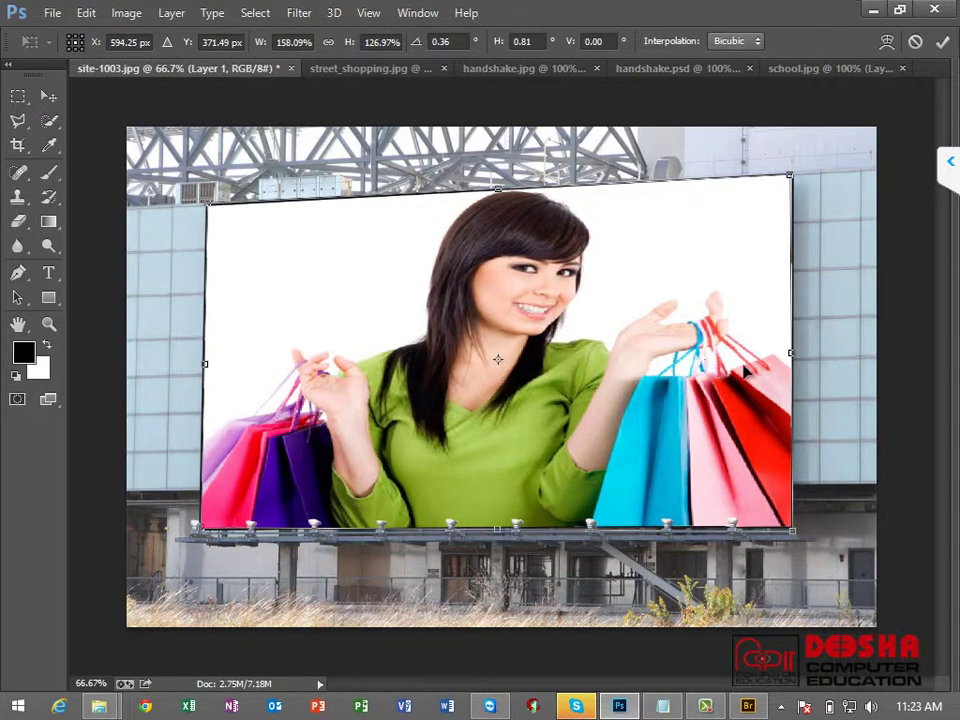
key(Return)
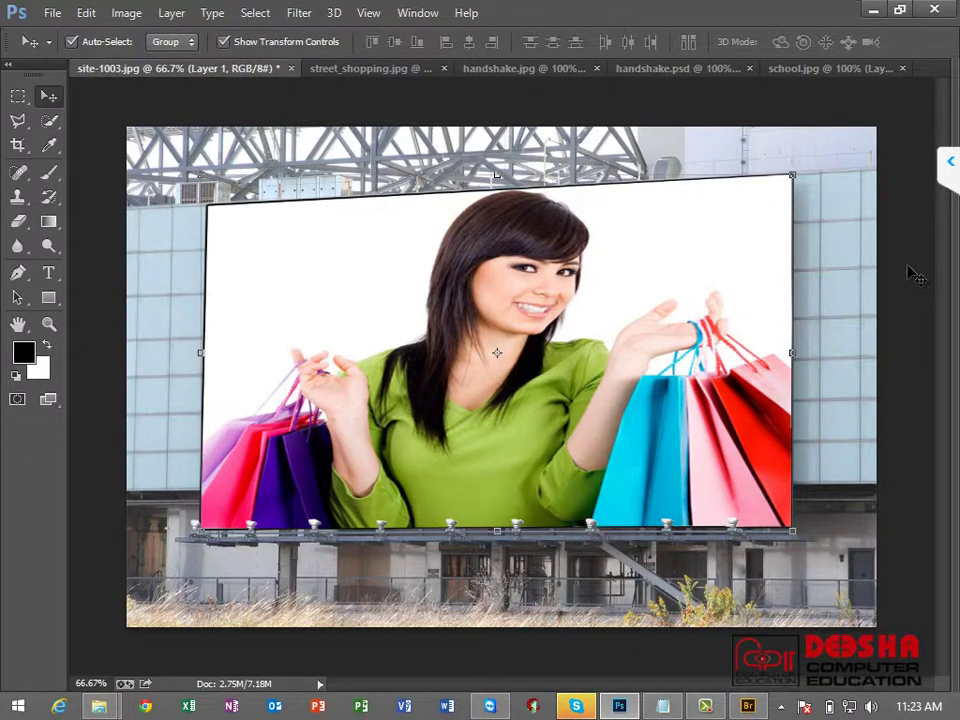
key(Return)
key(ctrl+e)
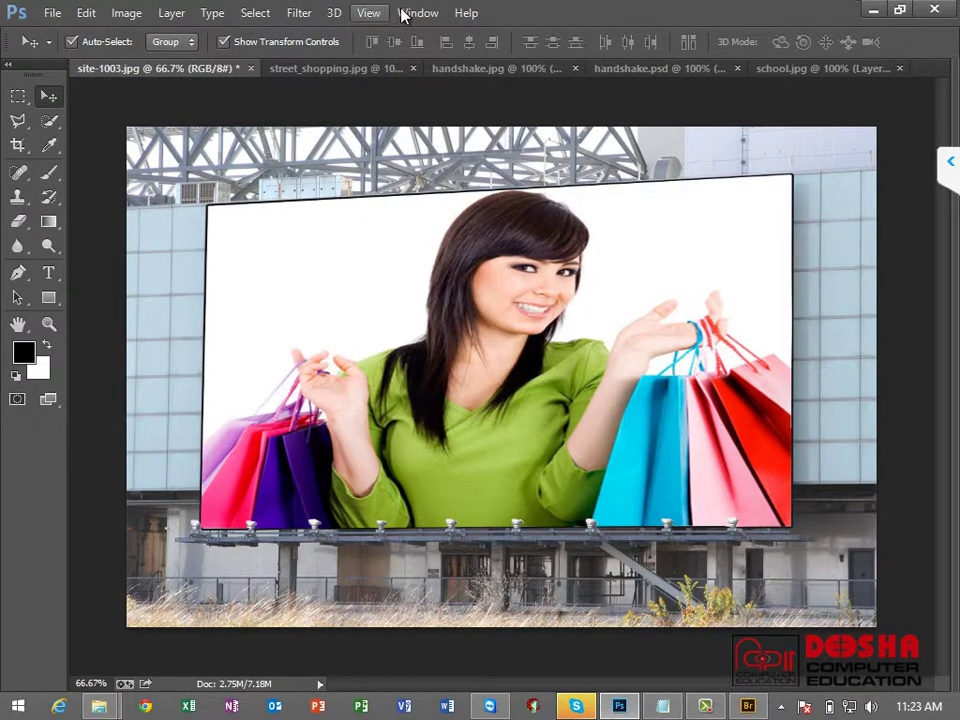
Step: Show the Layers panel, select Layer 1 and switch off its visibility
click(412, 12)
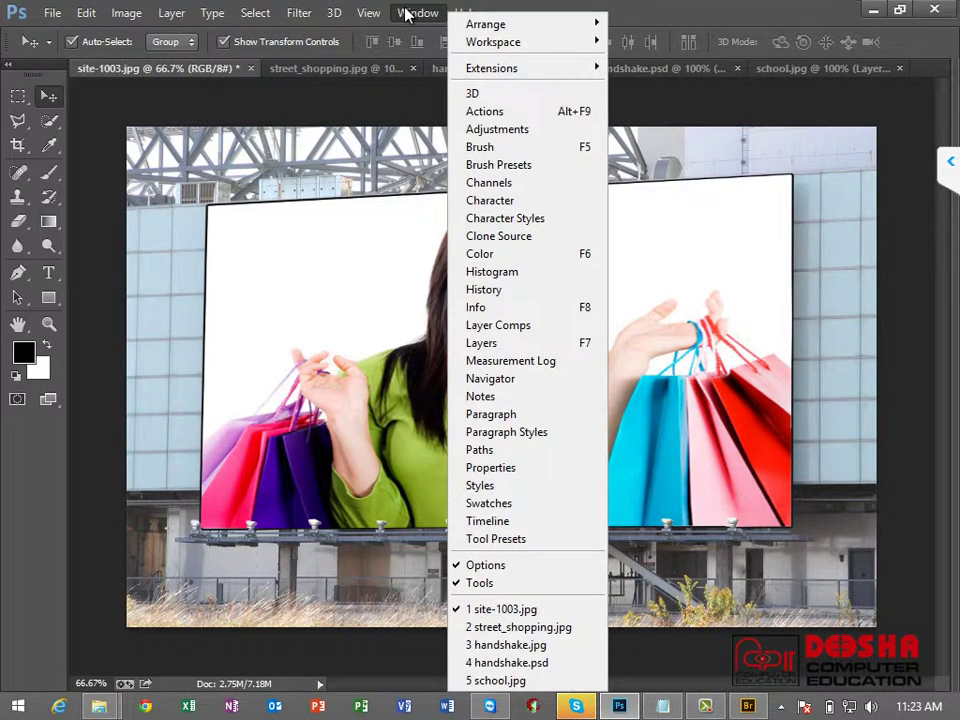
click(498, 349)
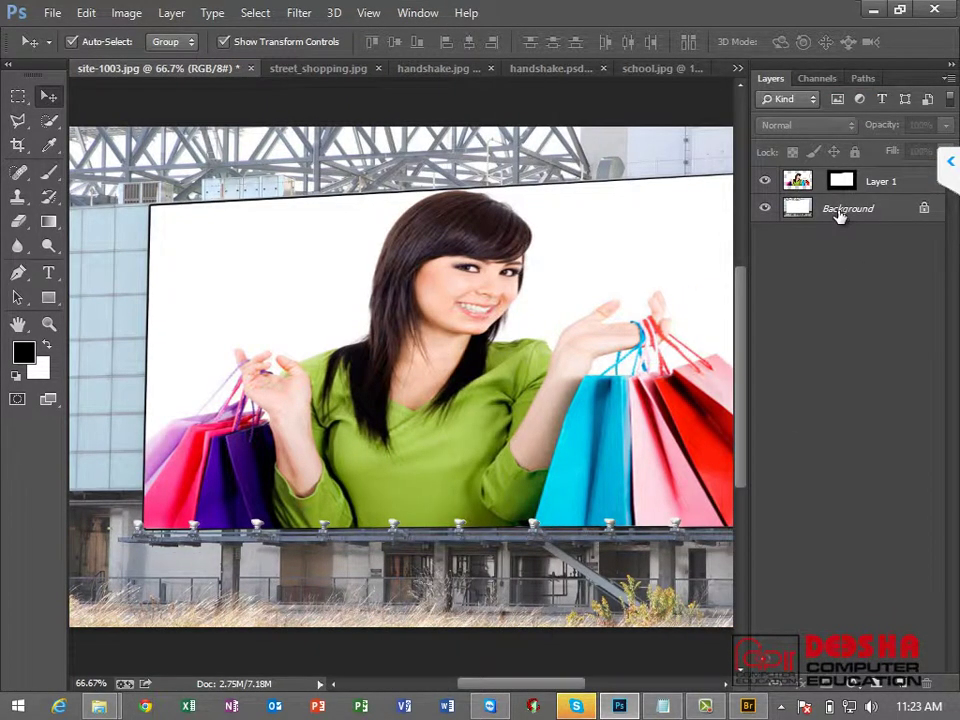
click(840, 216)
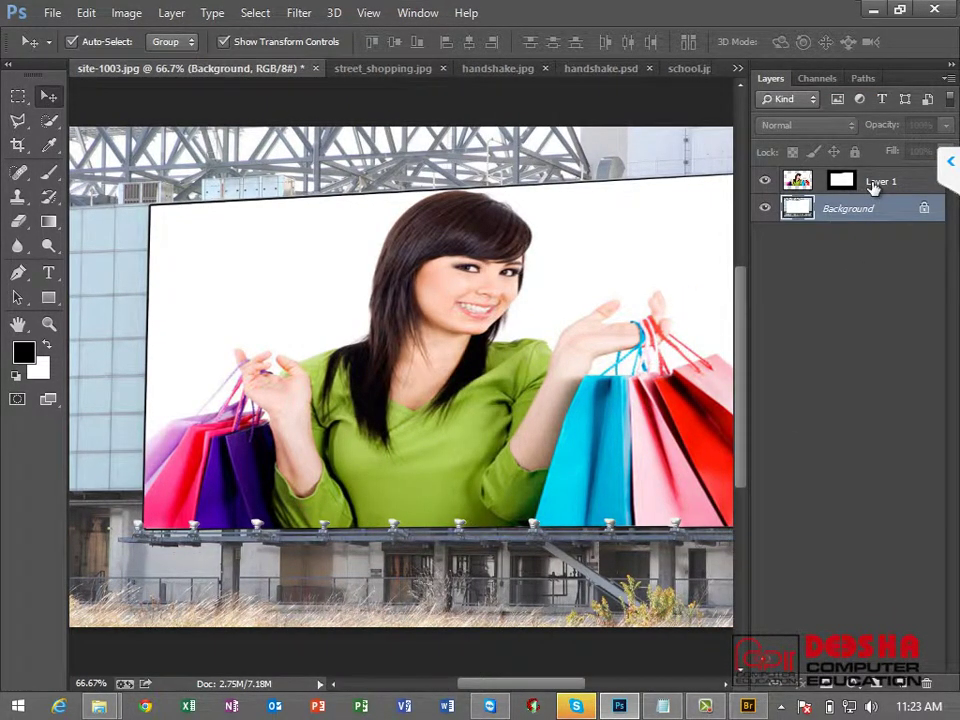
click(873, 185)
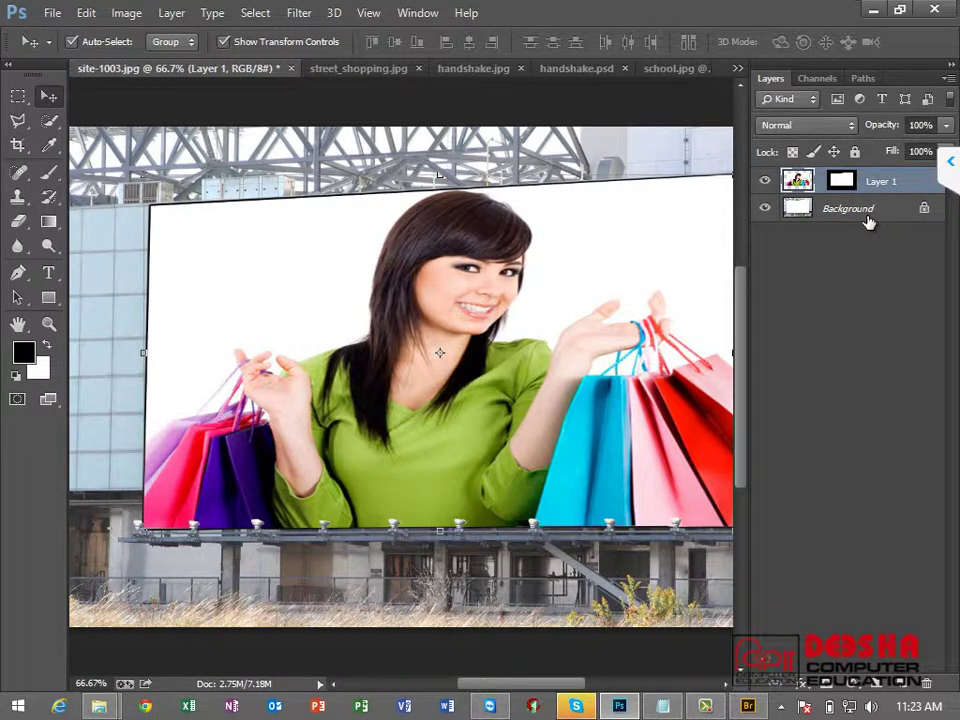
click(766, 182)
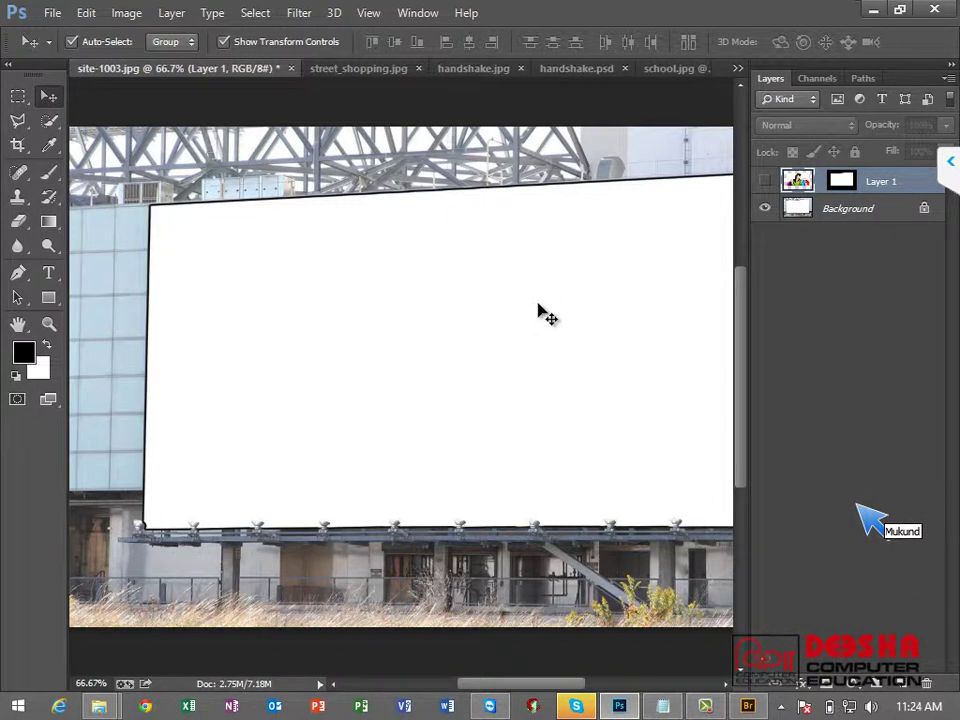
Step: Reload the saved BoardSelection1 channel as the billboard selection, then bring up the Open dialog
click(252, 13)
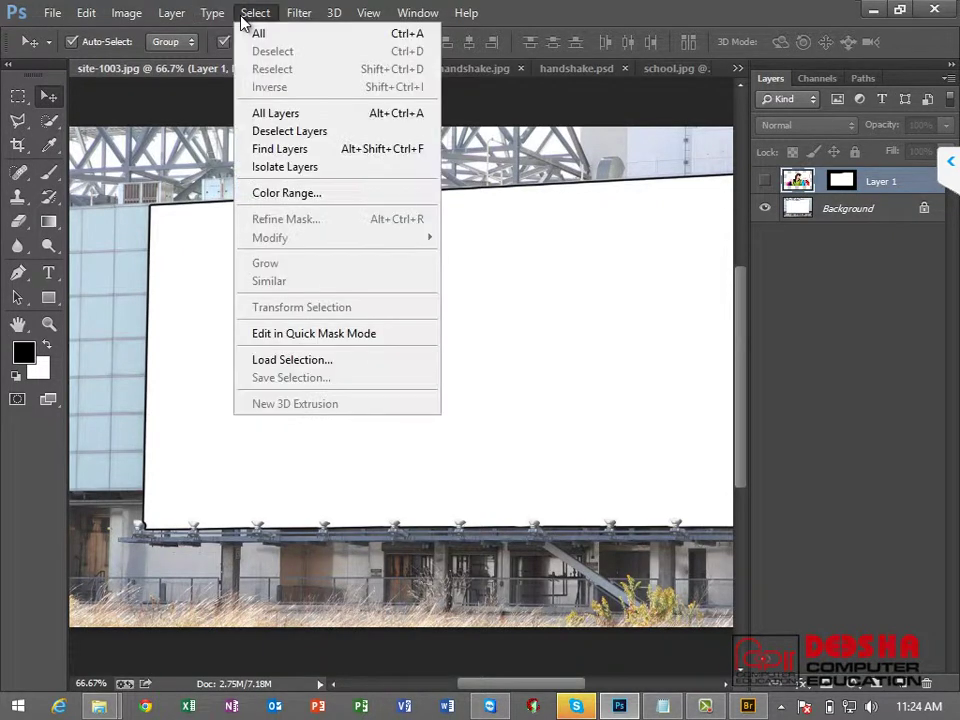
click(320, 362)
click(560, 233)
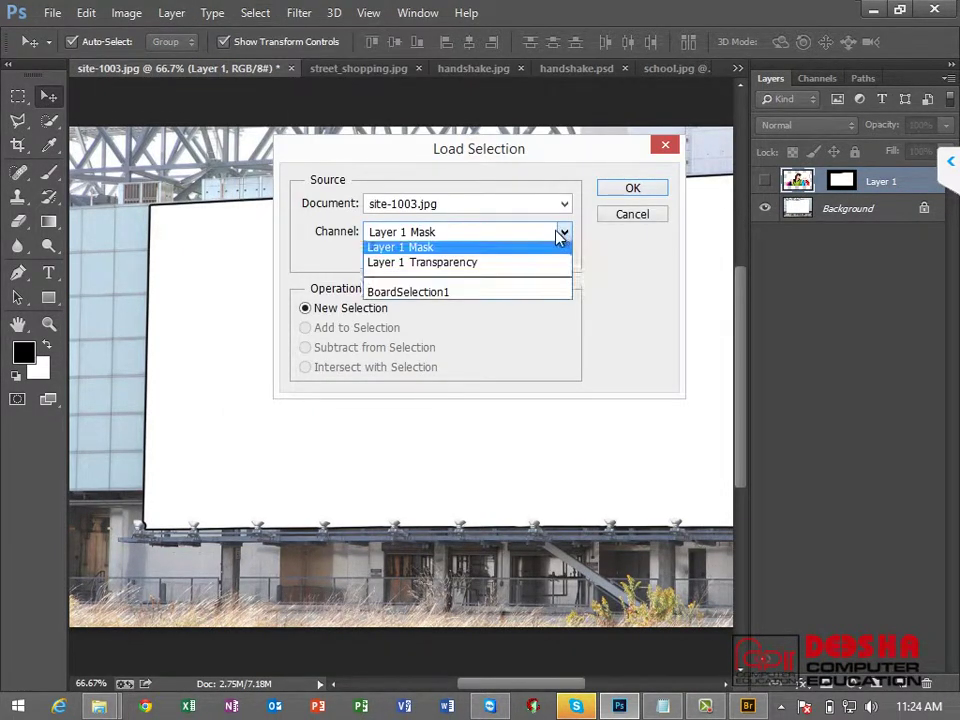
click(410, 296)
click(630, 189)
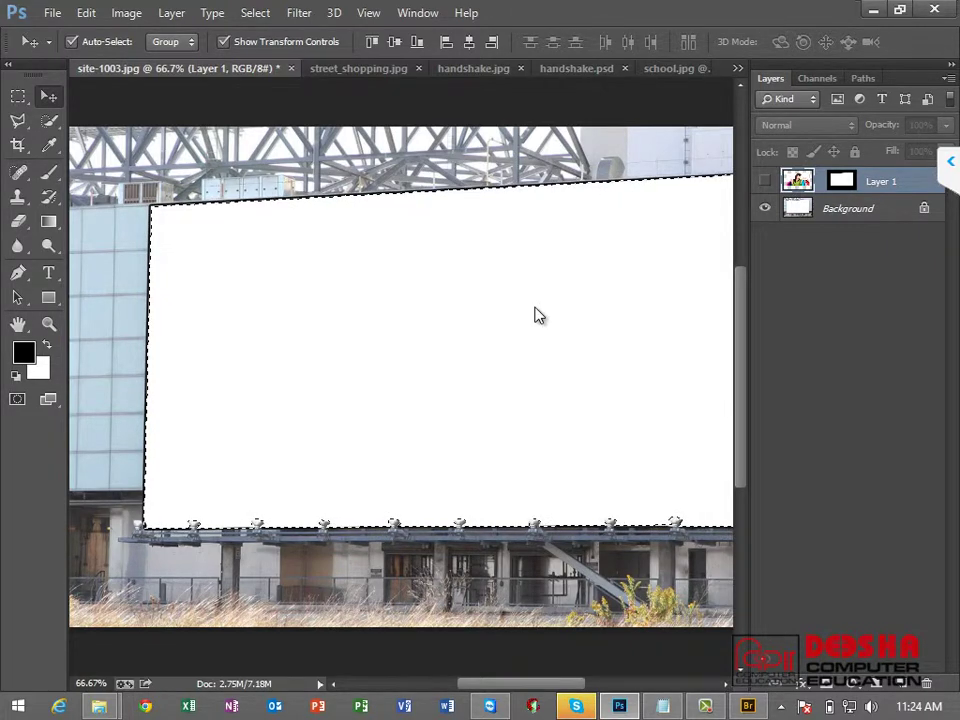
key(ctrl+o)
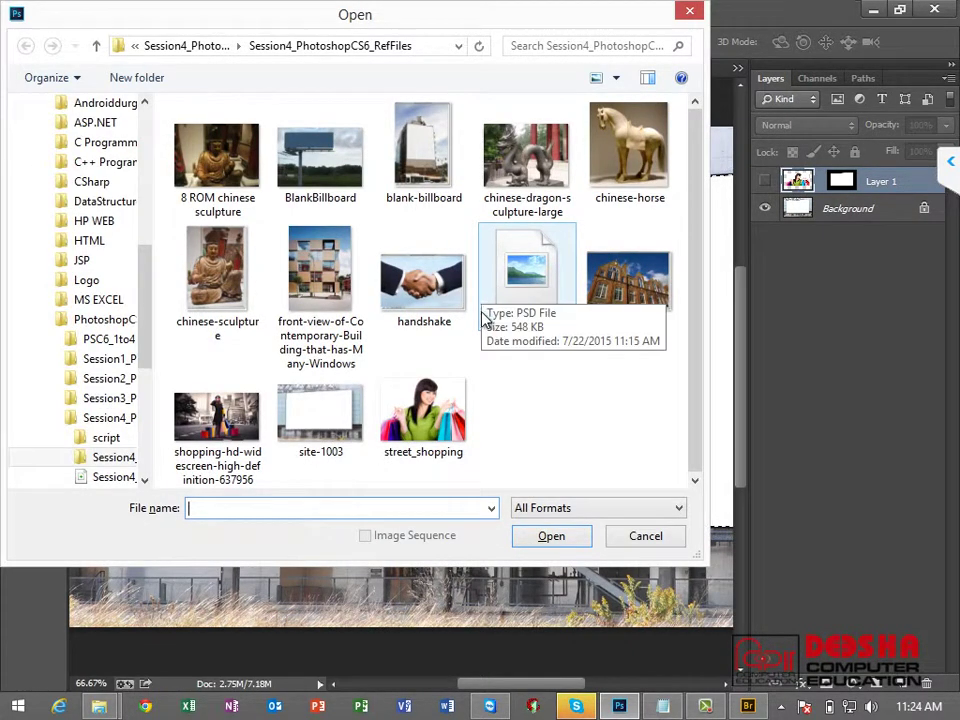
Step: Open the street-shopping photo, select the whole image and copy it
double_click(218, 412)
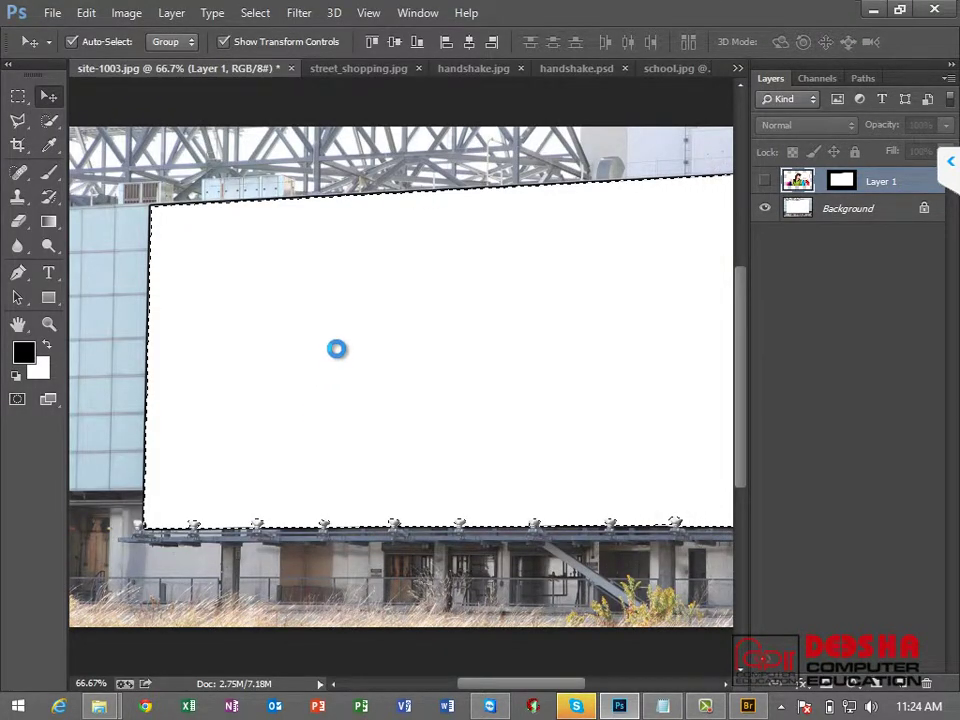
key(ctrl+a)
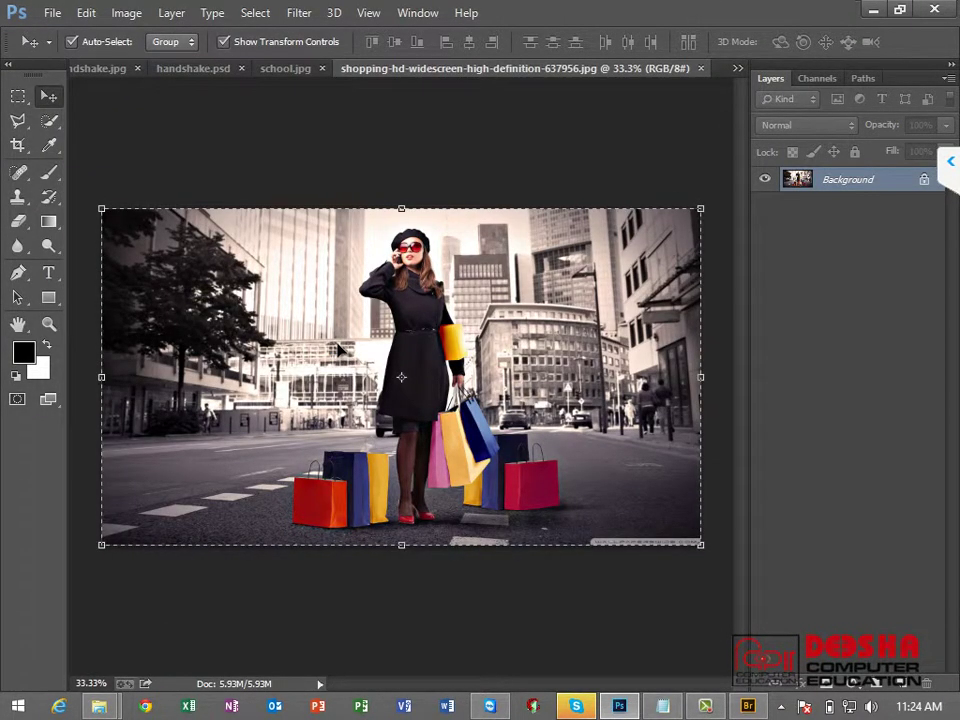
click(90, 14)
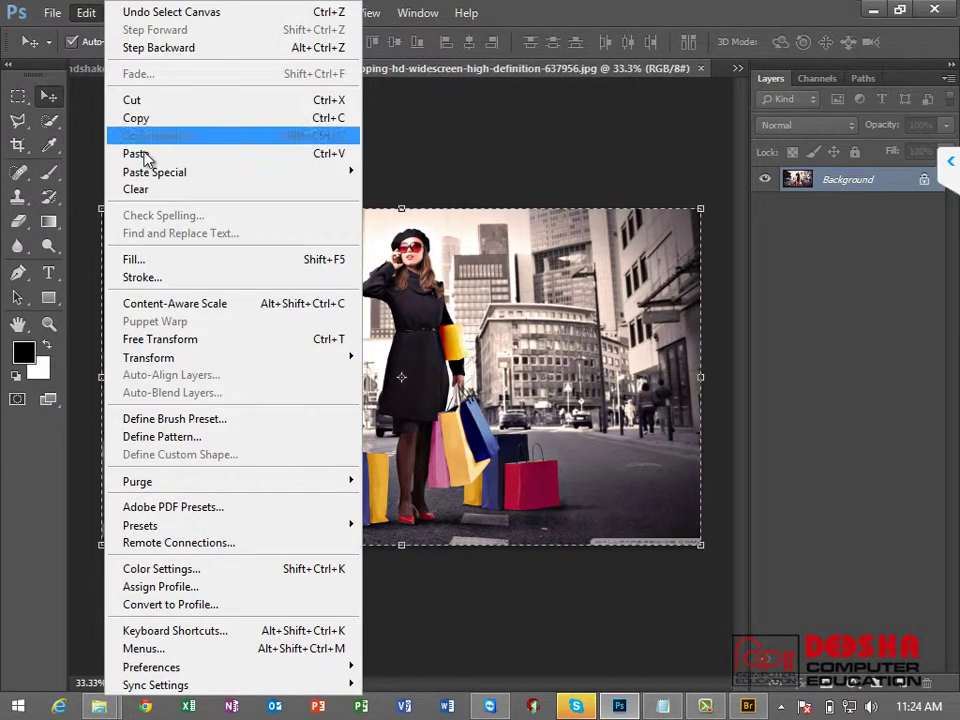
click(141, 118)
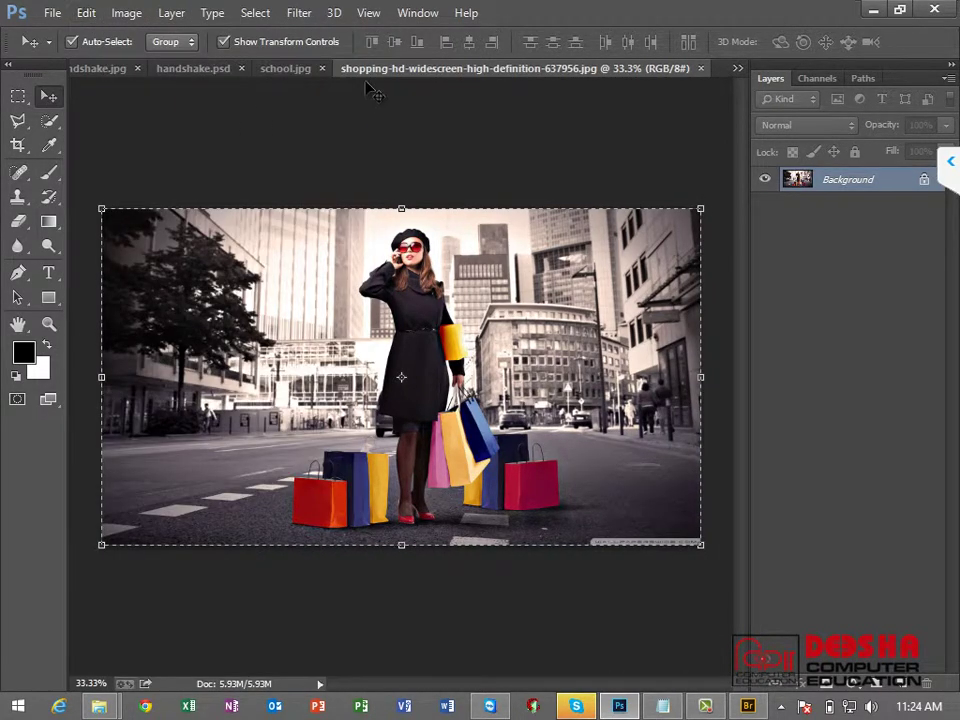
Step: Switch to site-1003.jpg, bring the billboard into view and check the girl-with-bags layer
key(ctrl+Tab)
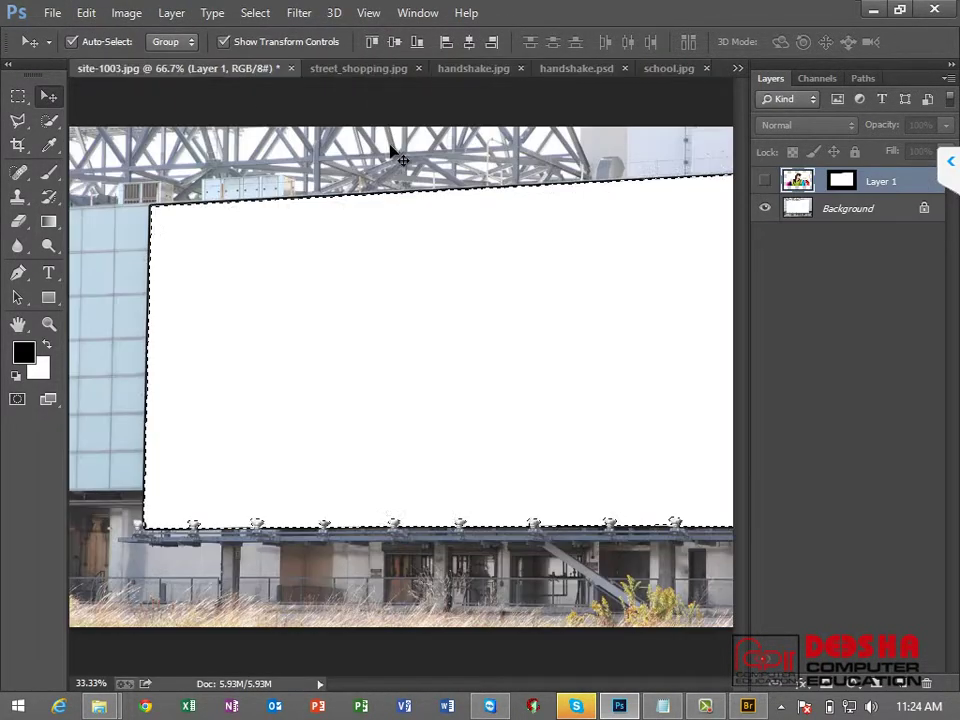
drag(506, 264, 426, 259)
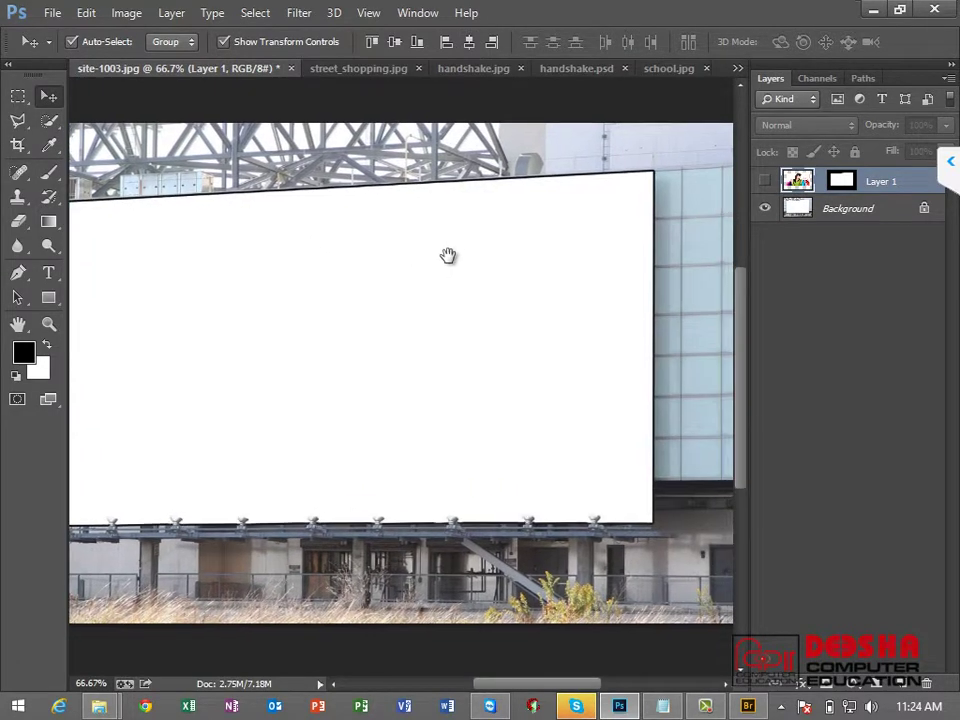
click(87, 14)
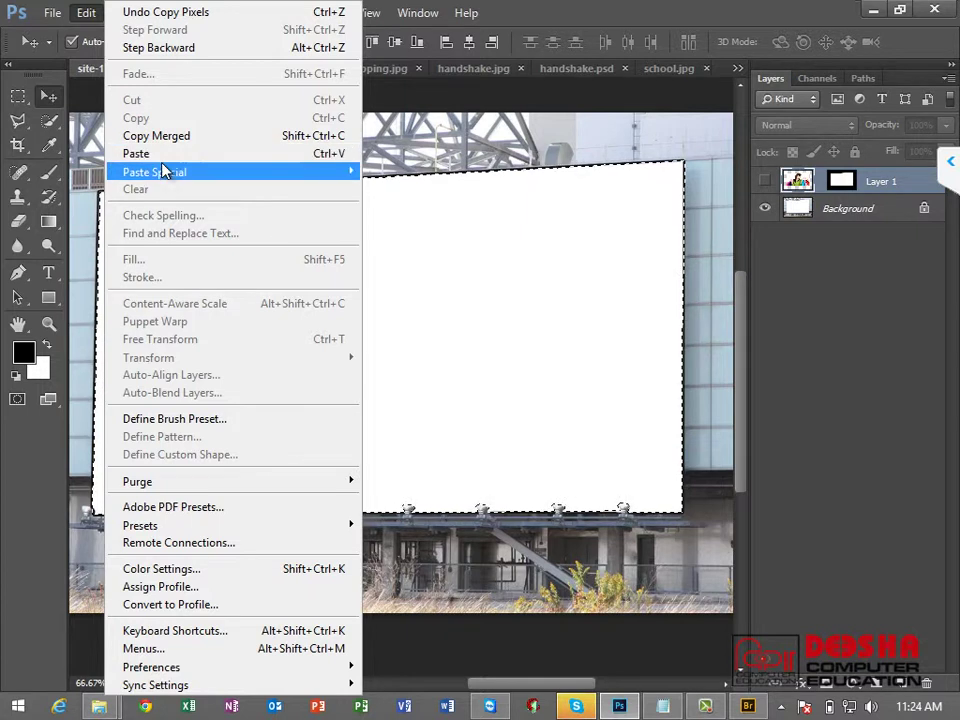
mouse_move(155, 172)
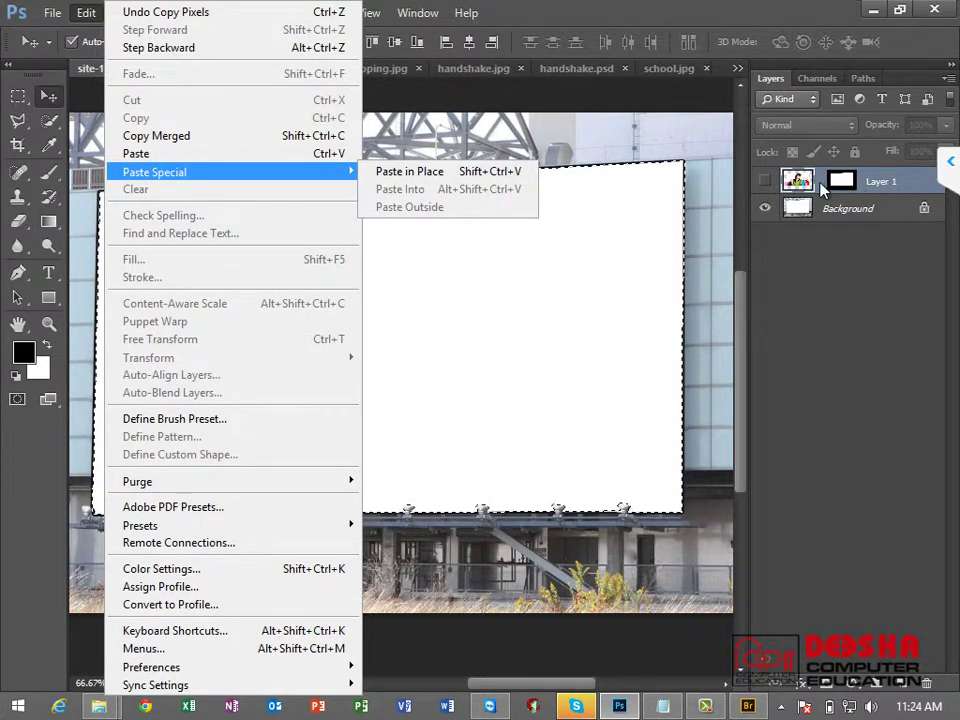
click(765, 183)
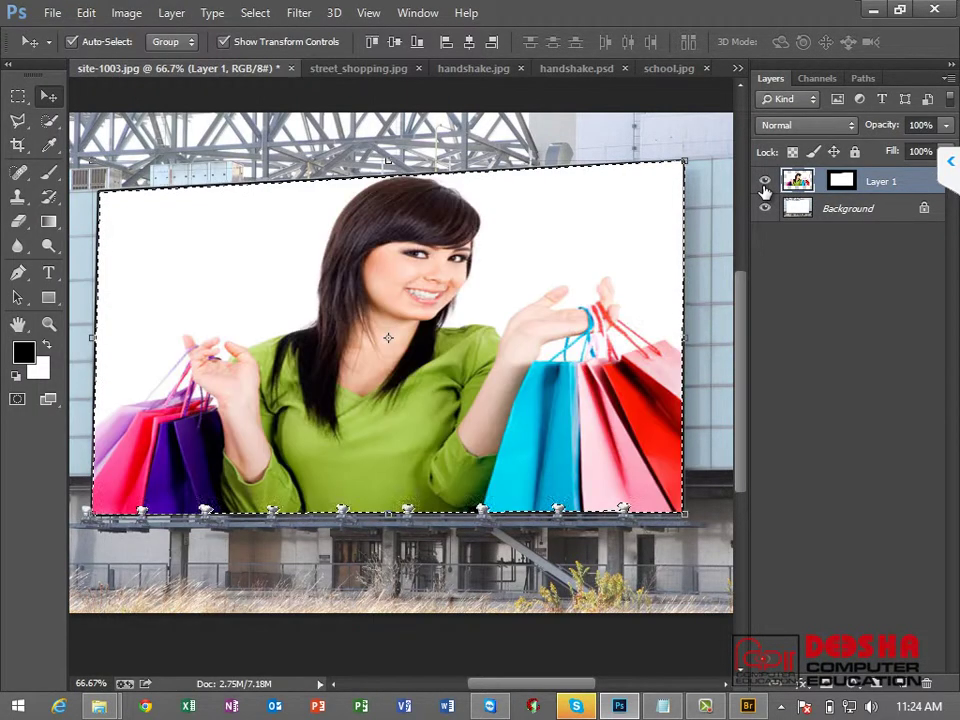
click(765, 188)
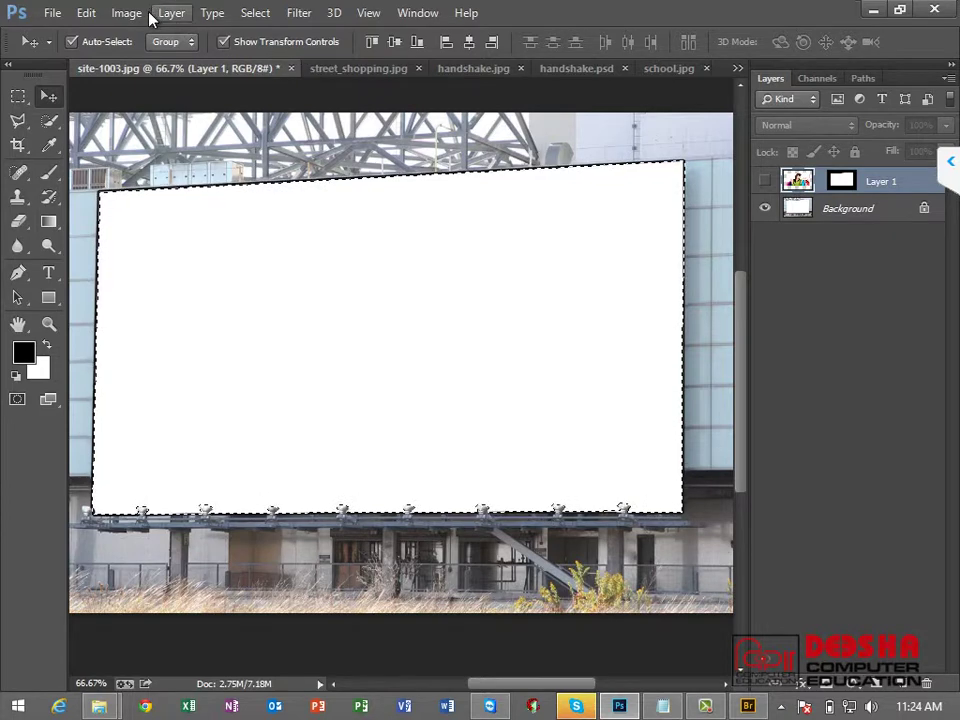
Step: Target the Background layer and Paste Into the shopping photo inside the billboard selection
click(86, 12)
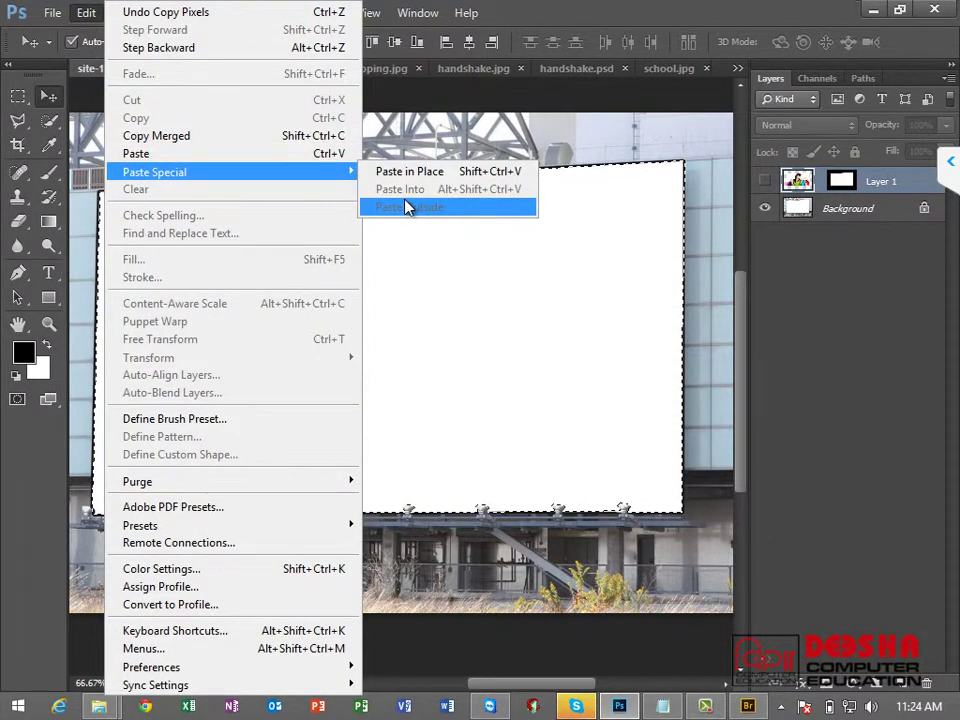
click(849, 211)
click(849, 209)
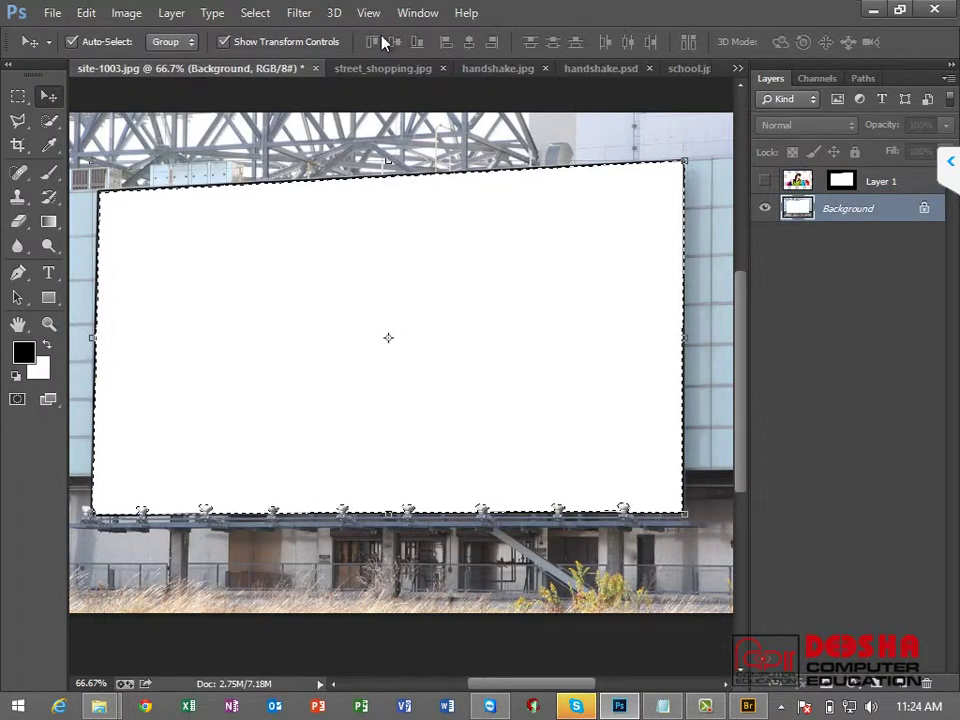
click(87, 13)
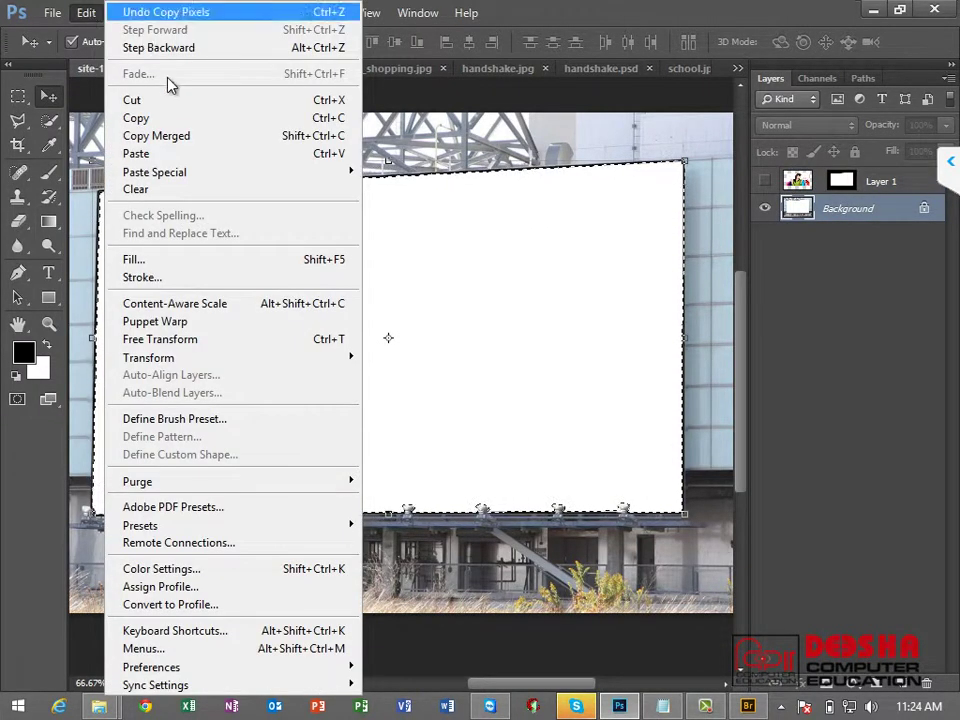
mouse_move(155, 172)
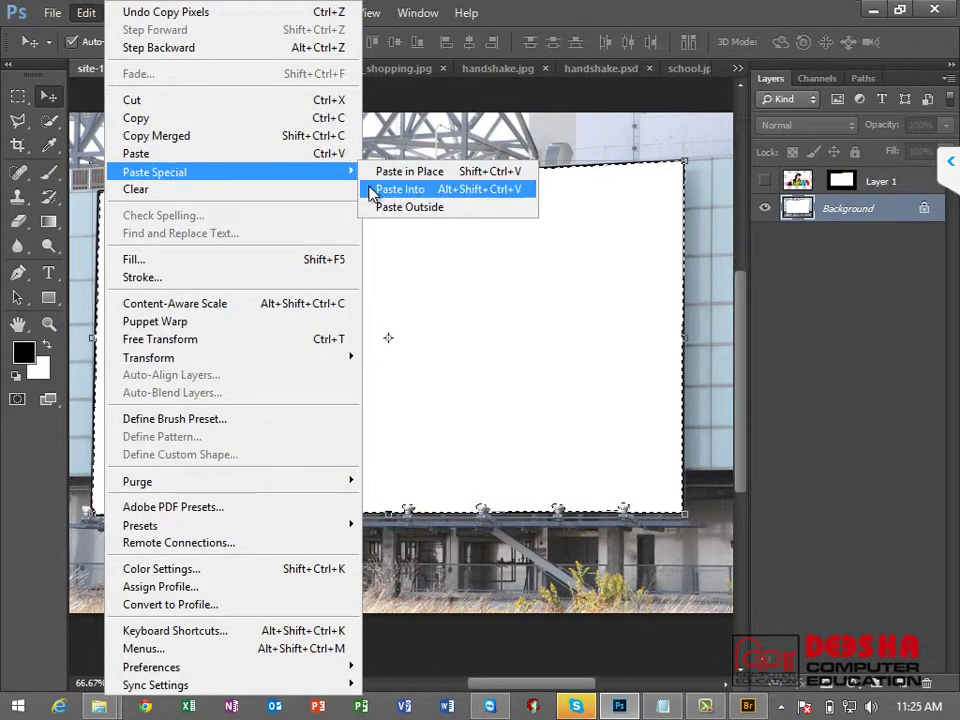
click(375, 189)
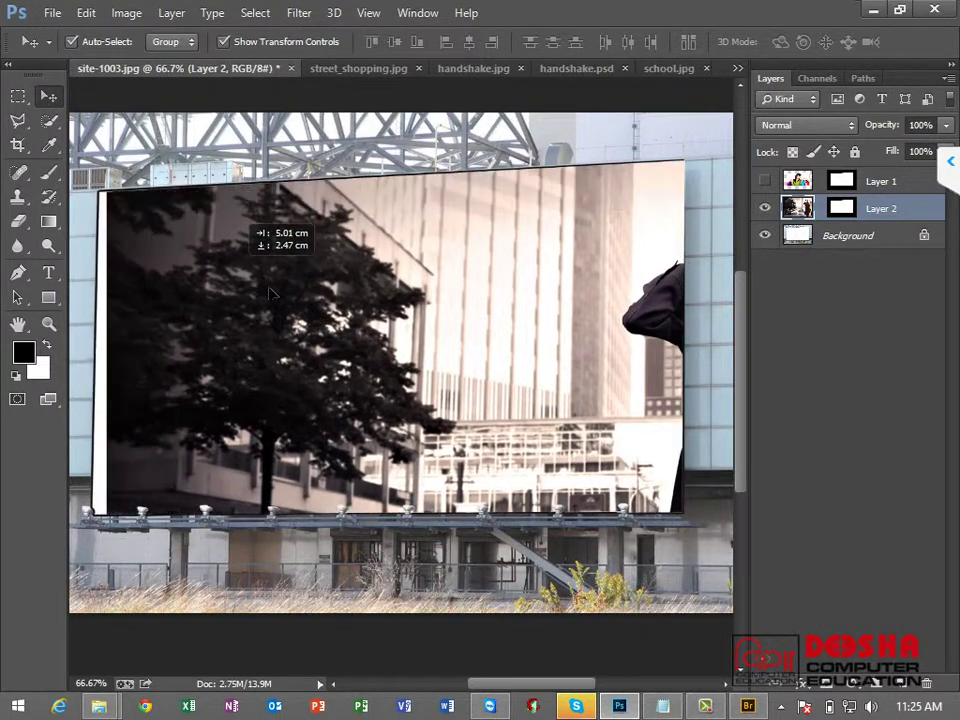
Step: Move and scale the pasted shopping photo until it covers the billboard panel
drag(190, 249, 310, 290)
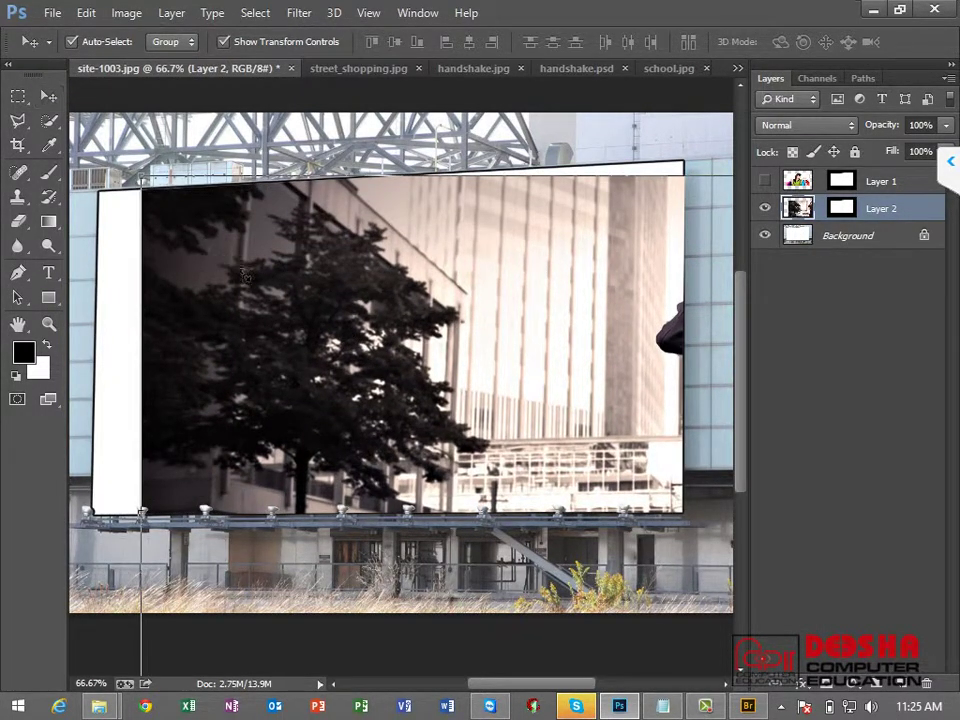
key(ctrl+t)
drag(162, 203, 453, 378)
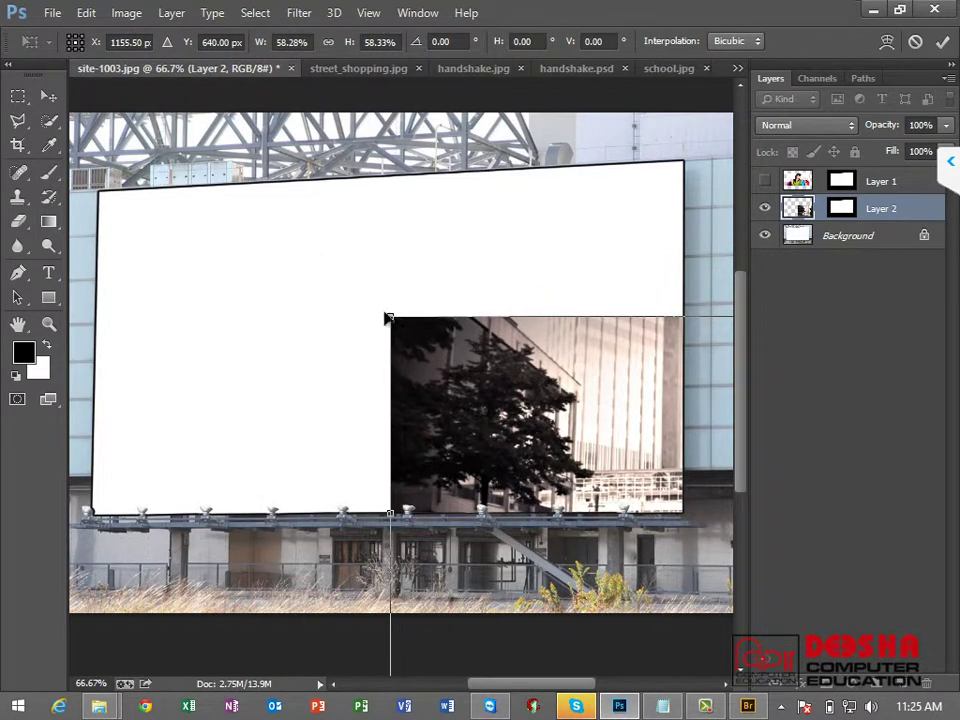
mouse_move(390, 317)
mouse_down()
mouse_move(128, 150)
mouse_move(227, 207)
mouse_up()
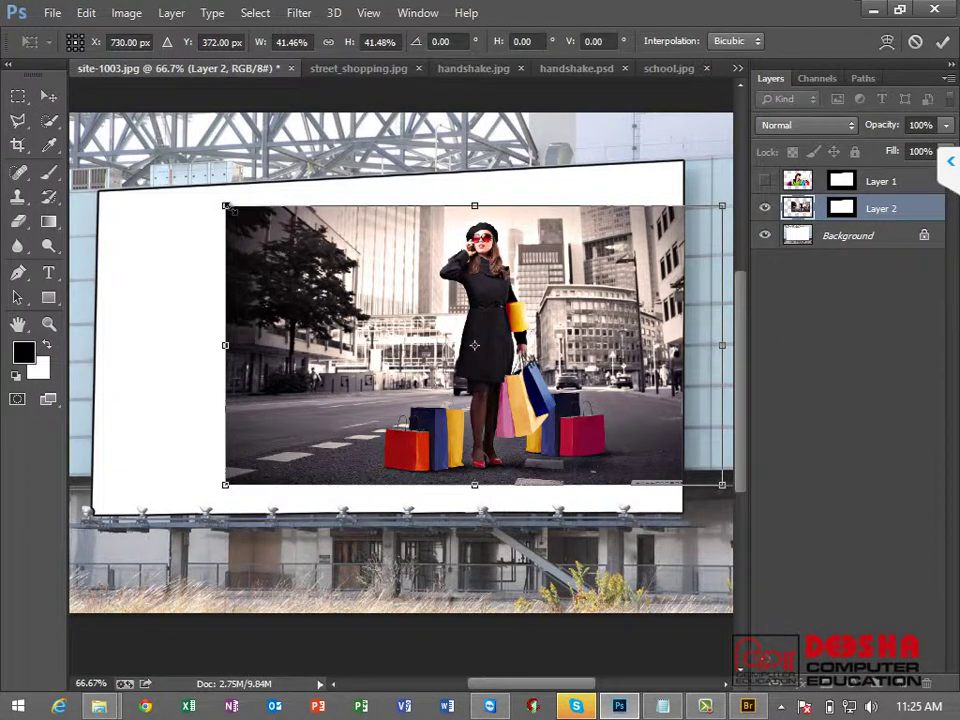
drag(226, 207, 349, 273)
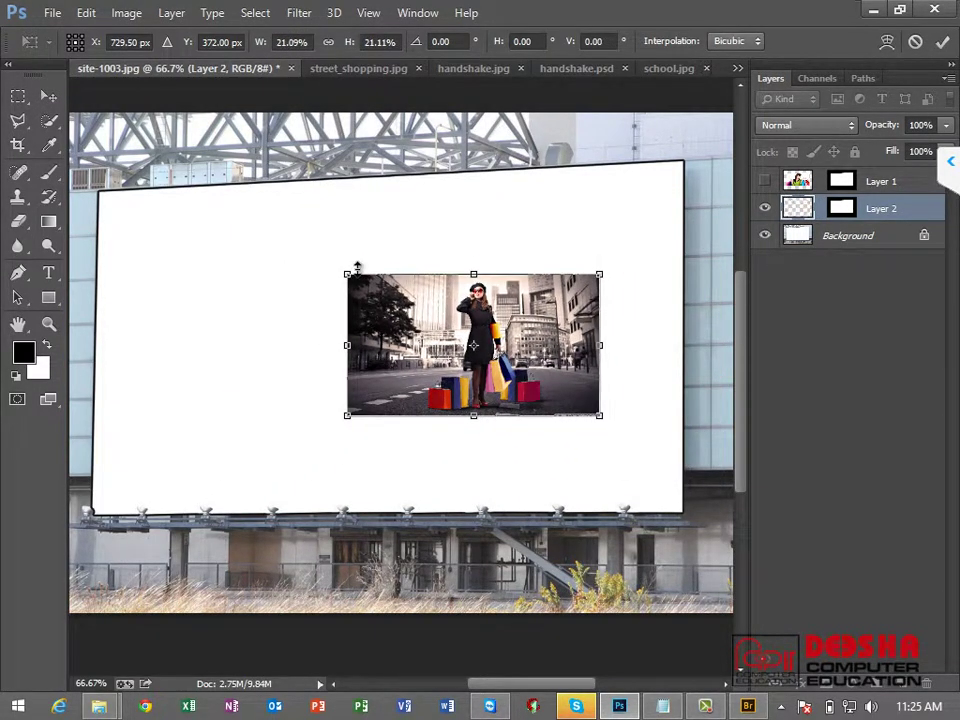
key(Return)
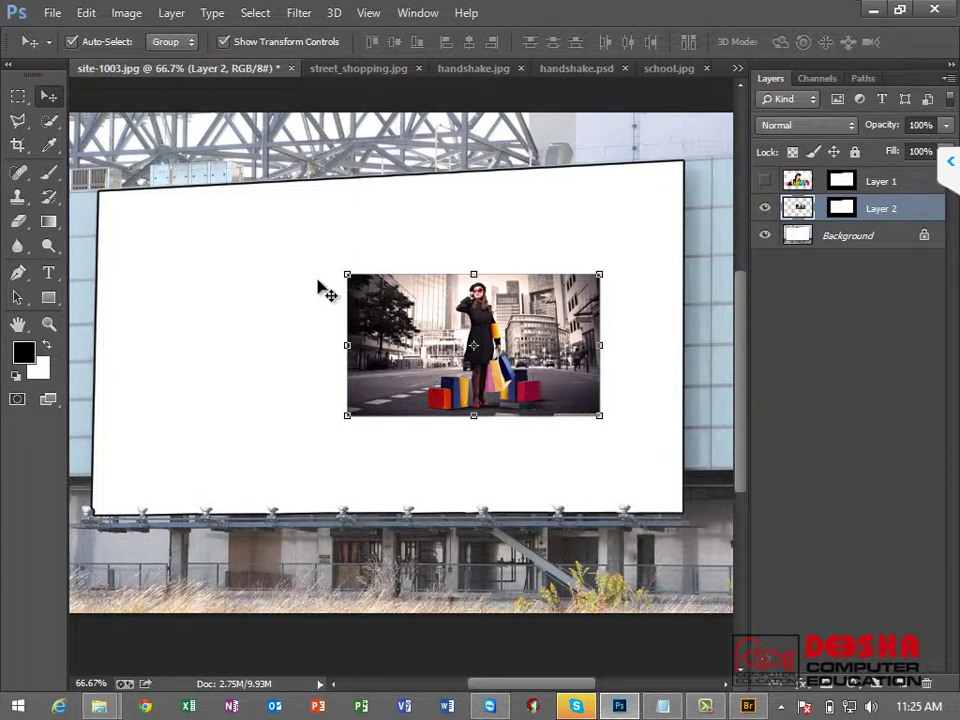
mouse_move(345, 274)
mouse_down()
mouse_move(461, 258)
mouse_move(177, 299)
mouse_up()
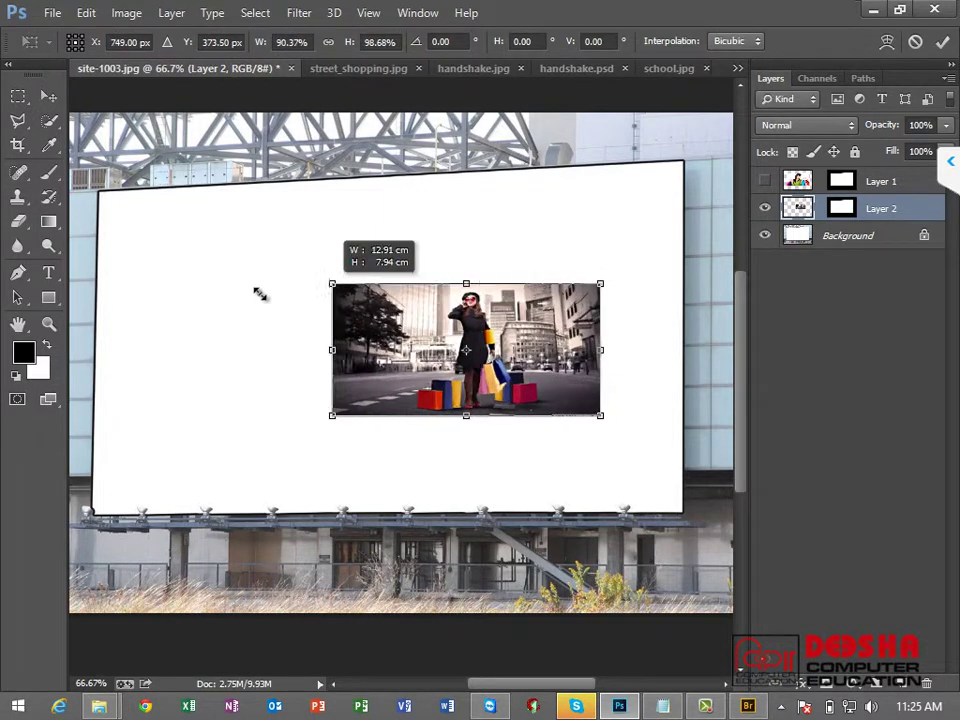
drag(214, 250, 151, 300)
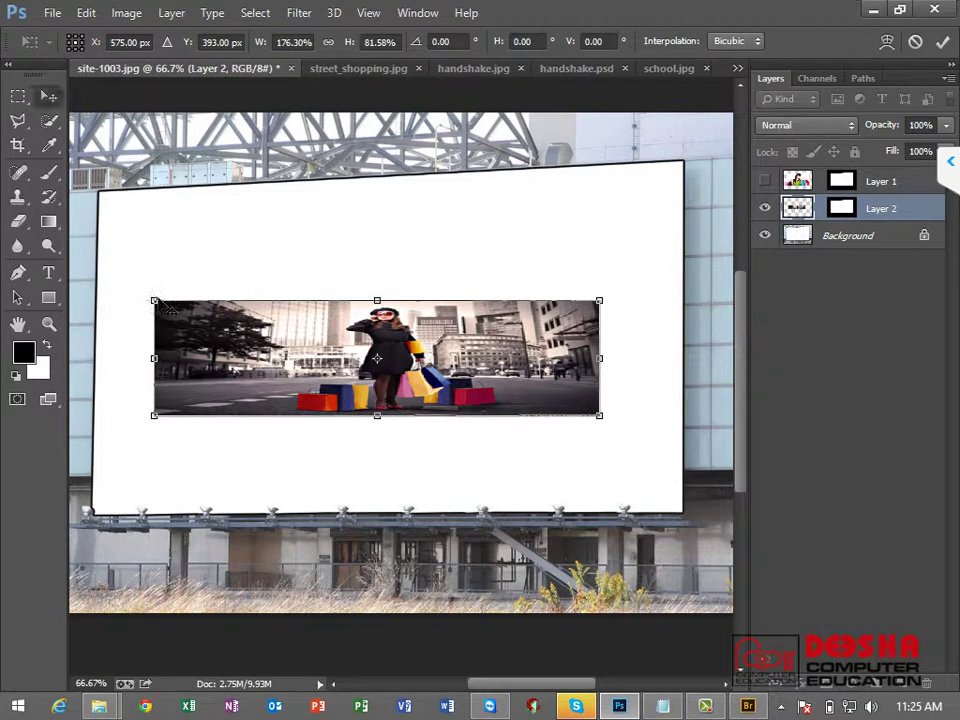
key(Escape)
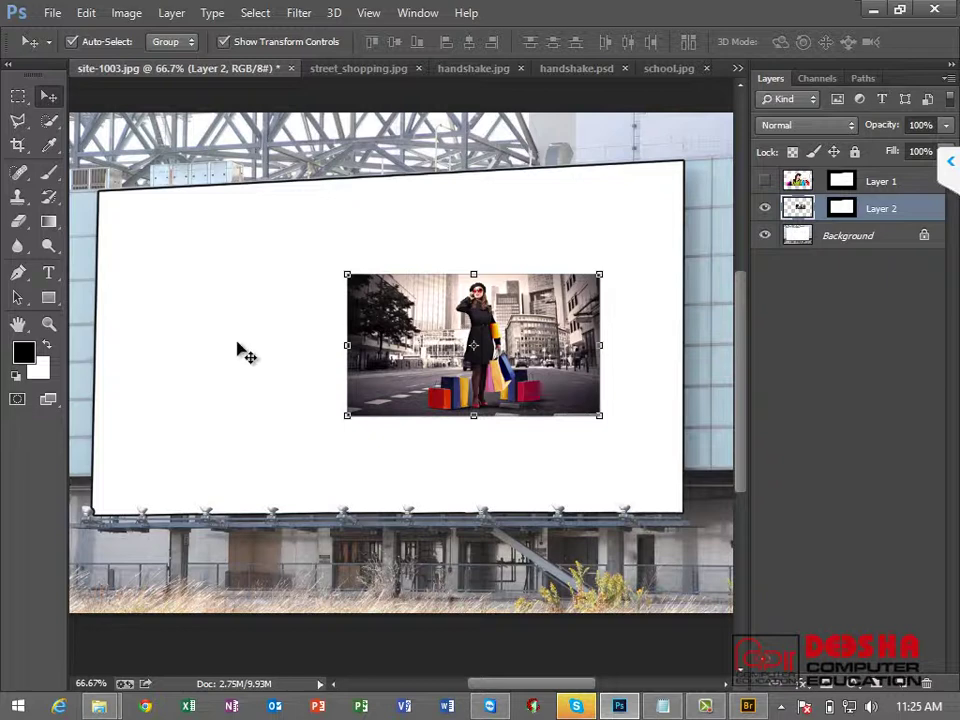
mouse_move(343, 272)
mouse_down()
mouse_move(208, 214)
mouse_move(274, 197)
mouse_move(320, 259)
mouse_move(210, 216)
mouse_move(221, 199)
mouse_move(255, 221)
mouse_move(259, 253)
mouse_move(283, 225)
mouse_move(339, 268)
mouse_move(361, 300)
mouse_move(238, 240)
mouse_move(286, 266)
mouse_move(310, 253)
mouse_move(328, 279)
mouse_move(274, 257)
mouse_move(339, 272)
mouse_move(253, 236)
mouse_move(207, 203)
mouse_move(188, 203)
mouse_up()
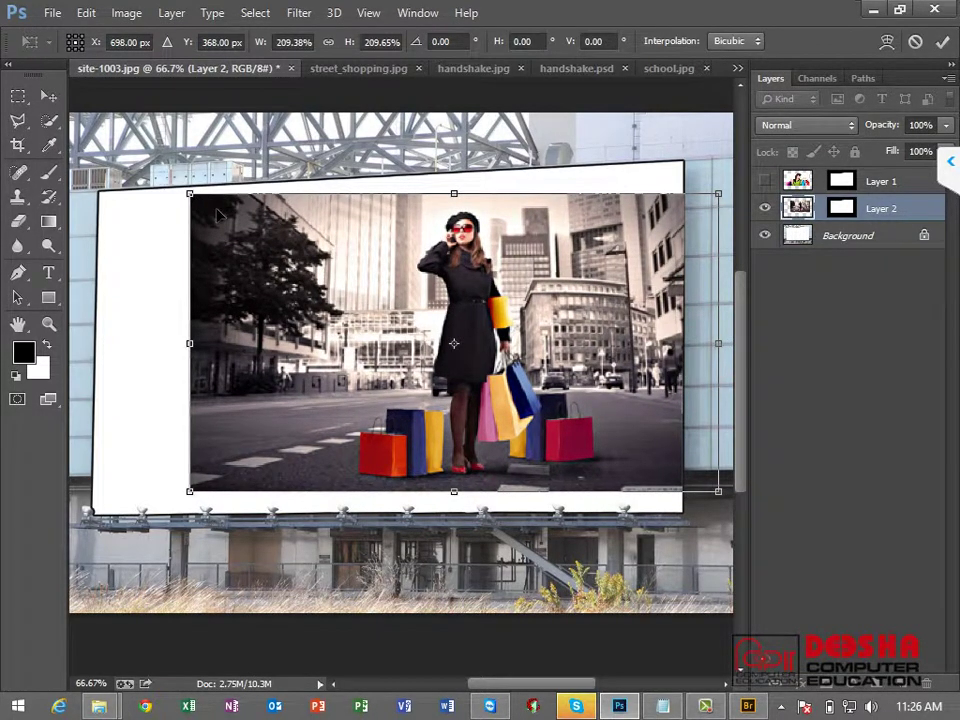
key(Return)
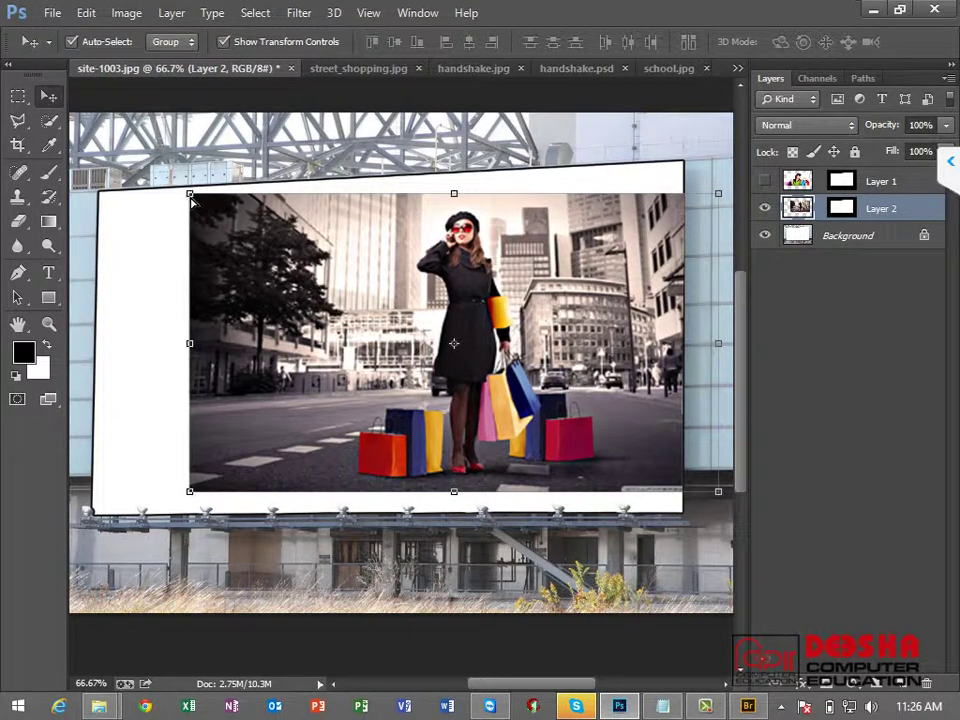
Step: Skew the photo's edges and corners onto the billboard's slanted corners and apply the distortion
drag(191, 197, 102, 200)
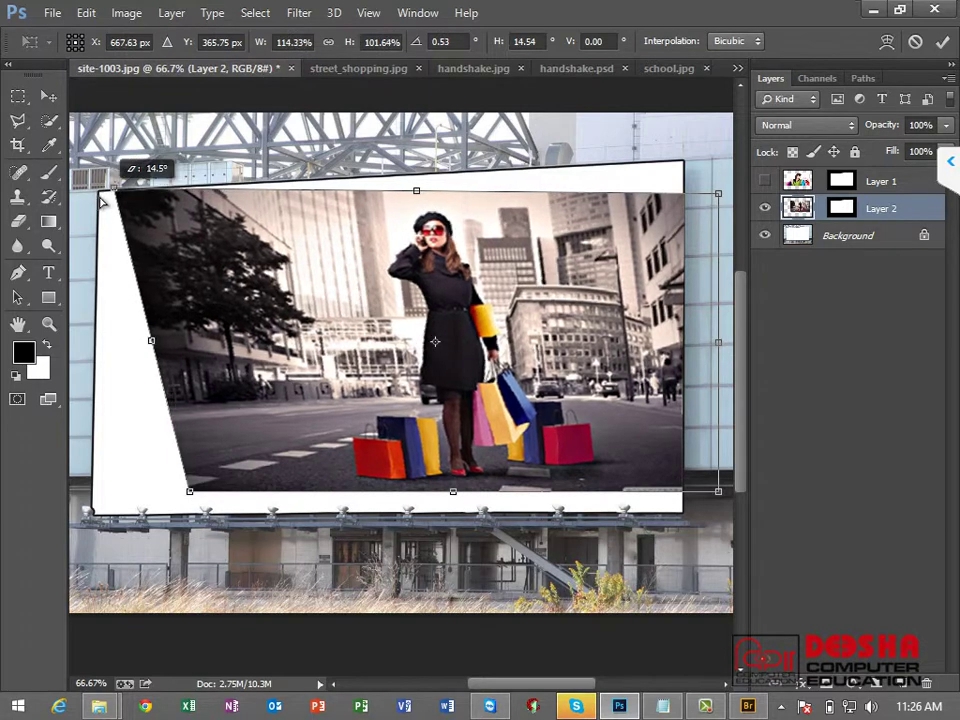
drag(102, 200, 98, 192)
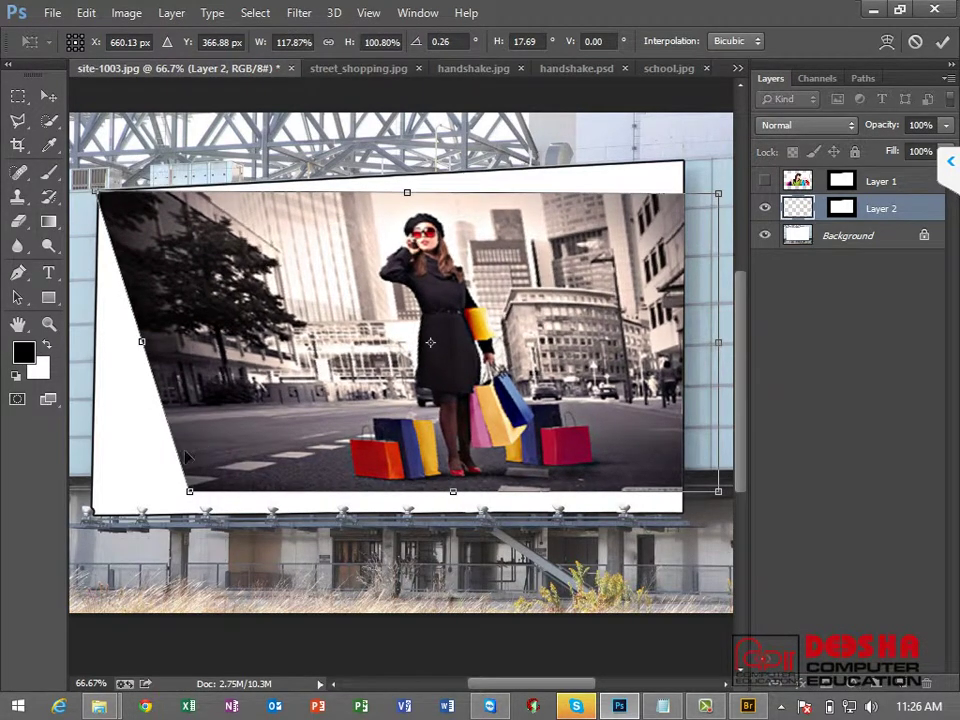
mouse_move(152, 492)
mouse_down()
mouse_move(83, 530)
mouse_move(78, 522)
mouse_up()
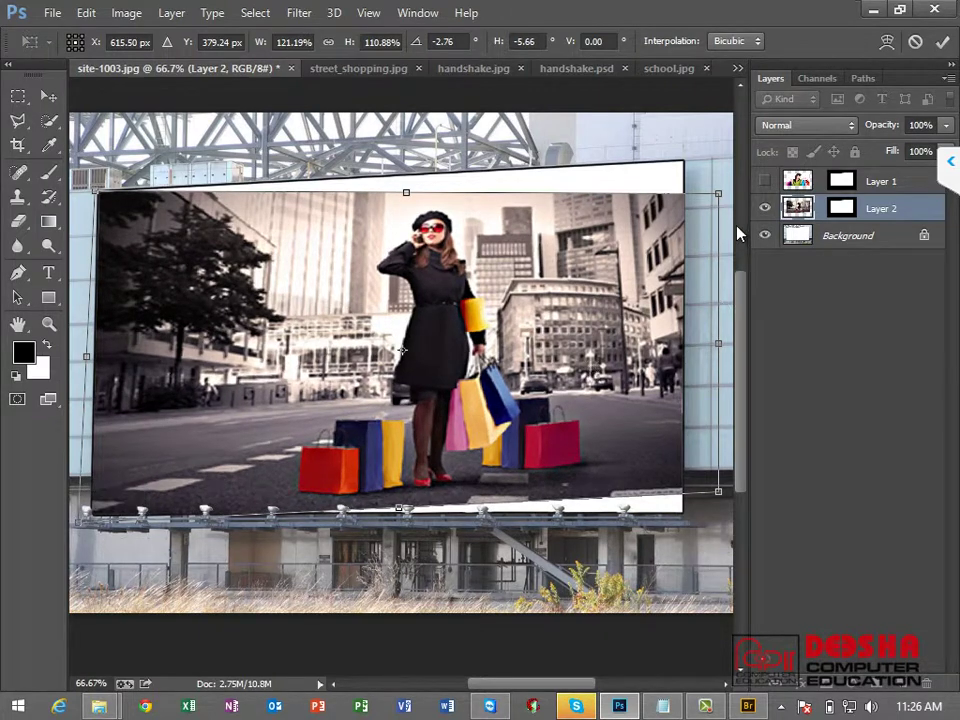
drag(718, 193, 709, 153)
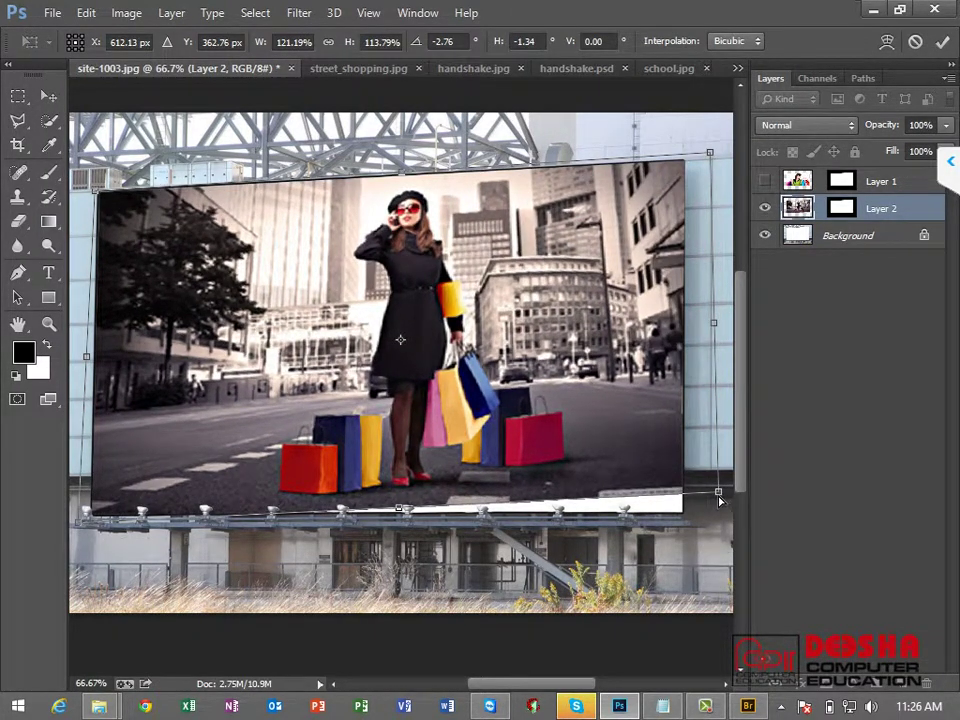
drag(719, 500, 700, 522)
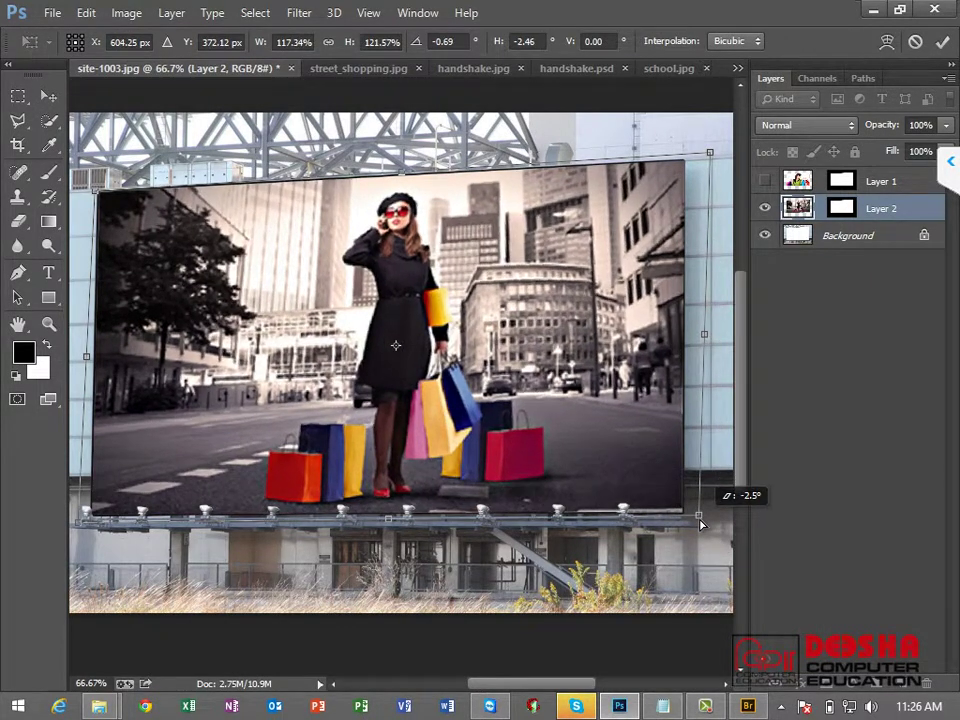
drag(700, 522, 700, 518)
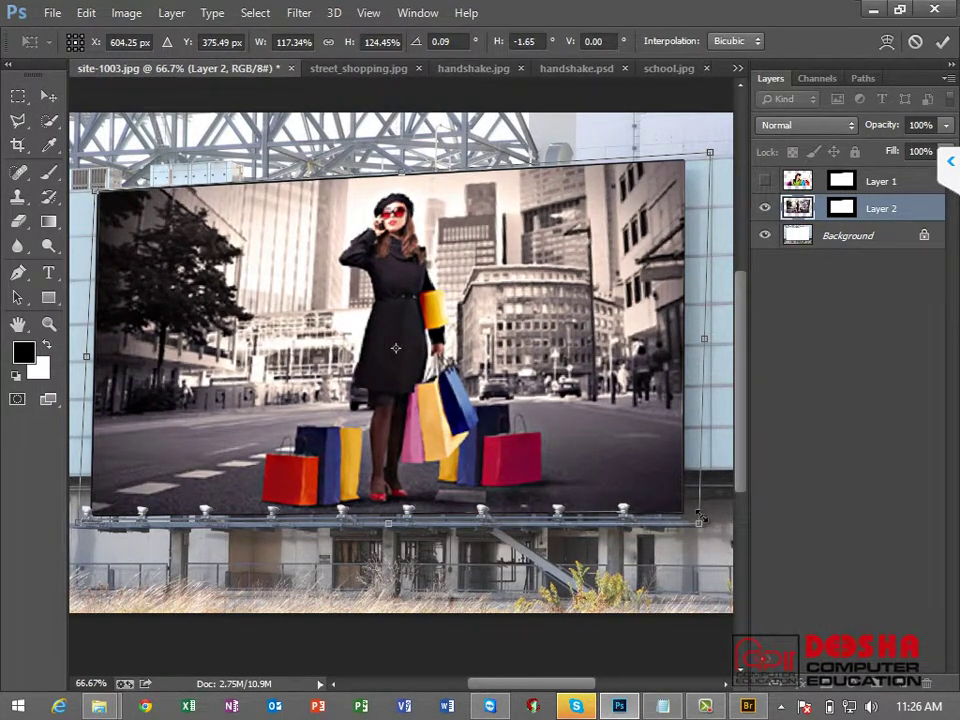
key(Return)
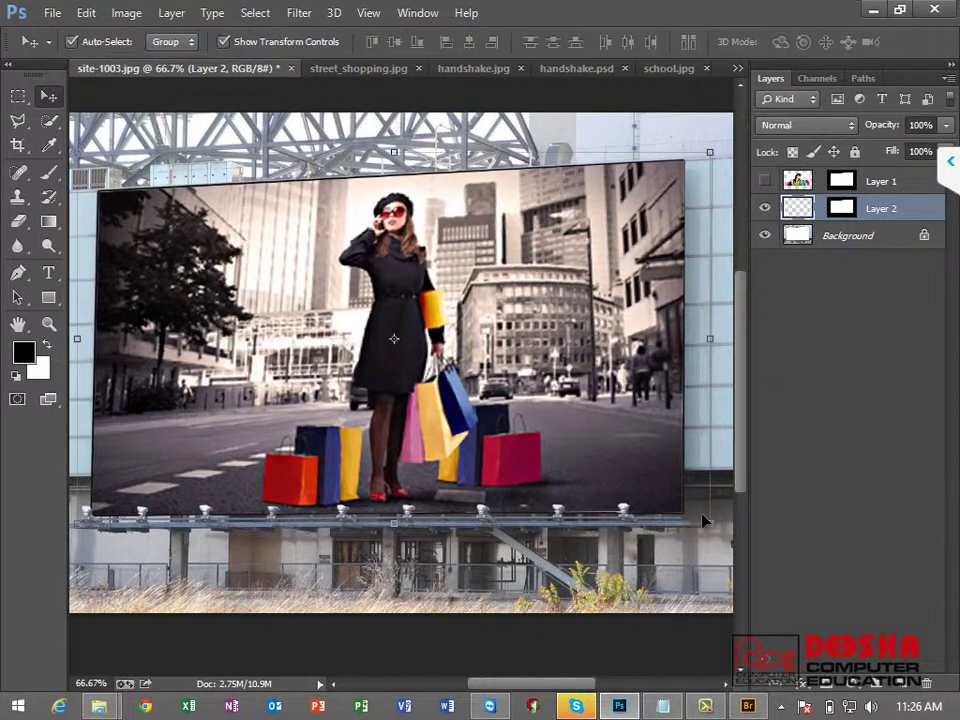
Step: Toggle Layer 1 and Layer 2 visibility to compare the billboard composites
click(766, 182)
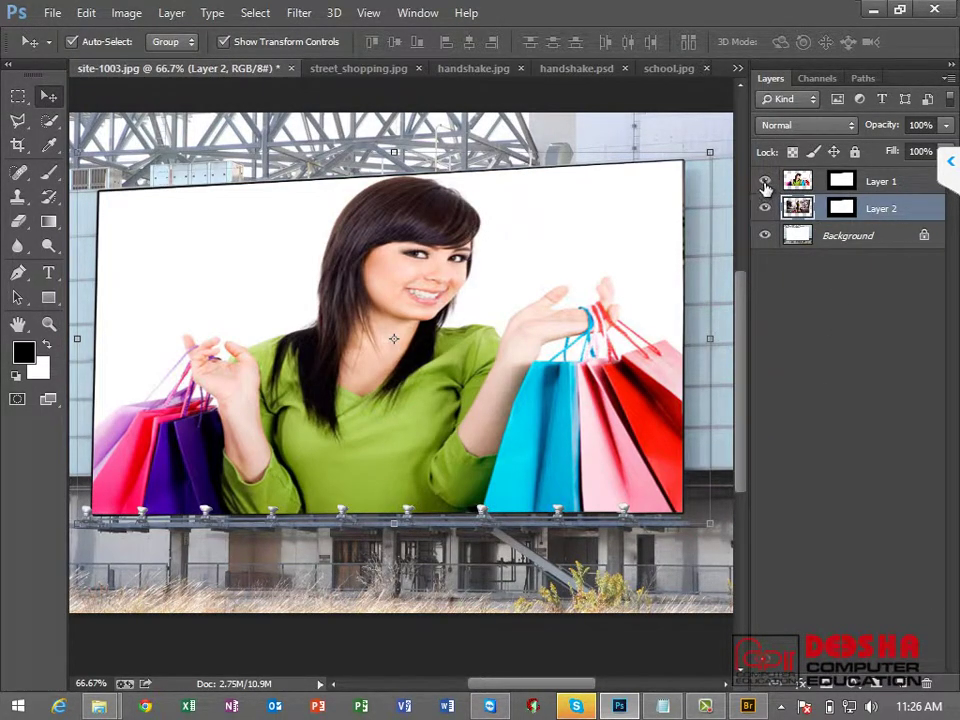
click(770, 183)
click(766, 209)
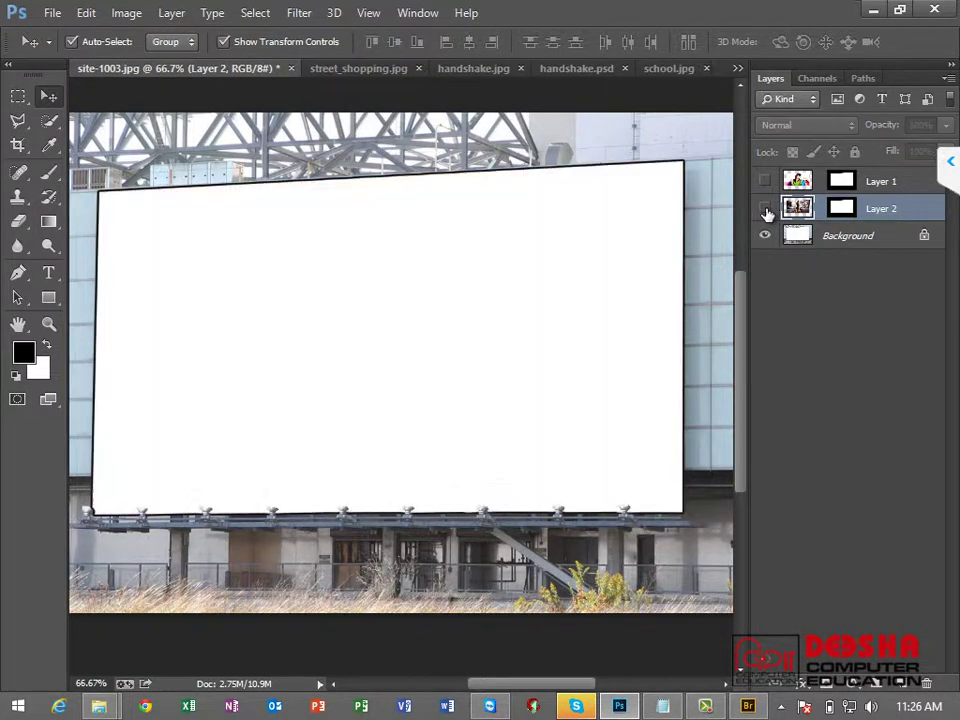
click(766, 207)
click(766, 183)
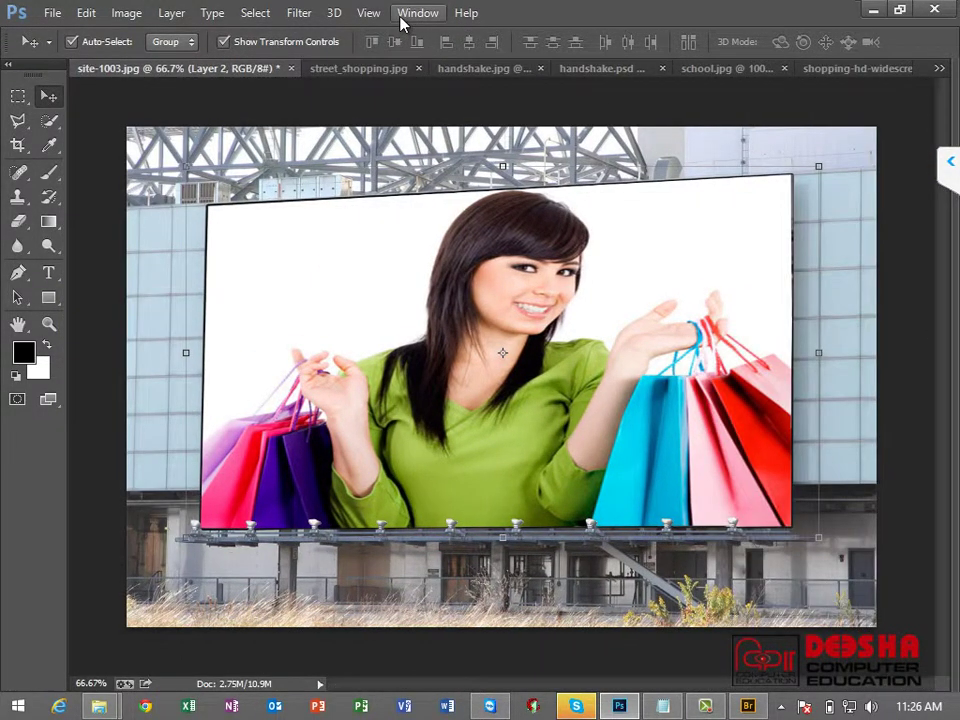
Step: Restore the Layers panel from the Window menu and reset the billboard layers' visibility
click(400, 13)
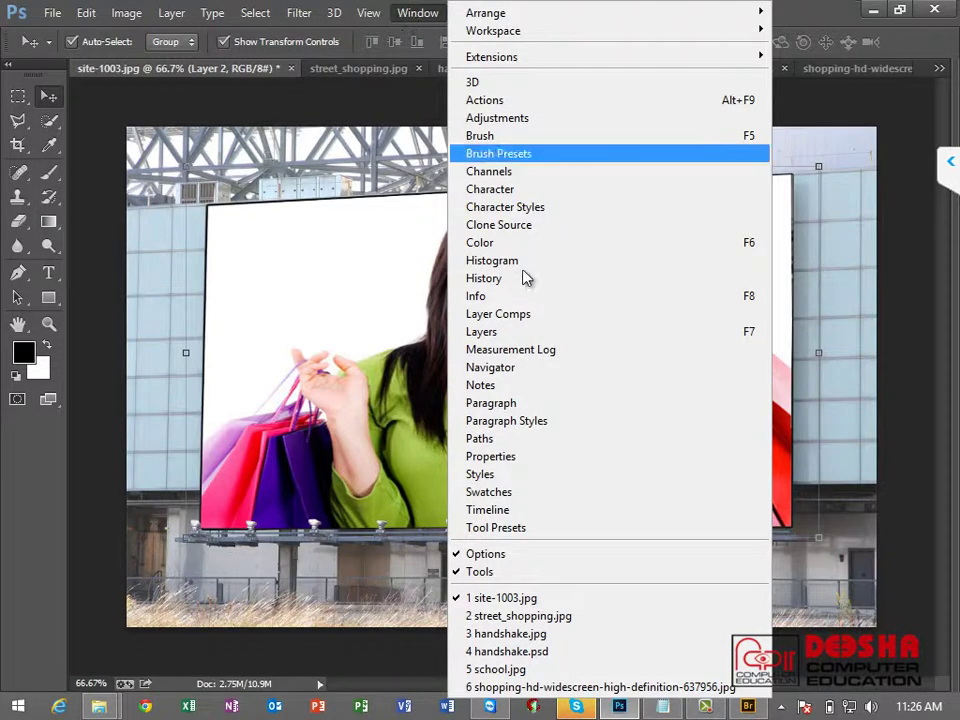
click(506, 337)
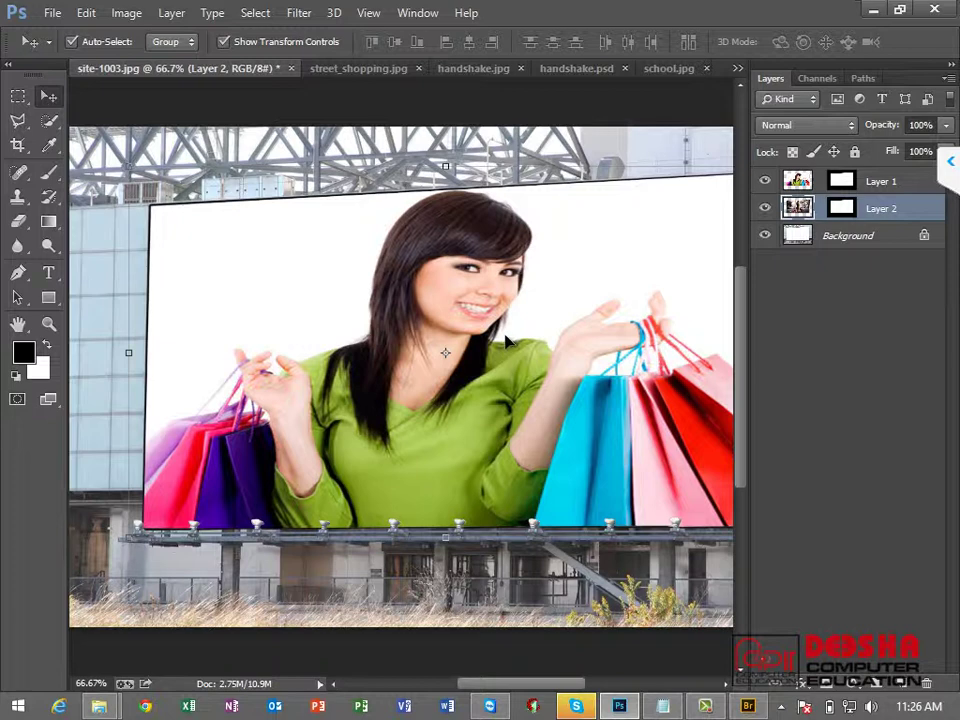
click(765, 181)
drag(765, 208, 765, 195)
click(765, 208)
click(53, 20)
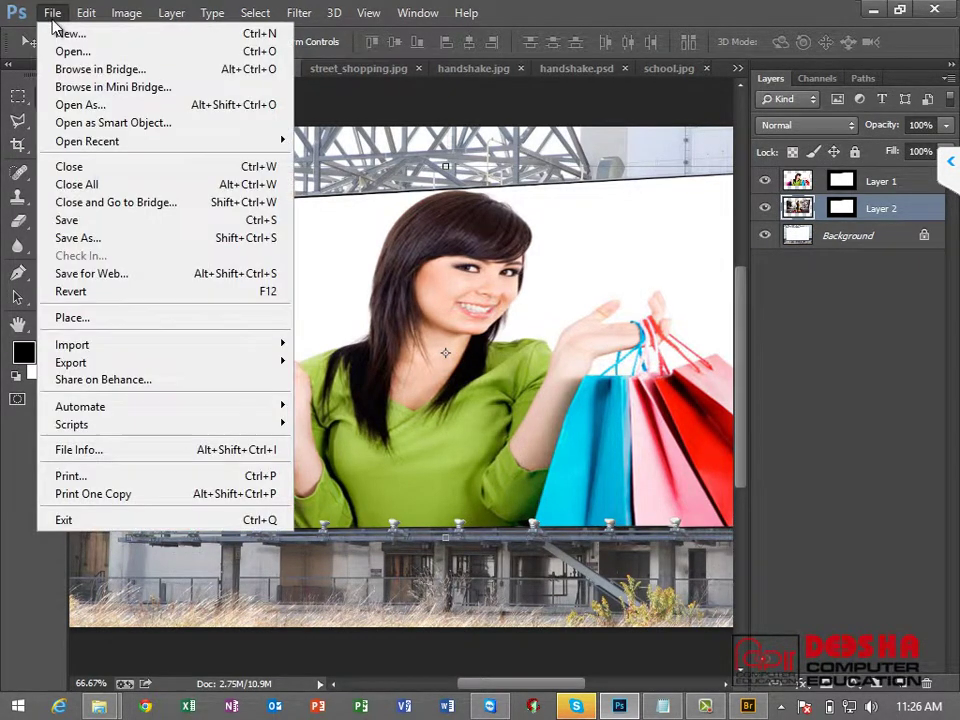
Step: Save a JPEG copy of the woman-in-green composite as Hoarding1 in Session4_PhotoshopCS6_RefFiles
click(95, 242)
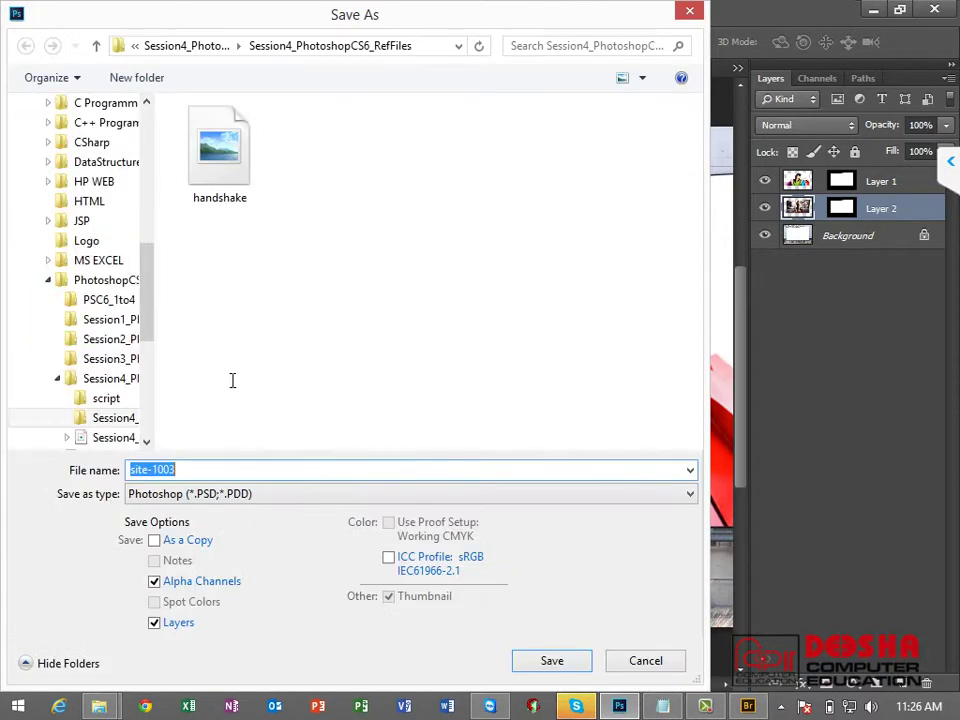
click(215, 496)
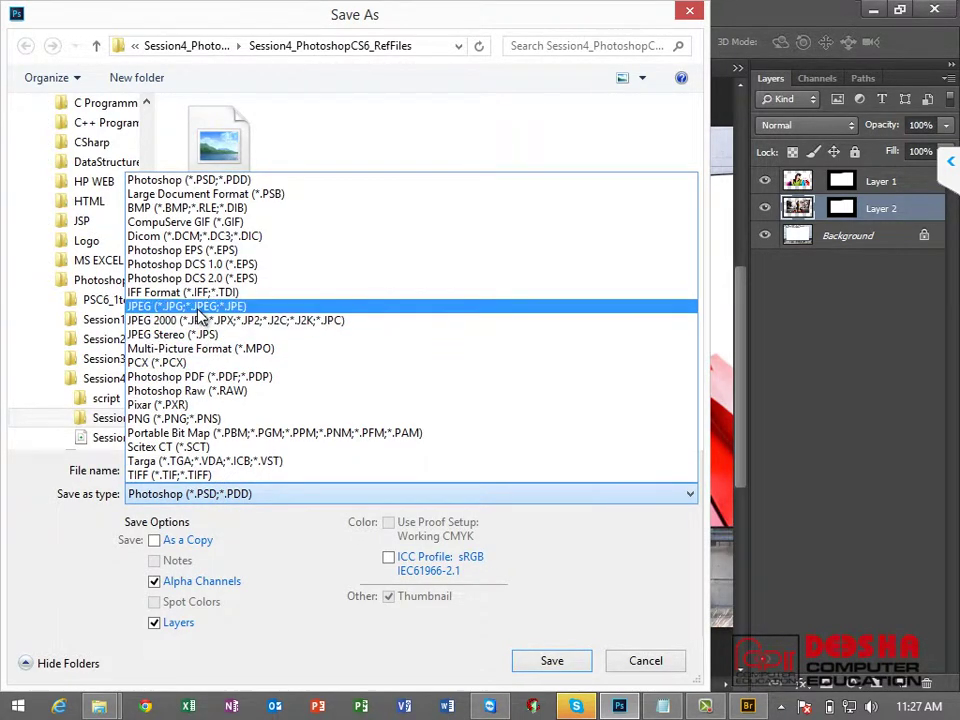
click(199, 306)
double_click(199, 469)
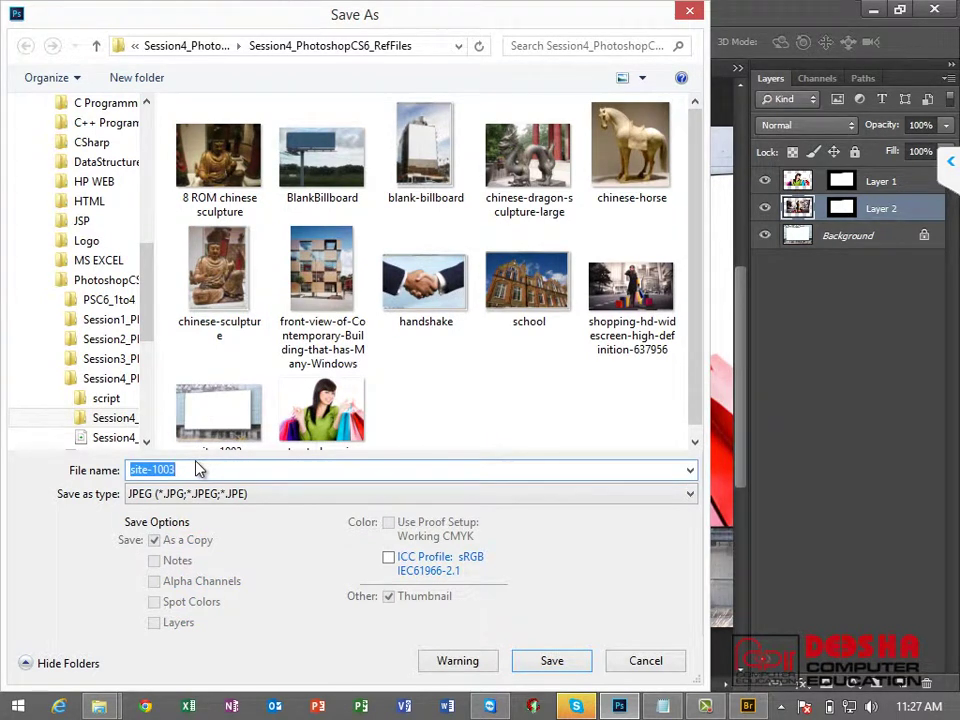
text(Pos)
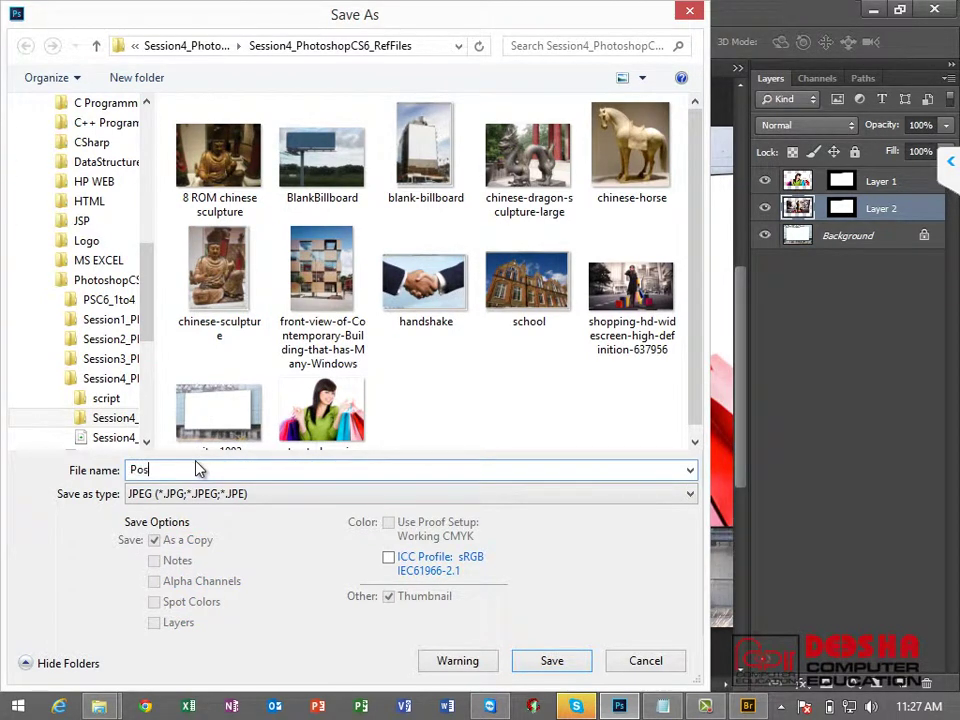
text(oarding1)
click(551, 664)
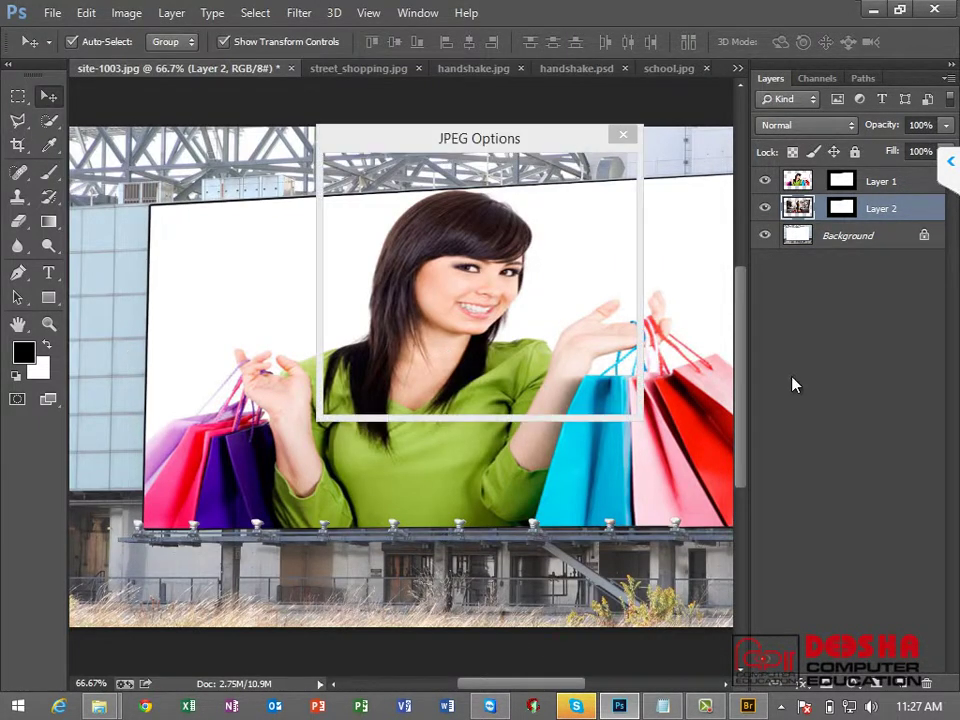
click(597, 173)
key(v)
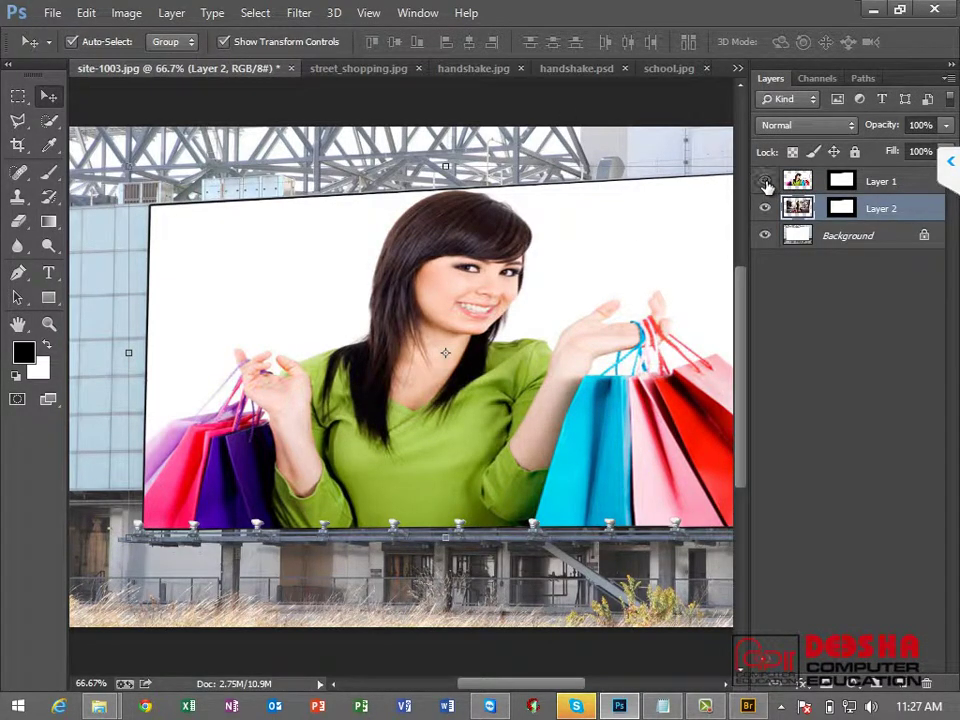
Step: Hide Layer 1, save the street-shopper composite as JPEG hoarding2, then minimise Photoshop
click(765, 181)
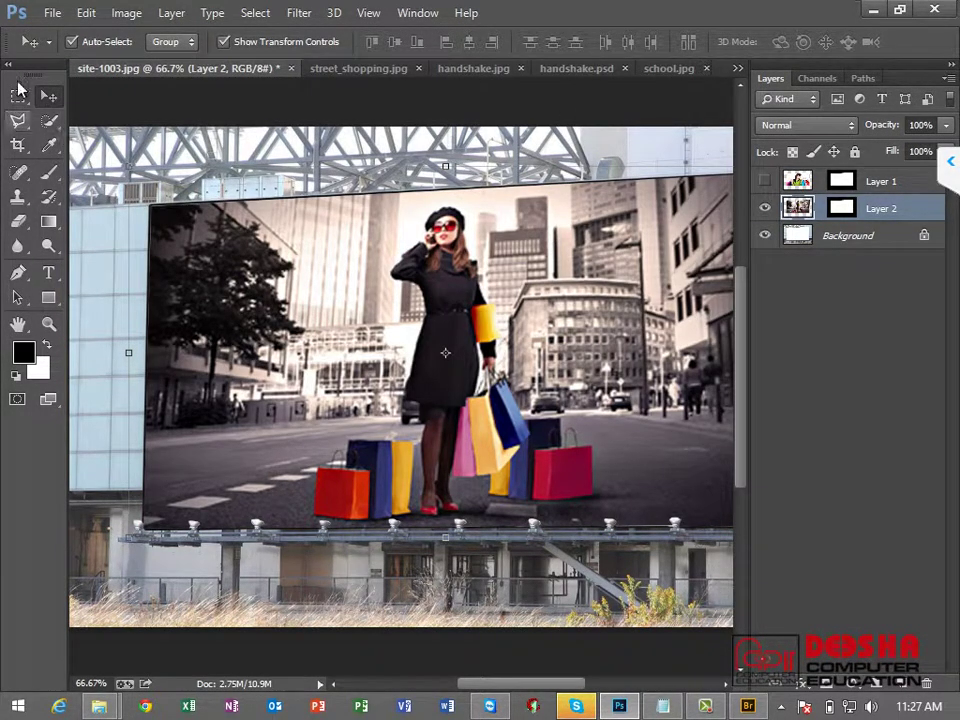
click(50, 13)
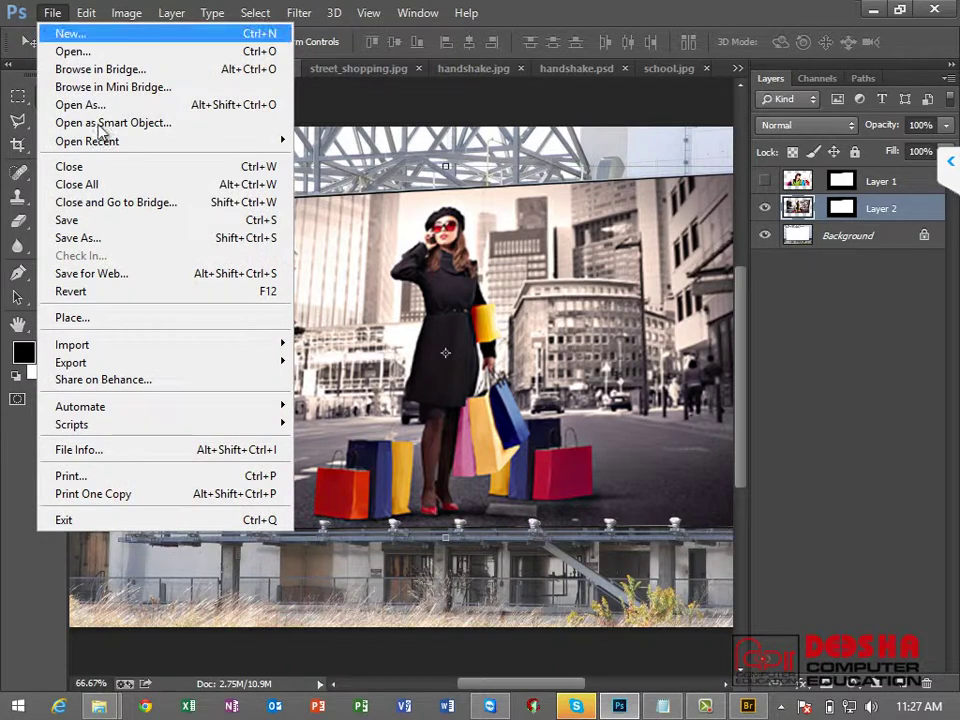
click(107, 237)
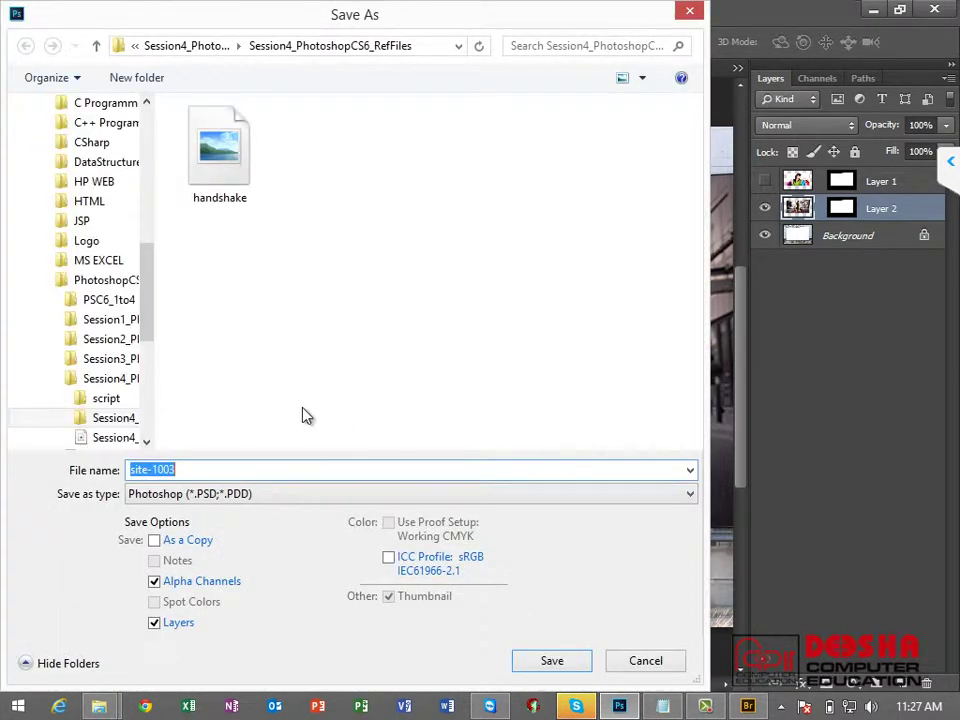
text(hoard)
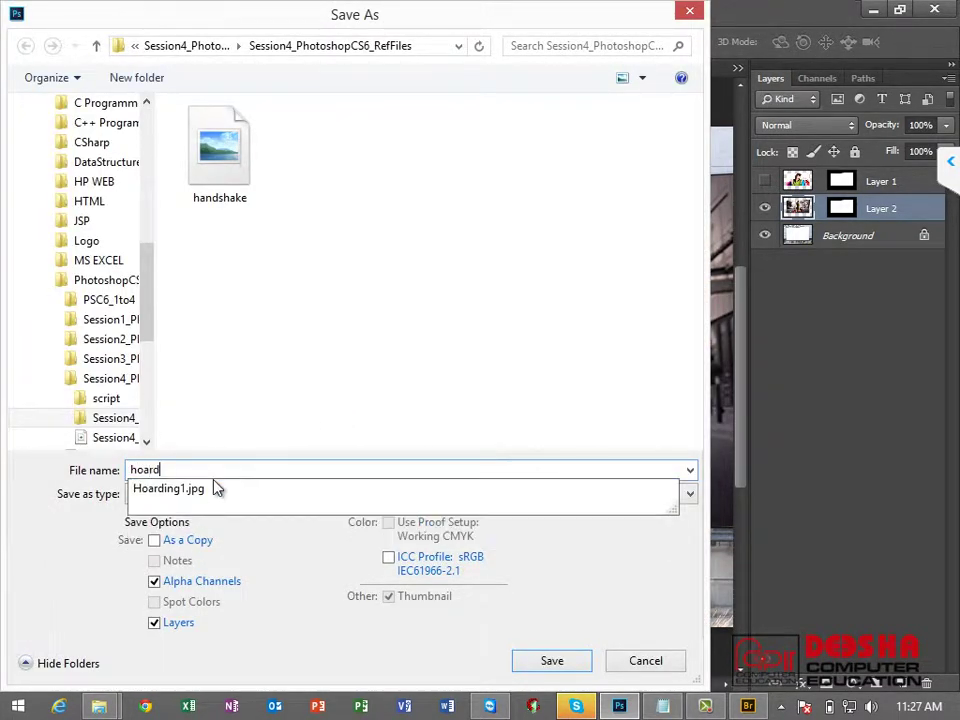
text(ng)
key(BackSpace)
key(BackSpace)
text(ing)
text(2)
key(Tab)
key(j)
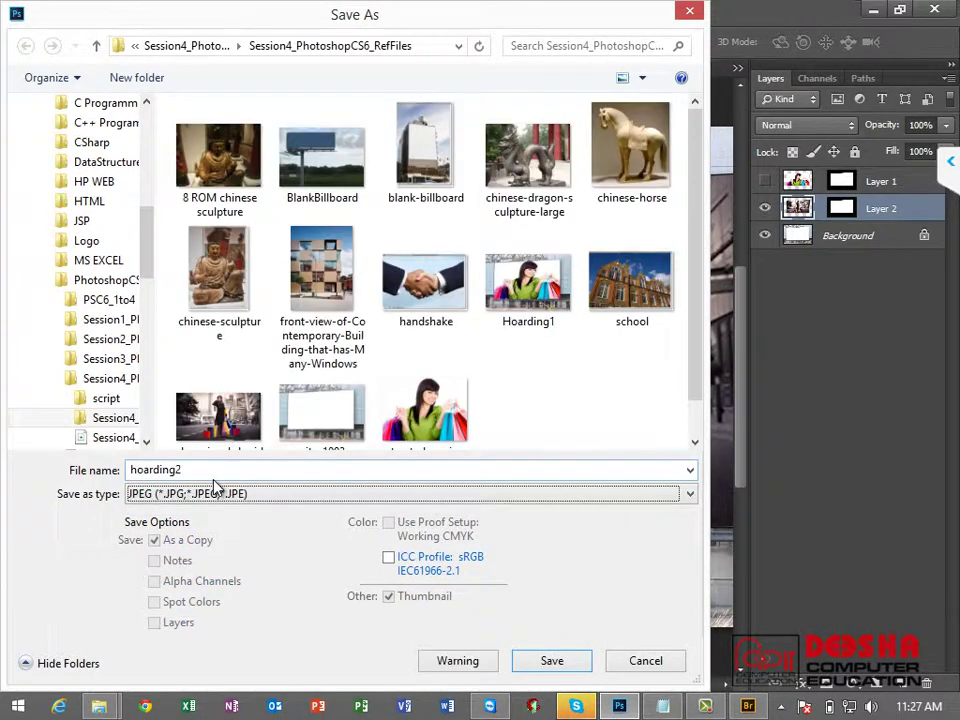
click(551, 661)
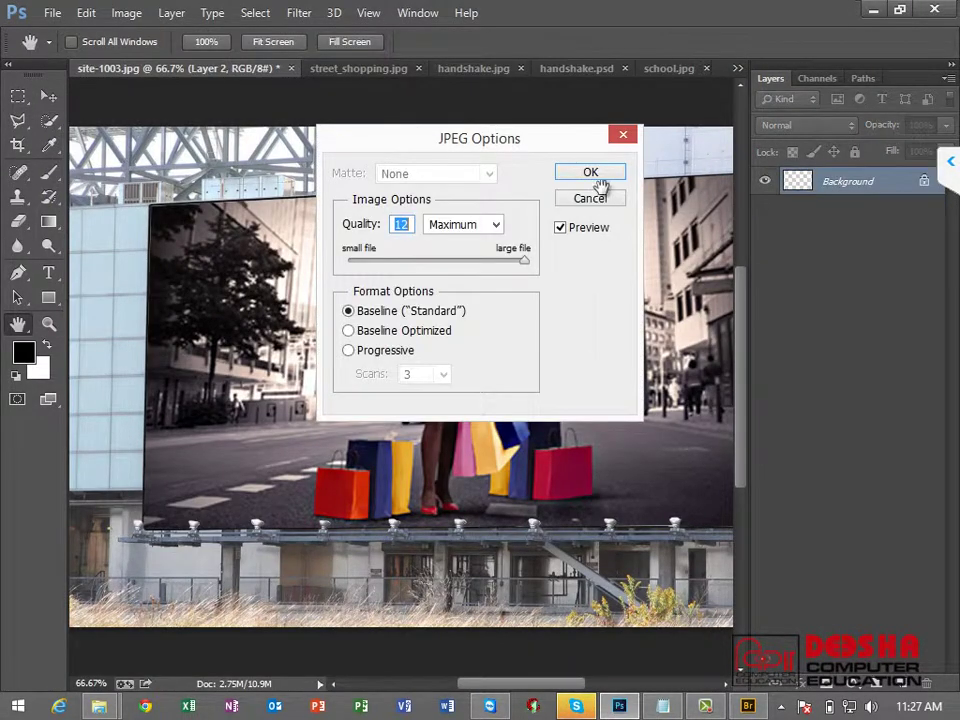
click(592, 170)
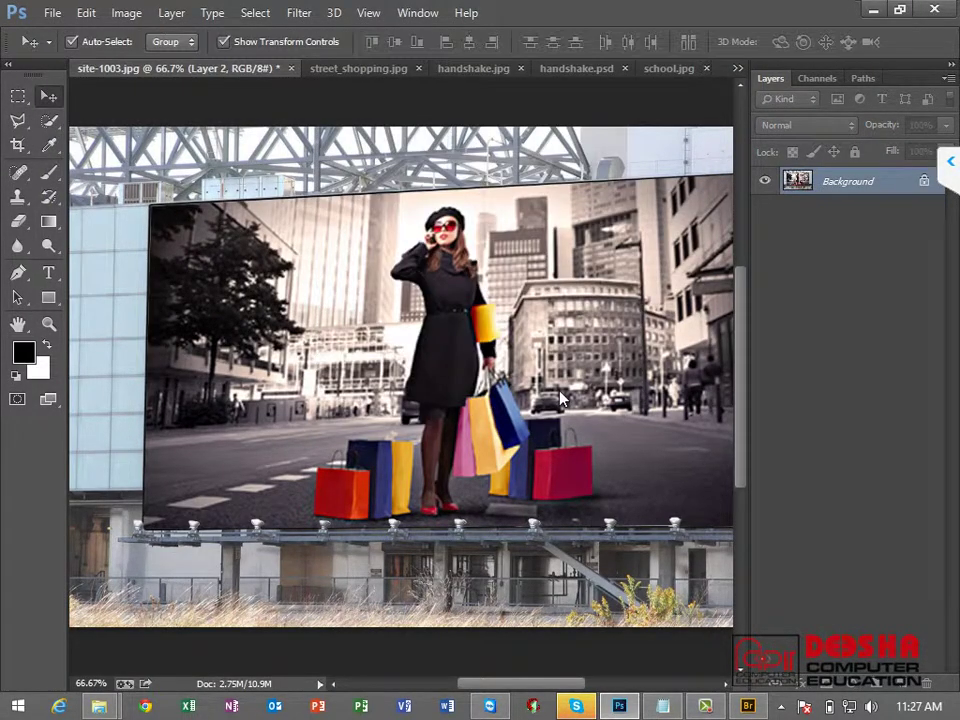
click(873, 11)
click(873, 15)
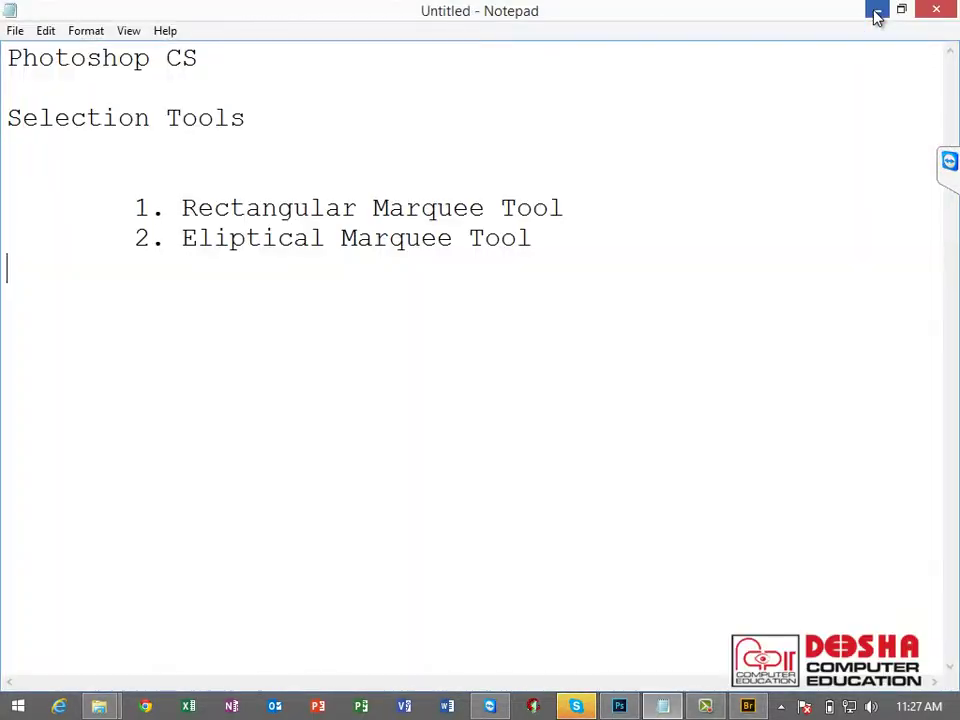
Step: Minimise the remaining windows and open the G: drive from This PC
click(874, 13)
click(874, 13)
double_click(40, 48)
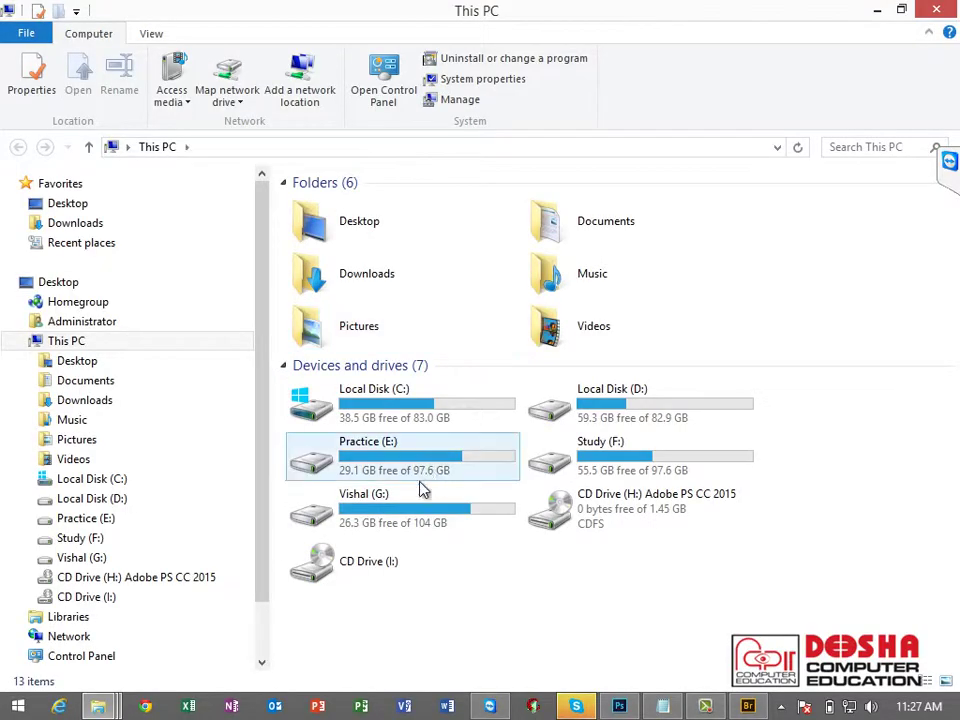
click(407, 510)
double_click(407, 512)
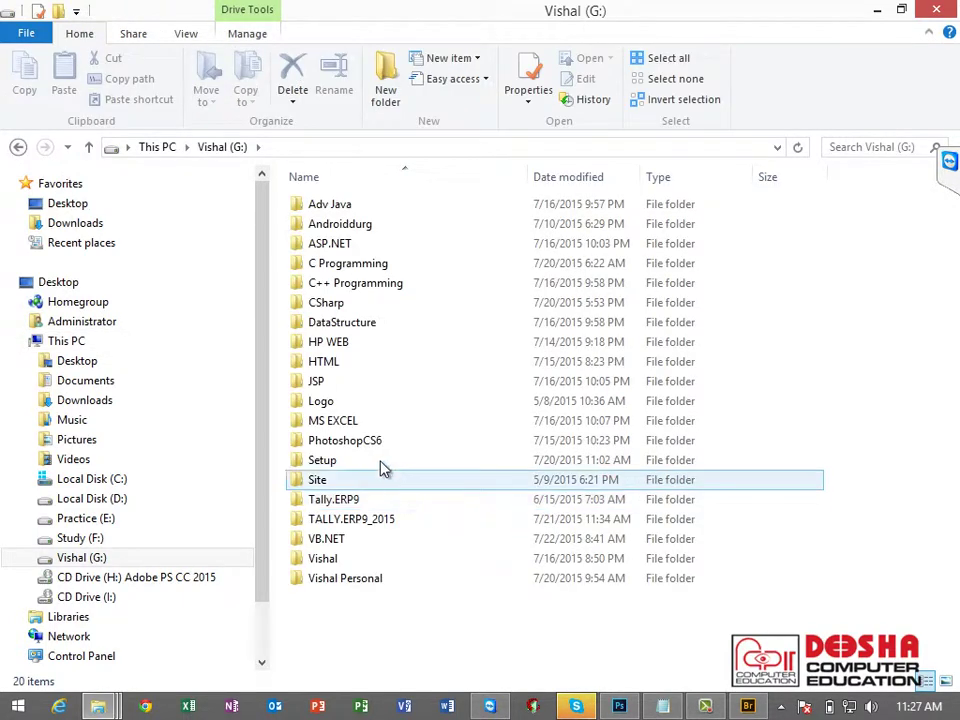
Step: Browse to PhotoshopCS6 > Session4_PhotoshopCS6_ > Session4_PhotoshopCS6_RefFiles and right-click Hoarding1
double_click(353, 446)
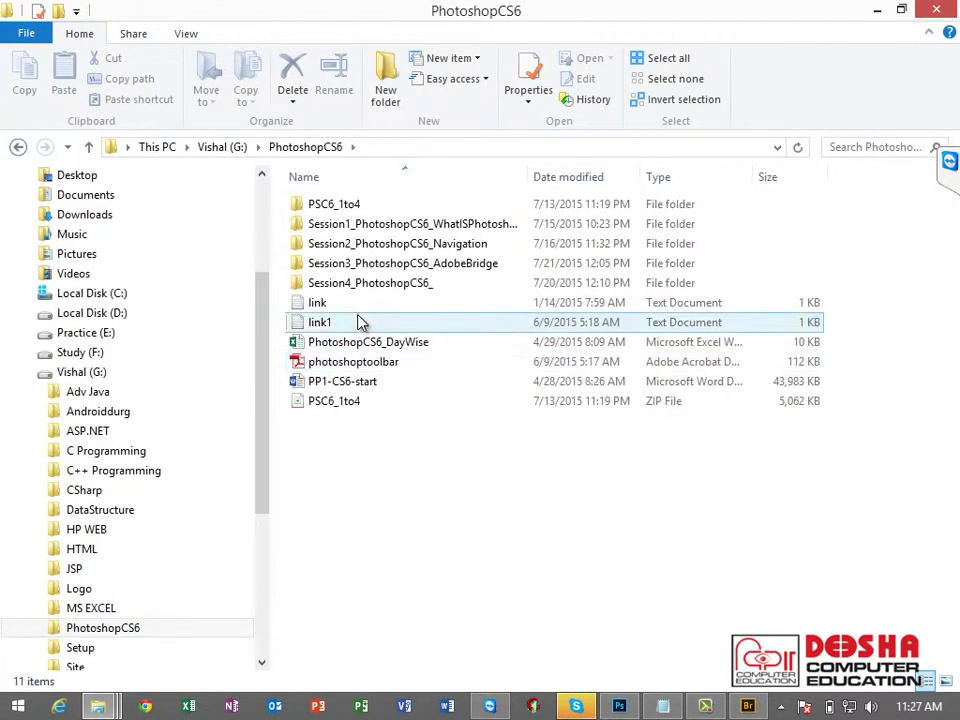
double_click(362, 292)
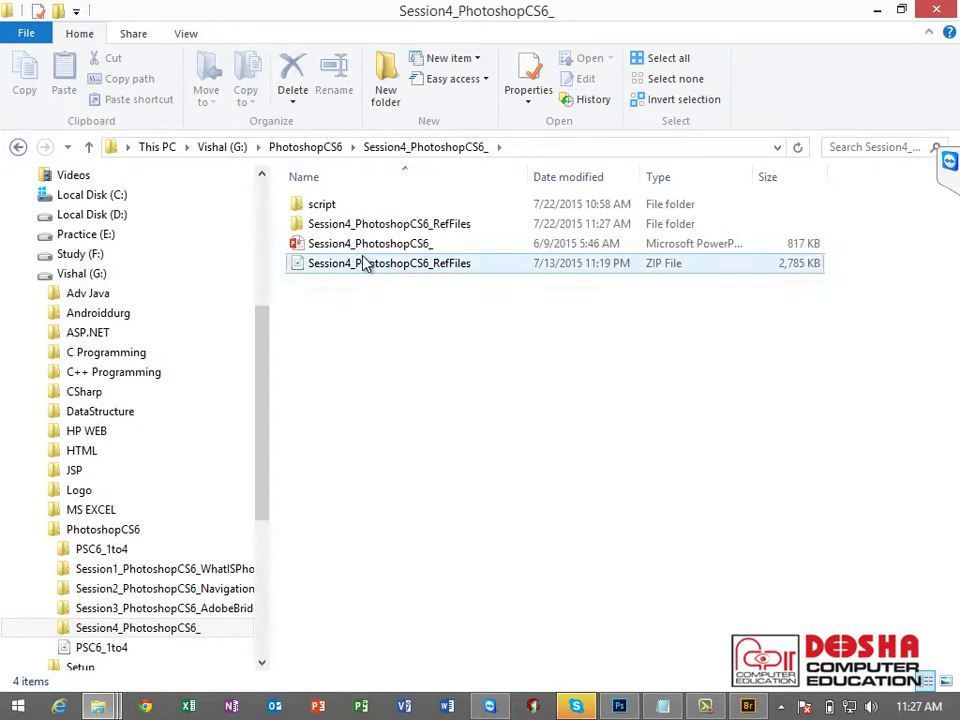
double_click(361, 226)
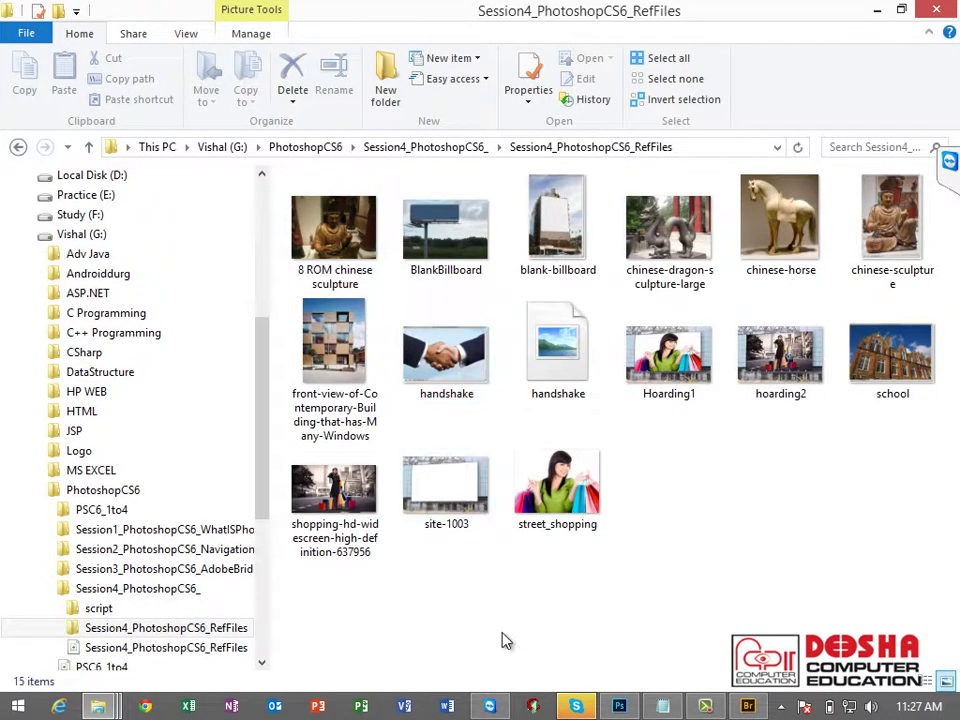
click(660, 400)
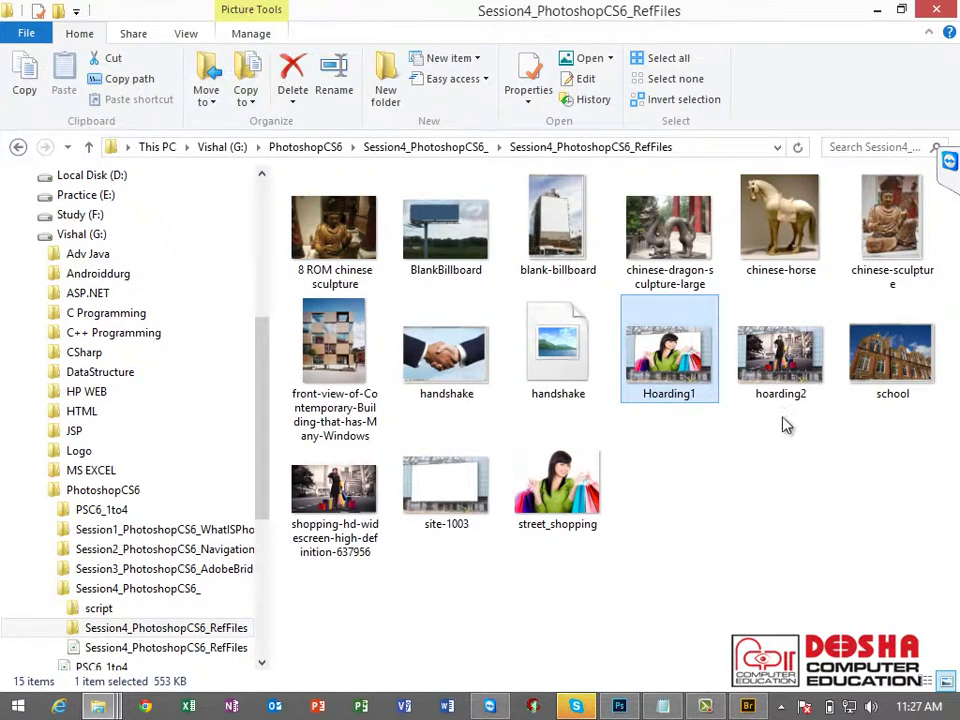
click(773, 386)
click(652, 368)
right_click(652, 368)
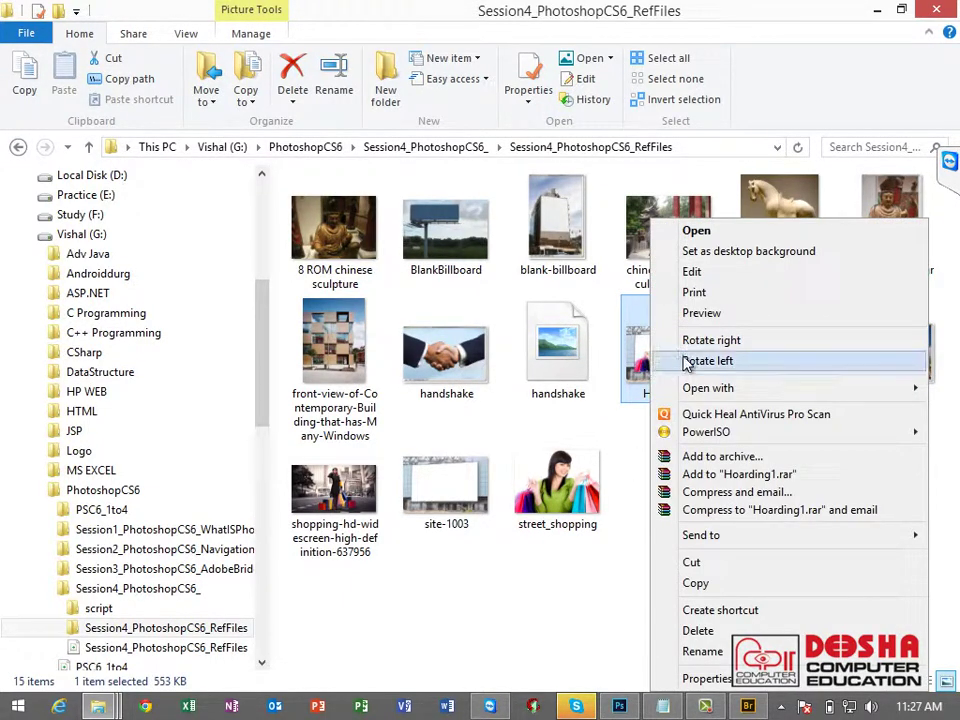
Step: Preview Hoarding1 and hoarding2 in Windows Photo Viewer, then step back through the reference photos
click(701, 313)
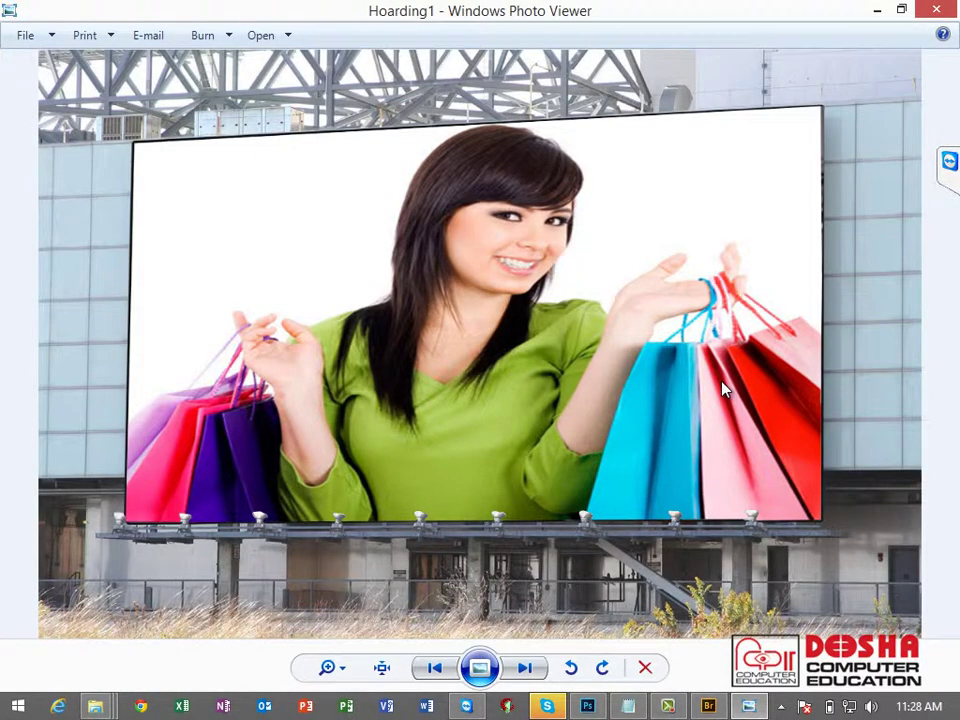
key(Right)
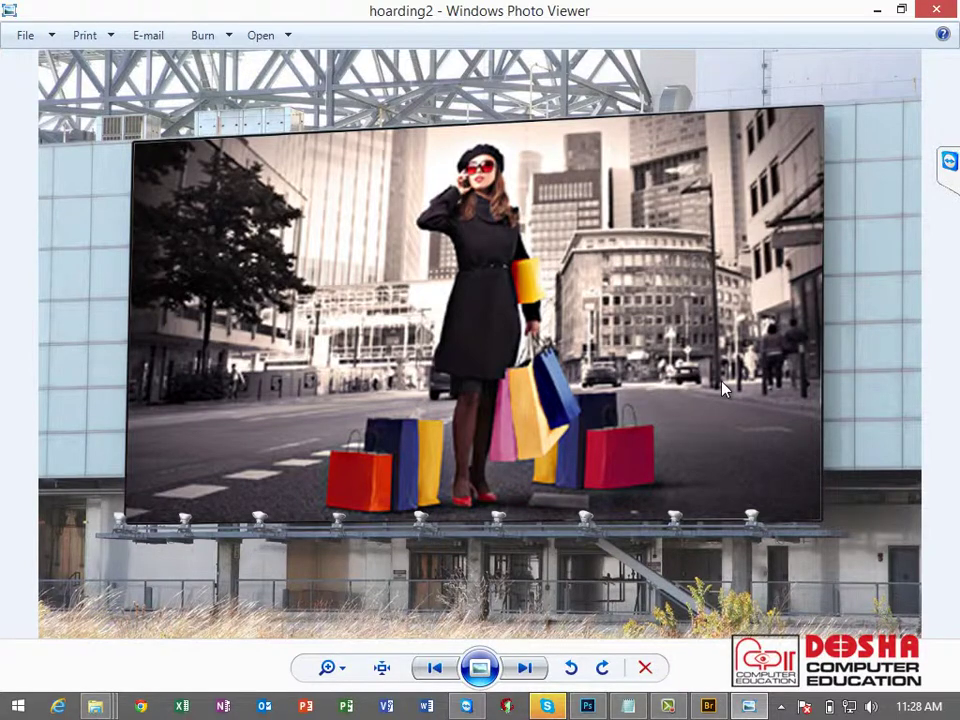
key(Left)
key(Right)
key(Left)
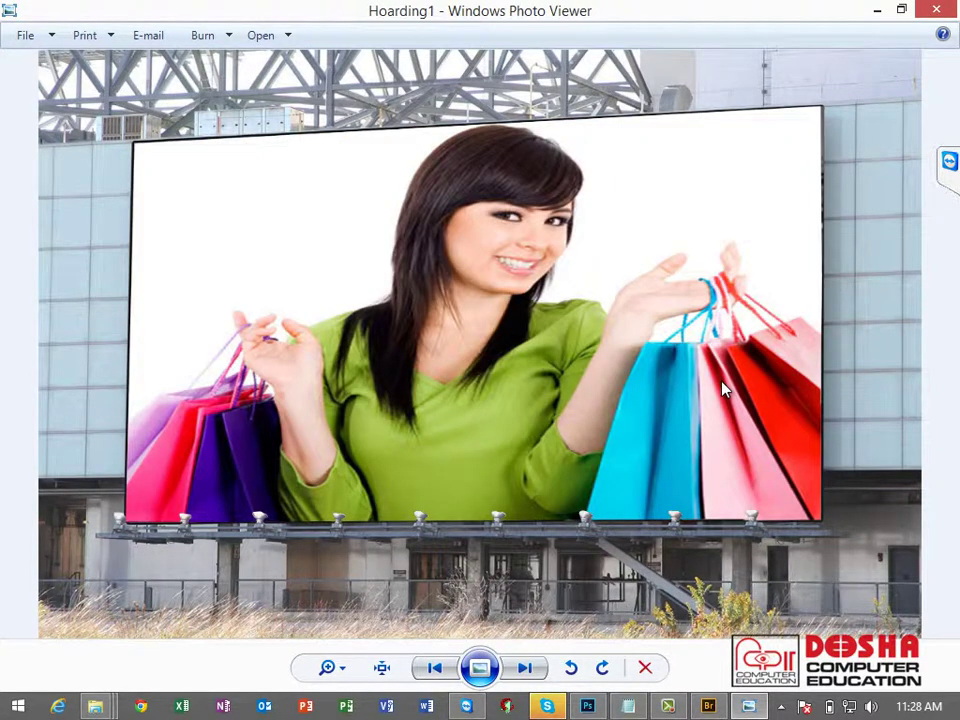
key(Right)
key(Left)
key(Left)
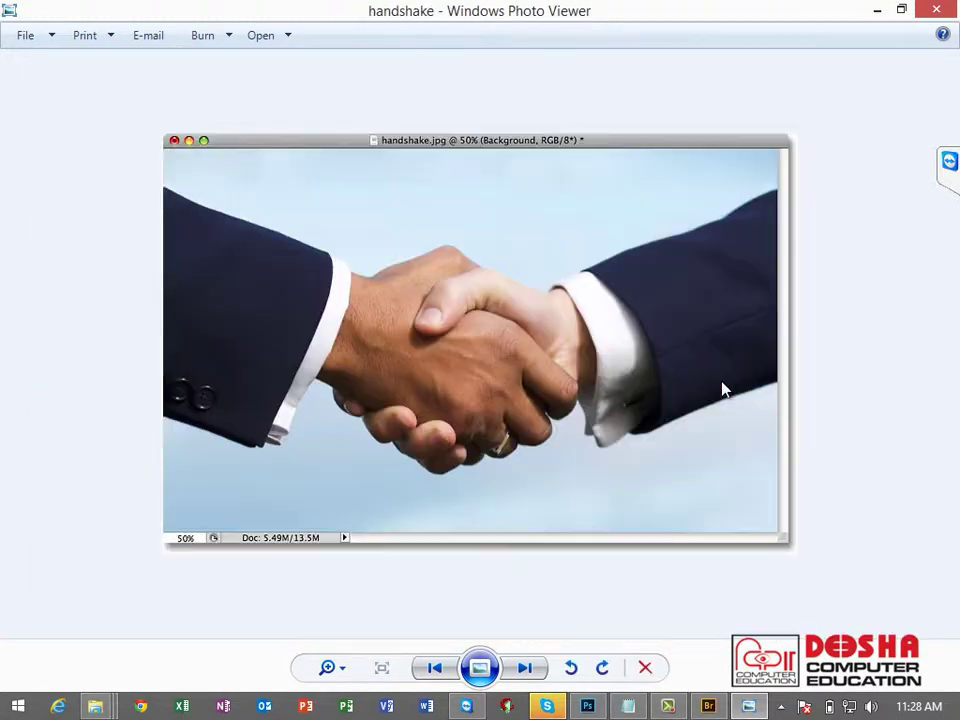
key(Left)
key(Left)
key(Left)
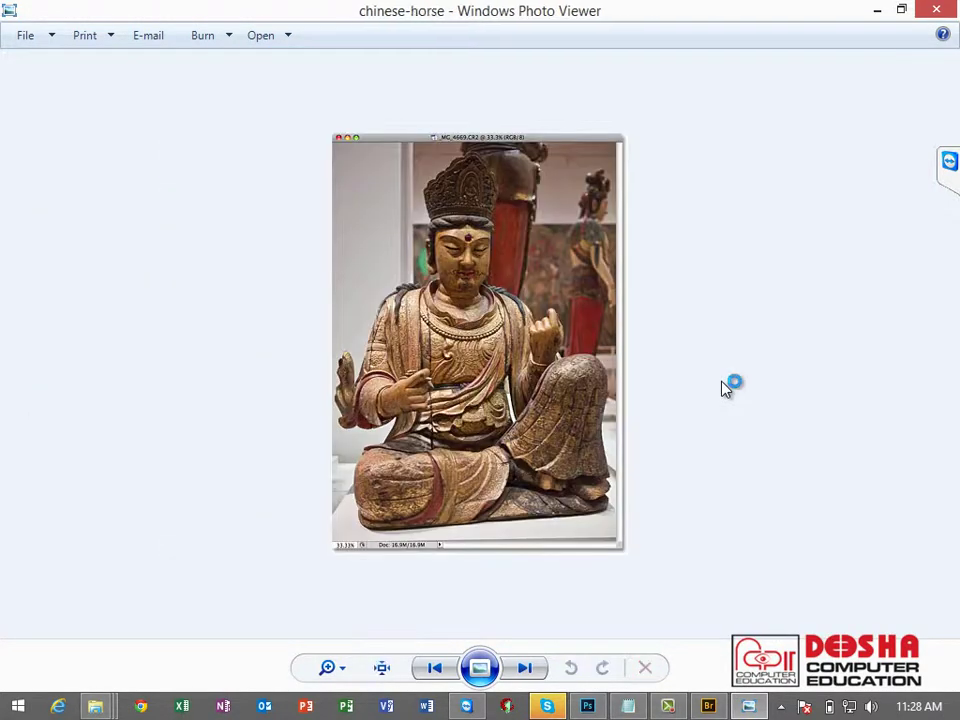
key(Left)
key(Left)
key(Left)
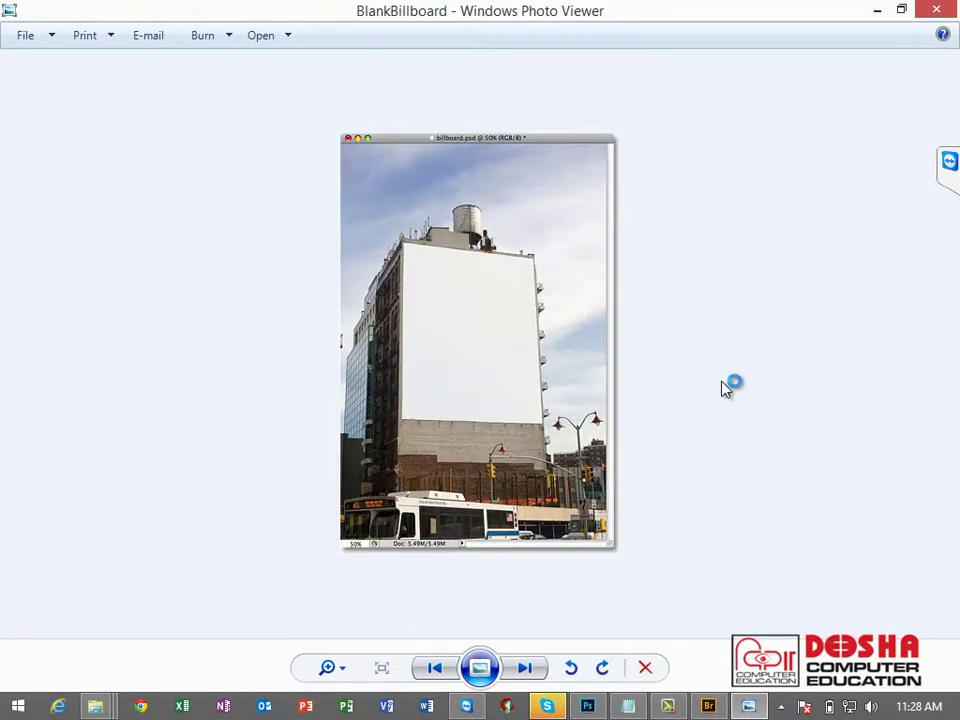
key(Left)
key(Left)
key(Left)
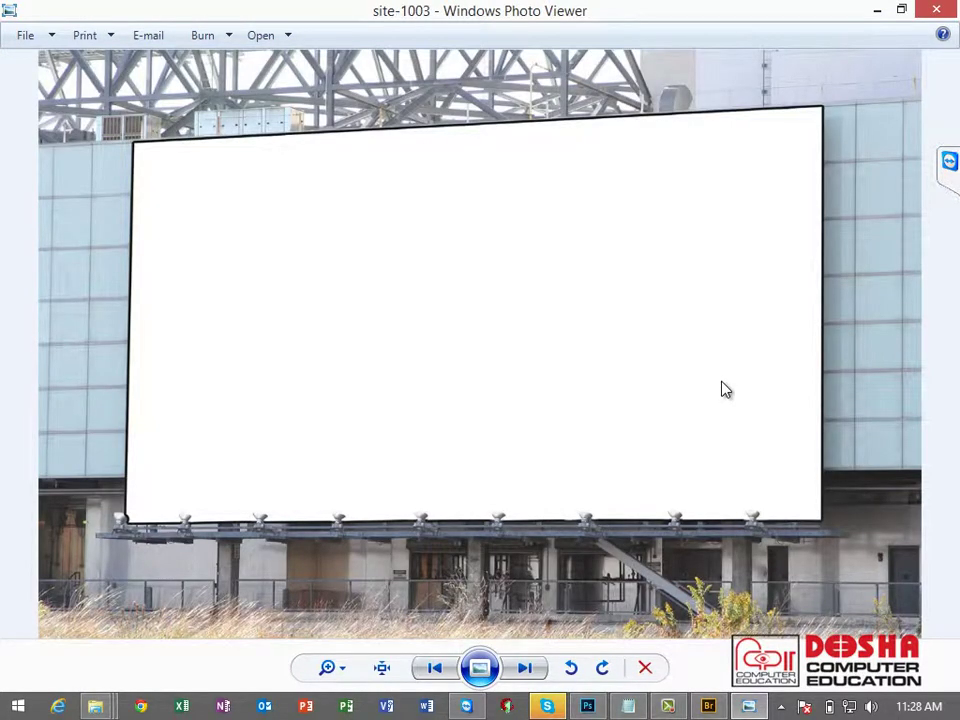
Step: Close the viewer, create a Hoarding1 folder and copy site-1003 into it
click(938, 12)
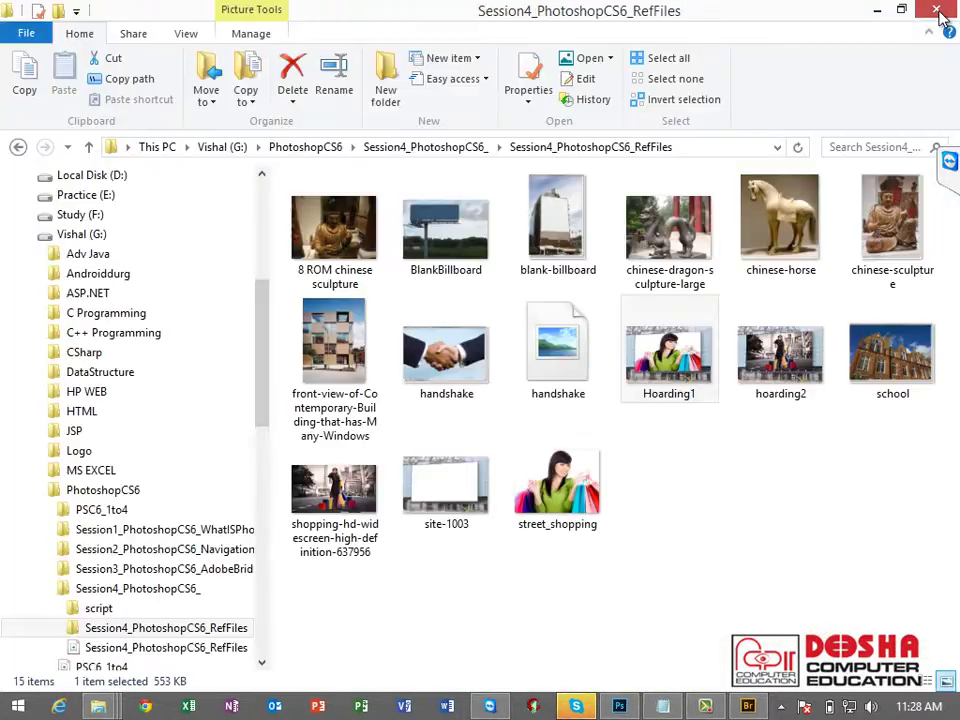
right_click(754, 506)
mouse_move(808, 456)
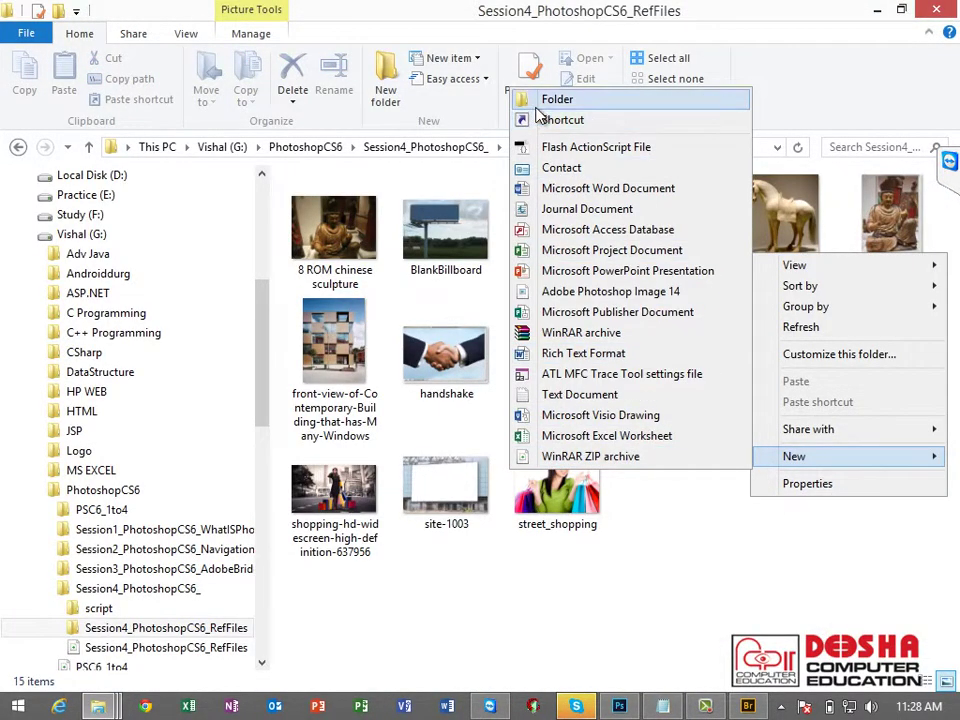
click(550, 100)
text(HO)
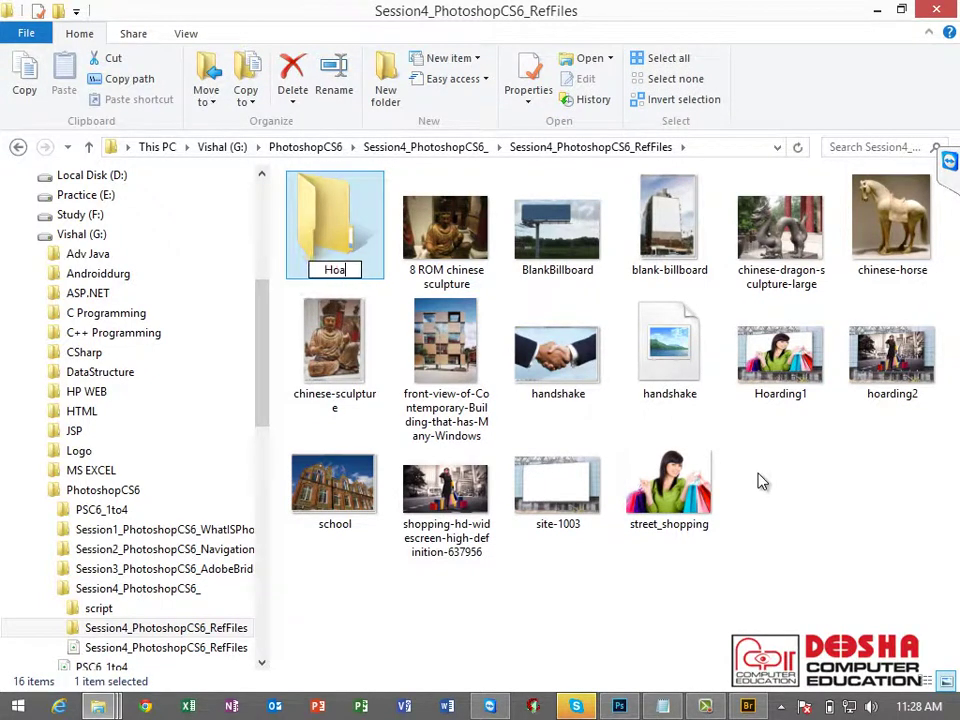
text(rding1)
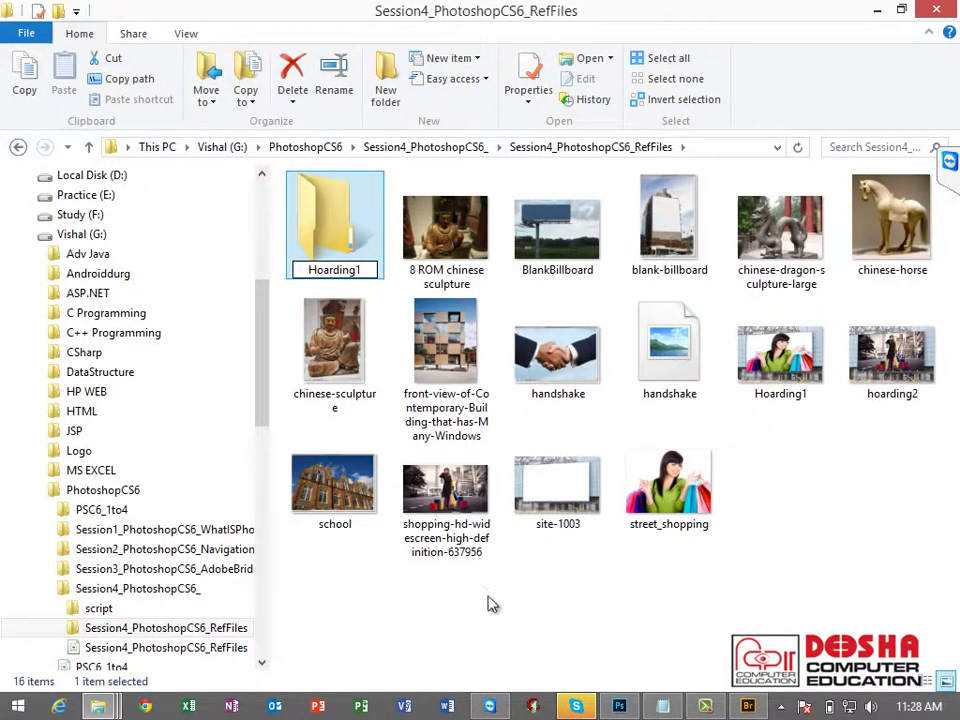
click(485, 655)
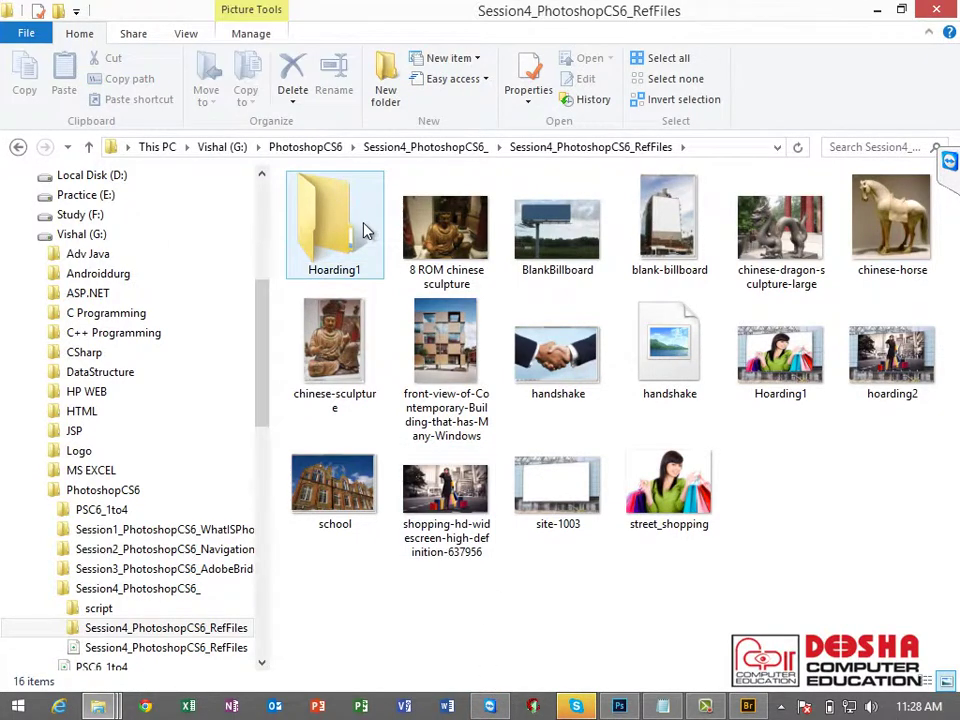
click(557, 490)
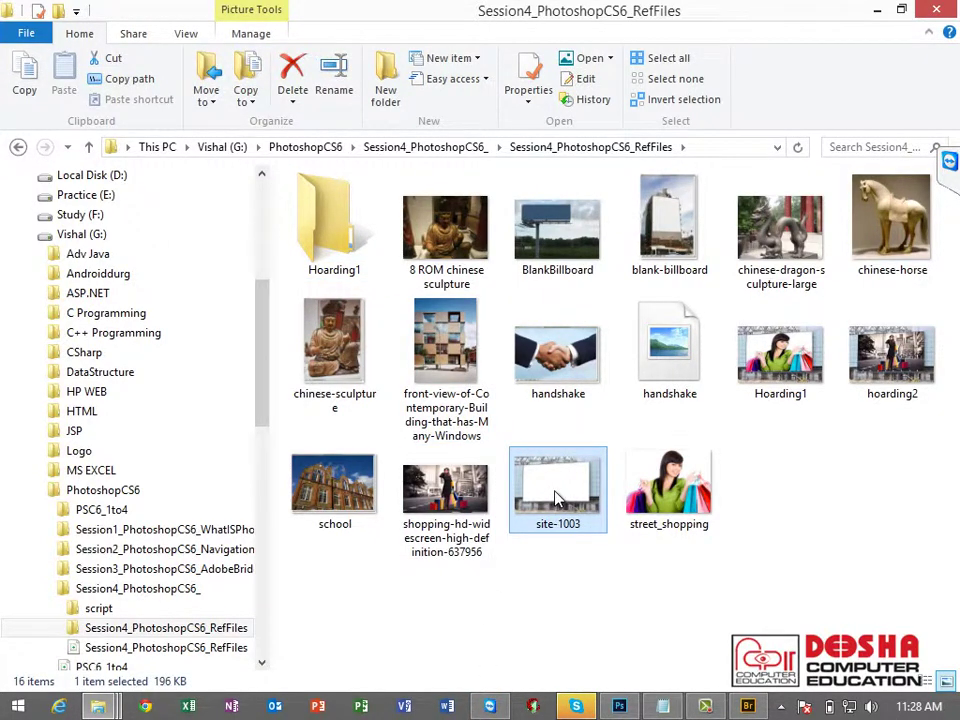
drag(557, 497, 338, 257)
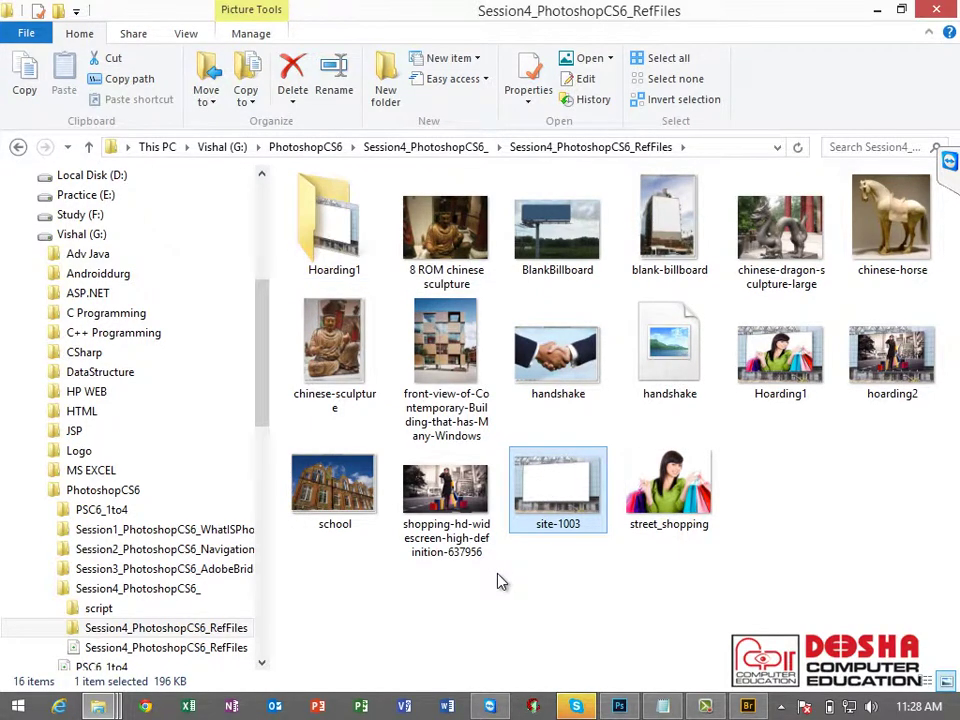
Step: Create a Hoarding2 folder and copy BlankBillboard into it
right_click(506, 598)
mouse_move(548, 558)
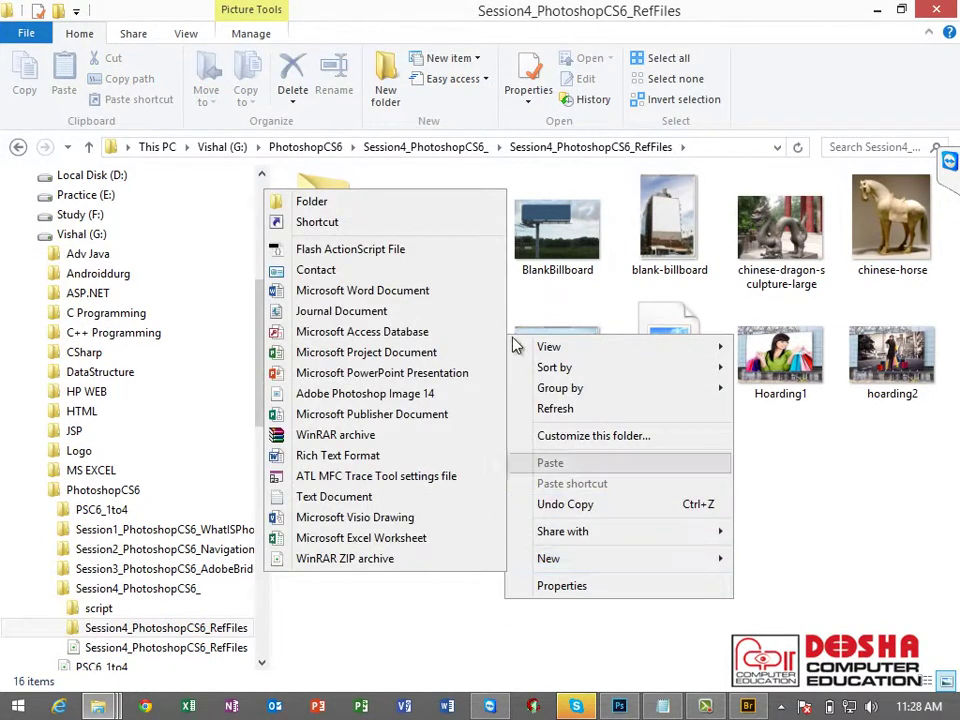
click(370, 204)
text(Ho)
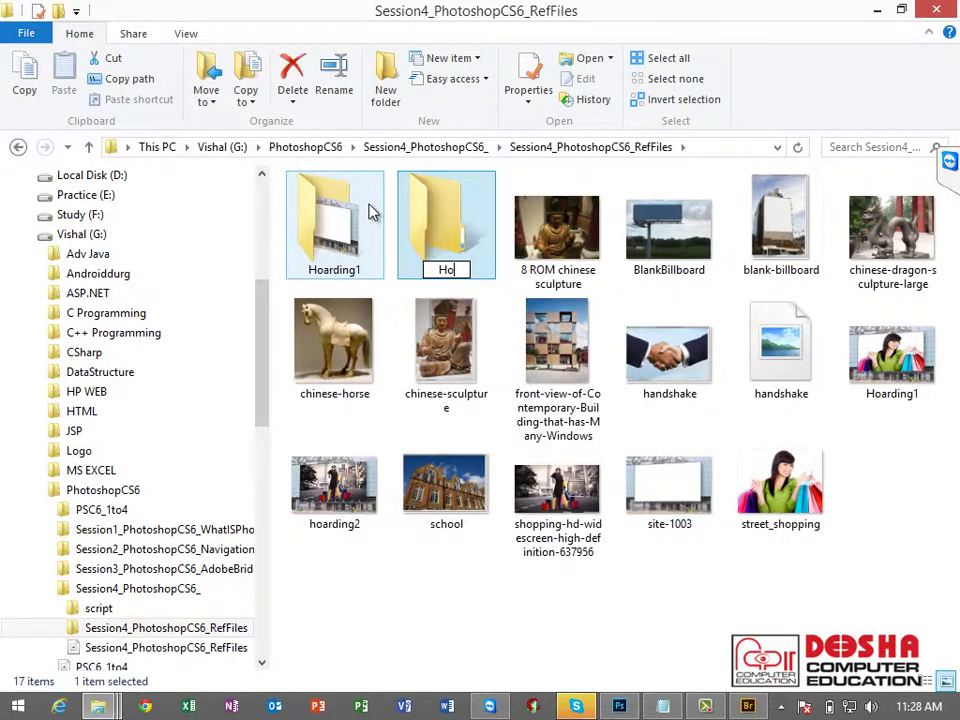
text(arding2)
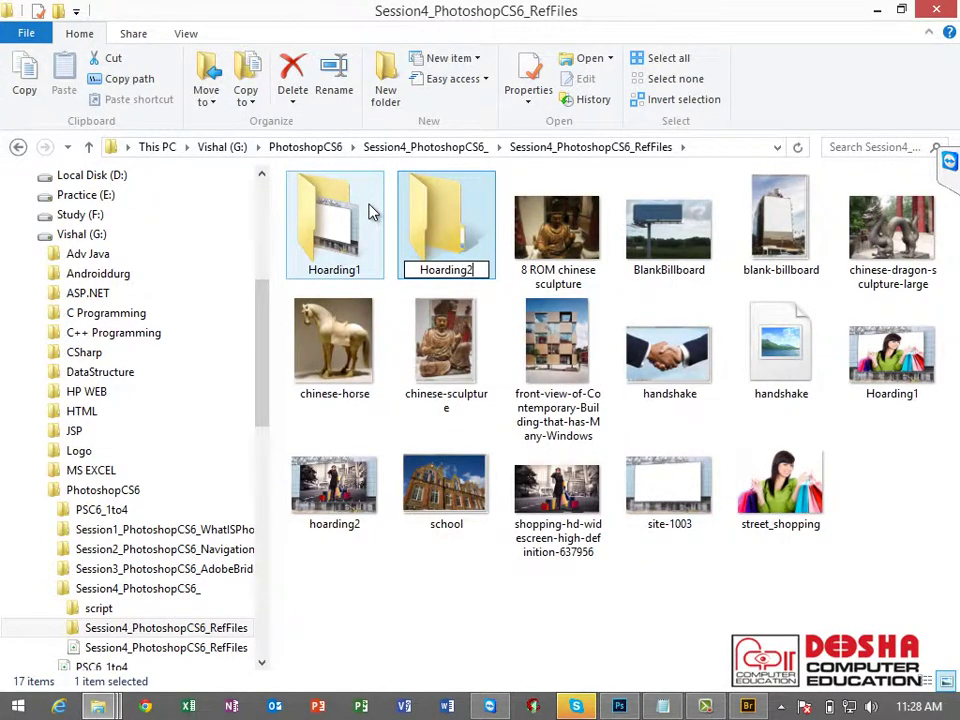
key(Return)
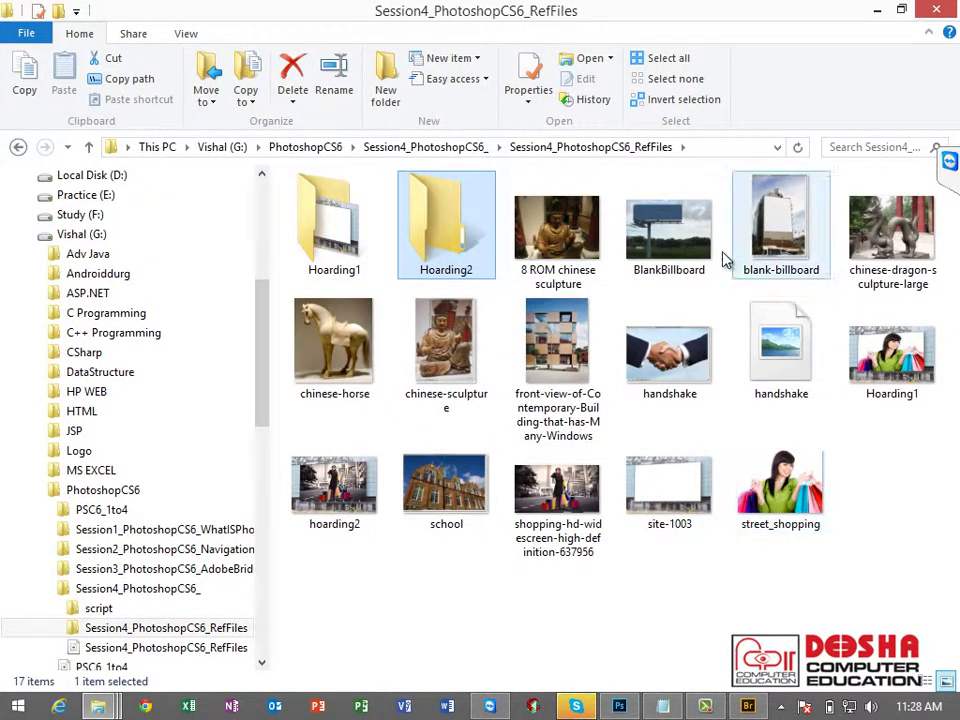
click(660, 236)
mouse_move(669, 230)
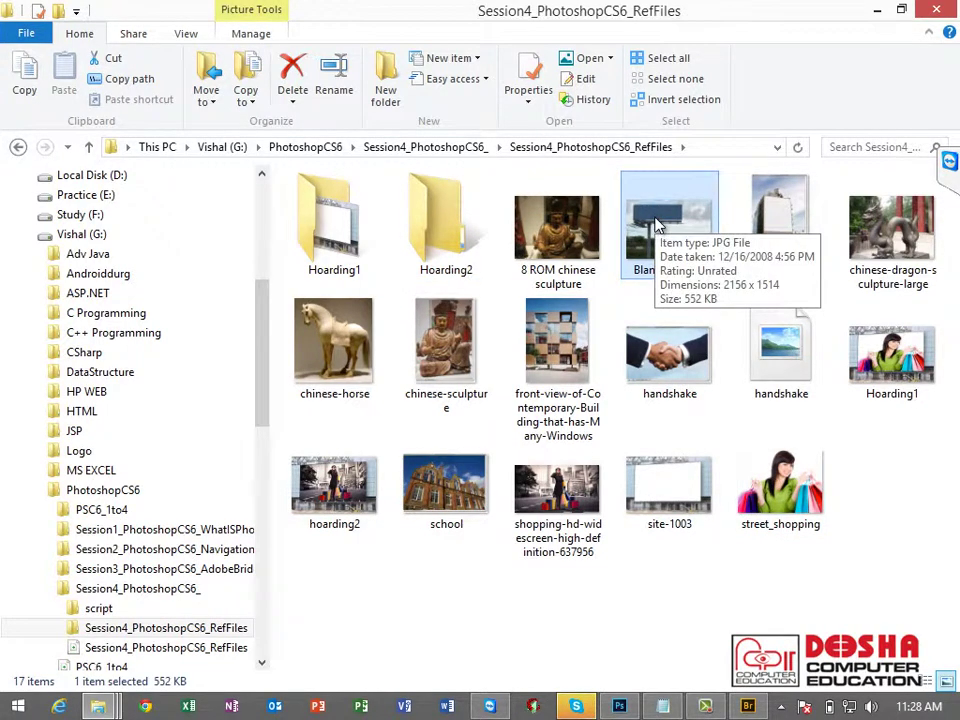
drag(655, 222, 455, 238)
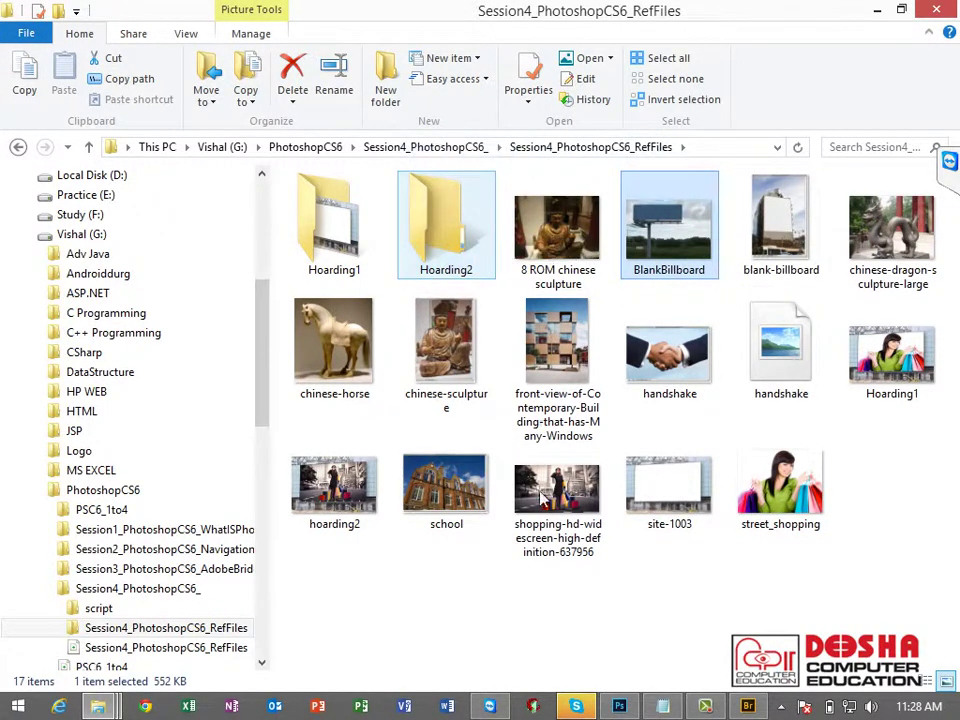
Step: Open Hoarding1 and Hoarding2 to verify their contents, returning to RefFiles each time
double_click(334, 225)
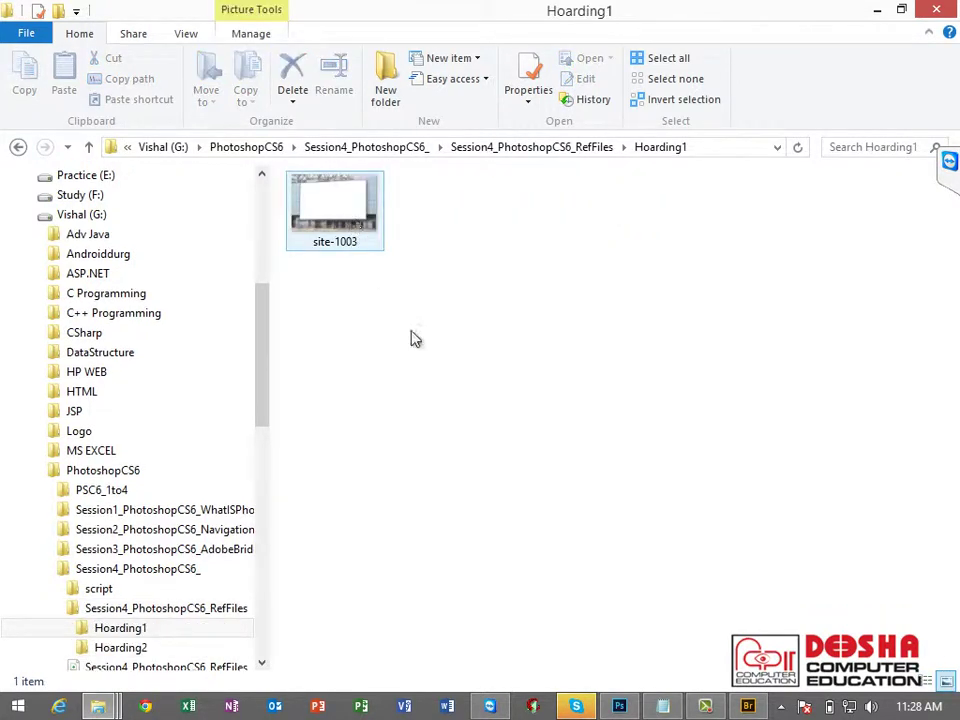
scroll(416, 337, up, 2)
scroll(430, 336, up, 2)
scroll(443, 333, up, 2)
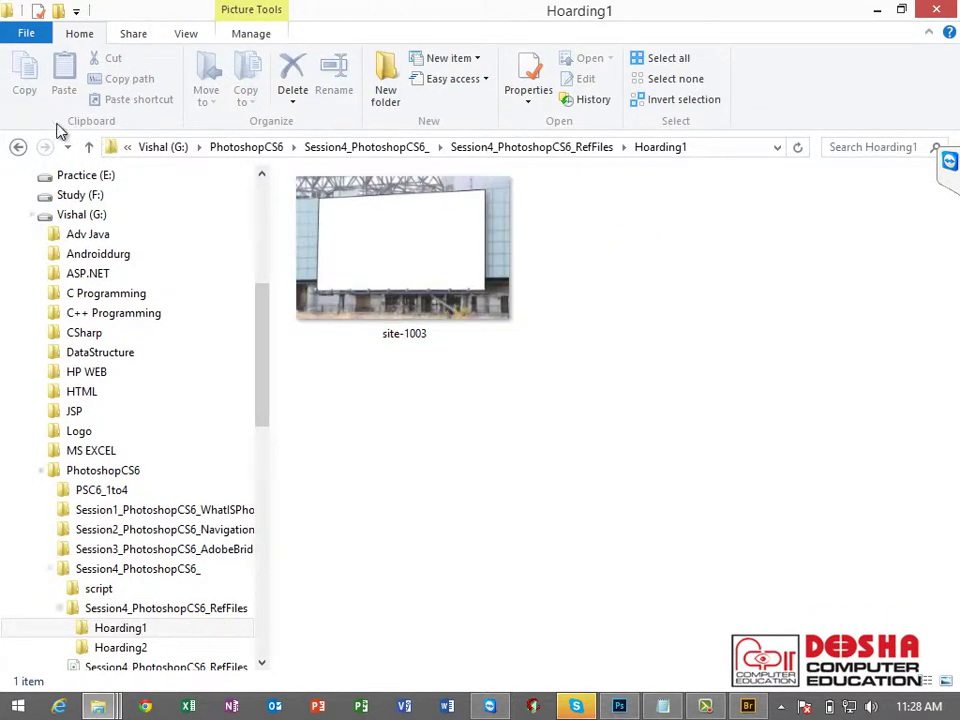
click(18, 147)
double_click(420, 228)
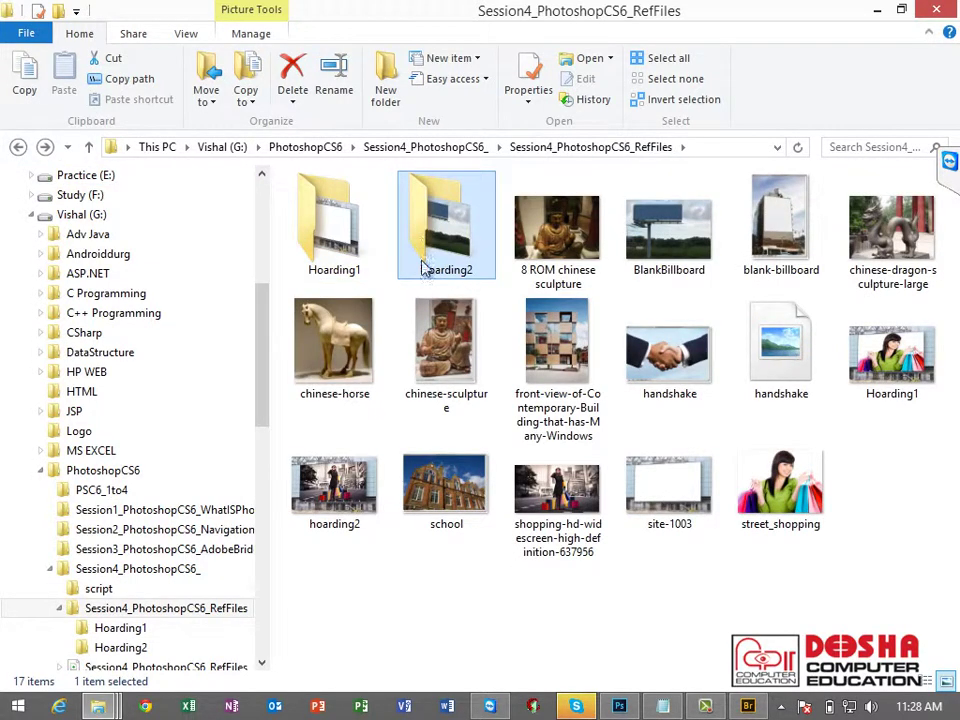
scroll(435, 291, up, 2)
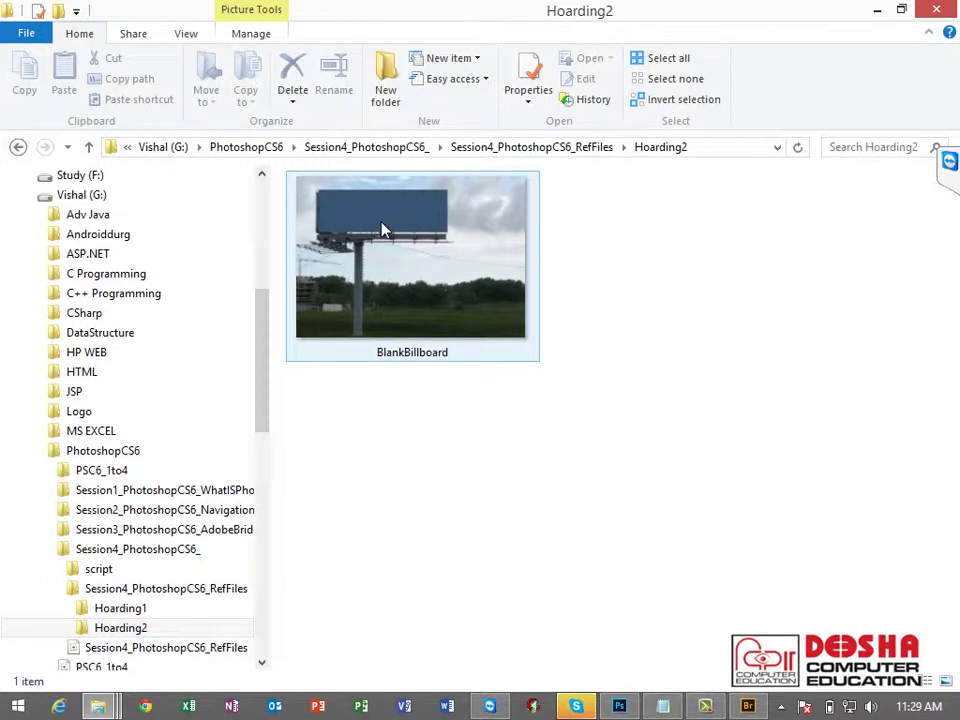
click(18, 148)
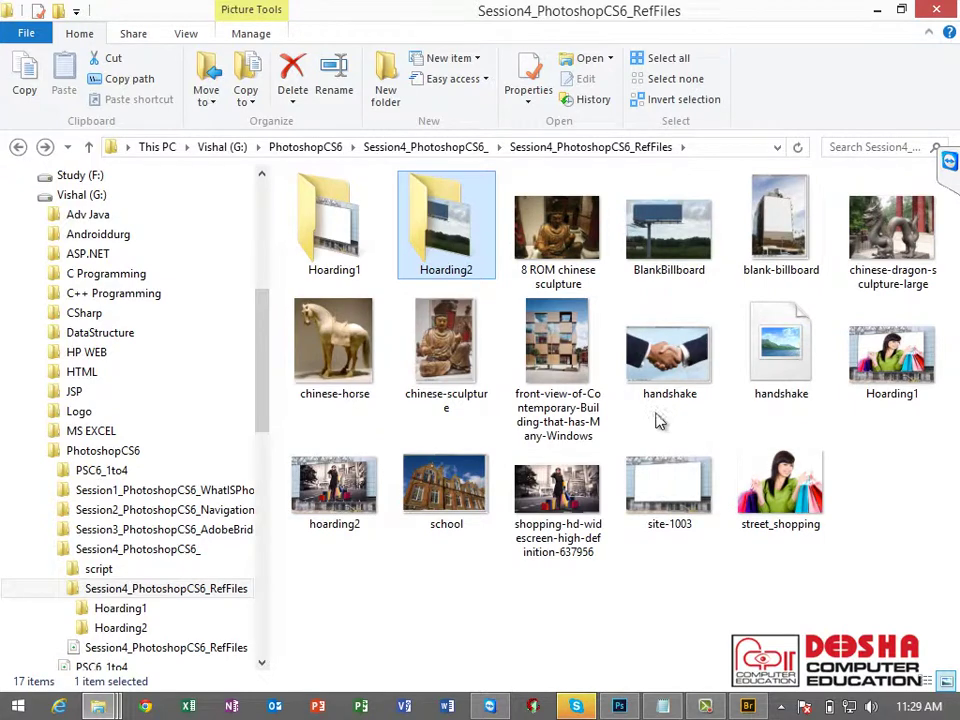
Step: Move the hoarding2 and Hoarding1 composite images into the Hoarding1 folder
click(345, 490)
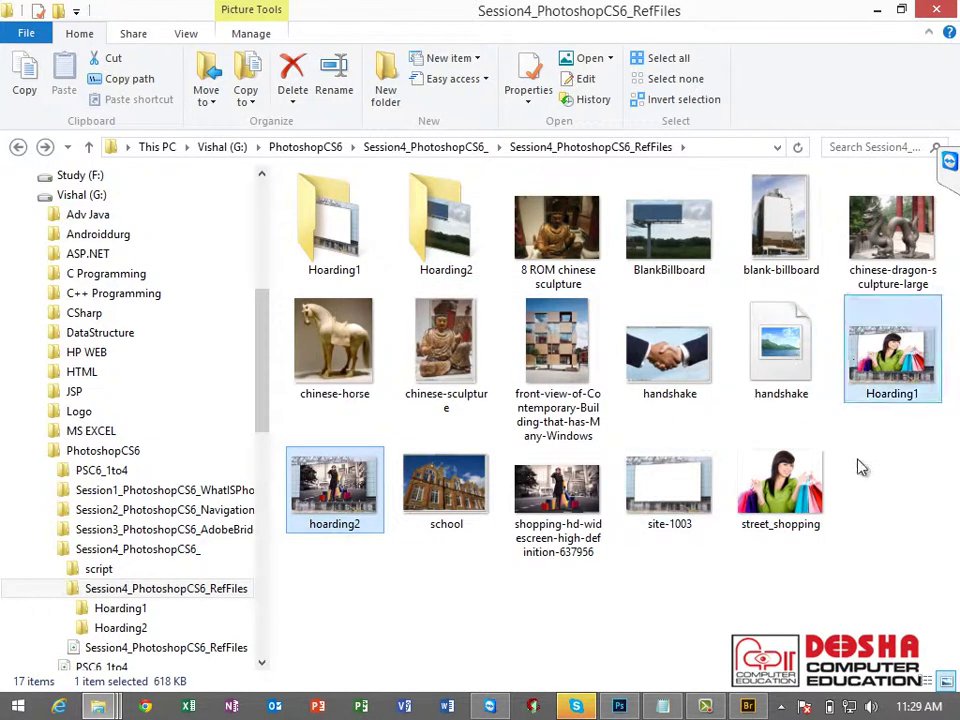
ctrl+click(892, 350)
key(ctrl+c)
double_click(334, 230)
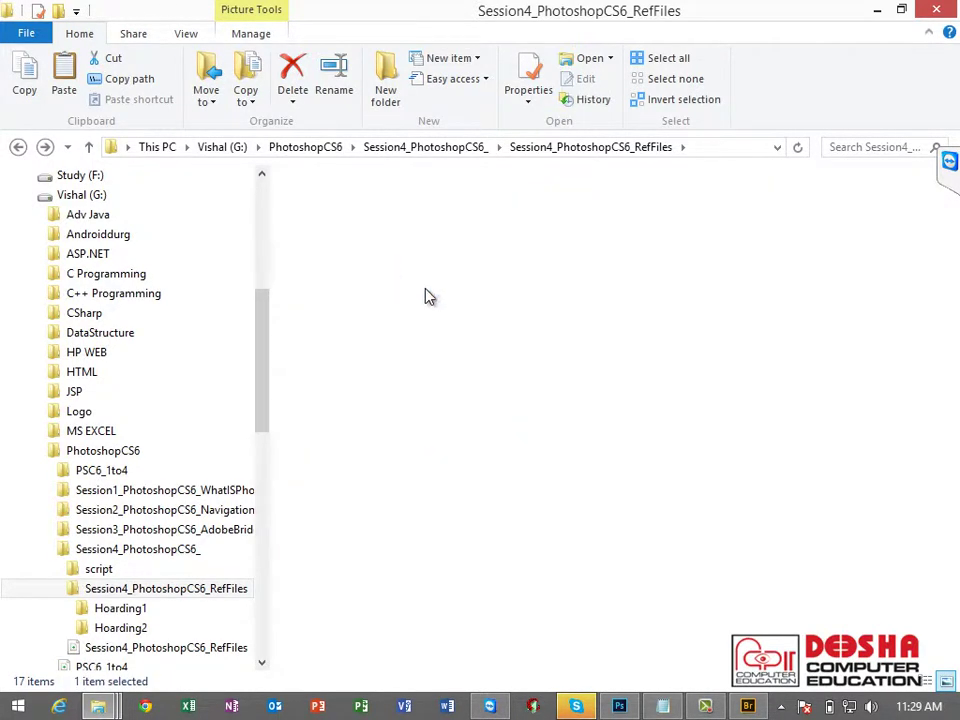
key(ctrl+v)
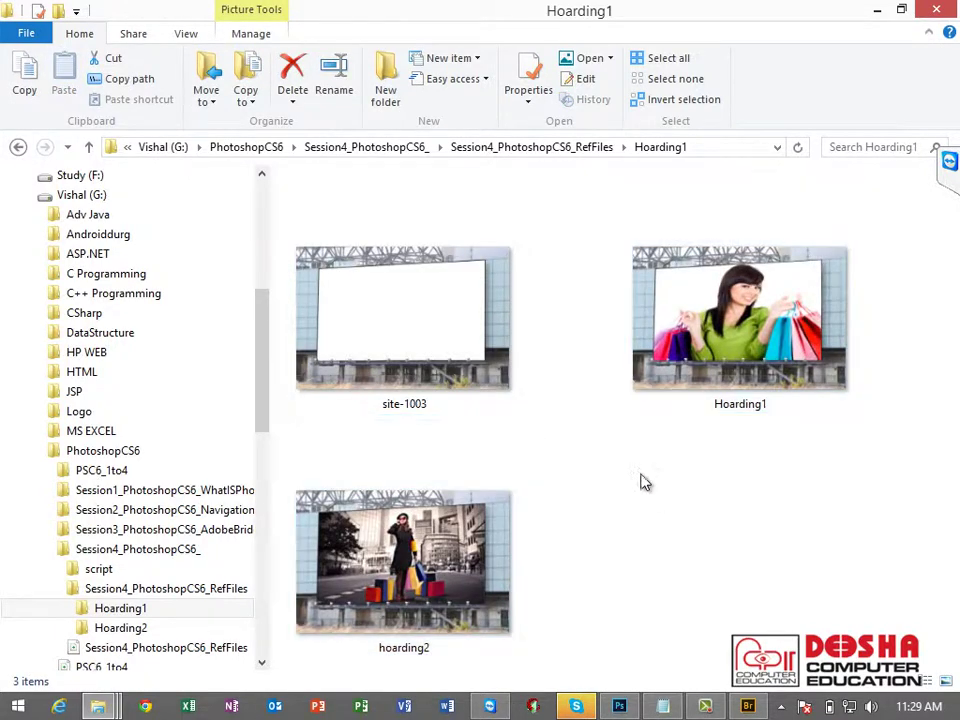
Step: Check Hoarding1's images, open the Hoarding2 folder, and switch to the Vishal (G:) window
click(441, 321)
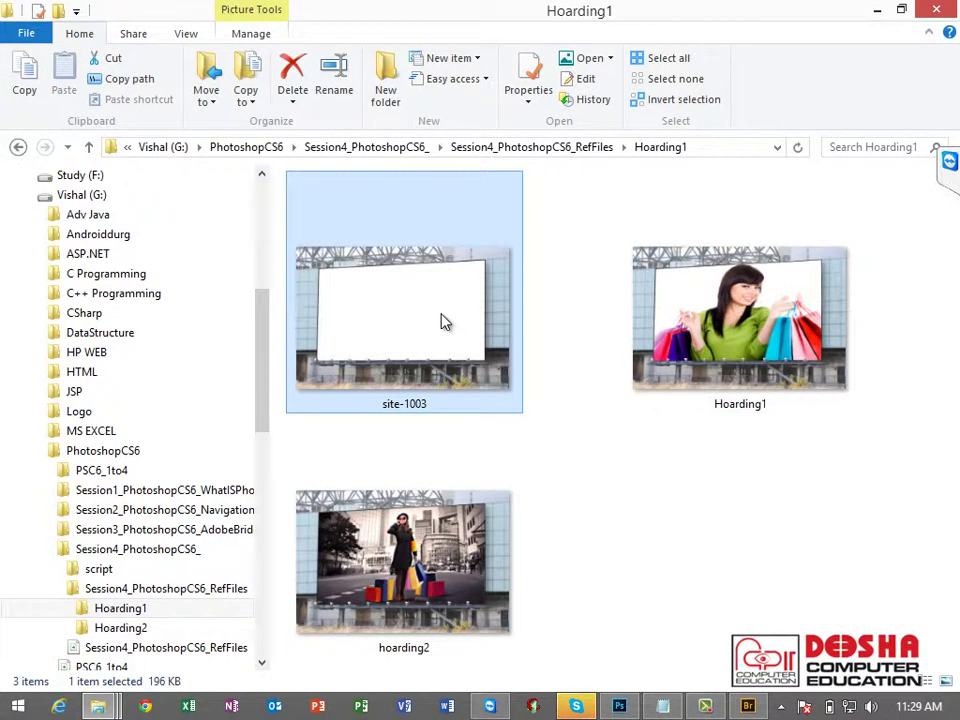
click(741, 341)
key(Down)
click(686, 386)
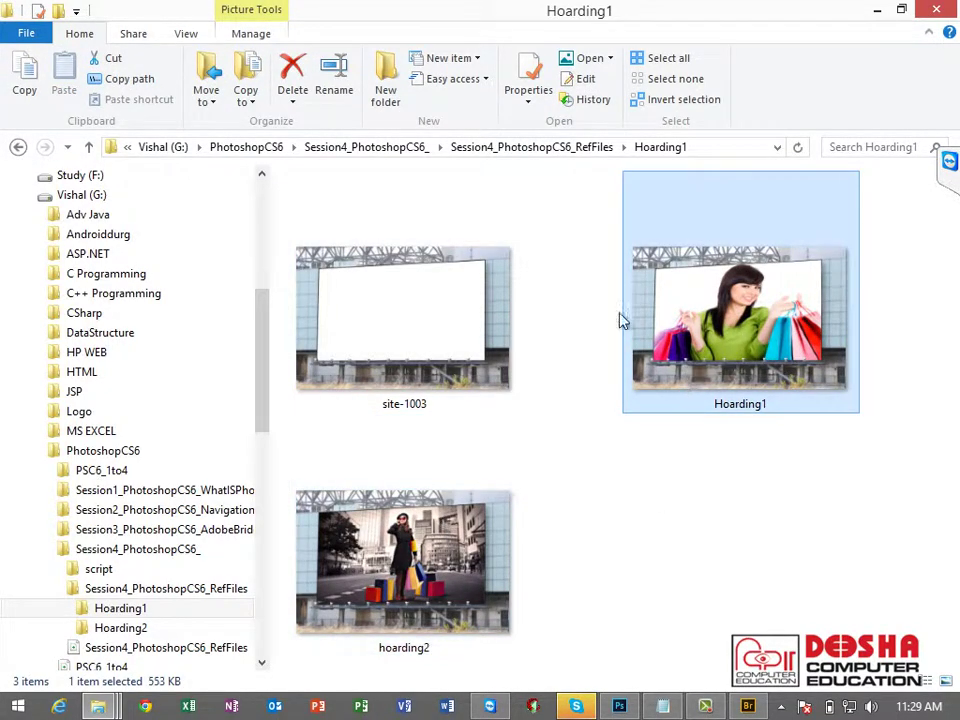
click(18, 147)
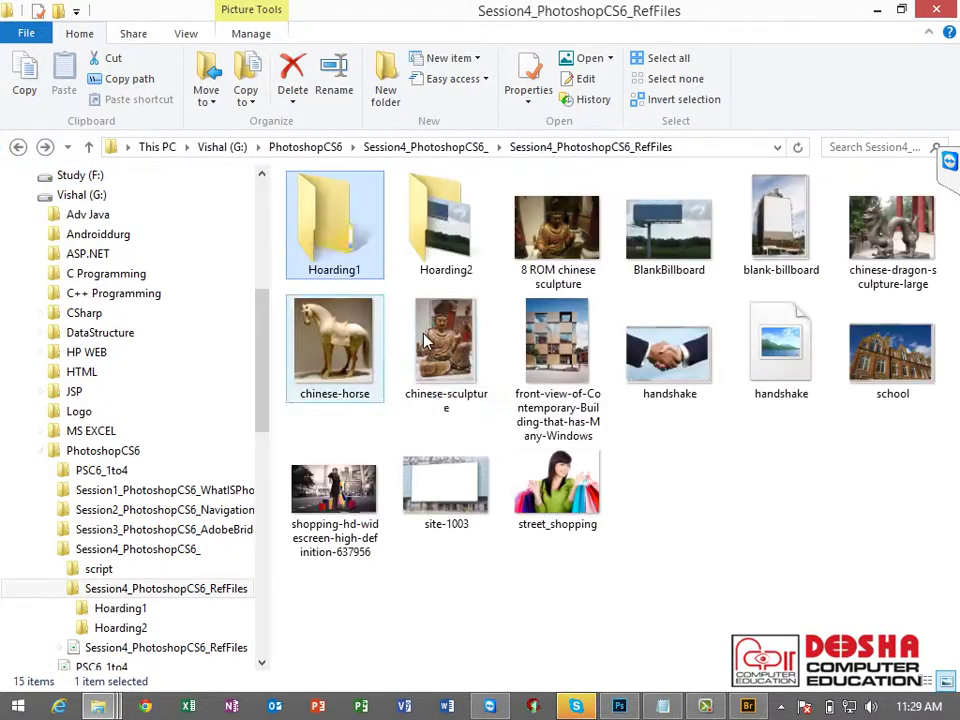
double_click(462, 243)
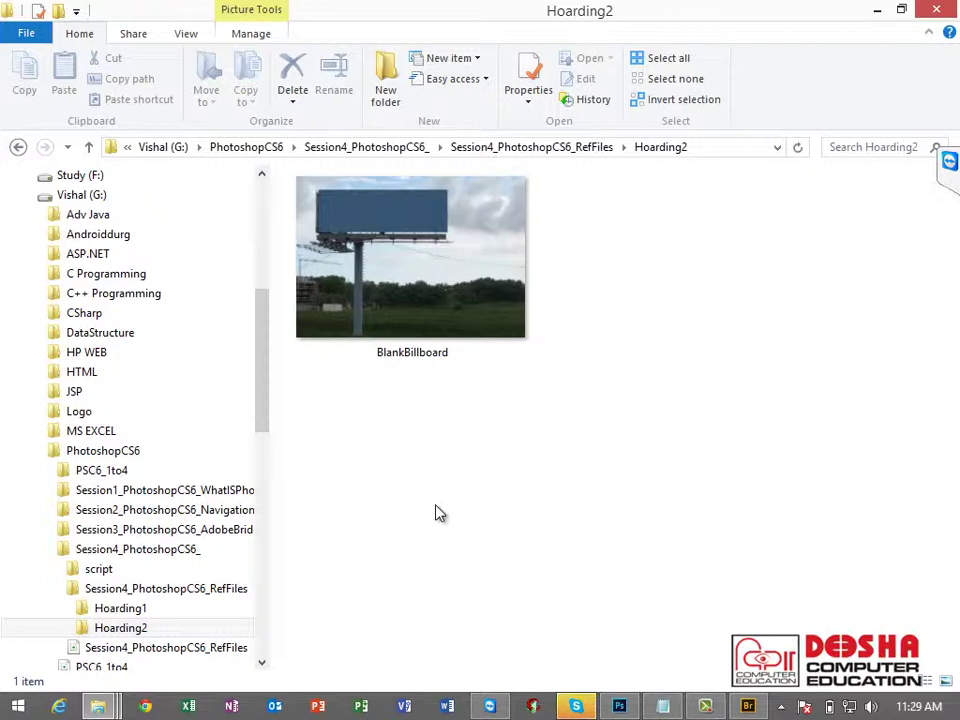
key(alt+Tab)
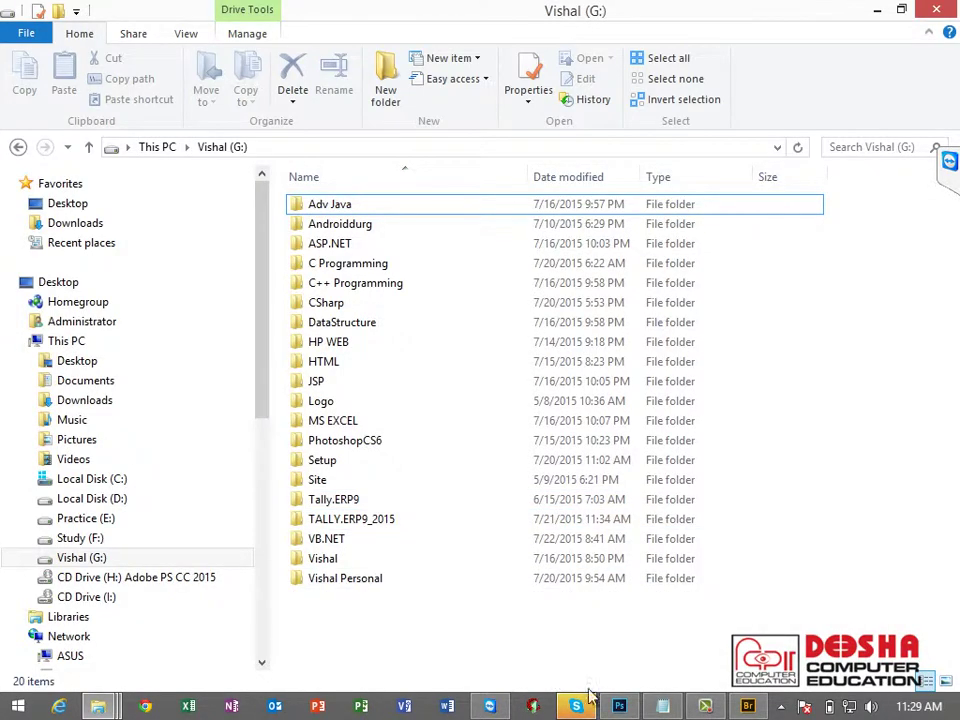
Step: Cycle through the open Photoshop documents, copying and pasting content between them
click(618, 703)
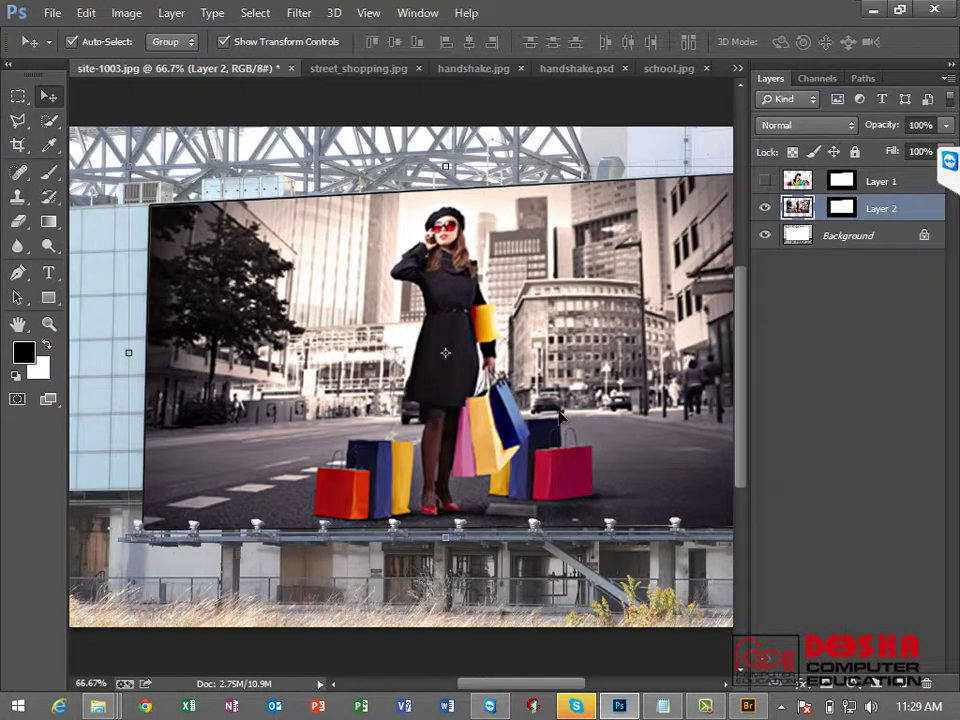
key(ctrl+Tab)
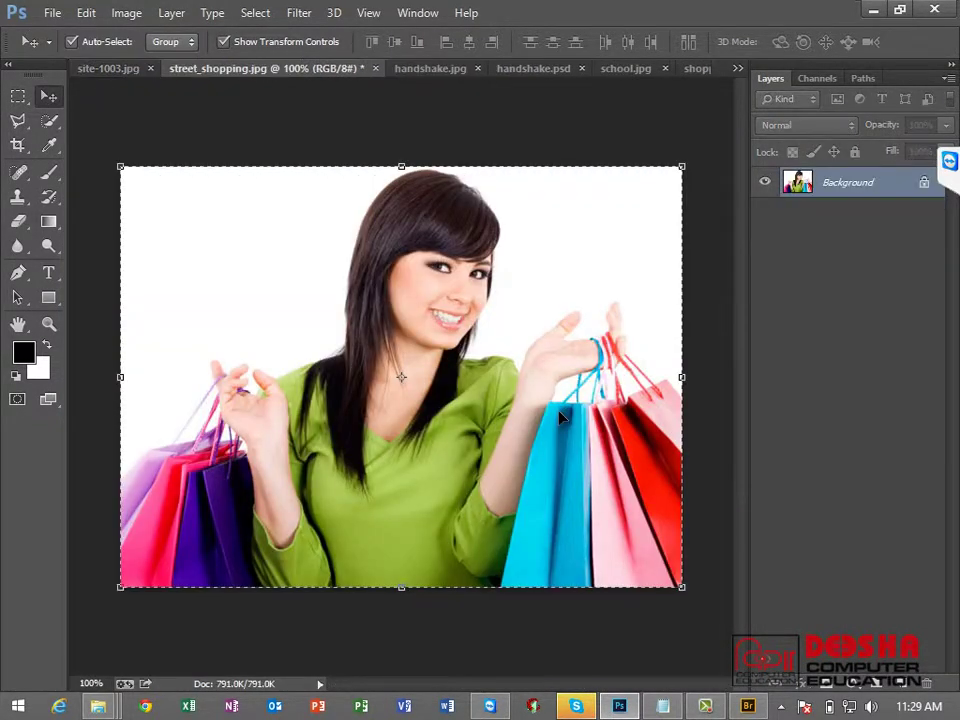
key(ctrl+Tab)
key(ctrl+c)
key(ctrl+Tab)
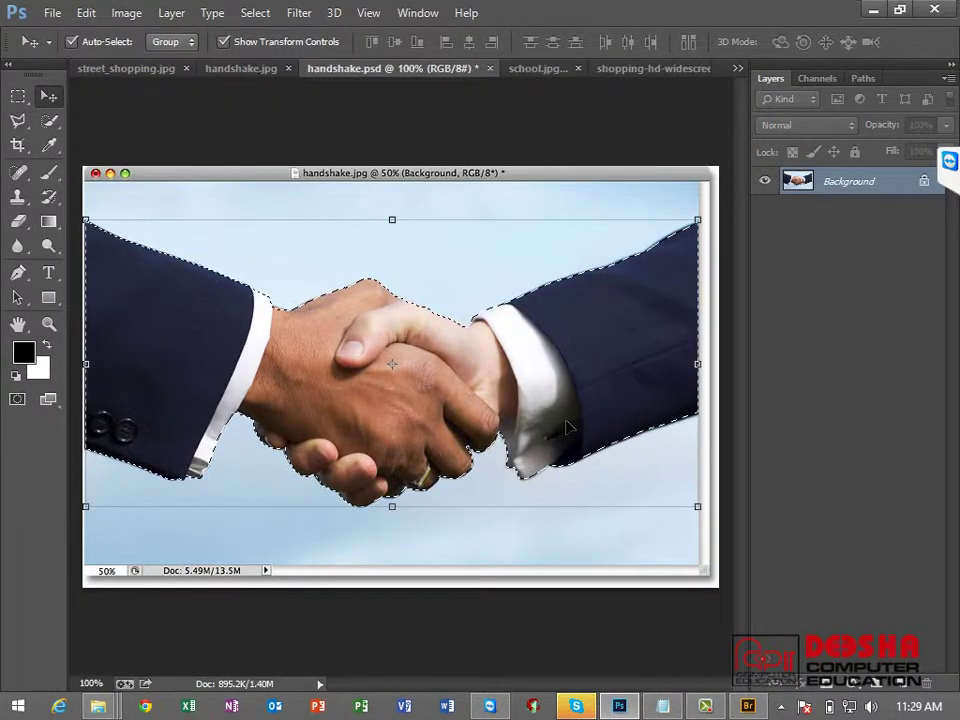
key(ctrl+Tab)
key(ctrl+v)
key(ctrl+Tab)
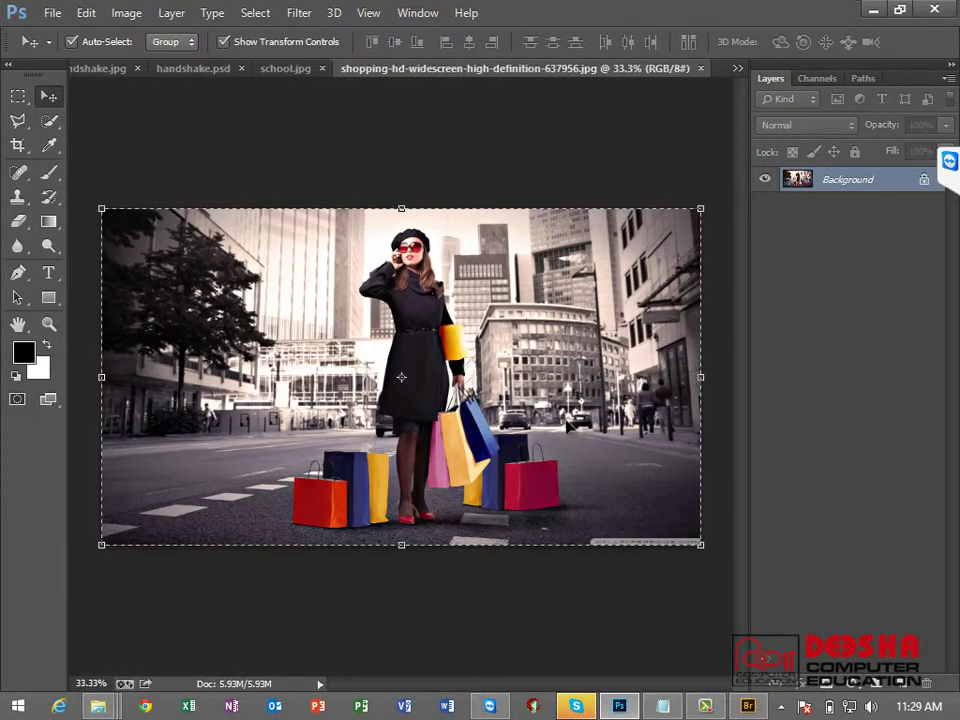
key(ctrl+Tab)
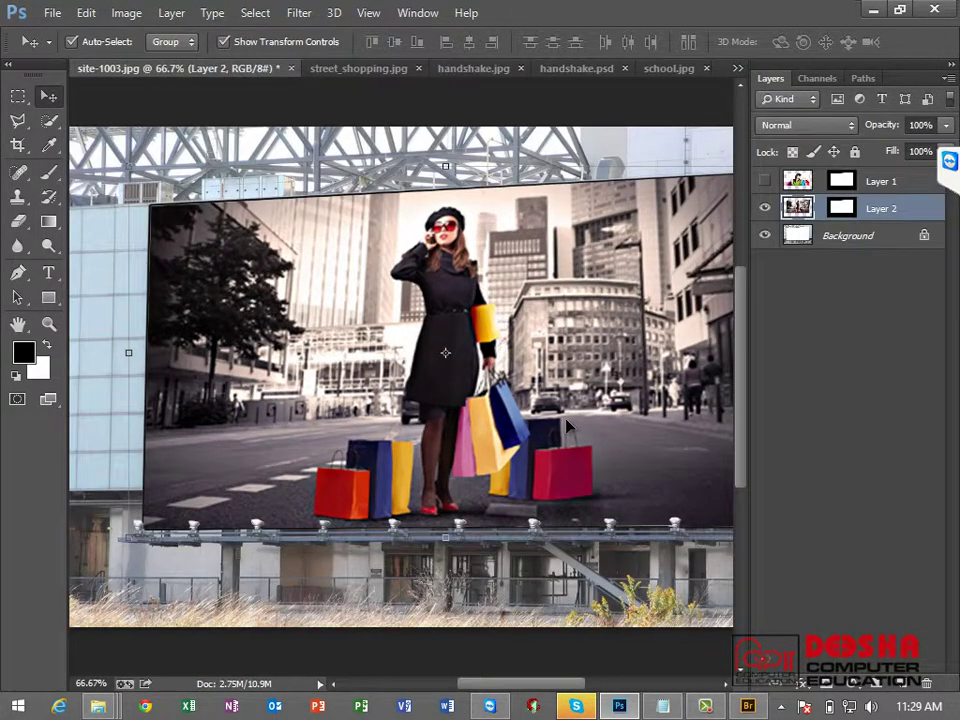
key(ctrl+Tab)
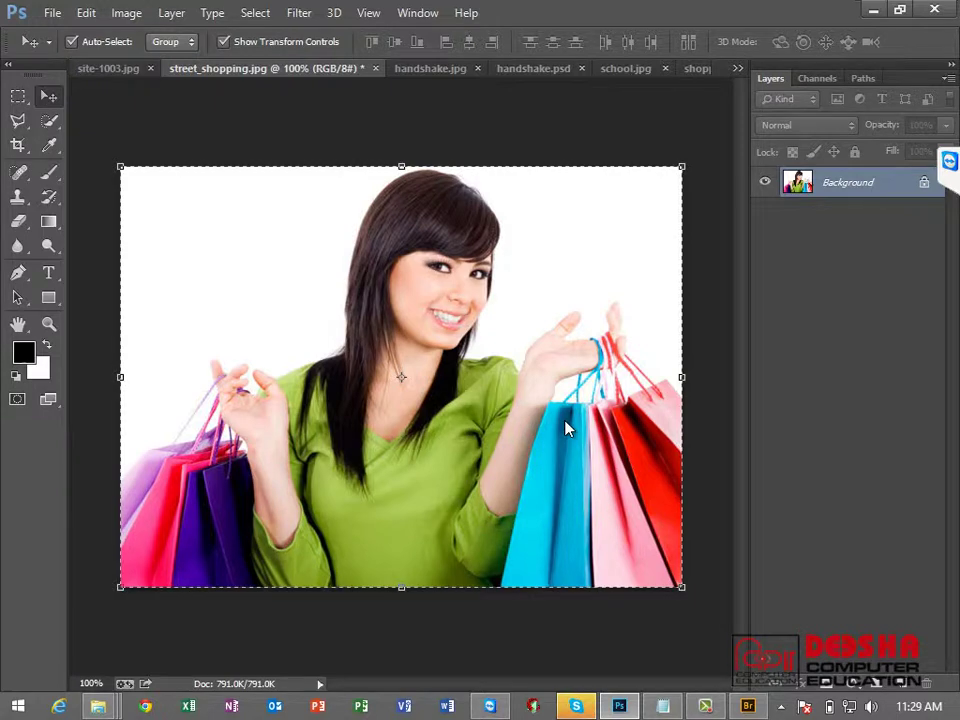
Step: Open the 8 ROM chinese sculpture and chinese-sculpture photos together
key(ctrl+o)
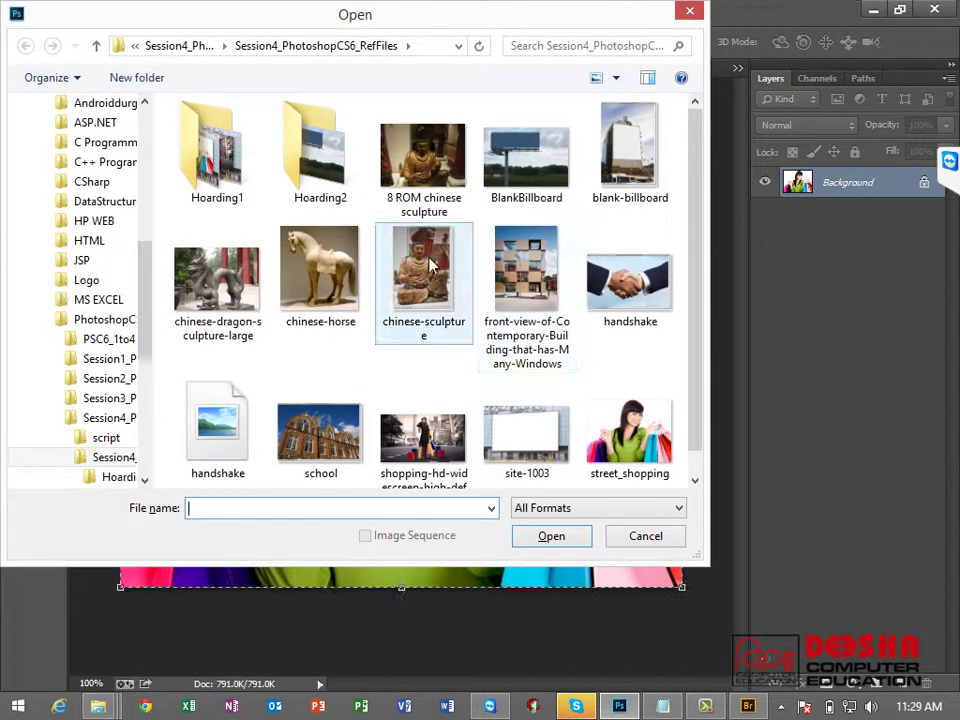
click(423, 280)
click(423, 158)
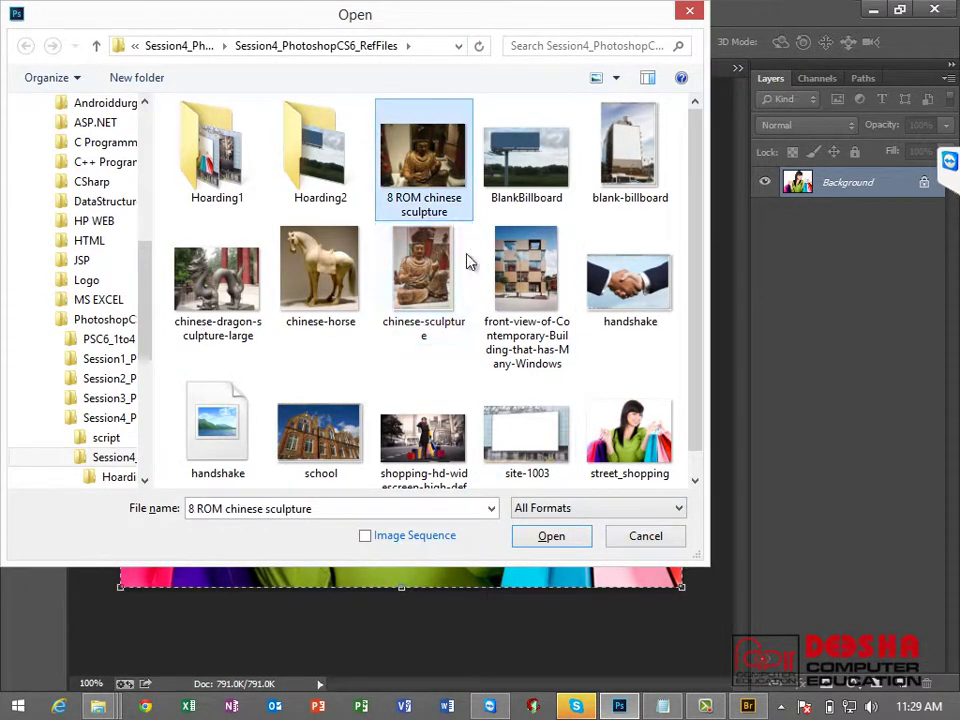
ctrl+click(447, 300)
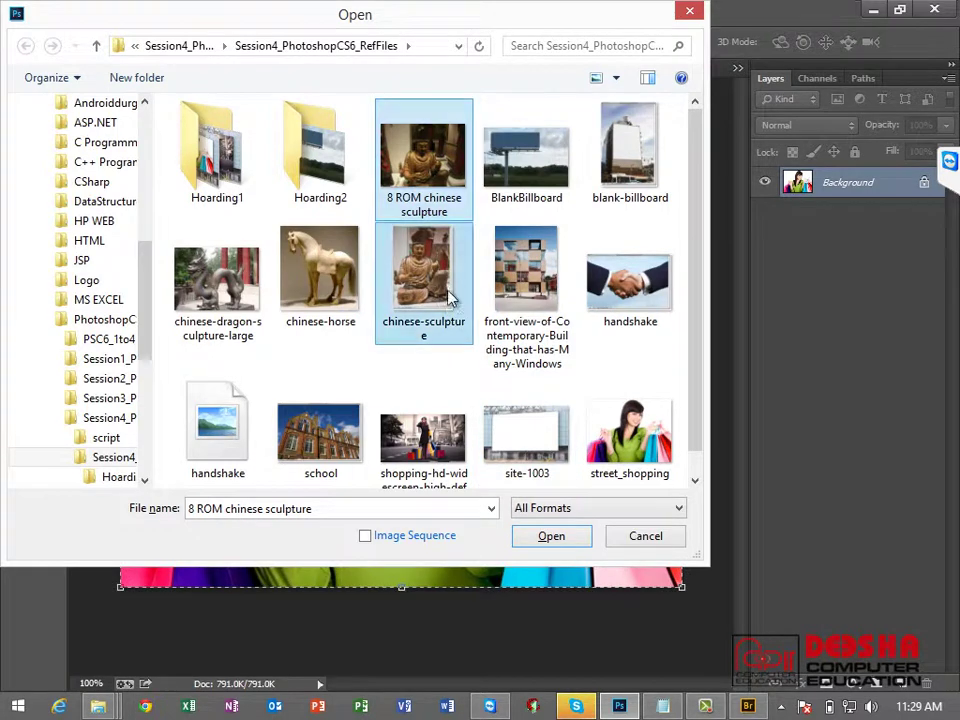
click(540, 538)
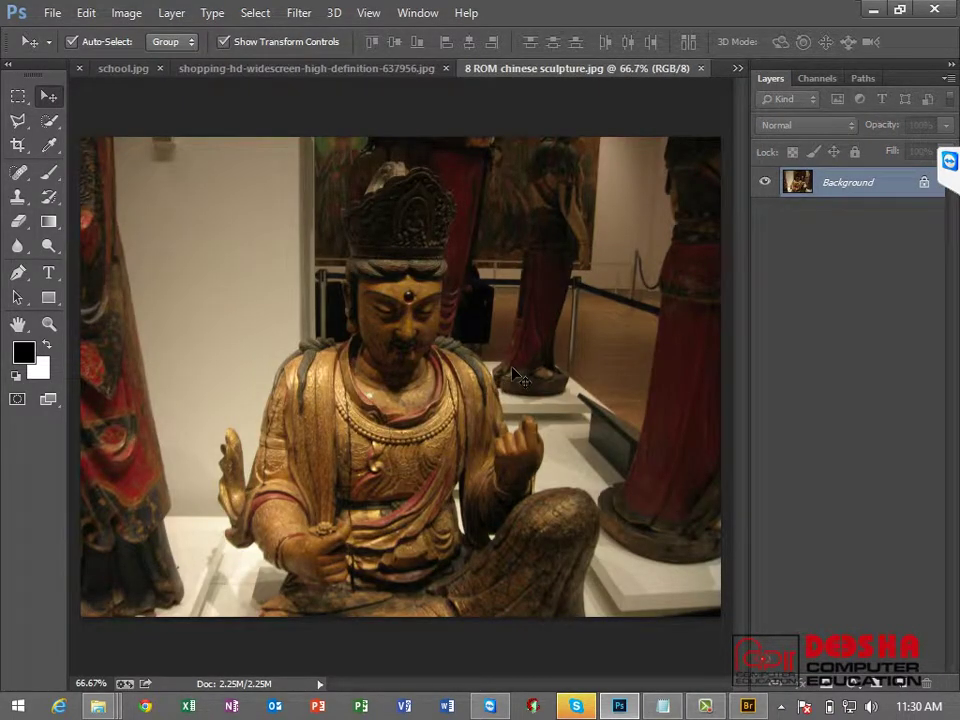
Step: Zoom in on the statue and choose the Magnetic Lasso Tool from the lasso flyout
key(z)
drag(270, 185, 296, 229)
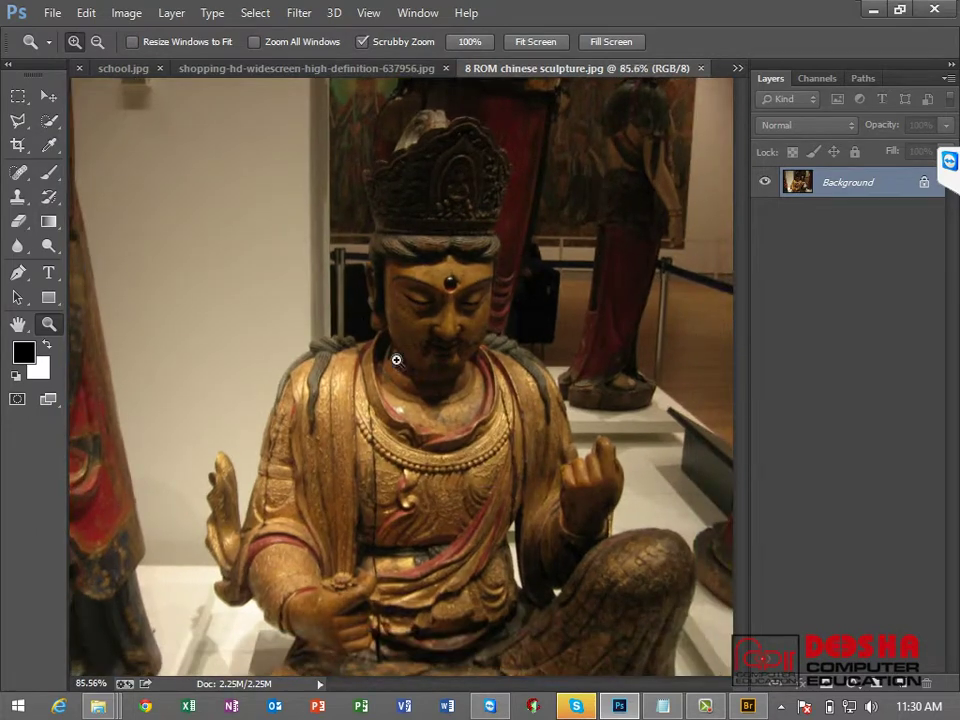
mouse_move(396, 359)
mouse_down()
mouse_move(461, 444)
mouse_move(407, 386)
mouse_move(386, 328)
mouse_move(259, 549)
mouse_up()
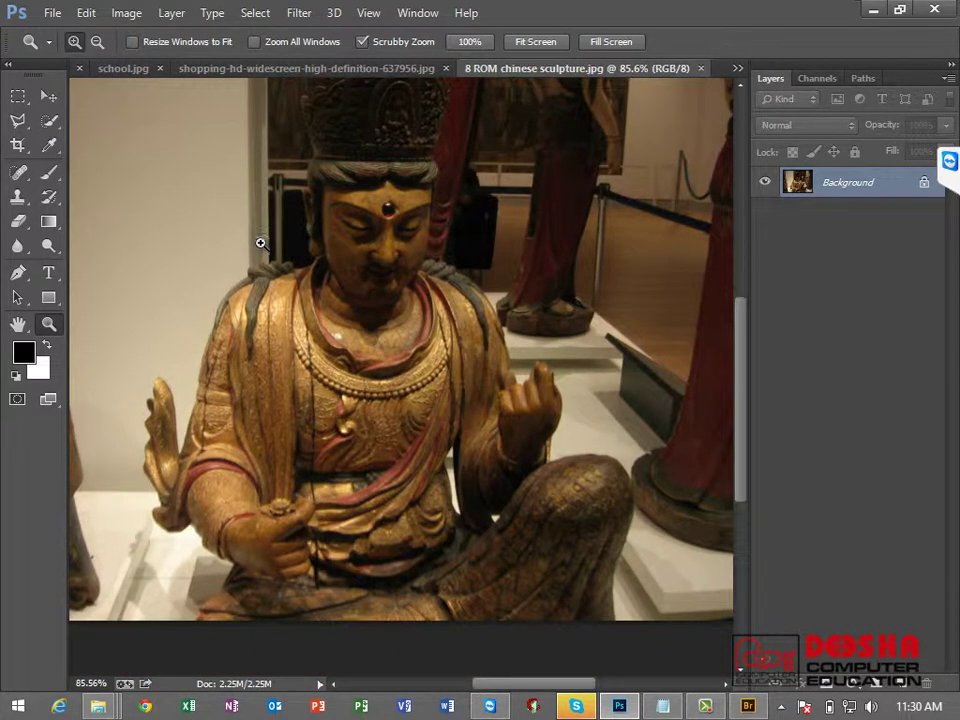
drag(18, 121, 62, 130)
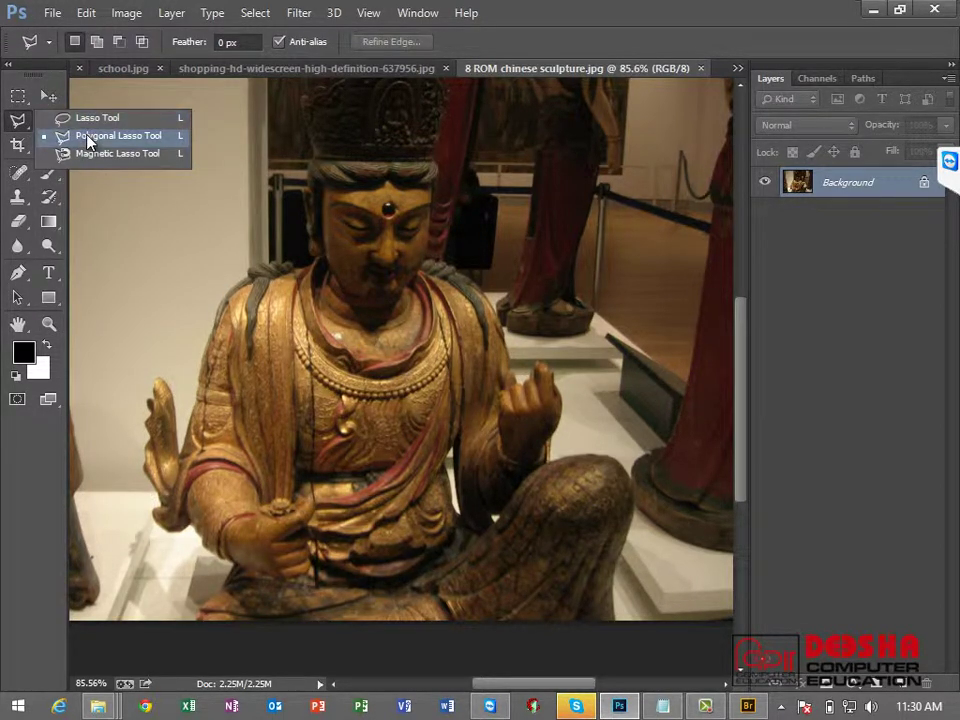
click(87, 135)
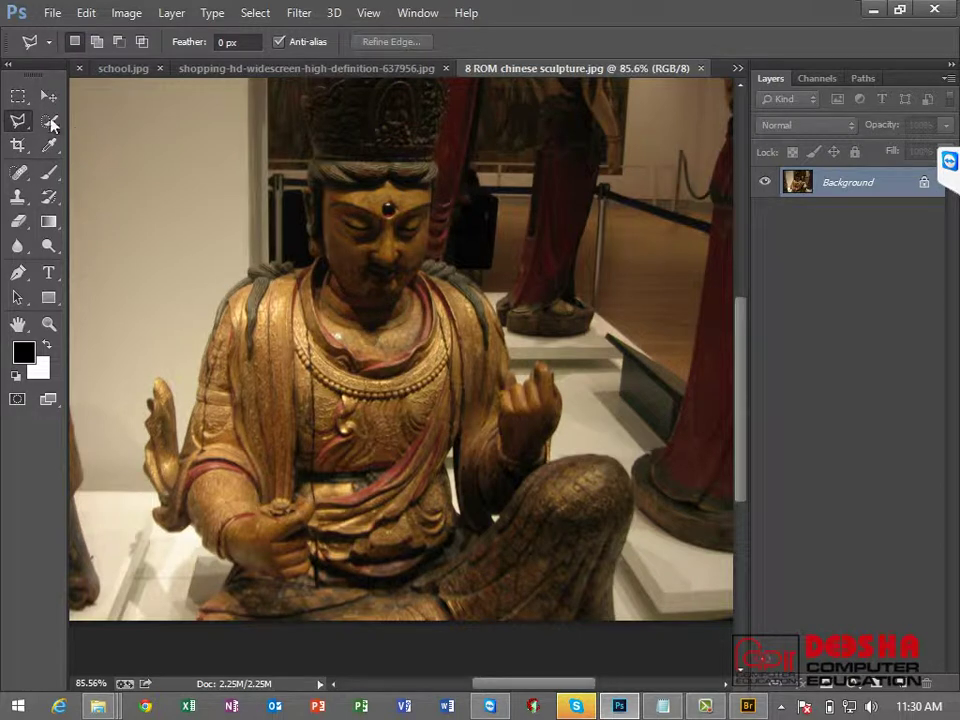
right_click(17, 122)
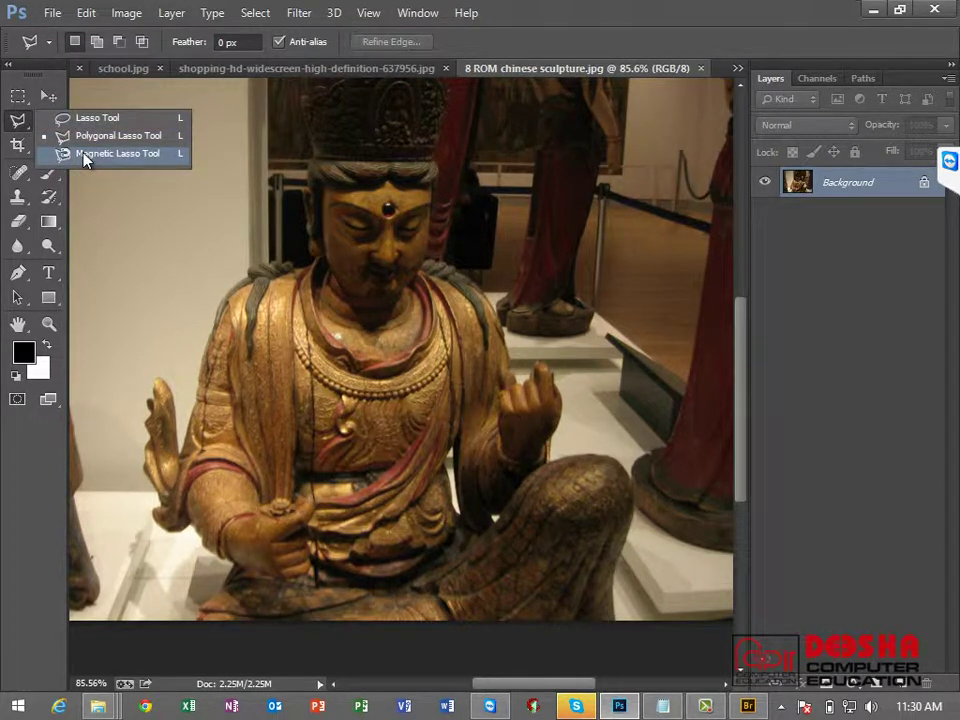
click(85, 156)
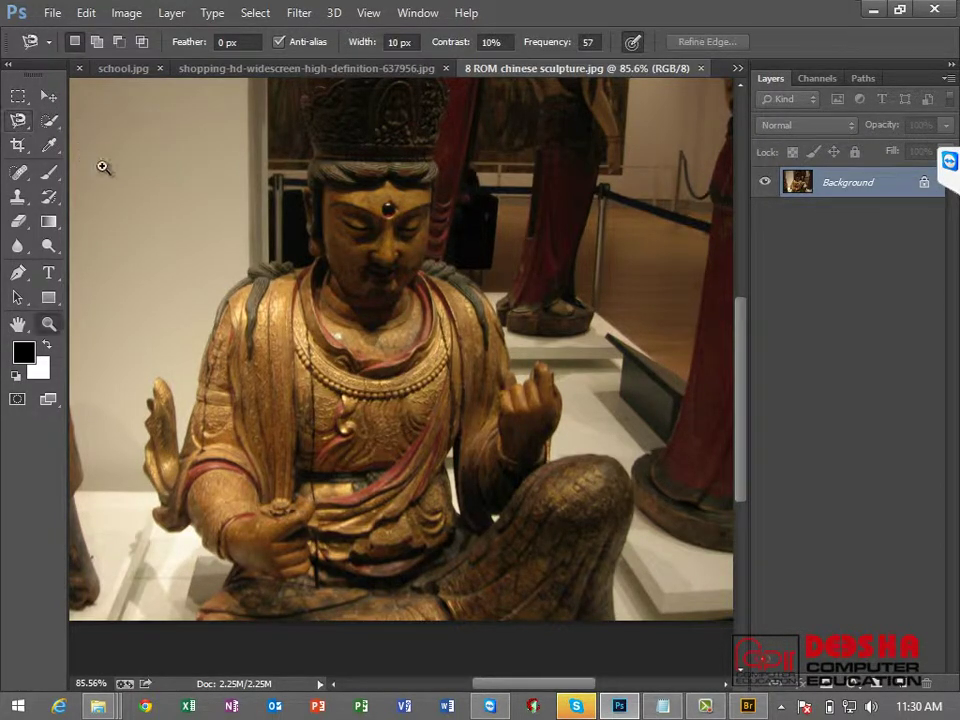
Step: Zoom in on the statue's left shoulder and start a magnetic lasso anchor there
key(z)
mouse_move(229, 315)
mouse_down()
mouse_move(296, 401)
mouse_move(335, 430)
mouse_move(261, 332)
mouse_move(218, 302)
mouse_move(253, 337)
mouse_move(246, 332)
mouse_up()
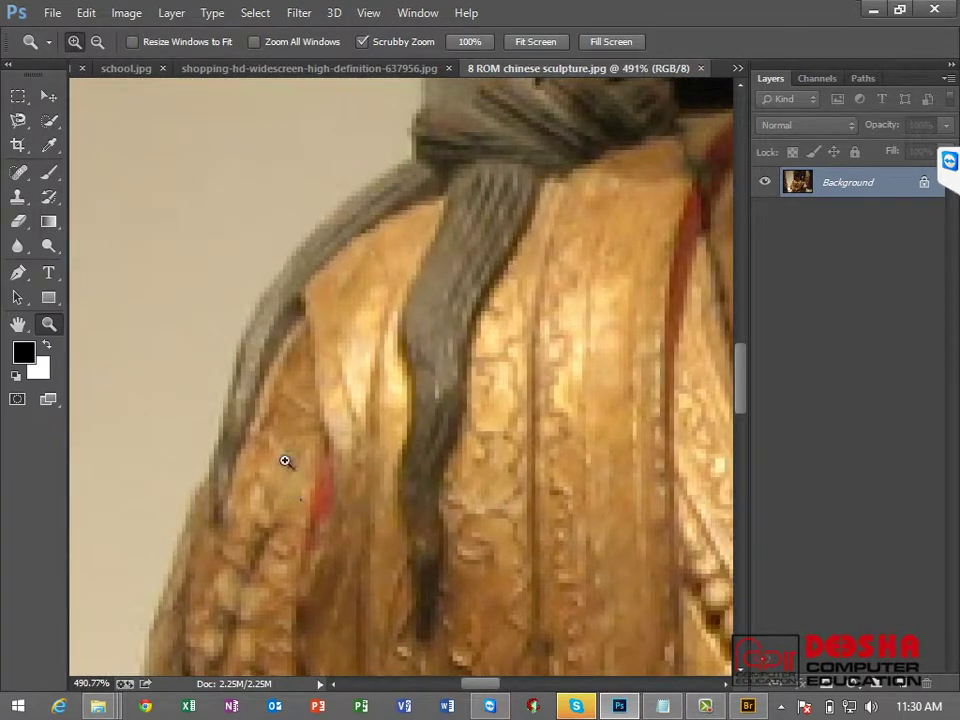
click(19, 121)
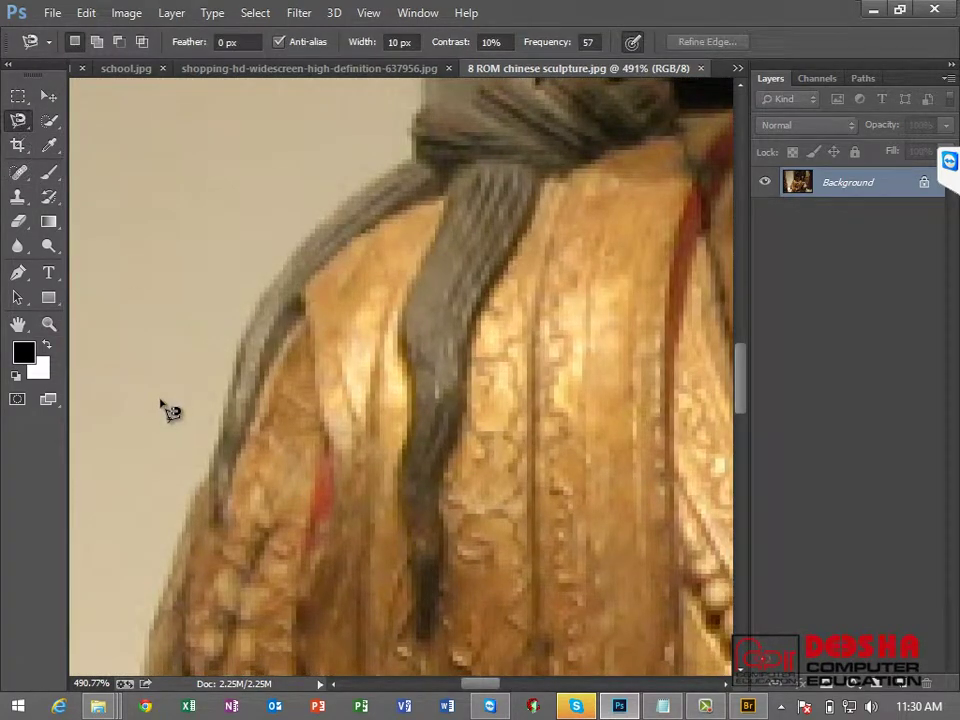
click(228, 372)
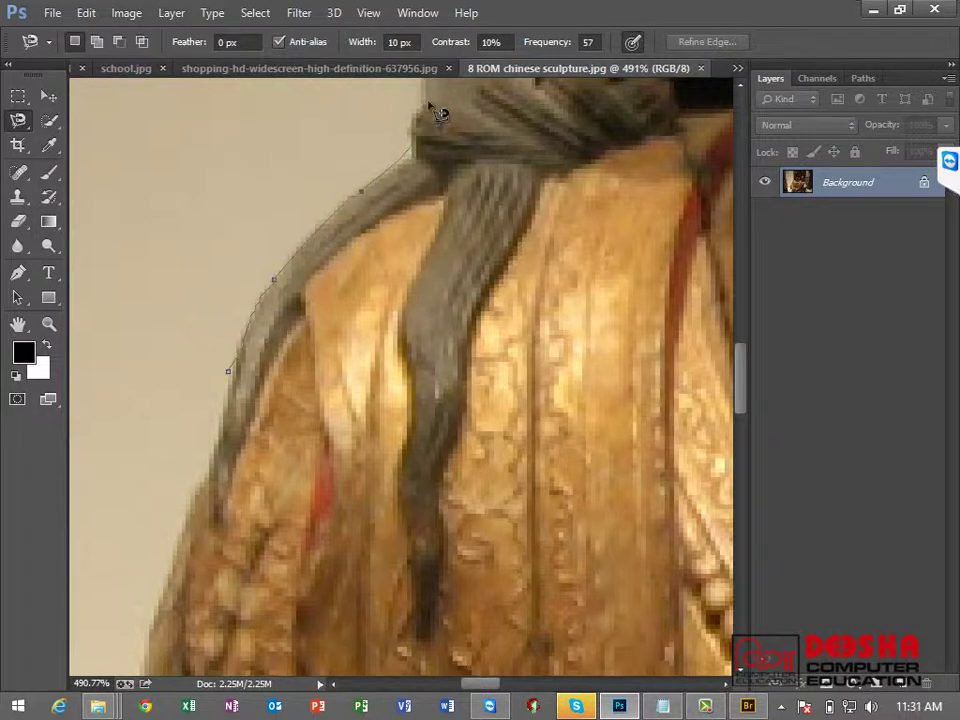
key(space)
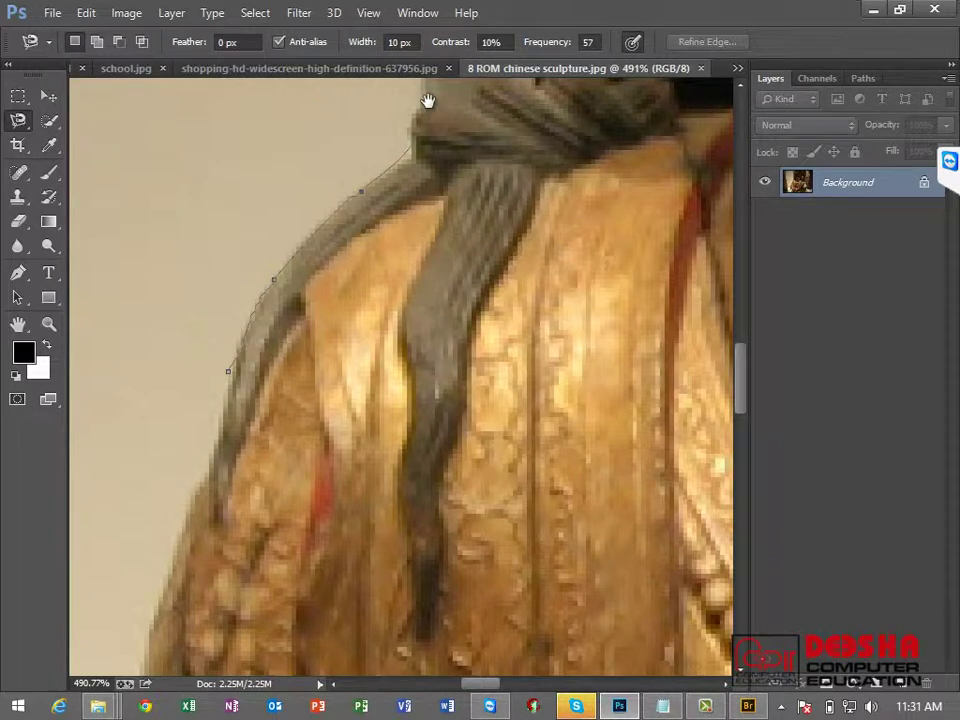
drag(407, 231, 300, 561)
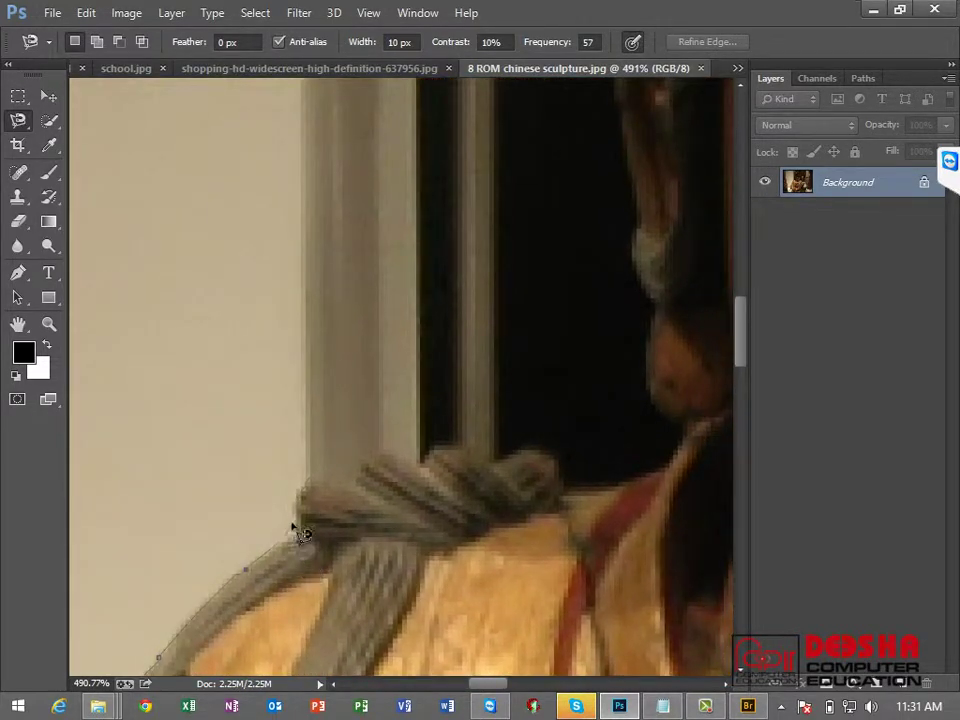
key(space)
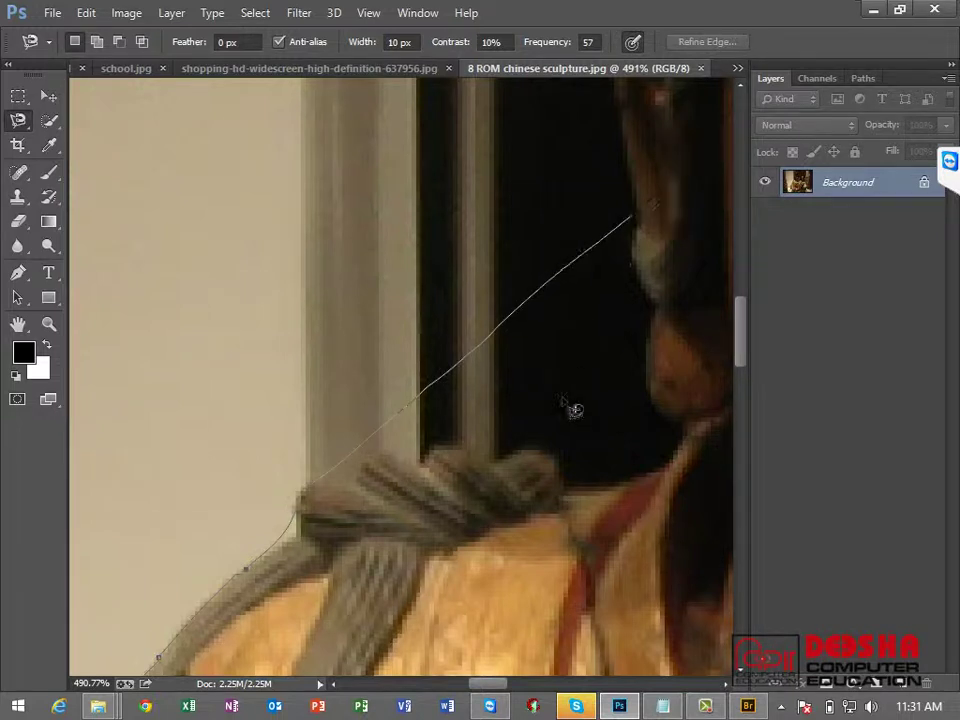
Step: Discard that outline and restart the magnetic lasso at the robe's left edge
key(Escape)
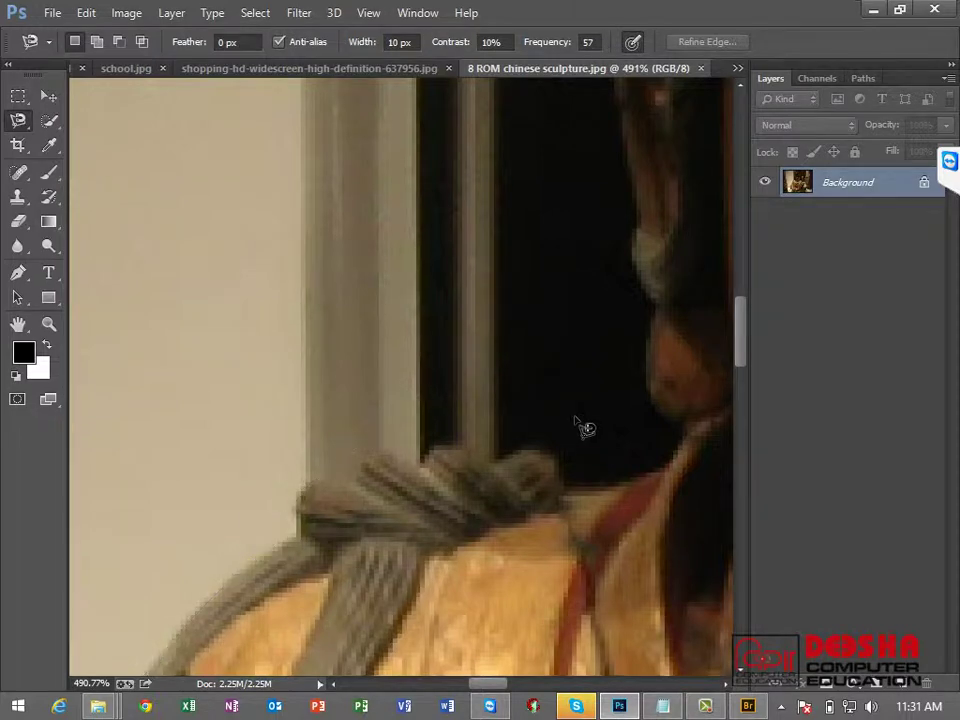
scroll(447, 316, down, 3)
scroll(285, 264, down, 1)
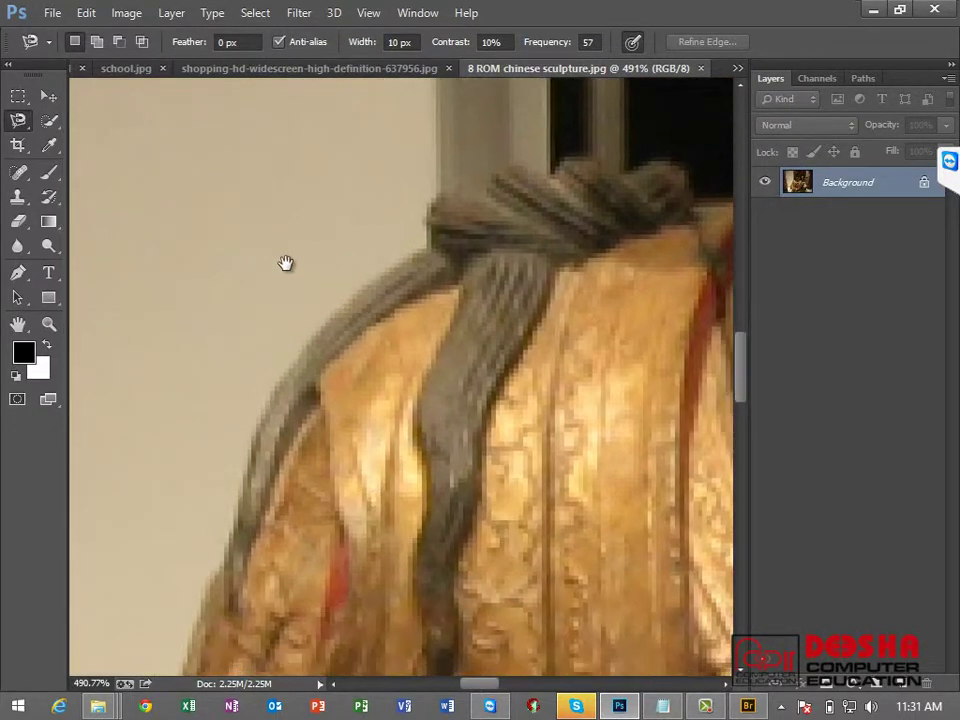
scroll(236, 339, down, 3)
scroll(342, 362, left, 3)
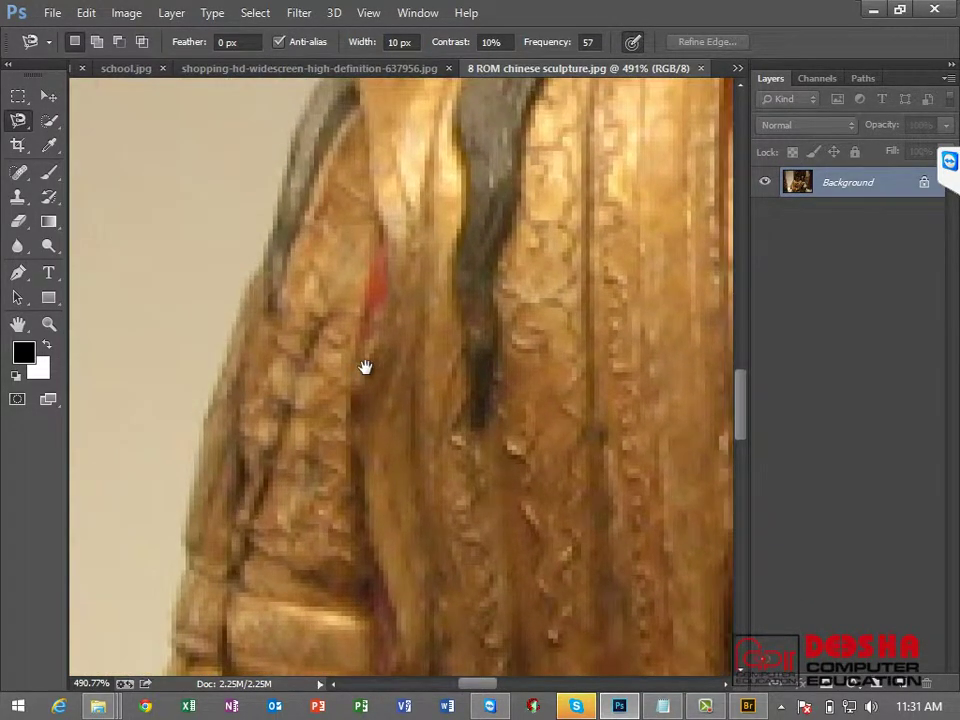
click(191, 480)
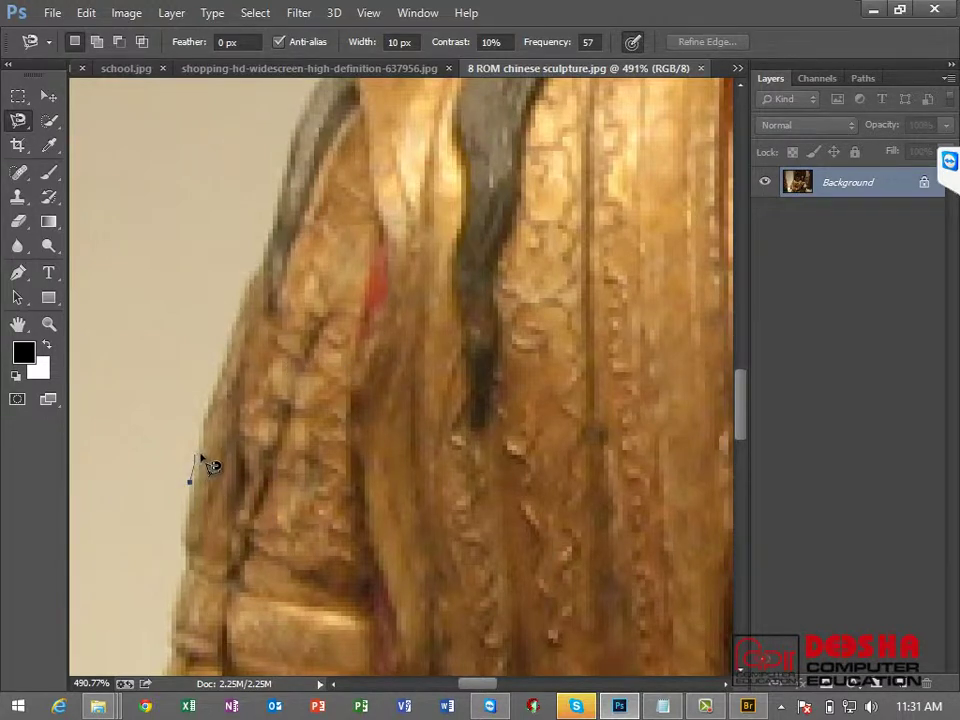
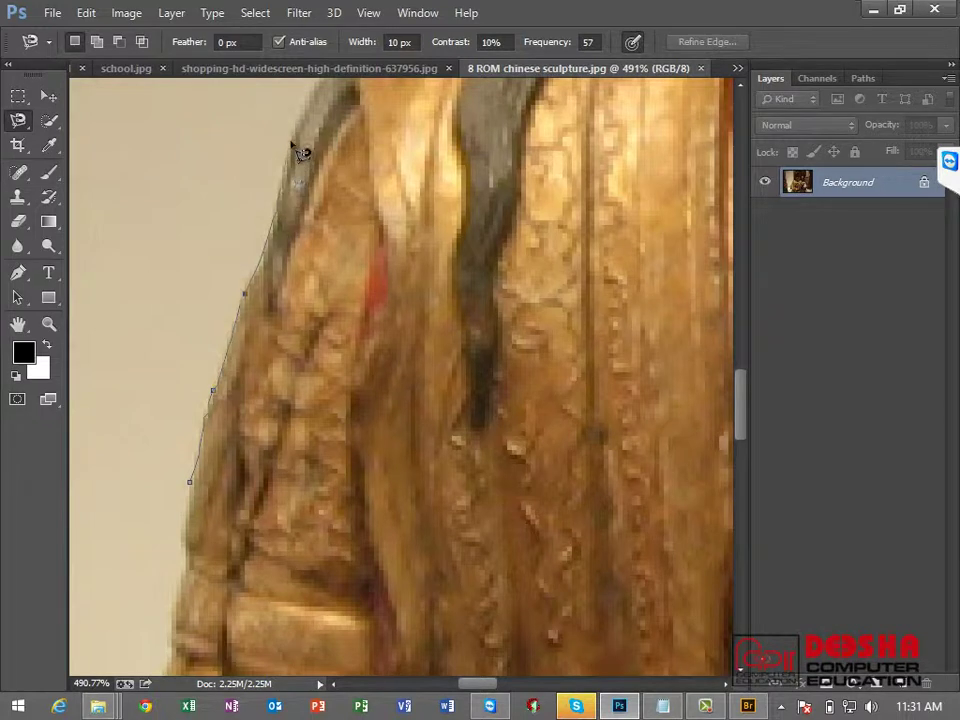
Step: Set the Magnetic Lasso width to 5 px and edge contrast to 27%
key(Escape)
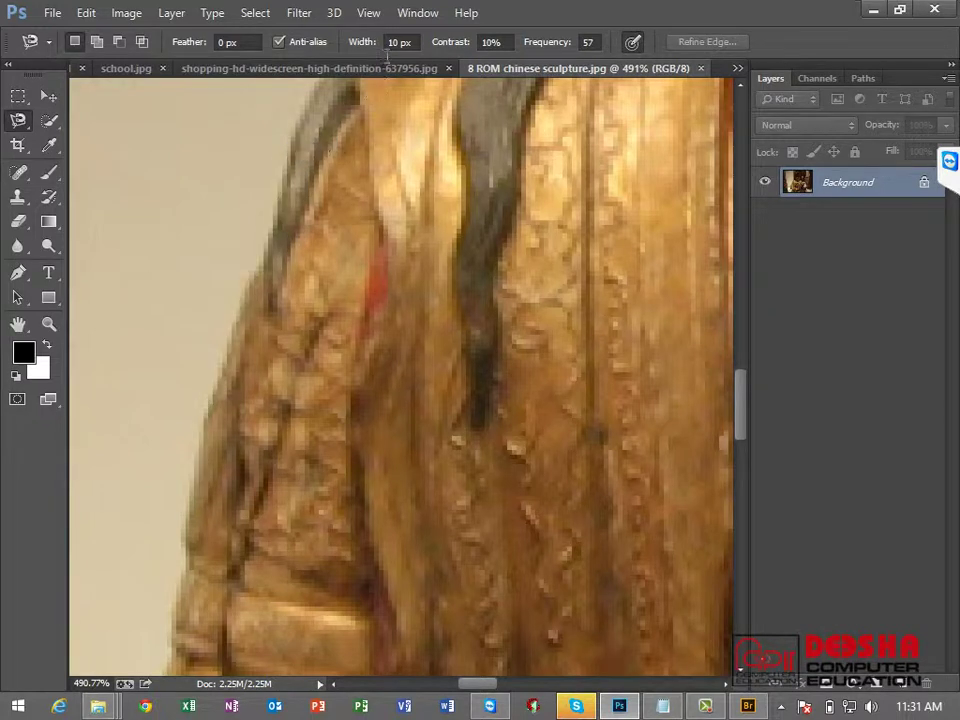
drag(367, 50, 359, 48)
click(199, 435)
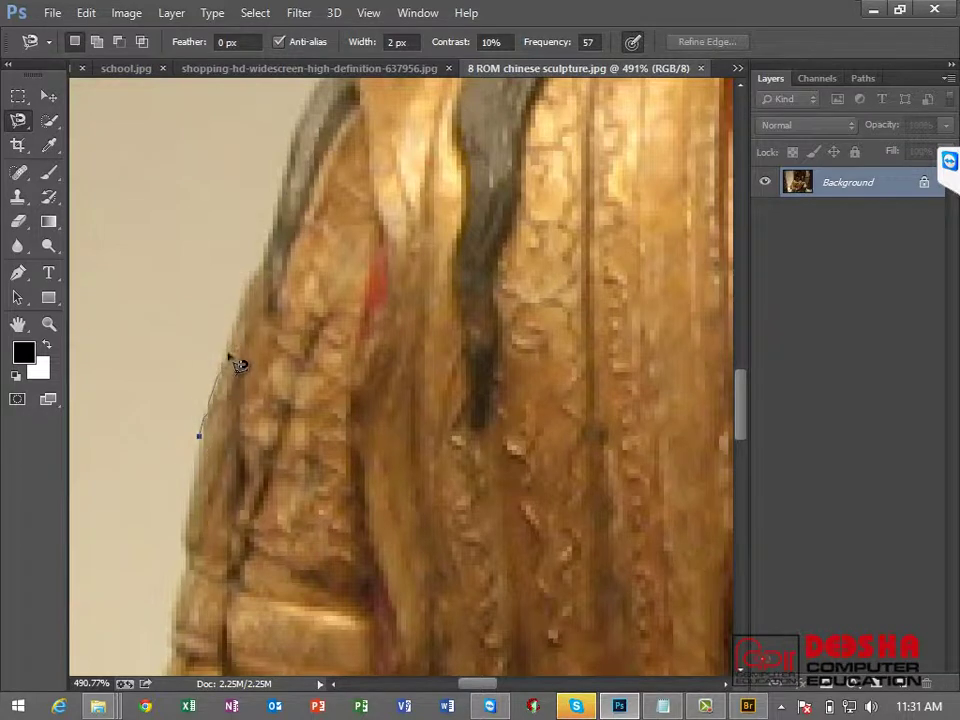
key(Escape)
drag(362, 47, 366, 46)
text(20)
drag(356, 50, 340, 42)
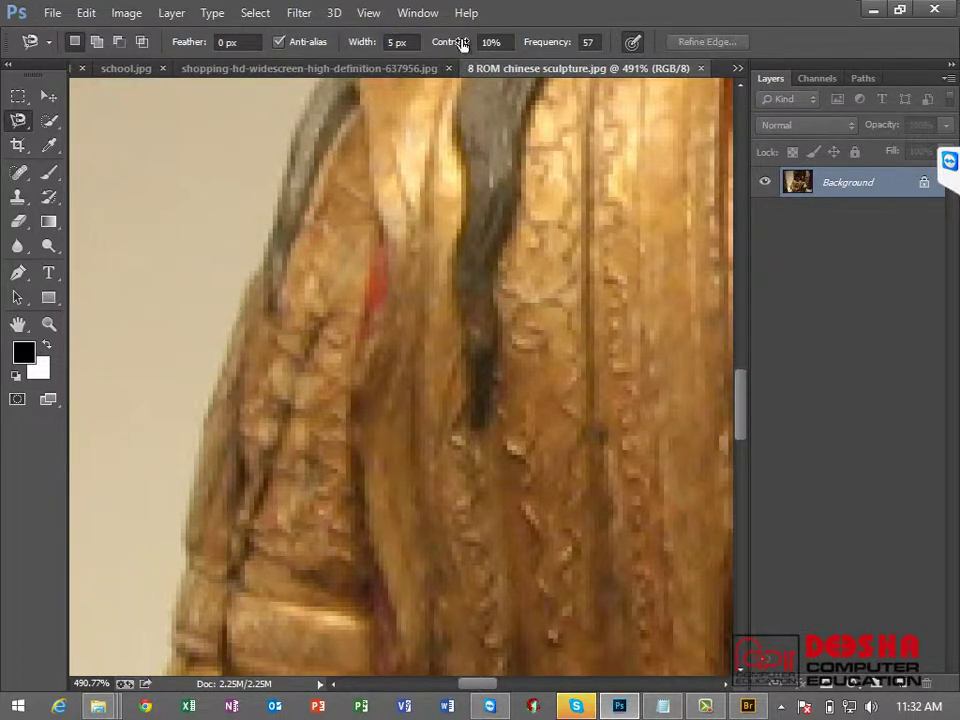
drag(463, 44, 471, 46)
click(538, 68)
Step: Set the Magnetic Lasso frequency to 100 and begin tracing the statue's left edge
drag(548, 46, 576, 42)
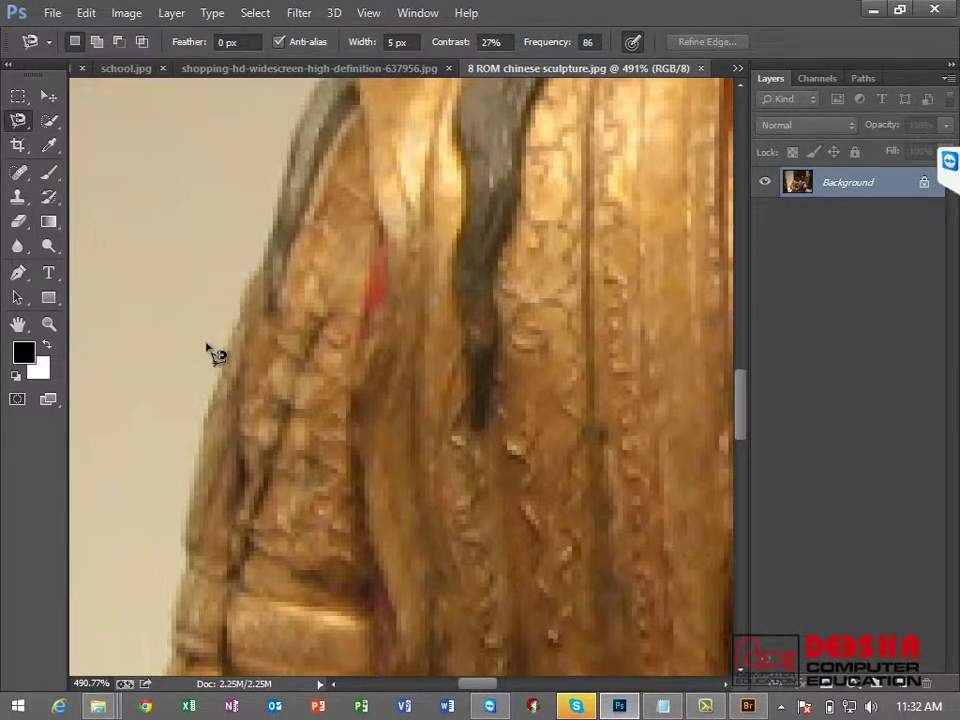
click(189, 473)
key(Escape)
click(553, 43)
text(100)
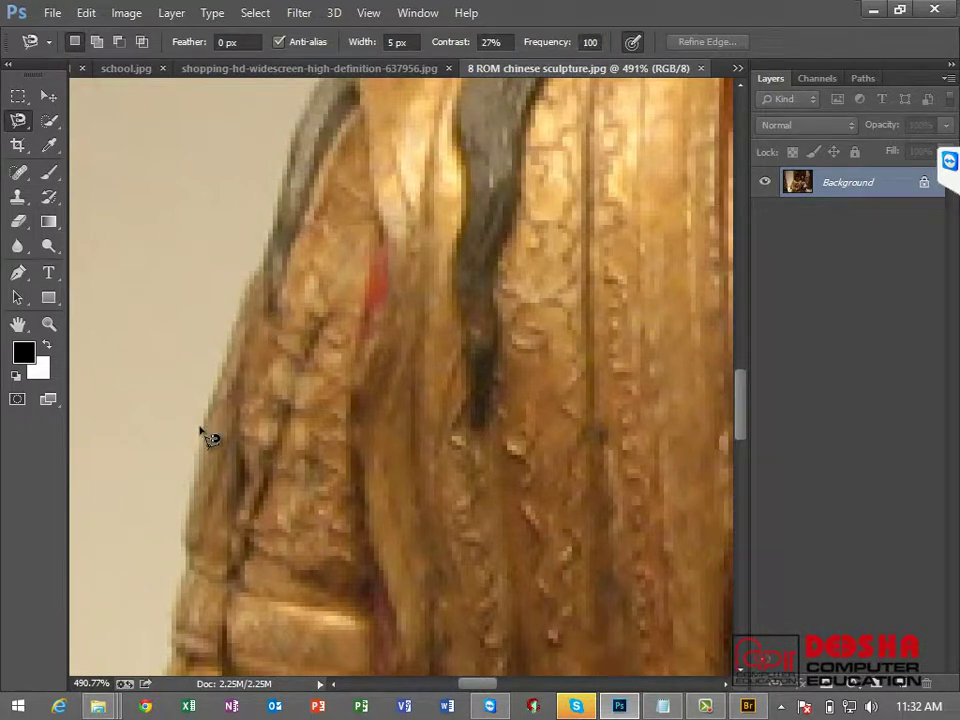
click(199, 422)
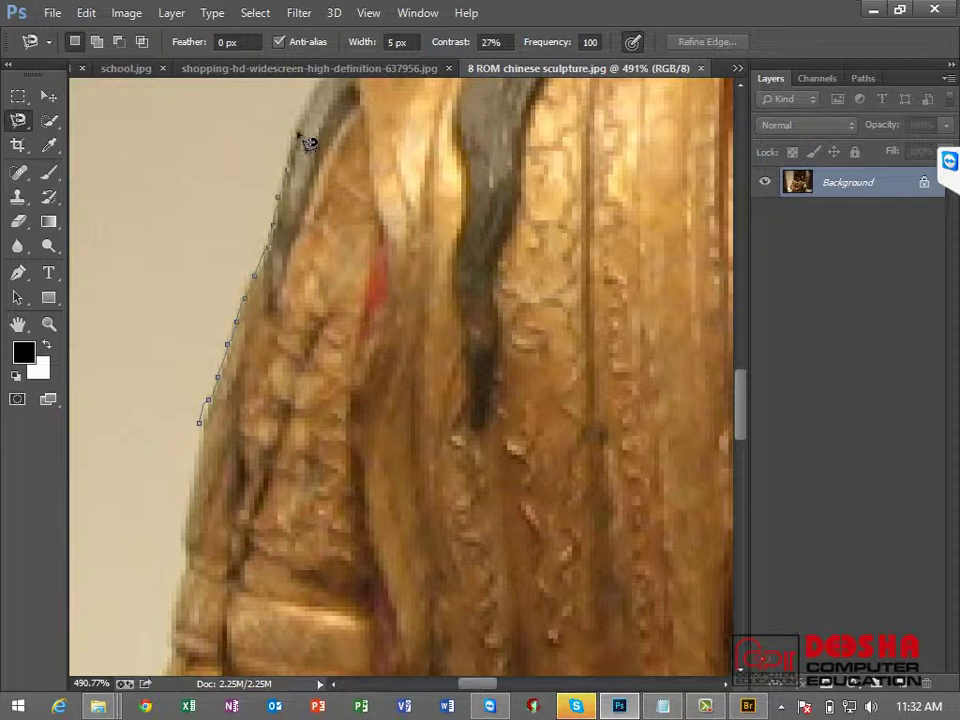
Step: Pan up the statue's left side, carrying the outline past the shoulder beside the face
drag(289, 204, 172, 451)
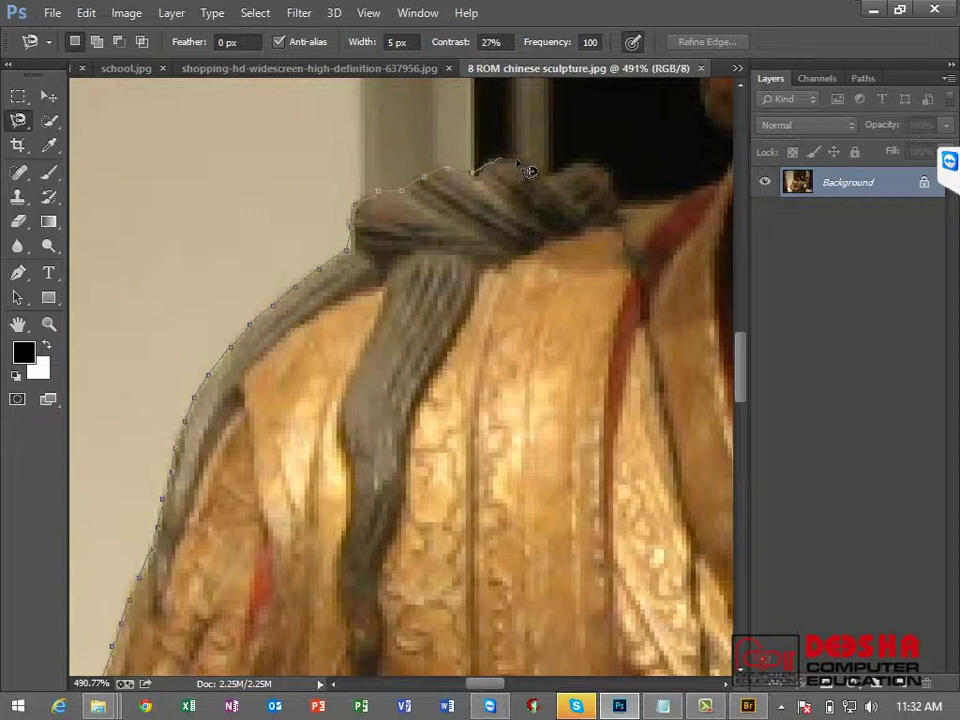
drag(545, 183, 213, 247)
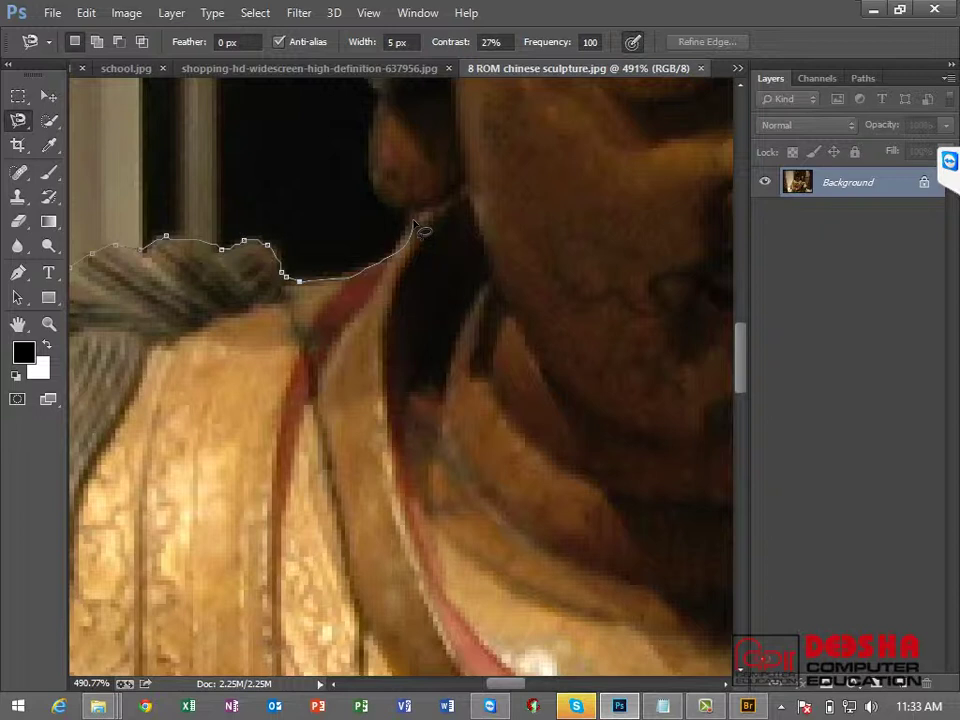
mouse_move(418, 199)
mouse_down()
mouse_move(317, 407)
mouse_move(325, 420)
mouse_up()
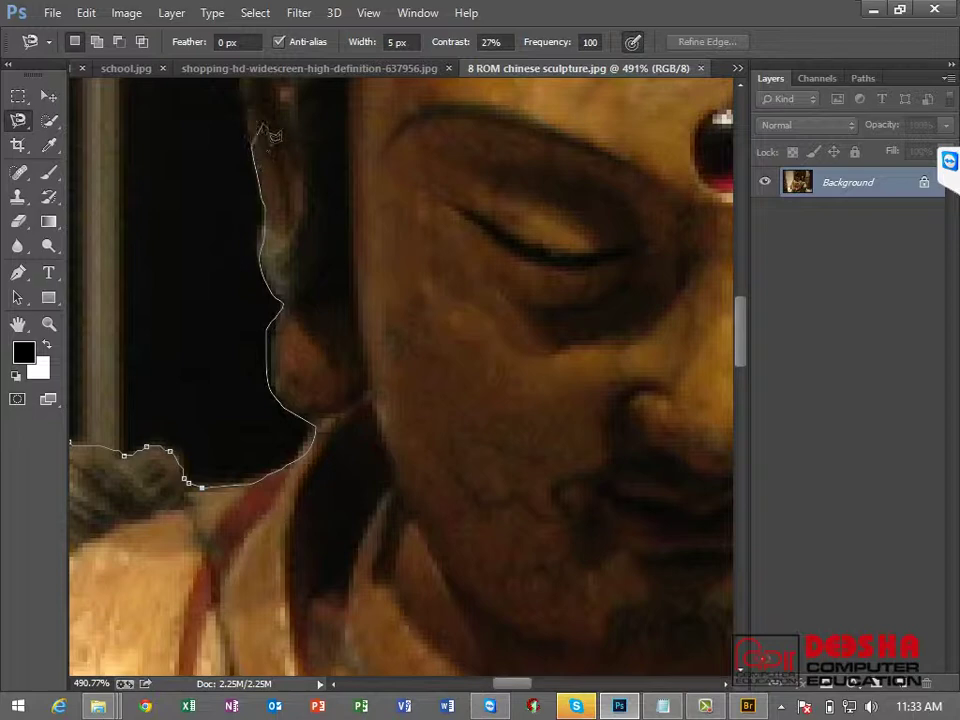
Step: Anchor the outline beside the ear and follow the head up to the crown
drag(277, 195, 278, 442)
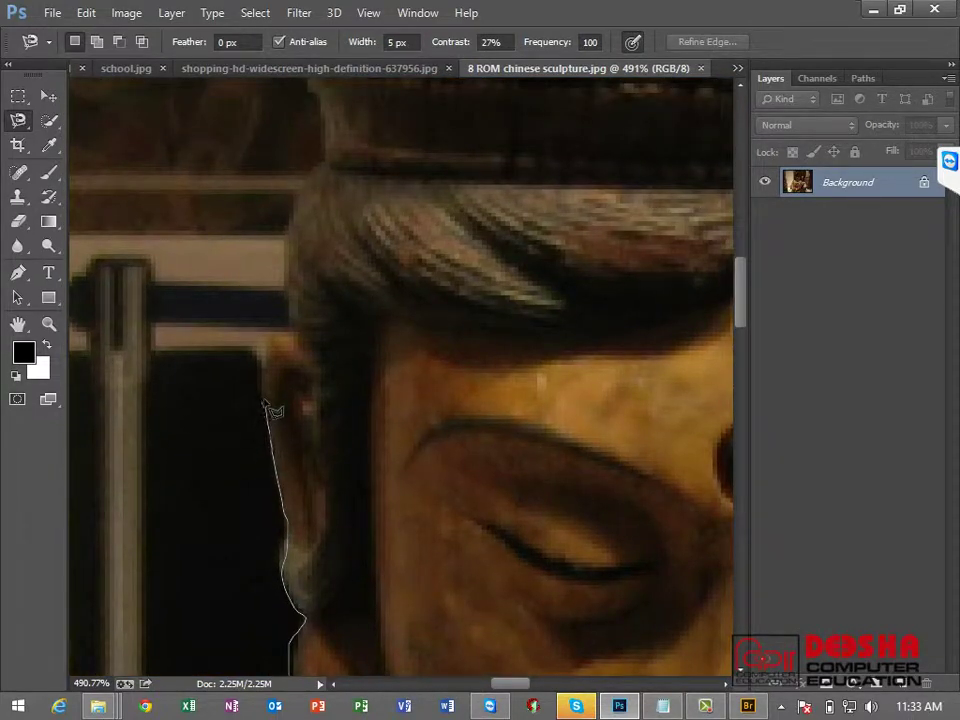
click(261, 397)
click(261, 373)
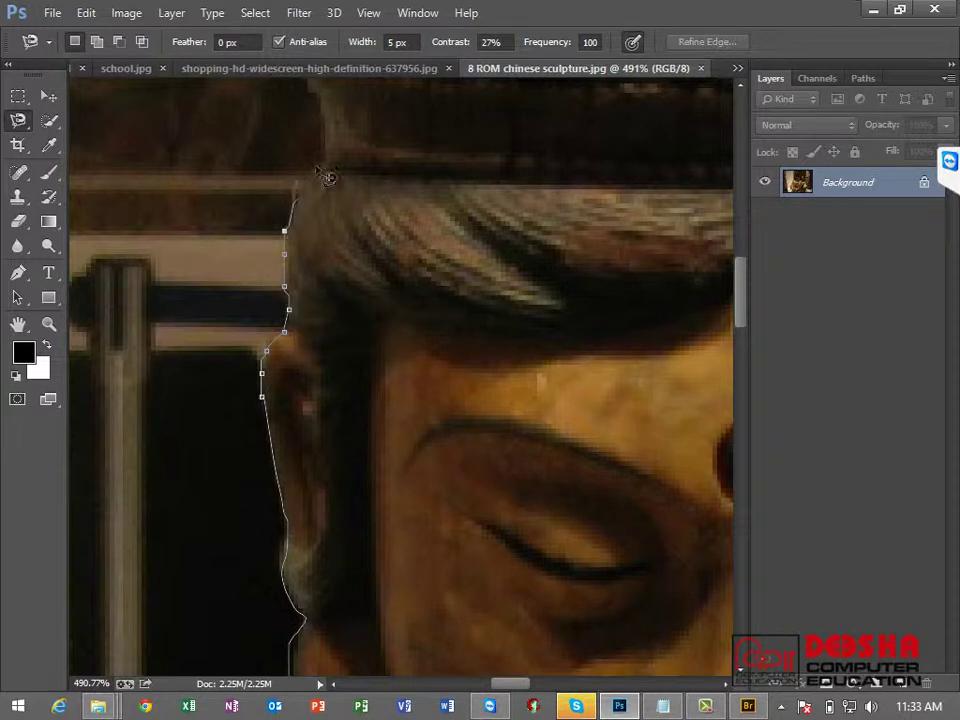
drag(337, 174, 261, 440)
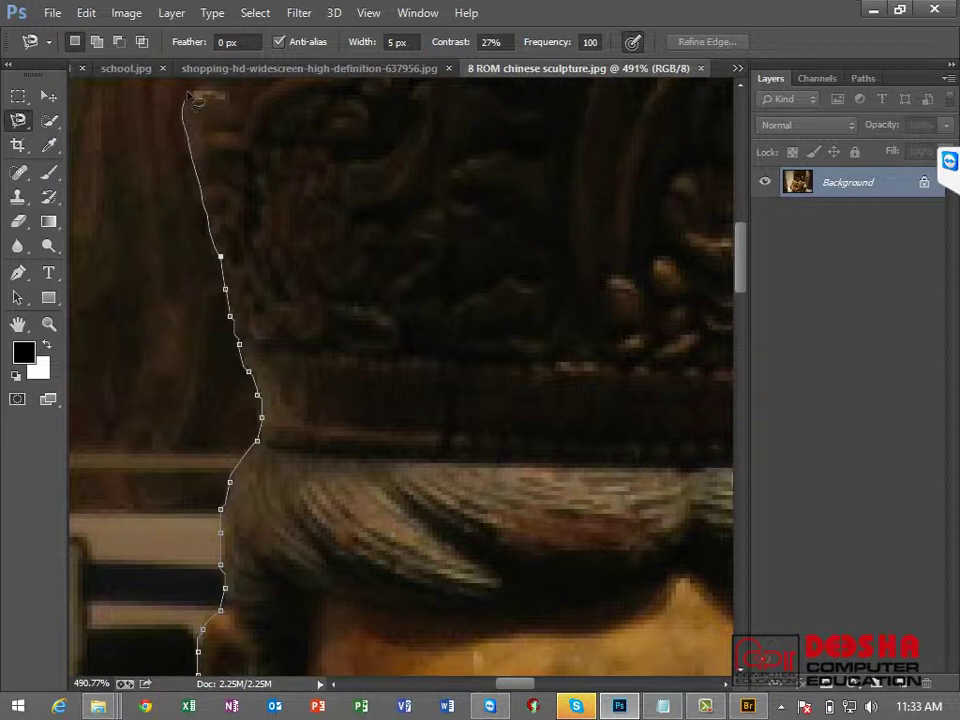
drag(197, 100, 151, 438)
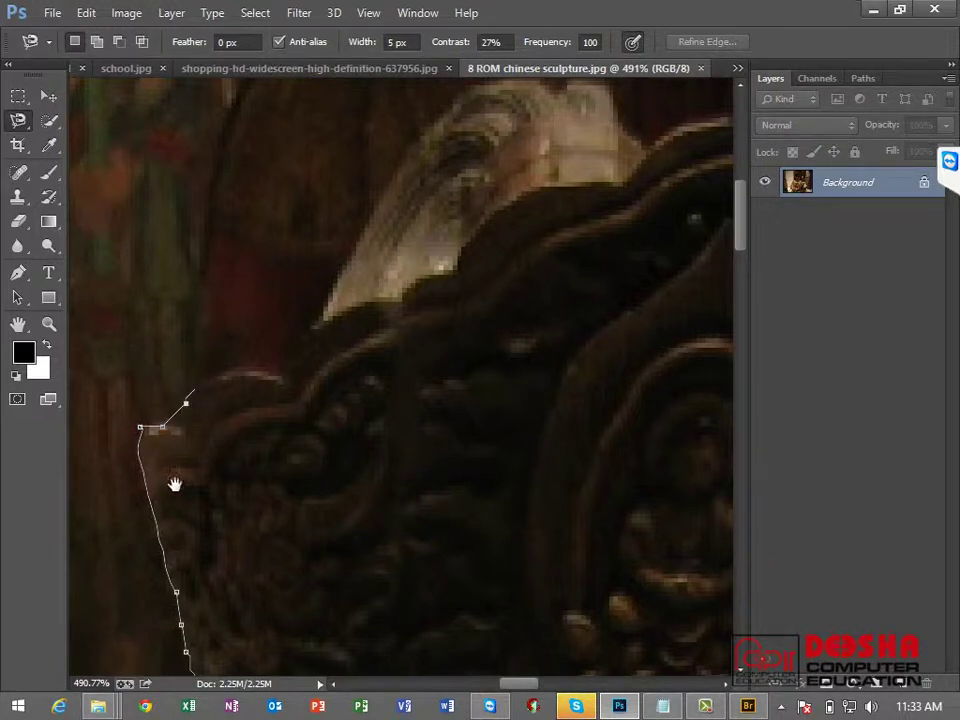
drag(208, 356, 170, 494)
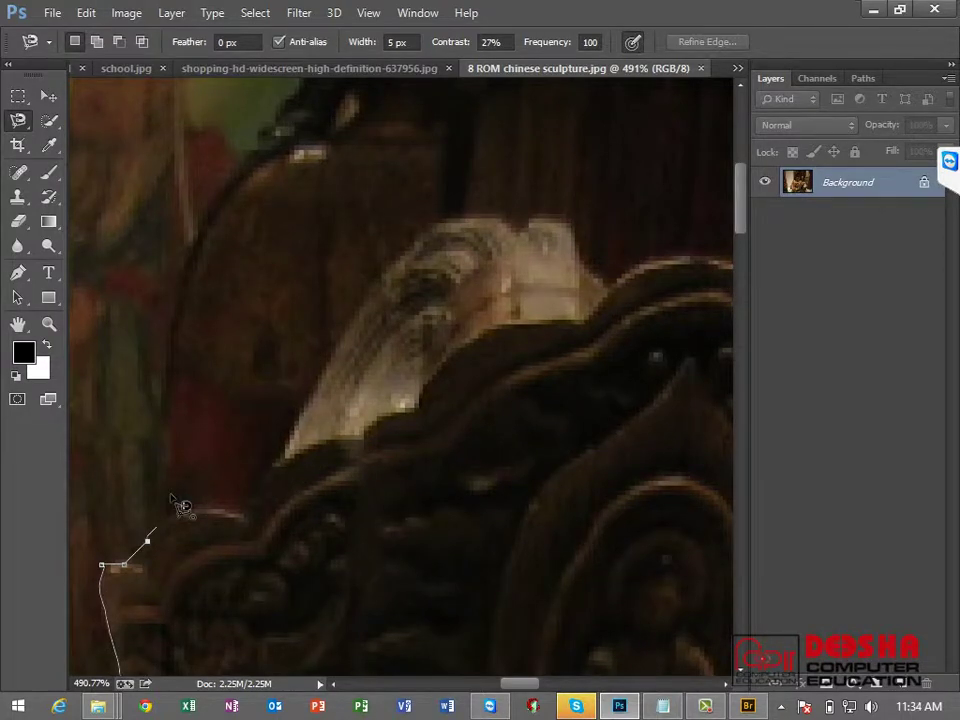
scroll(182, 507, down, 1)
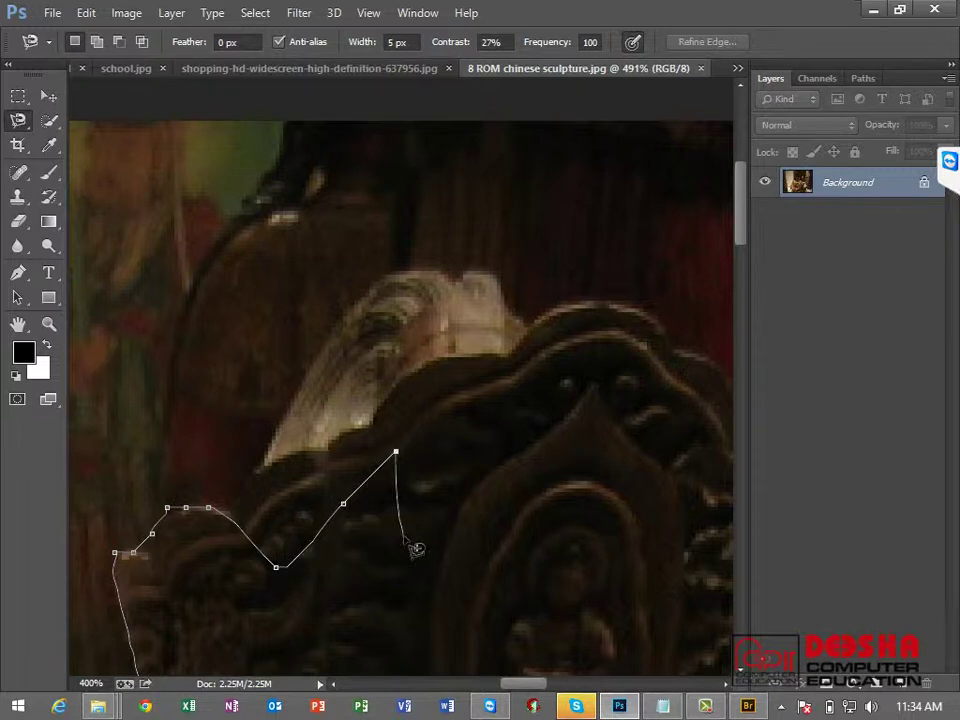
Step: Delete the stray anchors, anchor at the crown's edge, and close the outline
key(BackSpace)
key(BackSpace)
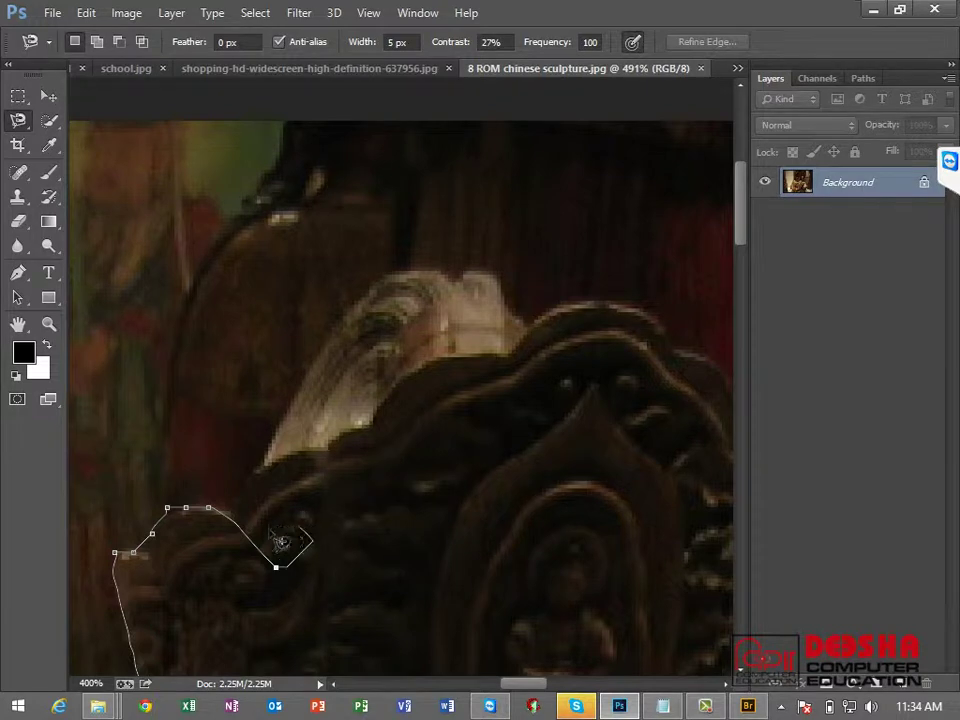
key(BackSpace)
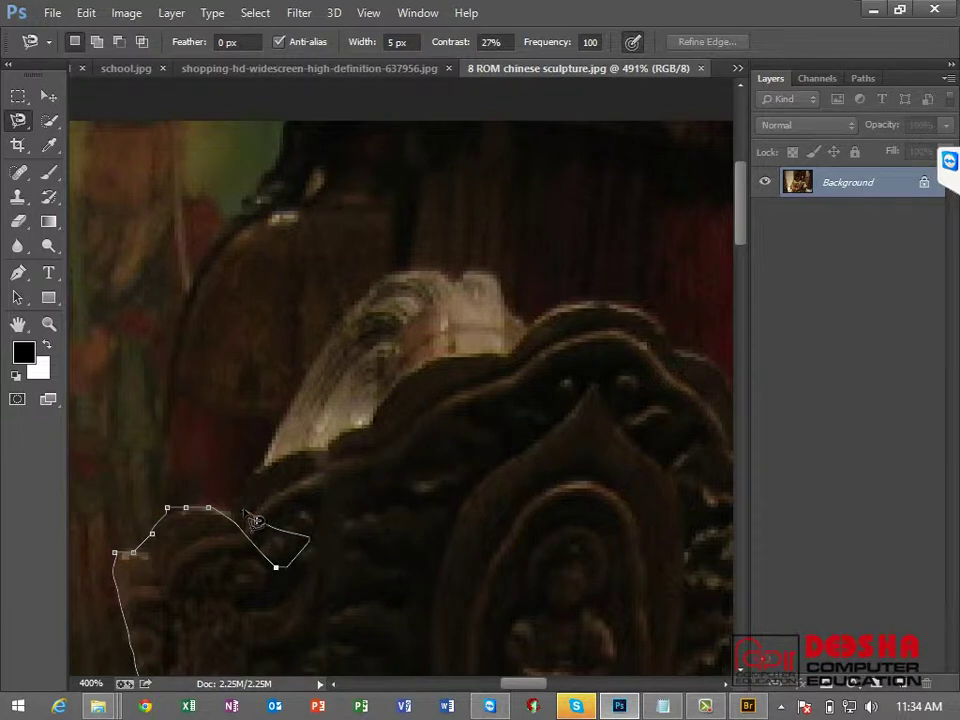
key(BackSpace)
key(BackSpace)
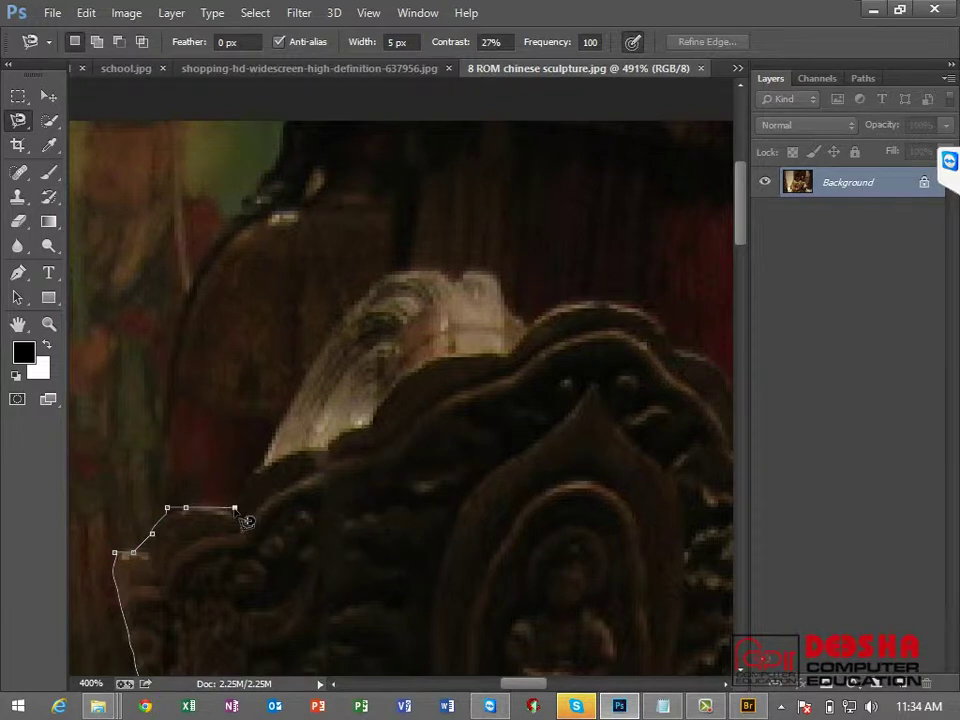
click(236, 508)
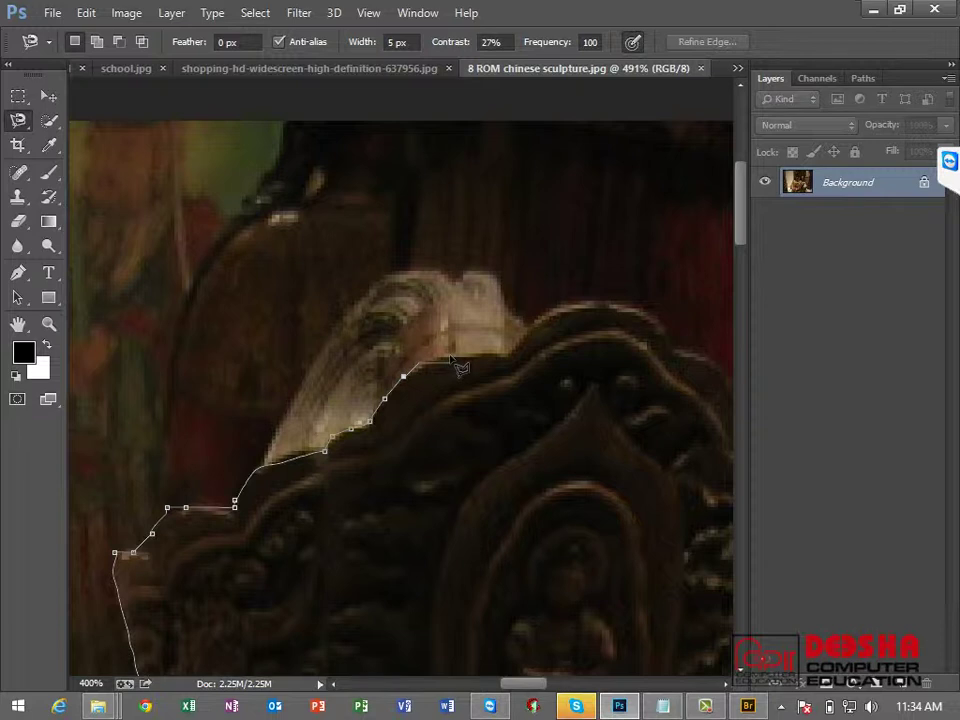
double_click(512, 356)
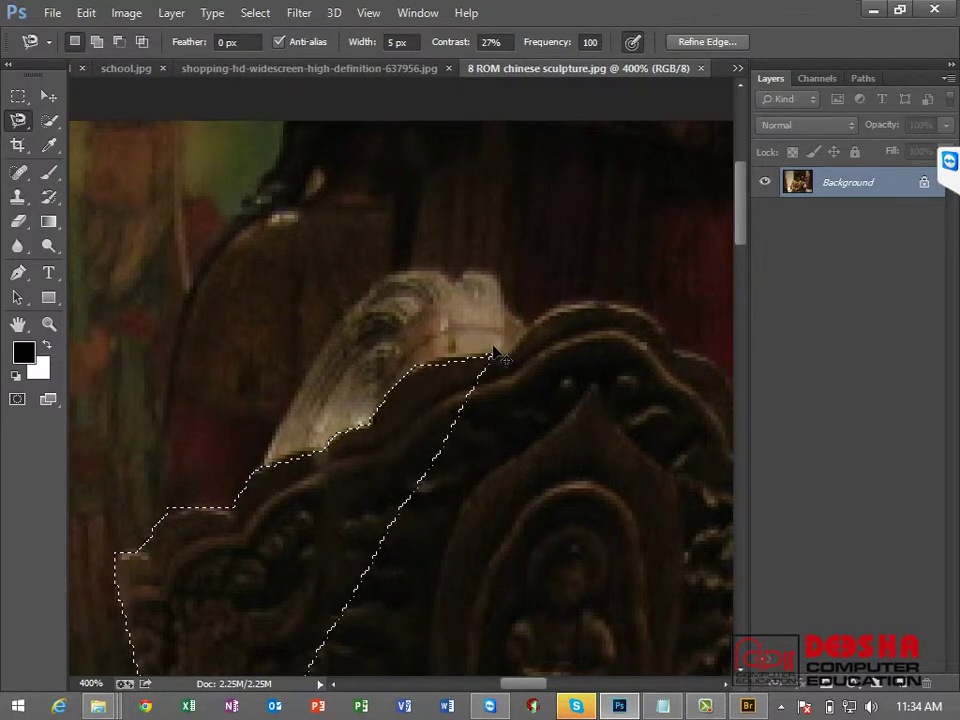
Step: Zoom out to the whole statue and deselect the partial selection with Ctrl+D
mouse_move(386, 439)
mouse_down()
mouse_move(450, 268)
mouse_move(336, 418)
mouse_move(371, 309)
mouse_up()
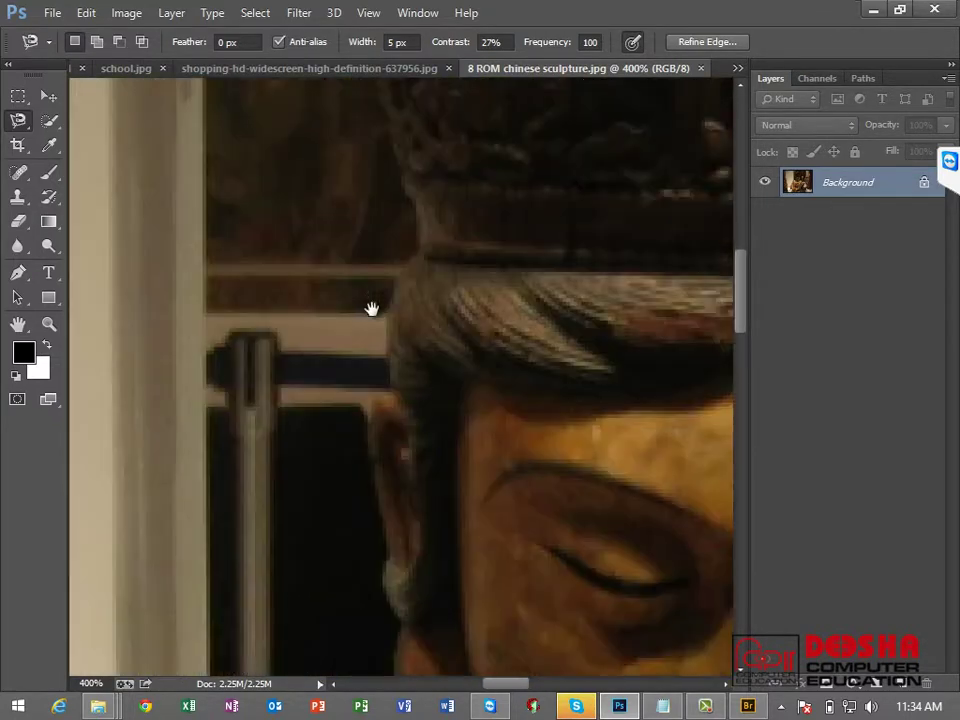
scroll(400, 420, down, 3)
scroll(400, 425, down, 1)
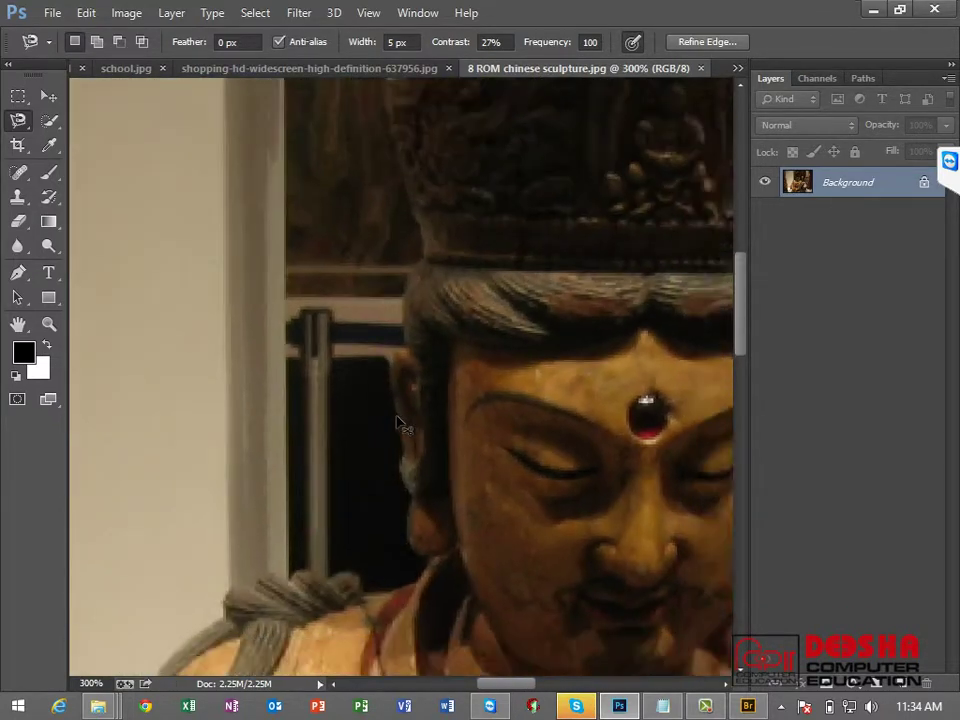
scroll(400, 425, down, 1)
scroll(402, 426, down, 1)
scroll(405, 428, down, 1)
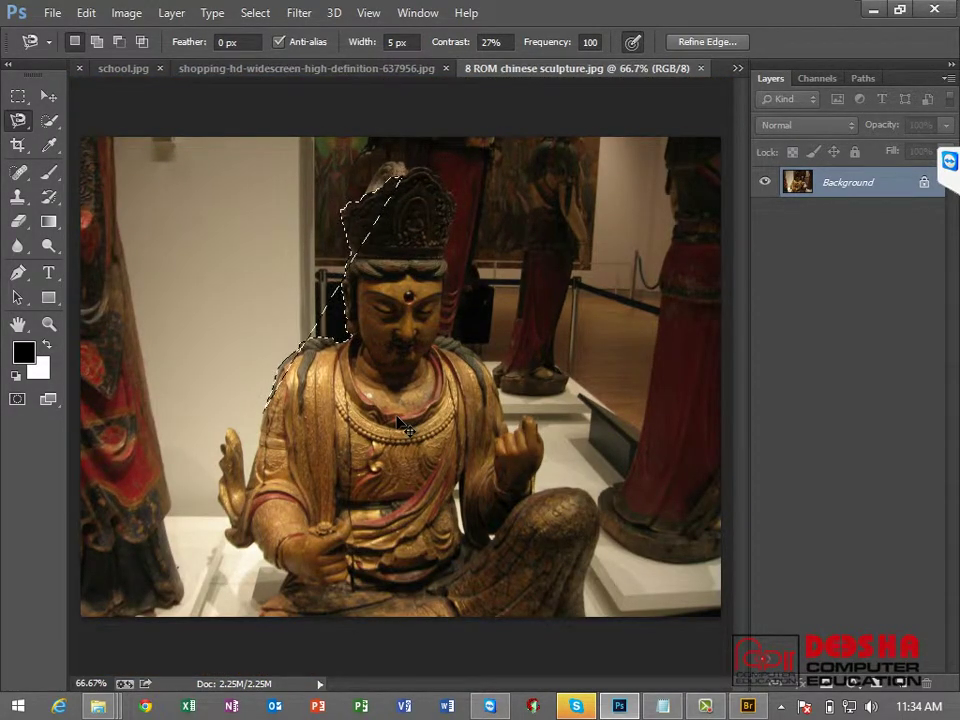
key(ctrl+d)
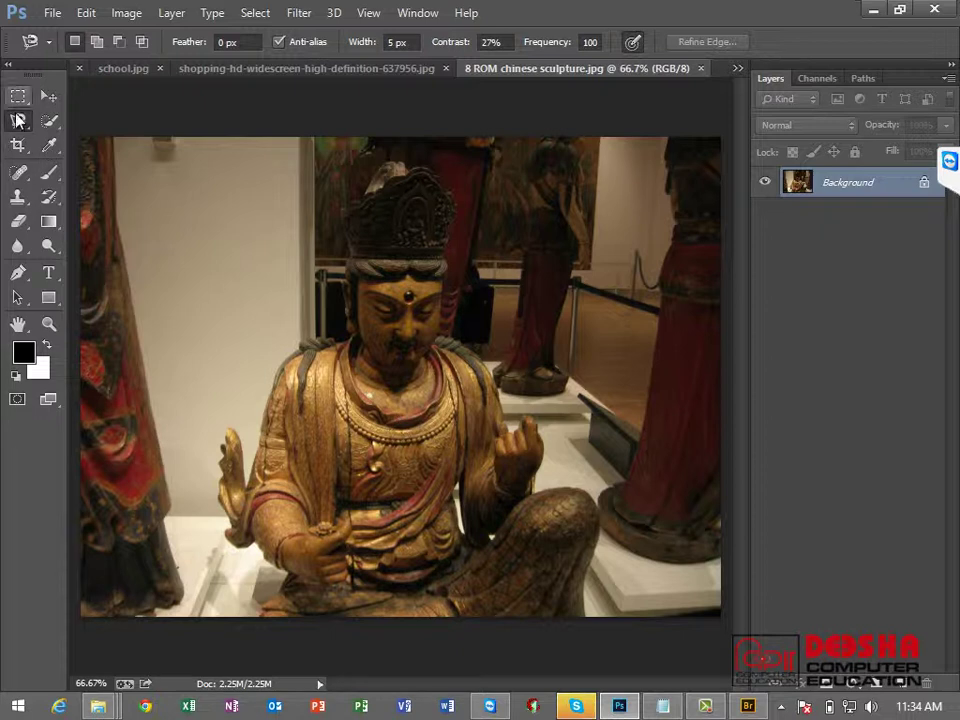
Step: Switch back to the Magnetic Lasso Tool and collapse the TeamViewer panel
right_click(25, 128)
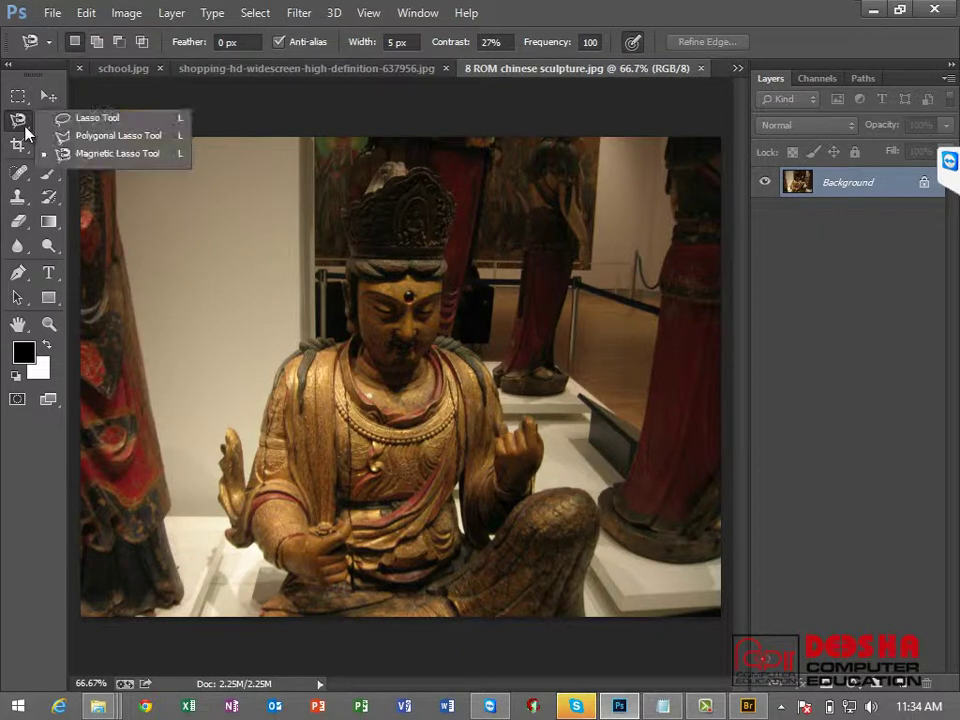
click(94, 153)
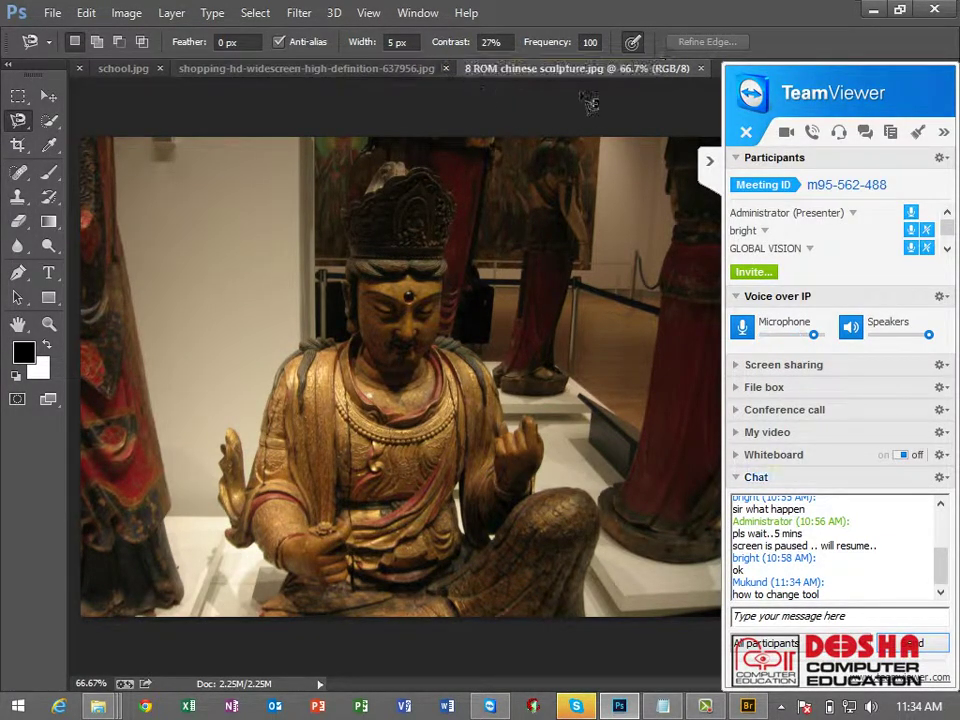
click(709, 160)
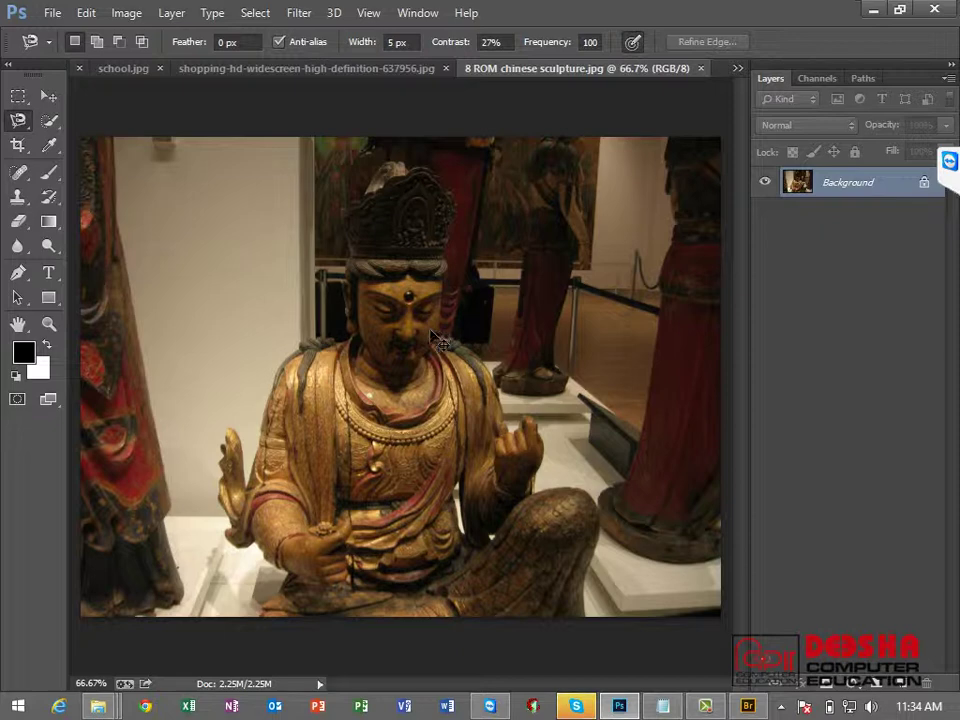
Step: Zoom in, start the outline at the crown edge, and trace down past the raised hand and knee
scroll(440, 342, up, 1)
scroll(440, 340, up, 1)
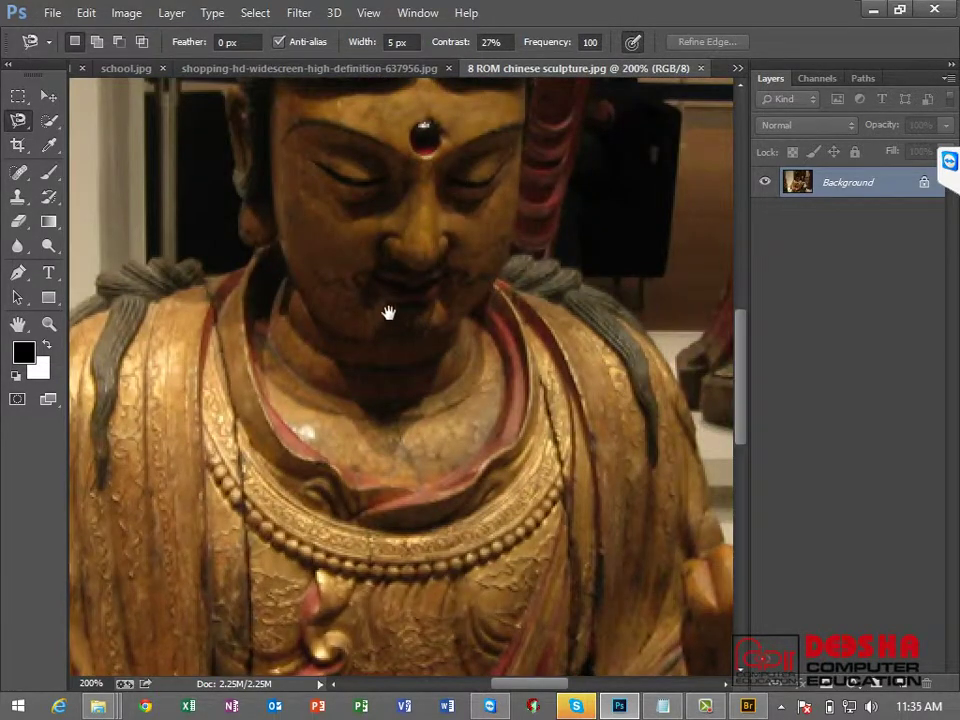
drag(389, 313, 287, 429)
scroll(371, 231, up, 2)
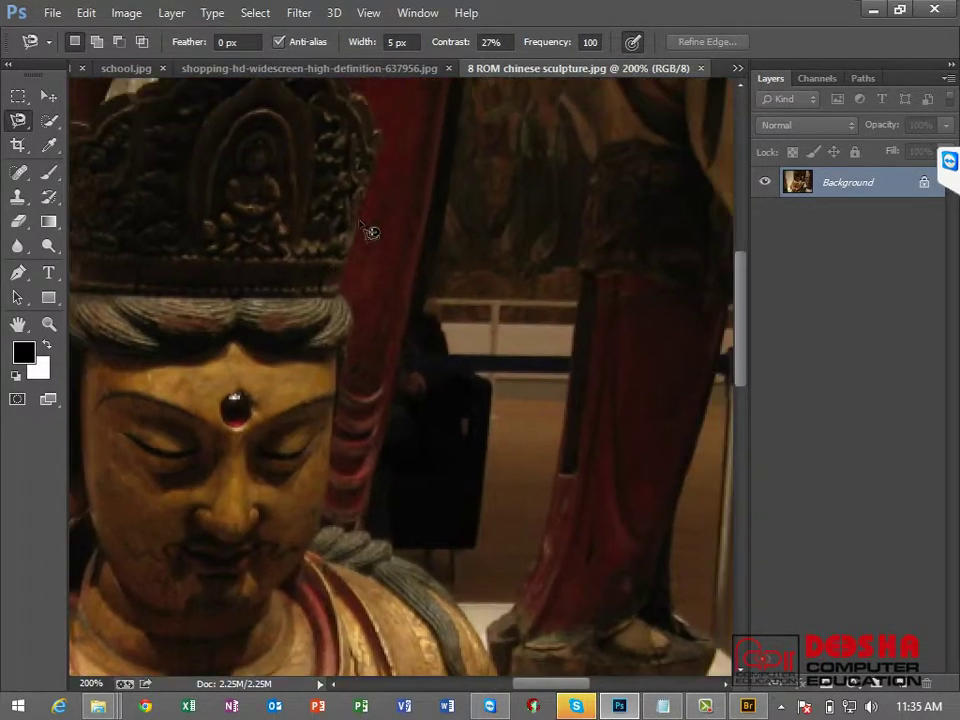
click(380, 139)
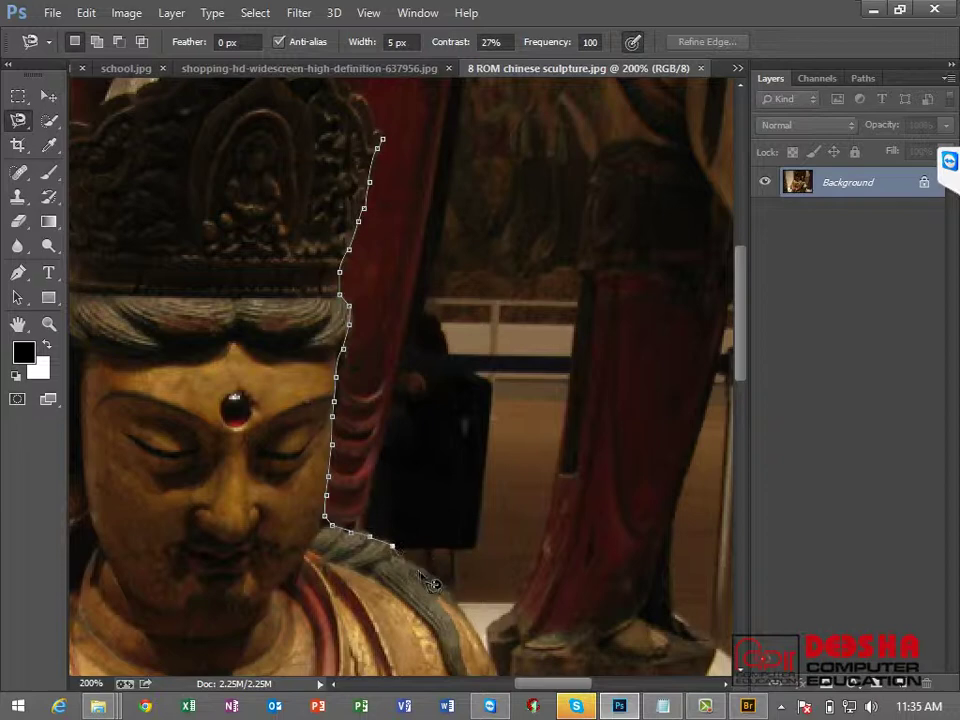
drag(335, 430, 304, 388)
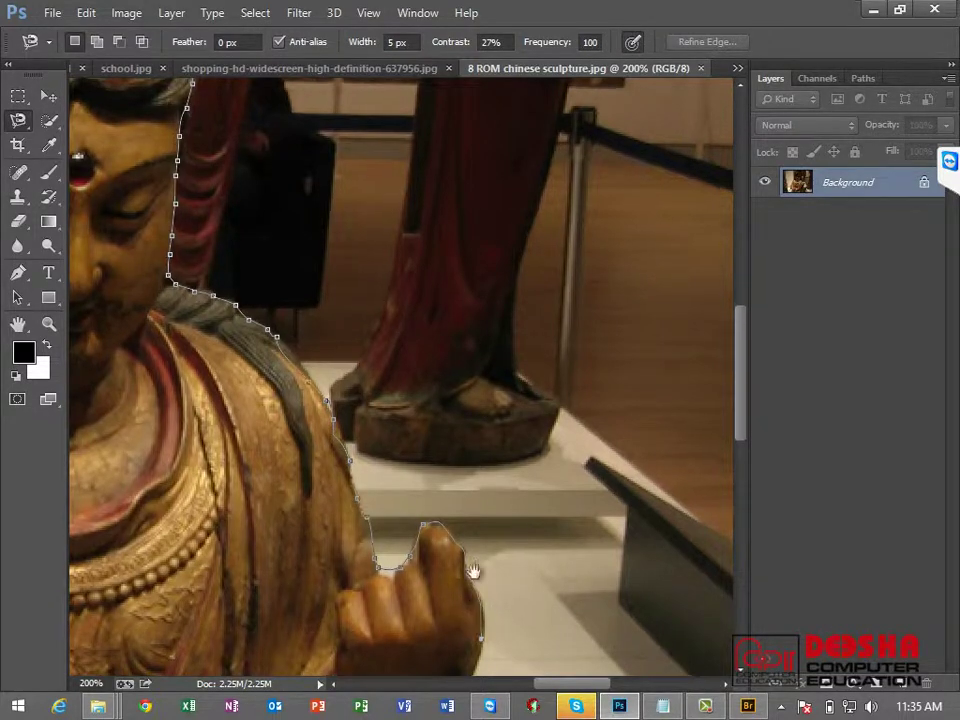
drag(471, 572, 508, 328)
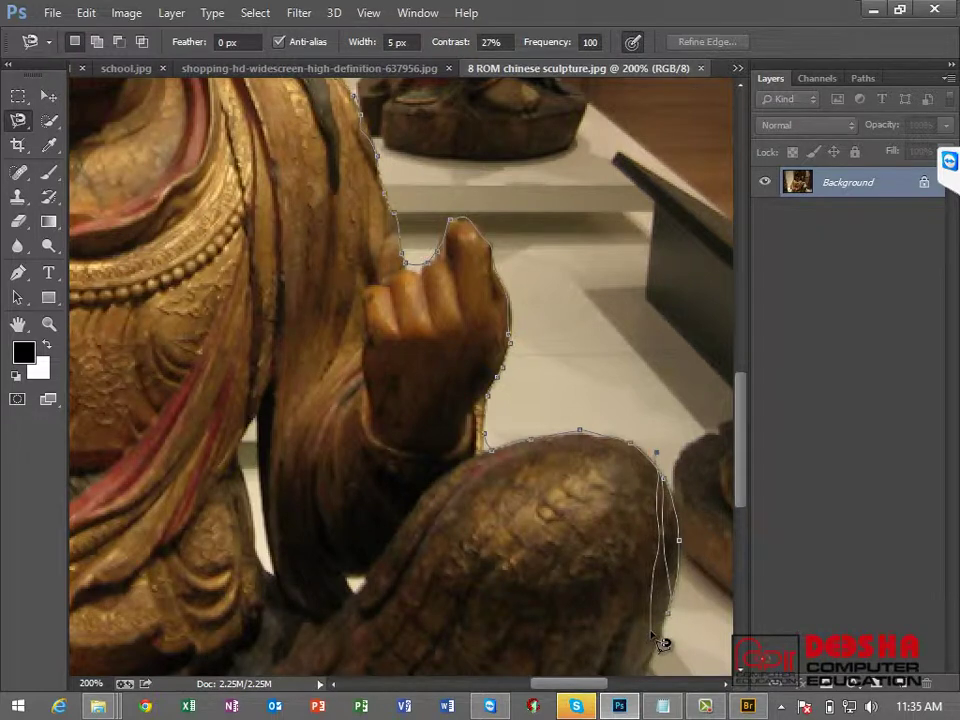
key(BackSpace)
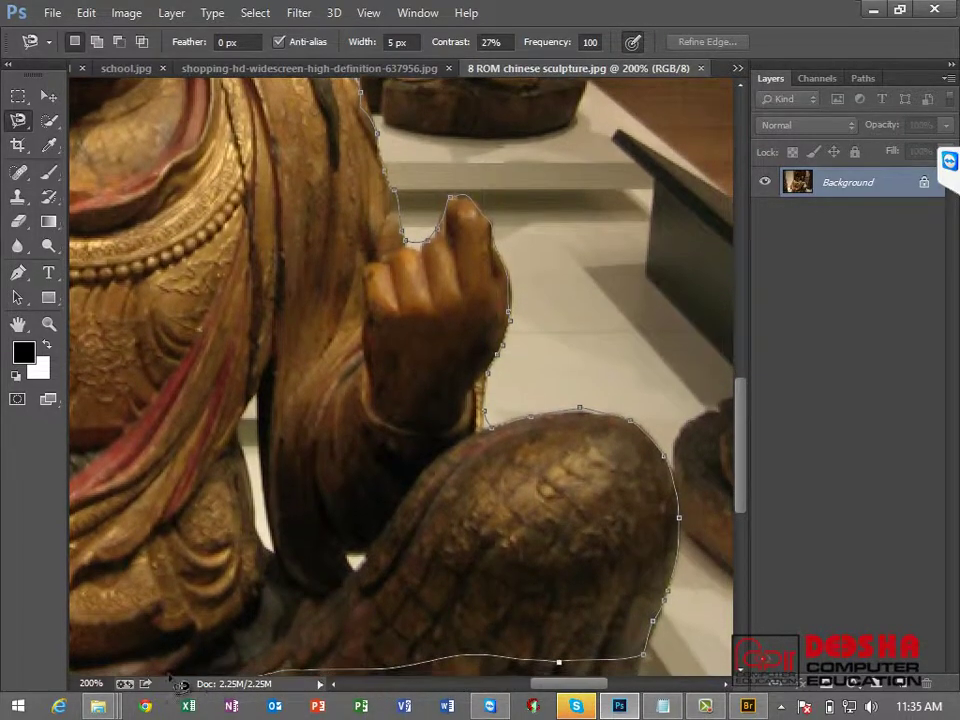
mouse_move(161, 657)
mouse_down()
mouse_move(493, 639)
mouse_move(609, 606)
mouse_up()
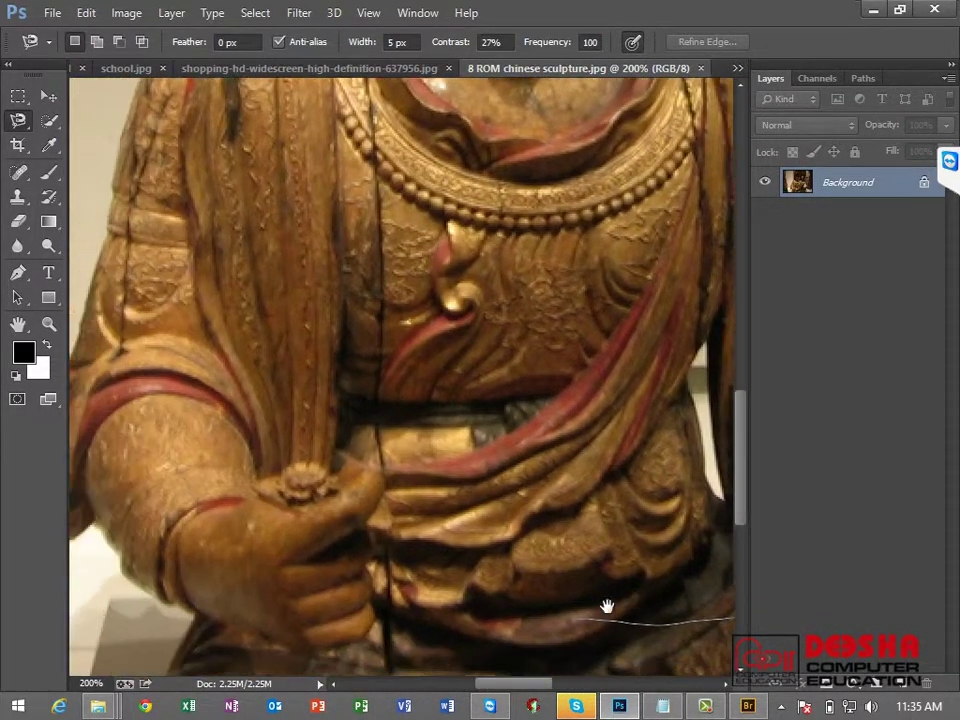
Step: Trace along the base, the other side, shoulder, head and crown, then close the outline at its start
drag(374, 468, 344, 284)
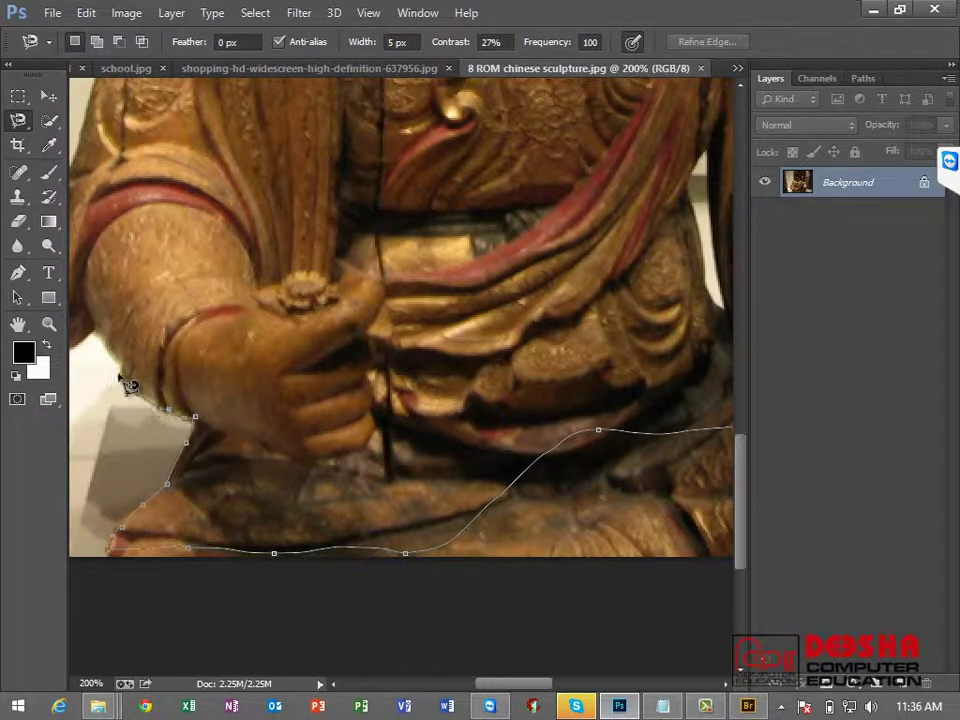
mouse_move(128, 381)
mouse_down()
mouse_move(284, 424)
mouse_move(266, 422)
mouse_up()
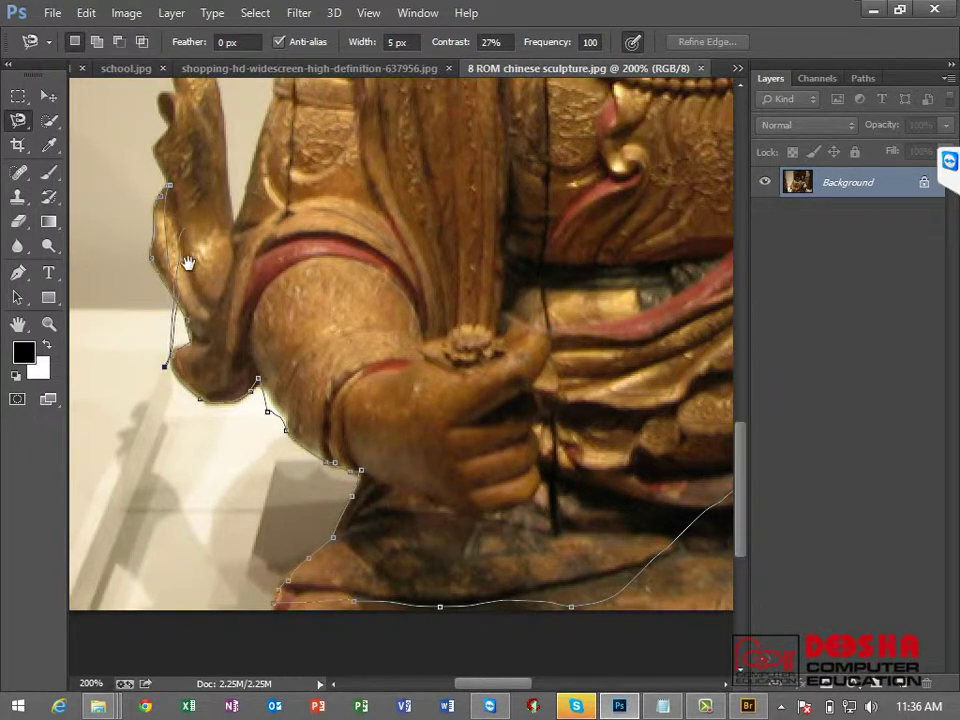
drag(188, 263, 180, 400)
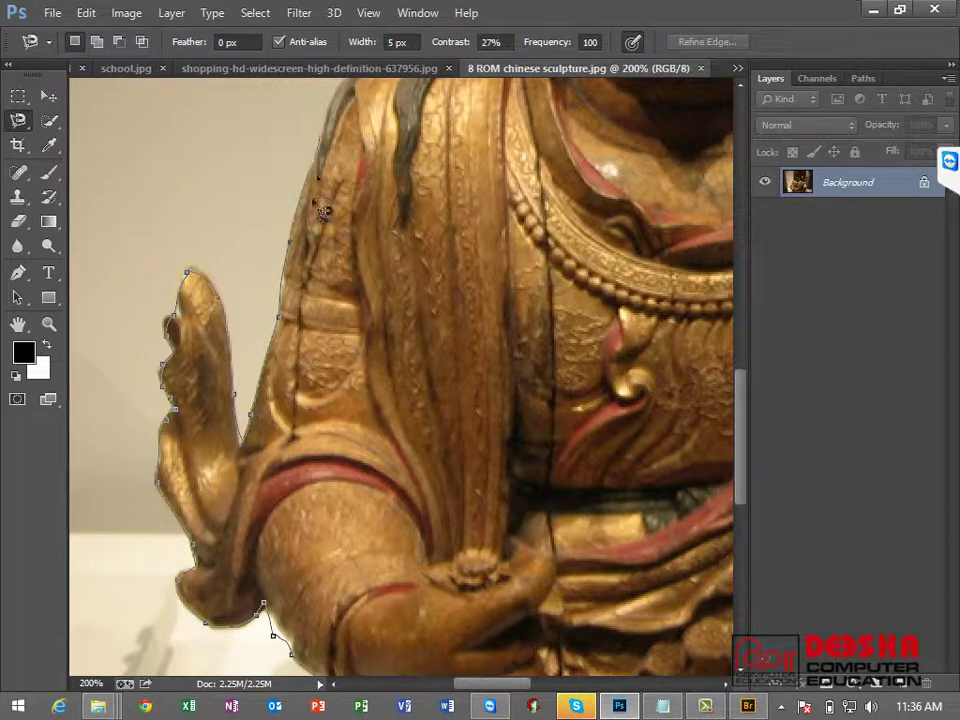
drag(325, 186, 265, 323)
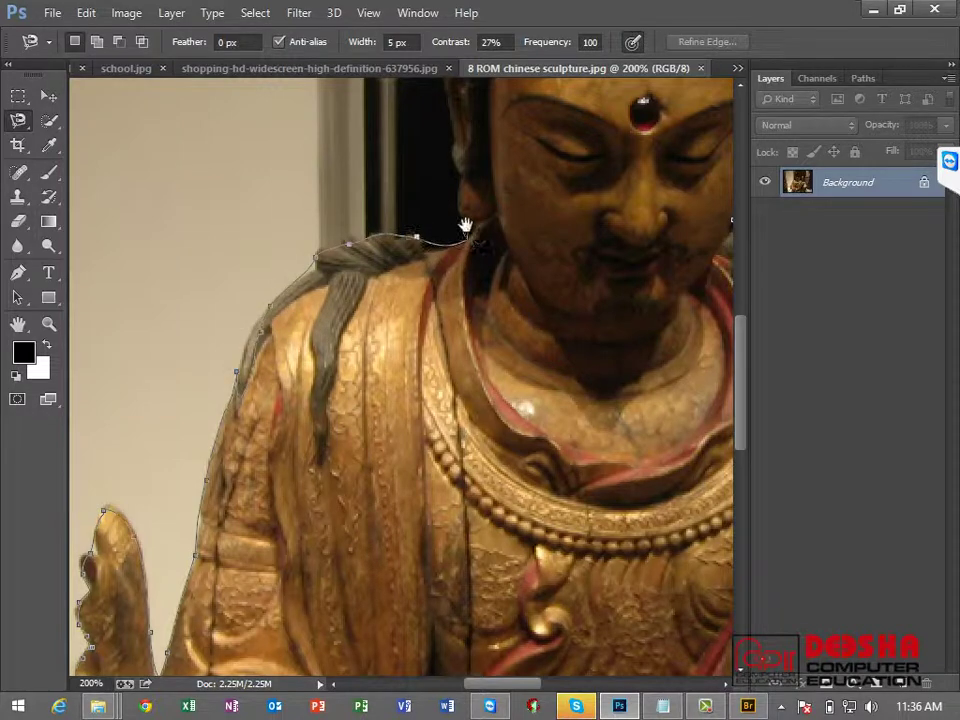
drag(447, 241, 296, 491)
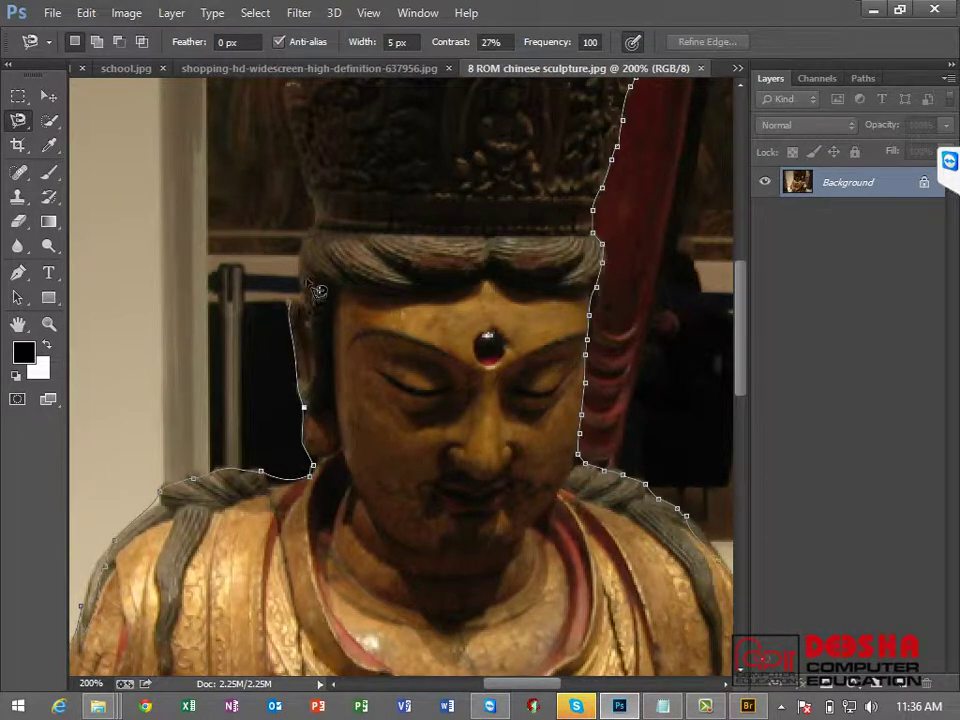
mouse_move(311, 270)
mouse_down()
mouse_move(304, 403)
mouse_move(318, 404)
mouse_up()
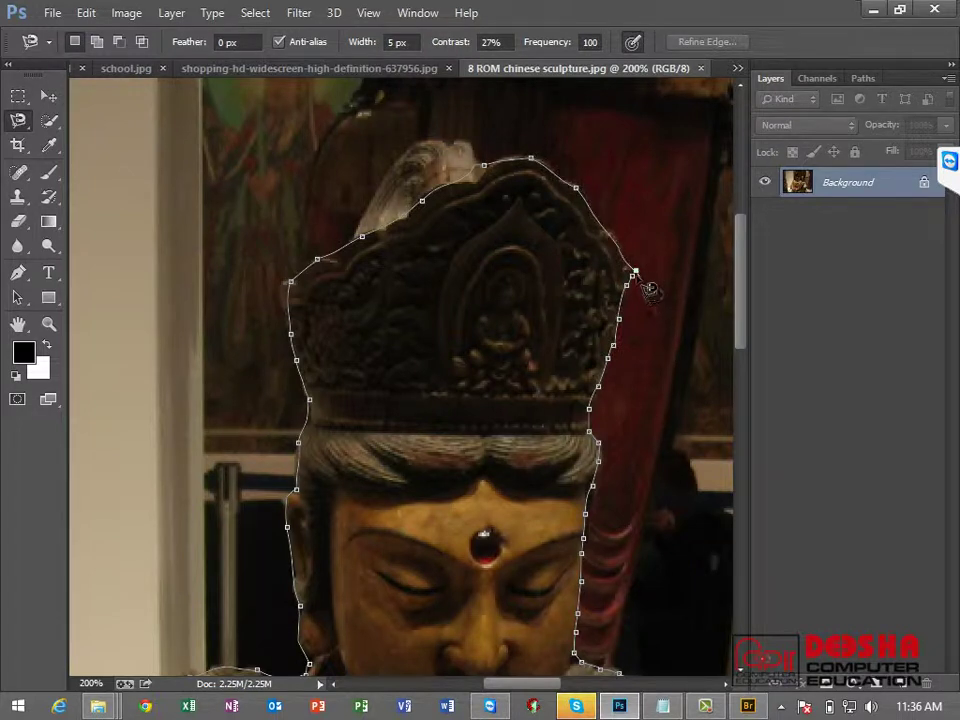
click(646, 286)
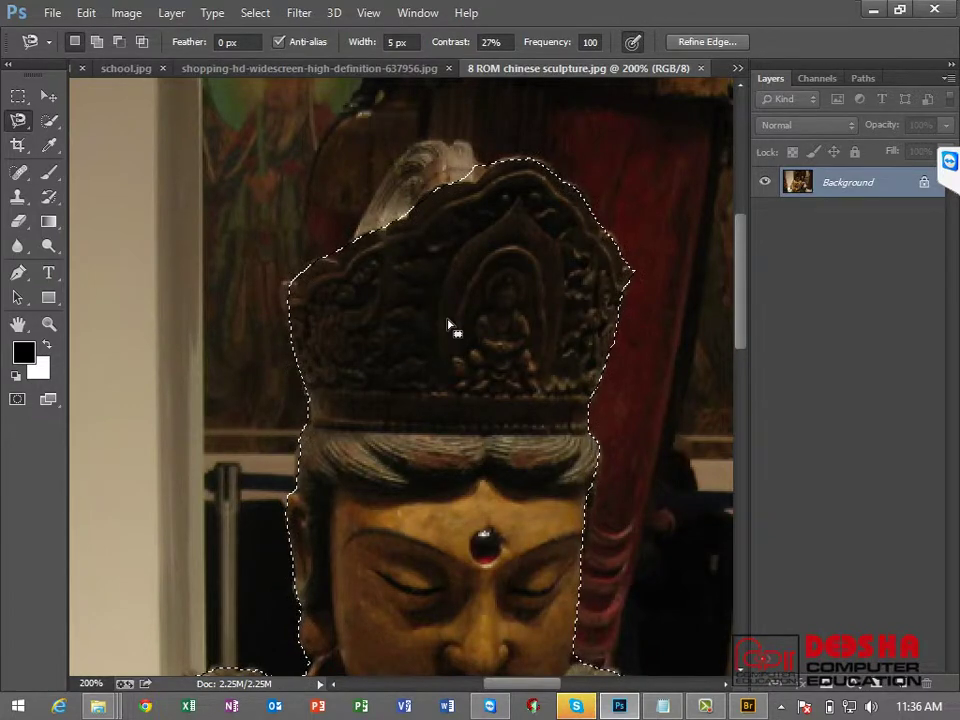
Step: Zoom in on the crown edge, switch to the Polygonal Lasso, and restore the selection
key(z)
mouse_move(368, 268)
mouse_down()
mouse_move(420, 296)
mouse_move(396, 285)
mouse_up()
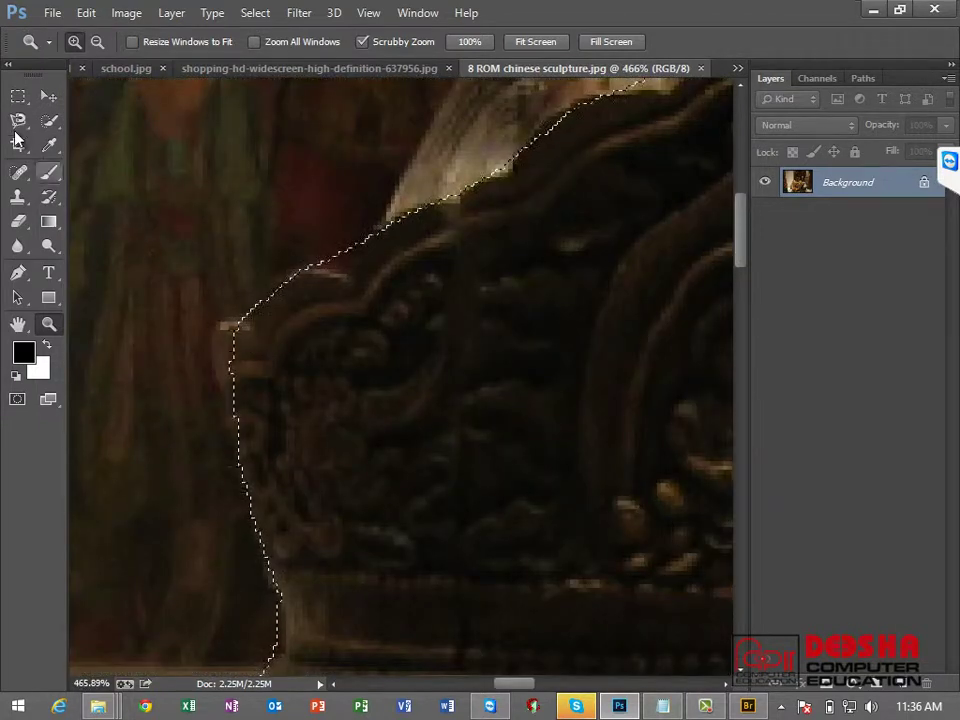
click(18, 120)
click(66, 136)
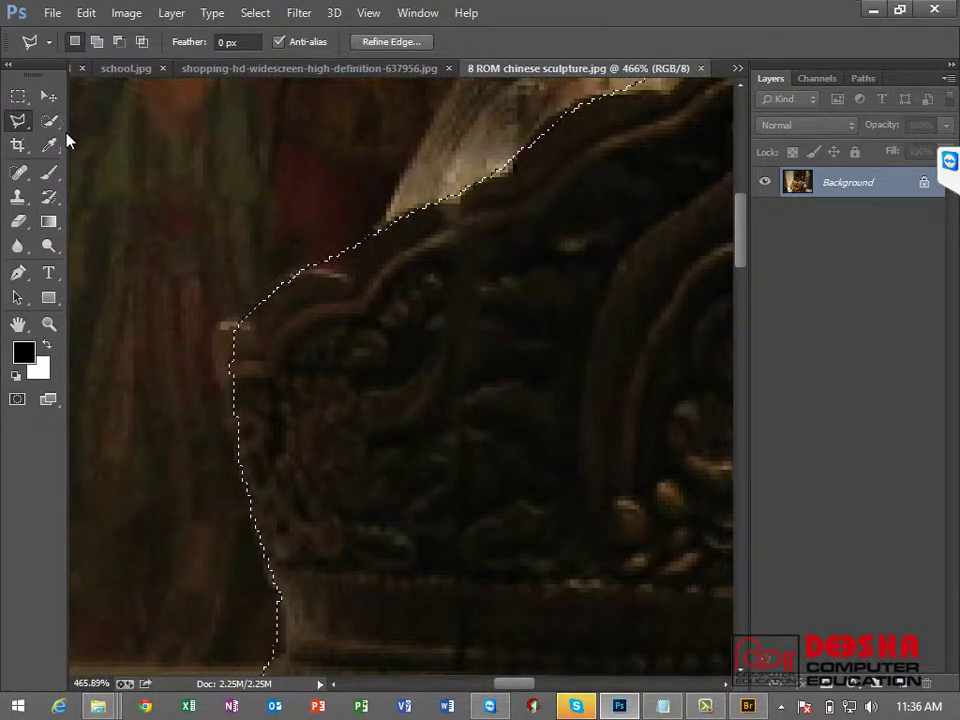
click(313, 264)
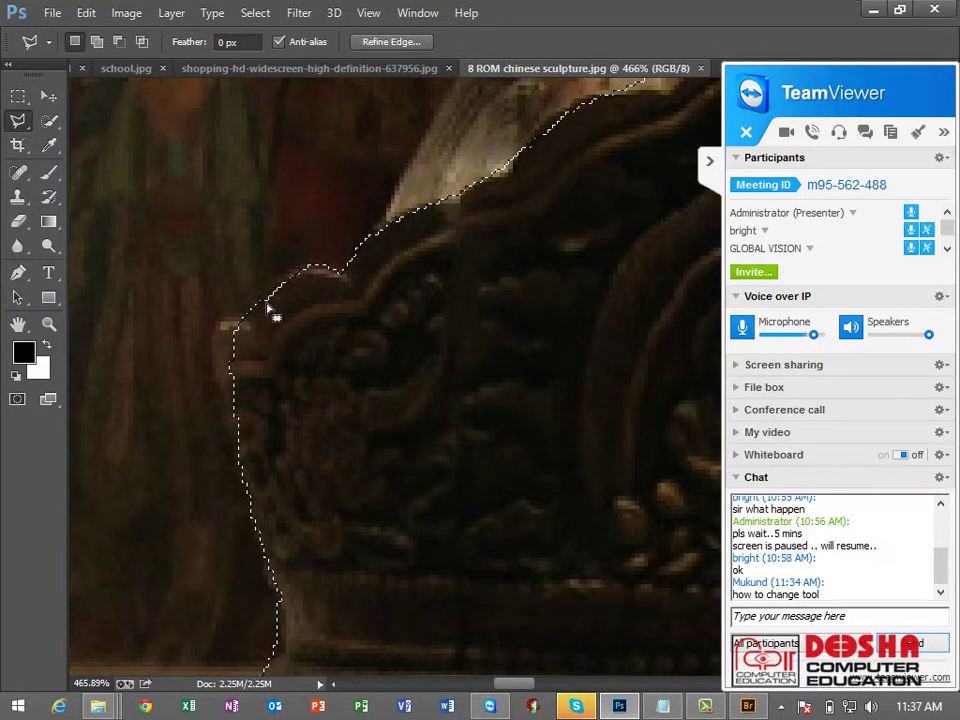
click(706, 164)
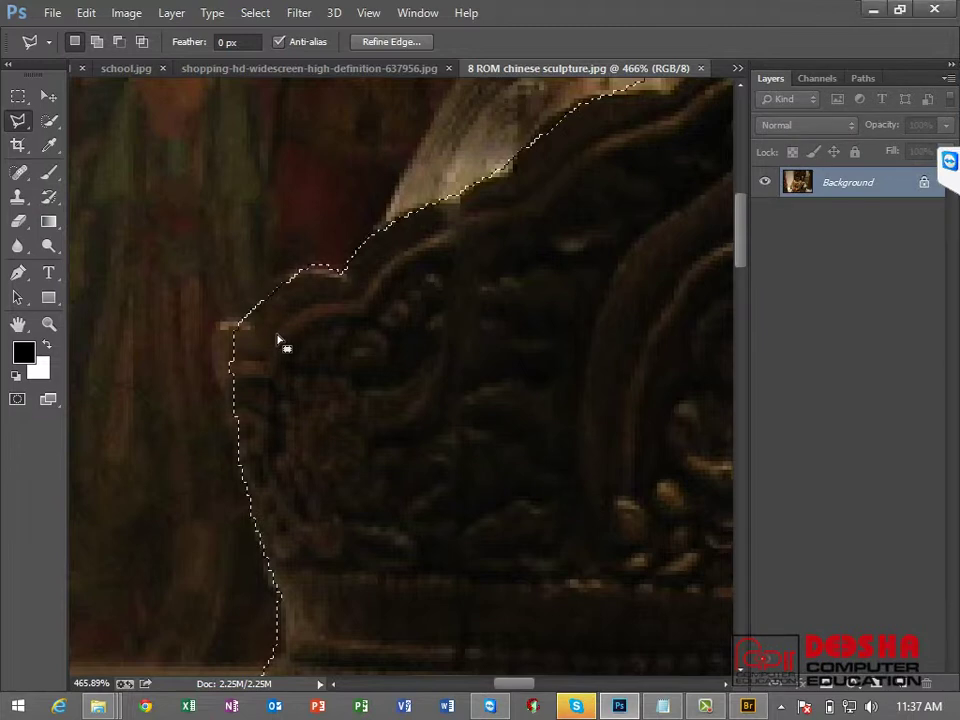
key(ctrl+shift+d)
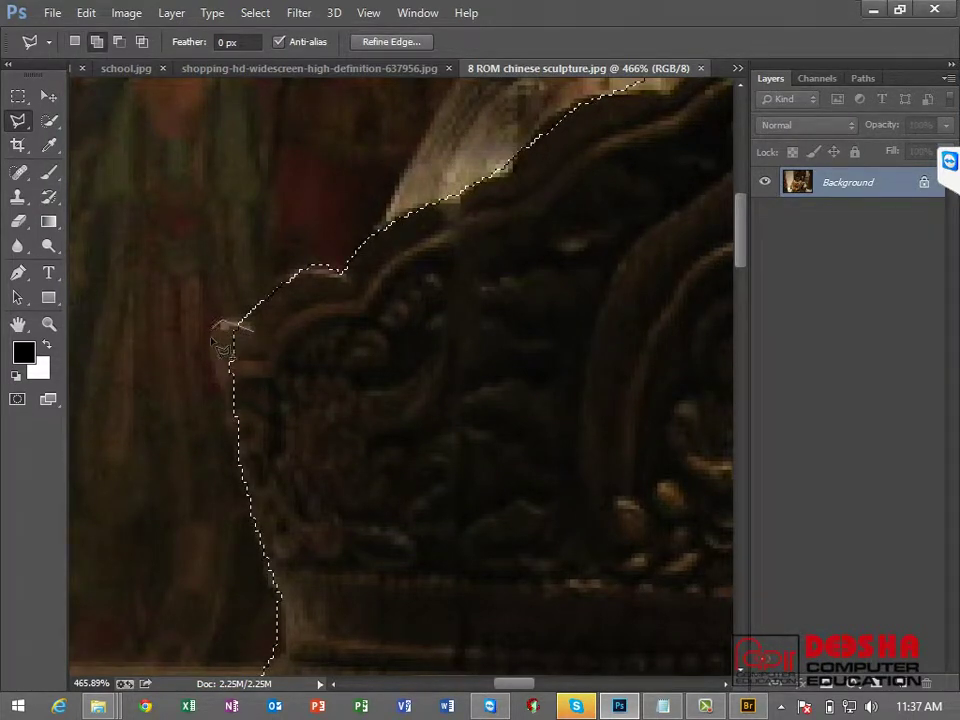
Step: Add missed areas along the crown edge and the hair edge to the selection
click(217, 393)
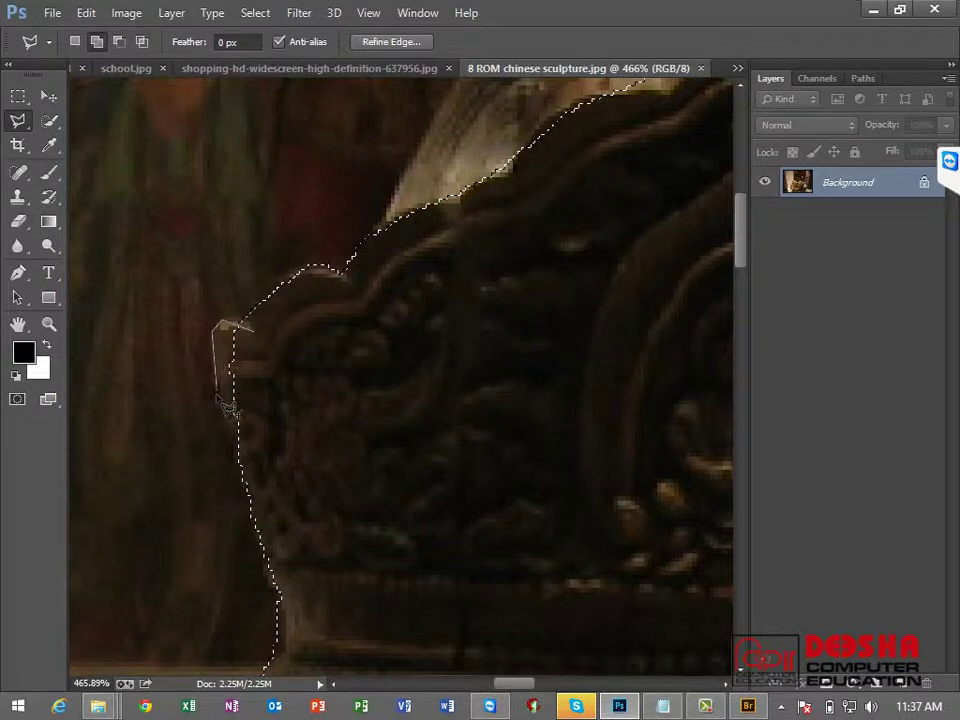
click(252, 461)
double_click(286, 447)
scroll(328, 422, down, 5)
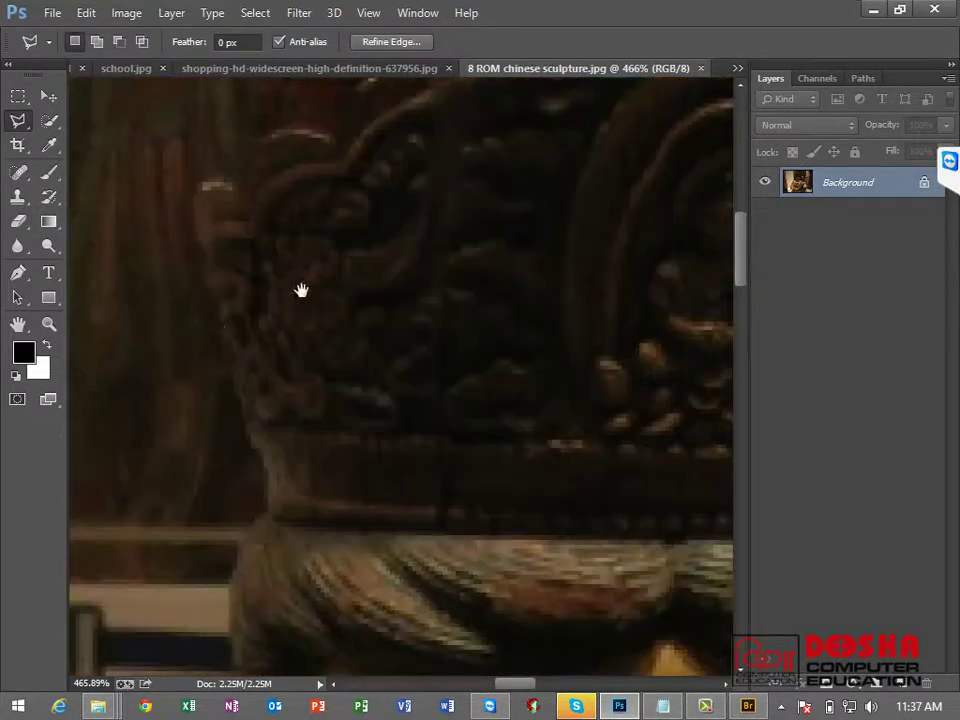
scroll(300, 289, down, 5)
scroll(296, 433, down, 5)
scroll(296, 240, down, 2)
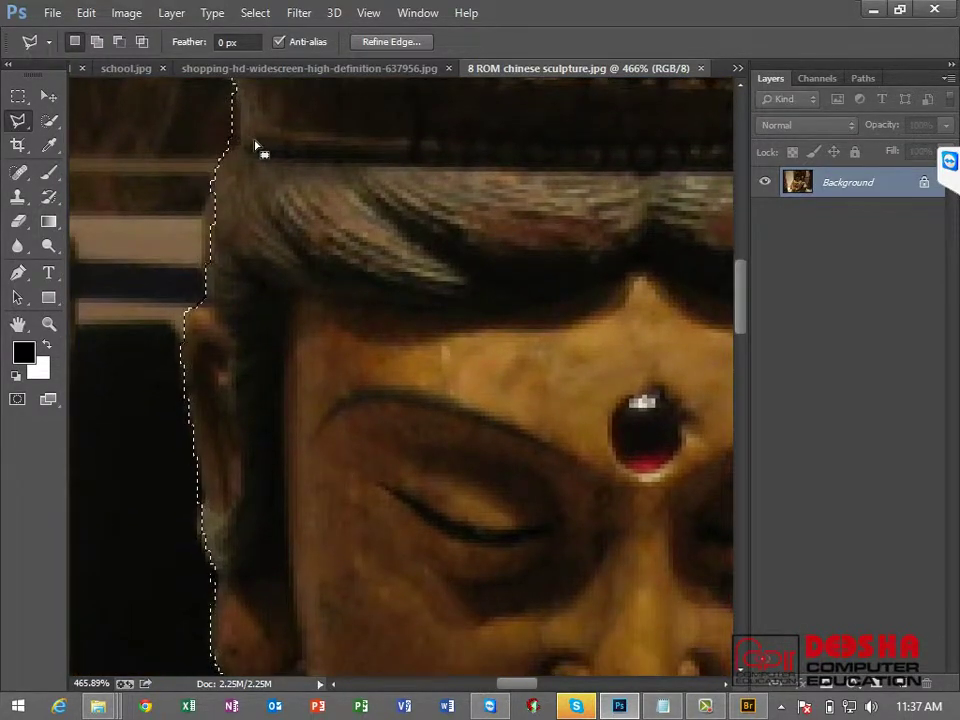
key(shift)
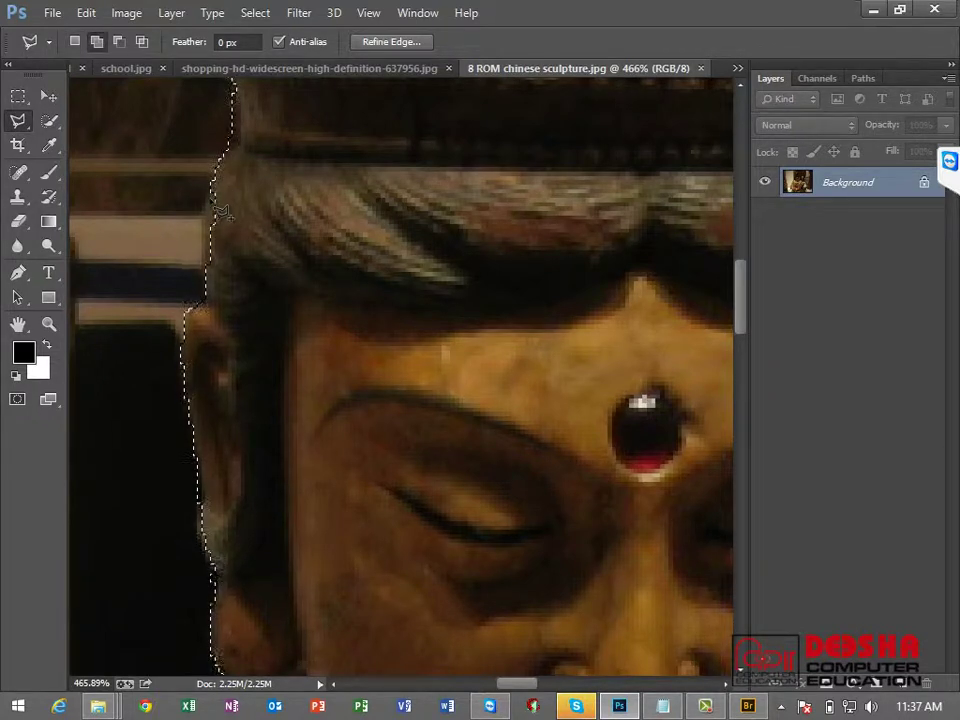
click(208, 312)
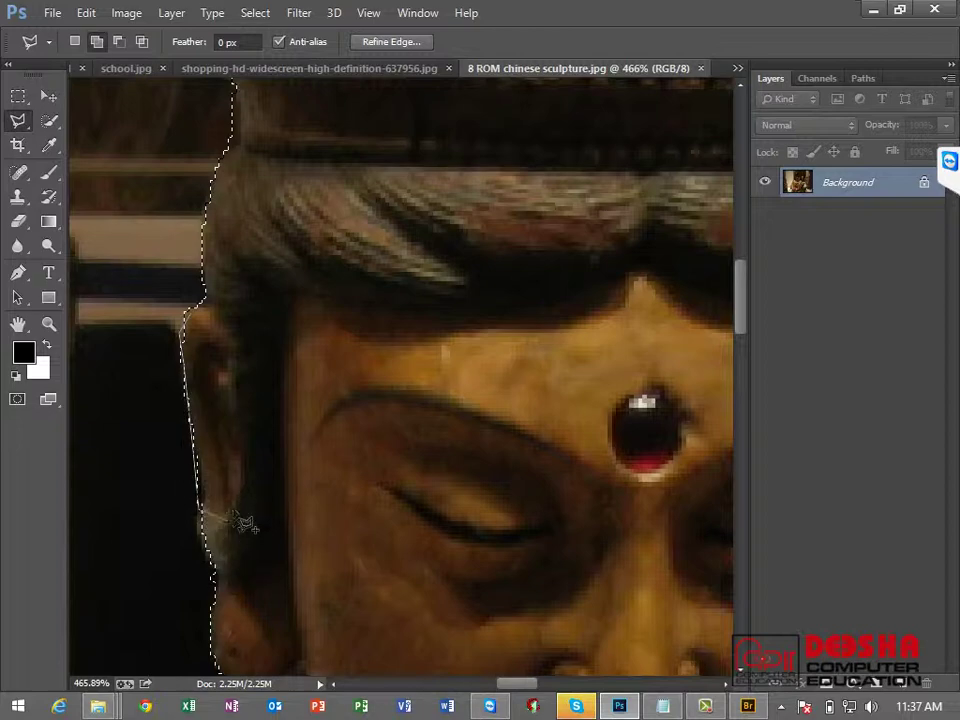
double_click(232, 461)
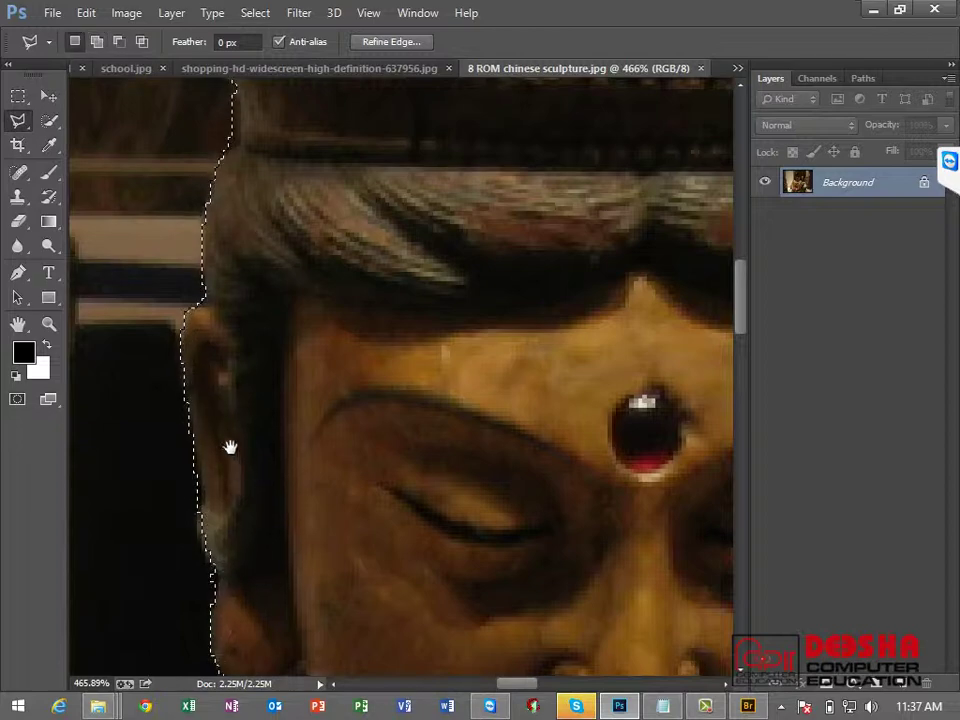
Step: Cut the background piece at the chin and shoulder out of the selection
drag(229, 446, 231, 223)
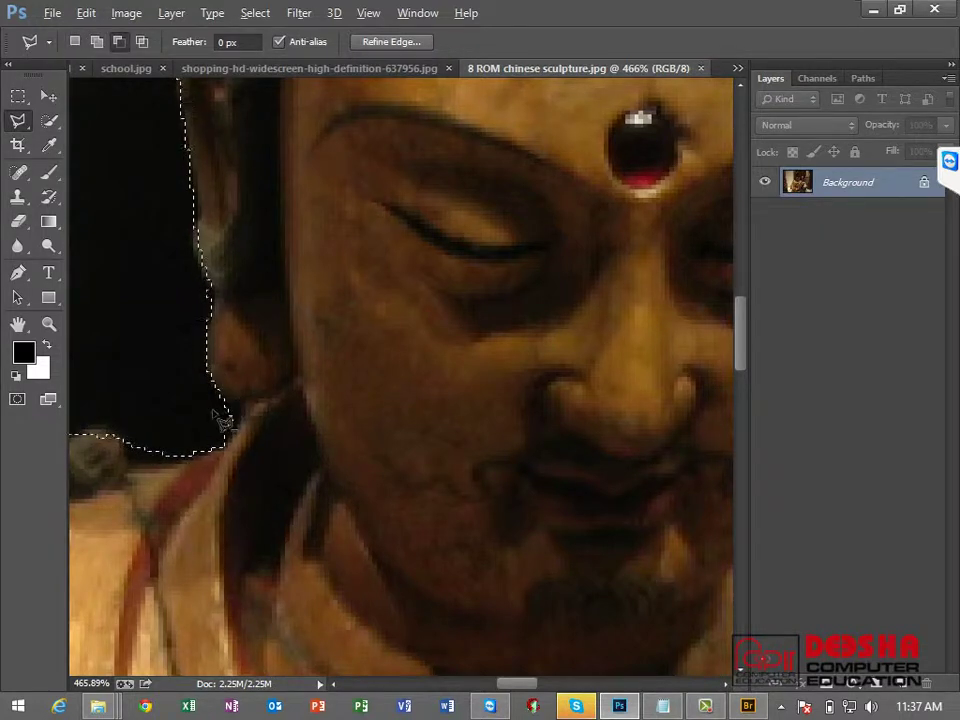
alt+click(215, 397)
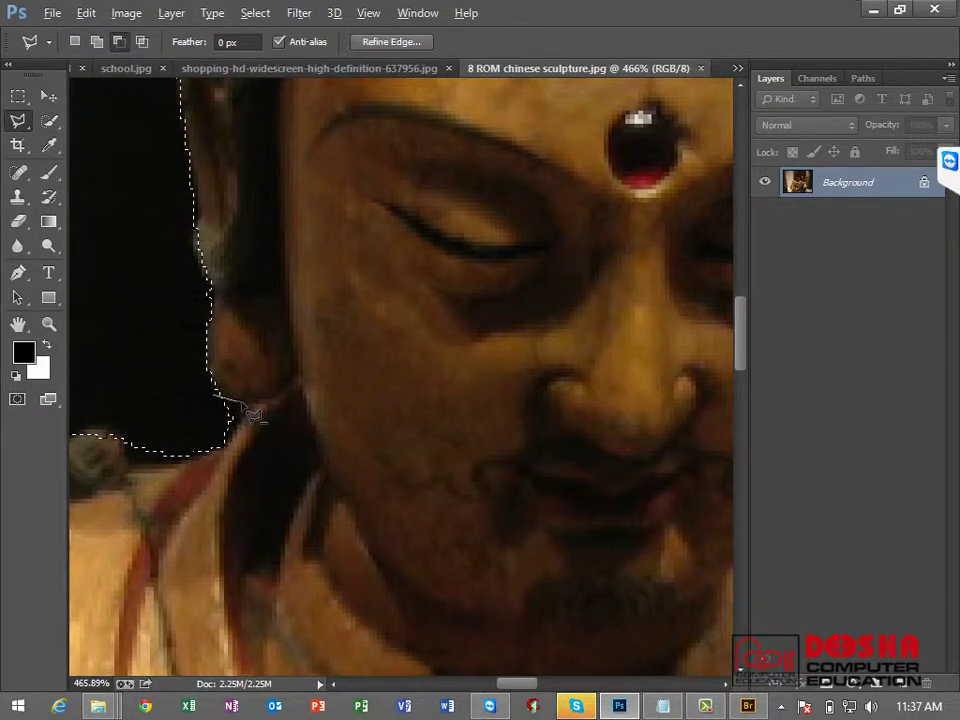
click(241, 405)
click(221, 453)
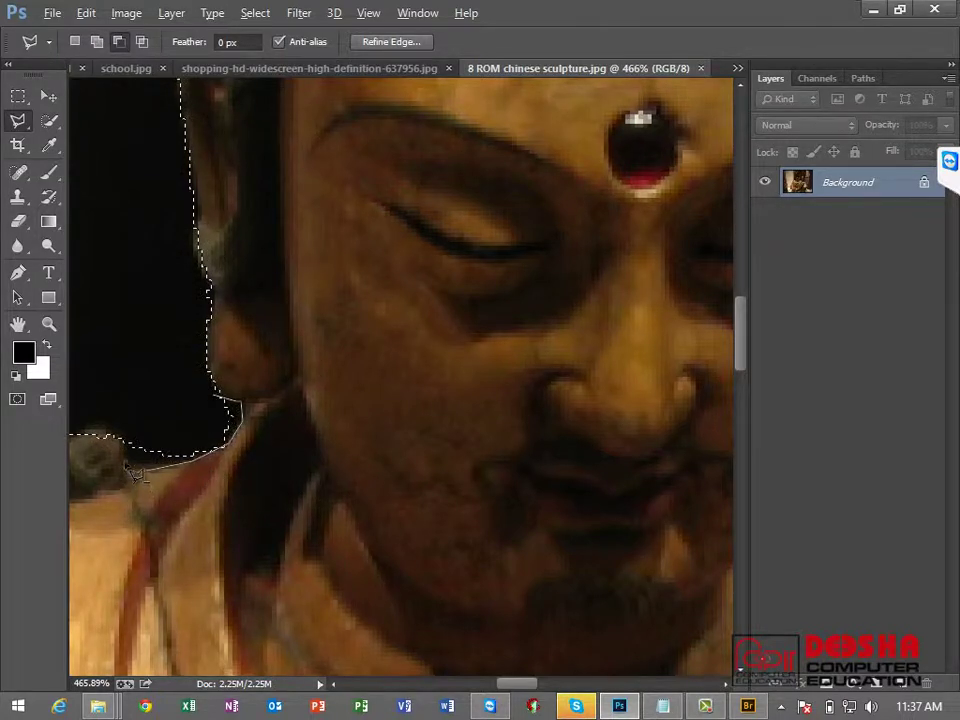
double_click(141, 410)
drag(290, 408, 311, 403)
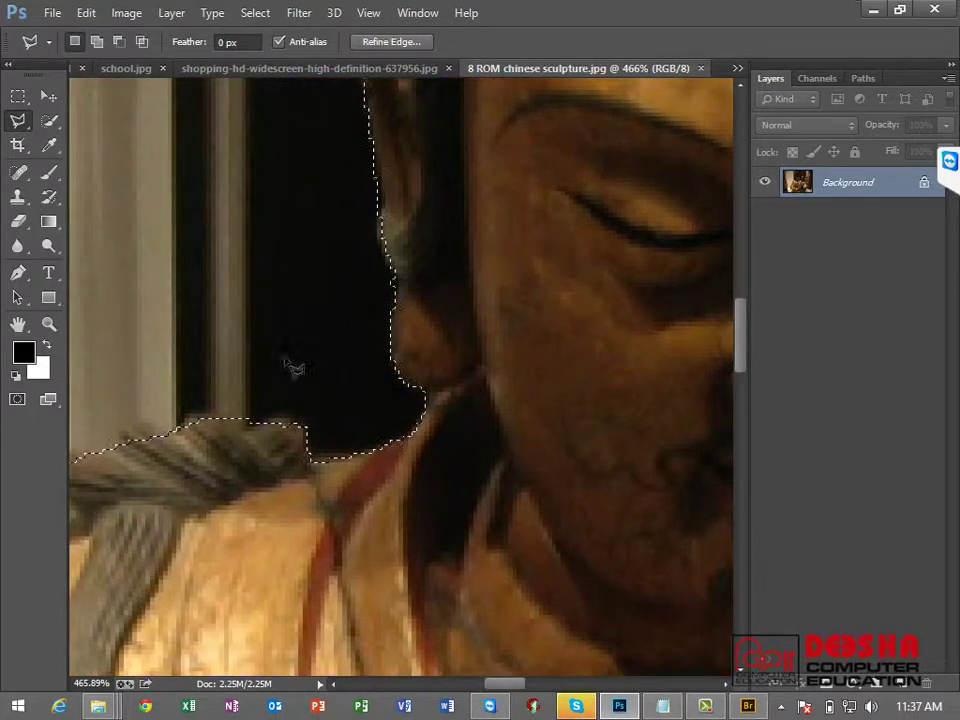
right_click(18, 121)
Step: With the freehand Lasso, add the hair knot's left edge on the shoulder to the selection
click(95, 118)
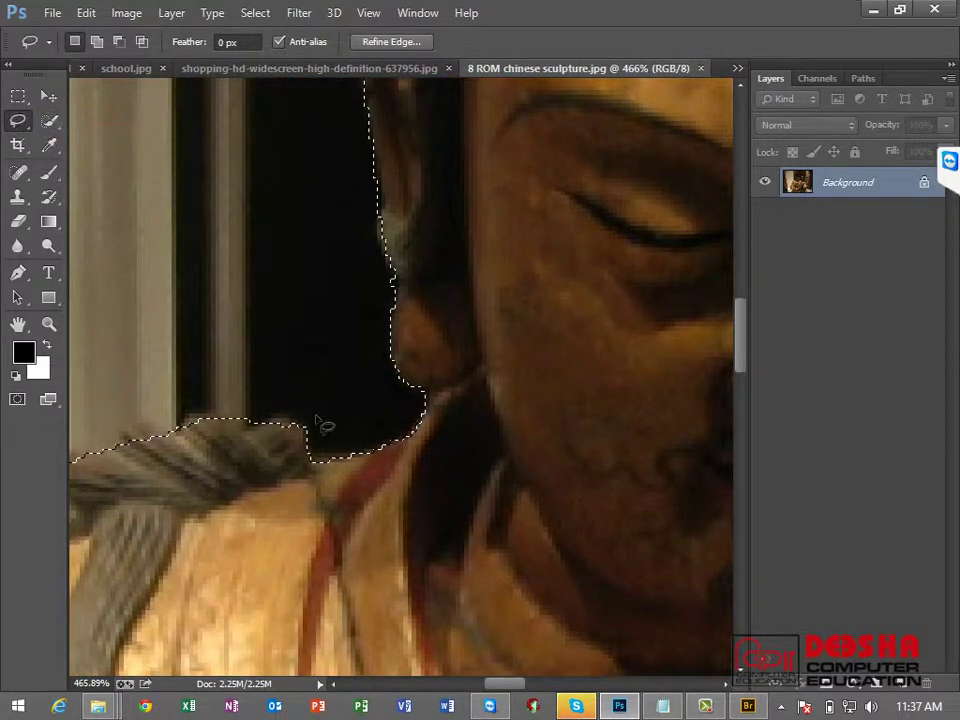
drag(223, 456, 405, 378)
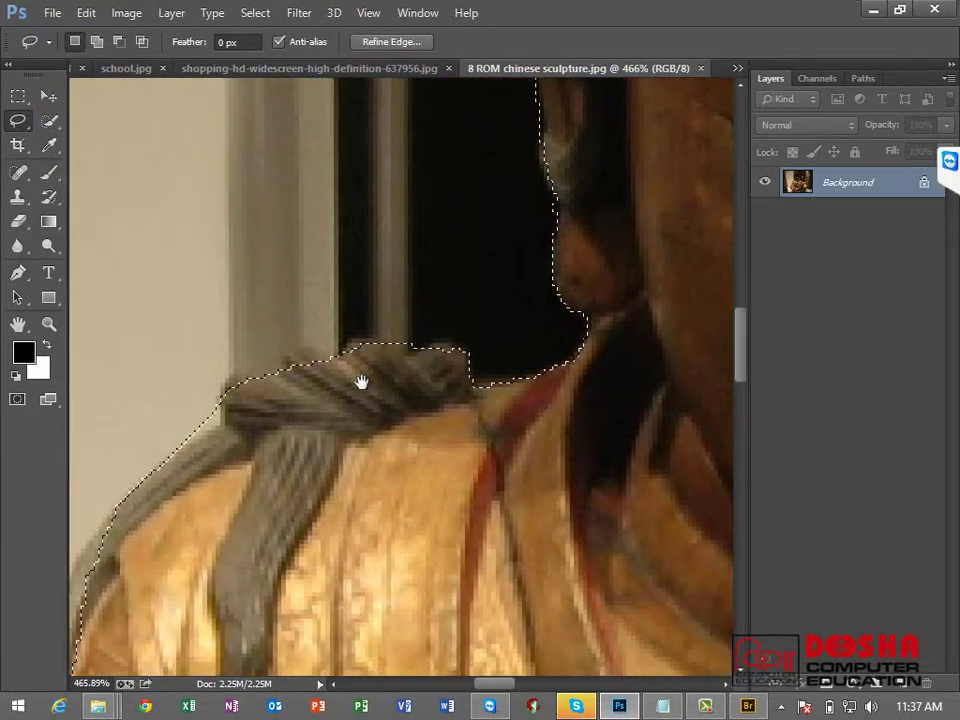
drag(270, 393, 250, 405)
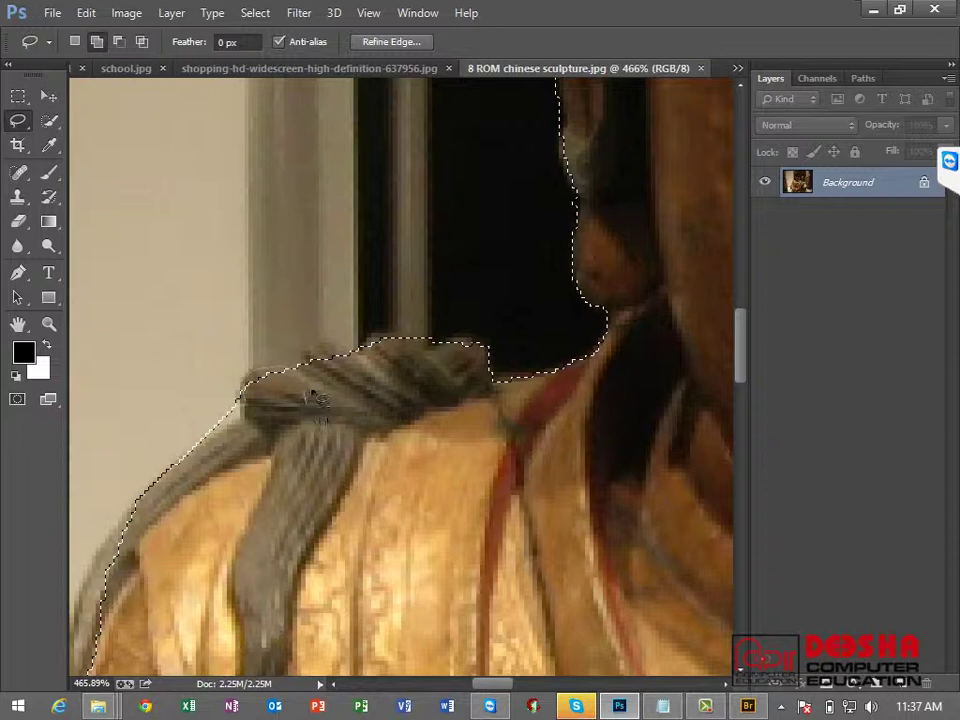
mouse_move(307, 382)
mouse_down()
mouse_move(309, 350)
mouse_move(309, 378)
mouse_up()
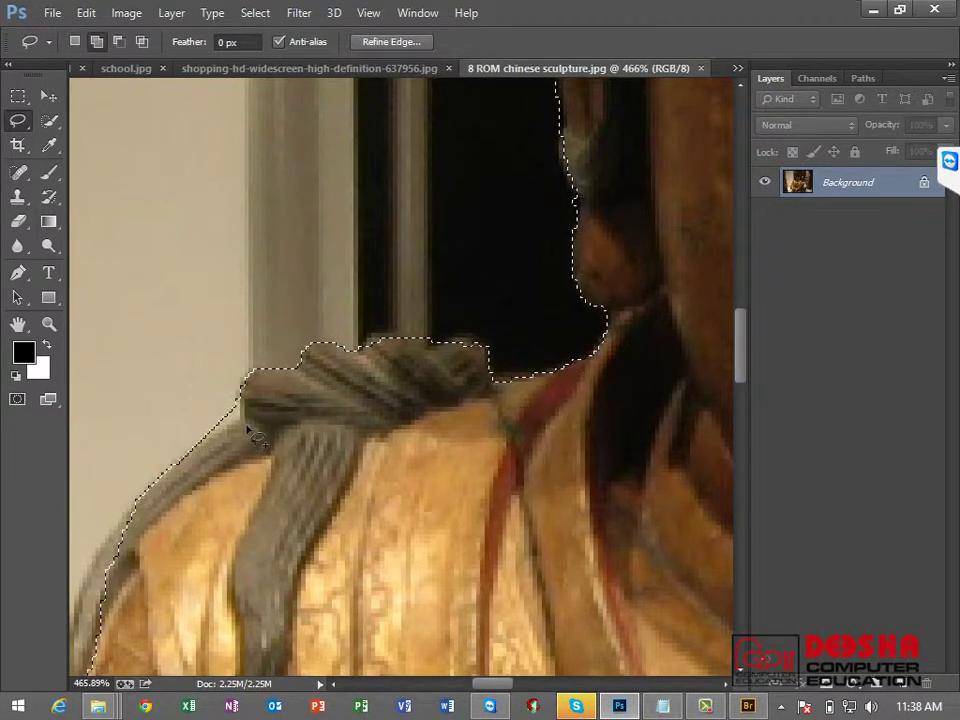
key(shift)
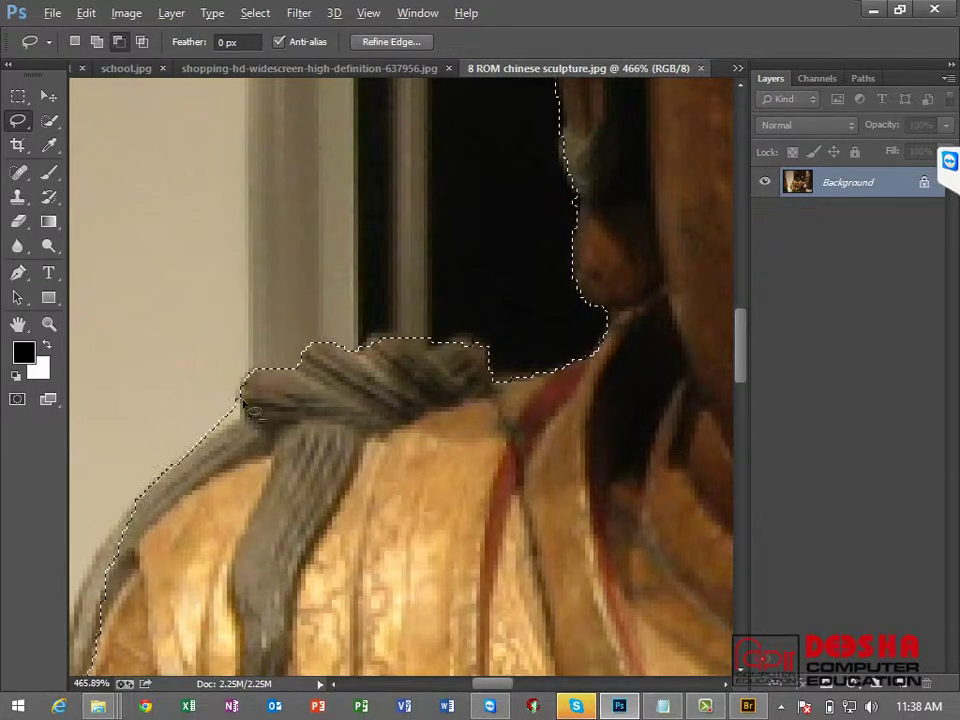
key(alt)
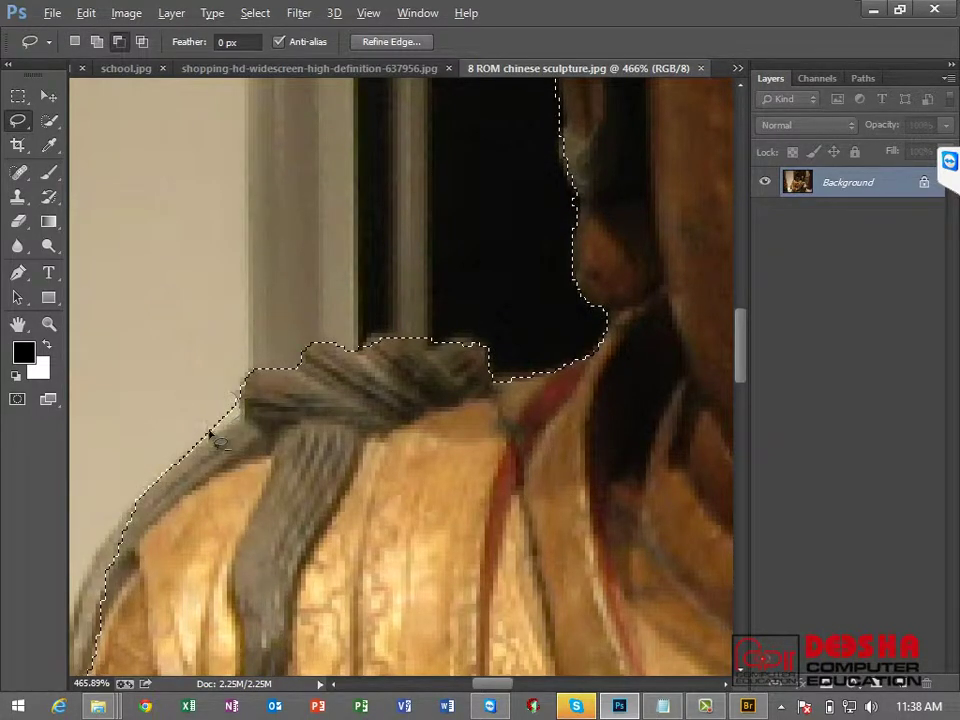
Step: Shift-drag along the outer hair edge down the shoulder to add it, collapsing the chat panel
drag(283, 392, 463, 257)
key(shift)
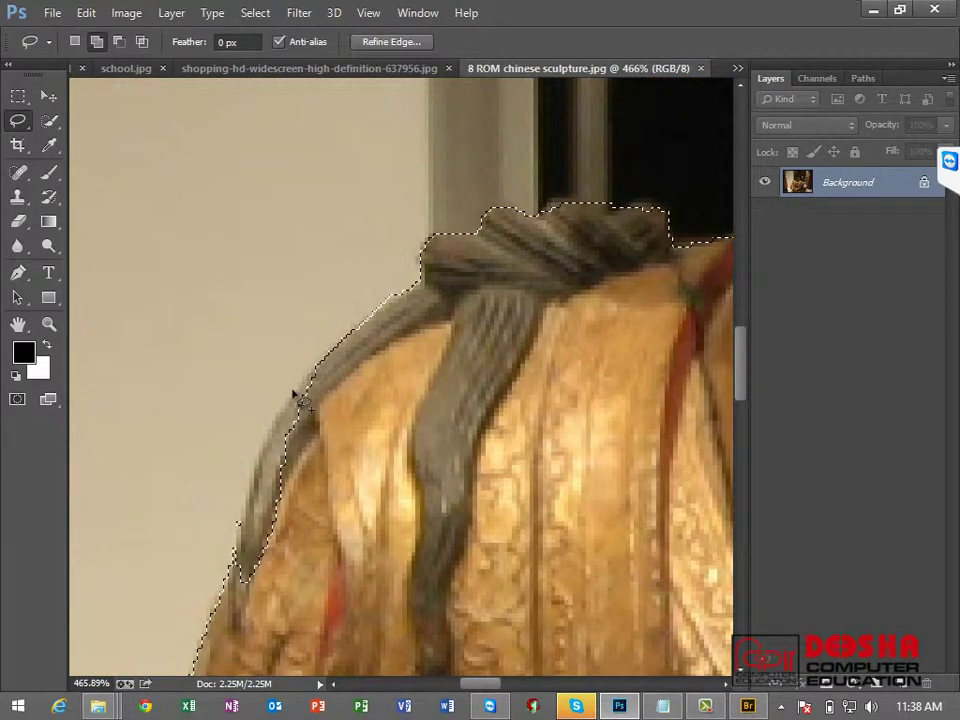
drag(277, 421, 241, 503)
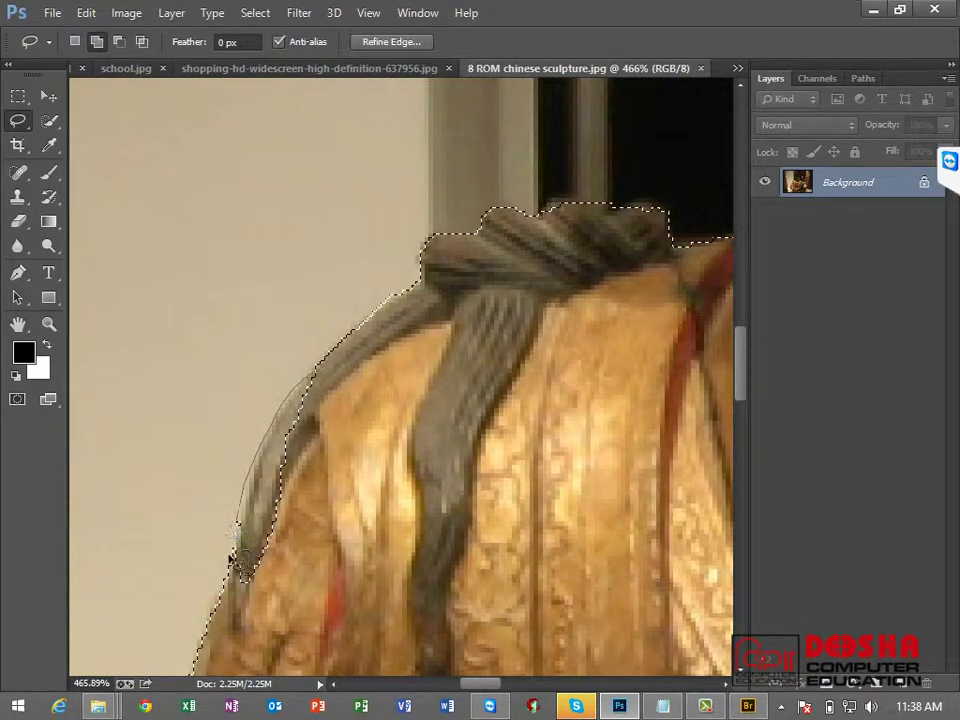
drag(343, 473, 379, 386)
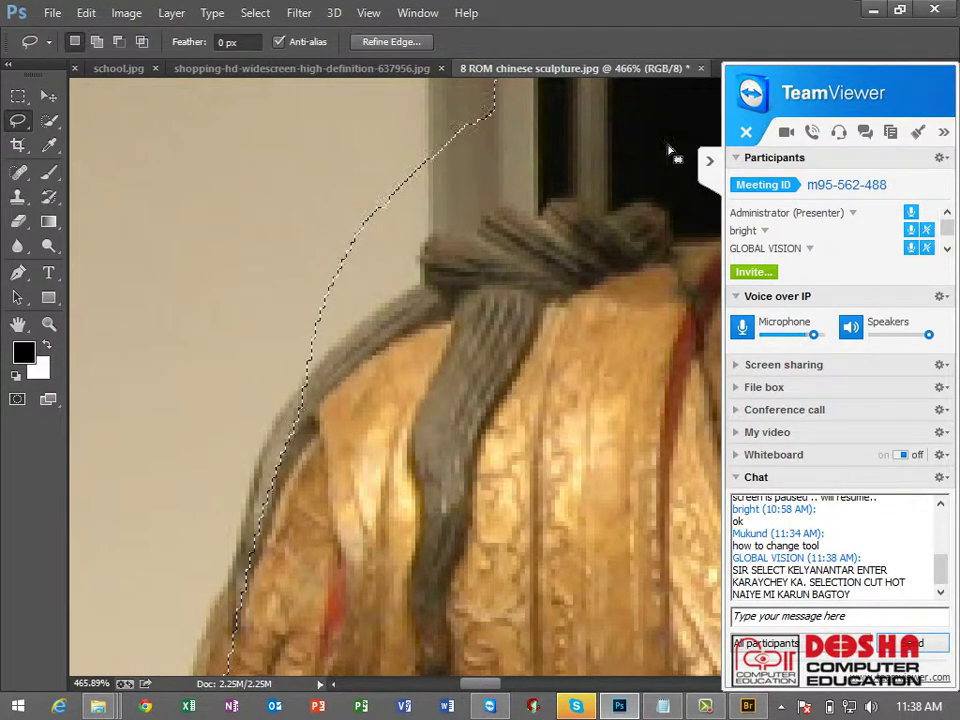
click(712, 163)
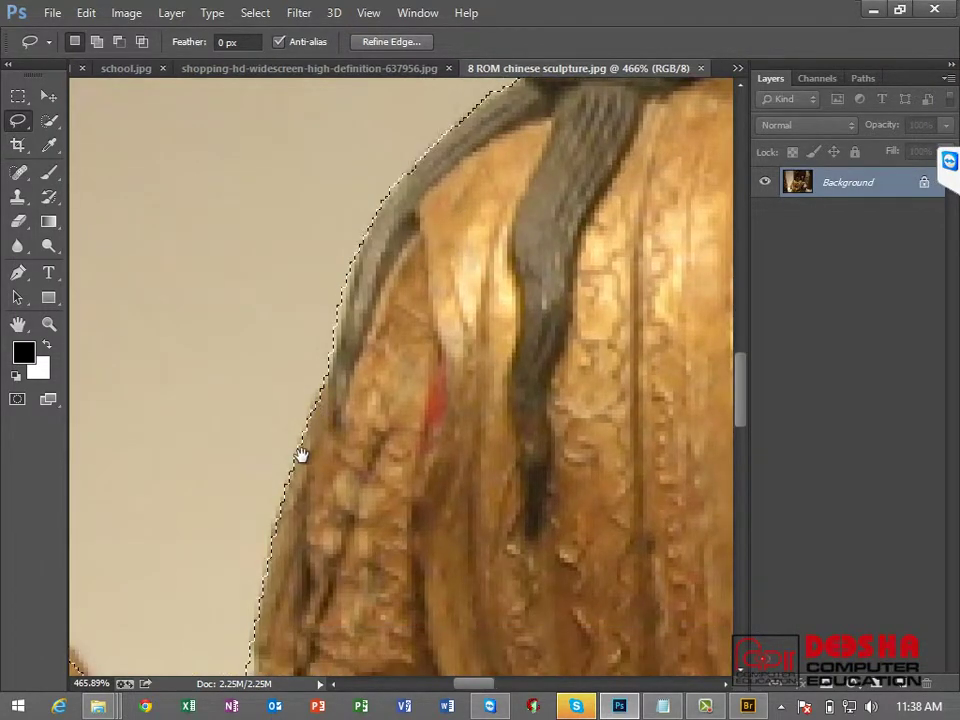
drag(302, 454, 306, 285)
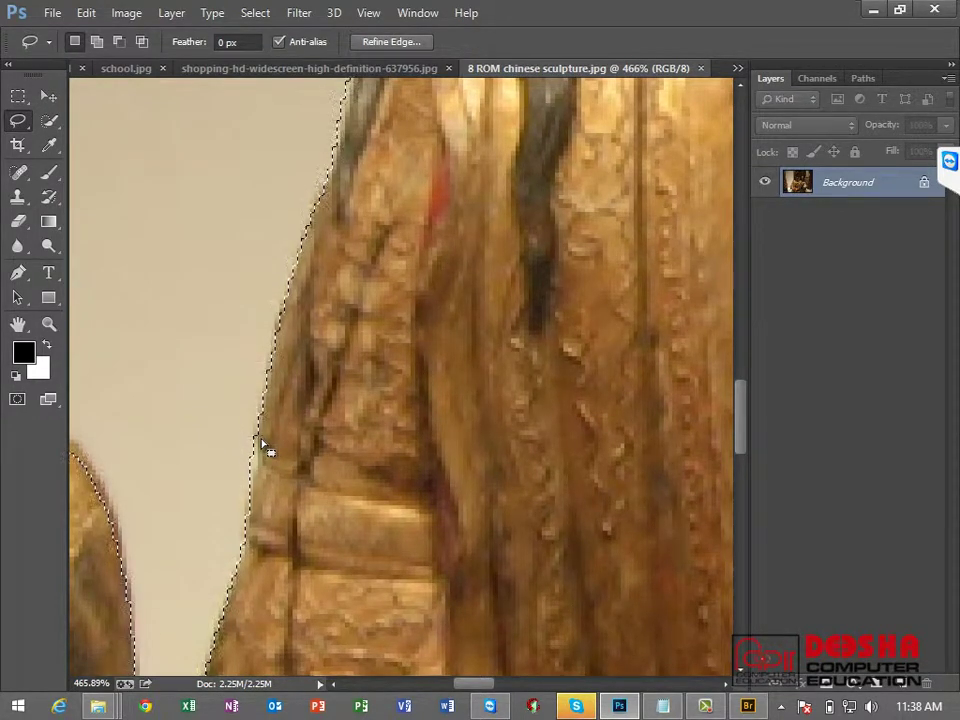
Step: Trim a sliver off the shoulder edge and add the finger's right edge to the selection
key(alt)
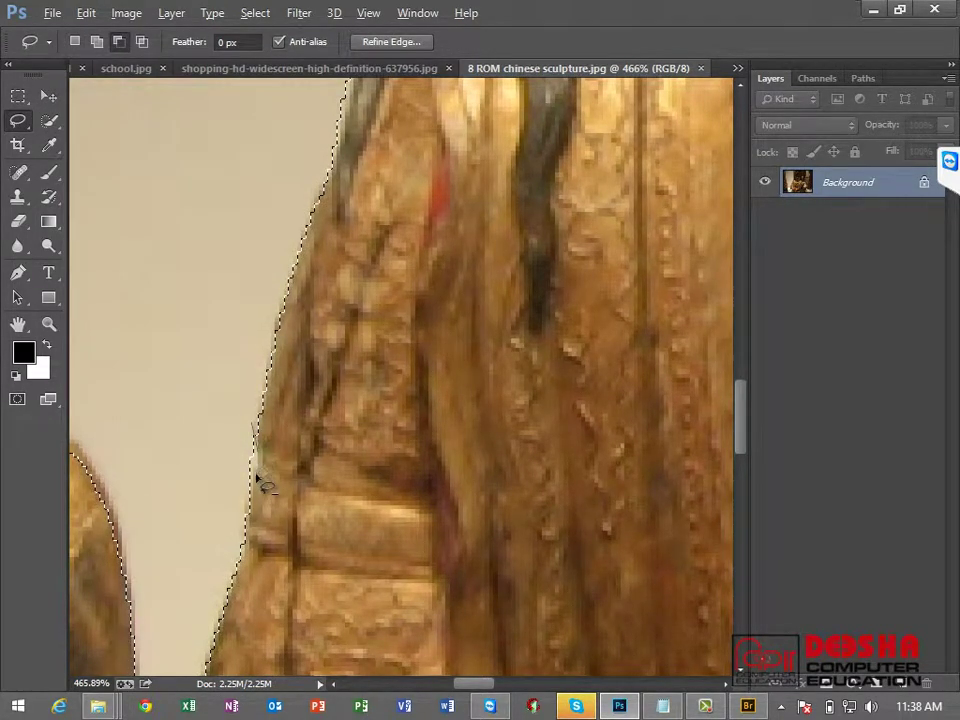
drag(258, 480, 285, 540)
mouse_move(330, 410)
mouse_down()
mouse_move(330, 320)
mouse_move(470, 110)
mouse_up()
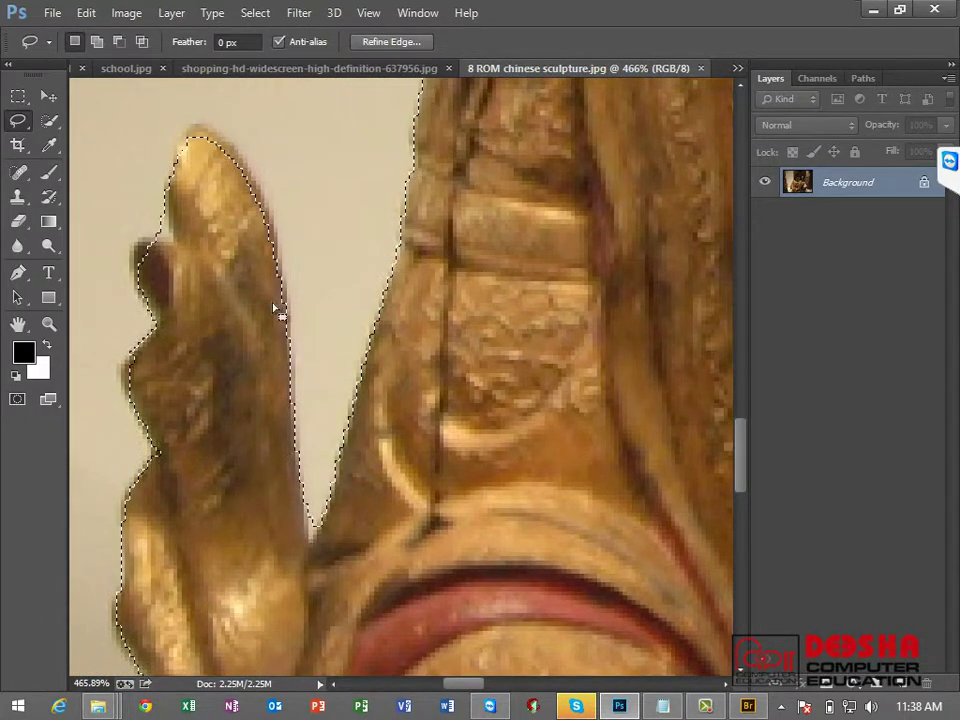
drag(221, 186, 259, 204)
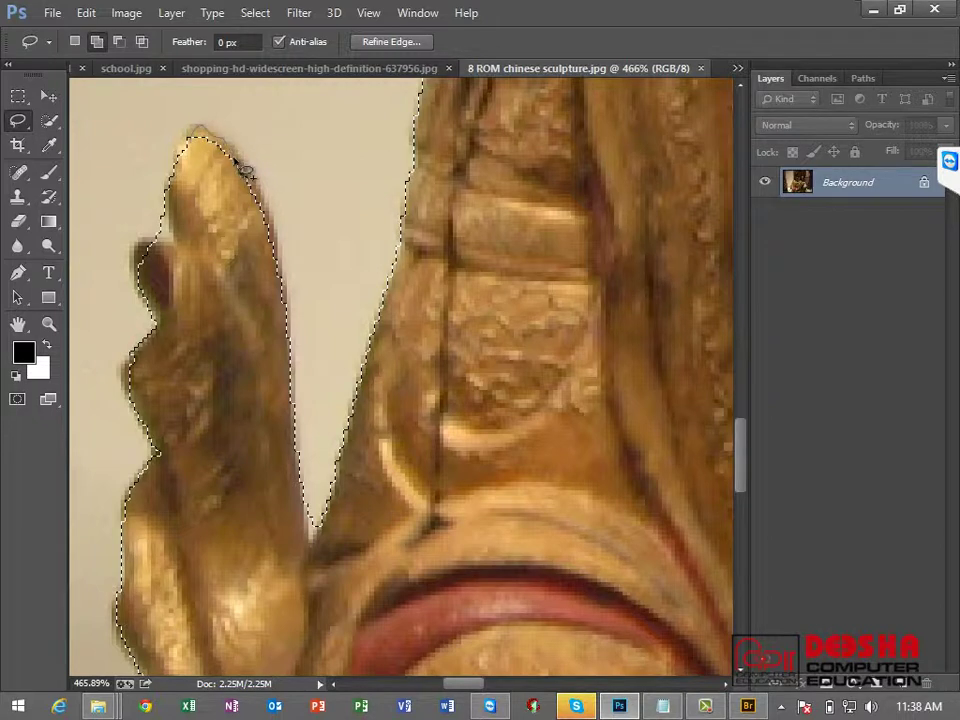
drag(250, 180, 265, 212)
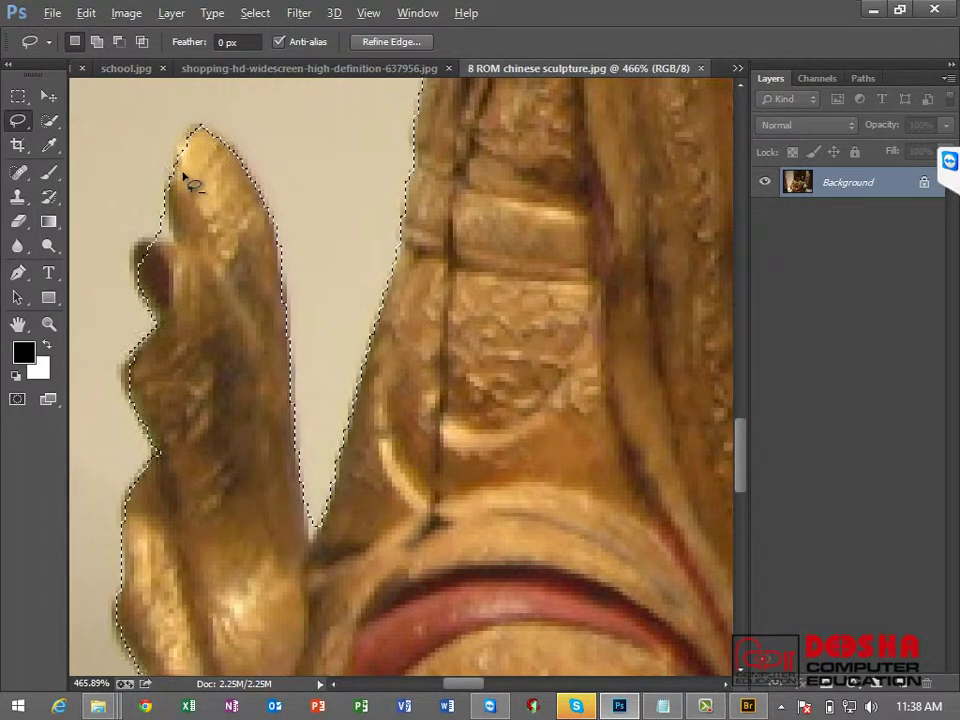
Step: Alt-drag to remove the background notch between the raised fingers
drag(160, 160, 160, 205)
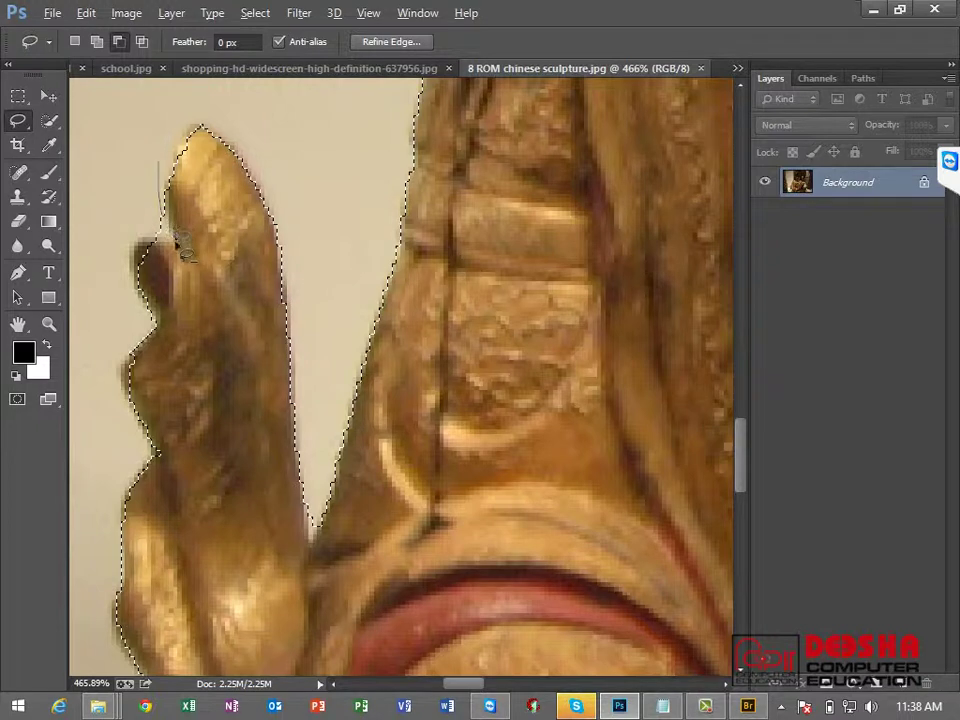
drag(178, 240, 160, 243)
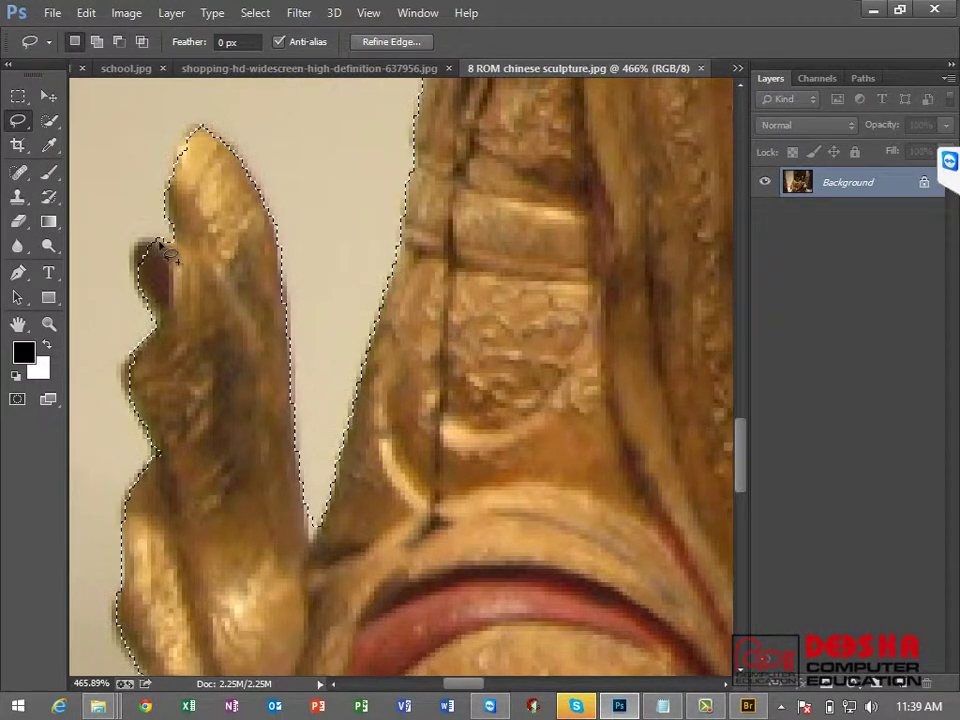
key(shift)
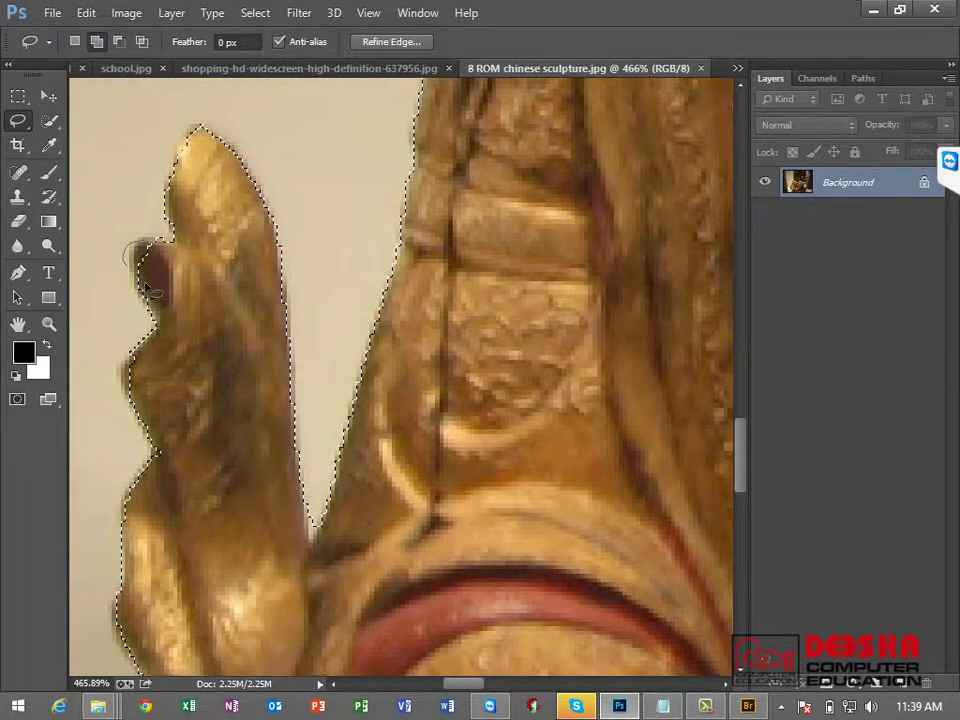
drag(208, 424, 242, 297)
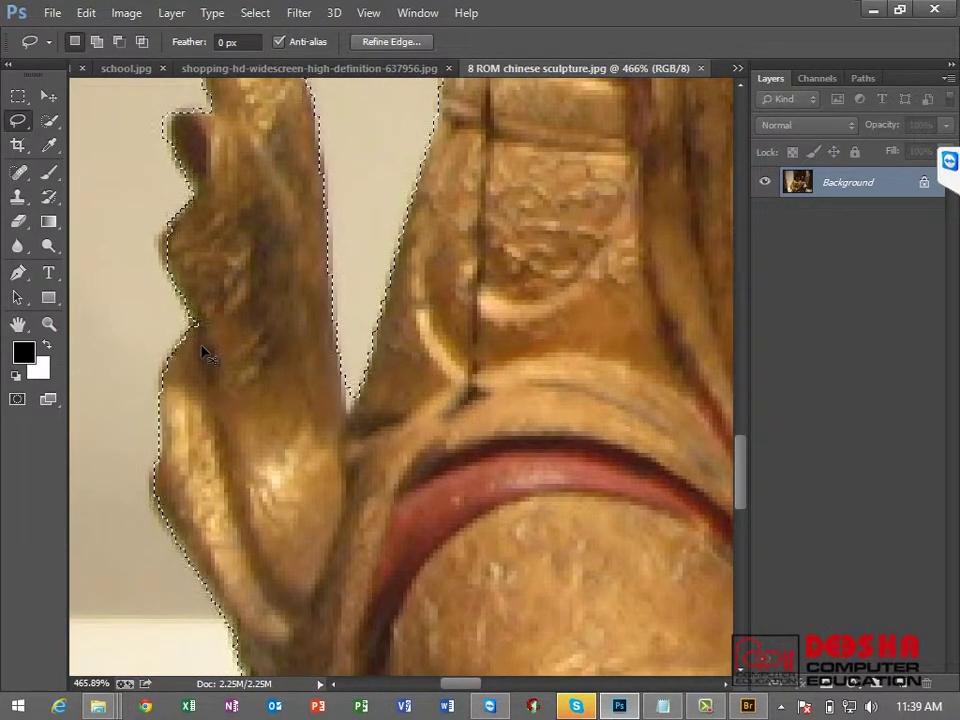
Step: Zoom out and add the statue's base area with the Polygonal Lasso
key(ctrl+minus)
key(ctrl+minus)
key(ctrl+minus)
key(ctrl+minus)
key(ctrl+minus)
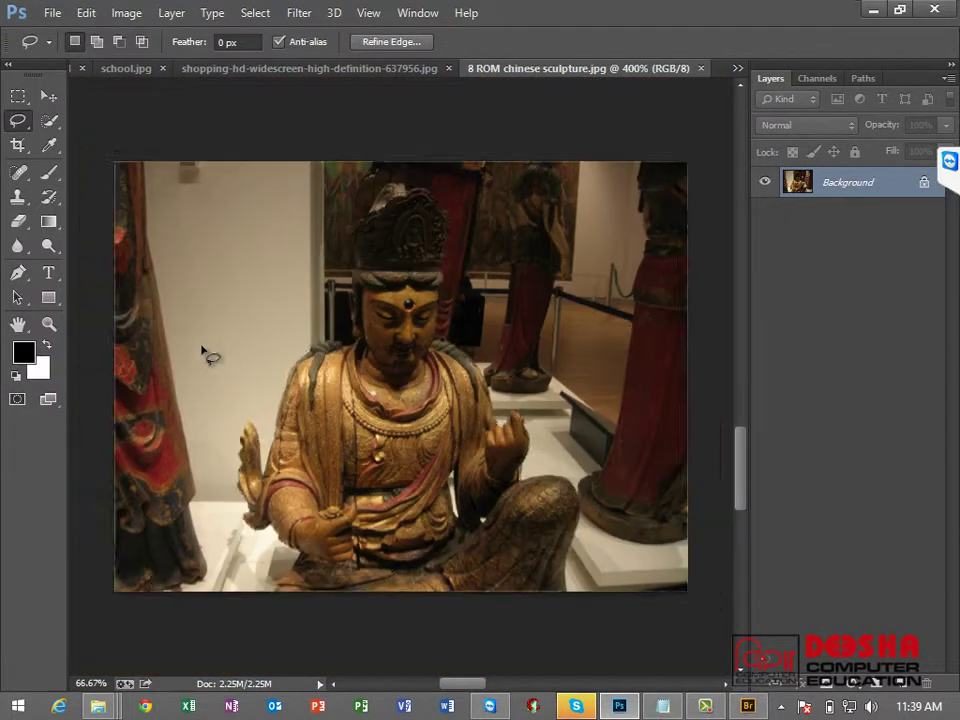
key(ctrl+minus)
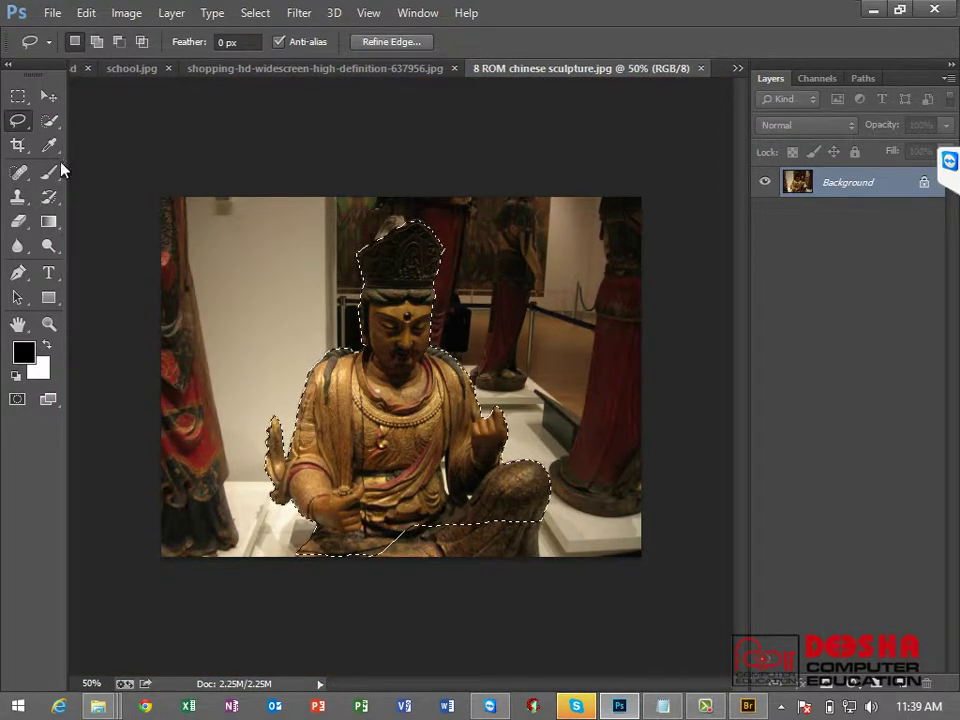
right_click(20, 122)
click(100, 133)
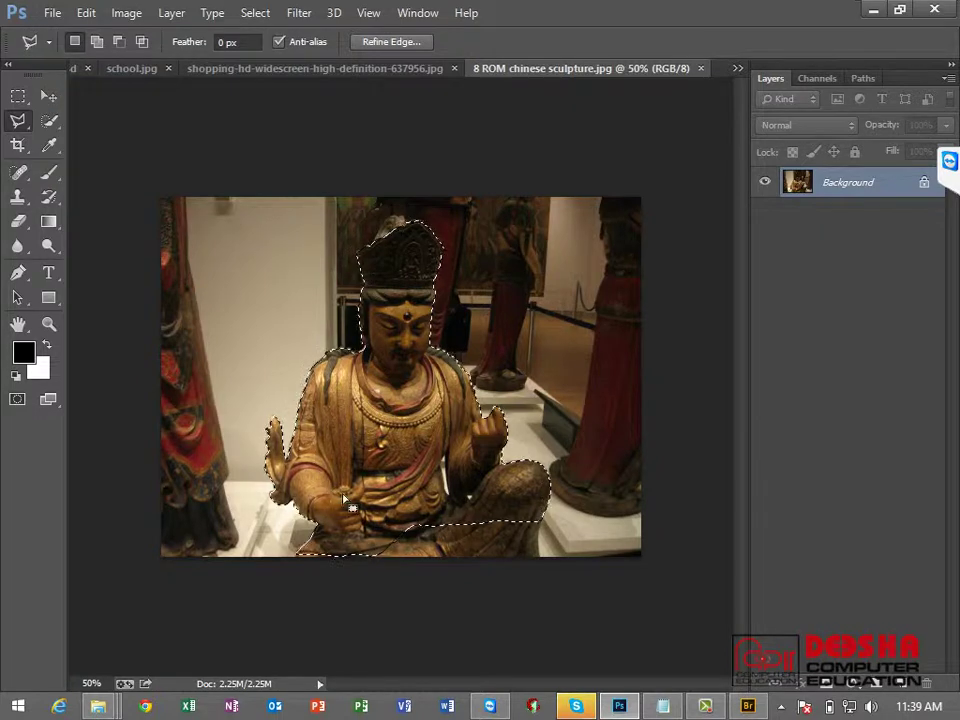
click(520, 580)
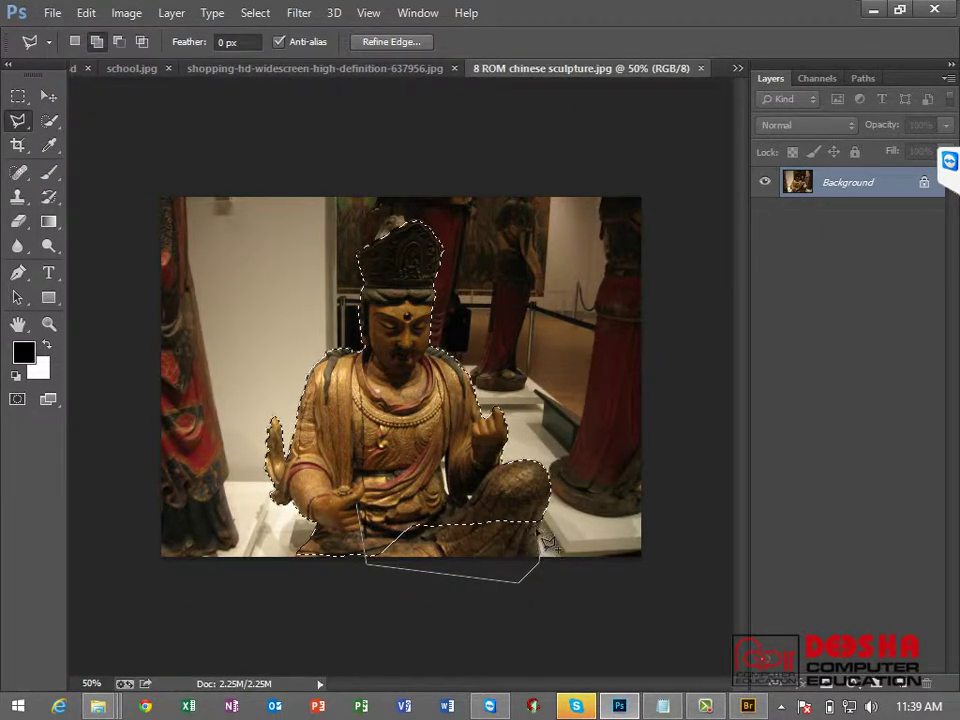
double_click(540, 558)
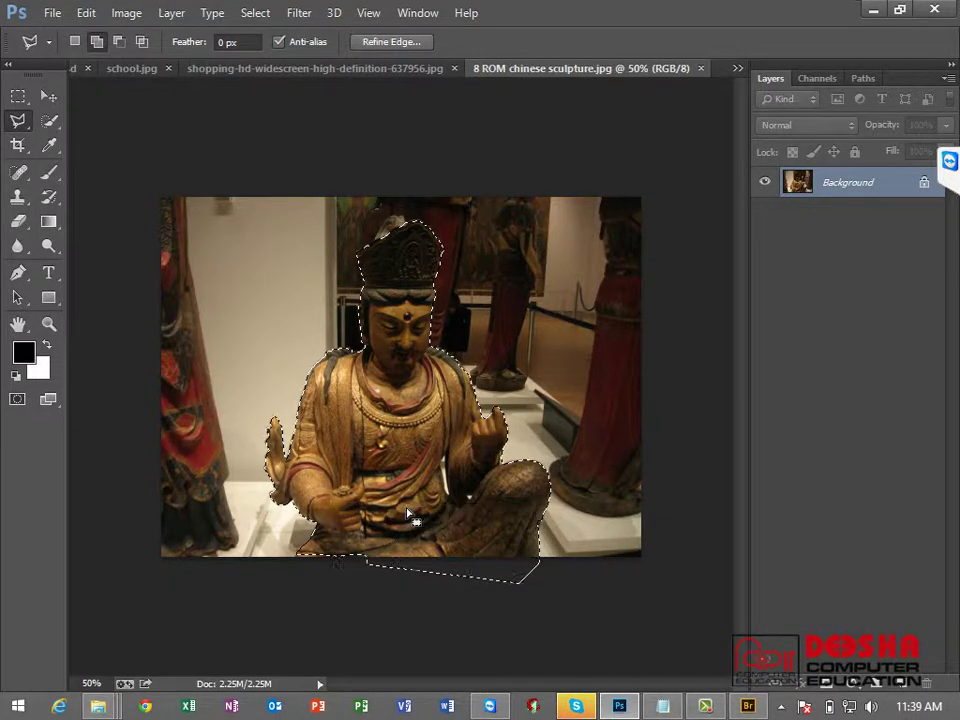
Step: Subtract the area below the image's bottom edge, then zoom in on the hand and knee
key(shift)
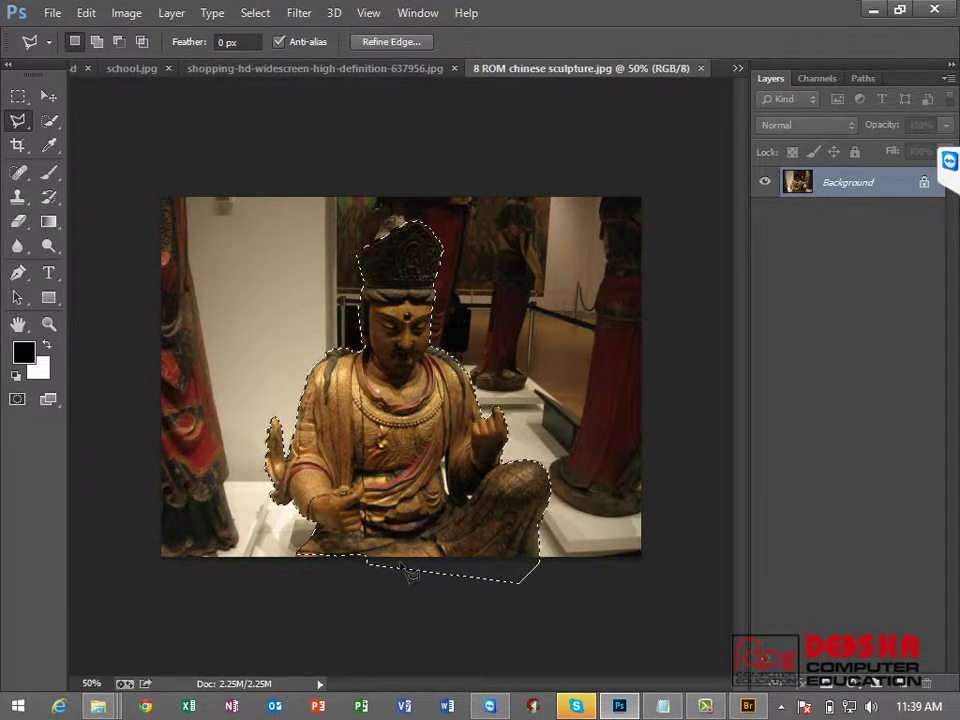
key(alt)
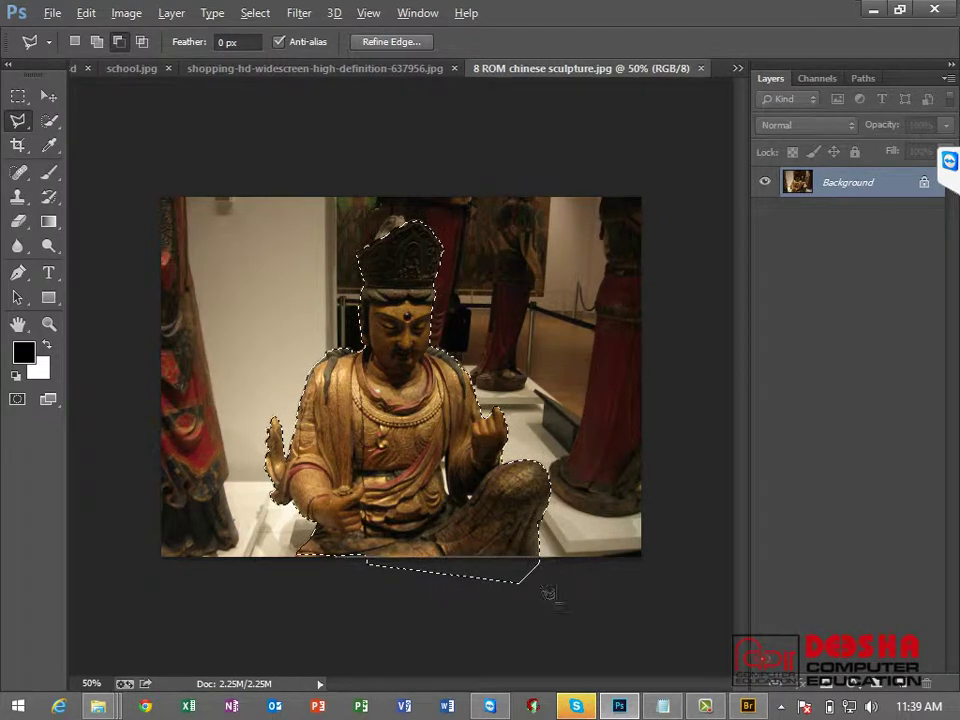
double_click(312, 606)
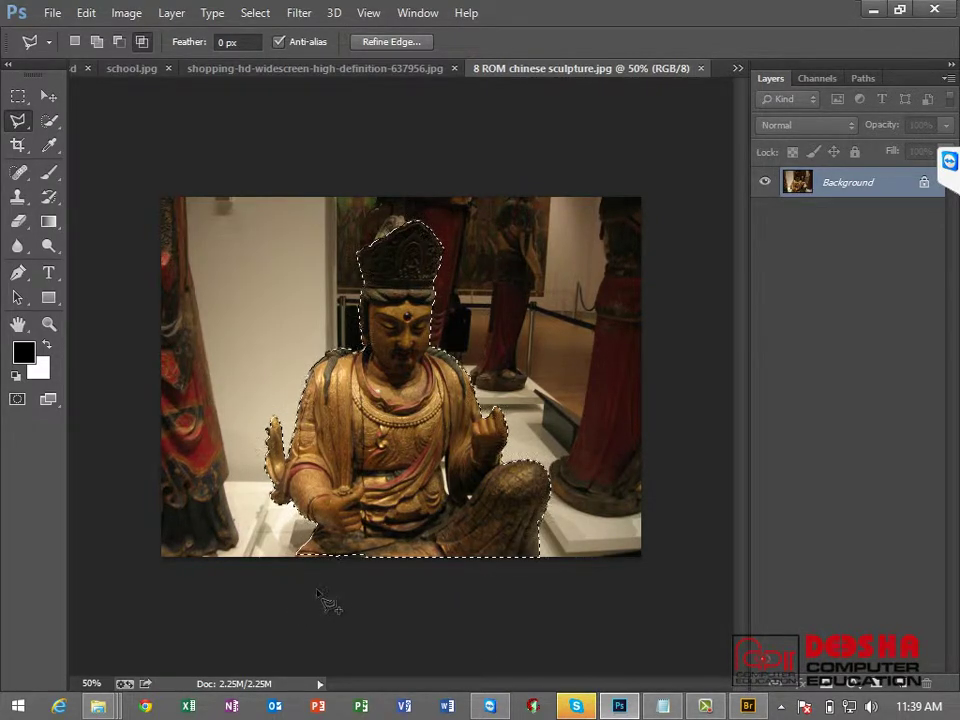
key(z)
mouse_move(435, 456)
mouse_down()
mouse_move(481, 542)
mouse_move(493, 531)
mouse_move(446, 457)
mouse_move(420, 440)
mouse_up()
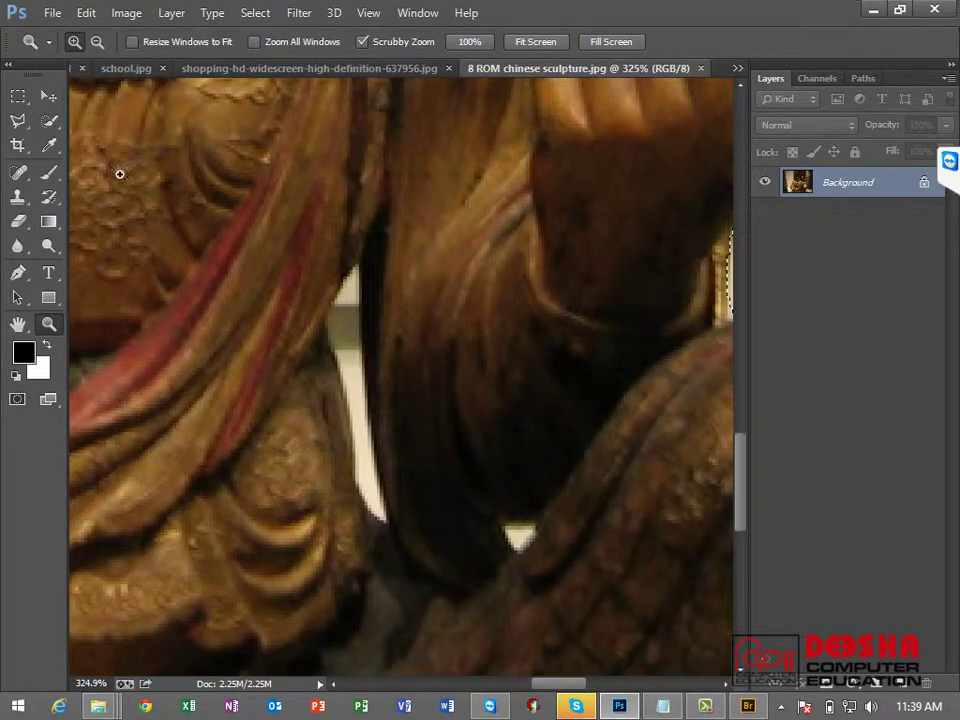
Step: With the Polygonal Lasso, subtract the white sliver beside the robe from the statue selection
right_click(19, 120)
click(105, 135)
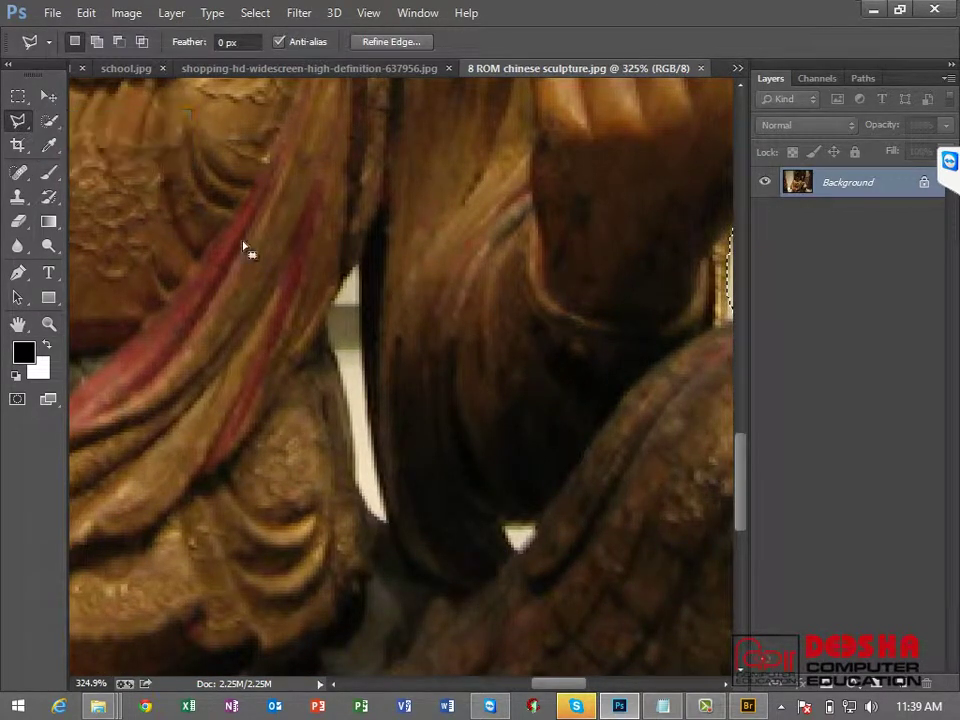
key(alt)
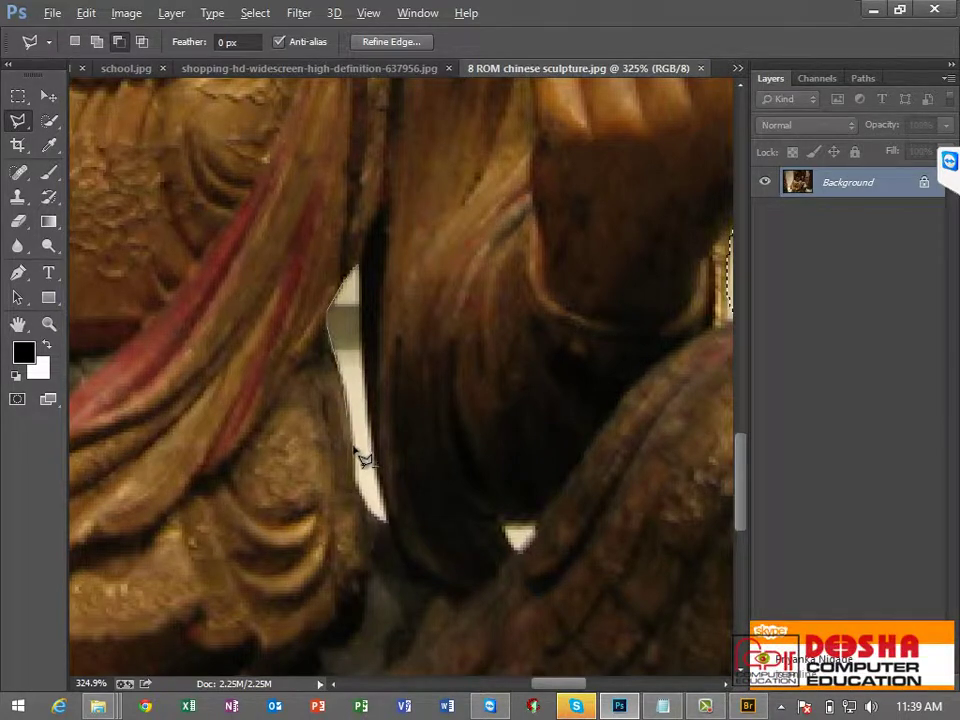
click(355, 490)
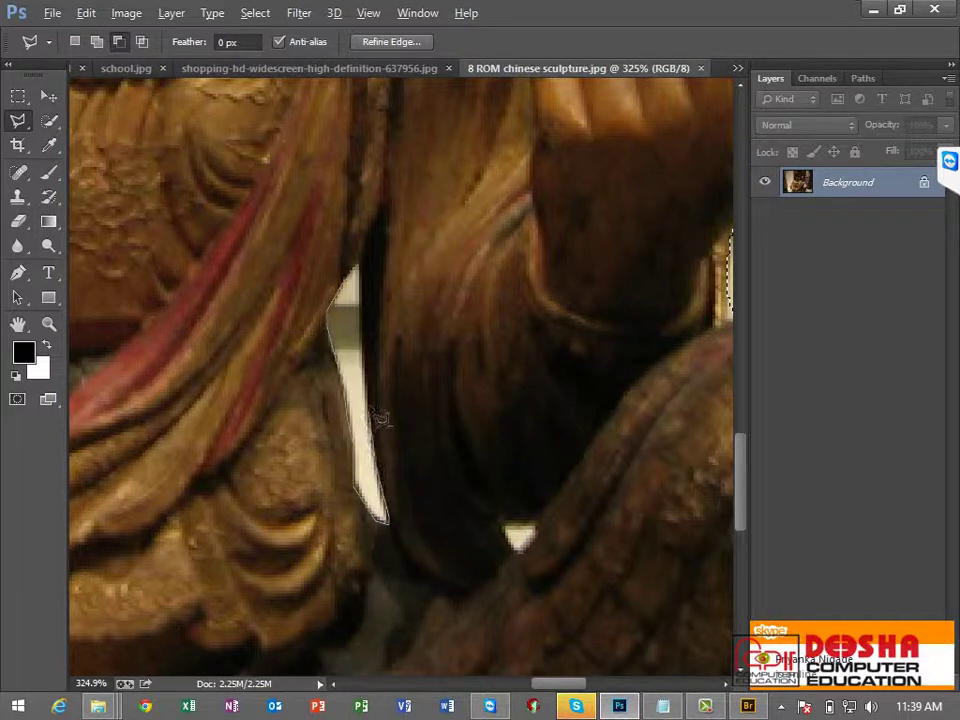
click(368, 278)
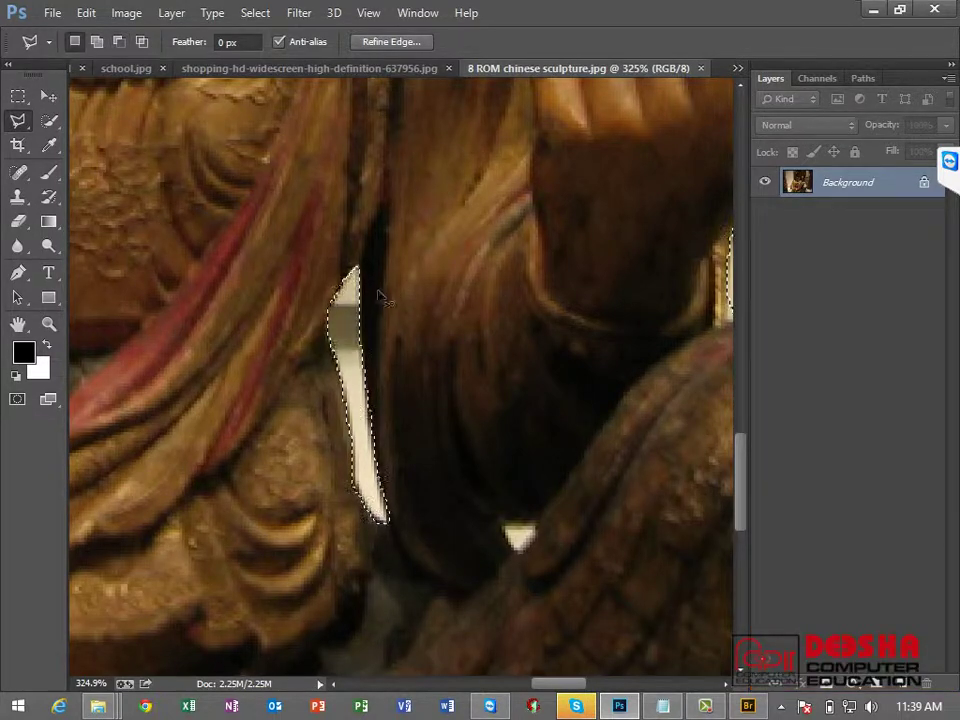
Step: Zoom out and start subtracting the small white gap by the statue's knee
key(ctrl+minus)
key(ctrl+minus)
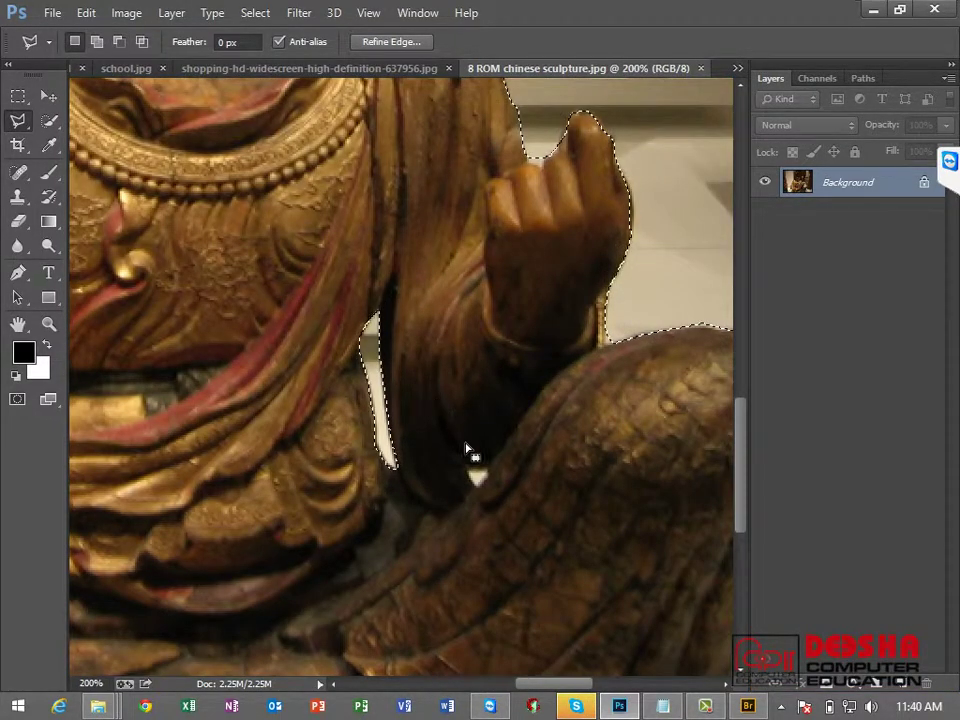
key(alt)
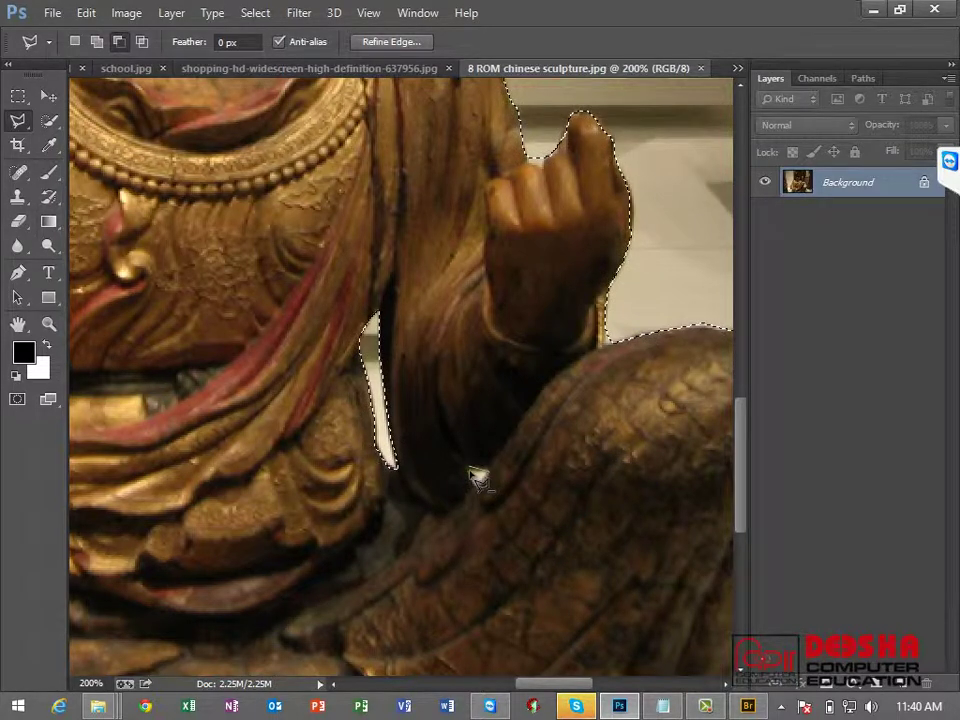
click(478, 476)
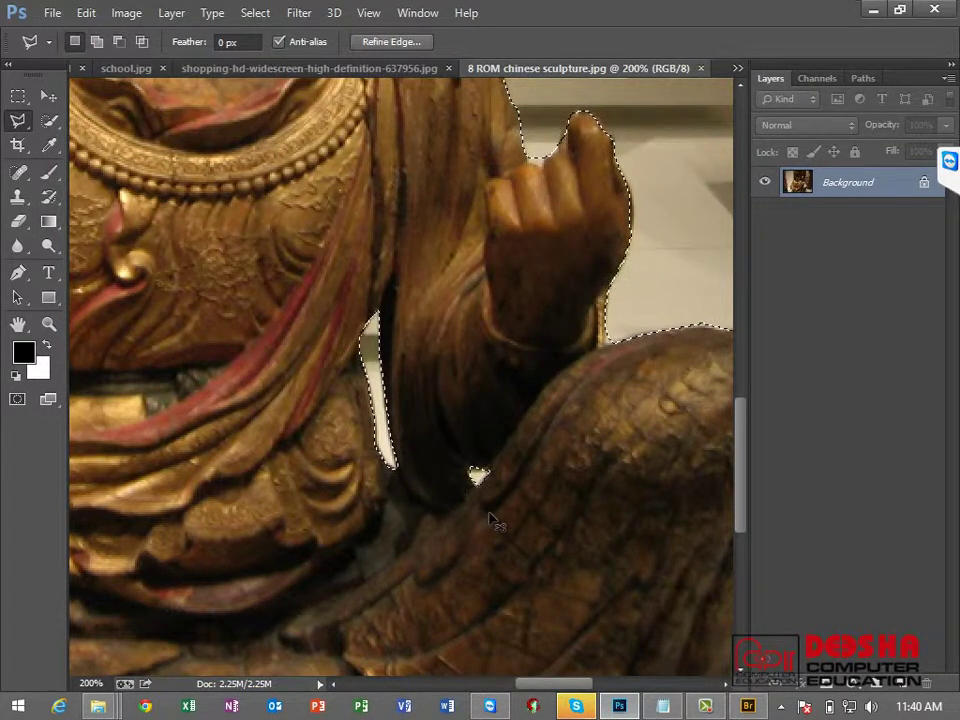
key(ctrl+minus)
key(ctrl+minus)
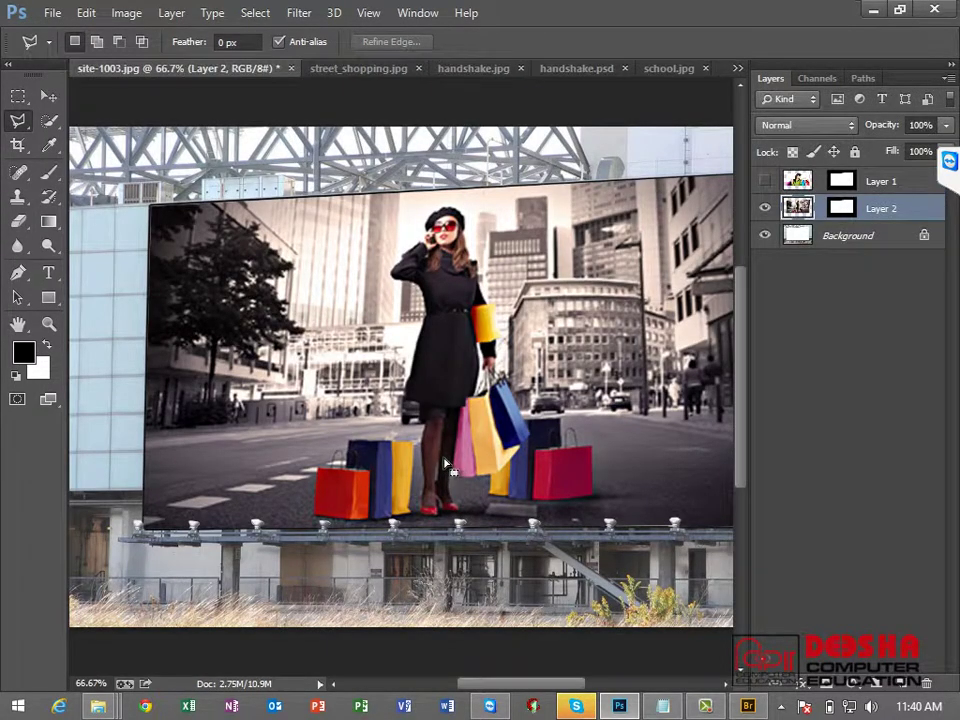
Step: On school.jpg, undo the pasted handshake and paste in the cut-out statue
key(ctrl+Tab)
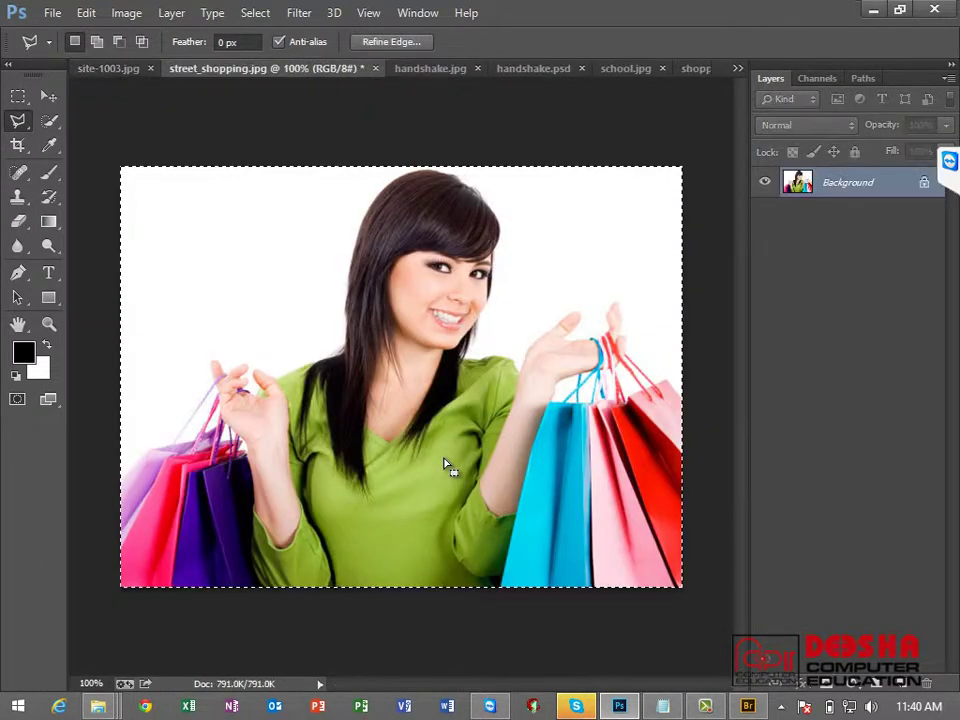
key(ctrl+Tab)
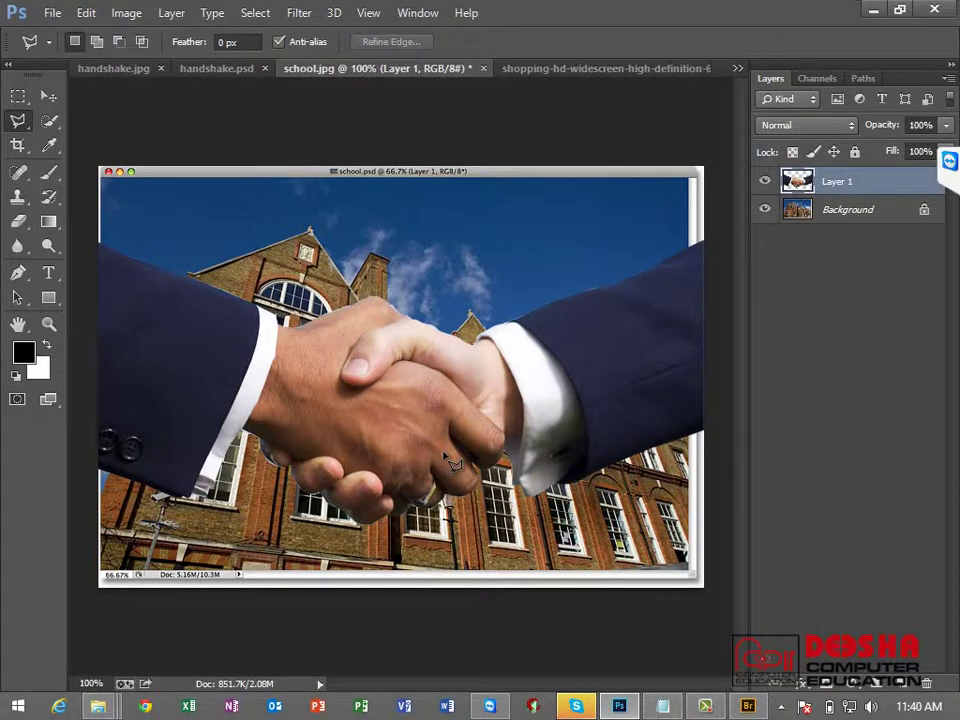
key(ctrl+z)
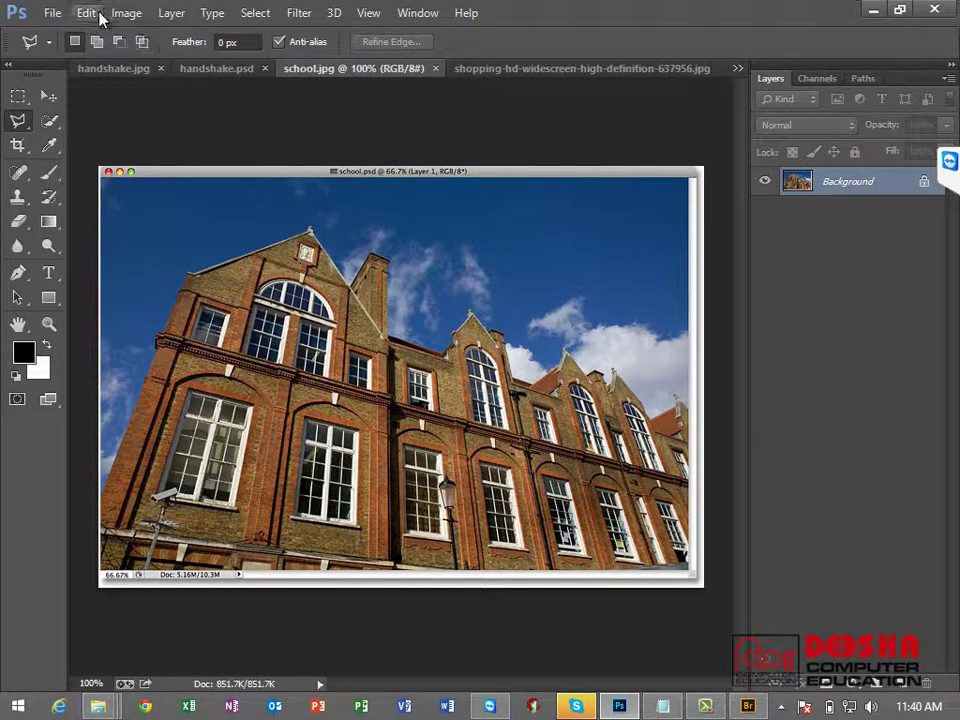
click(90, 13)
click(136, 153)
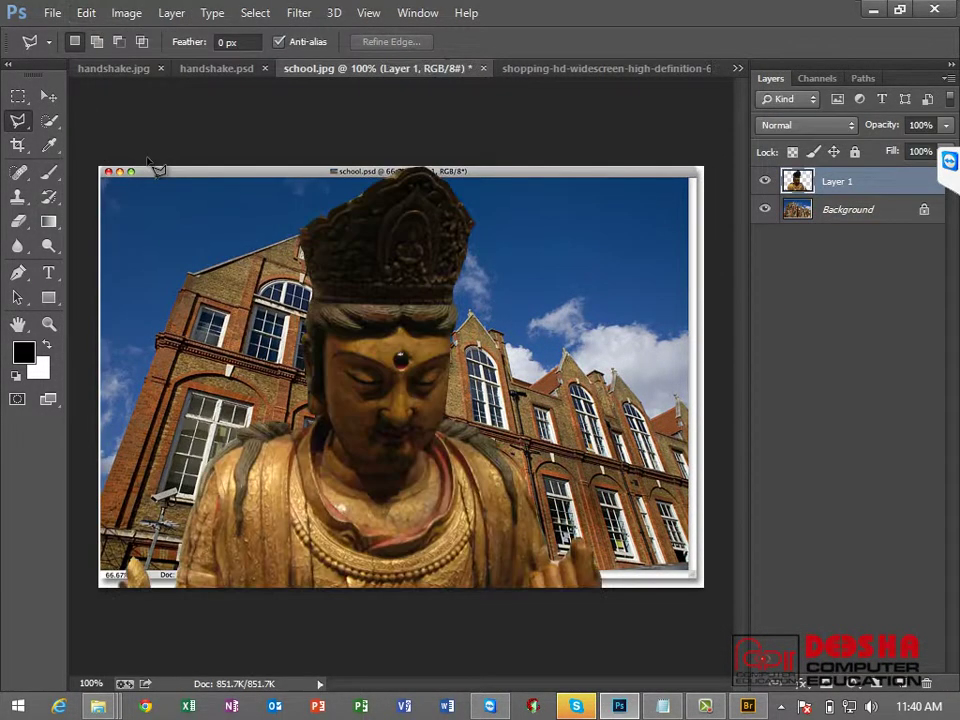
Step: Scale the statue down to about 46%, place it at the building's lower left, then enlarge slightly
click(49, 100)
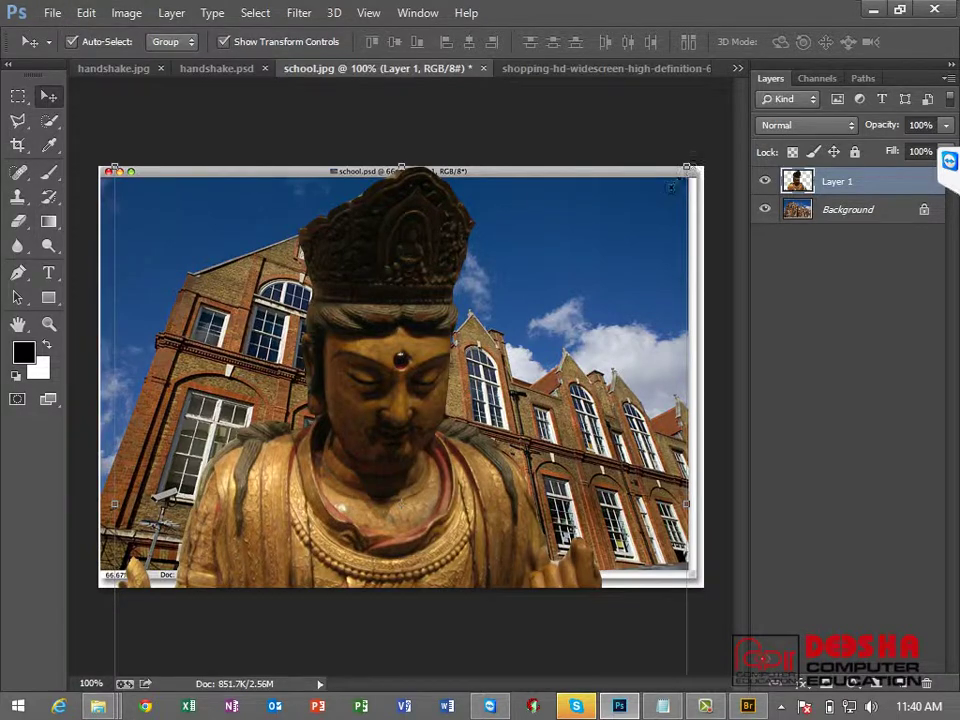
drag(687, 170, 469, 424)
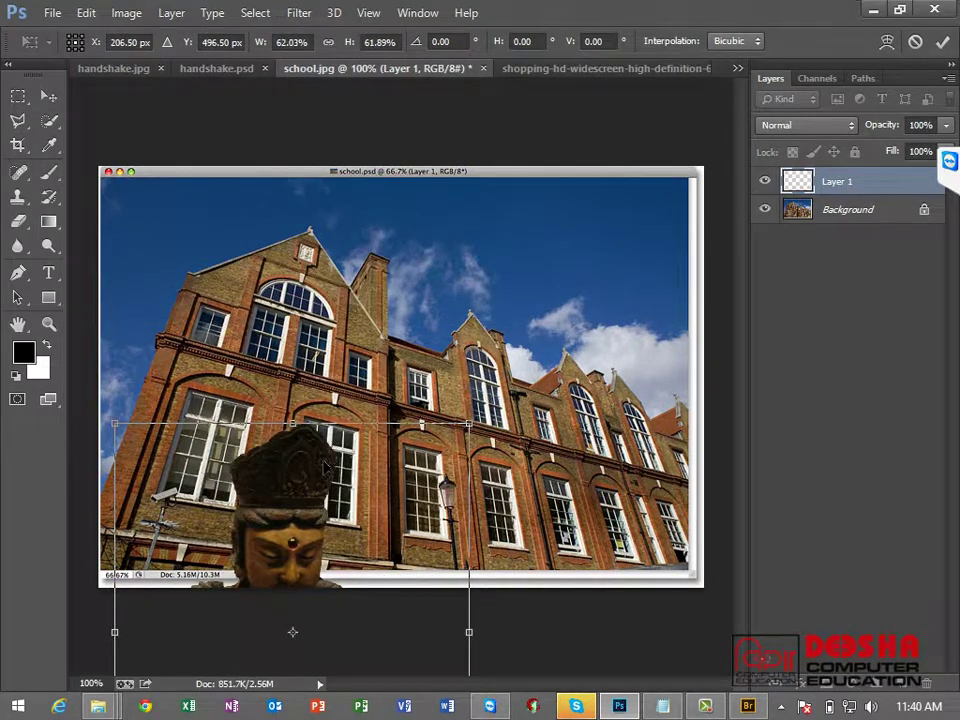
drag(326, 465, 327, 237)
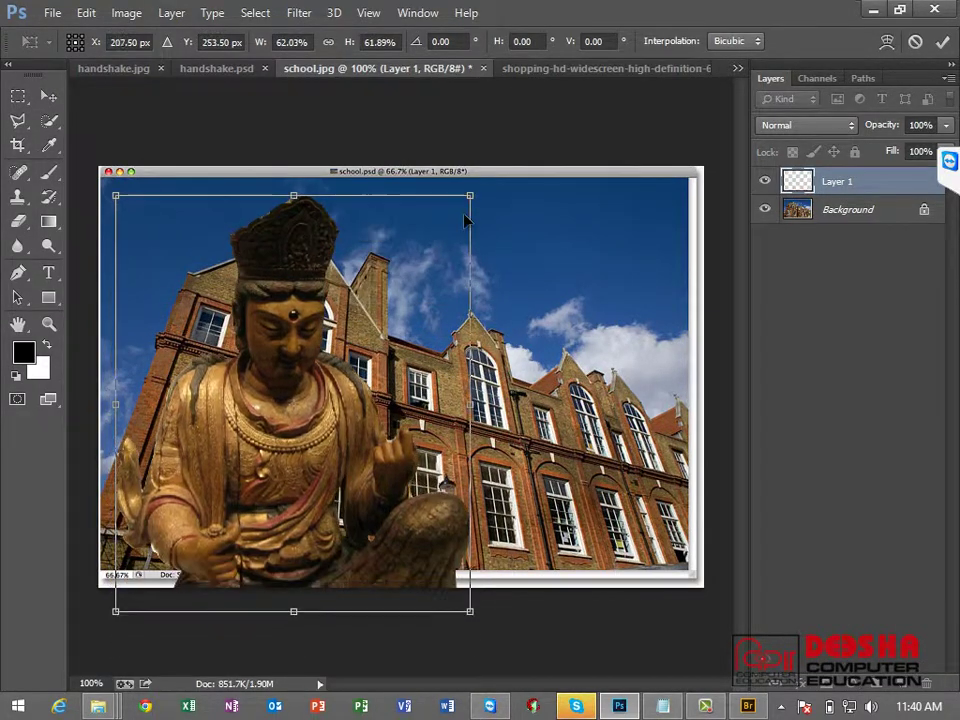
drag(469, 197, 377, 304)
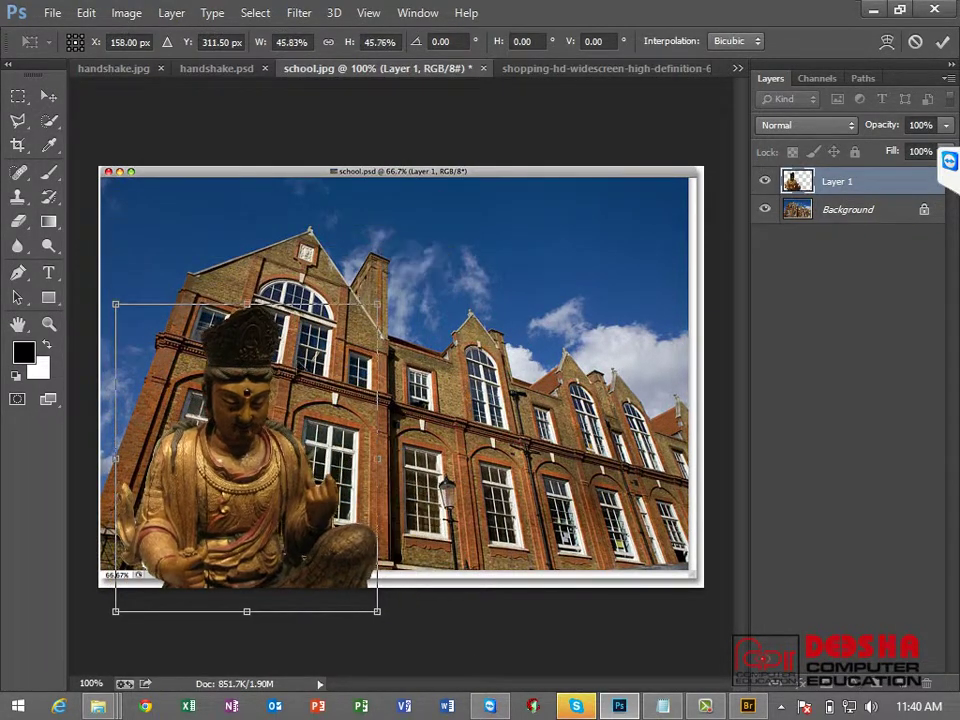
drag(257, 396, 250, 340)
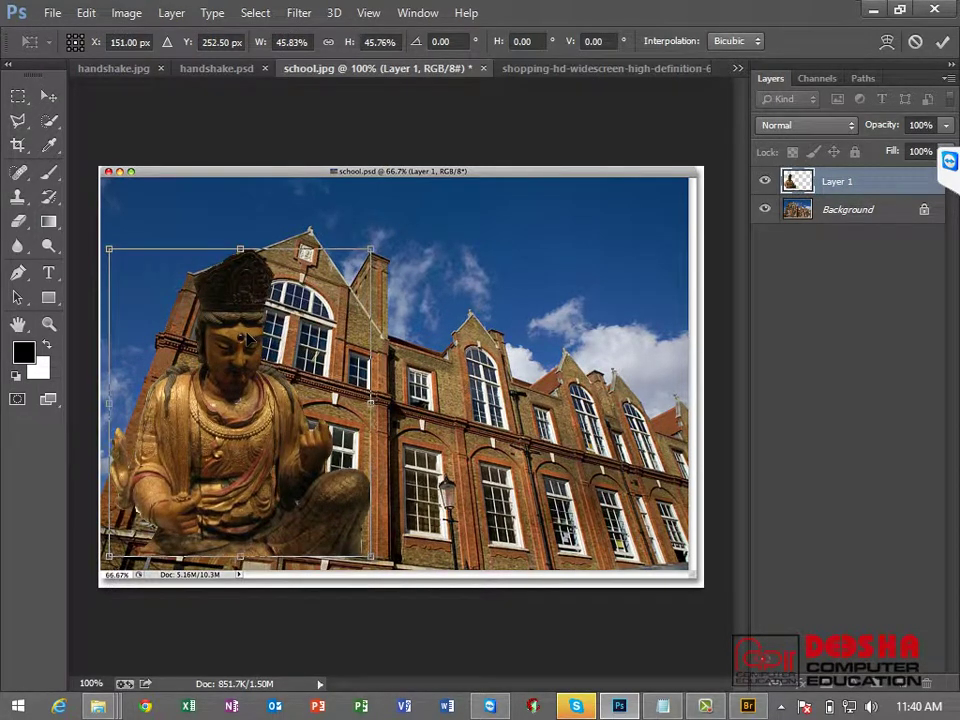
key(Return)
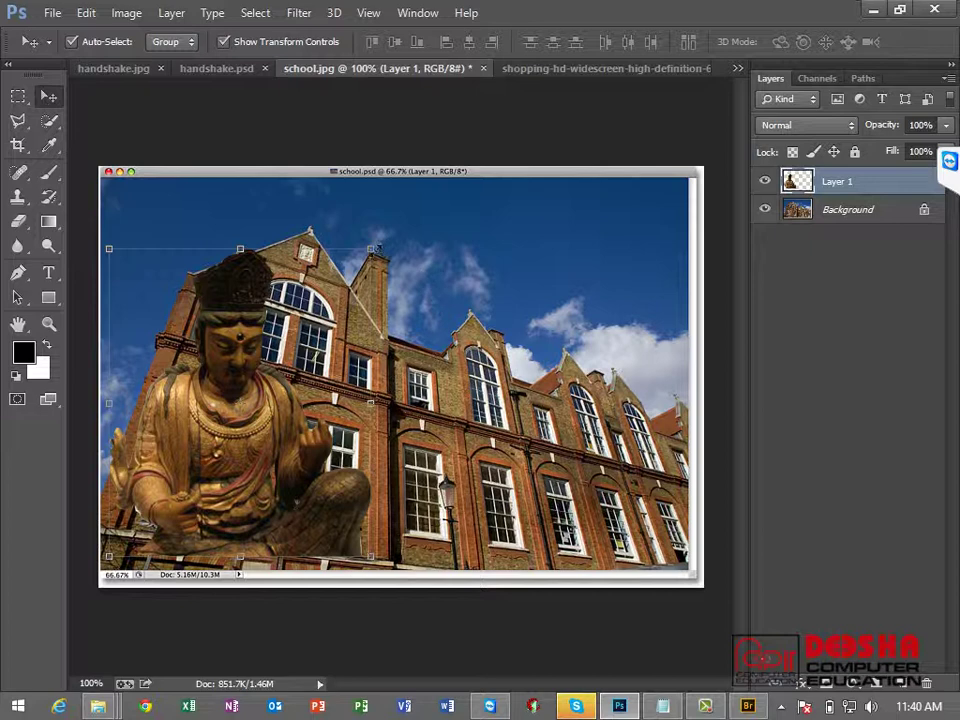
mouse_move(372, 247)
mouse_down()
mouse_move(445, 200)
mouse_move(390, 241)
mouse_up()
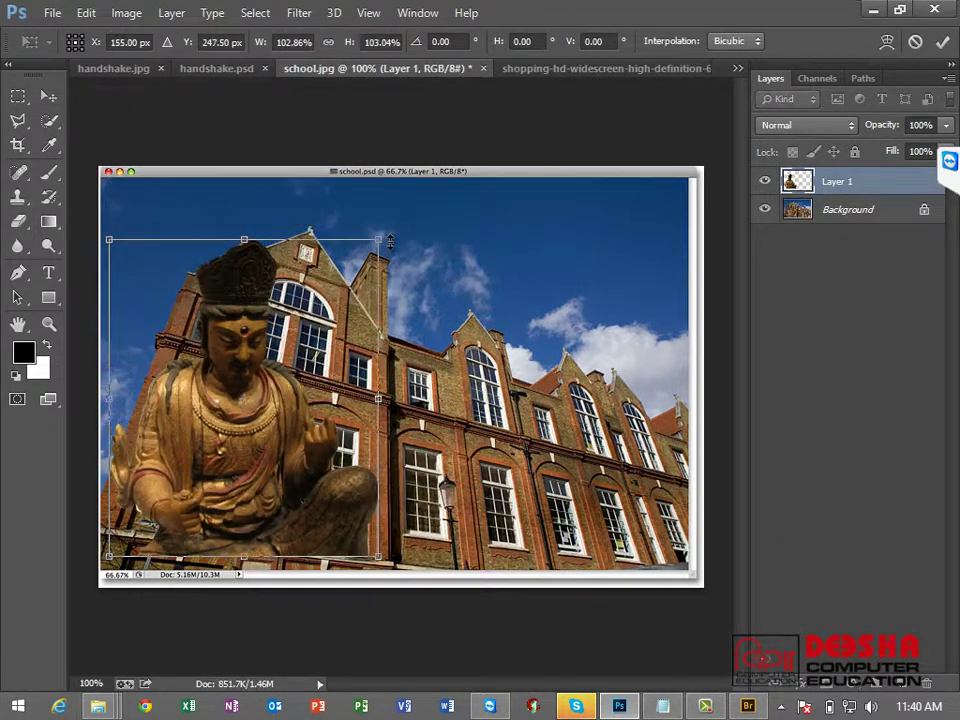
key(Return)
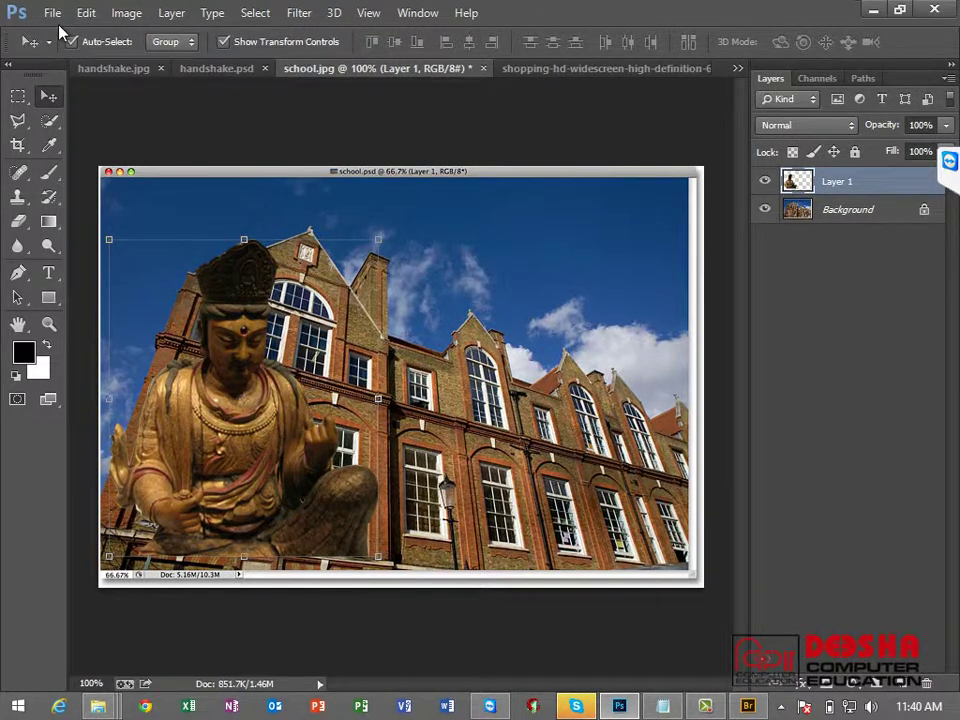
Step: Create a new document 8 inches wide by 6 inches high
click(55, 14)
click(64, 36)
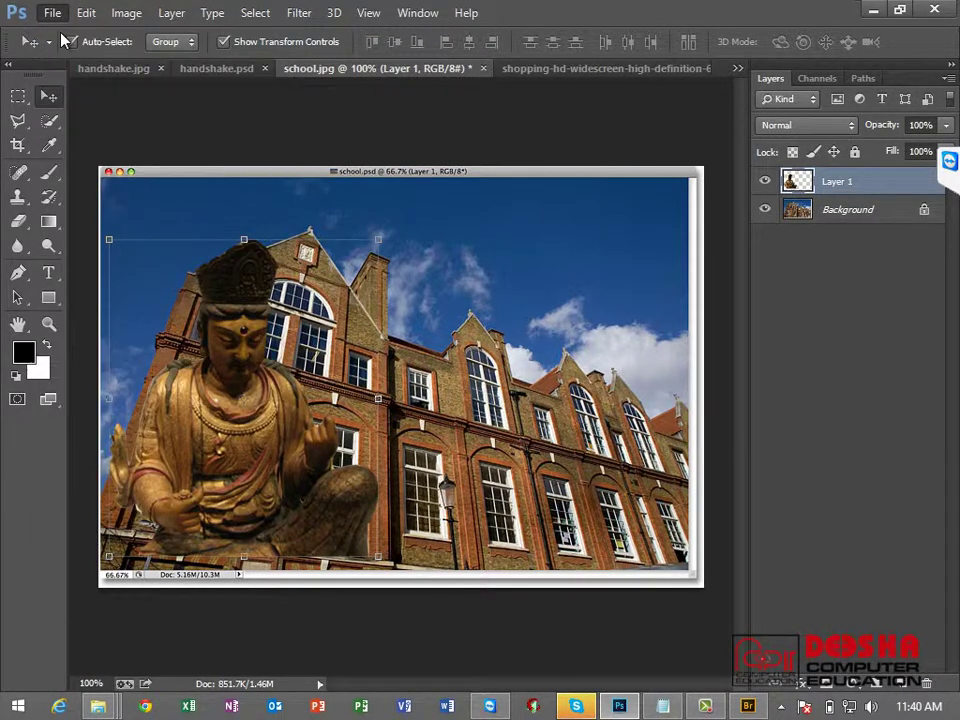
click(514, 230)
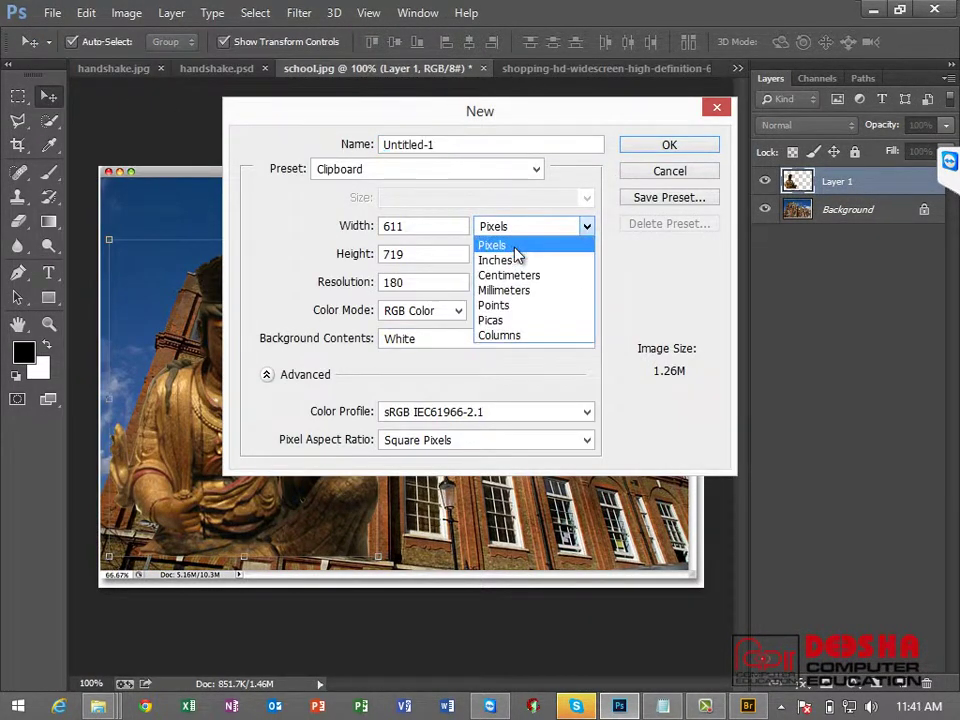
click(510, 260)
double_click(420, 228)
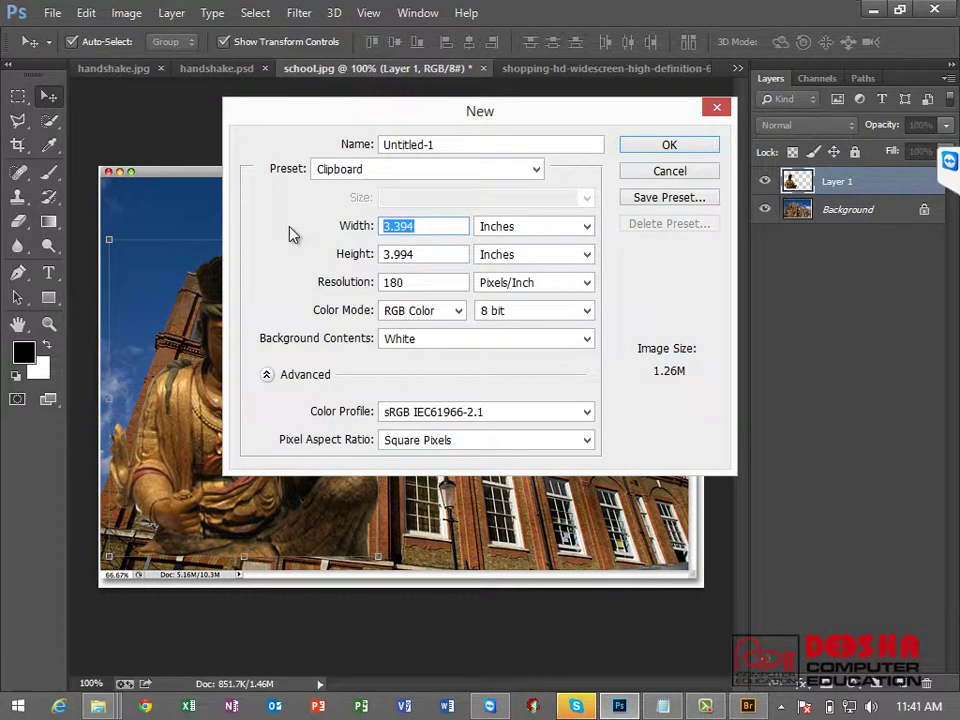
text(8)
key(Tab)
text(6)
key(Return)
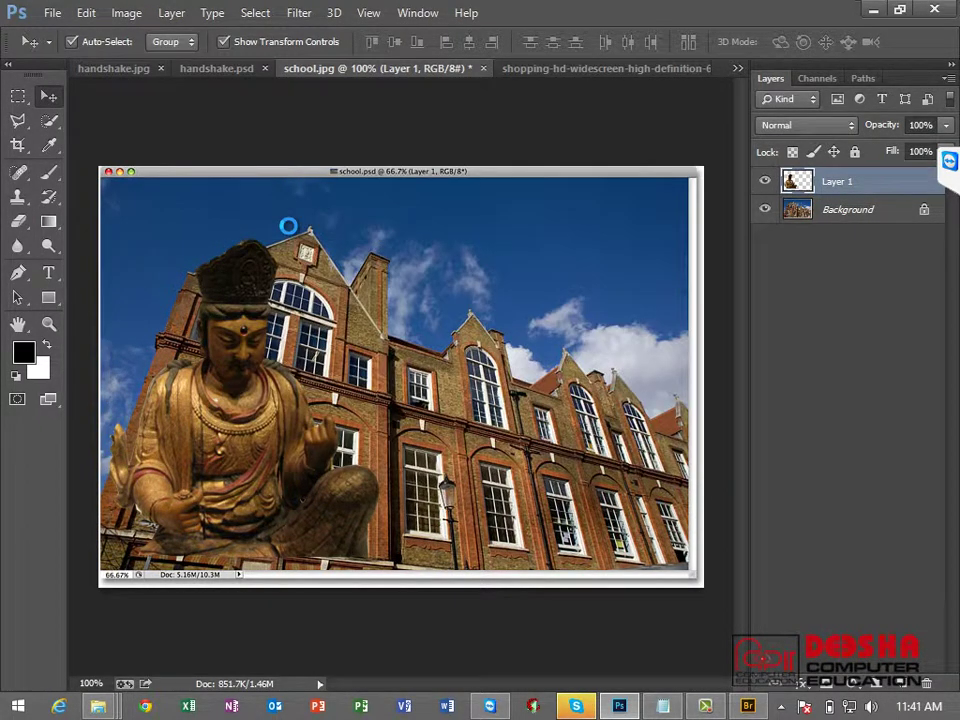
Step: Paste the statue onto the blank canvas and enlarge it to about 121%
key(ctrl+plus)
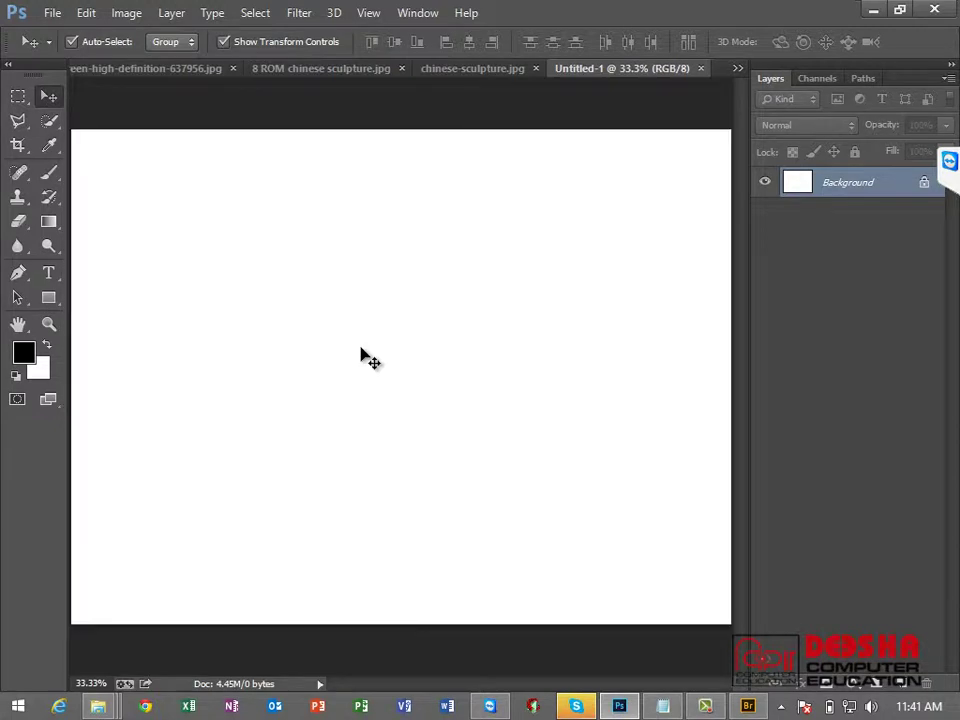
key(ctrl+v)
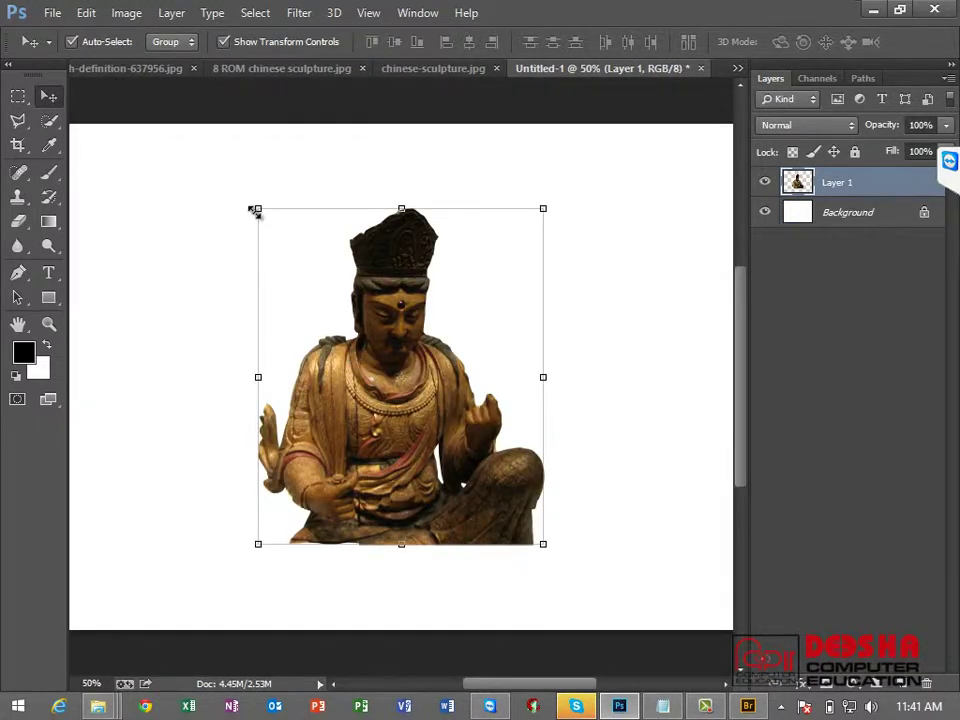
mouse_move(256, 210)
mouse_down()
mouse_move(205, 187)
mouse_move(206, 231)
mouse_move(148, 181)
mouse_up()
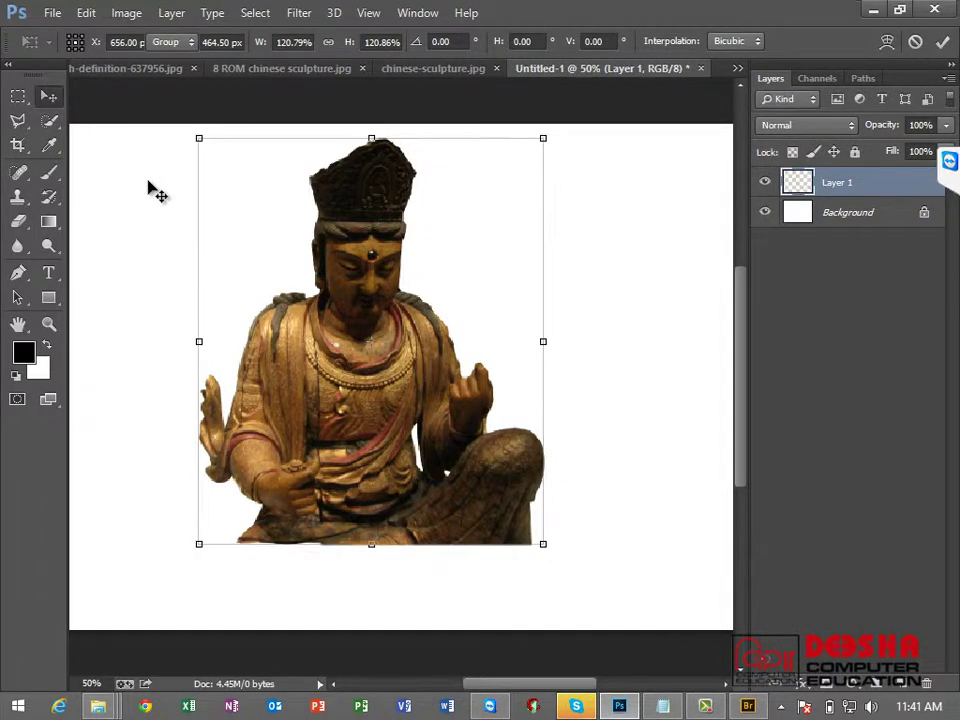
key(Return)
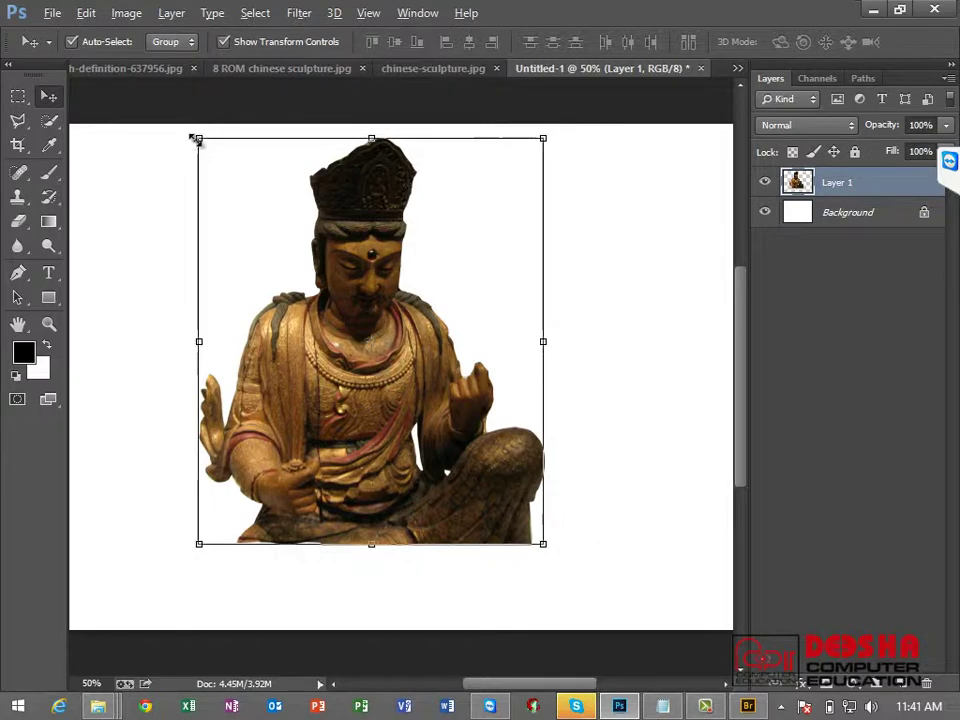
Step: Scale the statue down to about 94% and cancel a trial rotation, keeping it upright
mouse_move(194, 140)
mouse_down()
mouse_move(296, 246)
mouse_move(315, 253)
mouse_move(328, 210)
mouse_move(193, 240)
mouse_move(210, 161)
mouse_move(176, 274)
mouse_move(184, 236)
mouse_move(294, 184)
mouse_move(186, 201)
mouse_move(186, 167)
mouse_move(243, 259)
mouse_move(144, 156)
mouse_move(156, 195)
mouse_up()
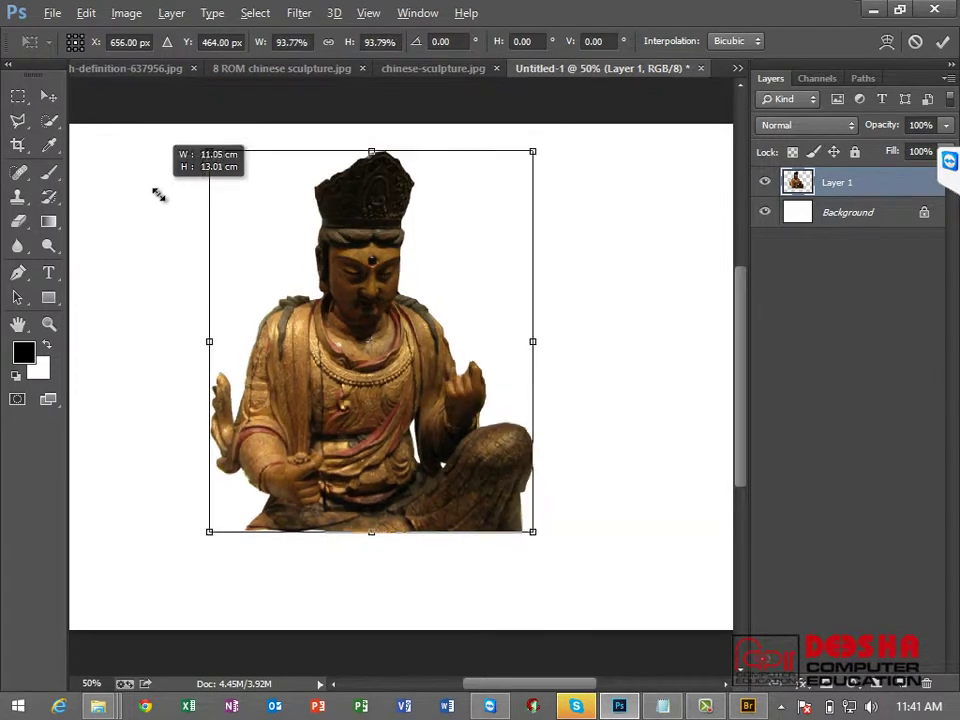
key(Return)
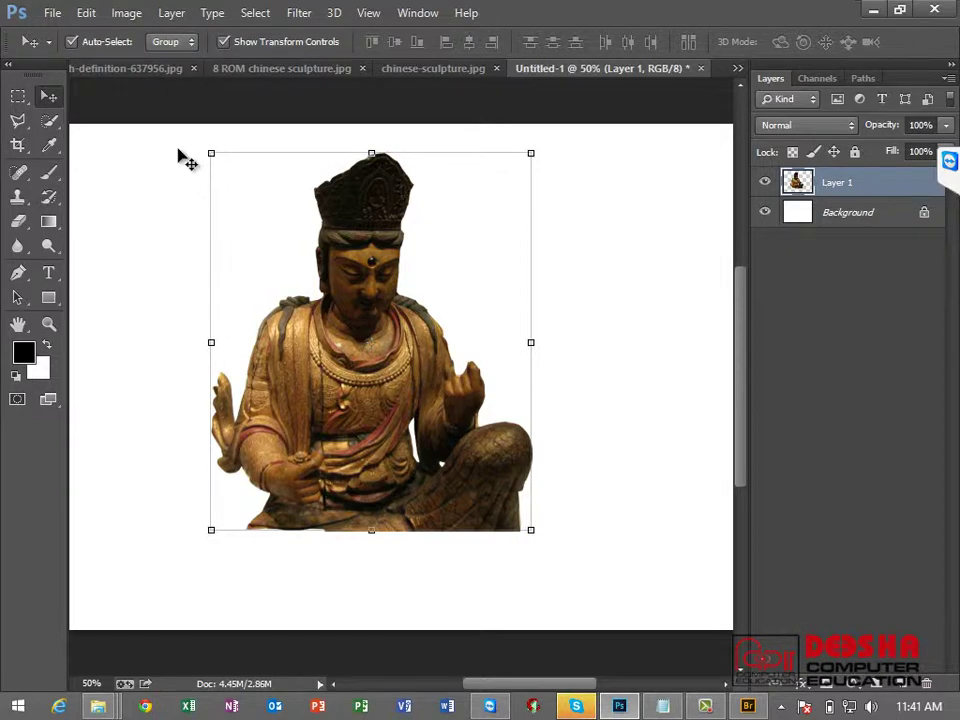
drag(185, 160, 160, 213)
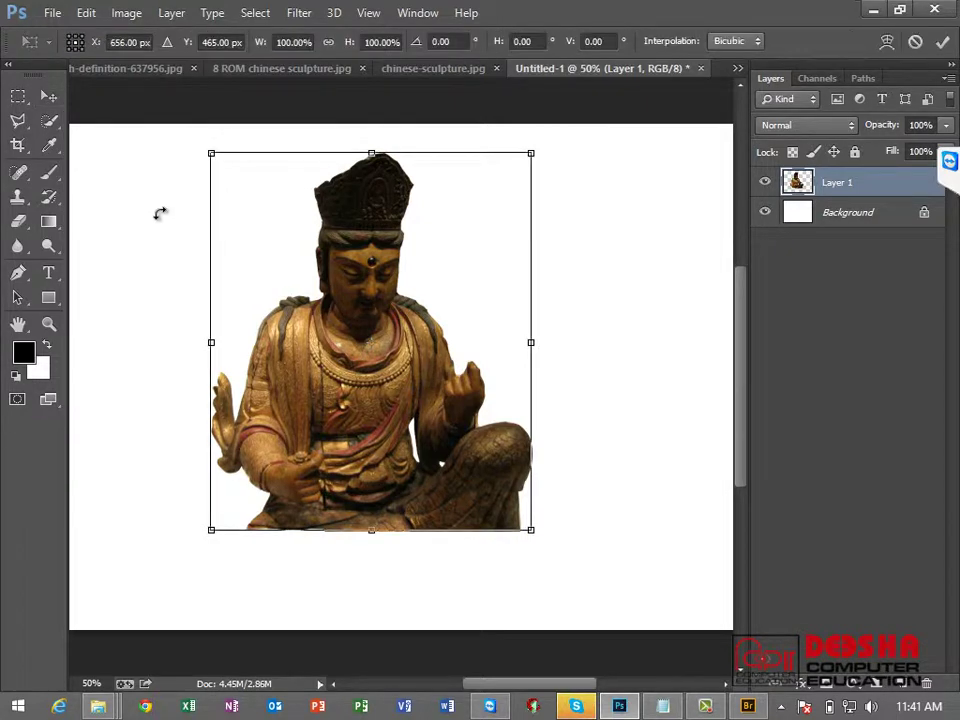
key(Escape)
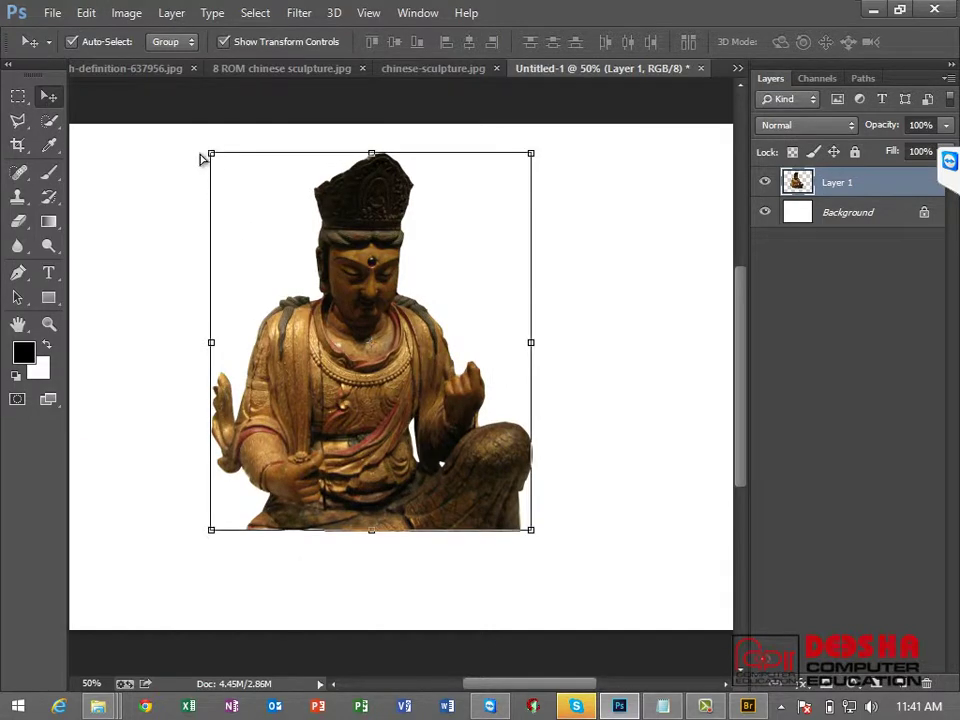
drag(211, 154, 133, 160)
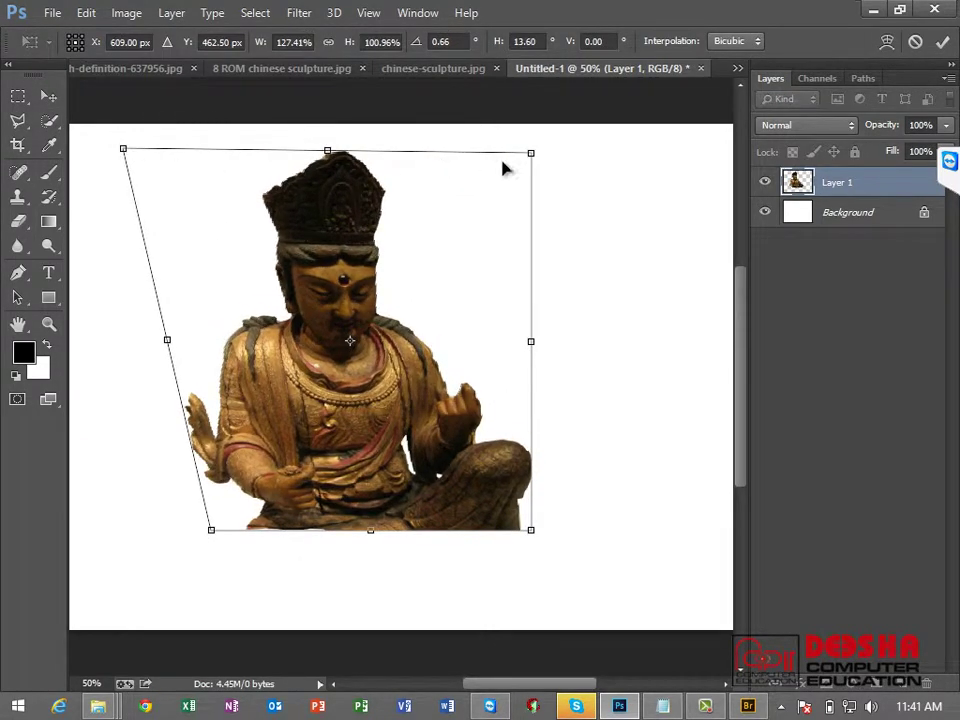
drag(531, 154, 591, 139)
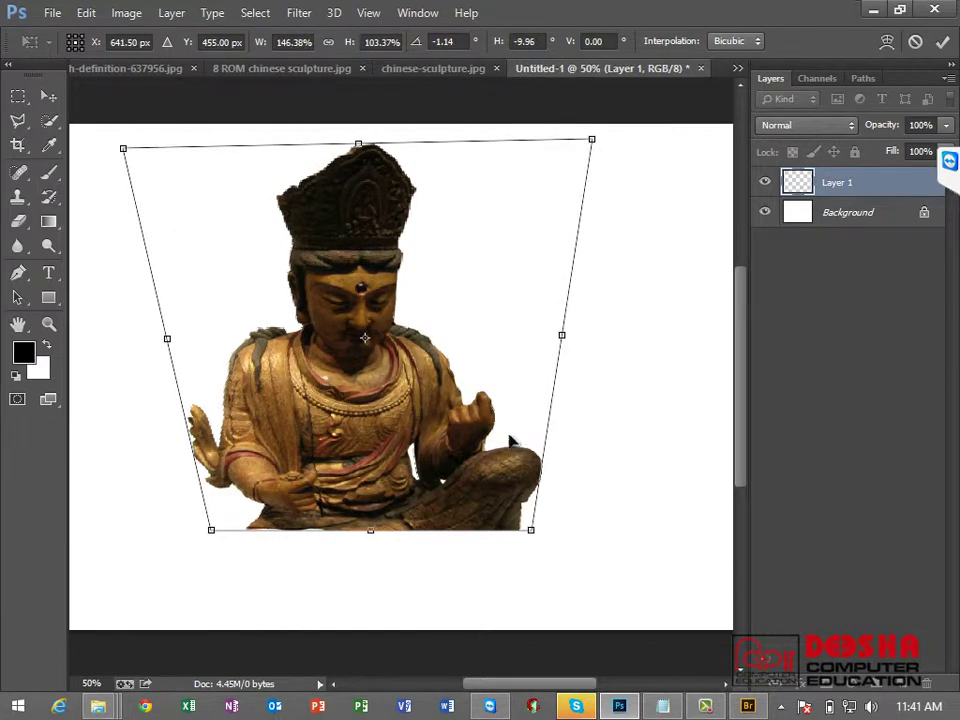
drag(531, 537, 531, 590)
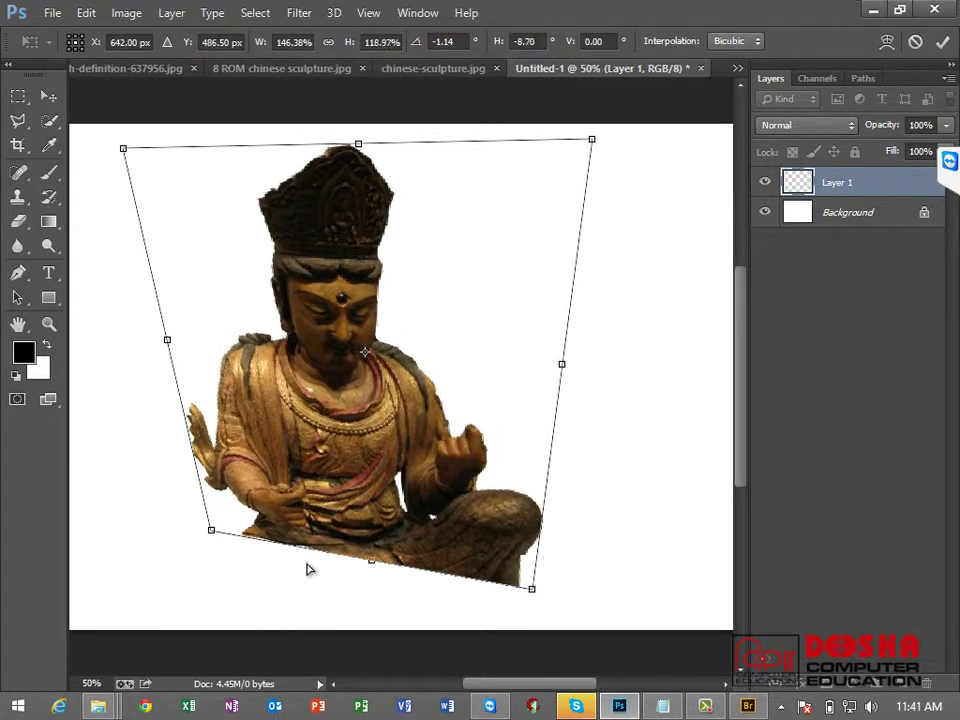
drag(208, 538, 204, 606)
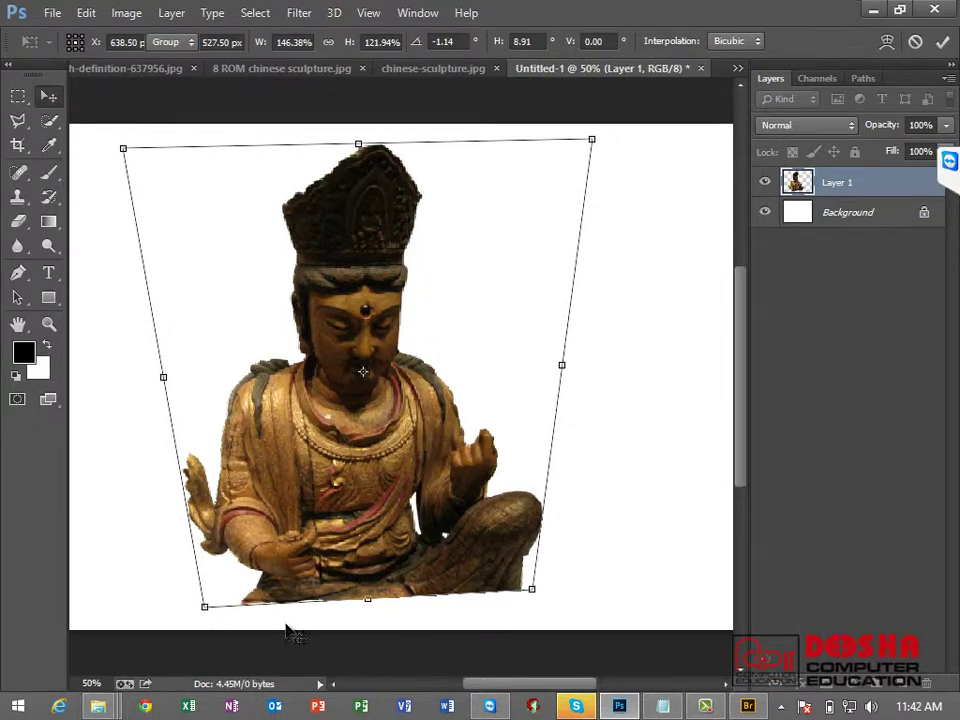
key(Escape)
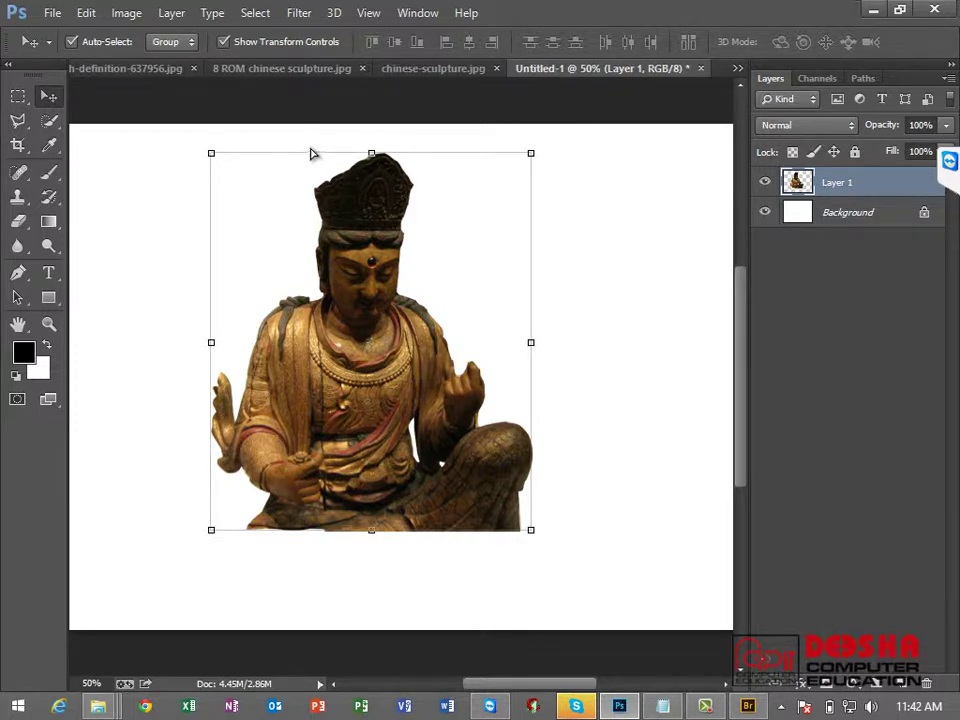
key(ctrl+t)
mouse_move(379, 157)
mouse_down()
mouse_move(363, 188)
mouse_move(98, 203)
mouse_up()
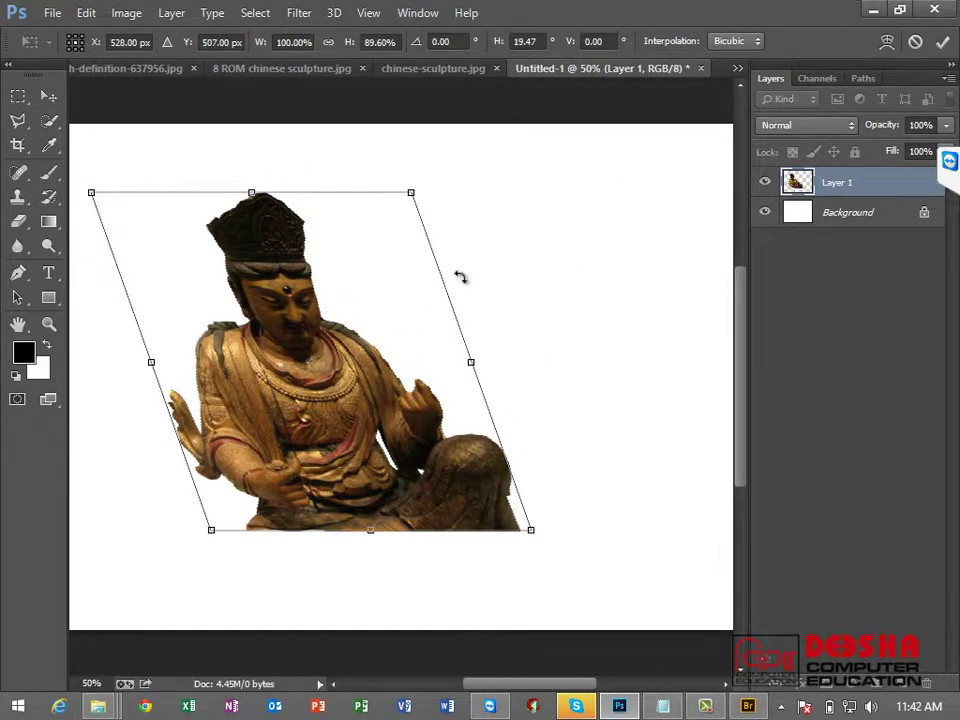
key(ctrl+z)
drag(535, 275, 536, 426)
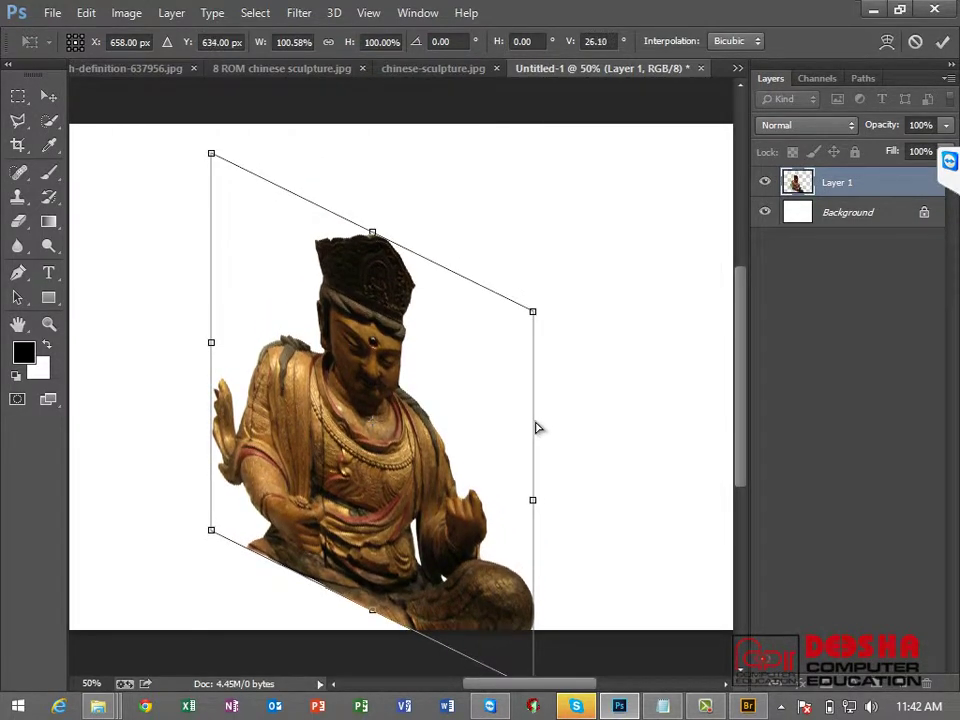
key(Escape)
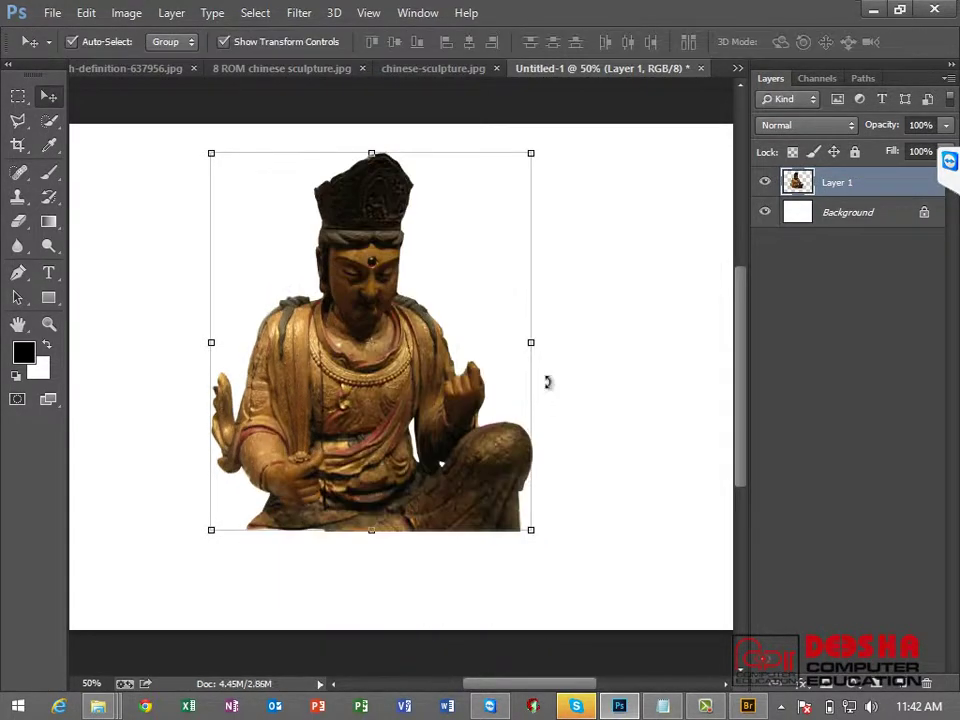
click(536, 231)
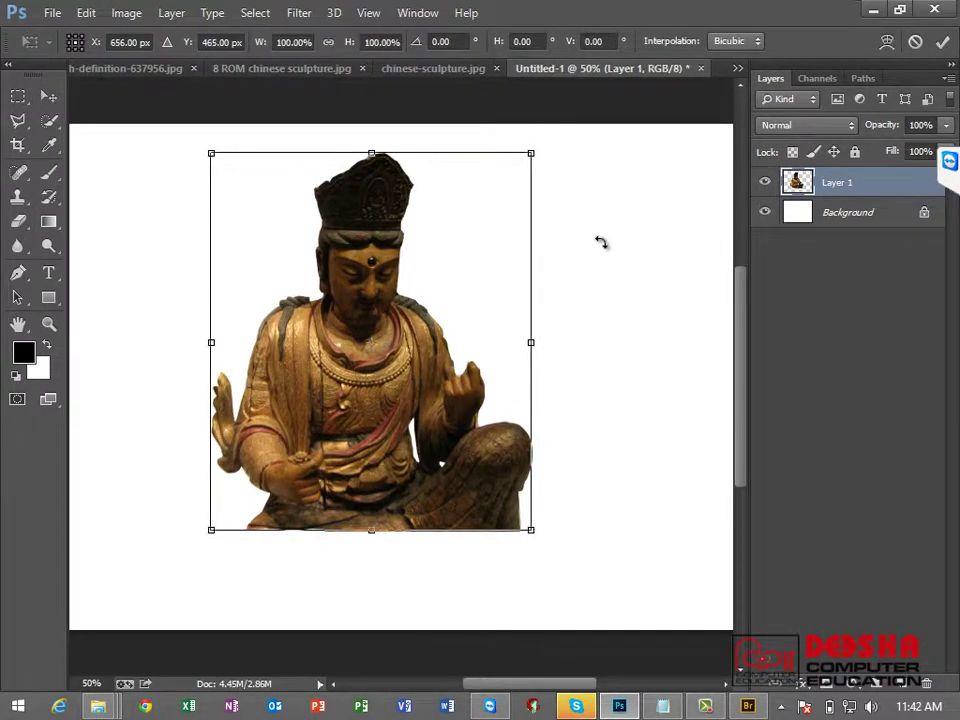
key(Escape)
click(536, 231)
key(Escape)
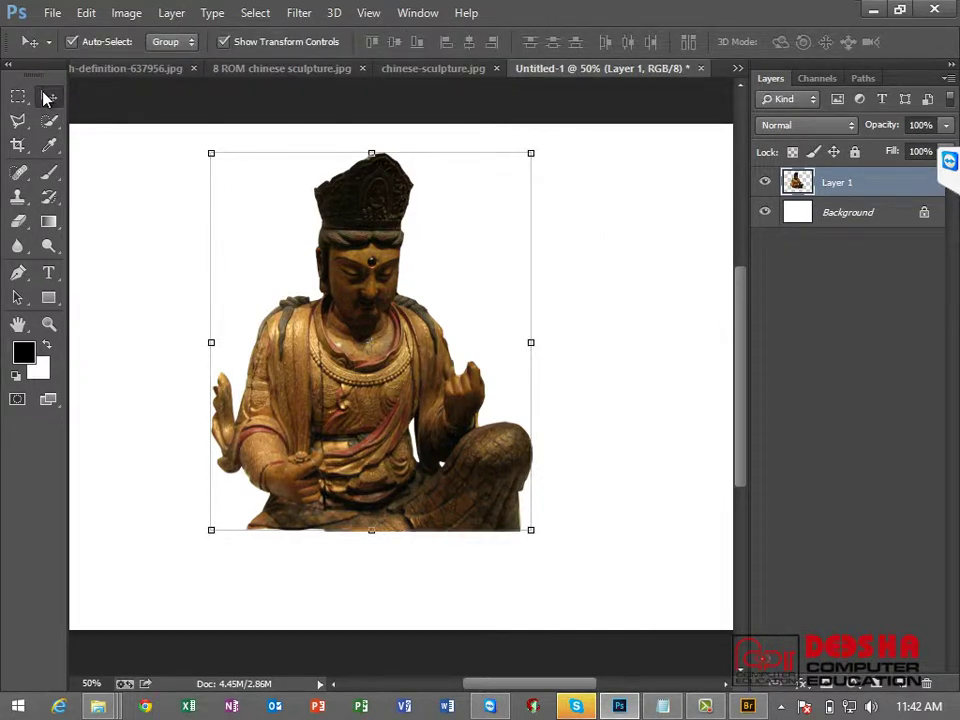
Step: Flip the statue horizontally, move it to the canvas's right side and enlarge it to about 133%
click(533, 398)
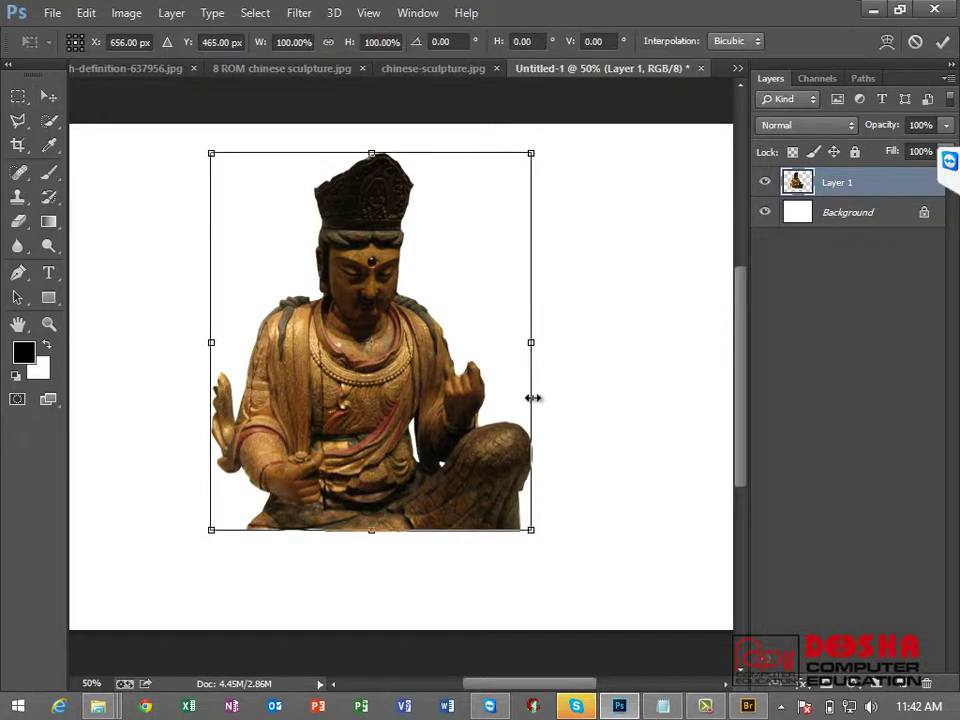
right_click(551, 248)
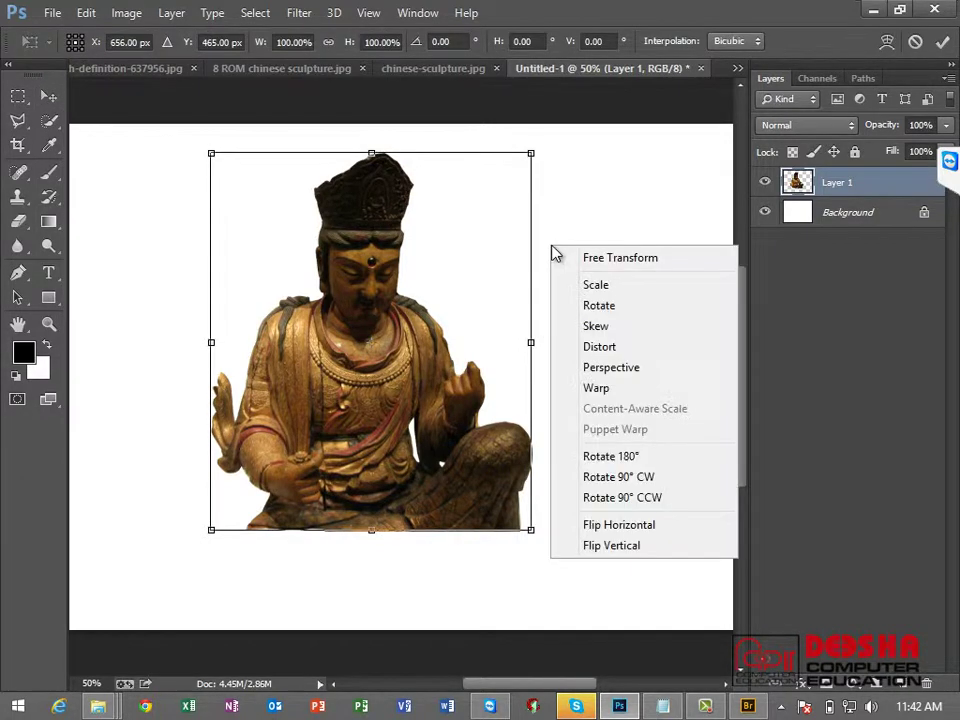
click(619, 524)
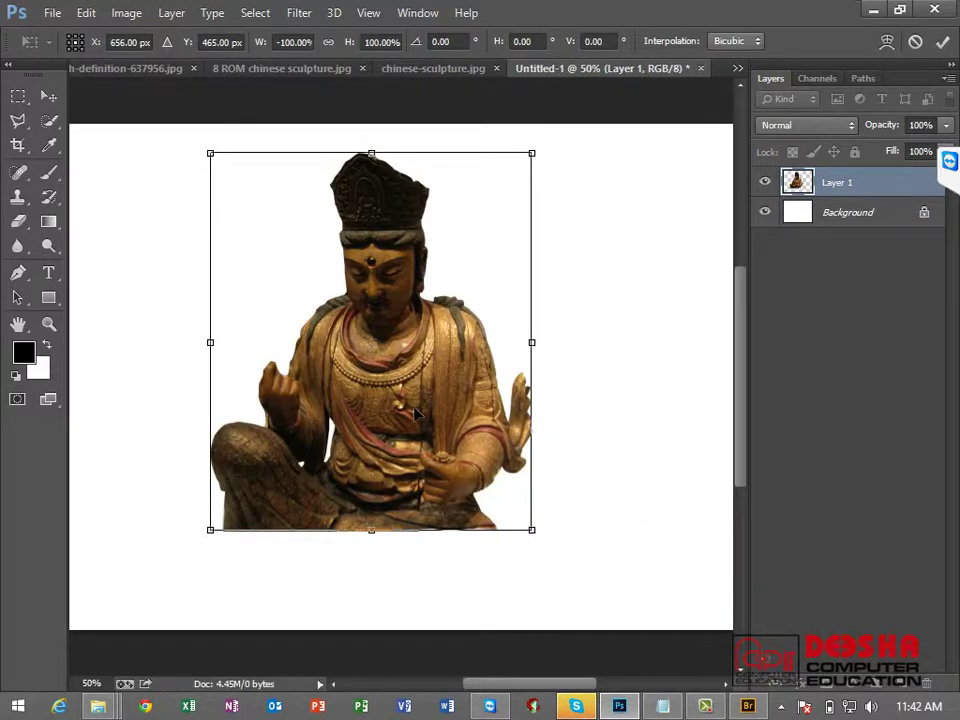
key(Return)
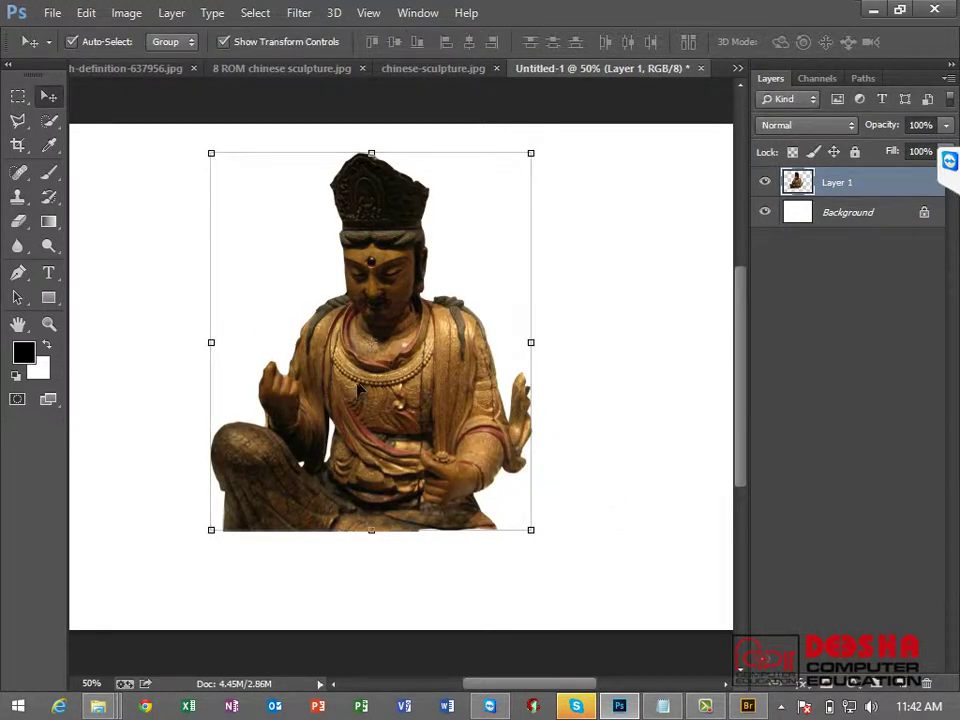
mouse_move(439, 438)
mouse_down()
mouse_move(507, 440)
mouse_move(605, 498)
mouse_up()
mouse_move(441, 249)
mouse_down()
mouse_move(431, 214)
mouse_move(362, 114)
mouse_up()
Step: Commit the enlargement, deselect the statue, and make the Rectangular Marquee the active tool
key(Return)
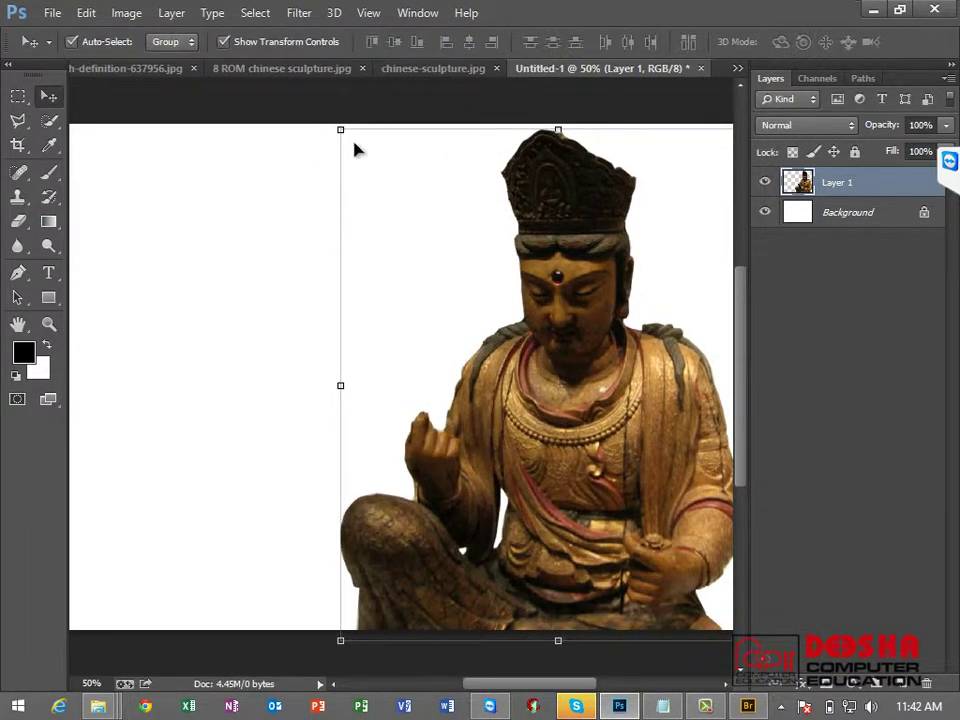
click(287, 191)
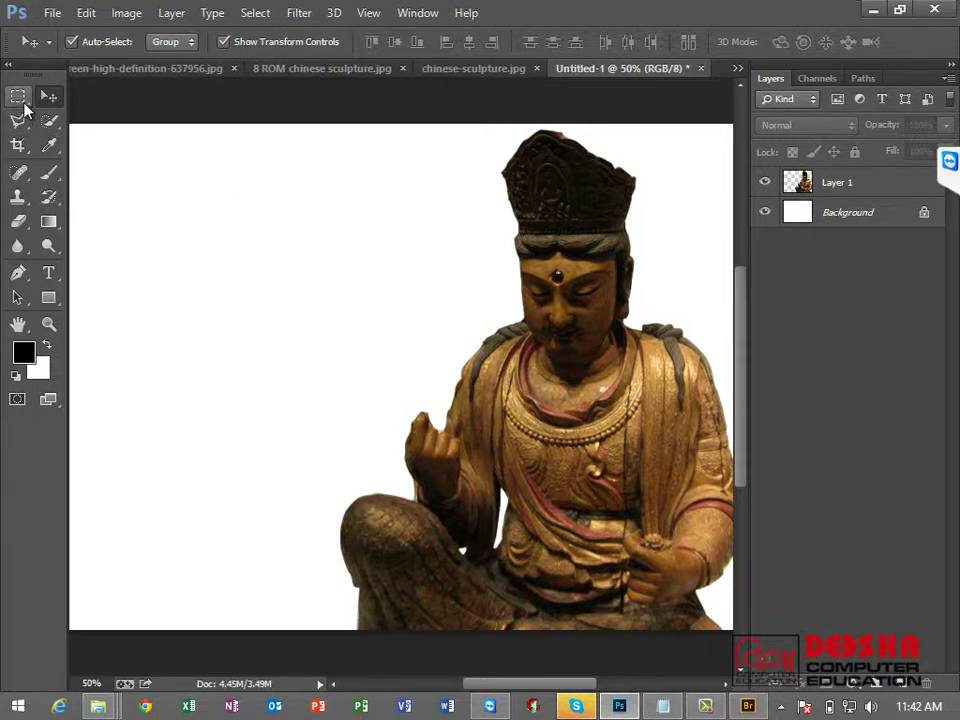
click(24, 102)
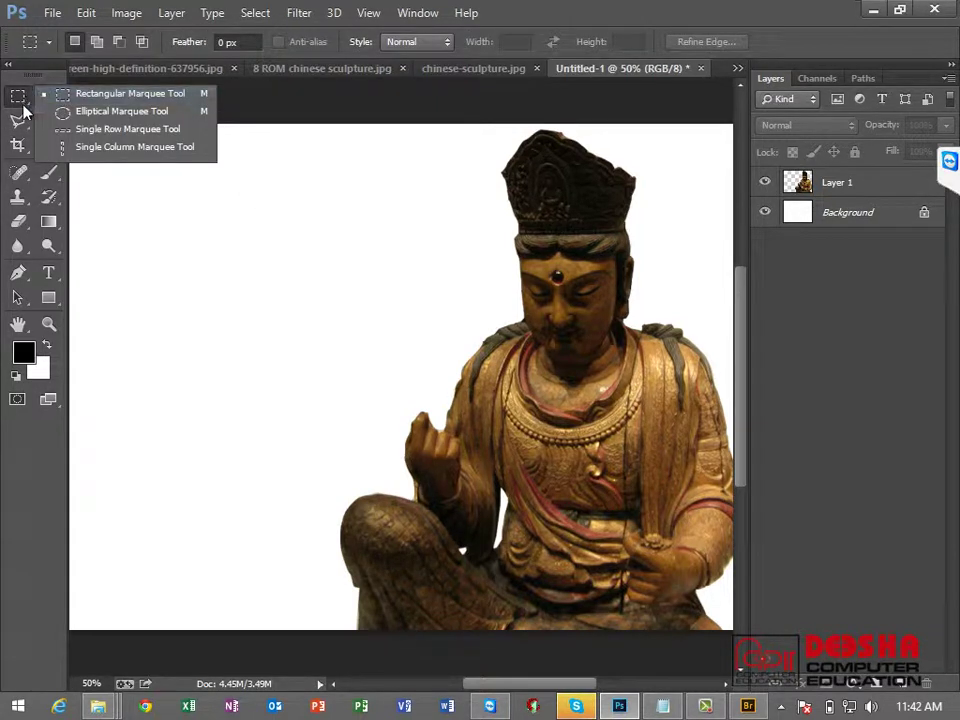
click(24, 119)
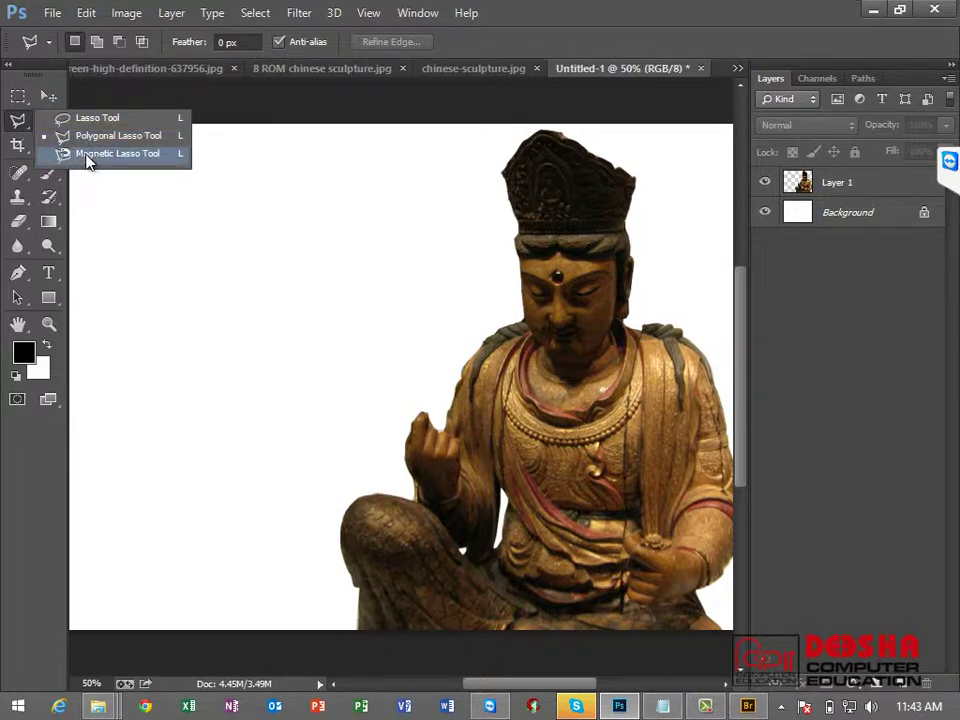
click(85, 156)
click(20, 96)
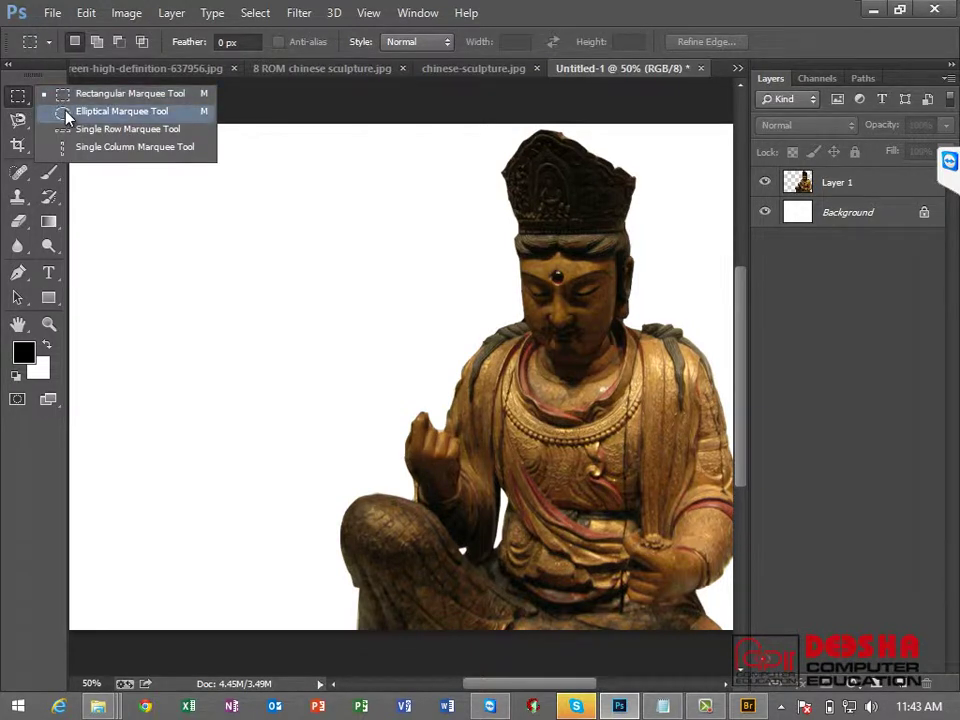
click(68, 95)
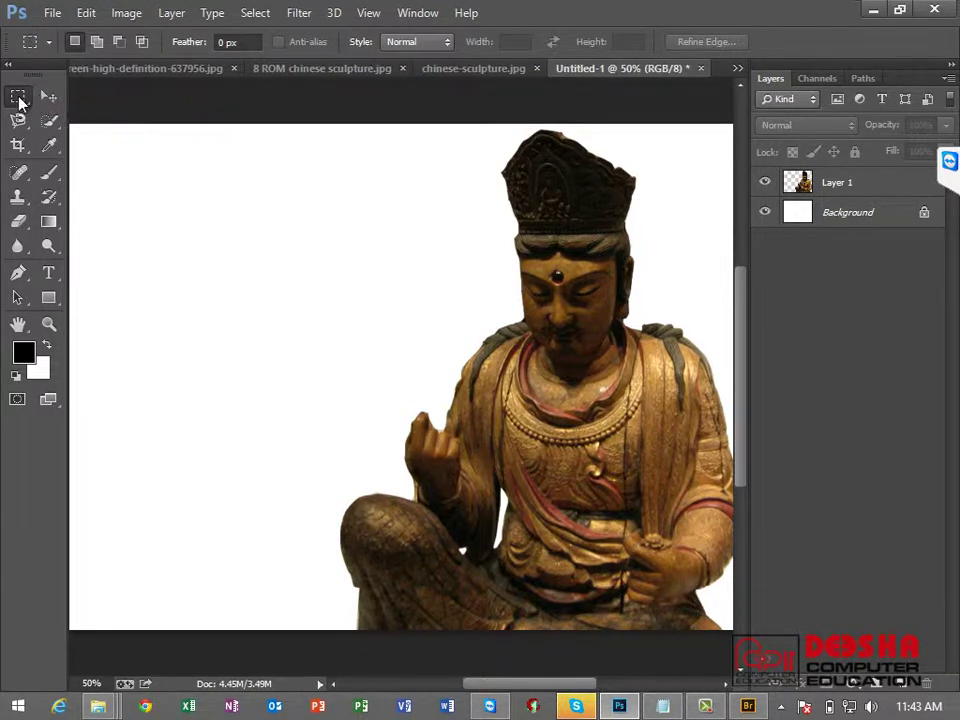